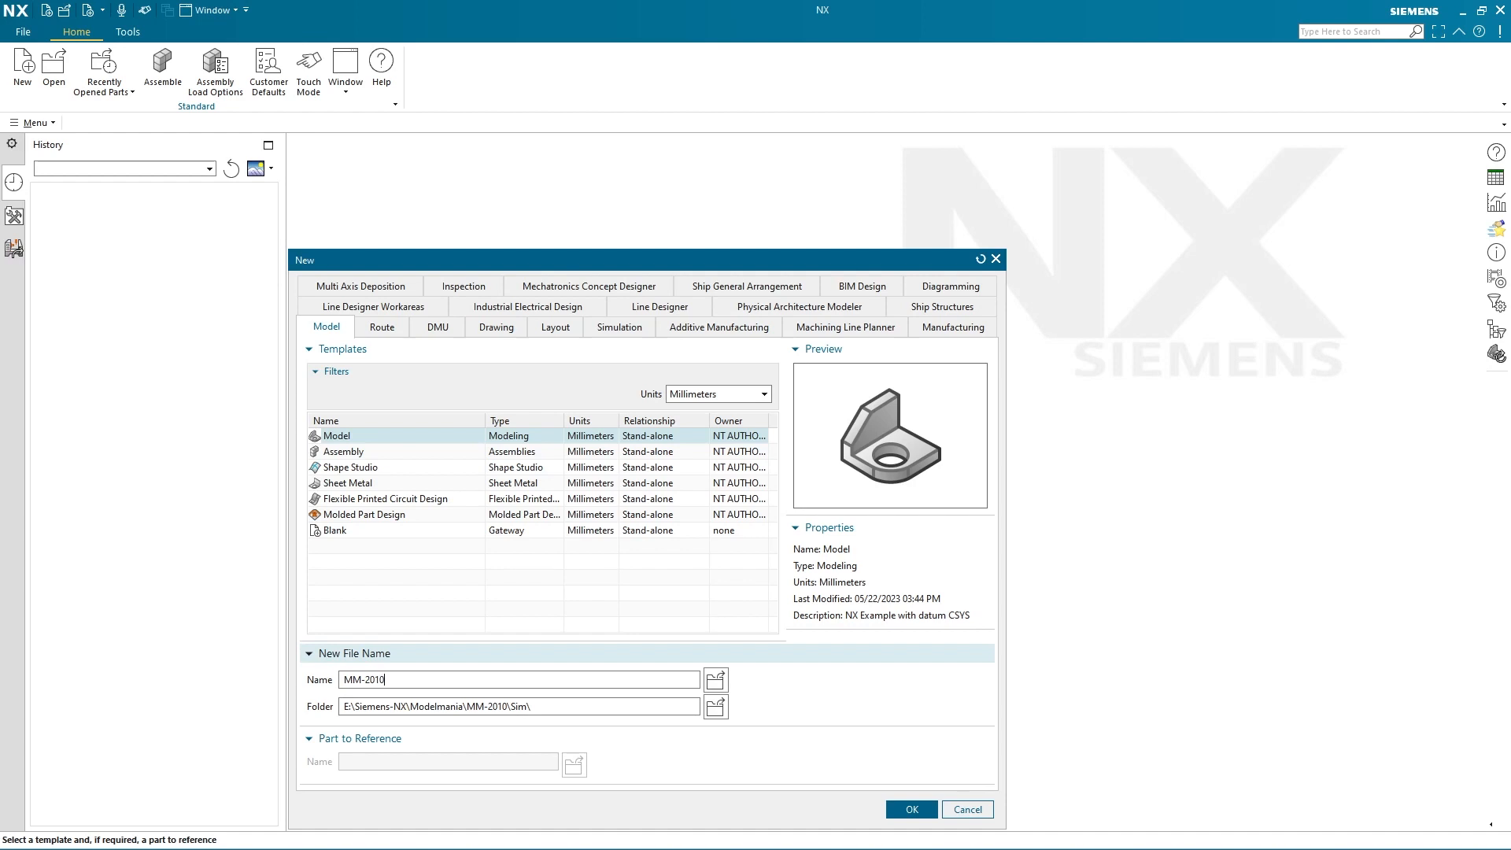
# Step: Create a new millimetre Model part named MM-2010 in the E:\Siemens-NX\Modelmania\MM-2010\ folder
pyautogui.click(715, 706)
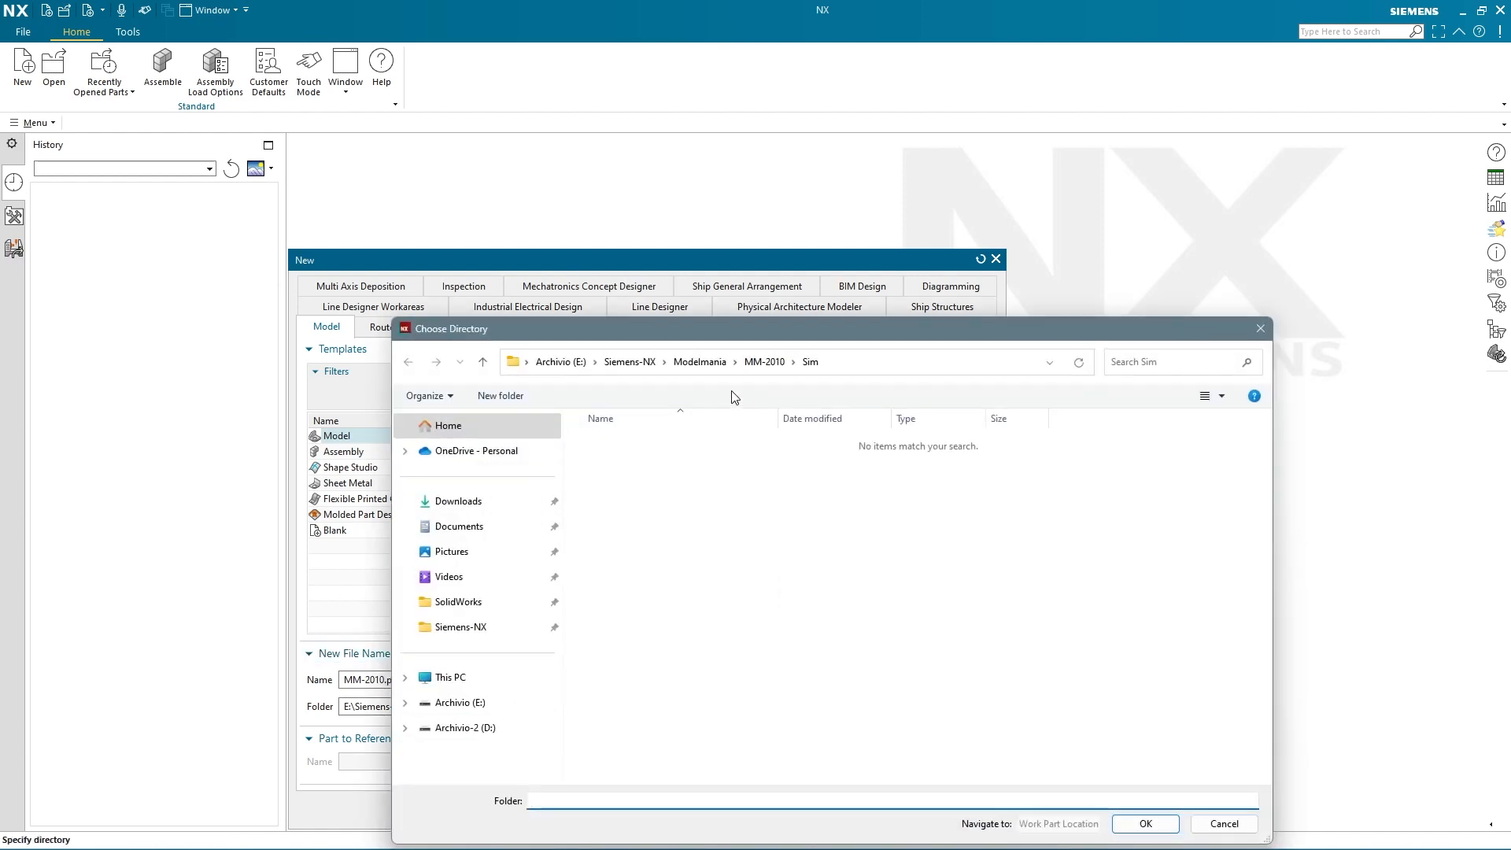
pyautogui.click(1127, 823)
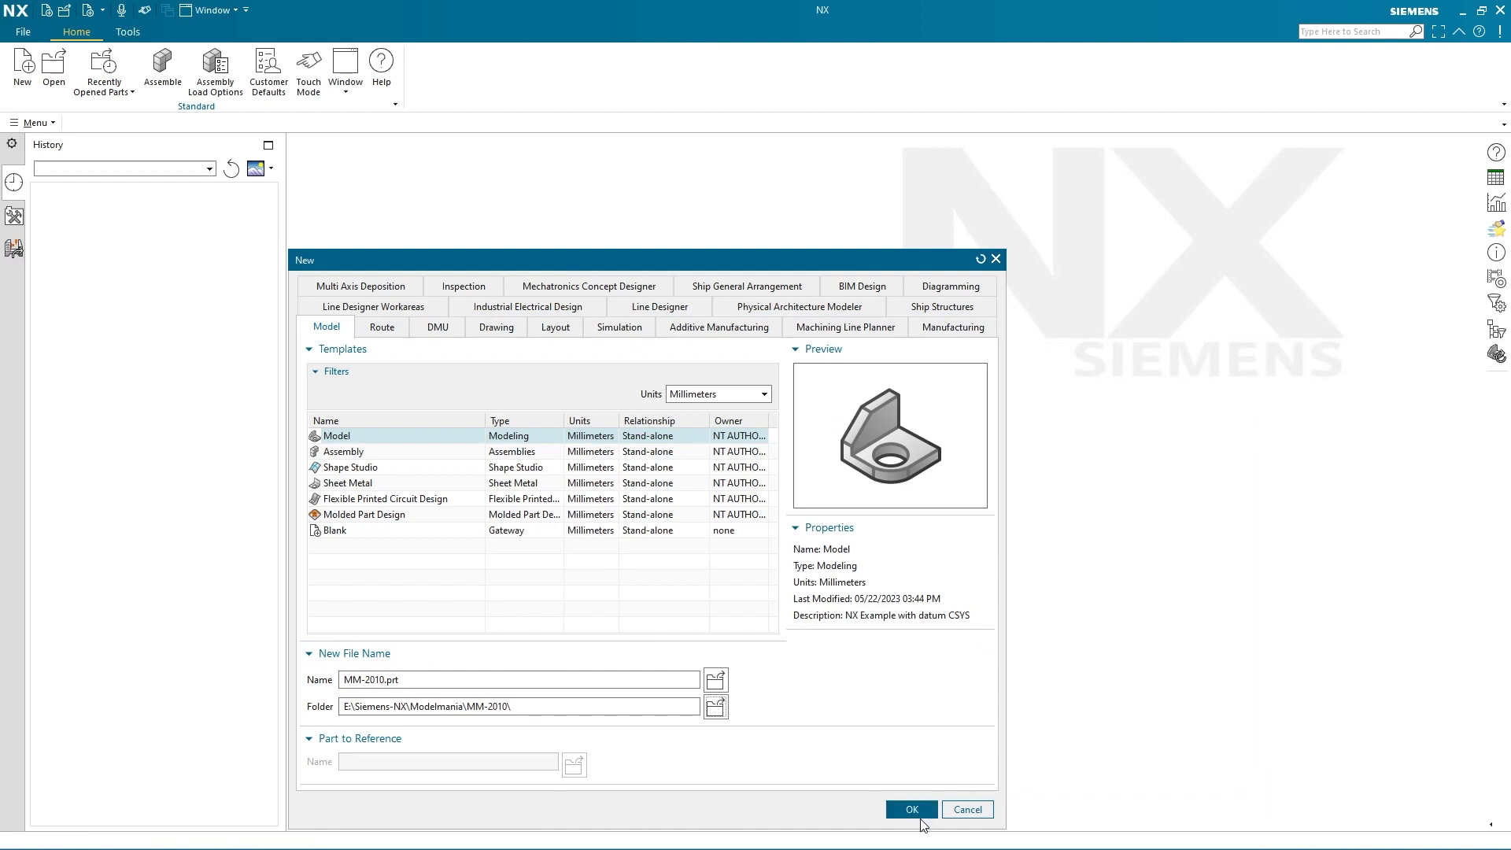
pyautogui.click(913, 810)
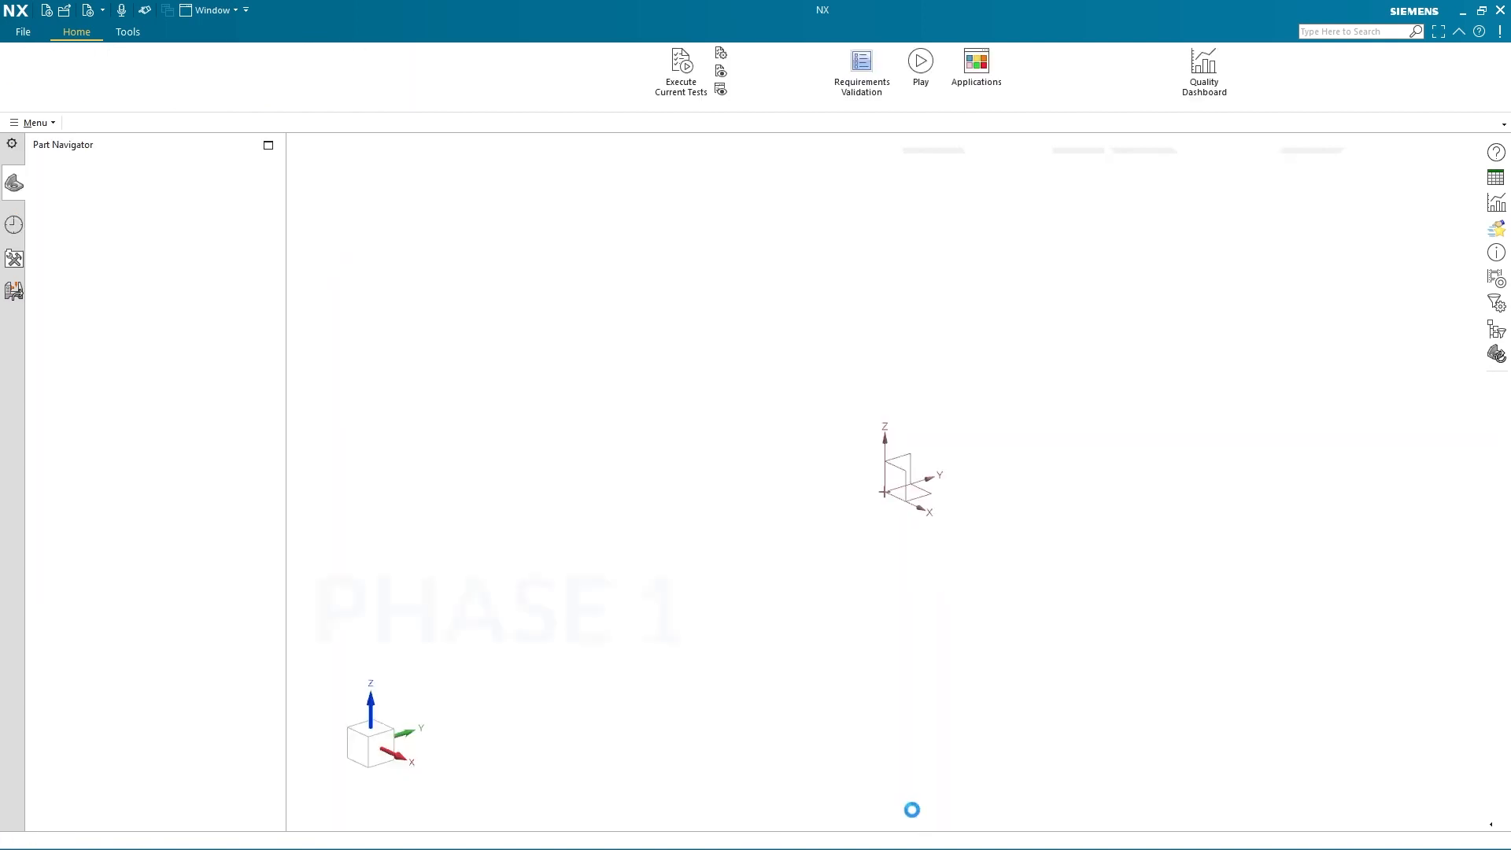
# Step: Start a new sketch on the Front principal plane
pyautogui.click(52, 53)
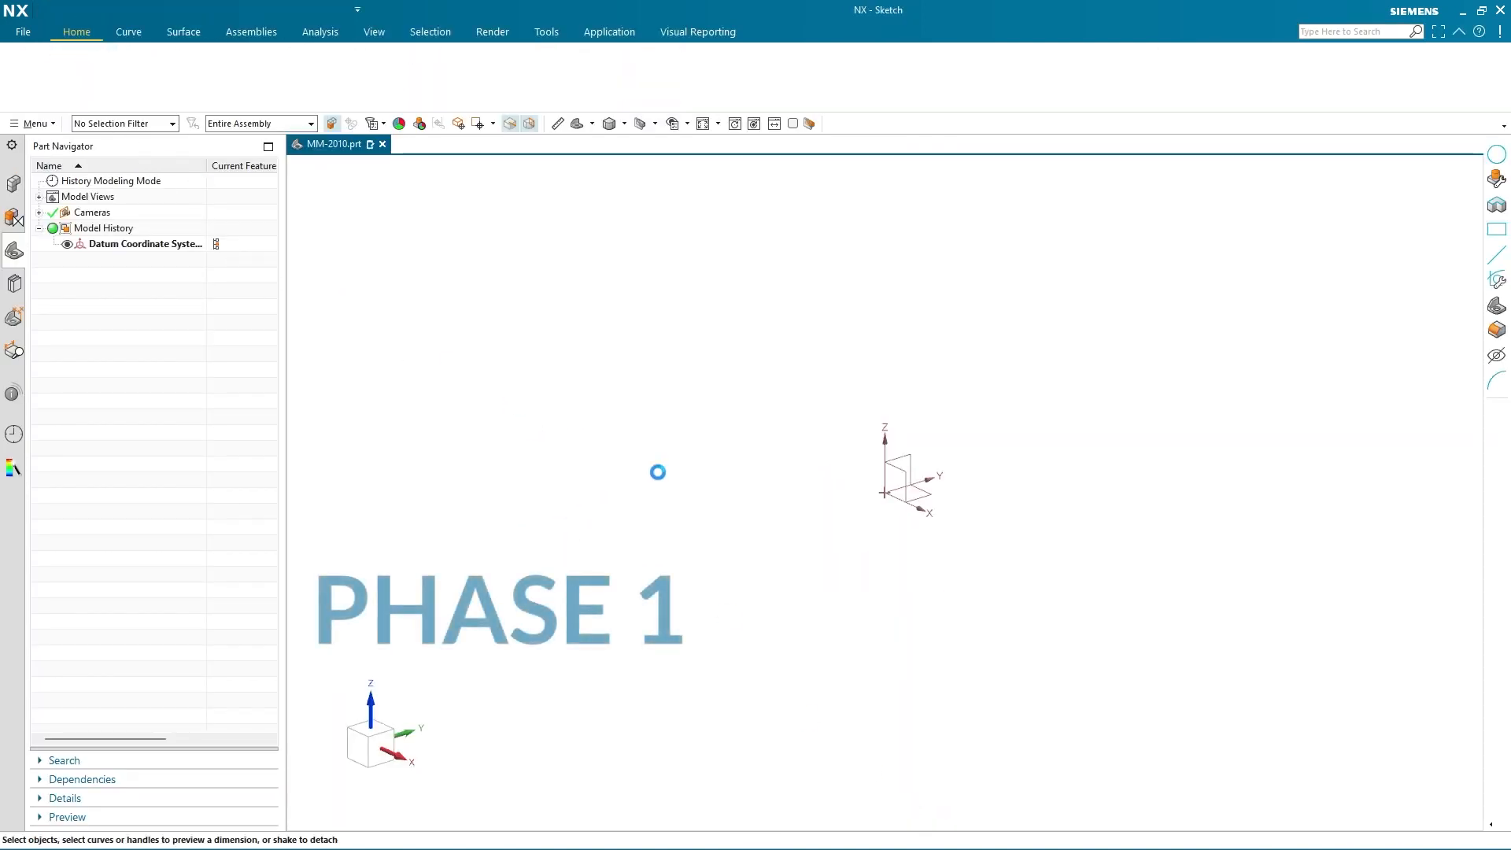
pyautogui.click(980, 389)
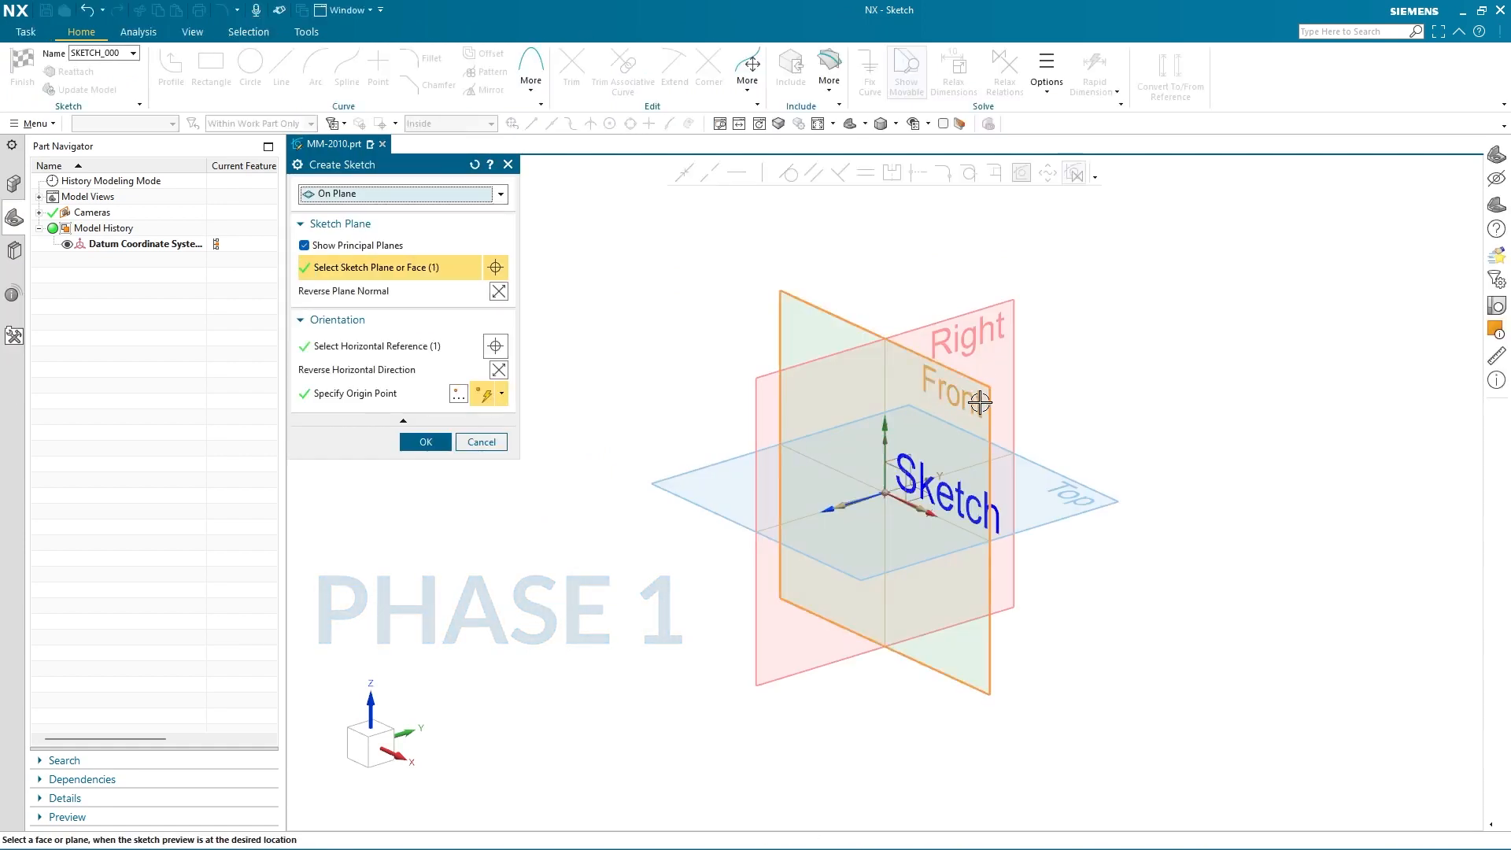
pyautogui.middleClick(980, 388)
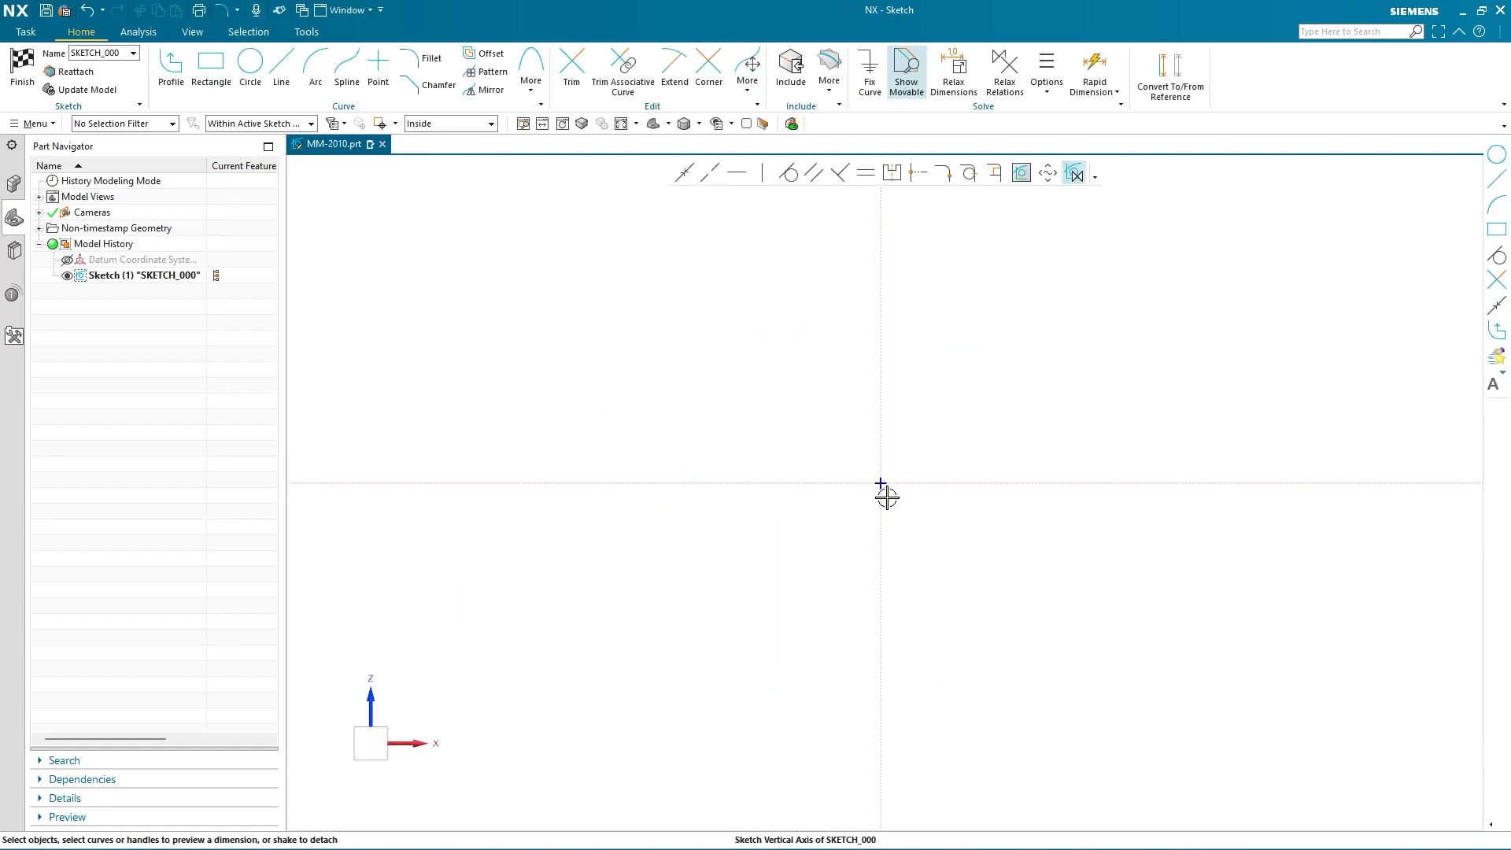
# Step: Sketch two concentric circles centred on the origin, the outer one about 57 mm in diameter and the other well inside it
pyautogui.click(252, 72)
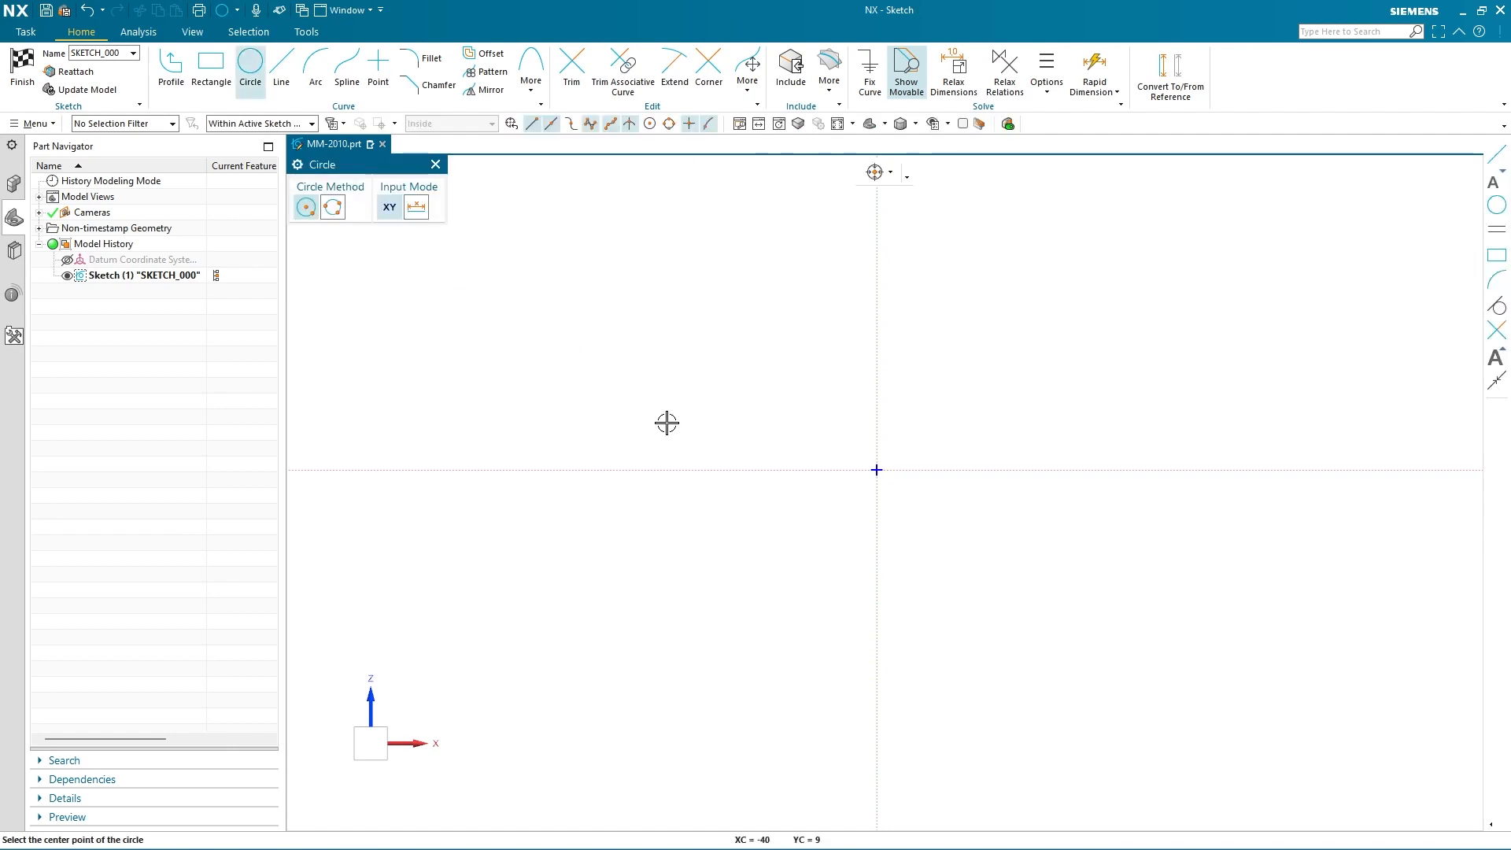
pyautogui.click(877, 470)
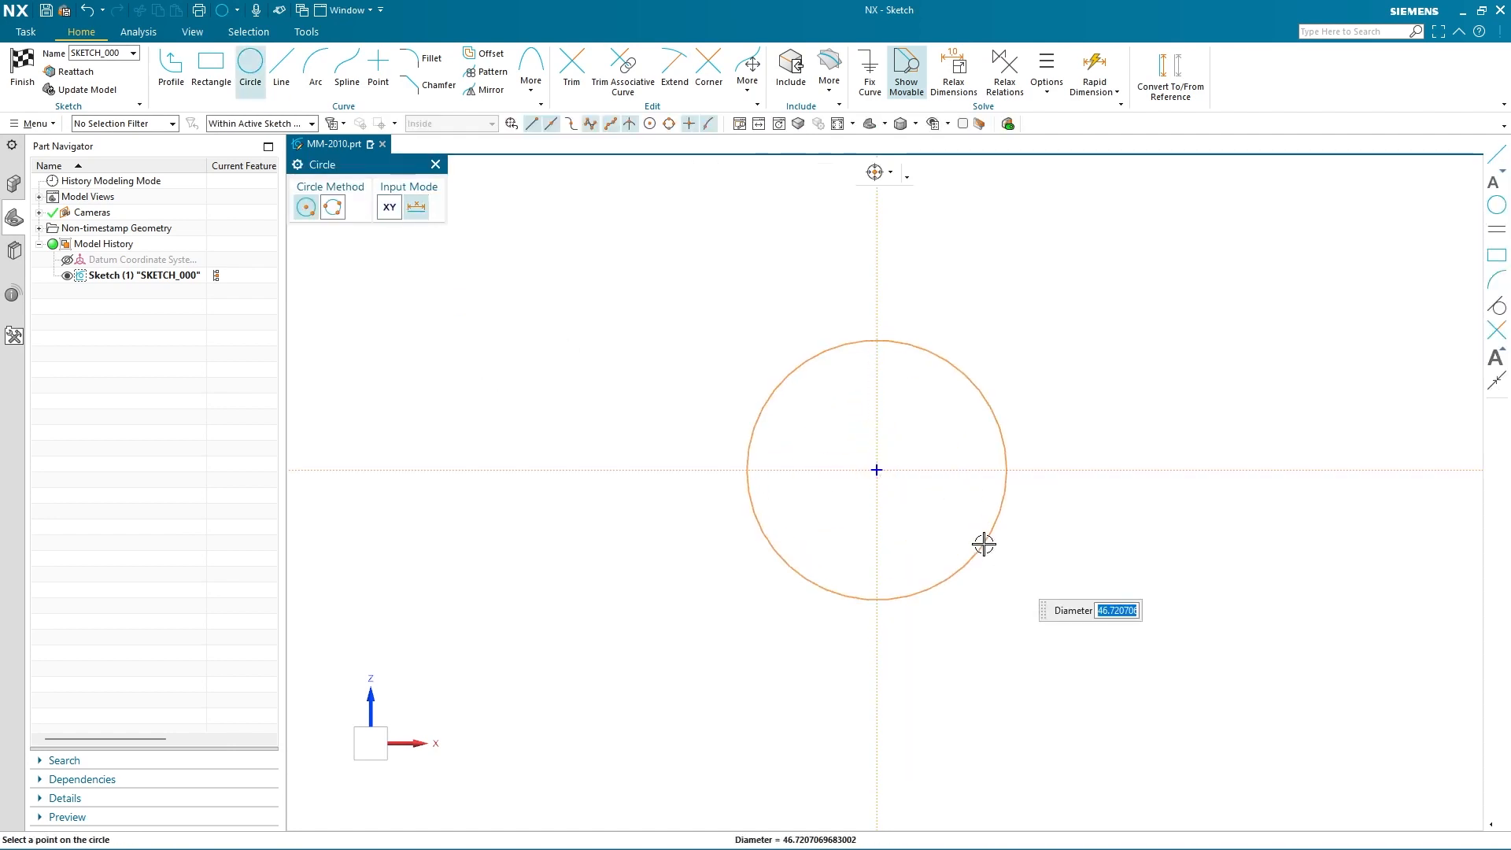
pyautogui.click(1005, 564)
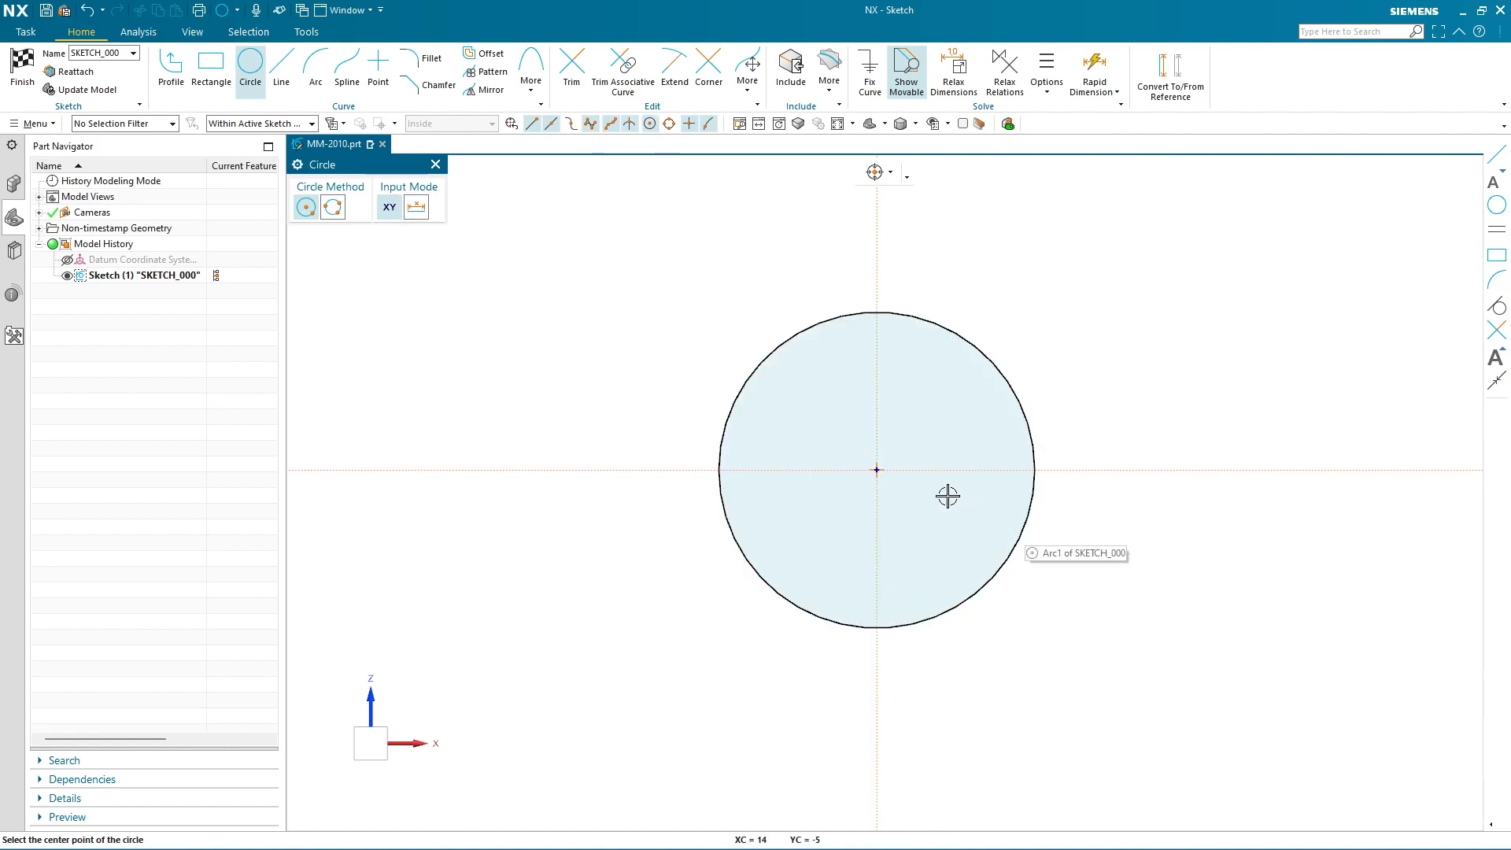
pyautogui.click(877, 470)
pyautogui.click(937, 538)
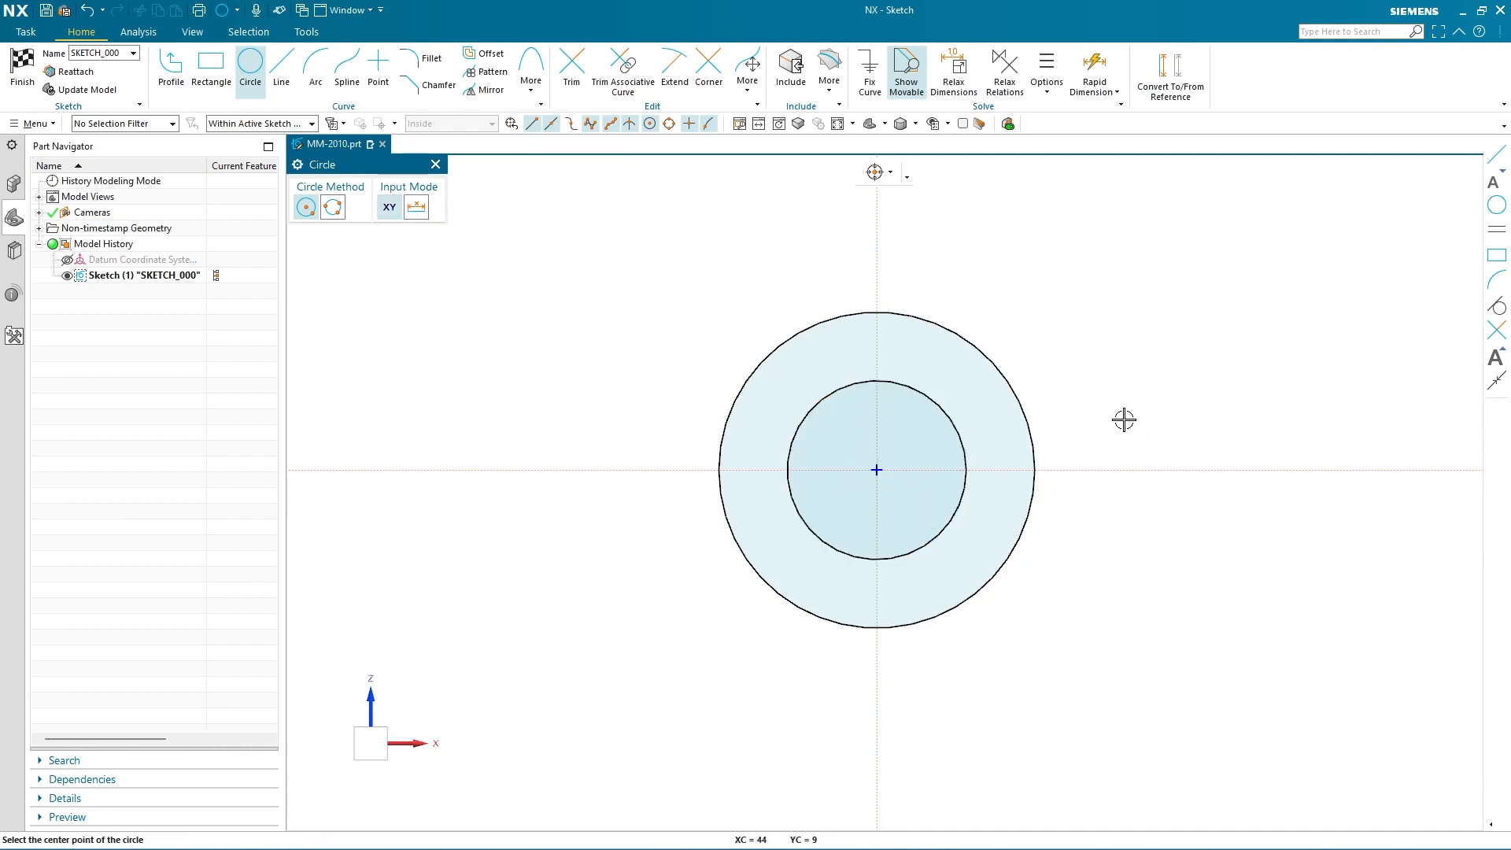
pyautogui.press('Escape')
# Step: Set the outer circle's diameter to 50 mm and scale the entire sketch with it
pyautogui.click(980, 357)
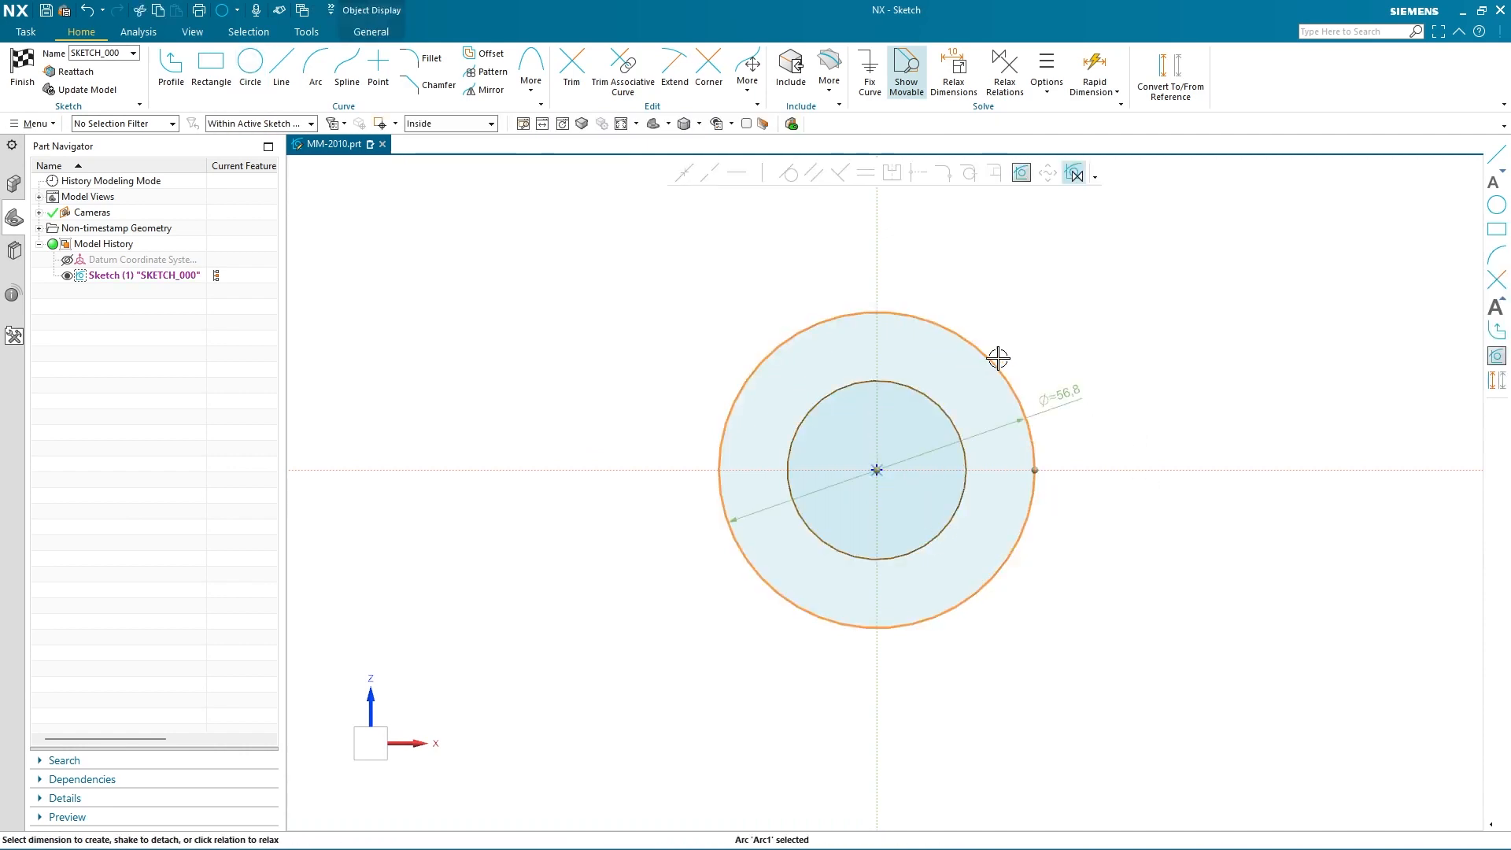
pyautogui.click(1057, 393)
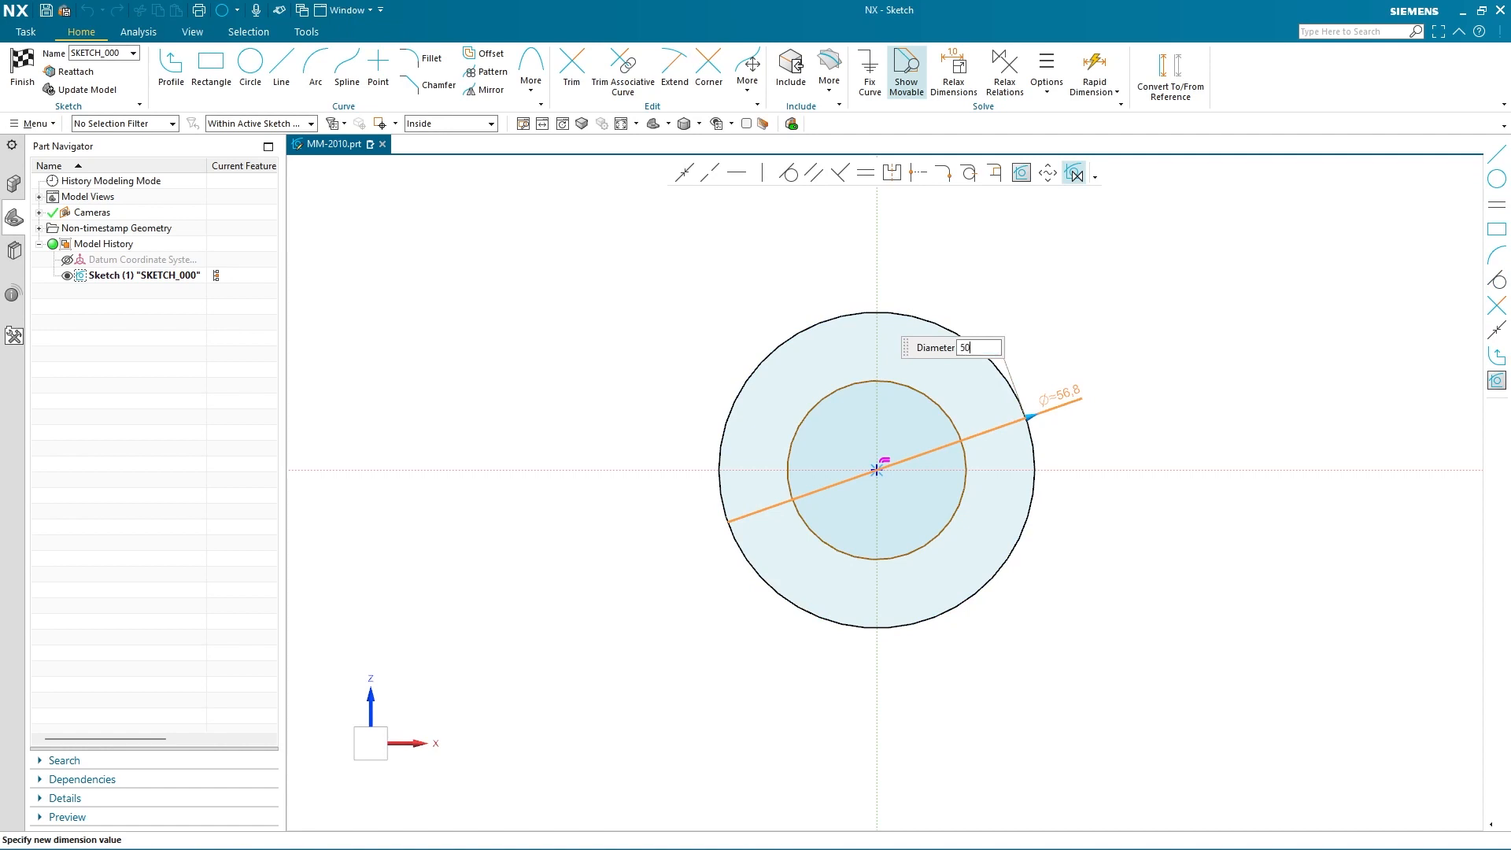
pyautogui.press('Return')
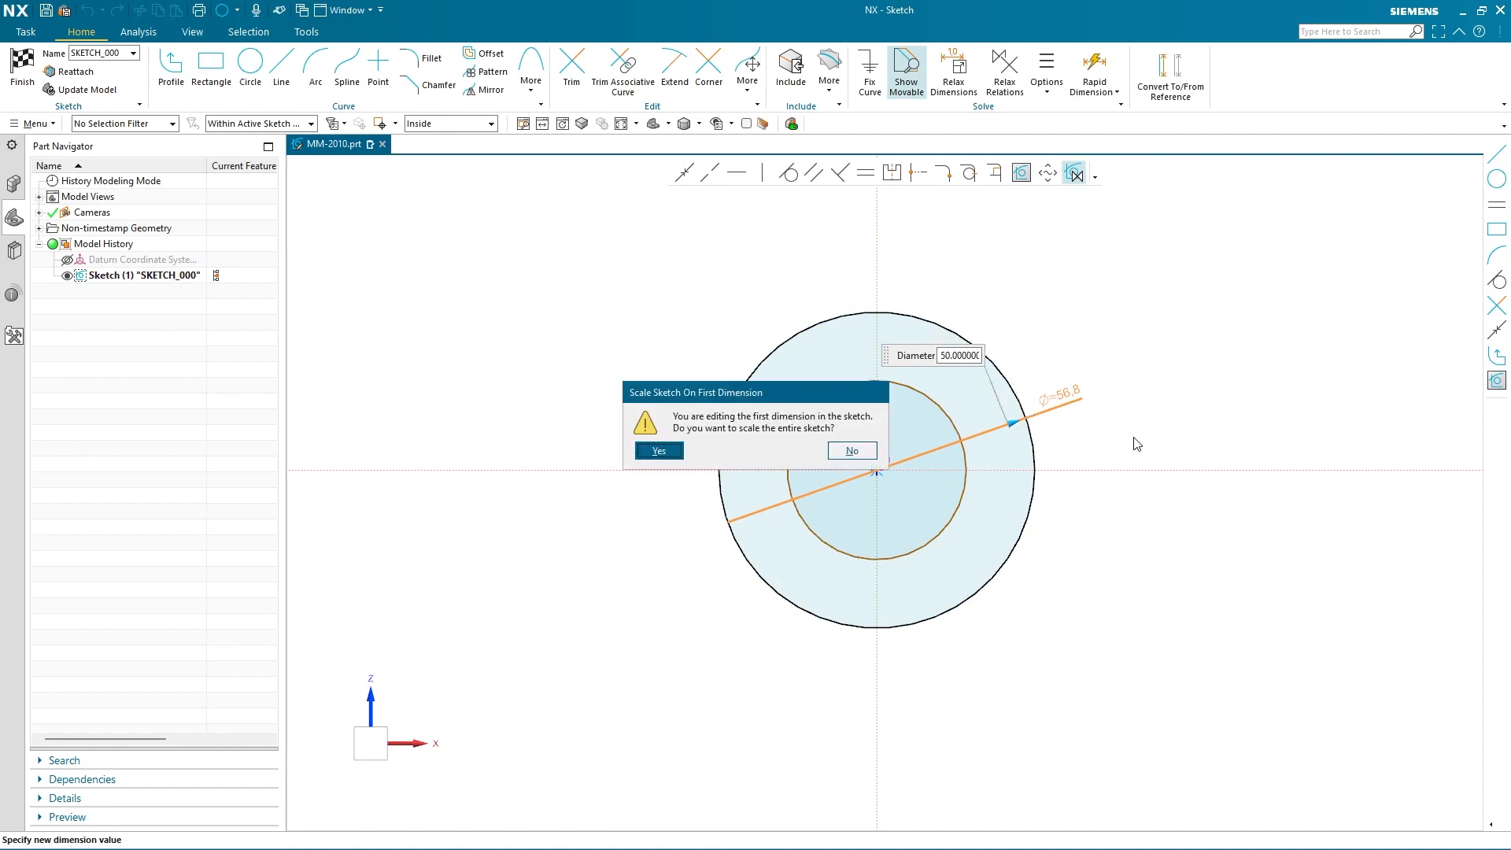
pyautogui.click(676, 455)
# Step: Set the inner circle's diameter to 36 mm and place both diameter dimensions outside the circles at their upper left
pyautogui.click(800, 443)
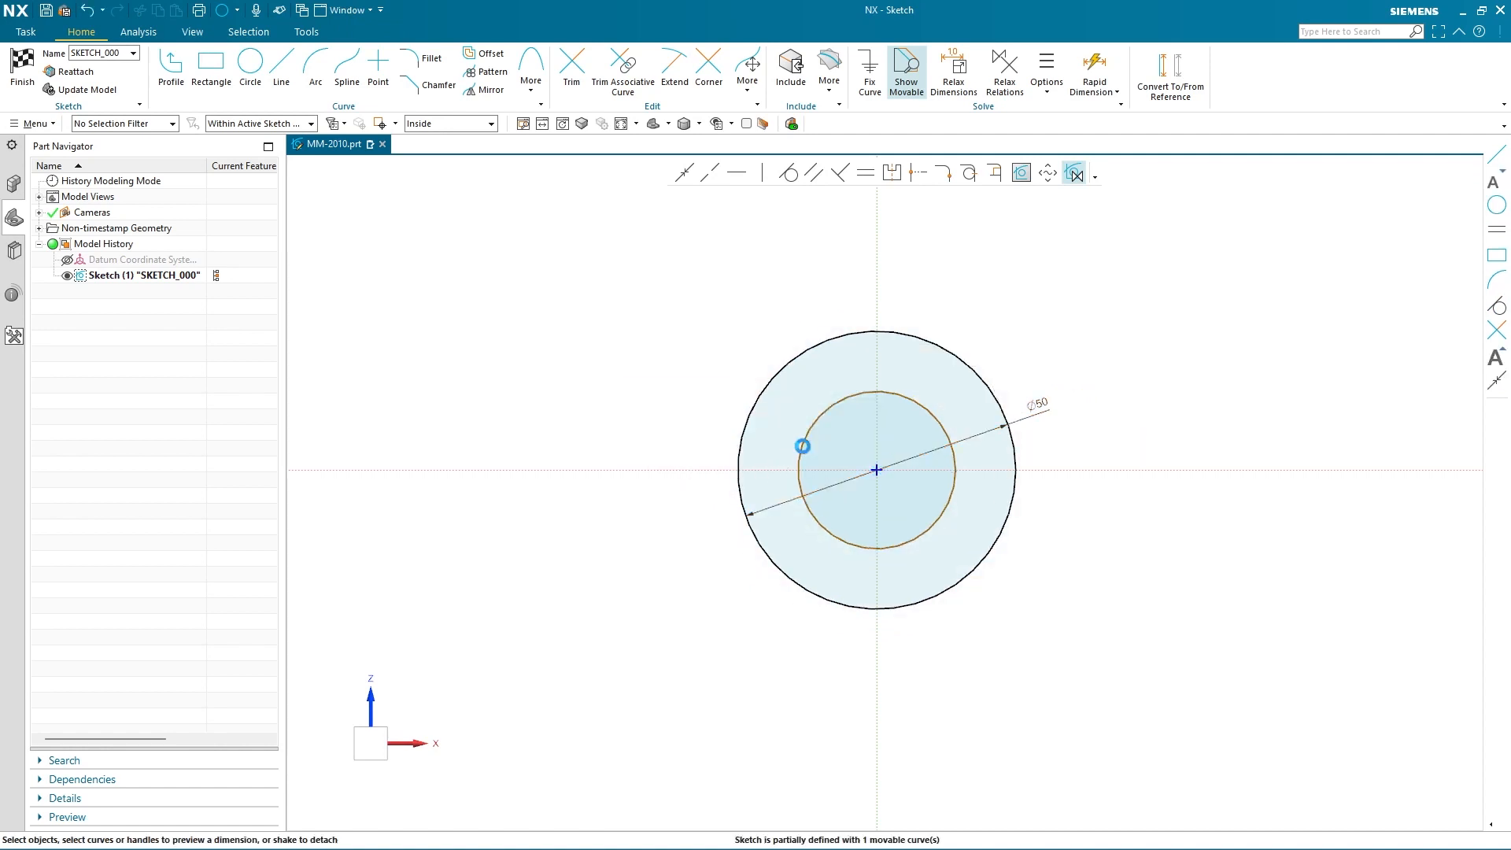
pyautogui.click(1002, 439)
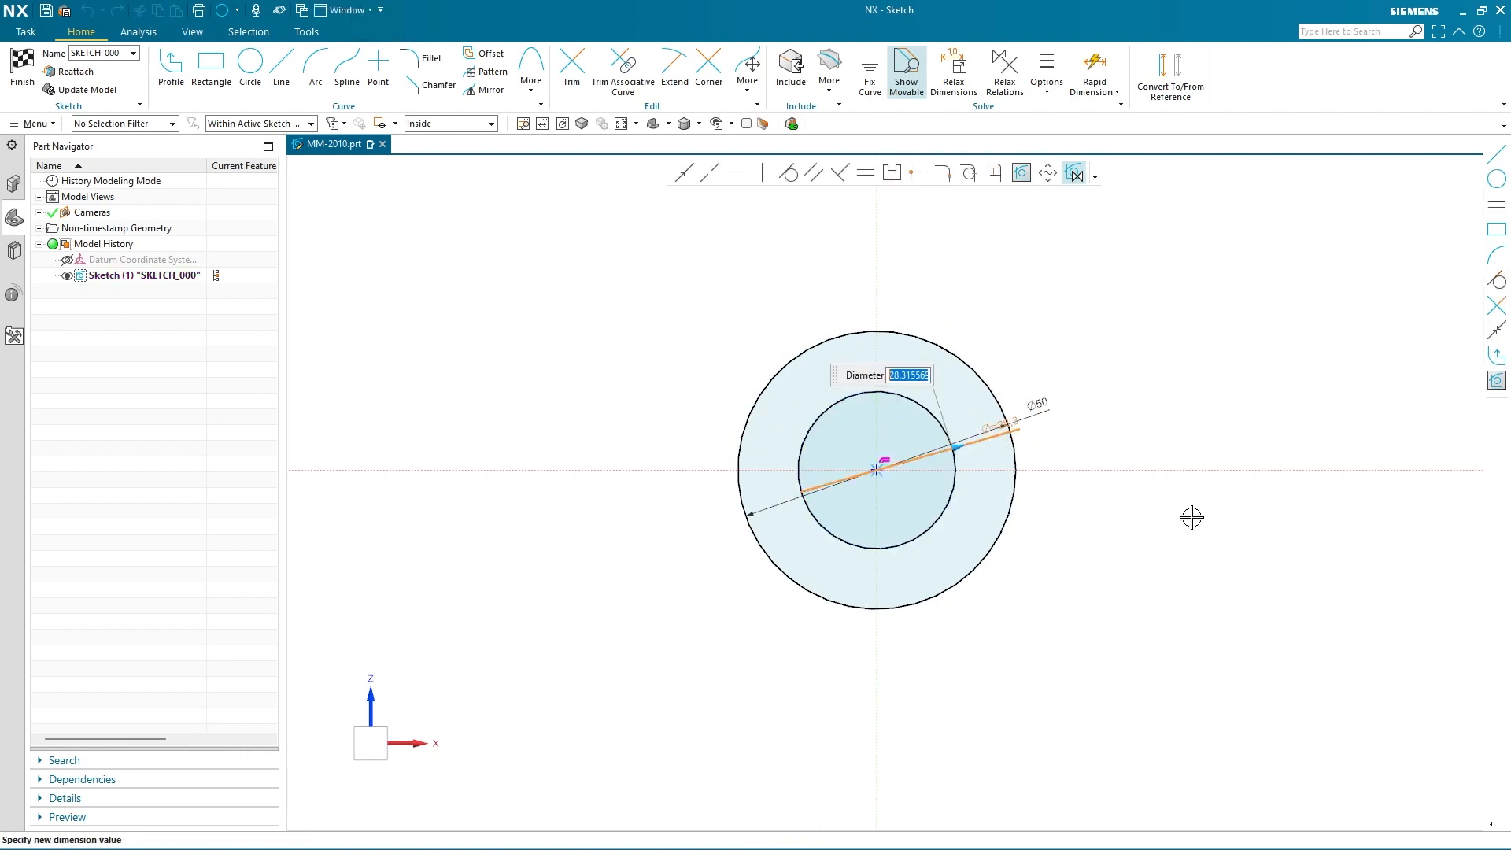
pyautogui.write('36')
pyautogui.press('Return')
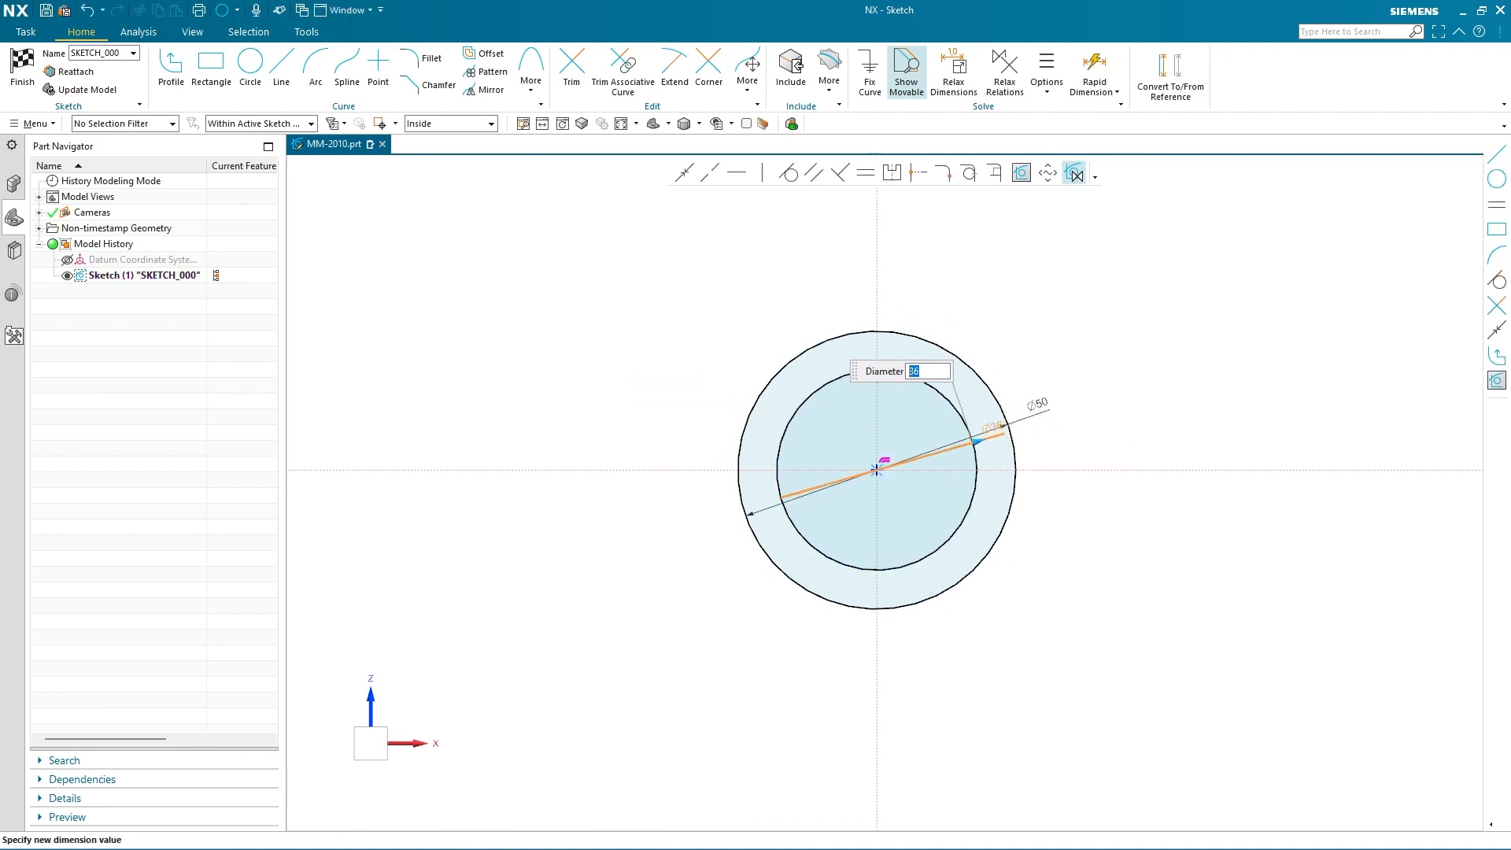
pyautogui.click(1191, 564)
pyautogui.moveTo(1039, 403); pyautogui.dragTo(780, 319)
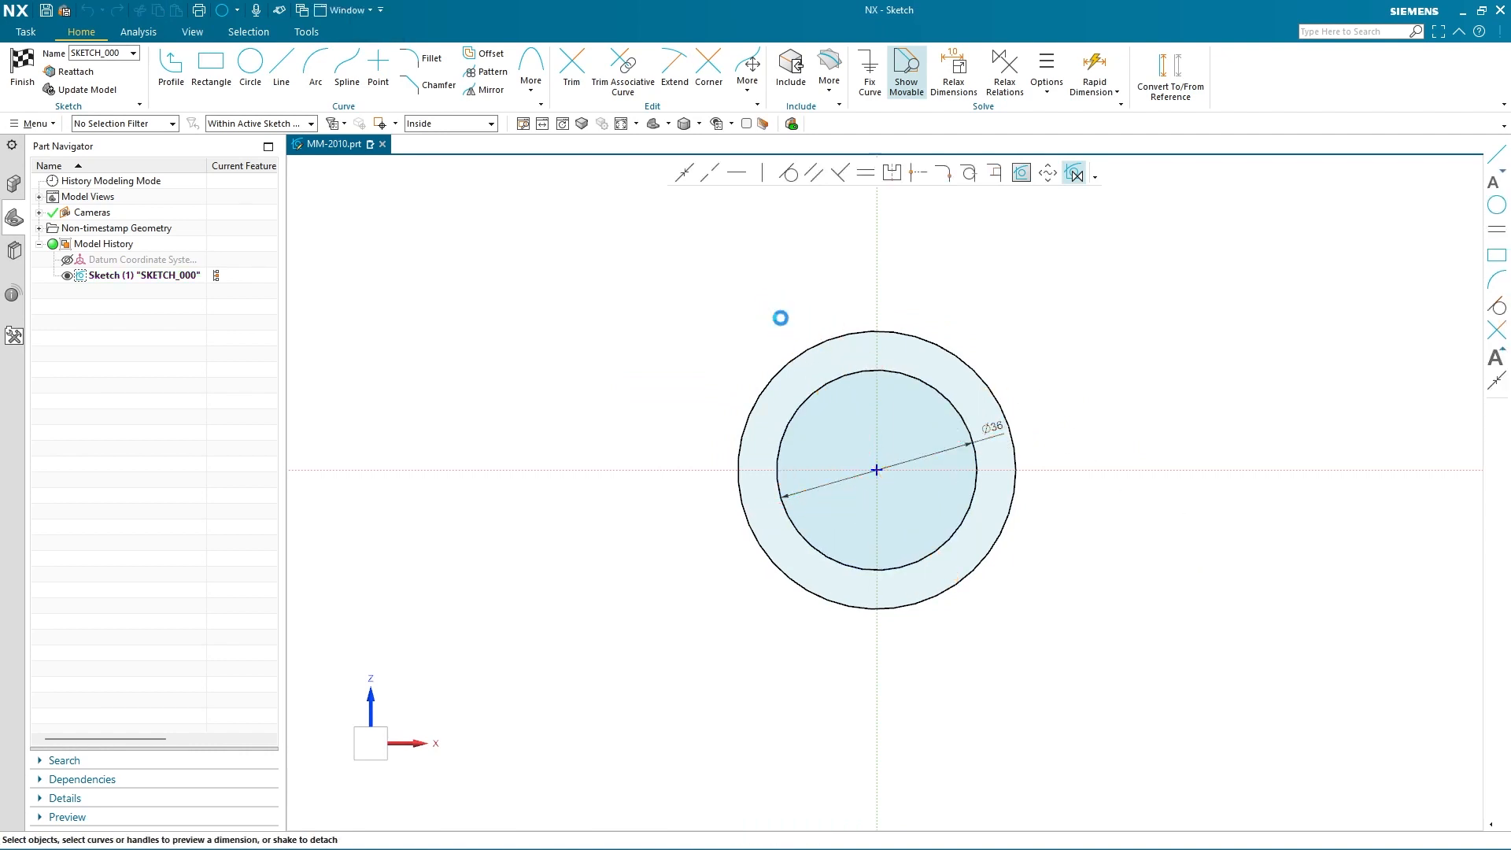
pyautogui.moveTo(993, 429)
pyautogui.mouseDown()
pyautogui.moveTo(743, 257)
pyautogui.moveTo(740, 354)
pyautogui.mouseUp()
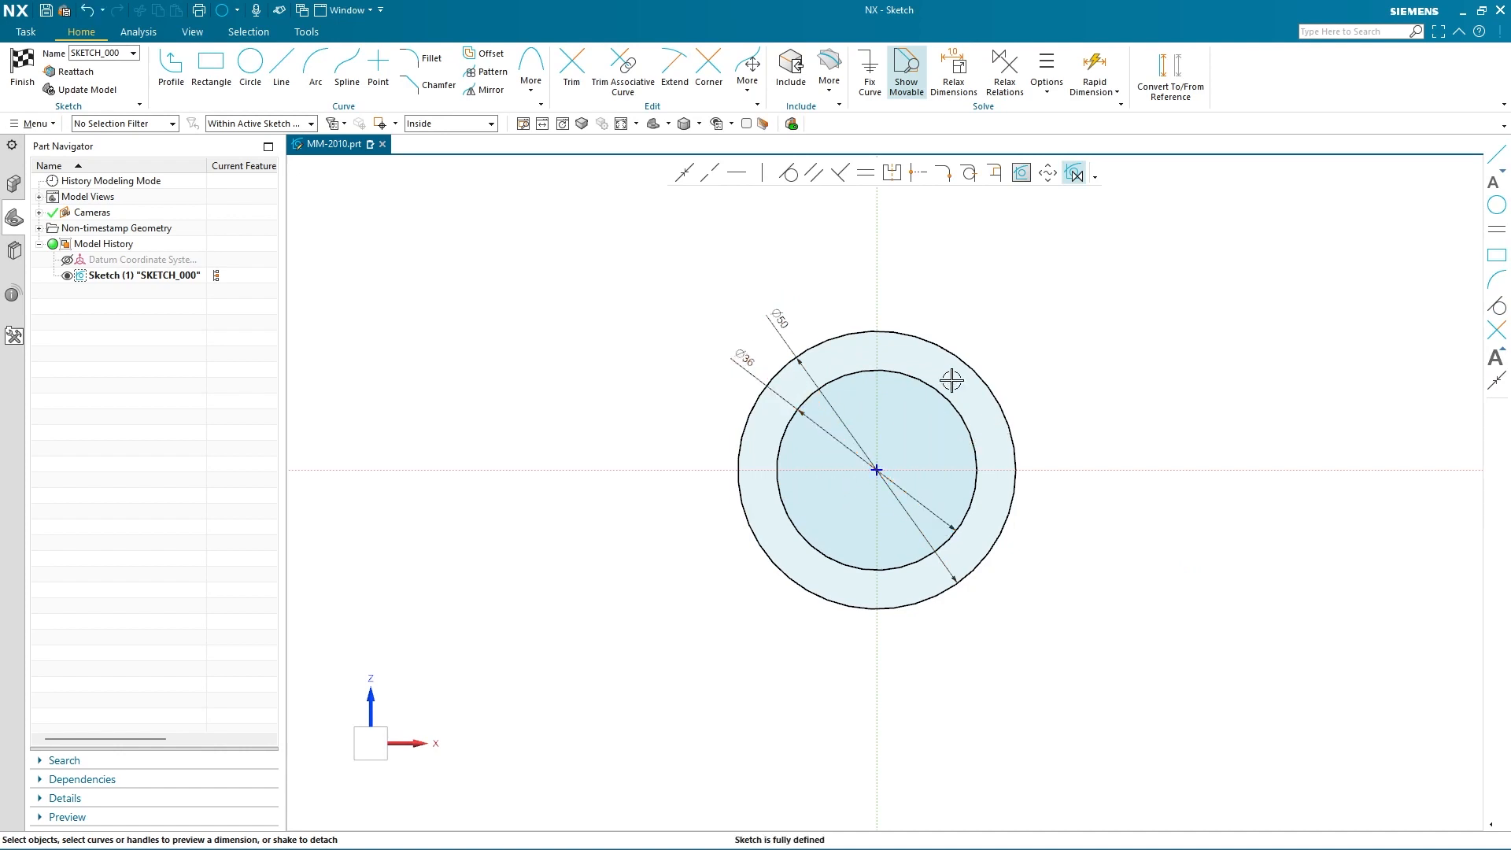
# Step: Sketch a slanted line from the origin to the upper right of the outer circle and convert it to a reference line
pyautogui.scroll(3, 1030, 356)
pyautogui.click(281, 71)
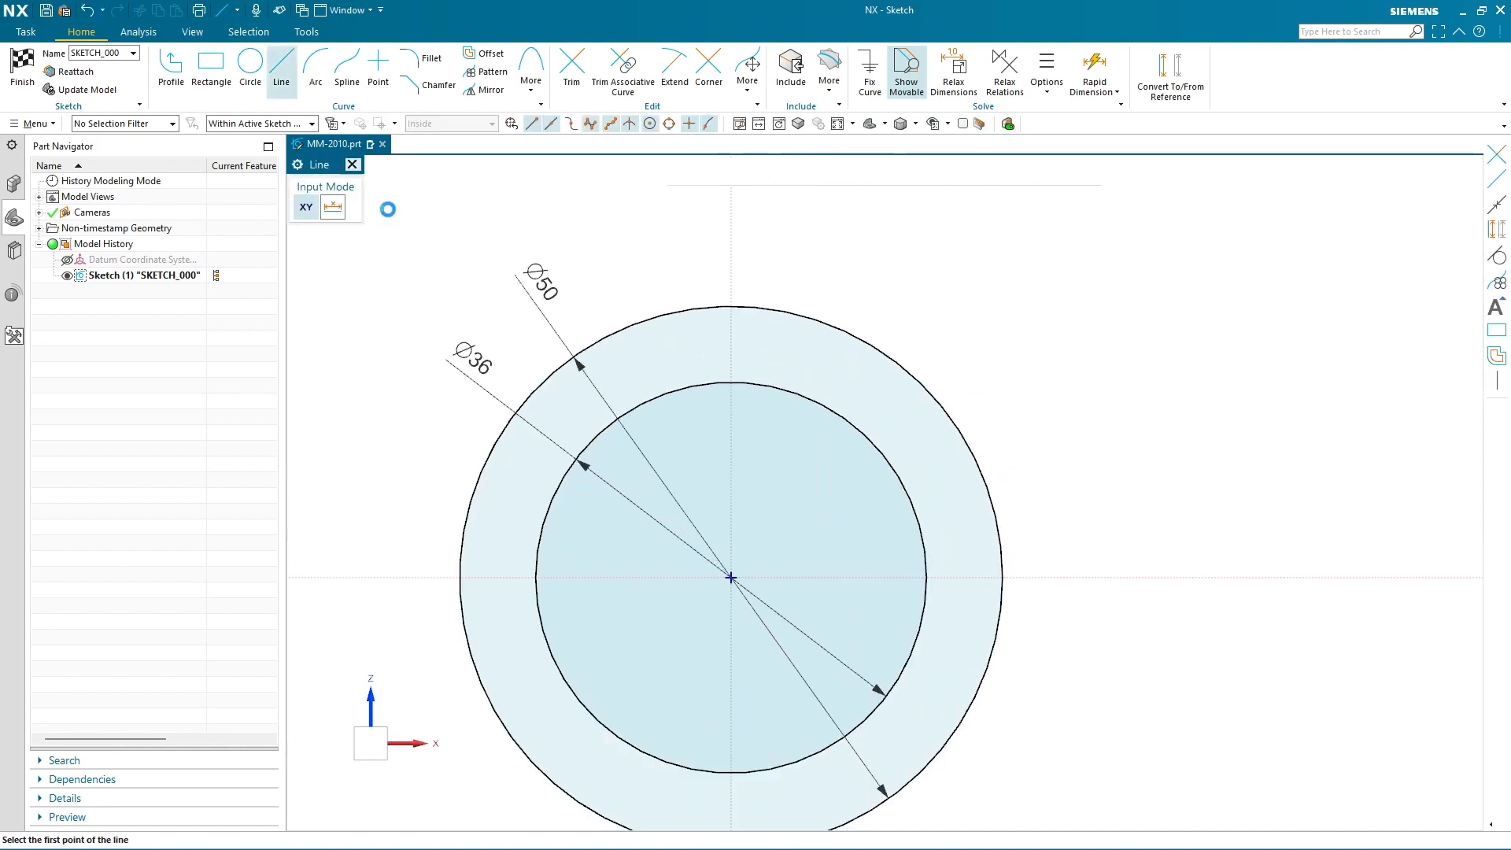
pyautogui.click(731, 577)
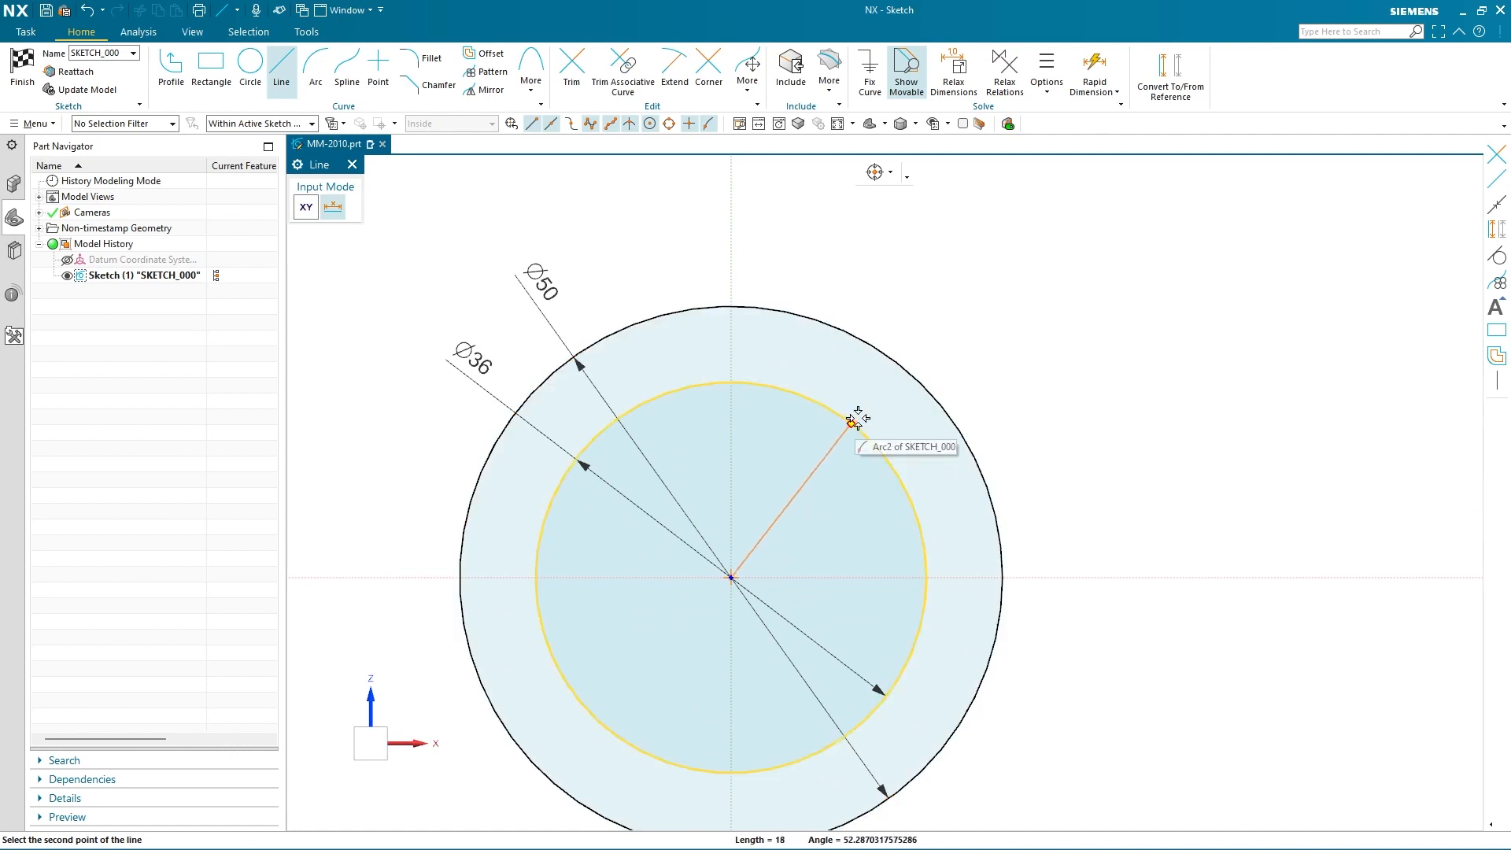
pyautogui.click(902, 365)
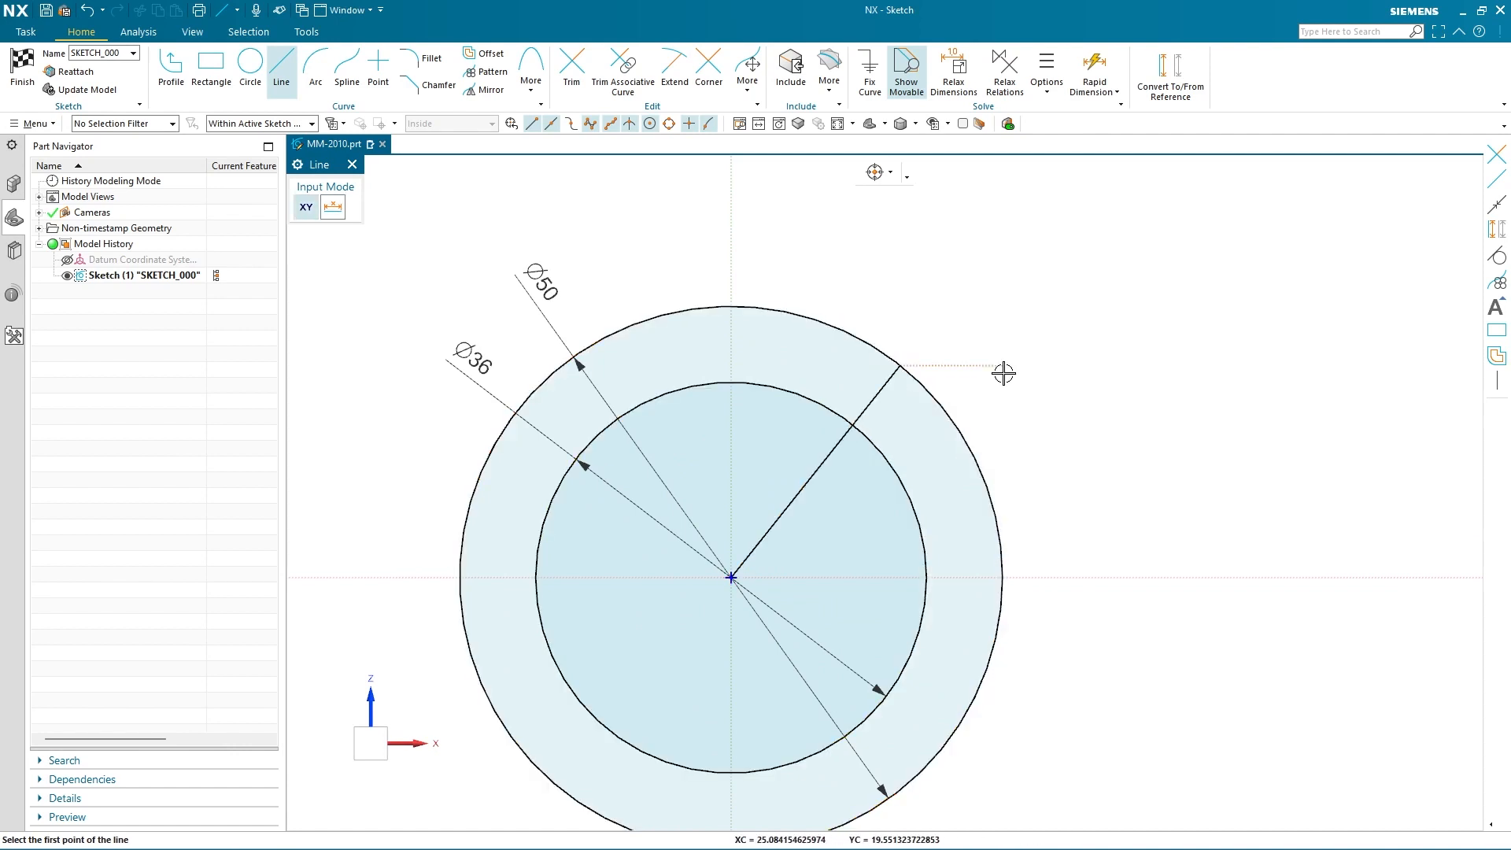
pyautogui.press('Escape')
pyautogui.click(883, 397)
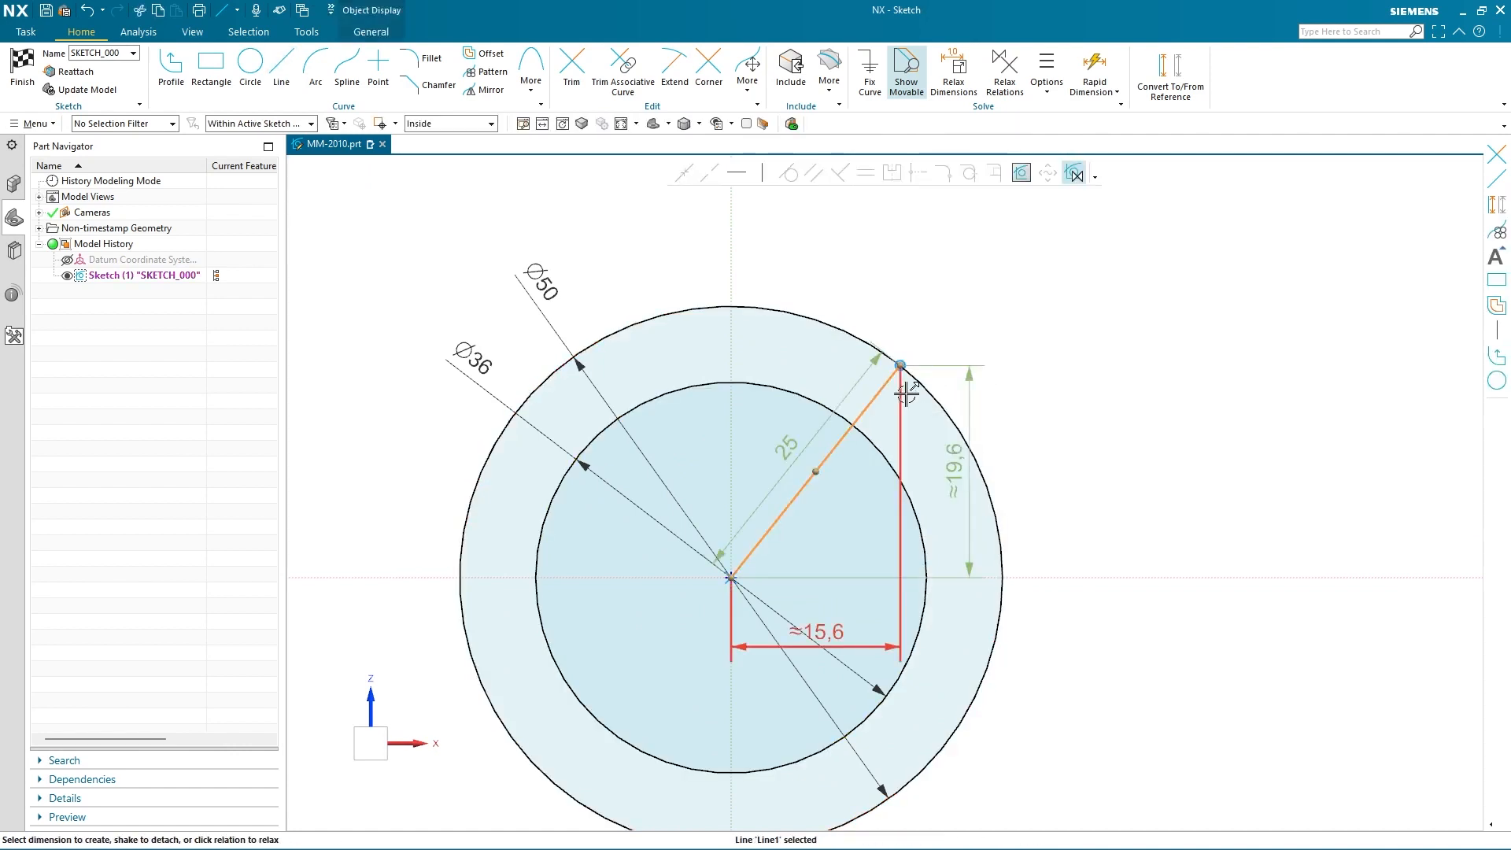
pyautogui.click(1171, 74)
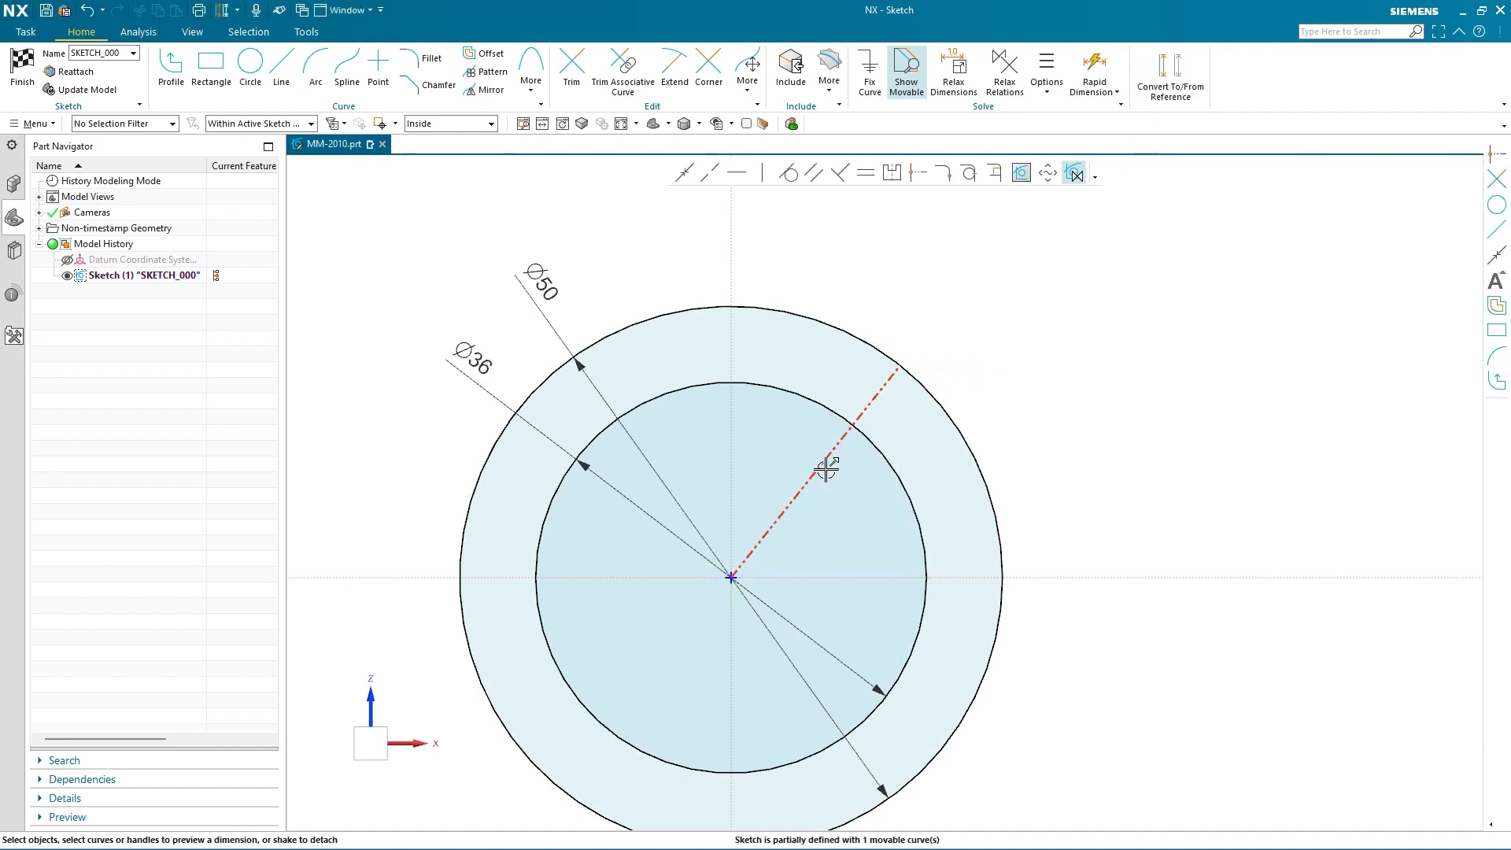
# Step: Dimension the angle between the reference line and the horizontal axis at 45° and place its label inside the inner circle
pyautogui.click(817, 466)
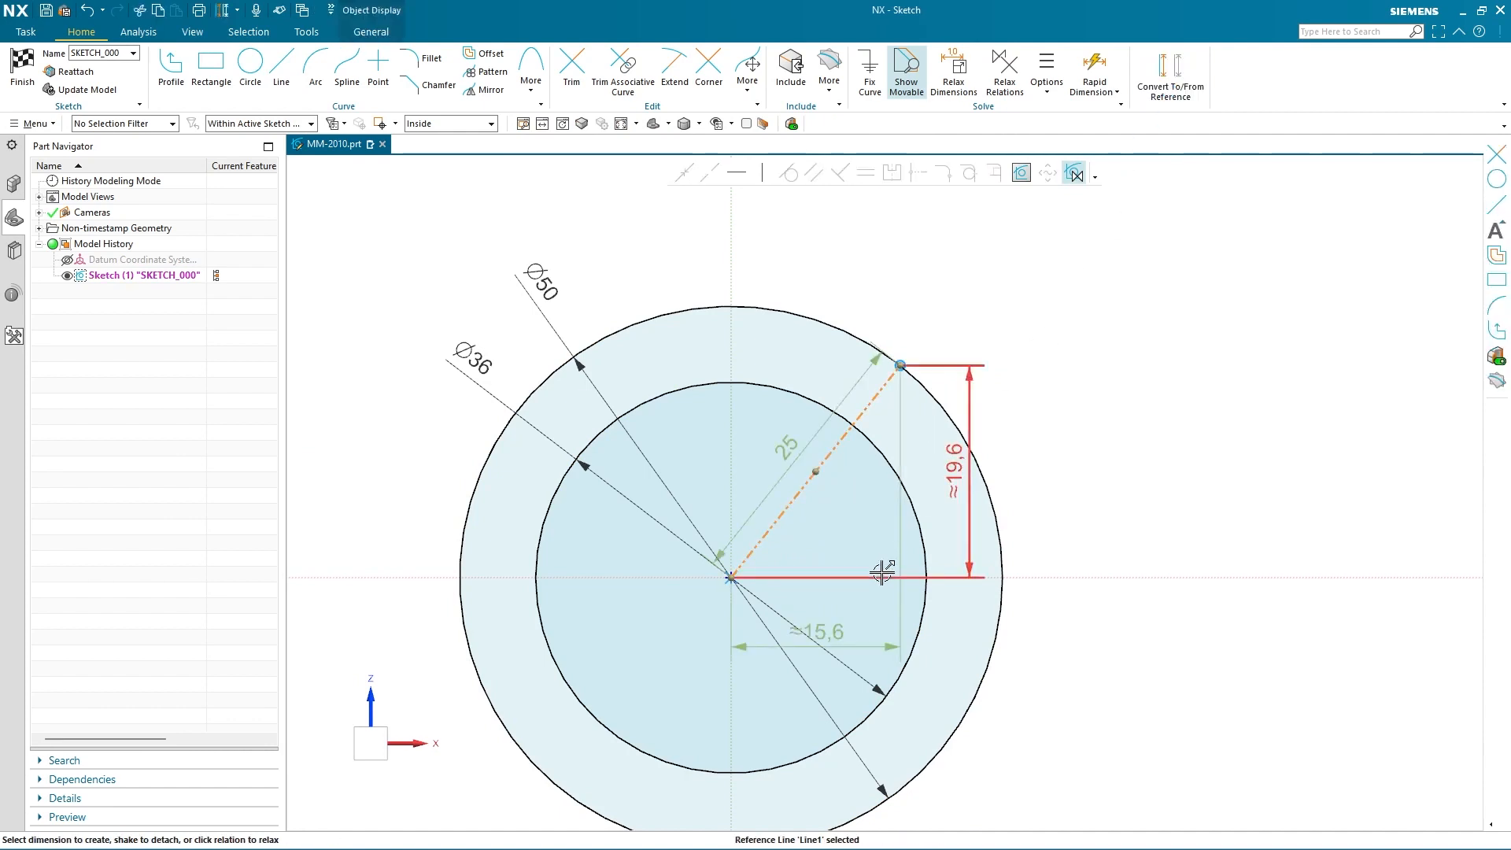
pyautogui.click(987, 577)
pyautogui.click(899, 516)
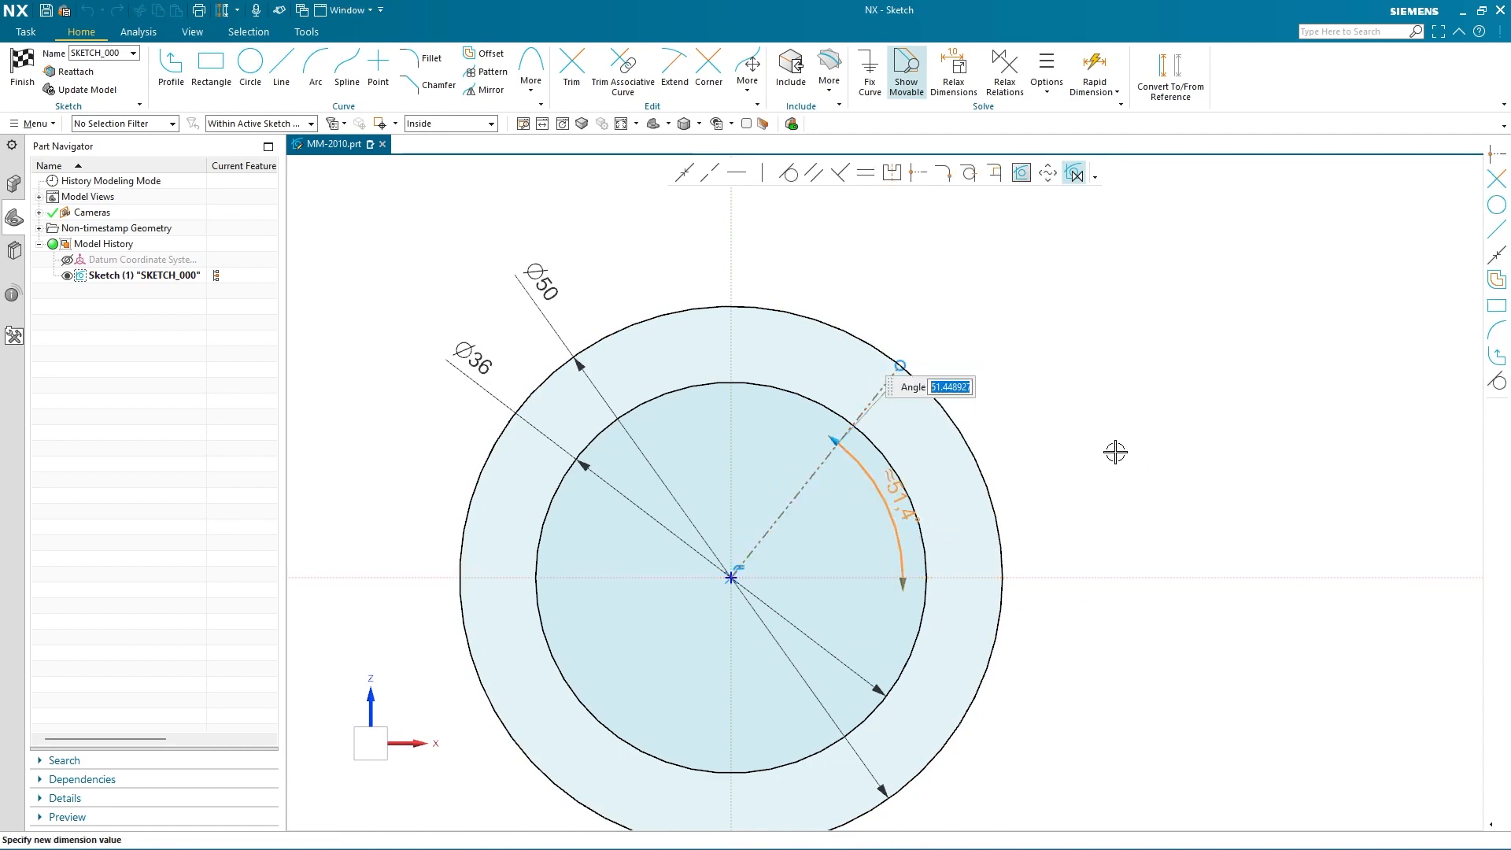
pyautogui.press('Return')
pyautogui.press('Escape')
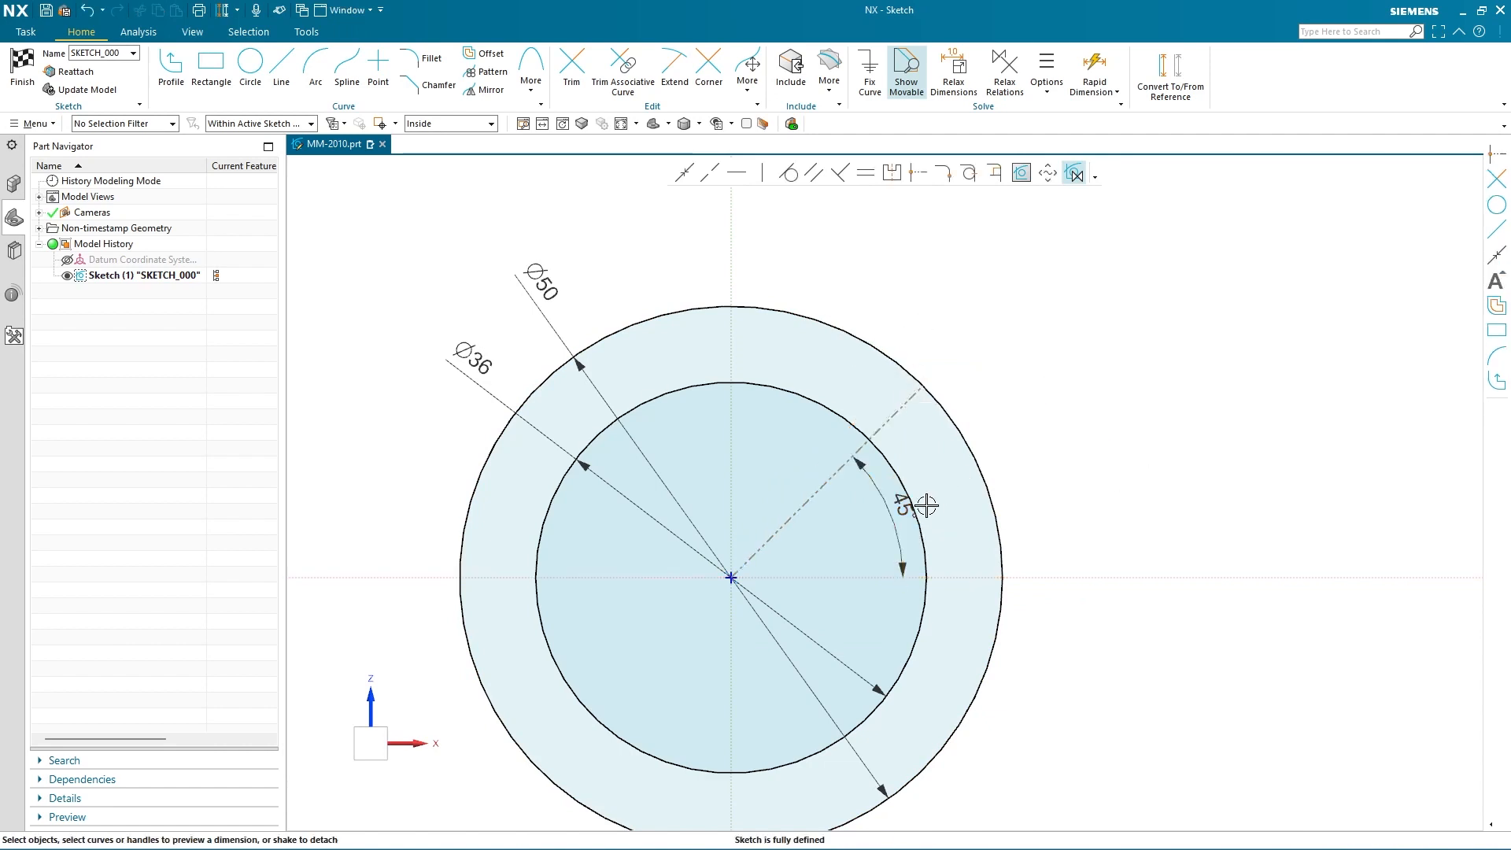
pyautogui.moveTo(906, 510); pyautogui.dragTo(865, 518)
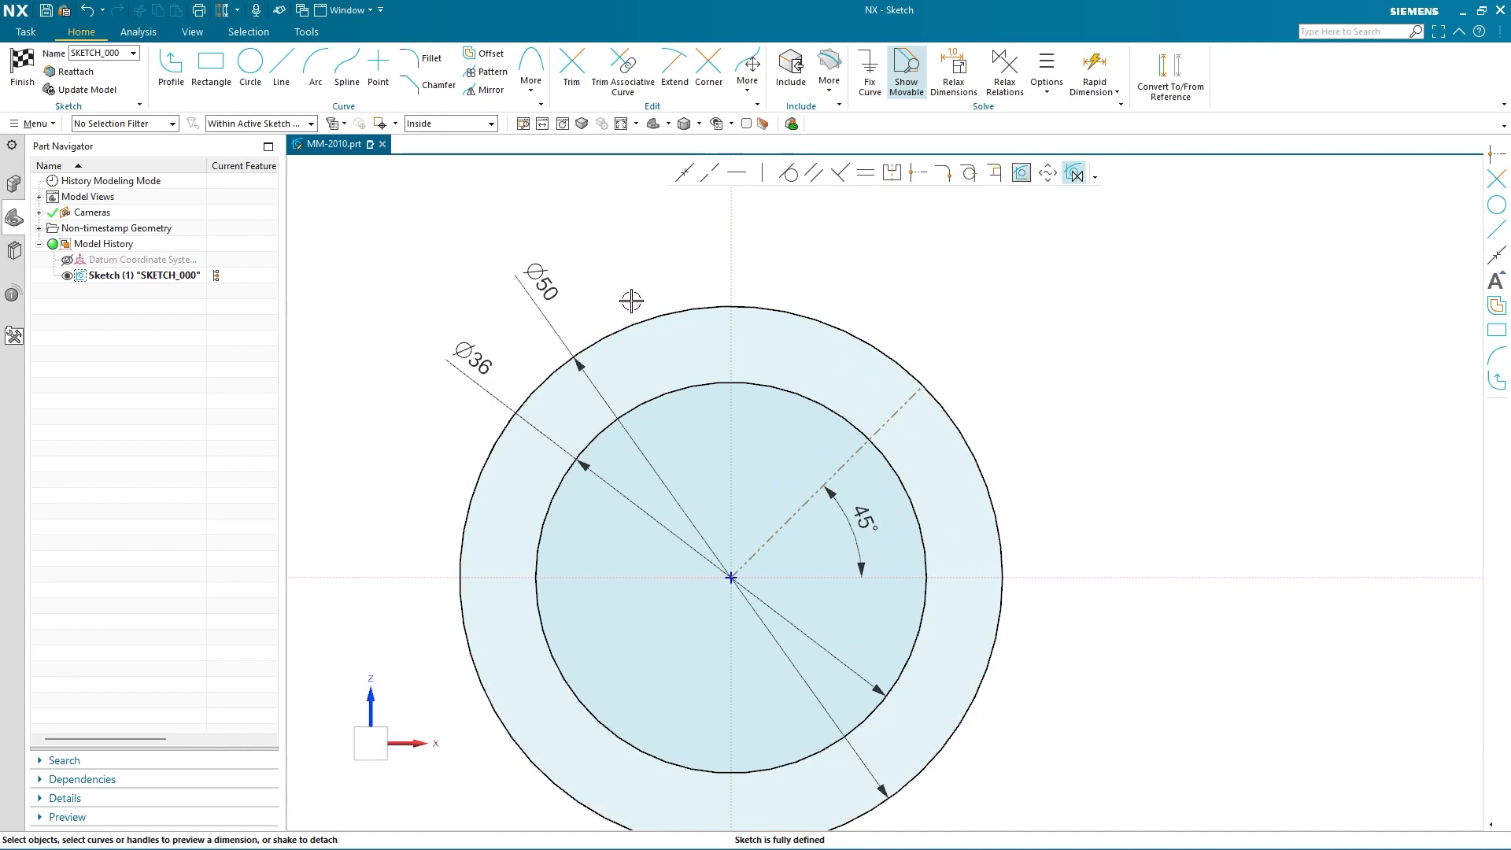
# Step: Sketch a three-point rectangle about 21.5 by 7 mm along the 45° reference line, from around the origin to beyond the inner circle
pyautogui.click(211, 69)
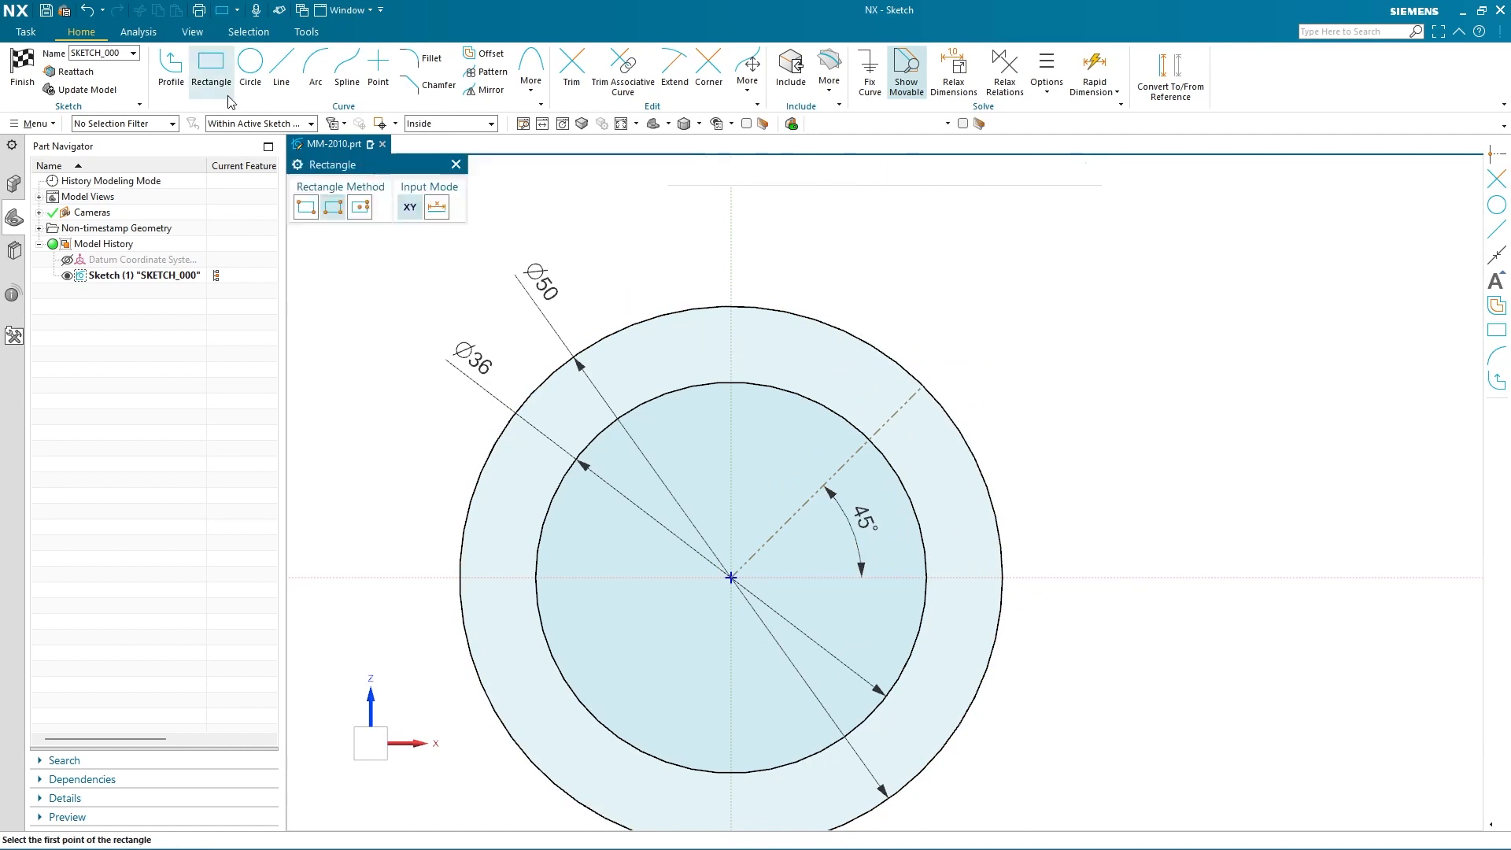
pyautogui.click(690, 560)
pyautogui.click(853, 398)
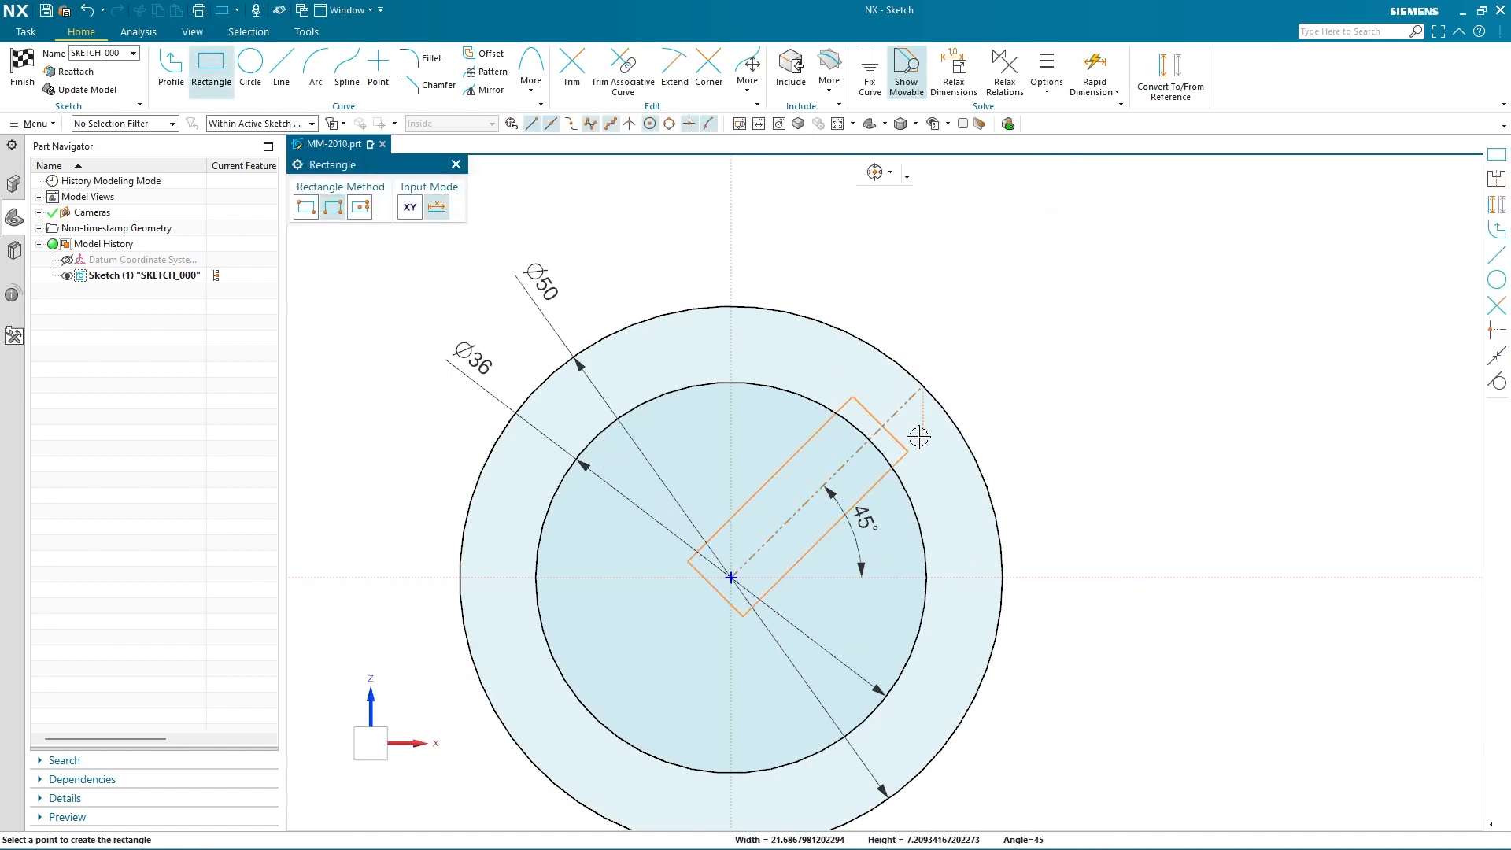
pyautogui.click(918, 433)
pyautogui.press('Escape')
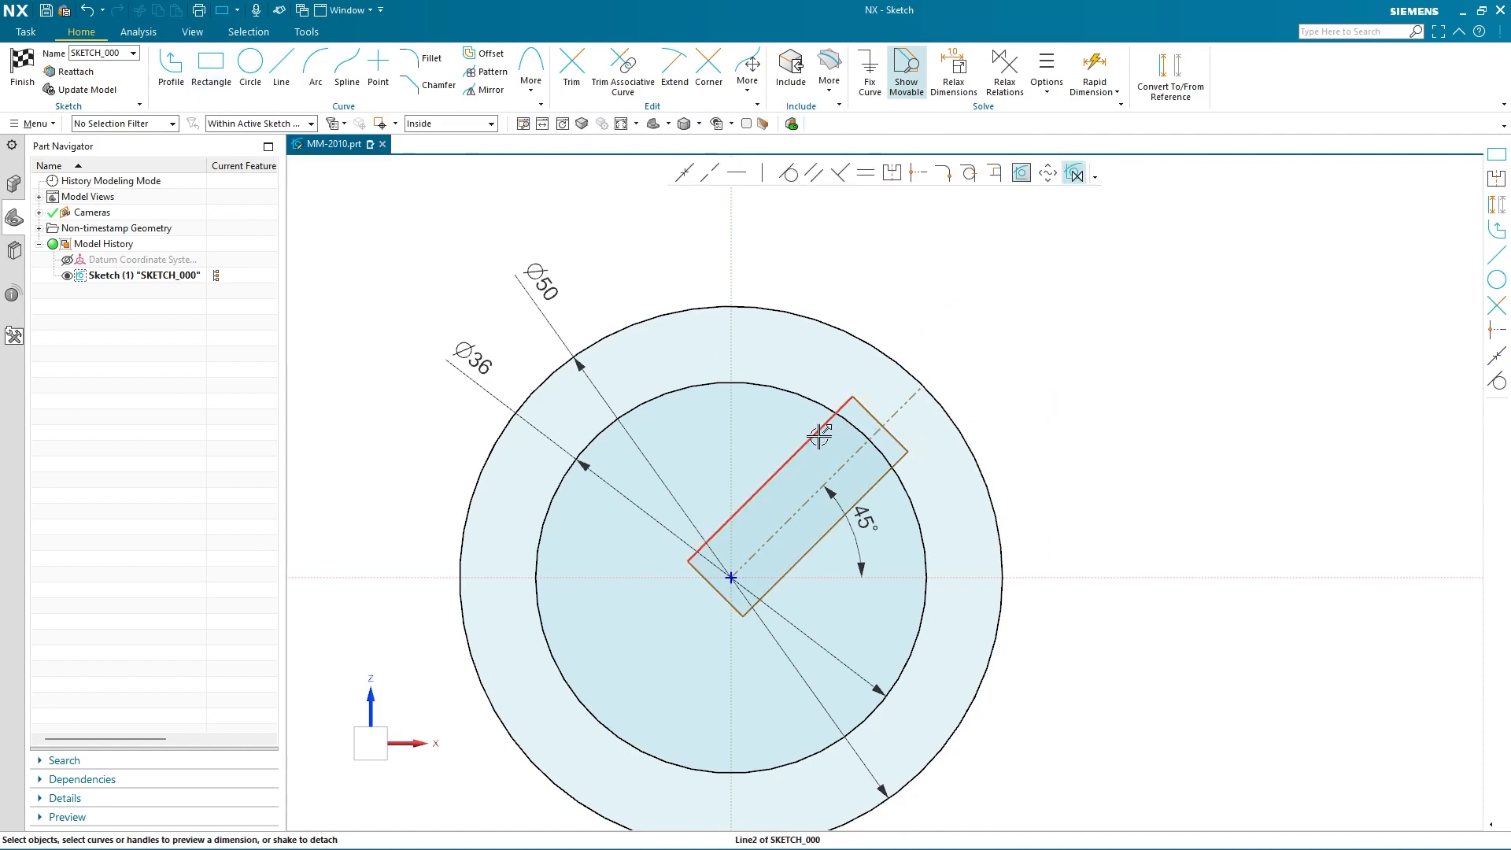
# Step: Make the rectangle's two long sides symmetric about the 45° reference line
pyautogui.click(873, 476)
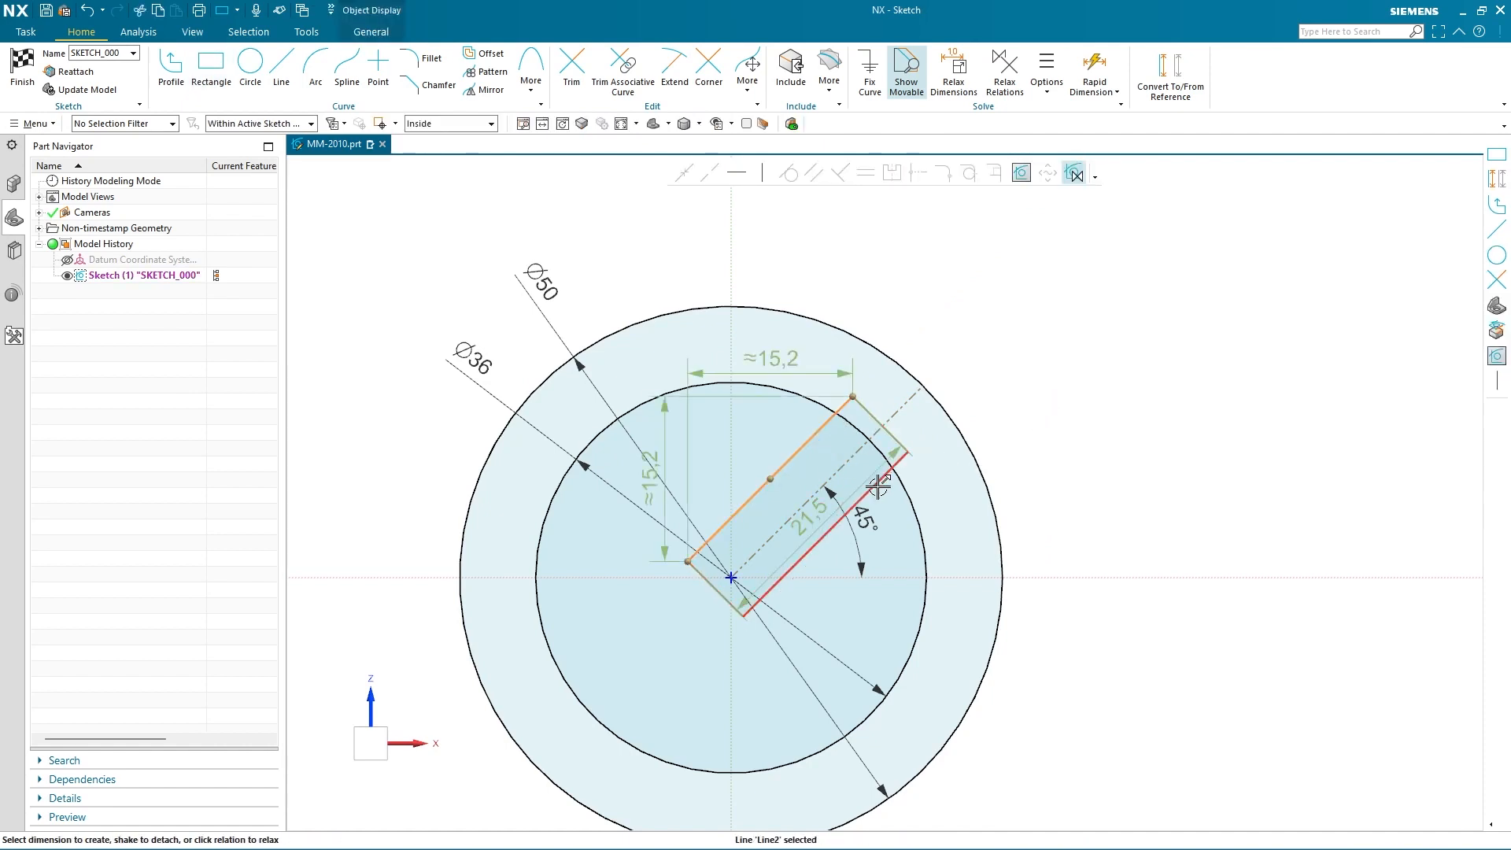
pyautogui.click(900, 409)
pyautogui.click(902, 173)
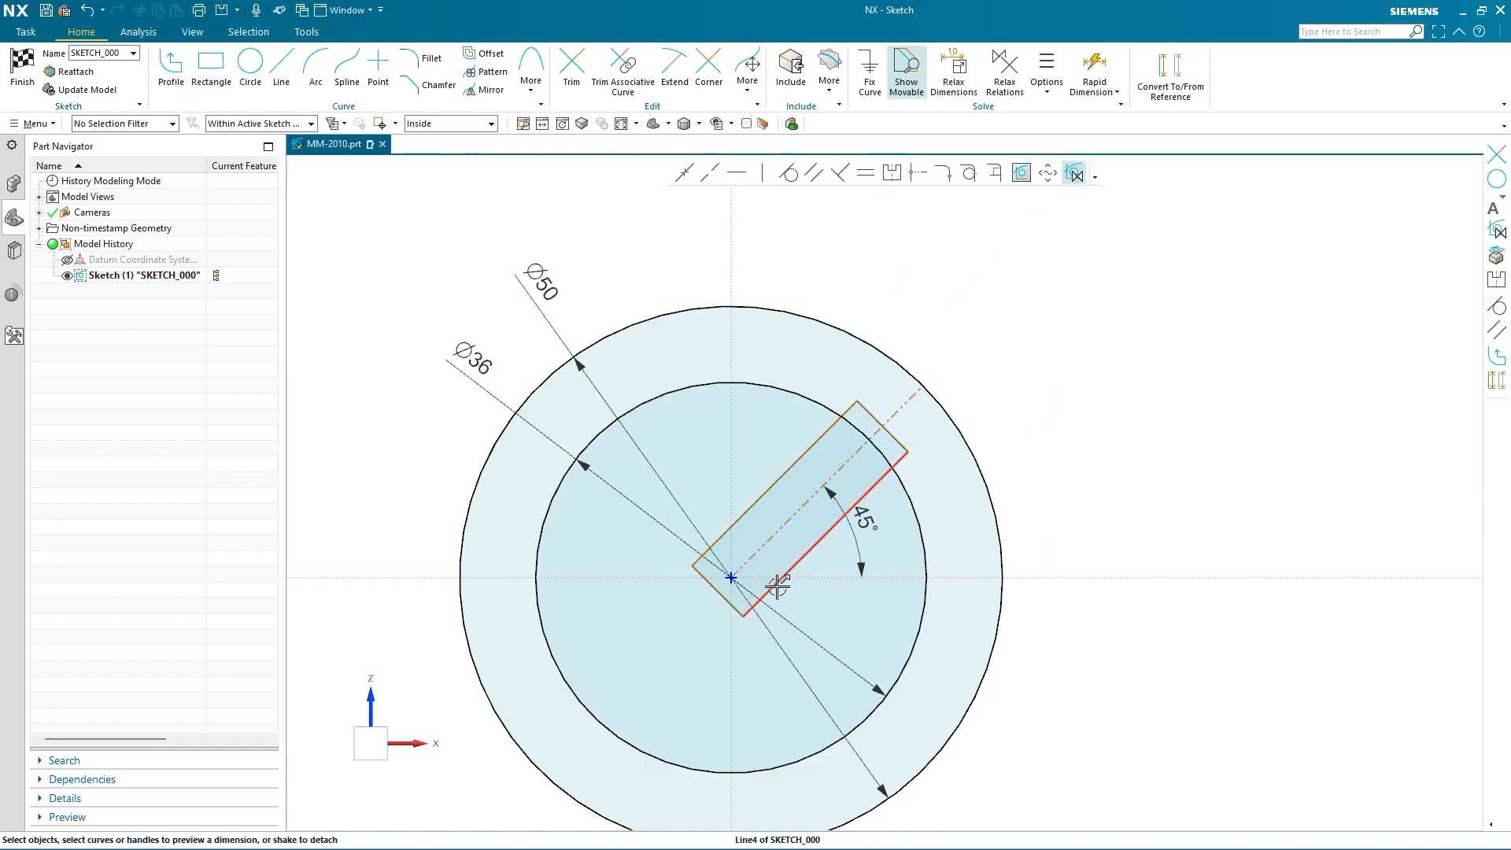
# Step: Trim away the parts of the rectangle's sides that lie inside the inner circle
pyautogui.scroll(3, 850, 488)
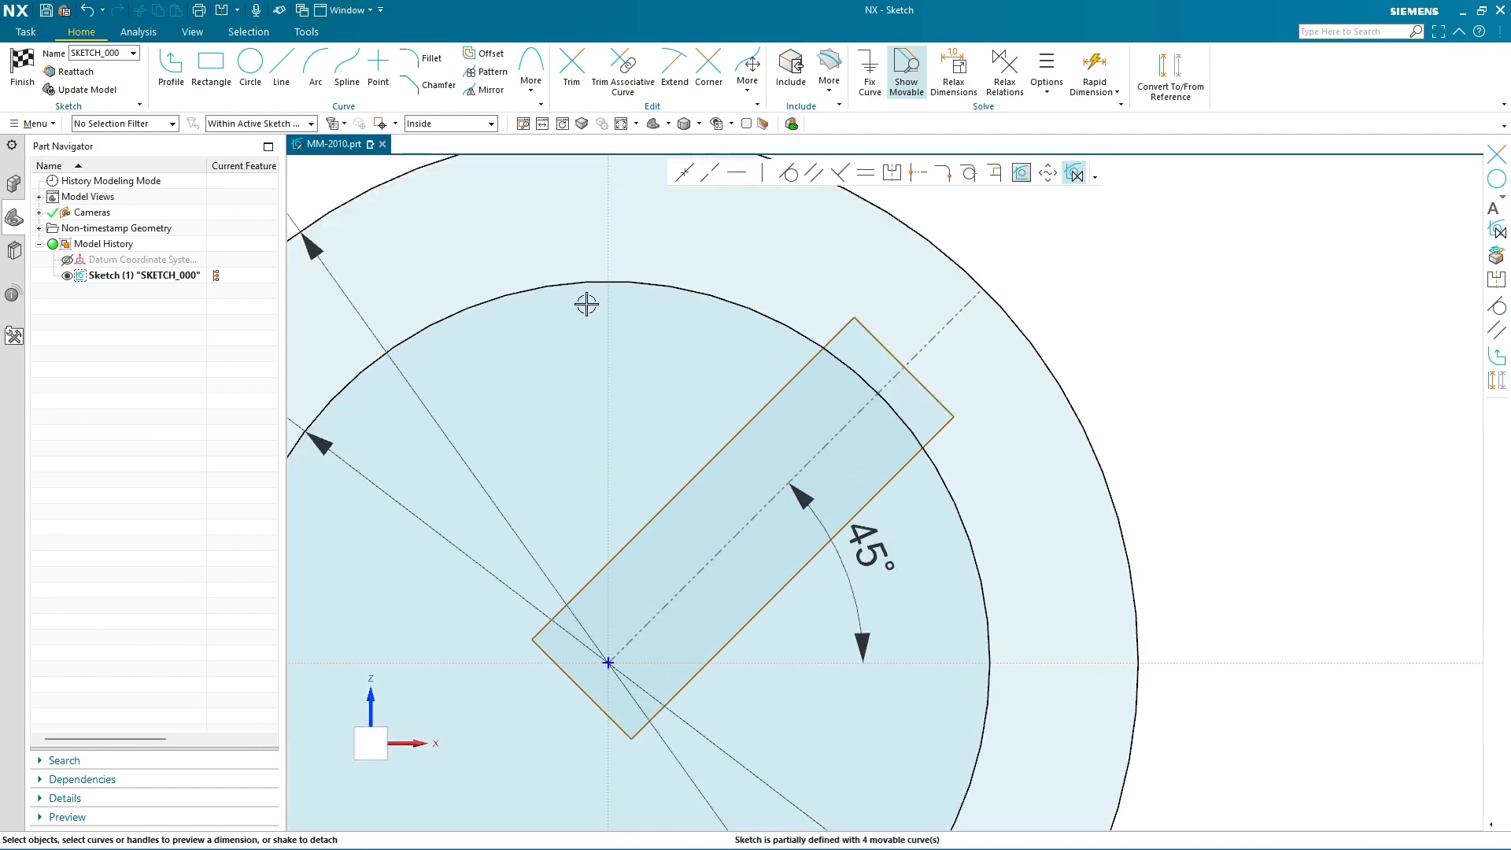
pyautogui.click(572, 69)
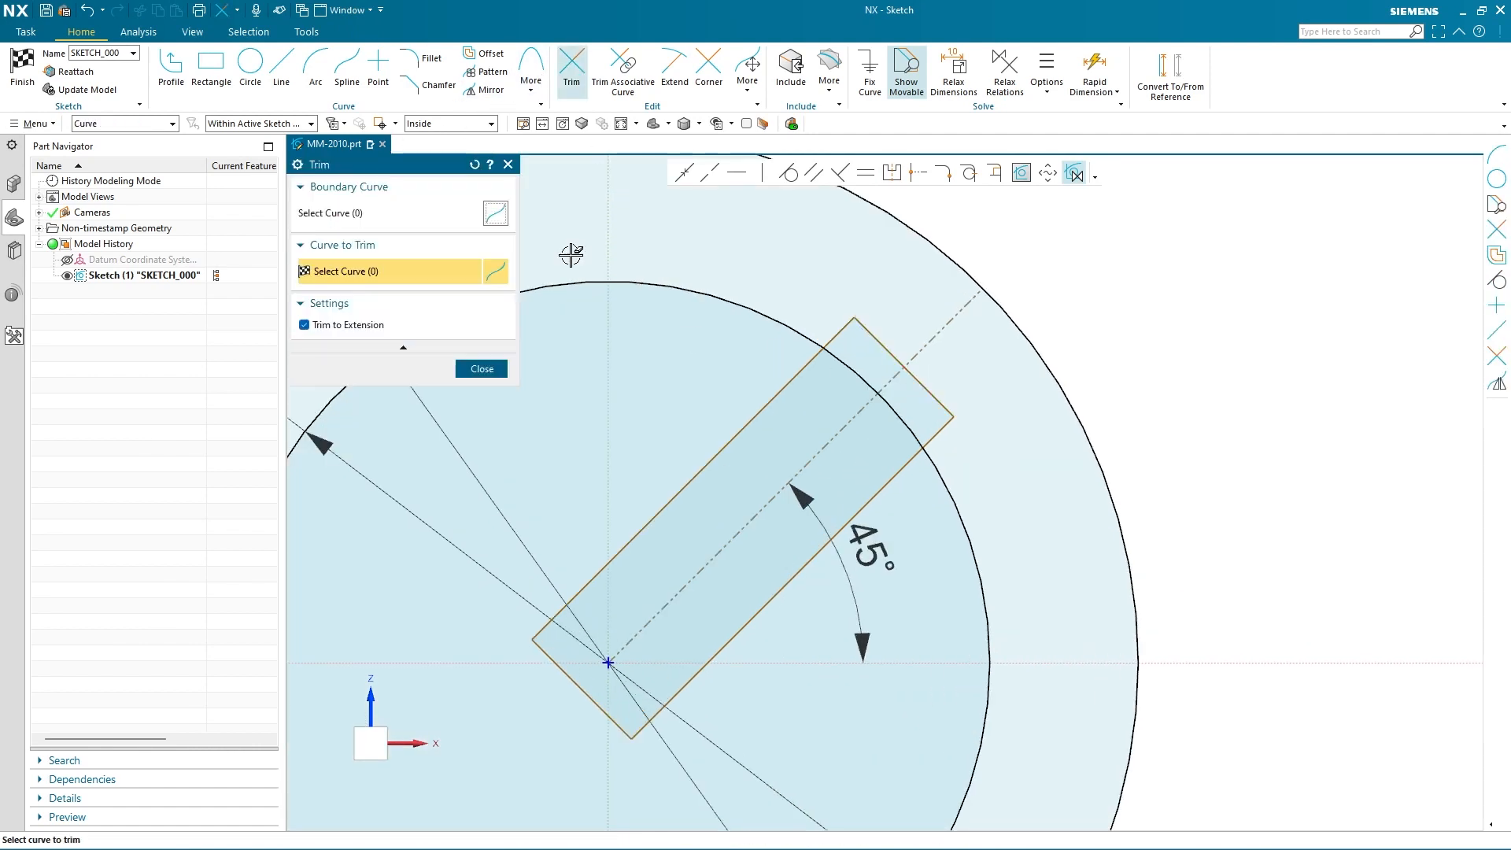
pyautogui.click(564, 671)
pyautogui.click(630, 536)
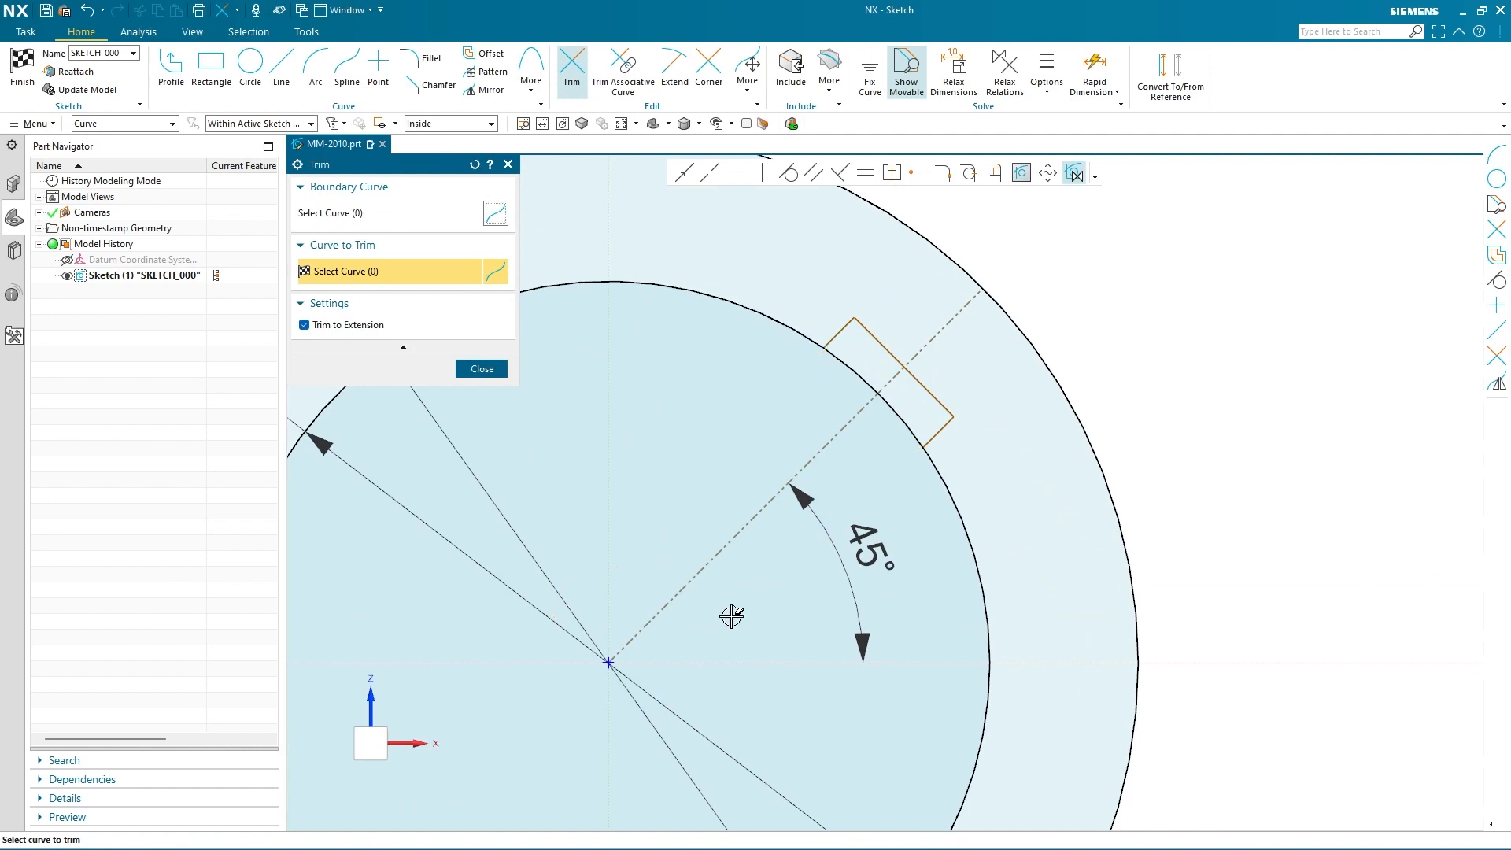
# Step: Trim away the two inner-circle arc segments that cross the notch opening
pyautogui.click(853, 365)
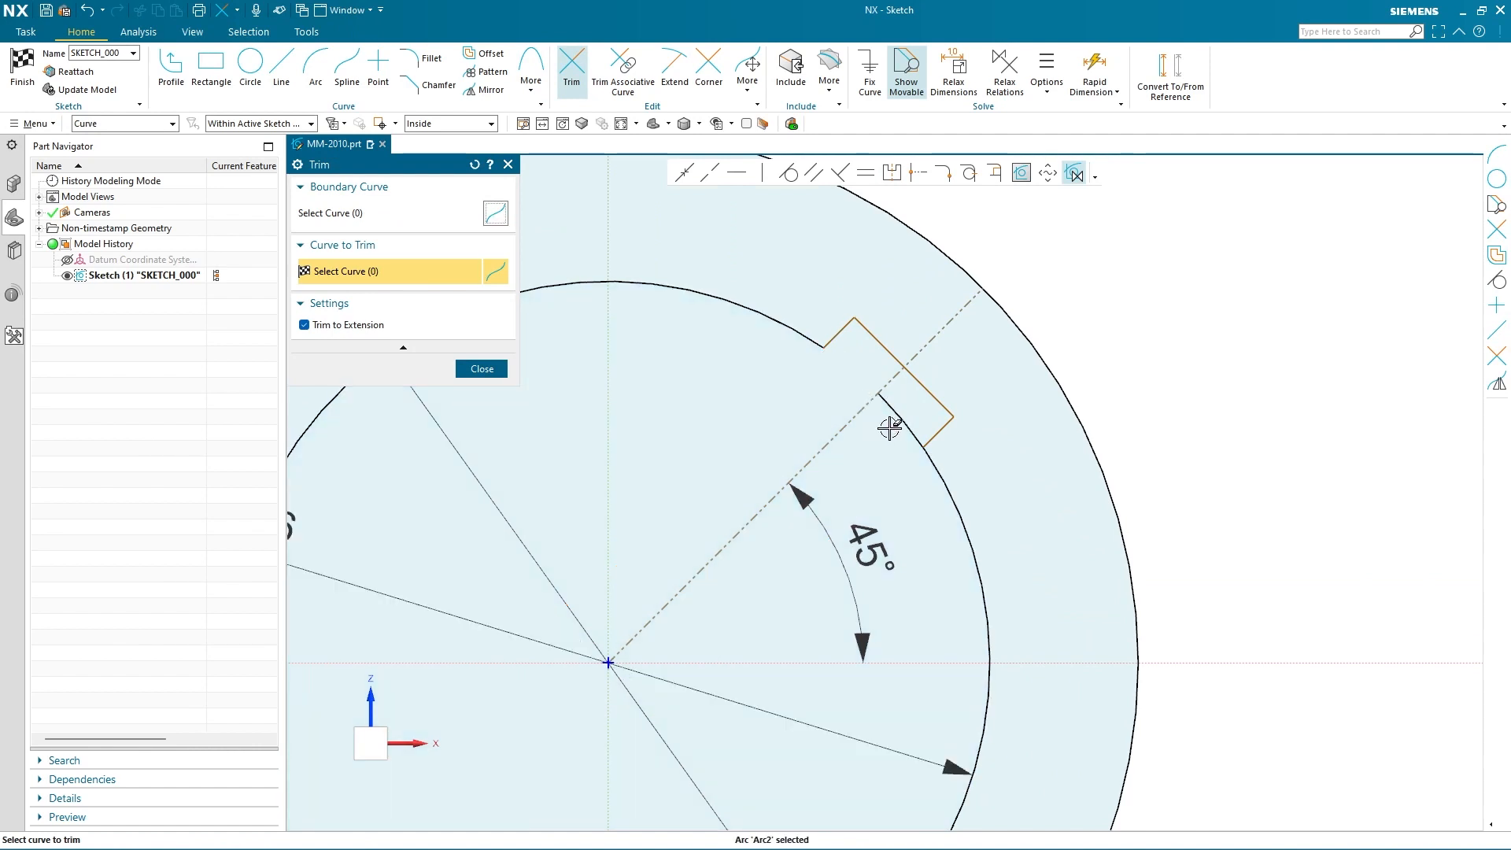
pyautogui.click(900, 419)
pyautogui.press('Escape')
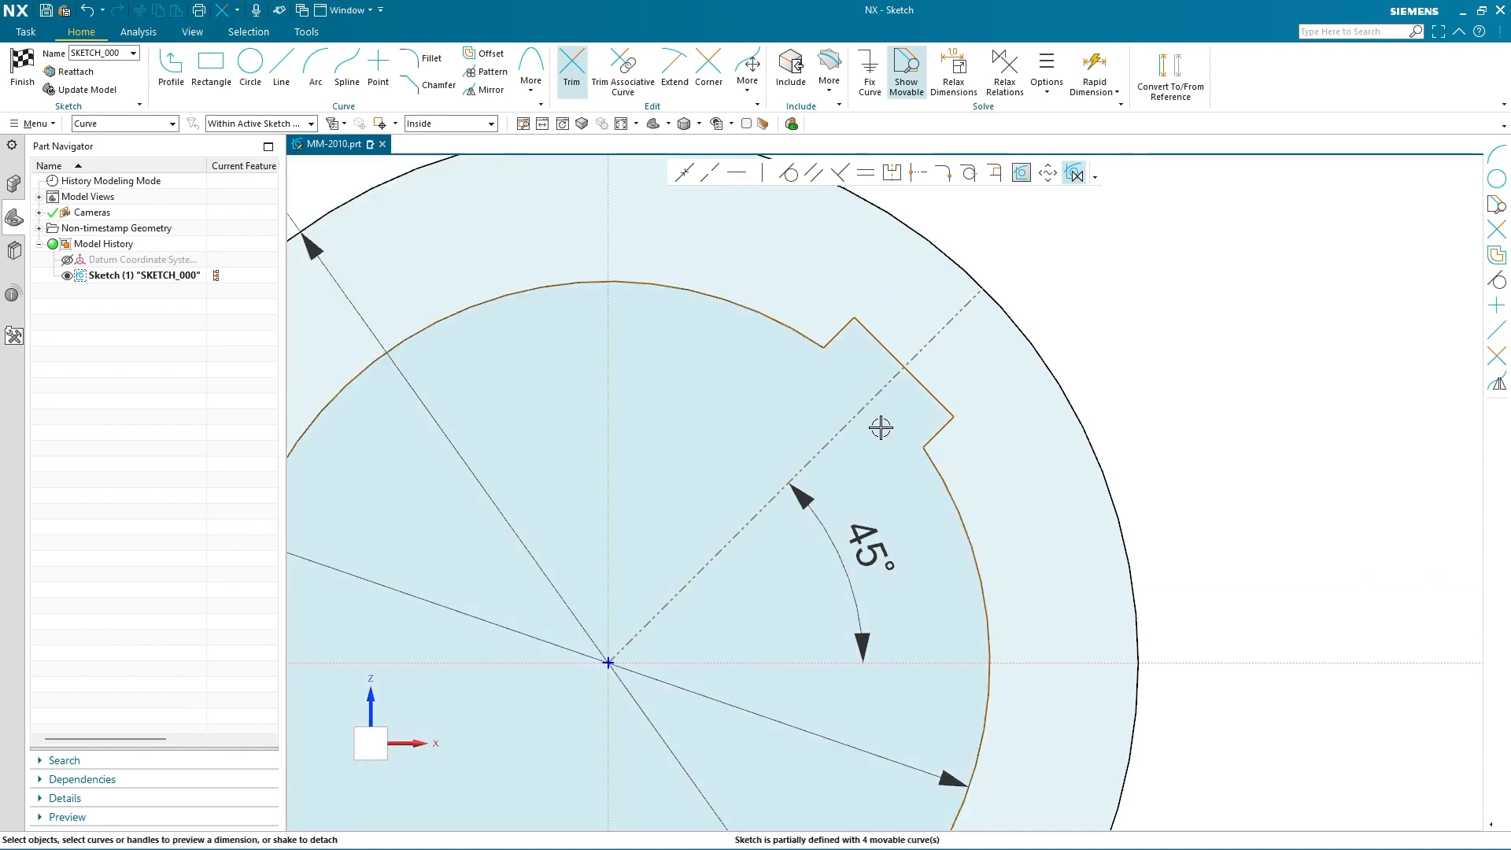
# Step: Dimension the notch's width at 10 mm and place the label beyond the notch's outer edge
pyautogui.click(887, 345)
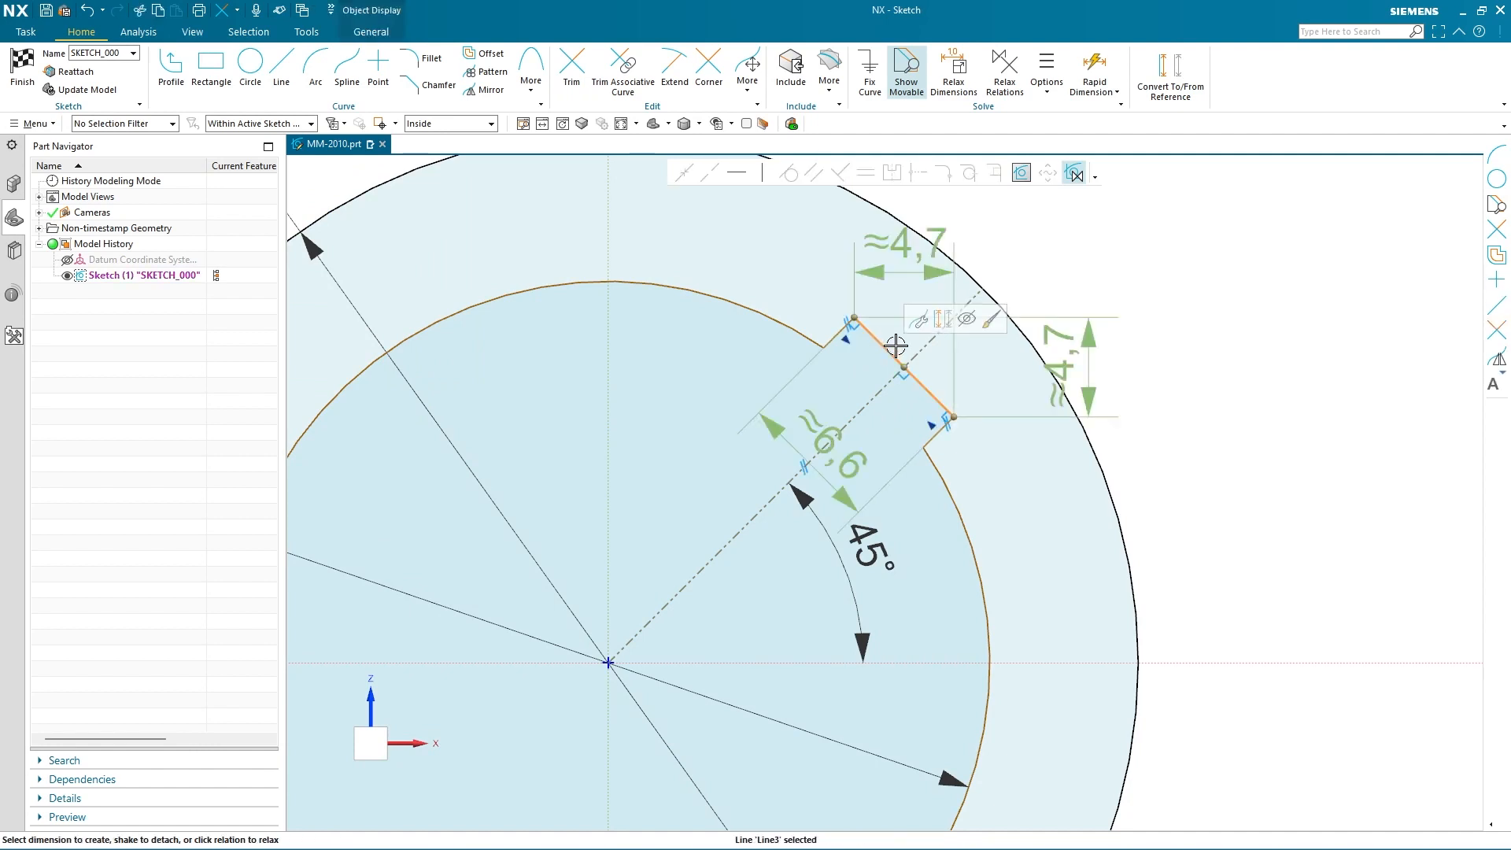
pyautogui.click(851, 464)
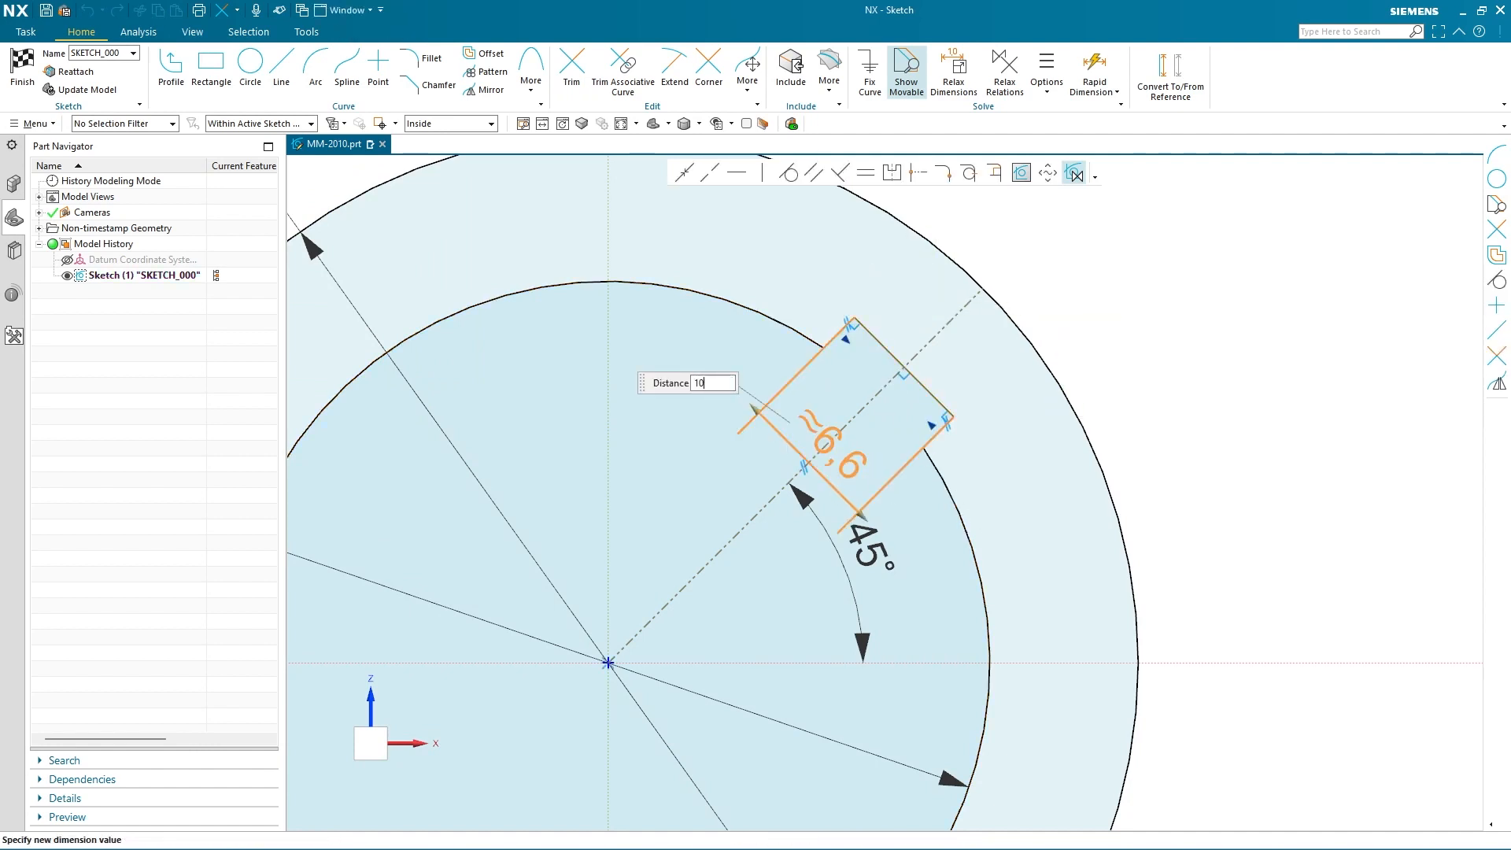
pyautogui.write('10')
pyautogui.press('Return')
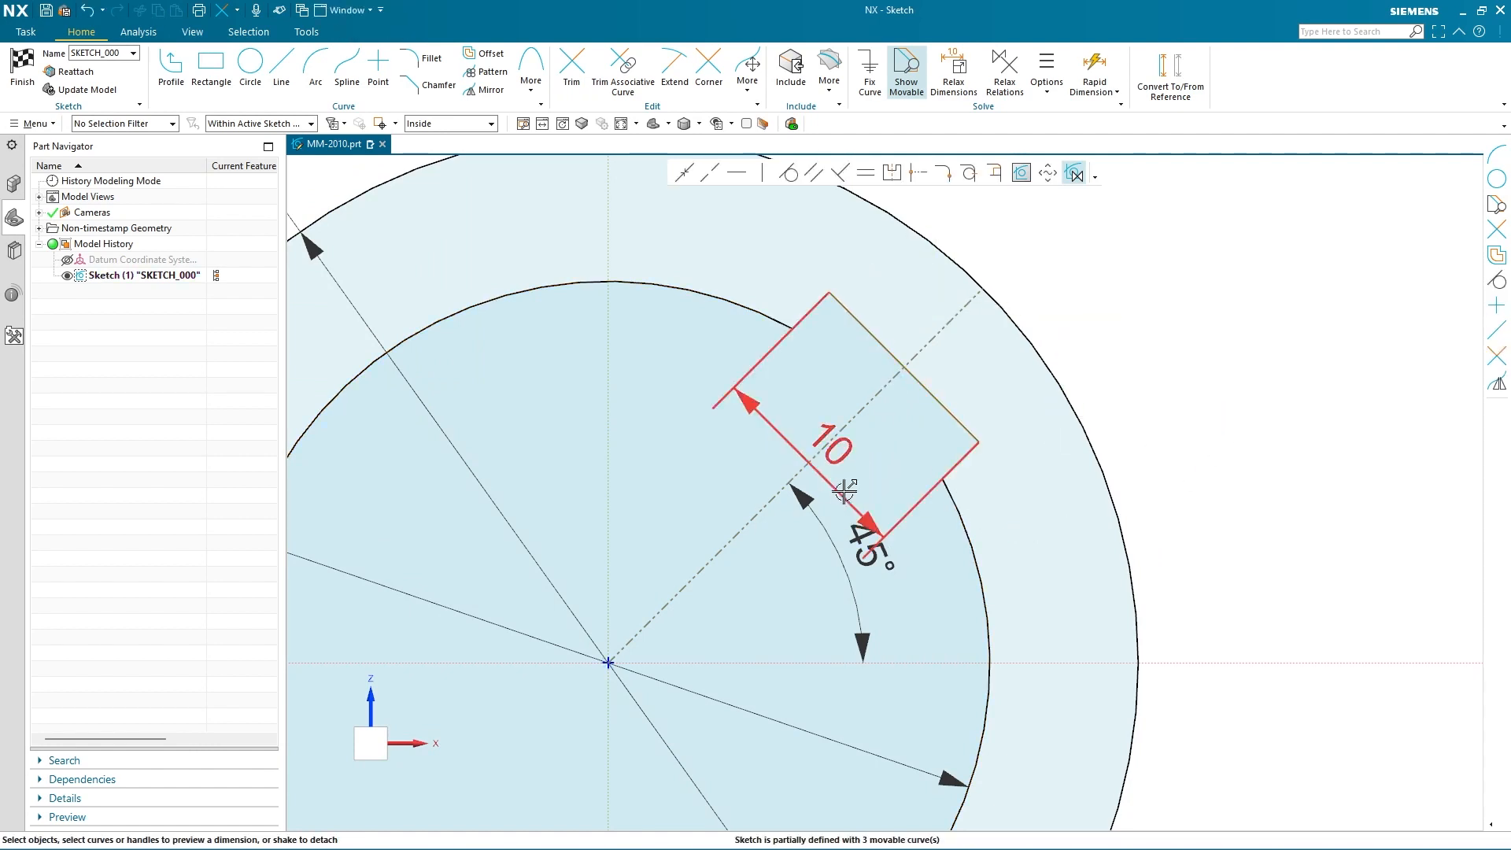
pyautogui.moveTo(860, 512)
pyautogui.mouseDown()
pyautogui.moveTo(961, 283)
pyautogui.moveTo(1075, 272)
pyautogui.moveTo(1012, 223)
pyautogui.mouseUp()
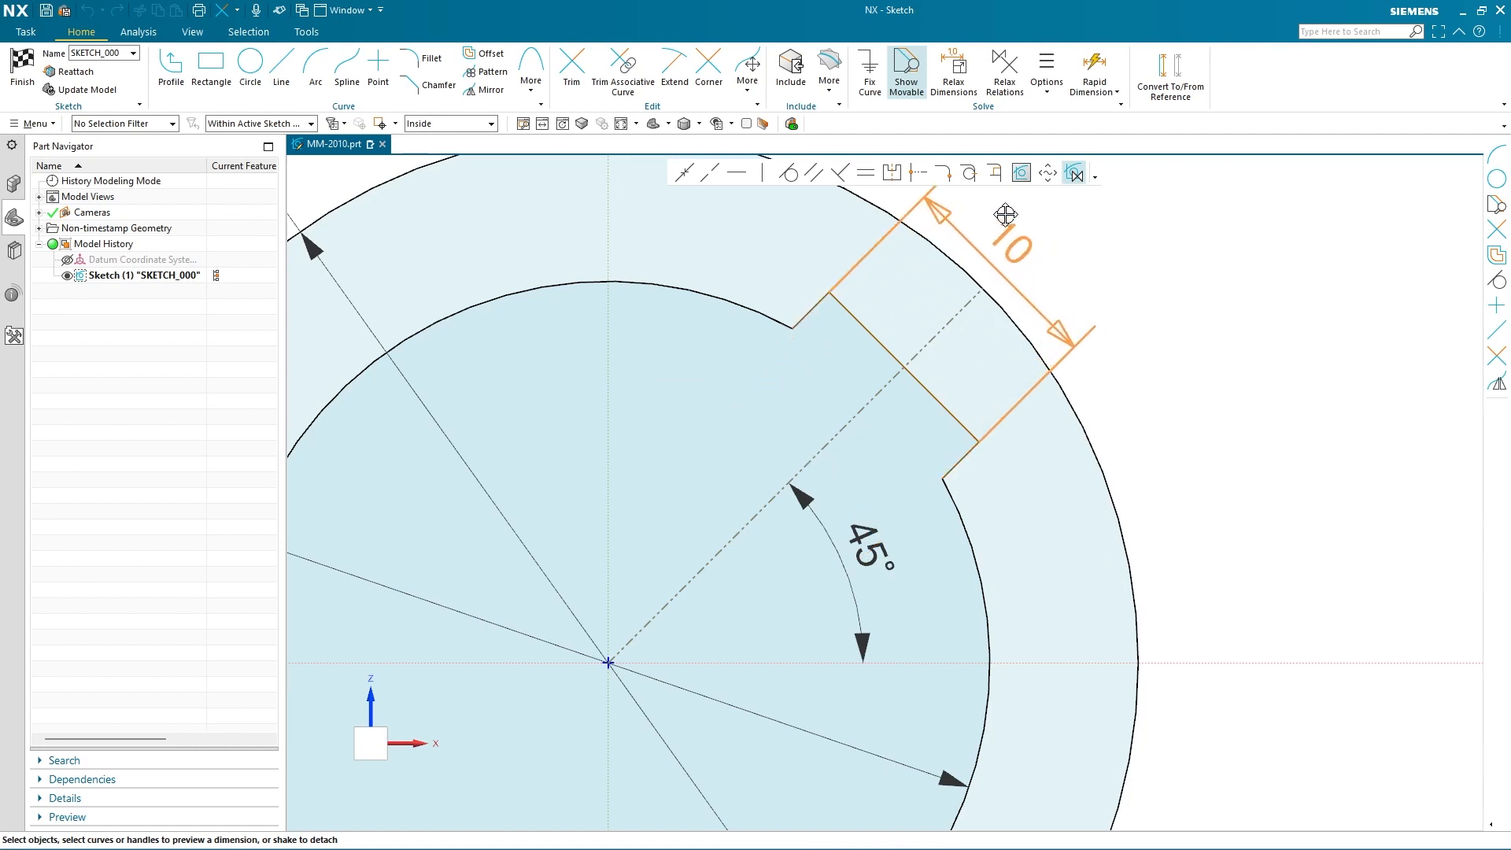
# Step: Dimension the distance from the notch's outer edge to the opposite side of the inner circle at 40 mm
pyautogui.scroll(-2, 1221, 283)
pyautogui.click(1002, 320)
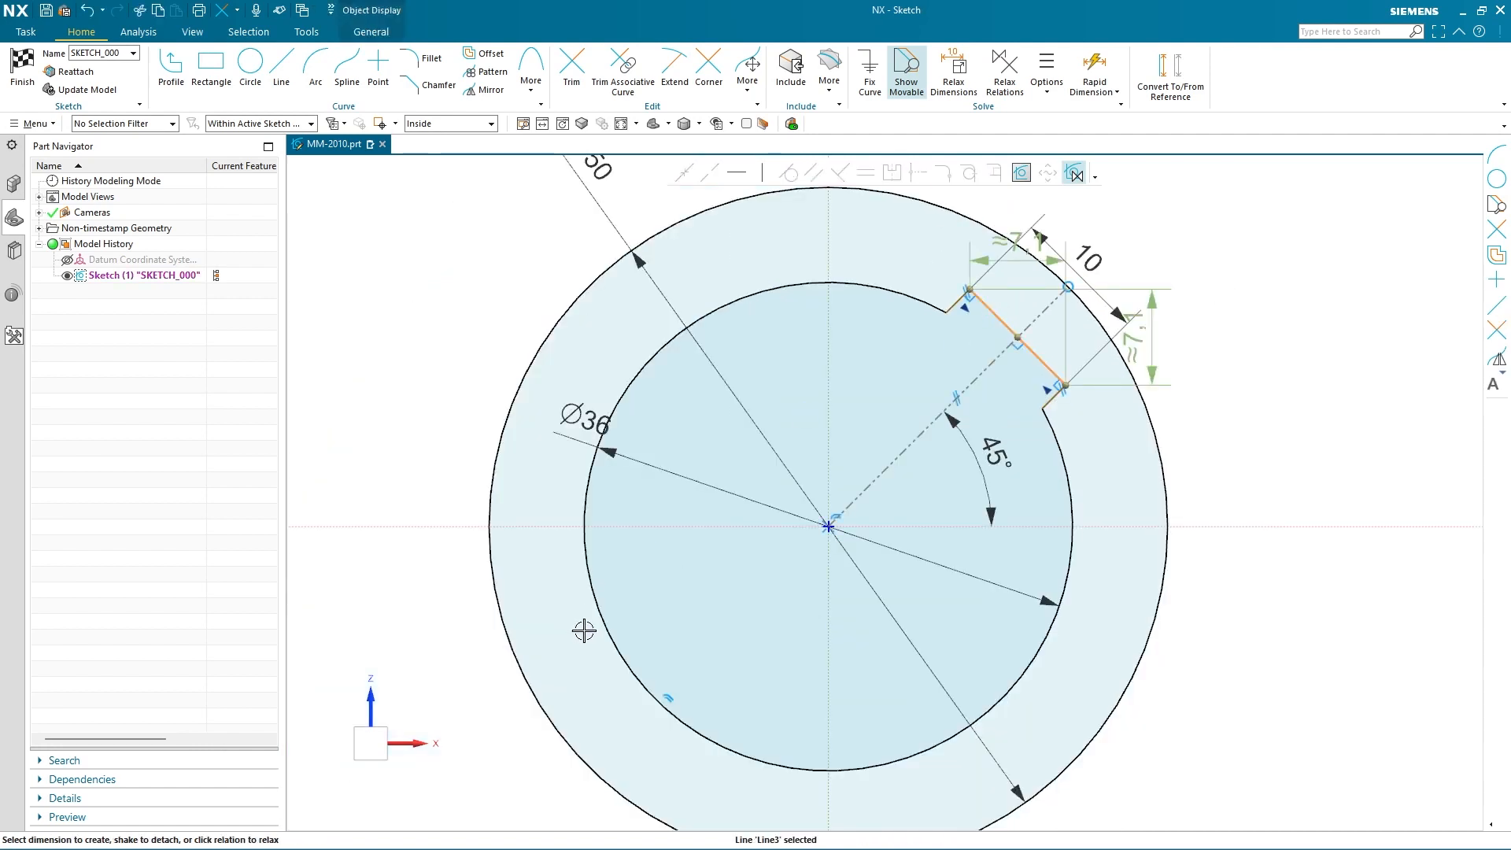
pyautogui.click(611, 638)
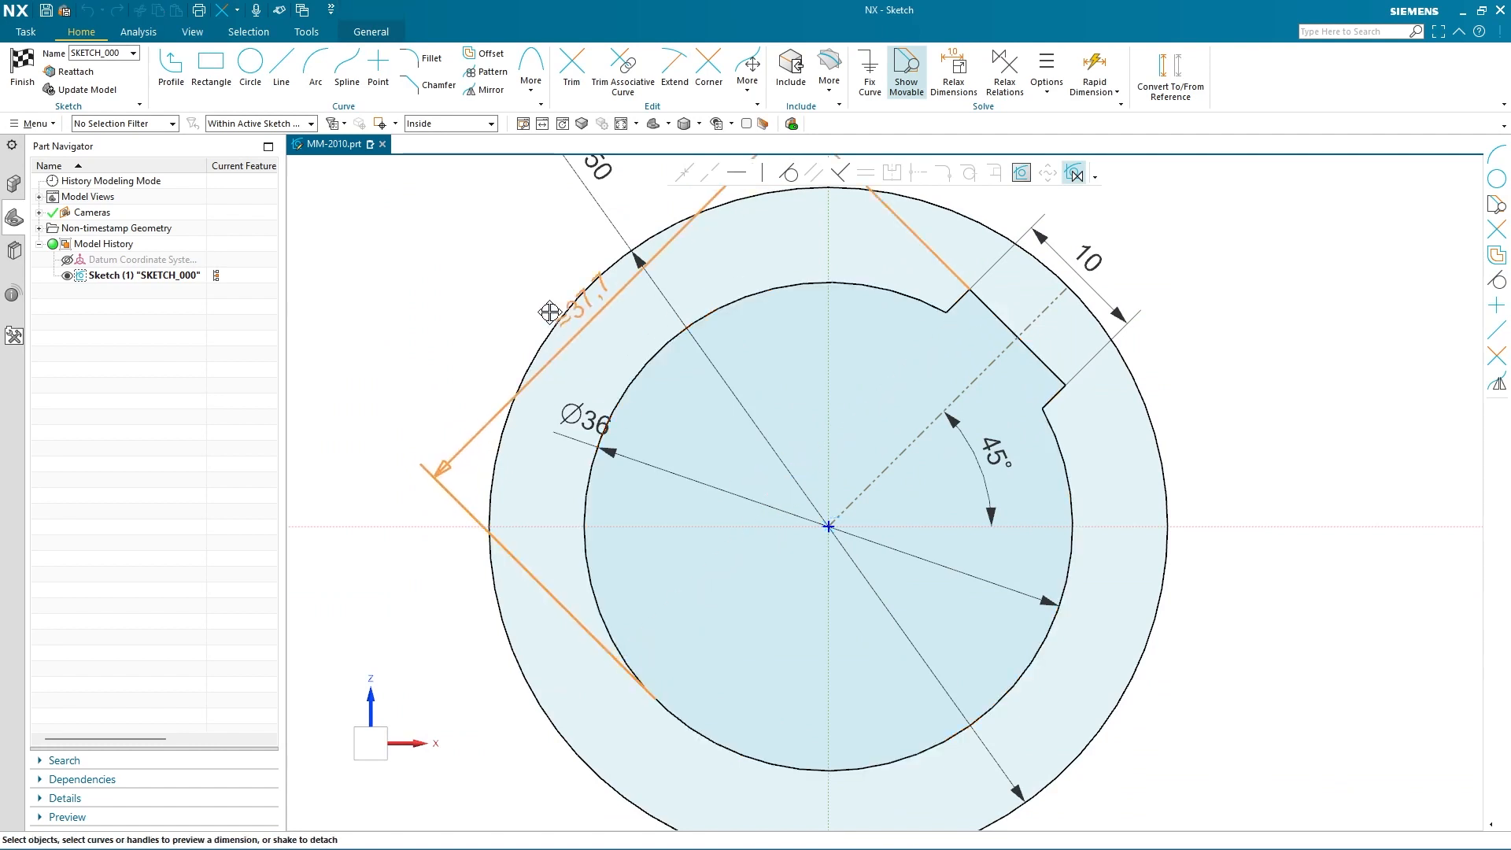
pyautogui.click(544, 240)
pyautogui.scroll(-2, 797, 653)
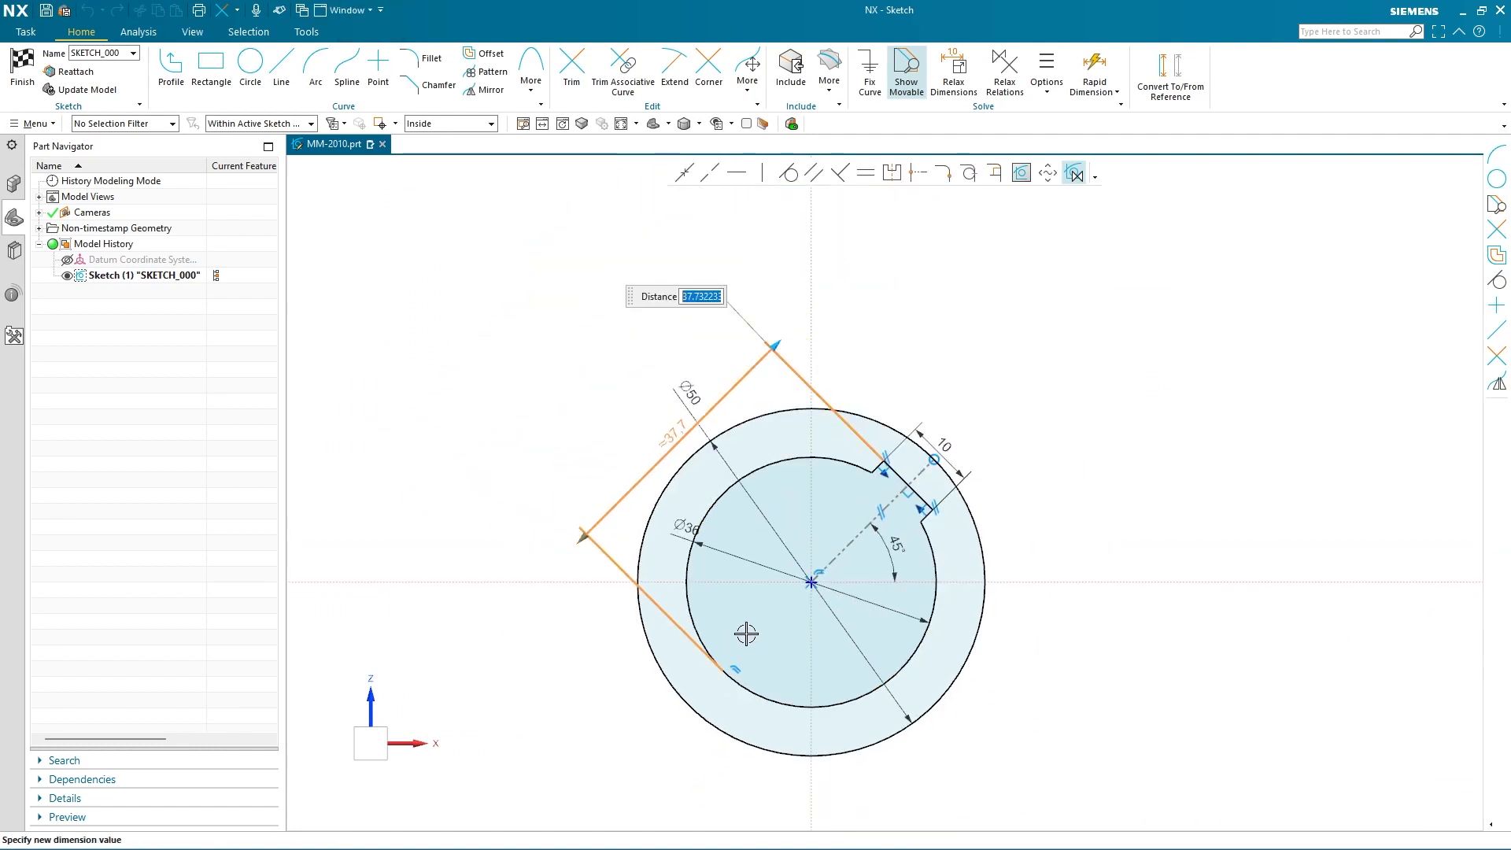
pyautogui.press('Return')
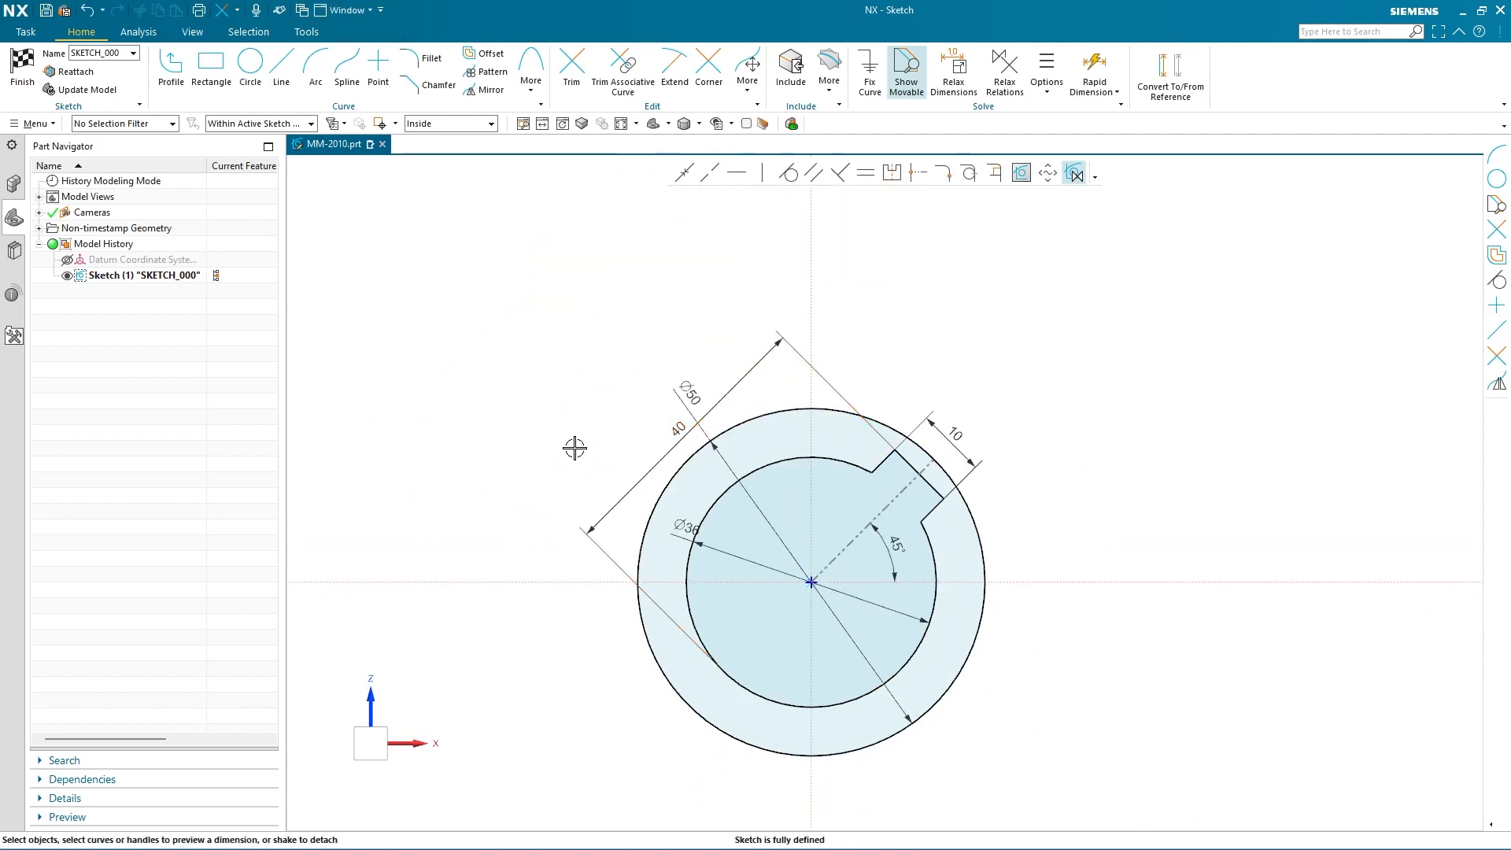
# Step: Sketch two concentric circles, about 18.7 and 10.1 mm in diameter, centred on the horizontal axis about 79 mm right of the origin
pyautogui.scroll(1, 875, 643)
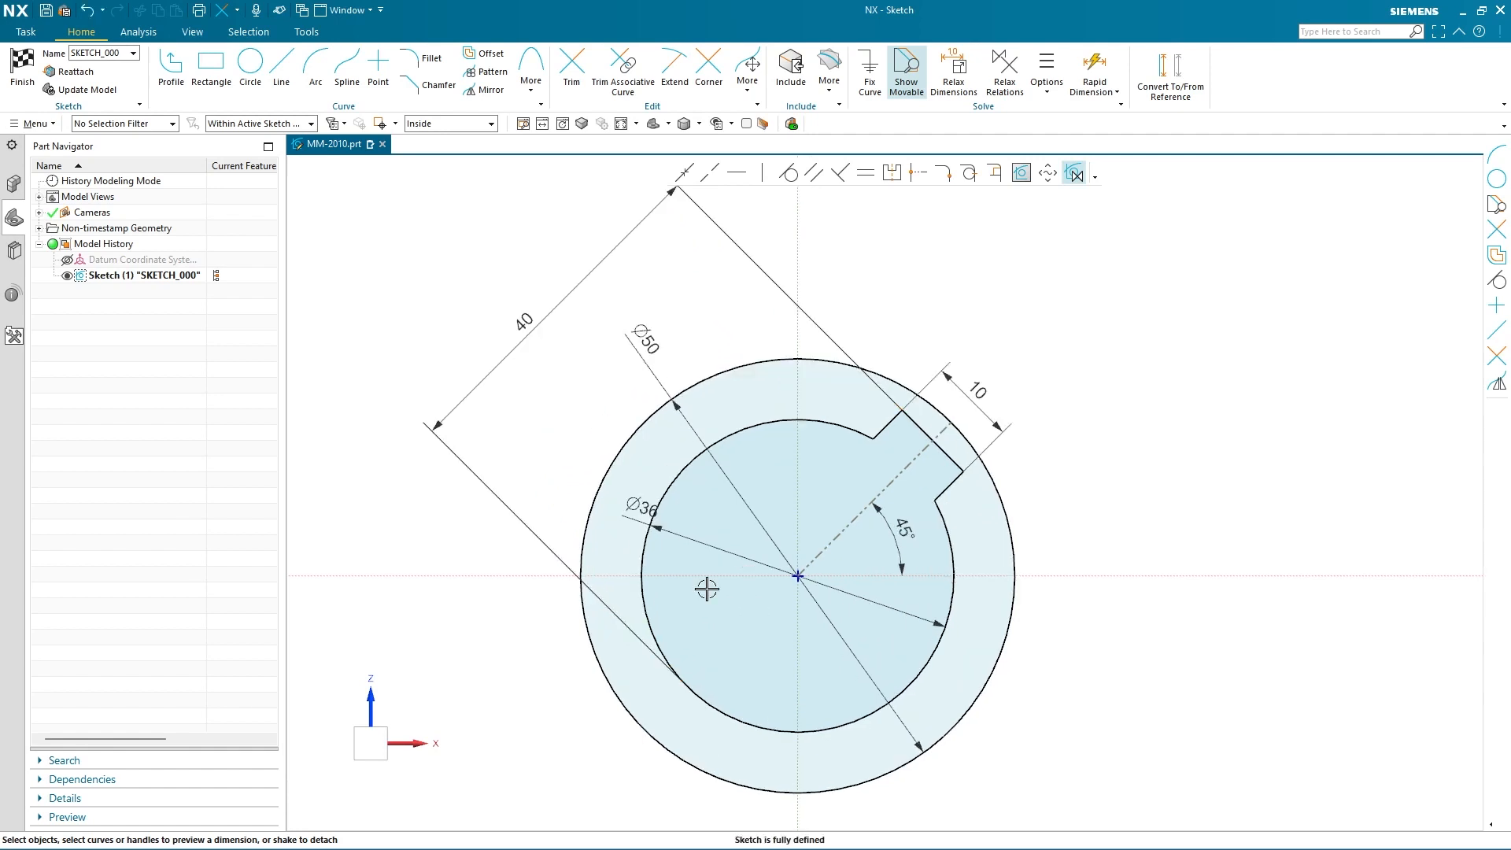
pyautogui.scroll(-2, 411, 480)
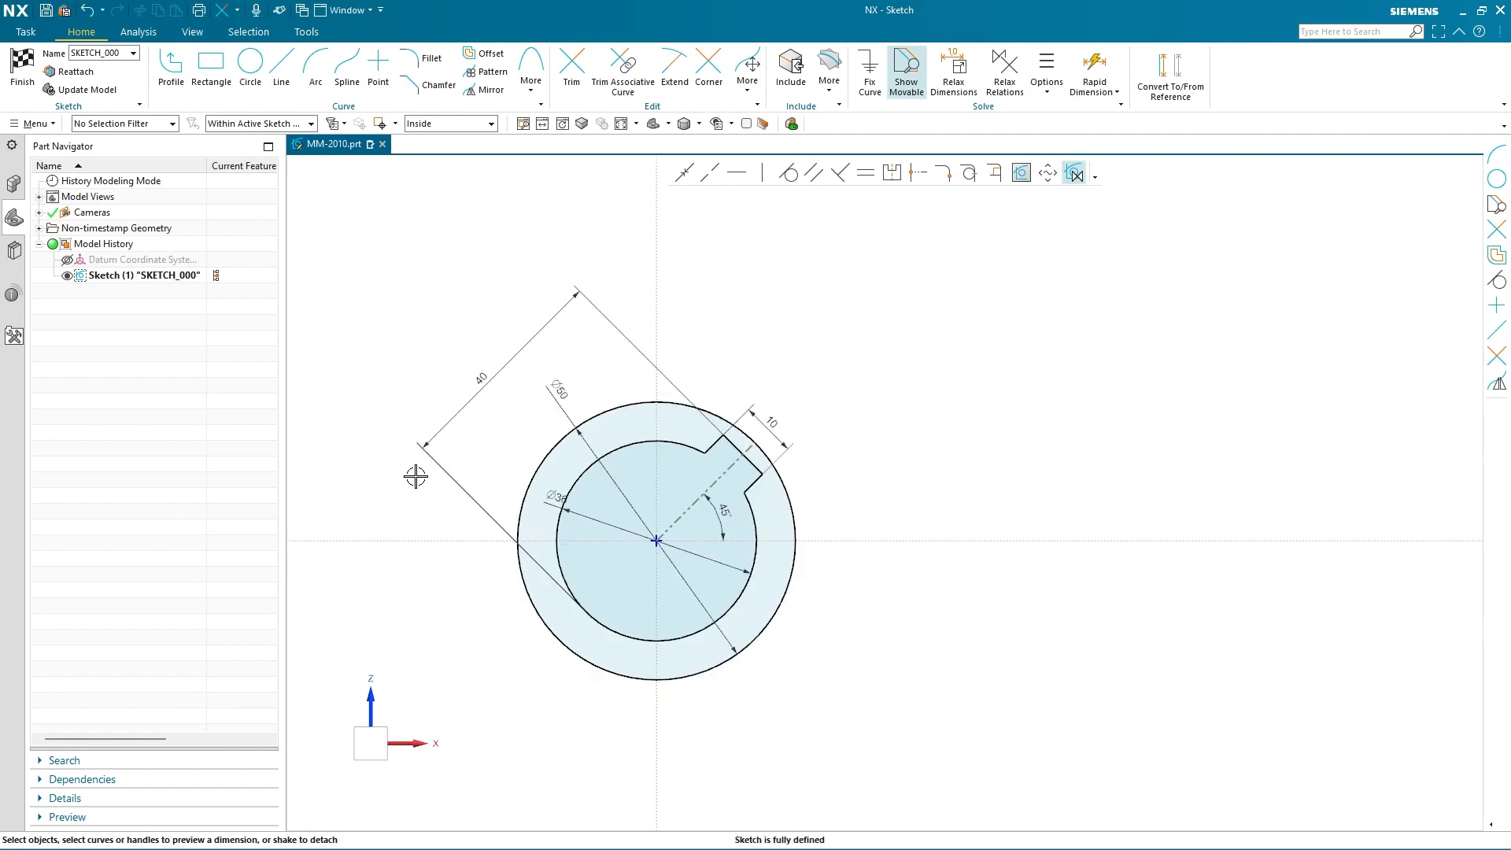
pyautogui.click(251, 67)
pyautogui.scroll(2, 1015, 583)
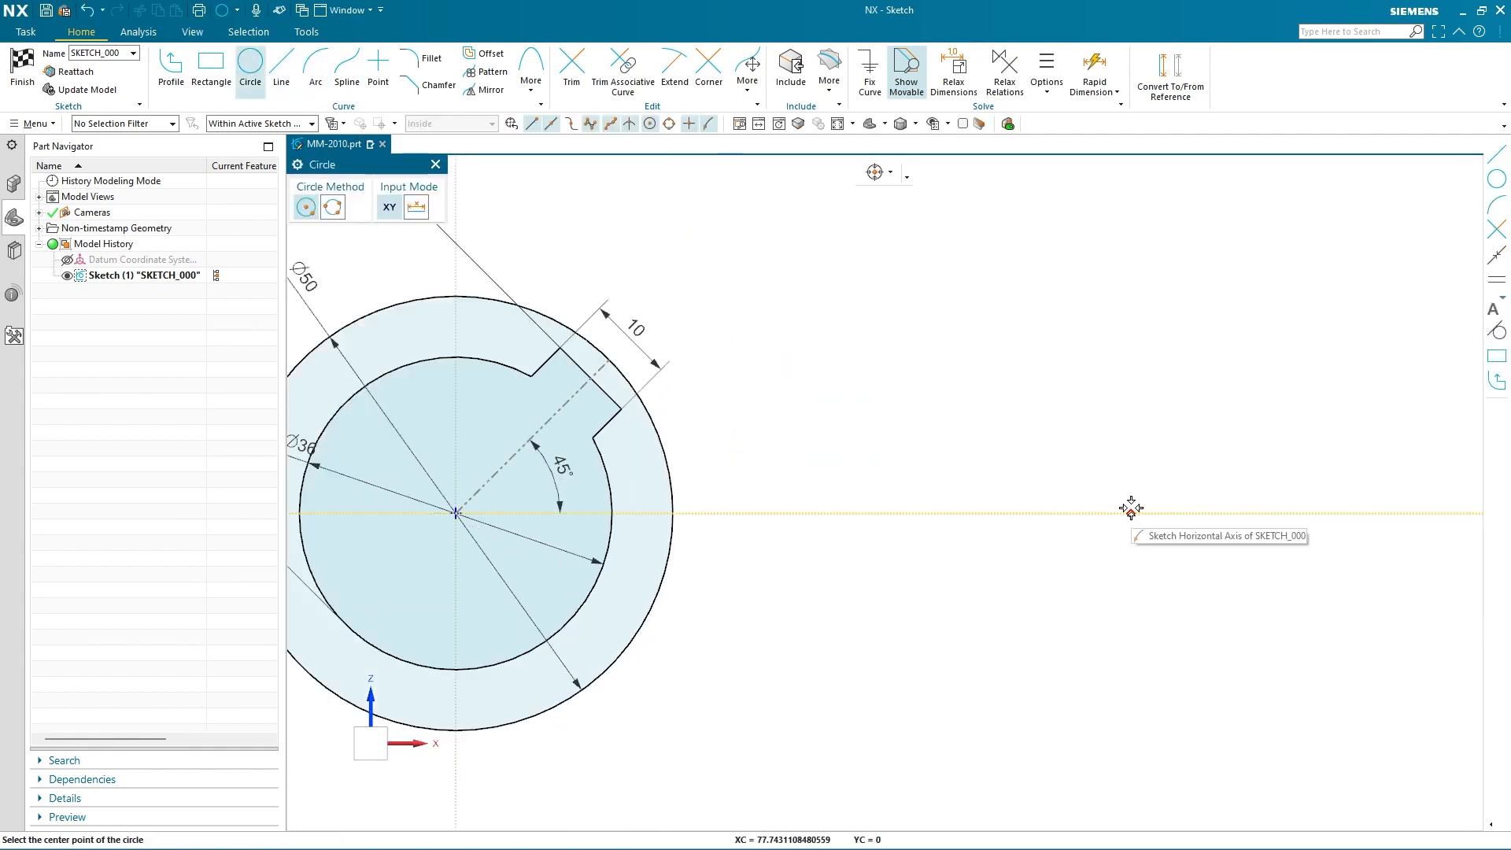
pyautogui.click(1140, 513)
pyautogui.click(1182, 582)
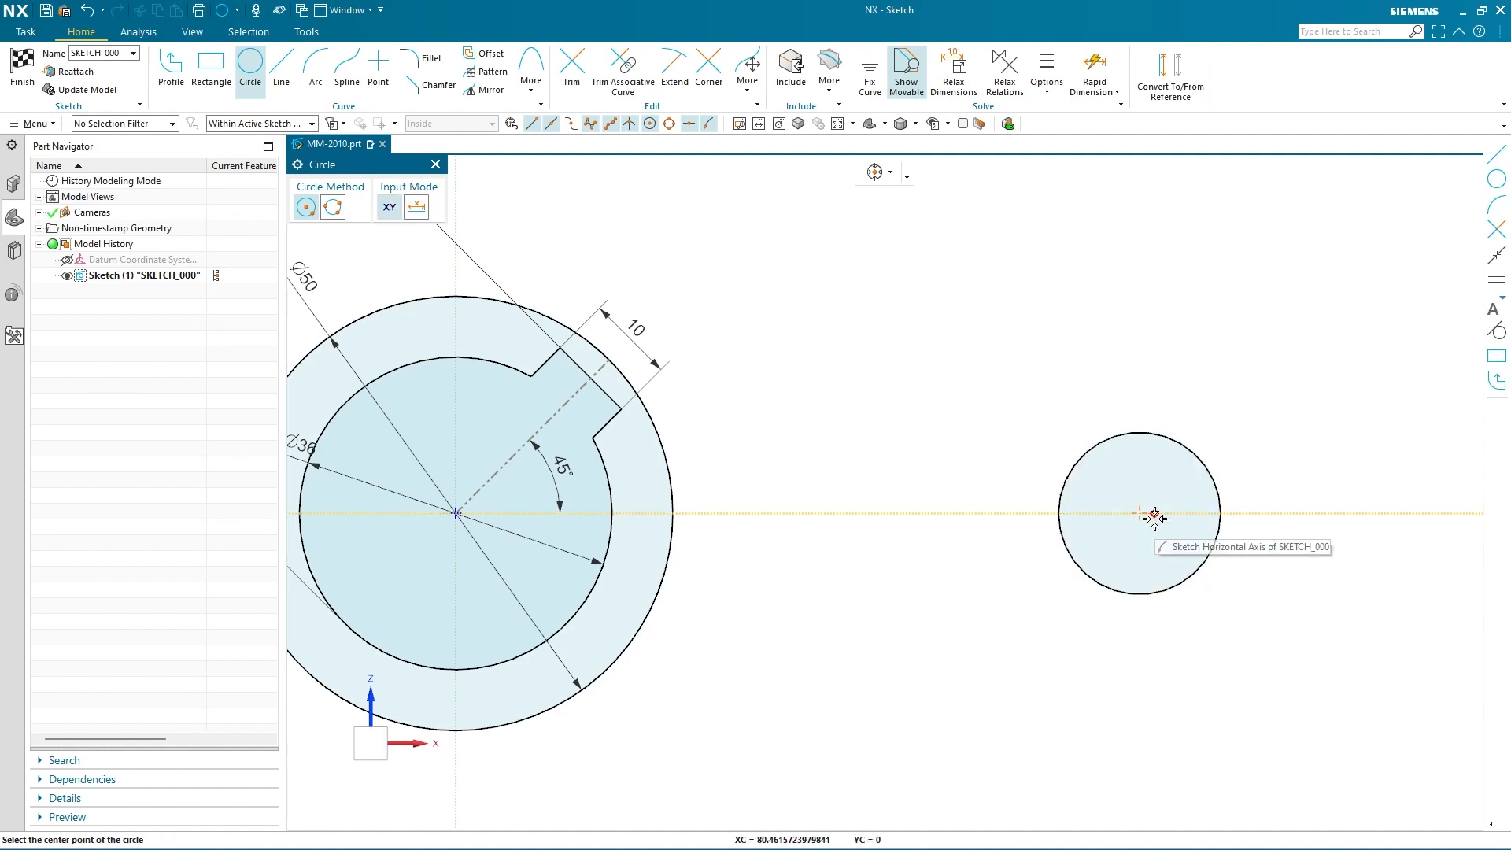
pyautogui.click(1147, 517)
pyautogui.click(1165, 542)
pyautogui.press('Escape')
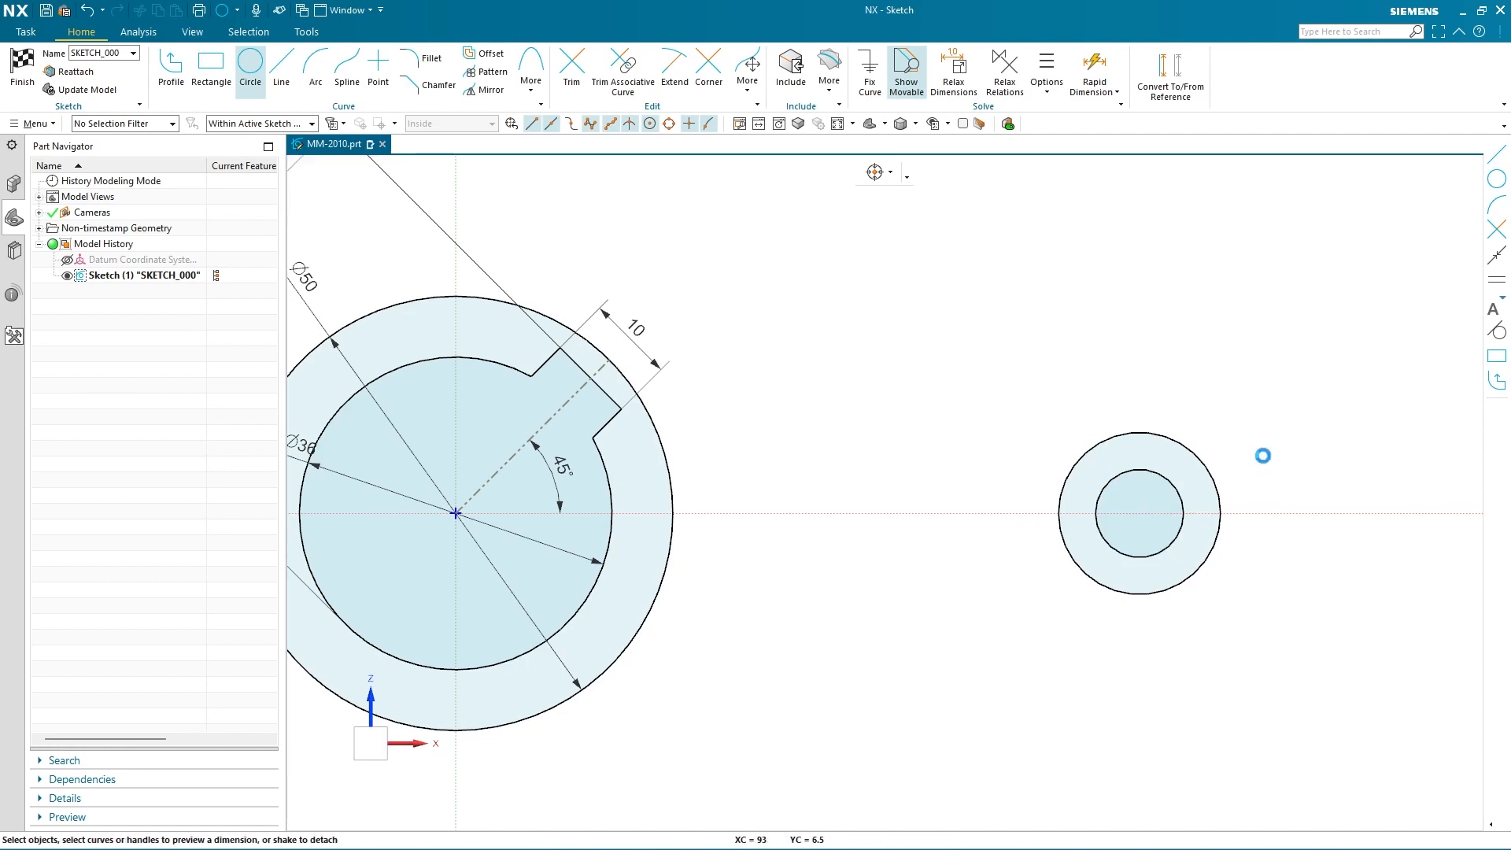
# Step: Dimension the two new concentric circles at 24 mm diameter for the outer and 12 mm for the inner
pyautogui.scroll(1, 1259, 455)
pyautogui.click(1211, 472)
pyautogui.click(1287, 469)
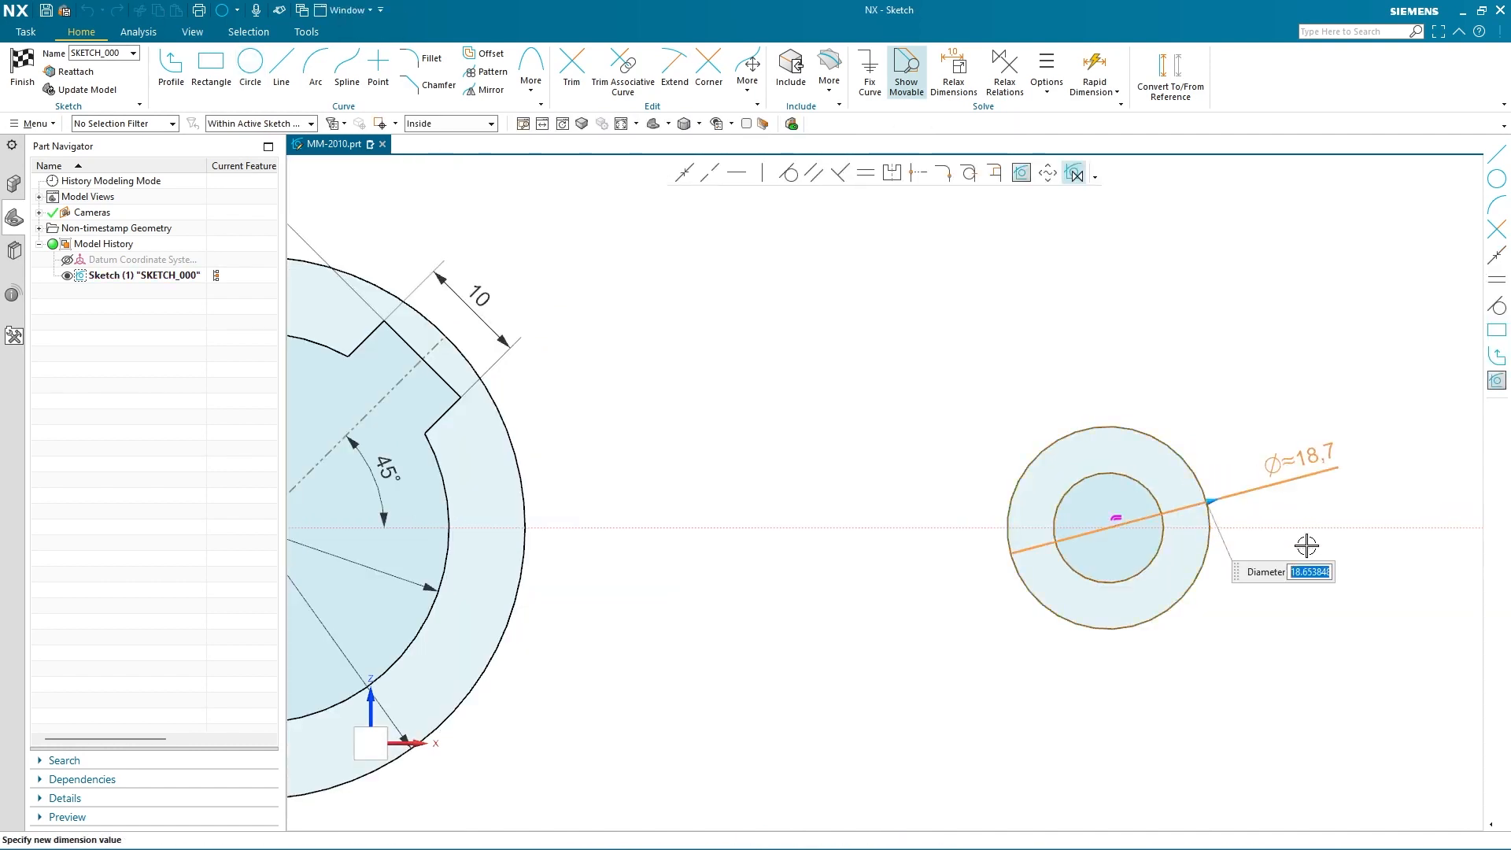
pyautogui.press('Return')
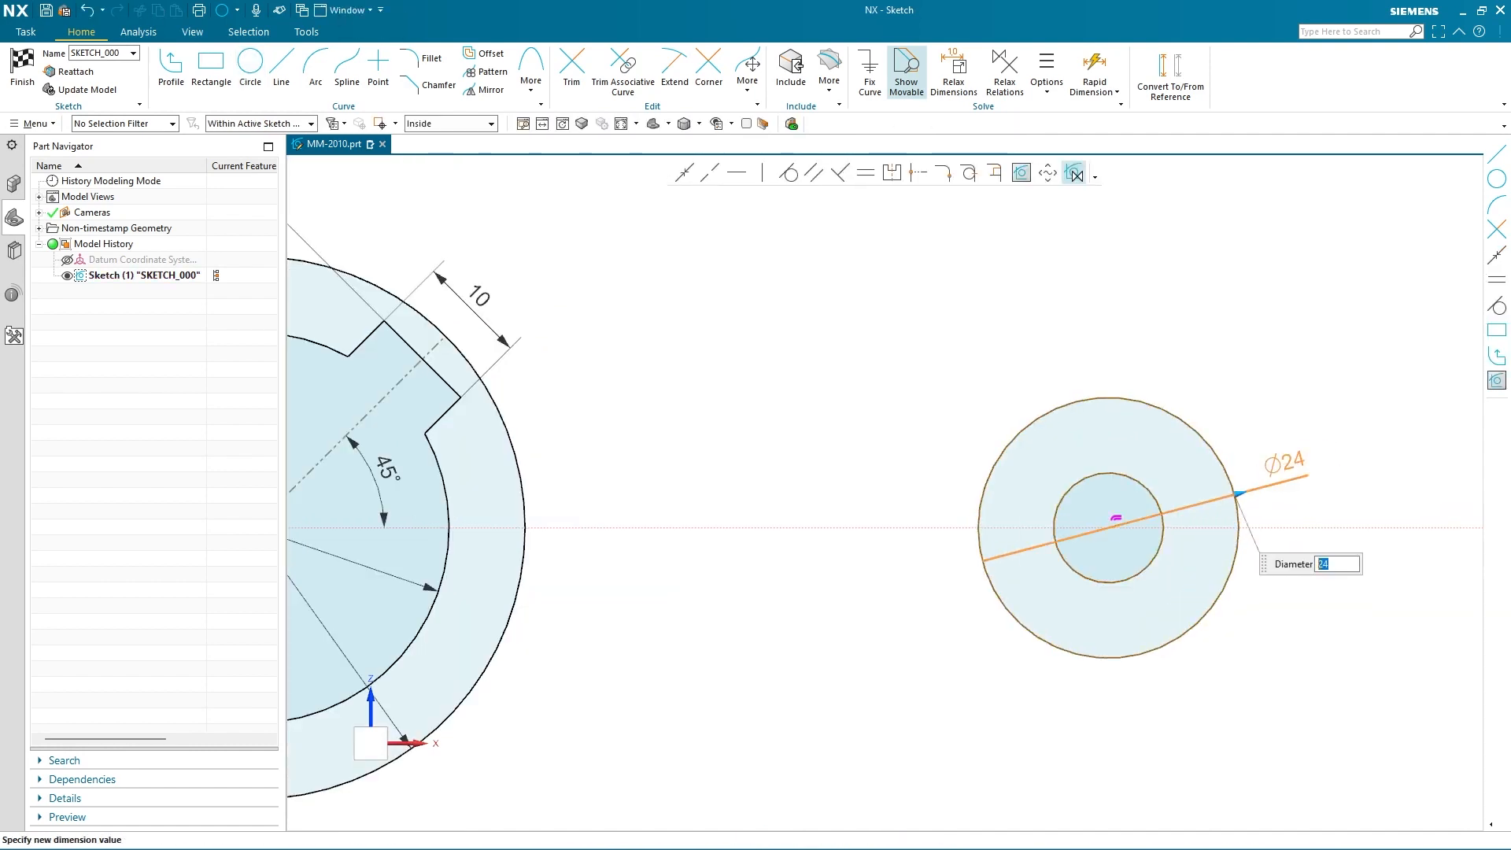
pyautogui.click(1152, 566)
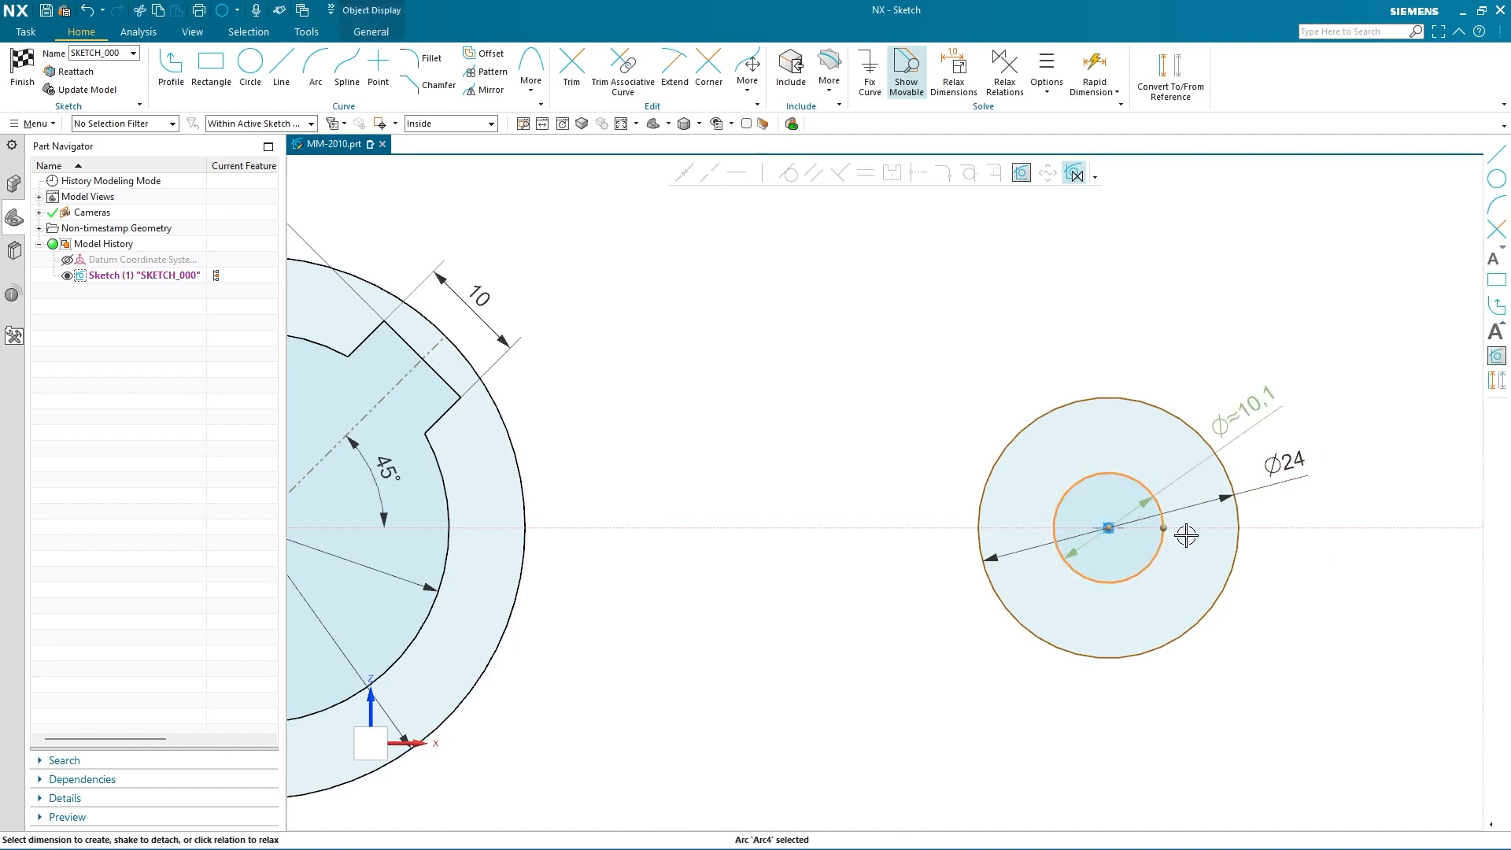
pyautogui.click(1279, 407)
pyautogui.write('12')
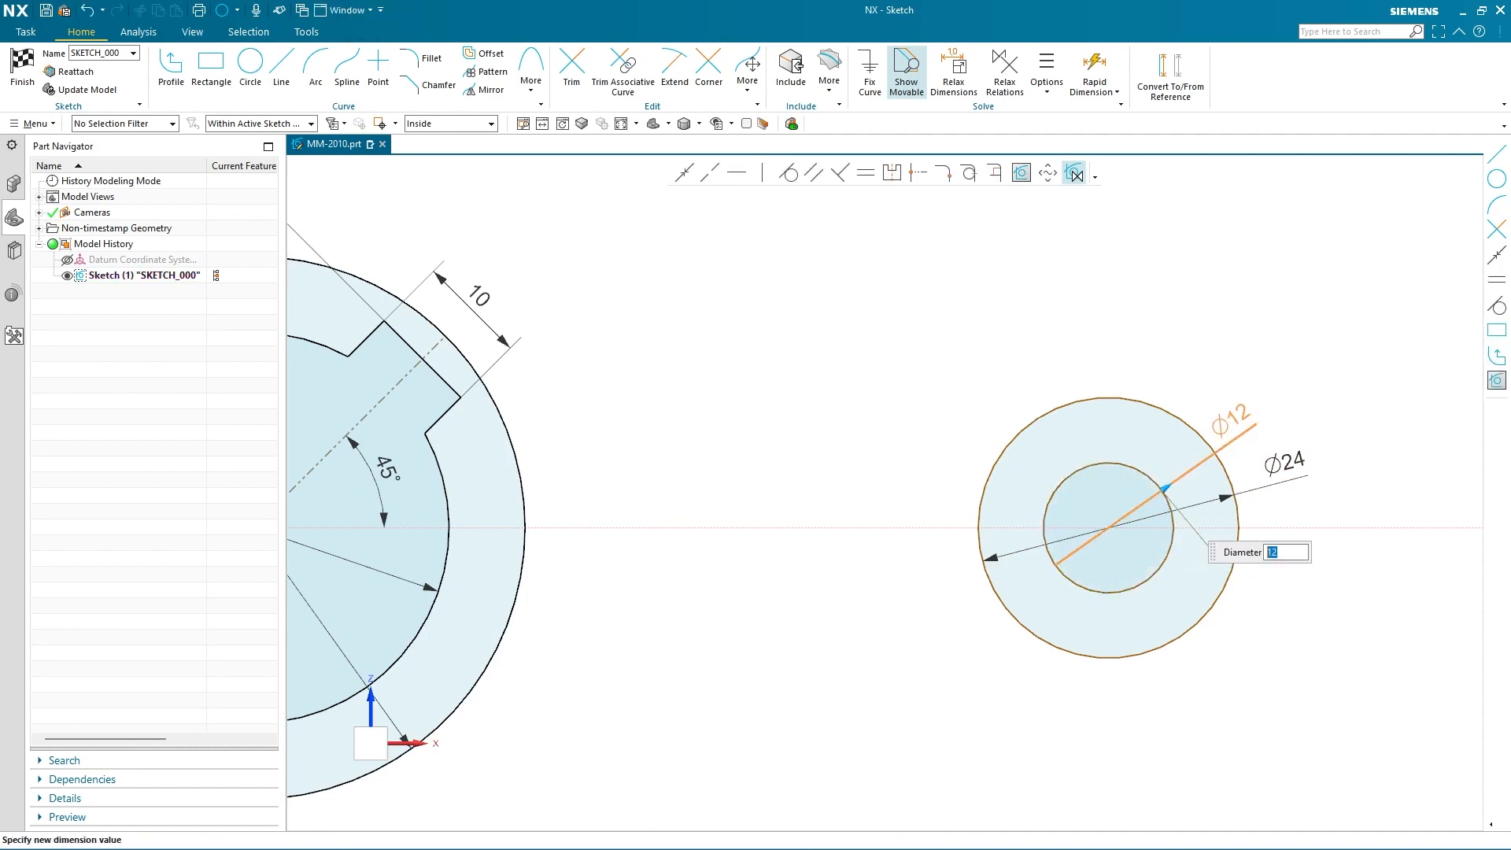
pyautogui.press('Return')
# Step: Draw upper and lower lines tangent to both the 50 mm circle and the 24 mm circle
pyautogui.scroll(-2, 984, 415)
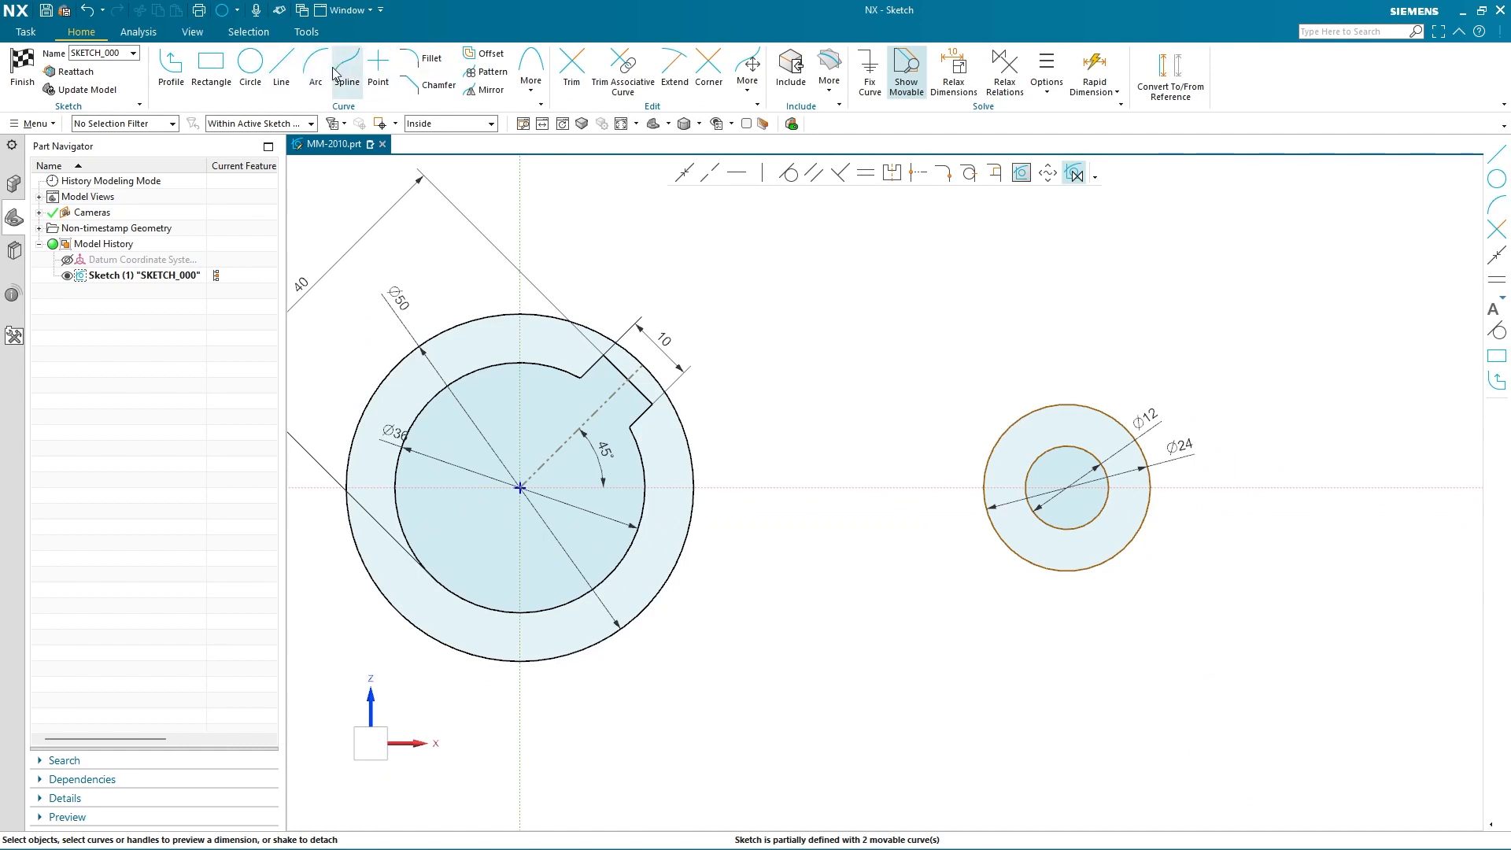
pyautogui.click(281, 67)
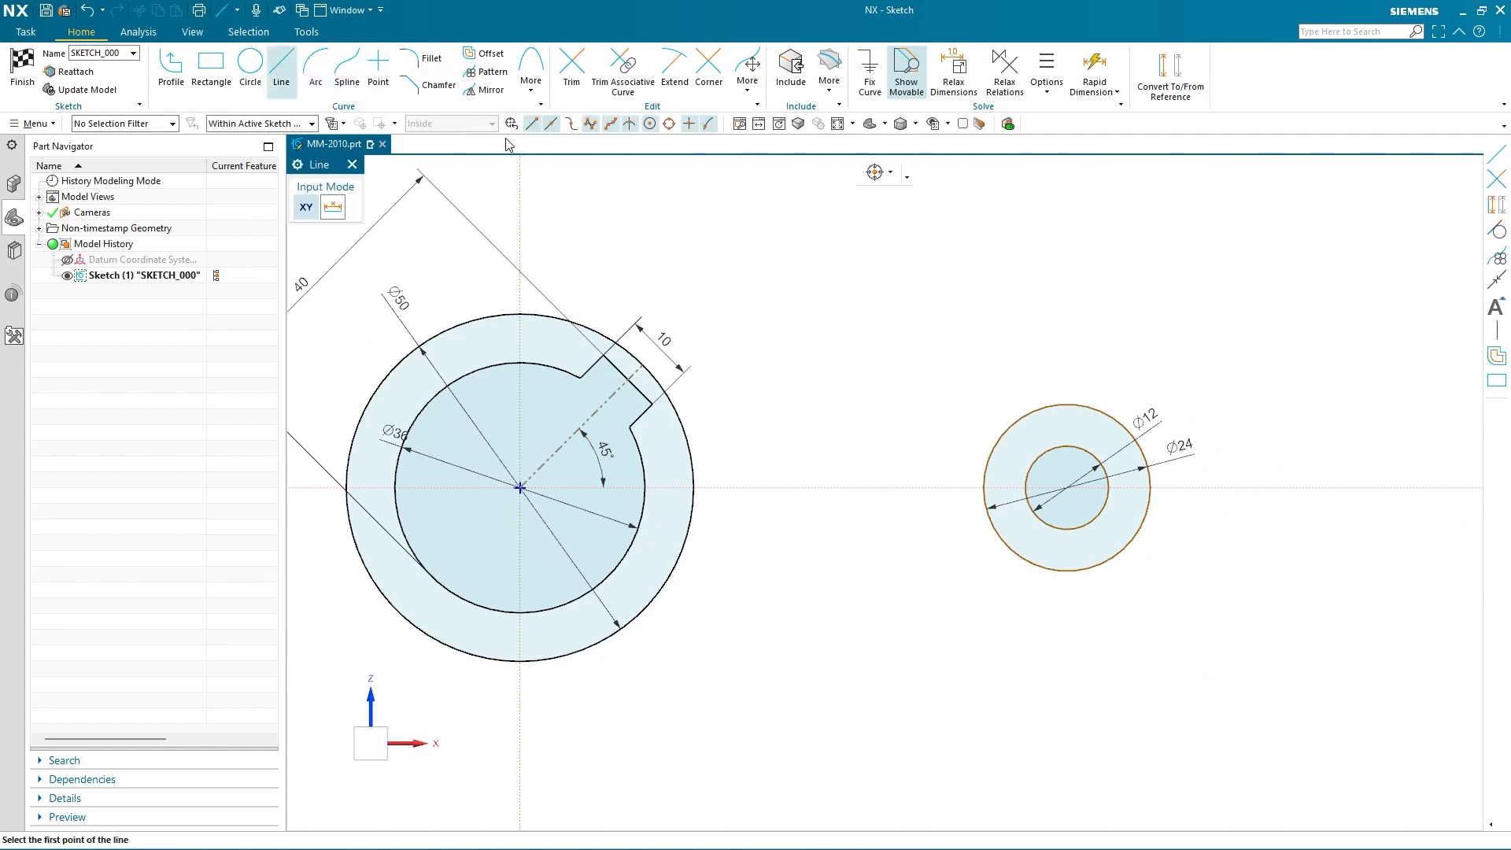
pyautogui.click(551, 316)
pyautogui.click(1059, 406)
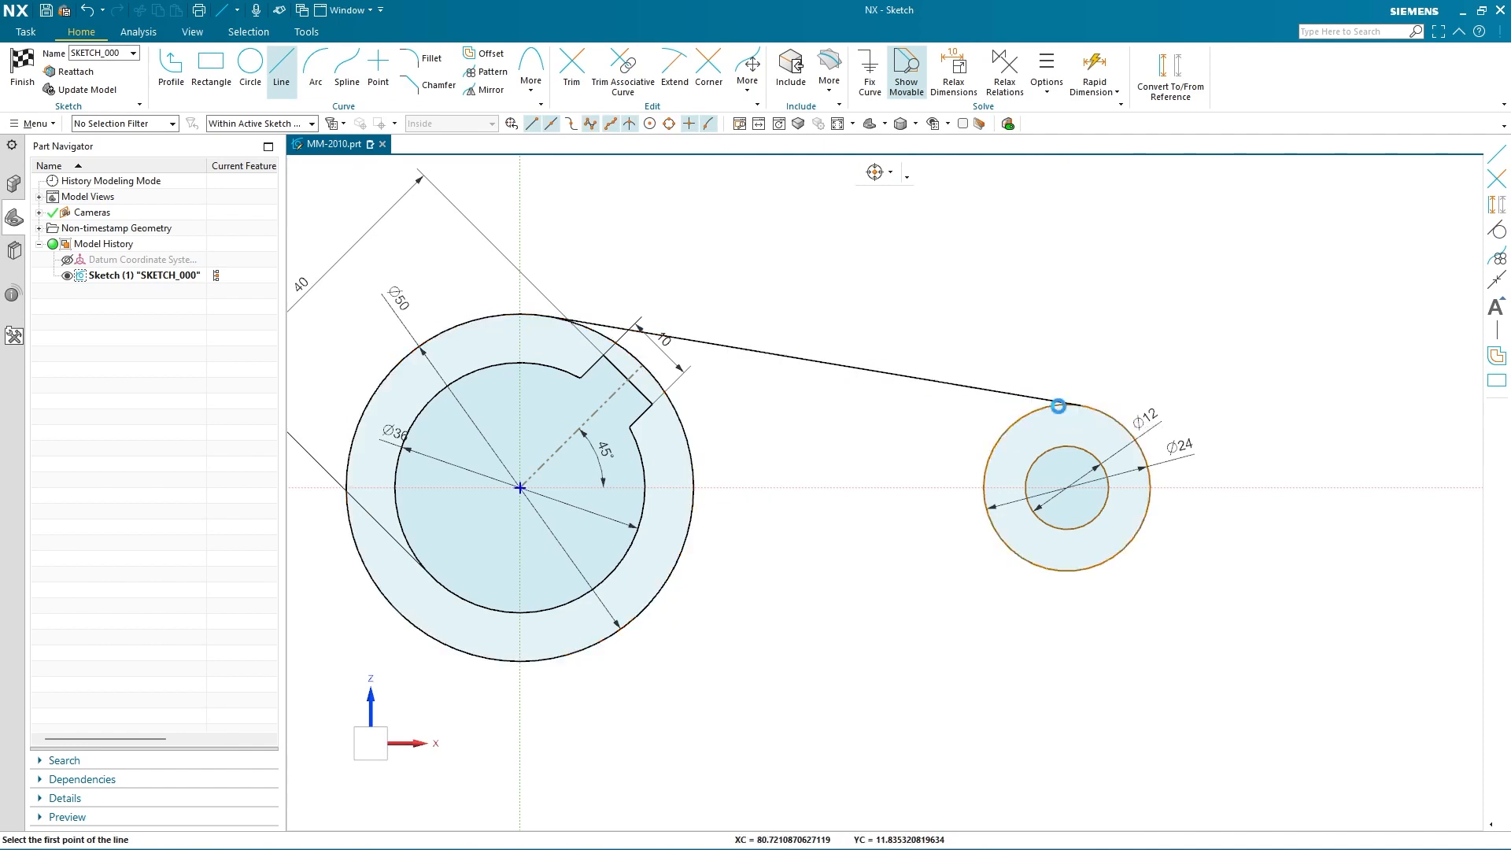
pyautogui.click(561, 655)
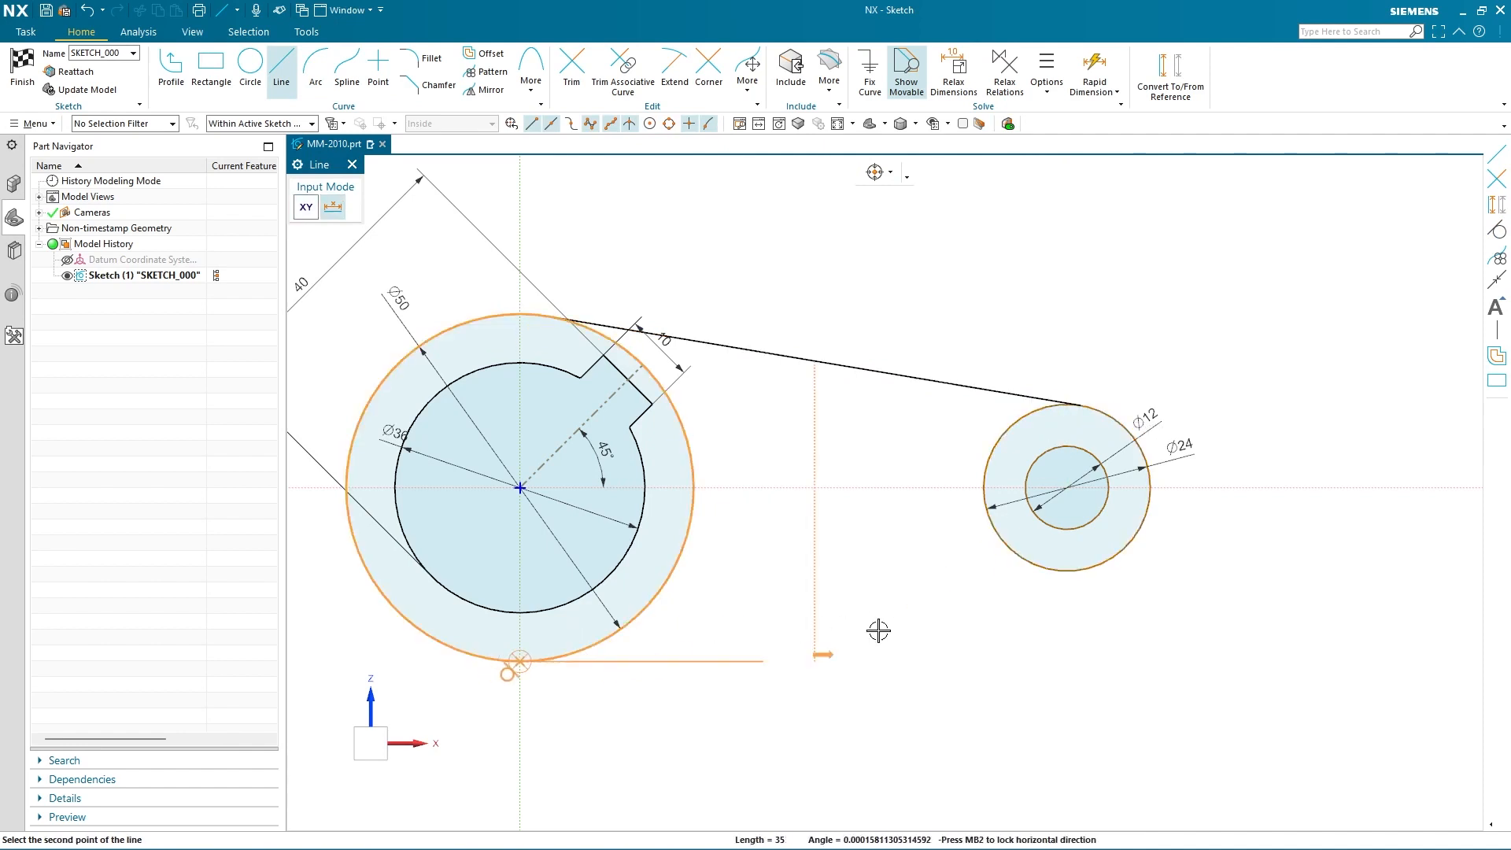
pyautogui.click(1064, 569)
pyautogui.press('Escape')
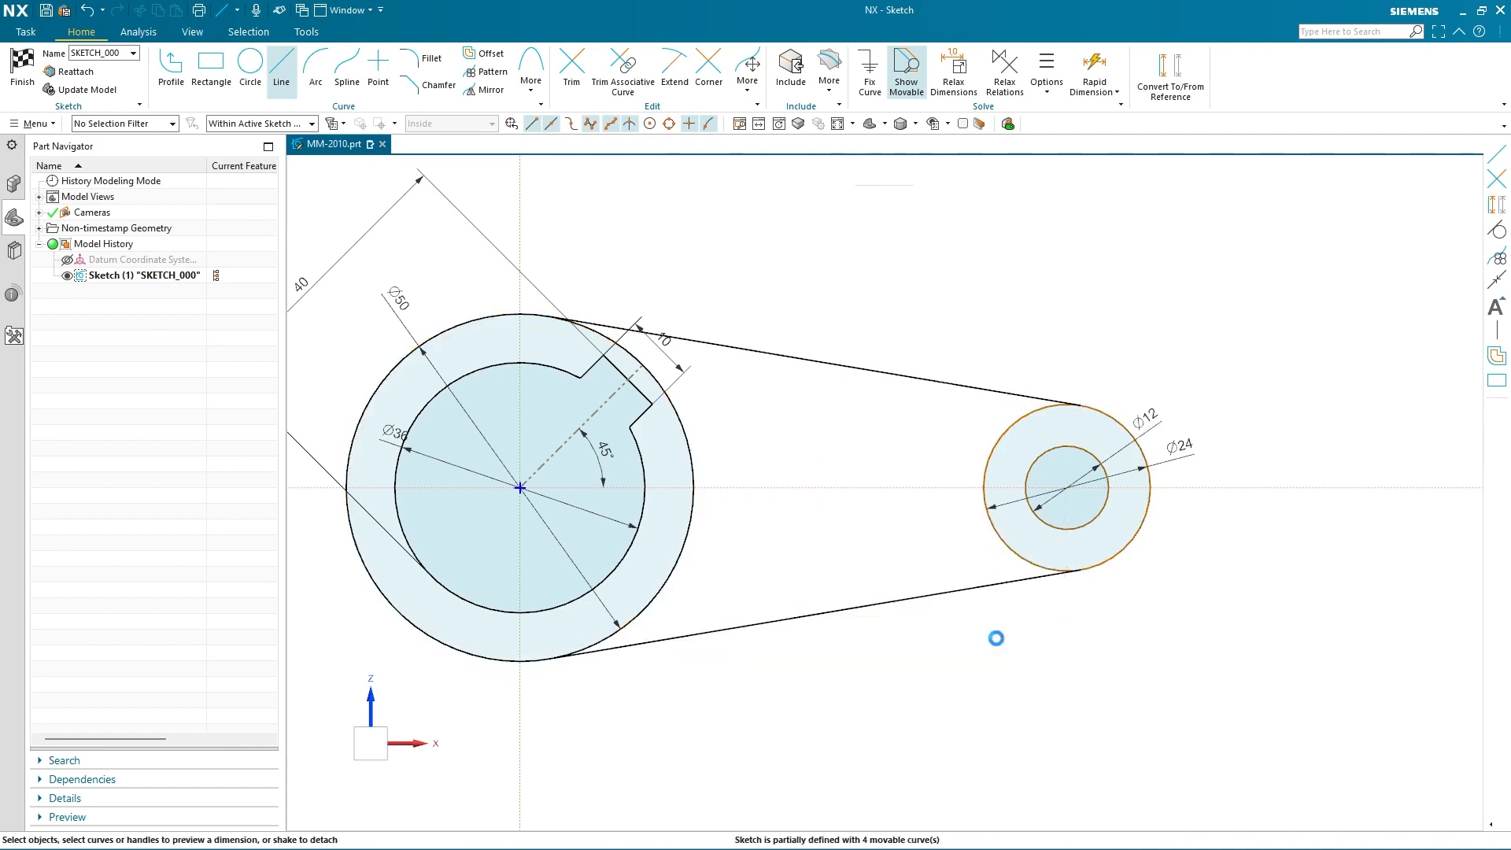
# Step: Dimension the horizontal distance from the vertical axis to the small circles' centre at 100 mm, placed below the profile
pyautogui.scroll(-1, 1055, 561)
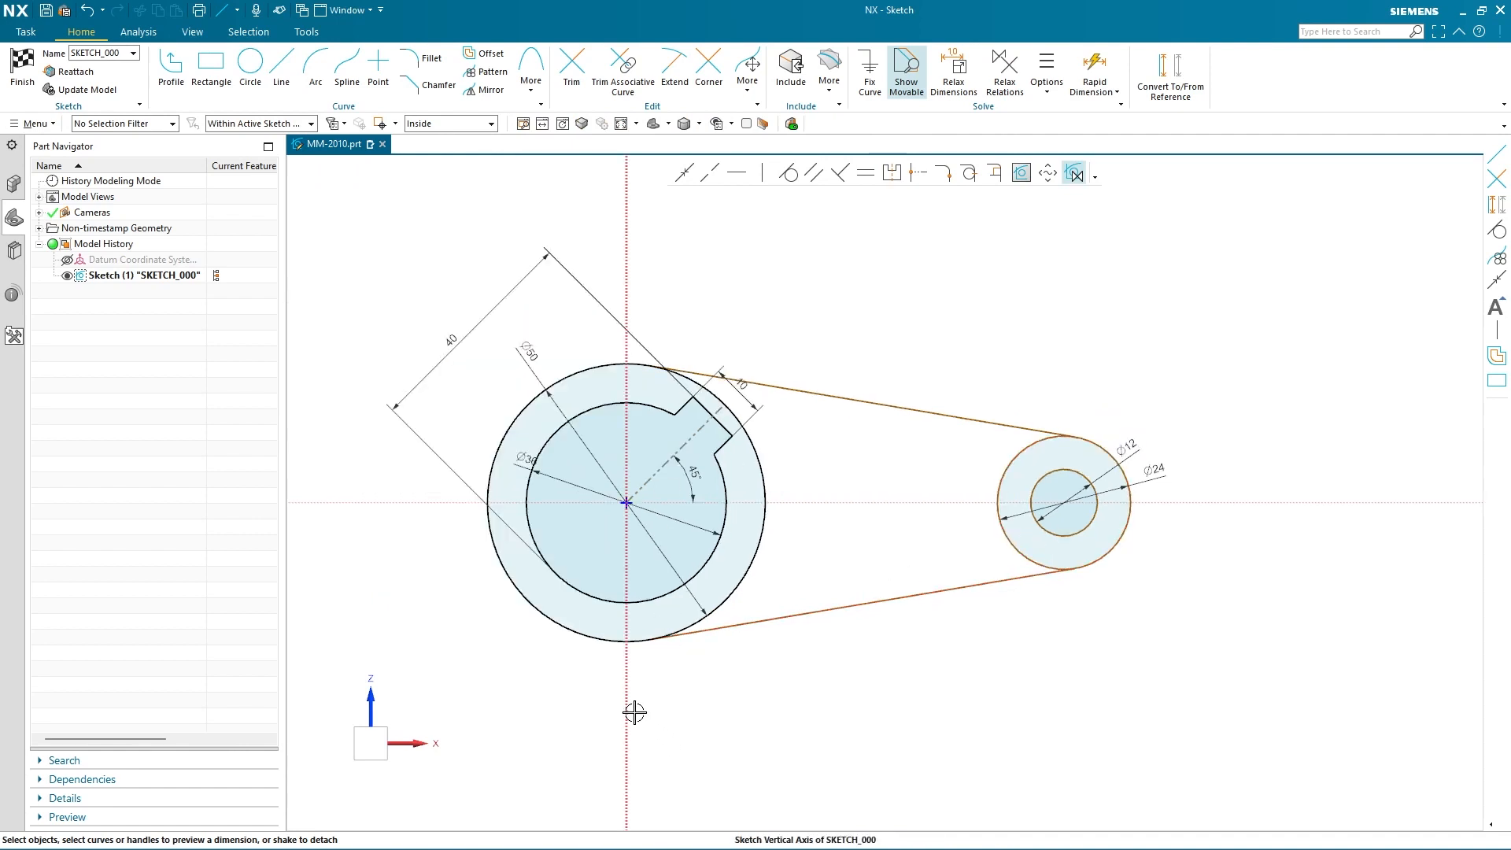
pyautogui.click(1064, 504)
pyautogui.click(636, 695)
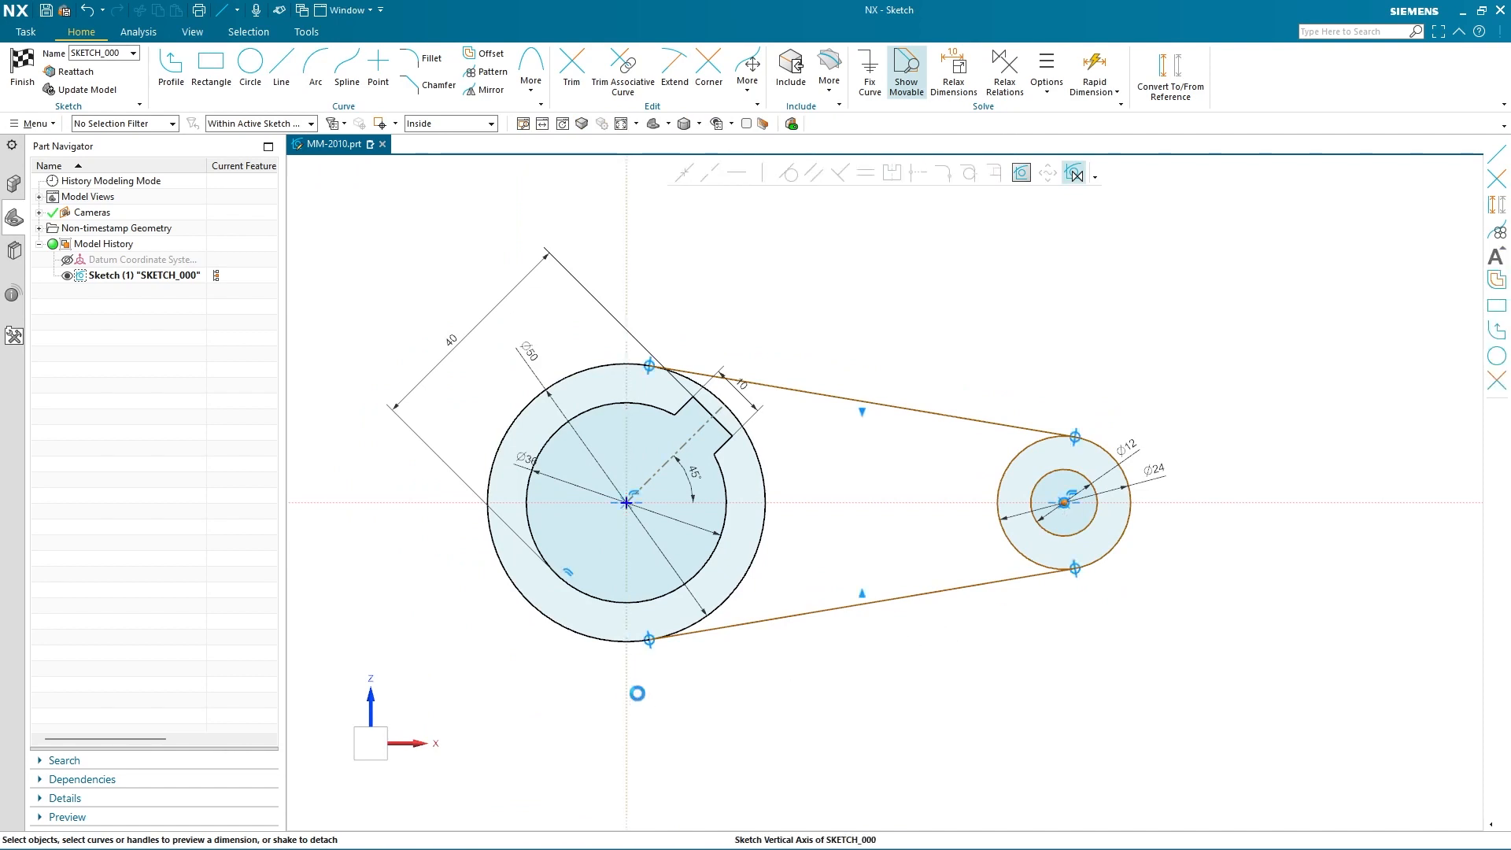
pyautogui.moveTo(903, 516); pyautogui.dragTo(914, 689)
pyautogui.click(913, 689)
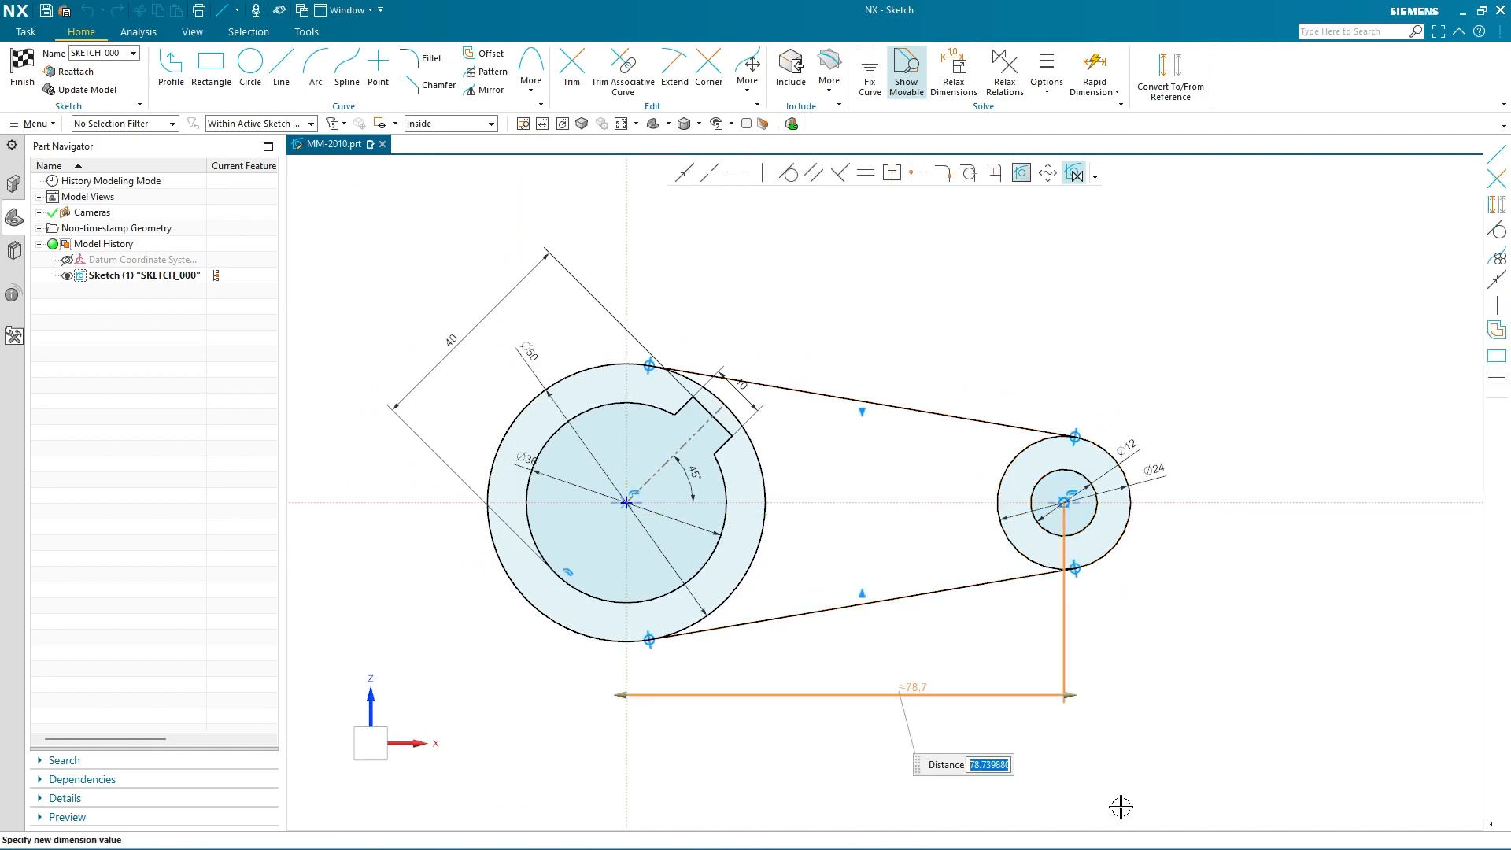
pyautogui.press('Return')
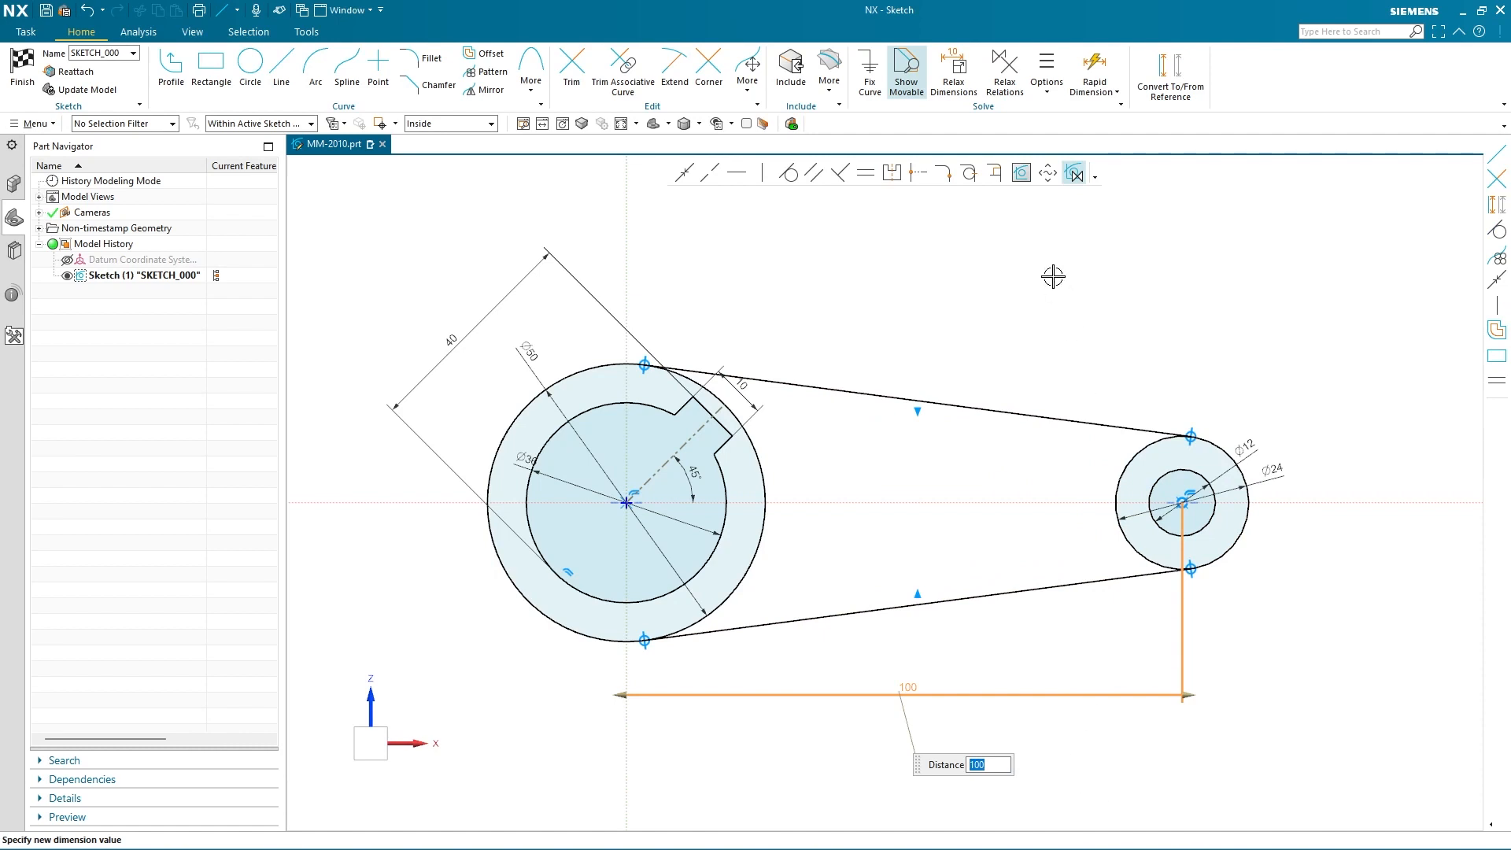
# Step: Trim the arcs of the 50 mm and 24 mm circles that lie between the tangent lines, leaving one outer lever outline
pyautogui.scroll(2, 994, 526)
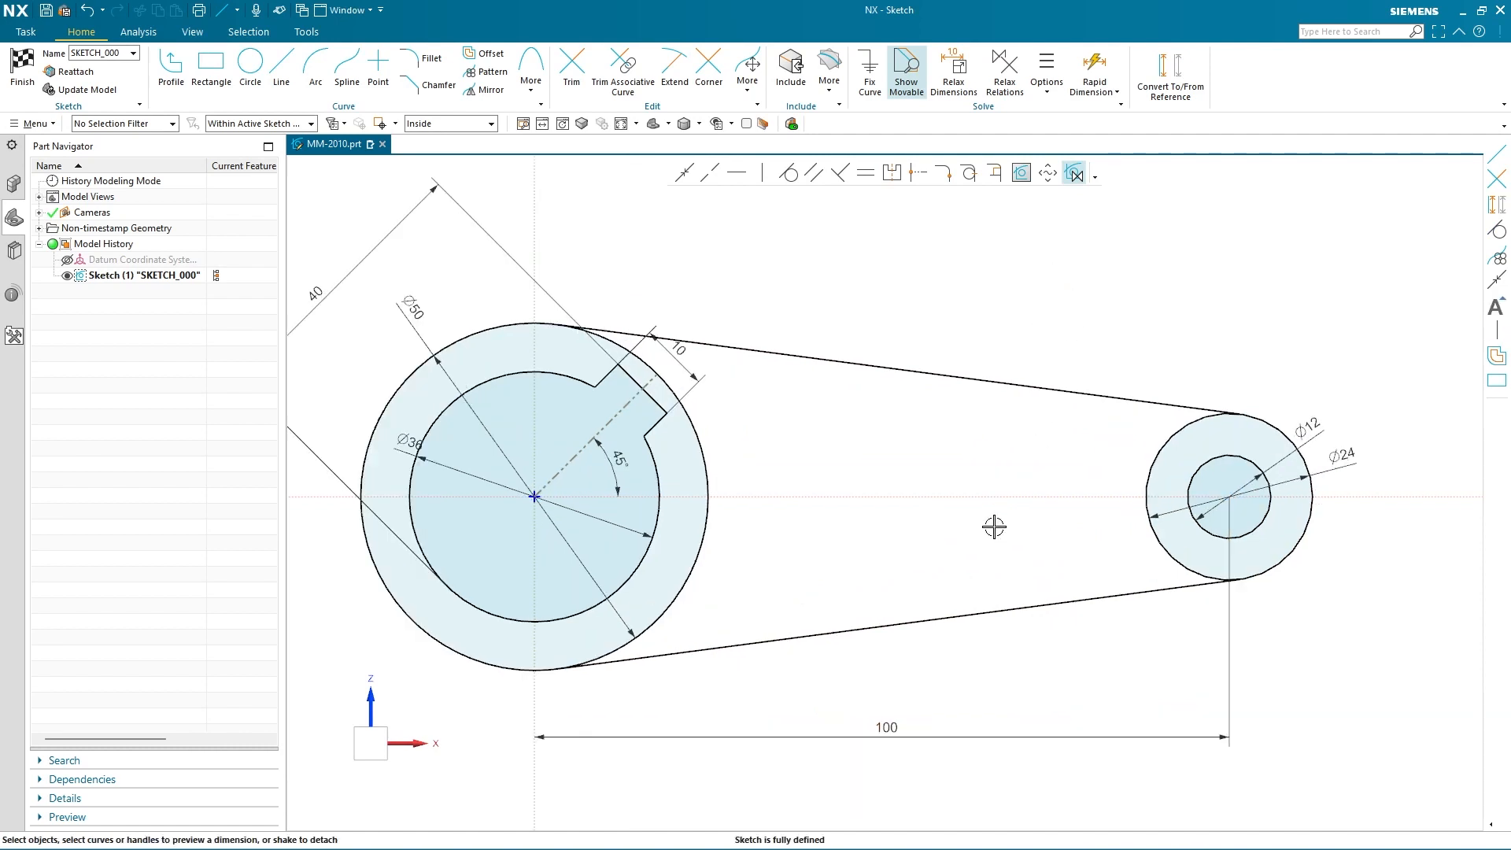
pyautogui.click(571, 70)
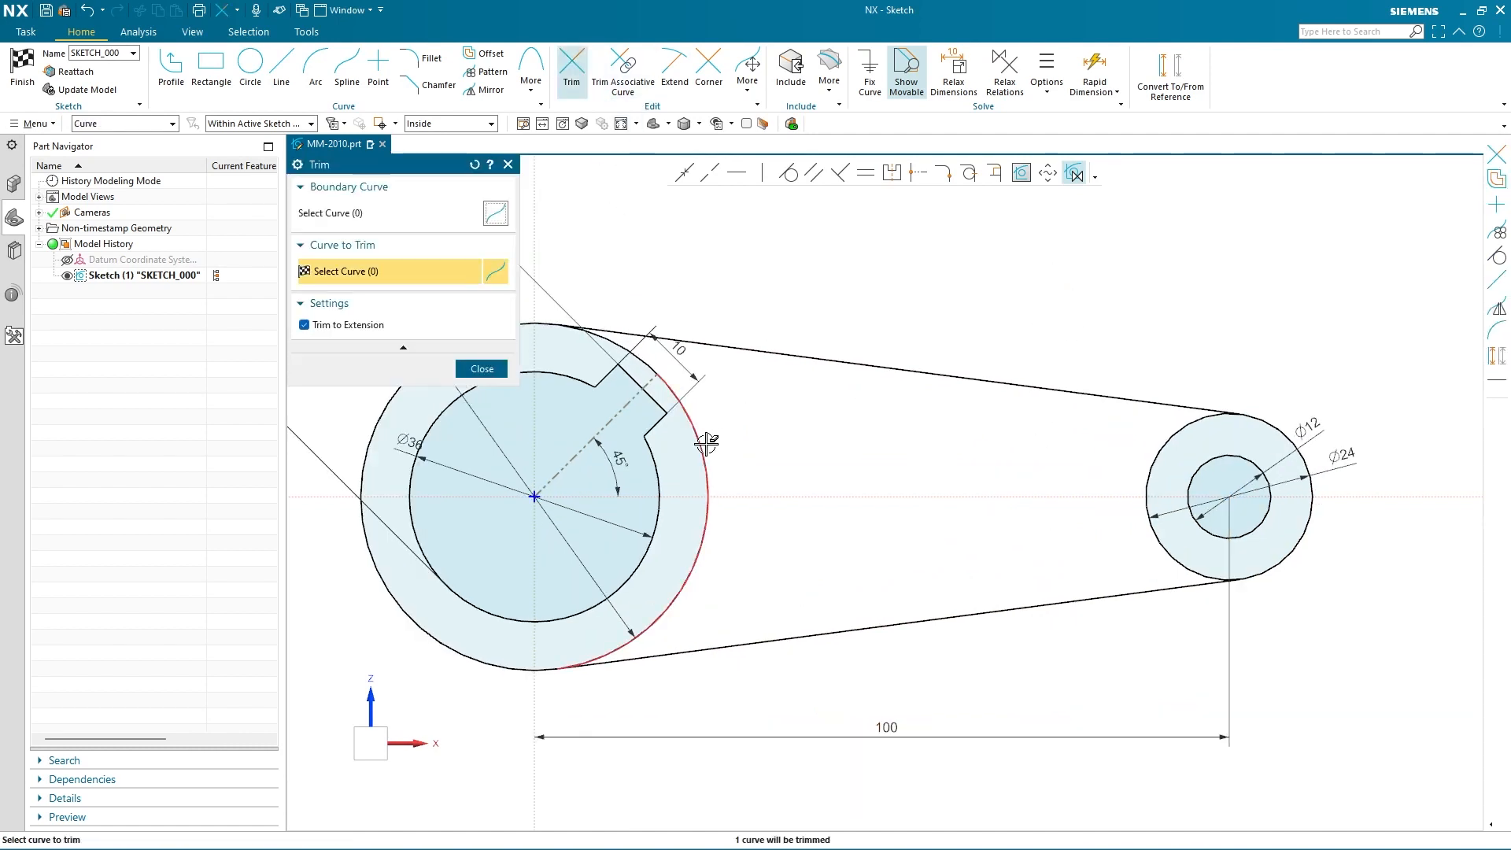
pyautogui.click(636, 377)
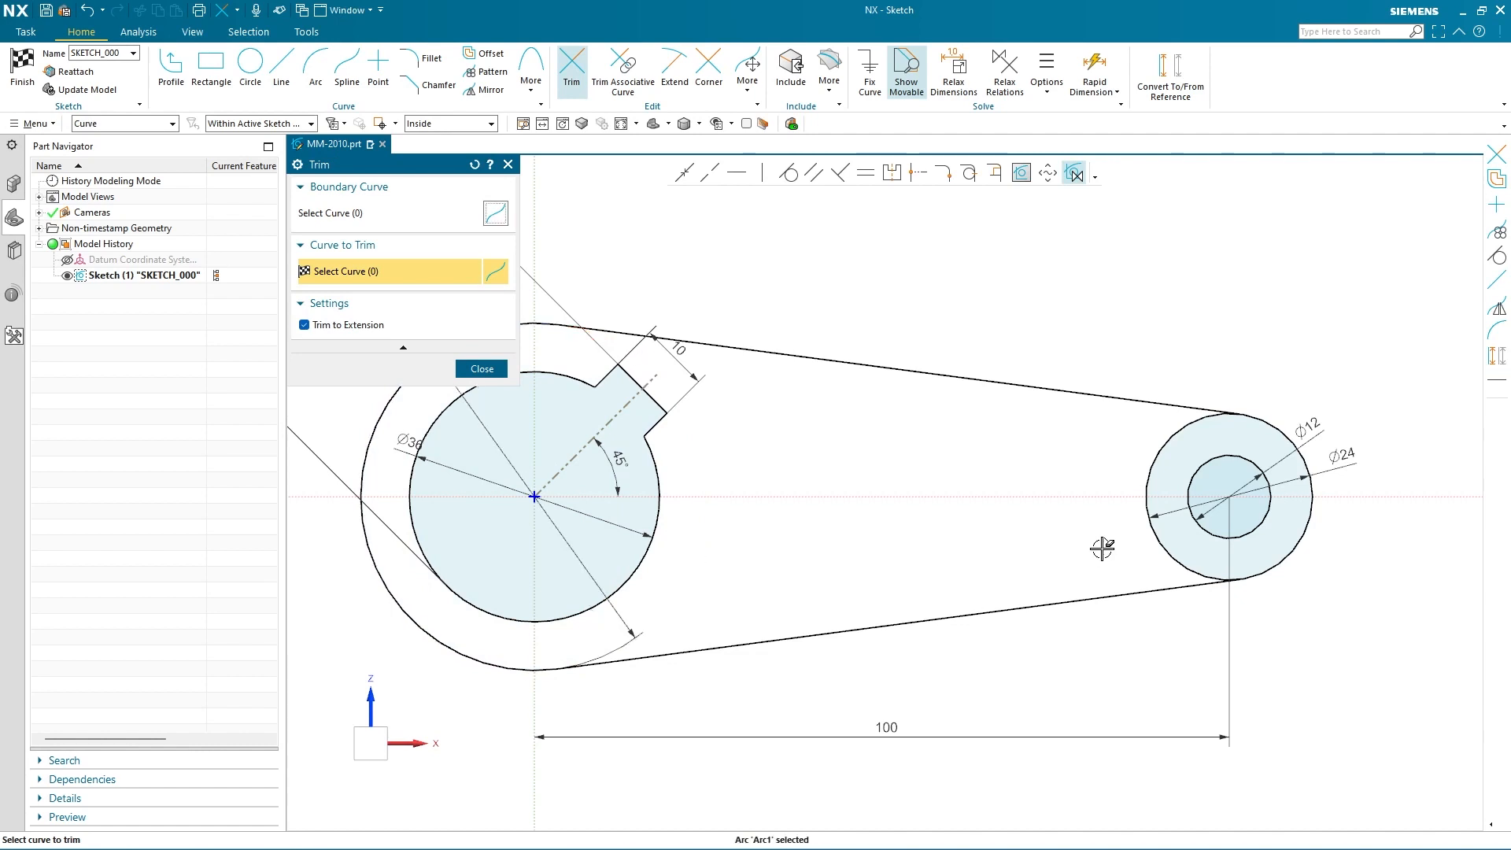
pyautogui.click(1153, 452)
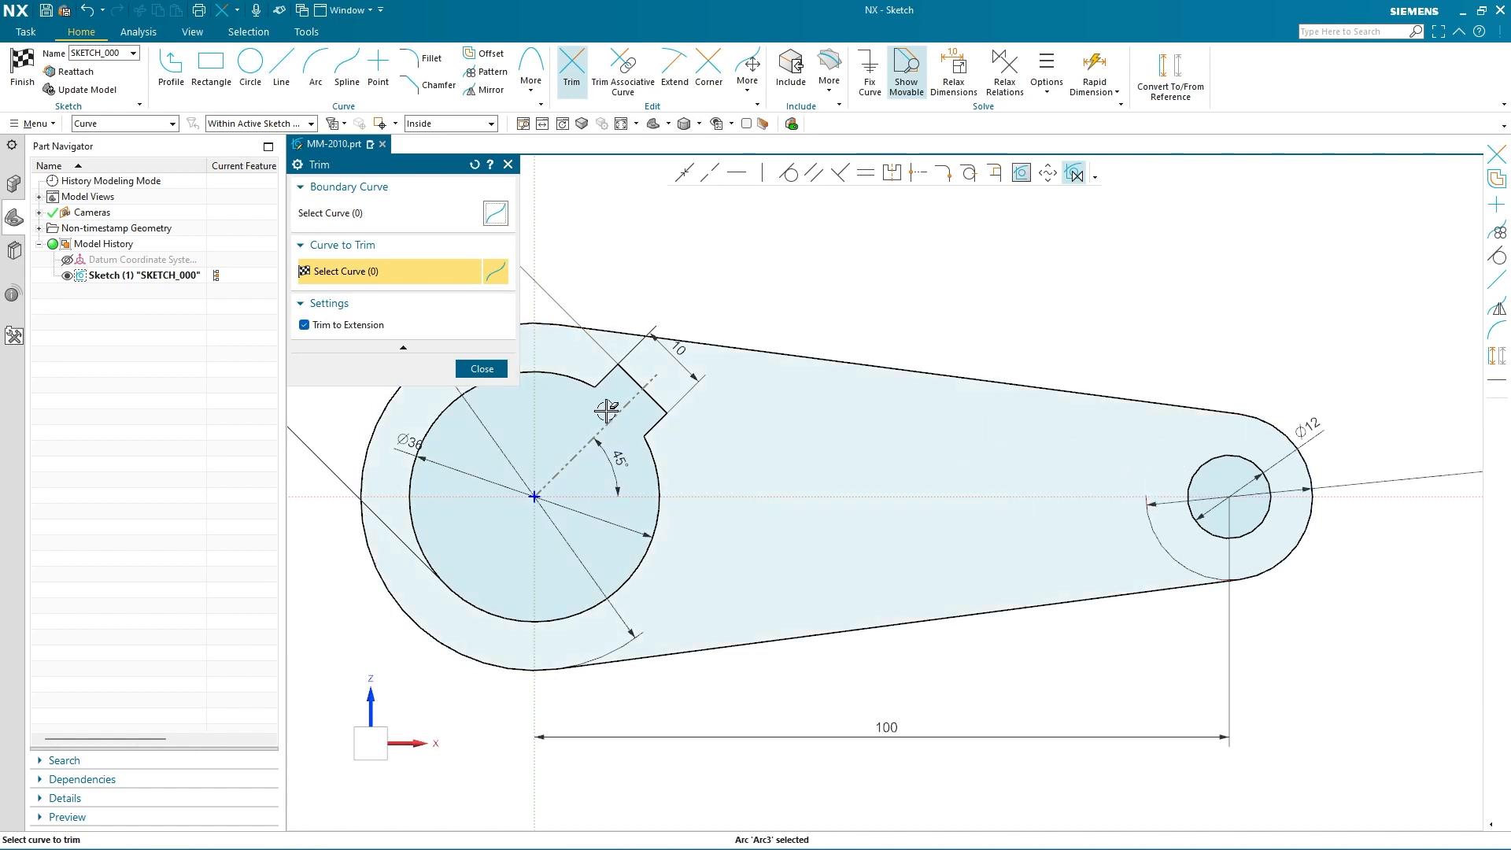
pyautogui.click(482, 370)
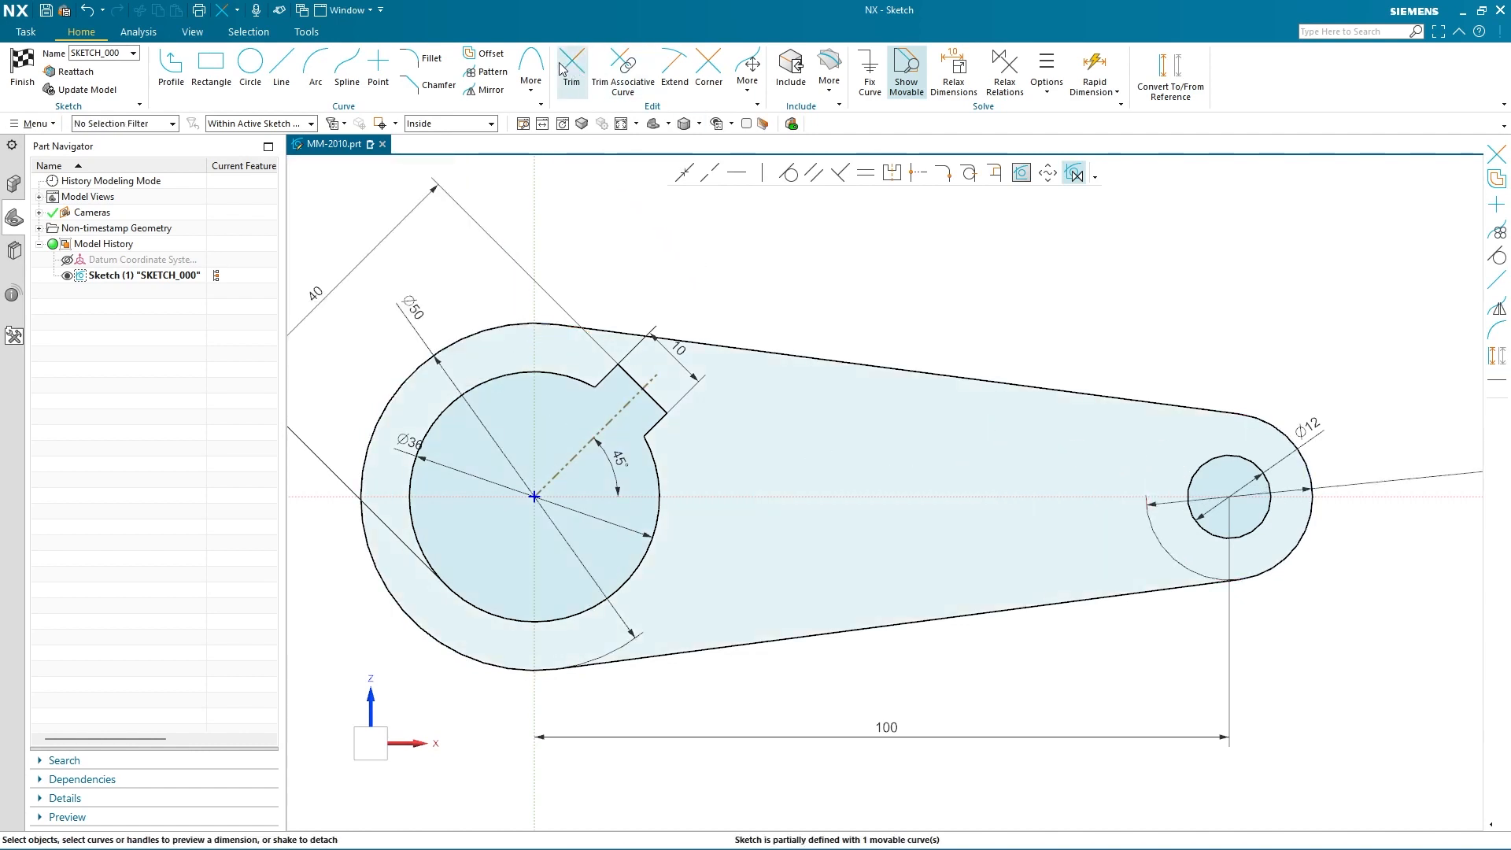
# Step: Offset the upper and lower tangent lines of the lever inward by 8 mm
pyautogui.click(486, 53)
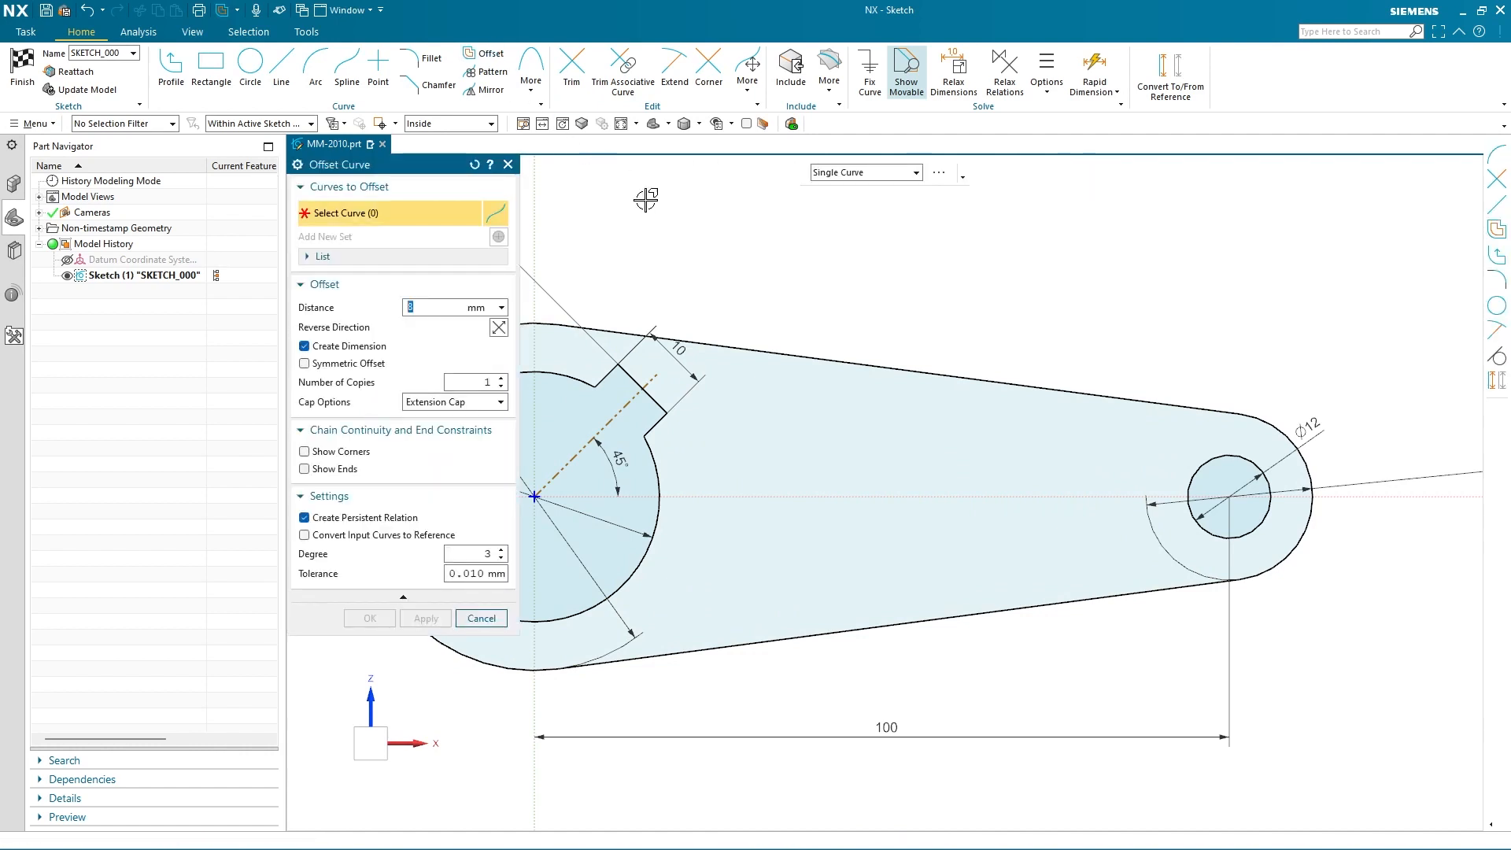
pyautogui.click(779, 355)
pyautogui.click(779, 636)
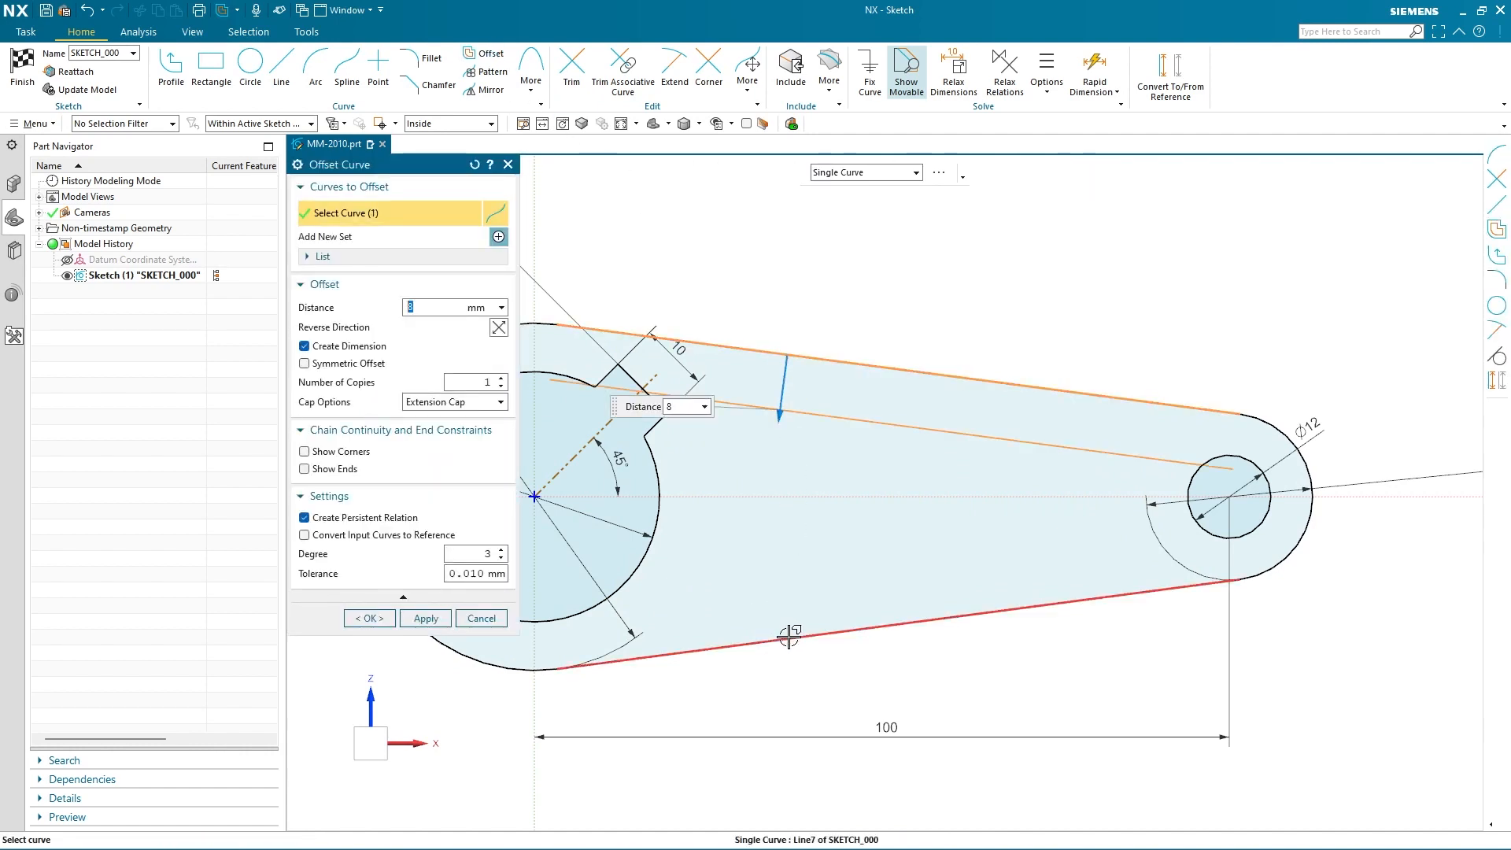
pyautogui.click(797, 677)
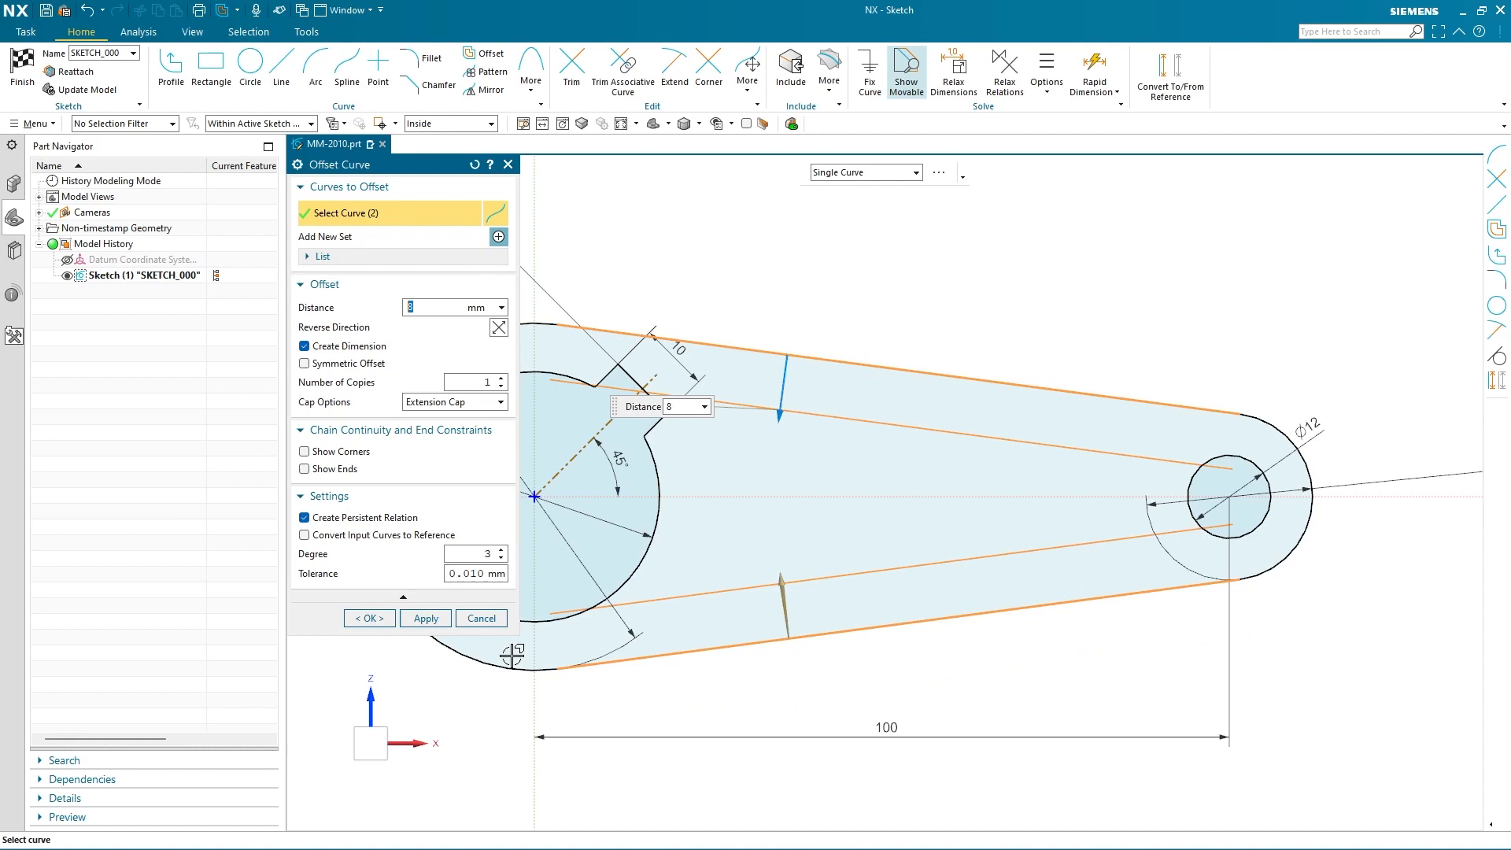
pyautogui.click(373, 618)
# Step: Draw two arcs between the offset lines: about 36 mm radius centred on the origin, and about 14 mm radius centred on the horizontal axis
pyautogui.click(314, 67)
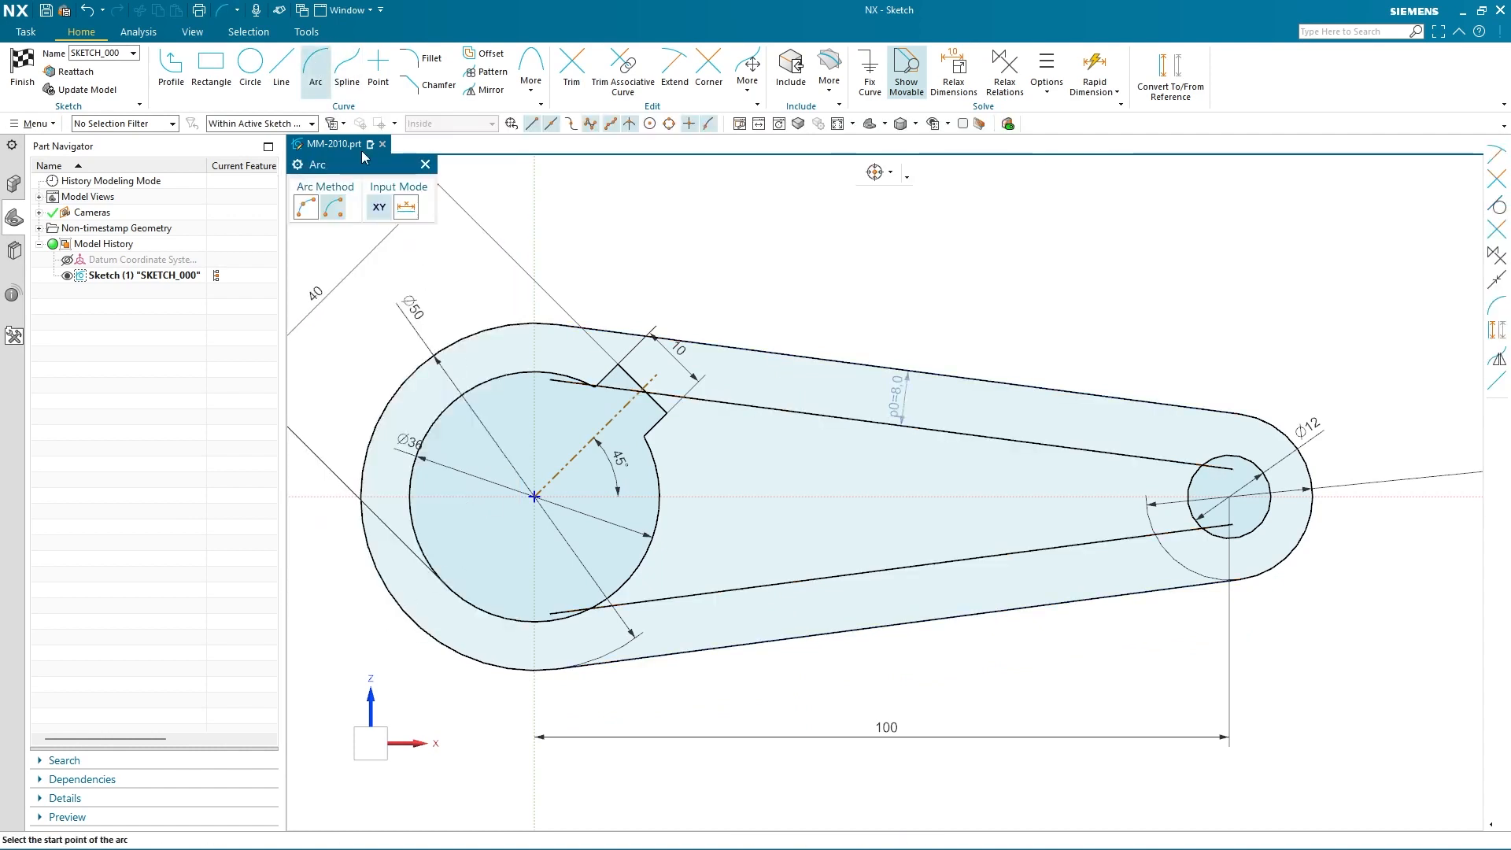
pyautogui.click(536, 497)
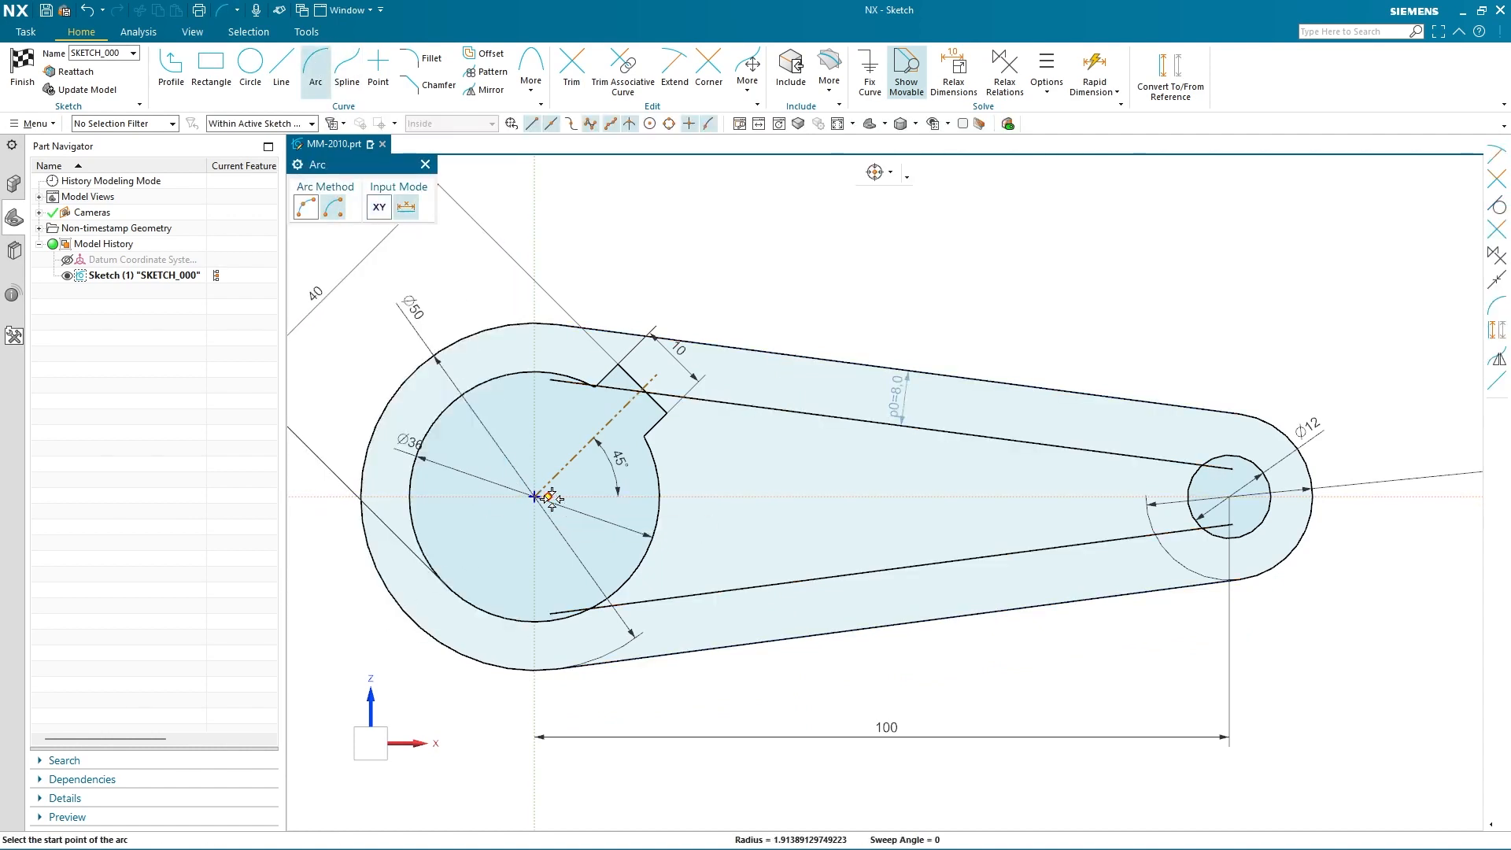
pyautogui.click(768, 408)
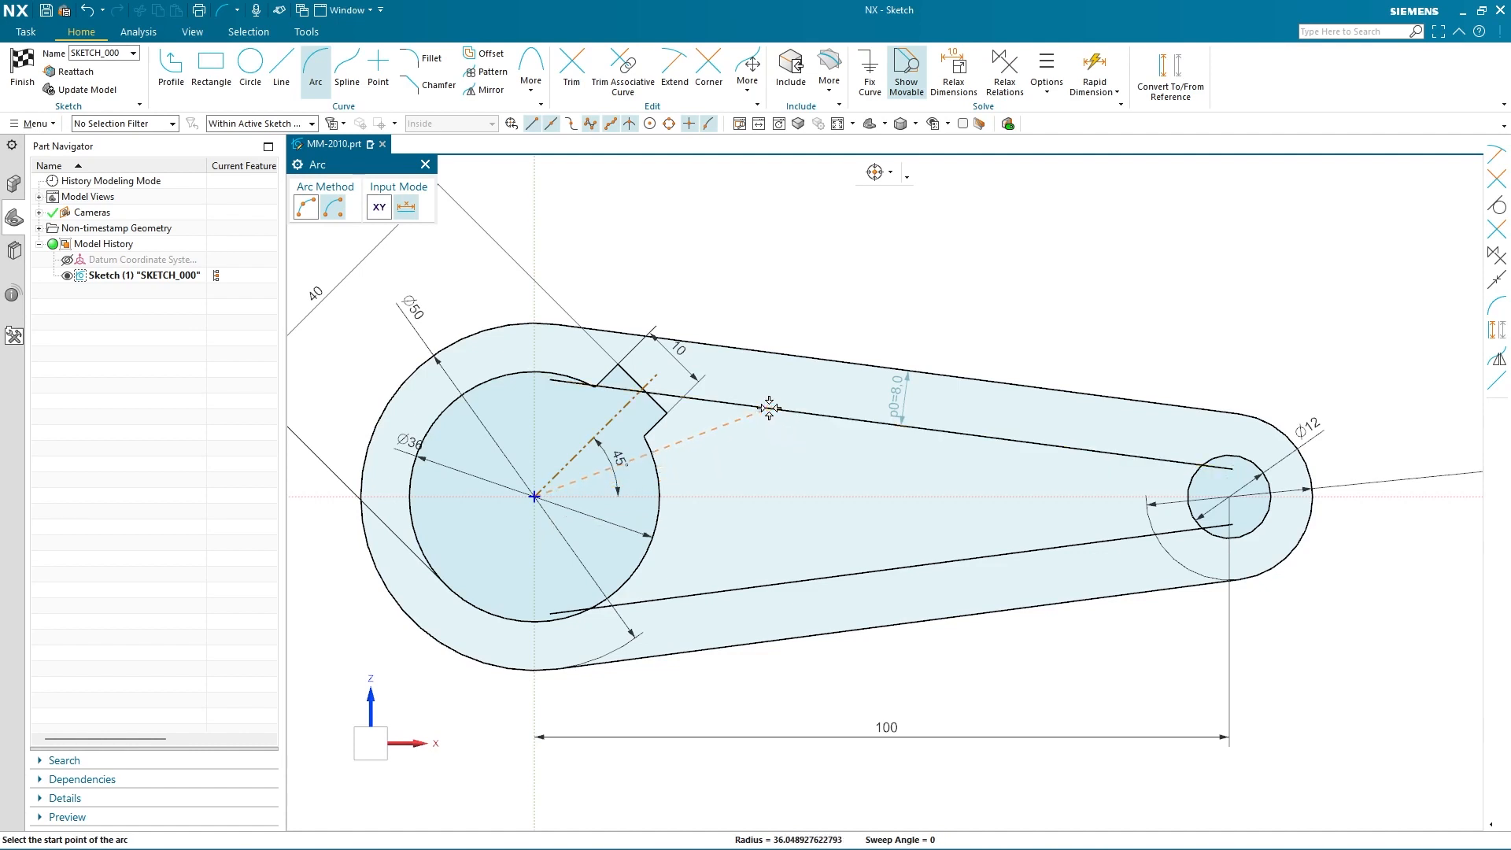
pyautogui.click(763, 583)
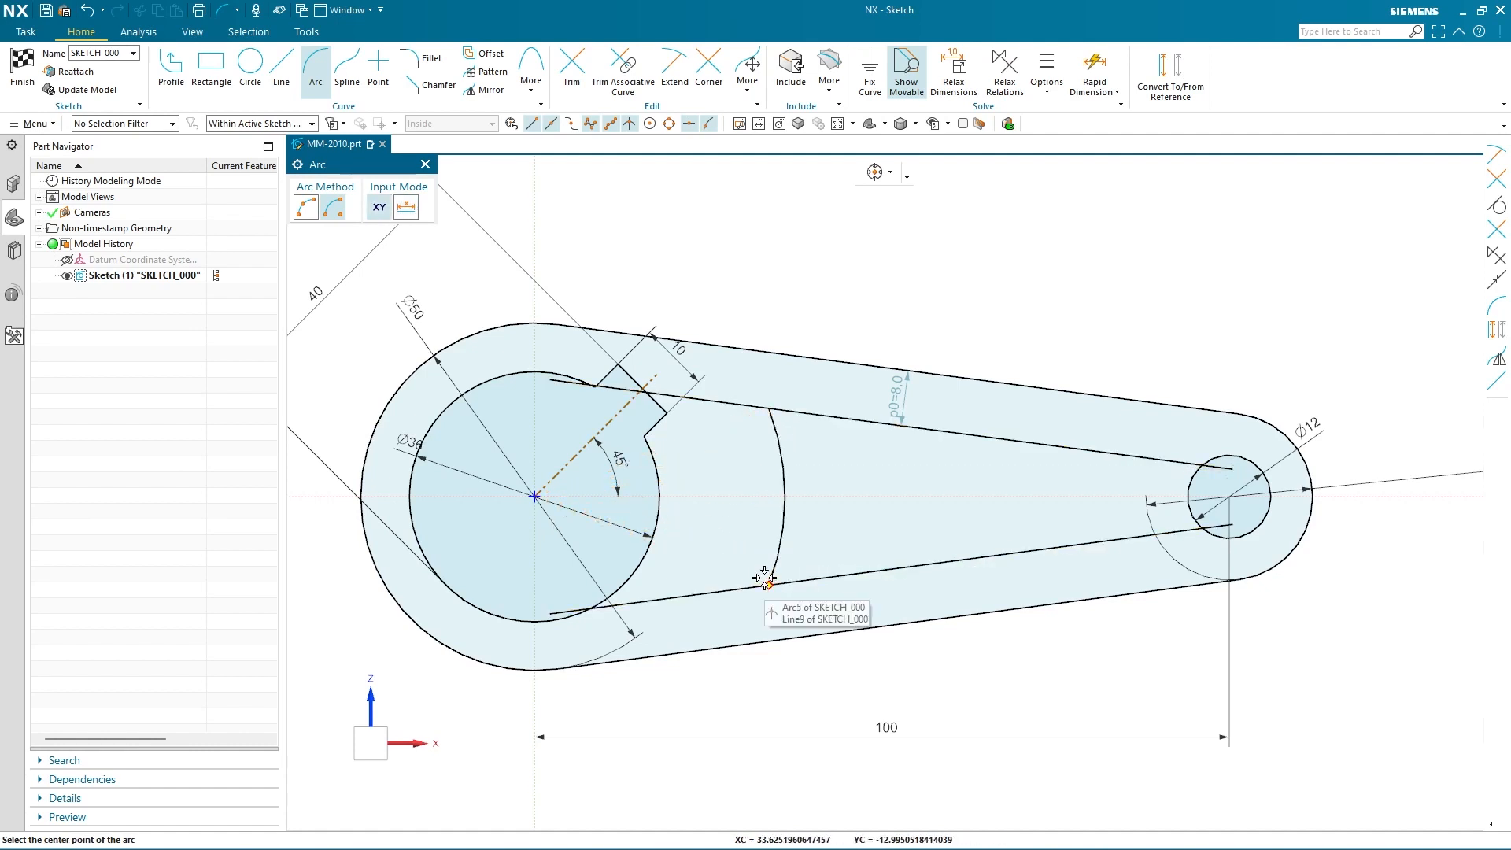
pyautogui.click(1024, 497)
pyautogui.click(1110, 454)
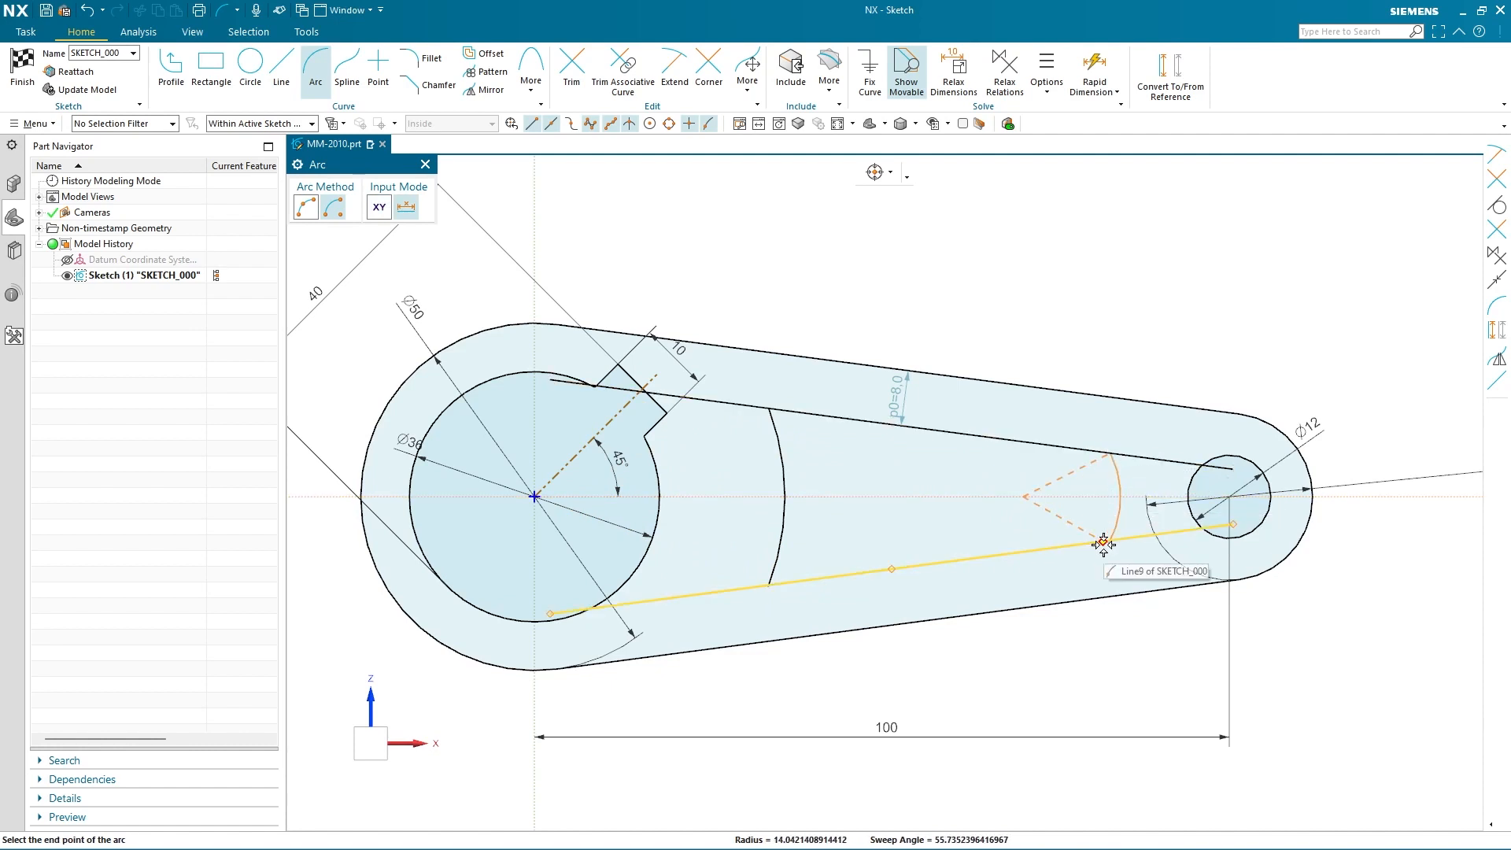
pyautogui.click(1104, 543)
pyautogui.press('Escape')
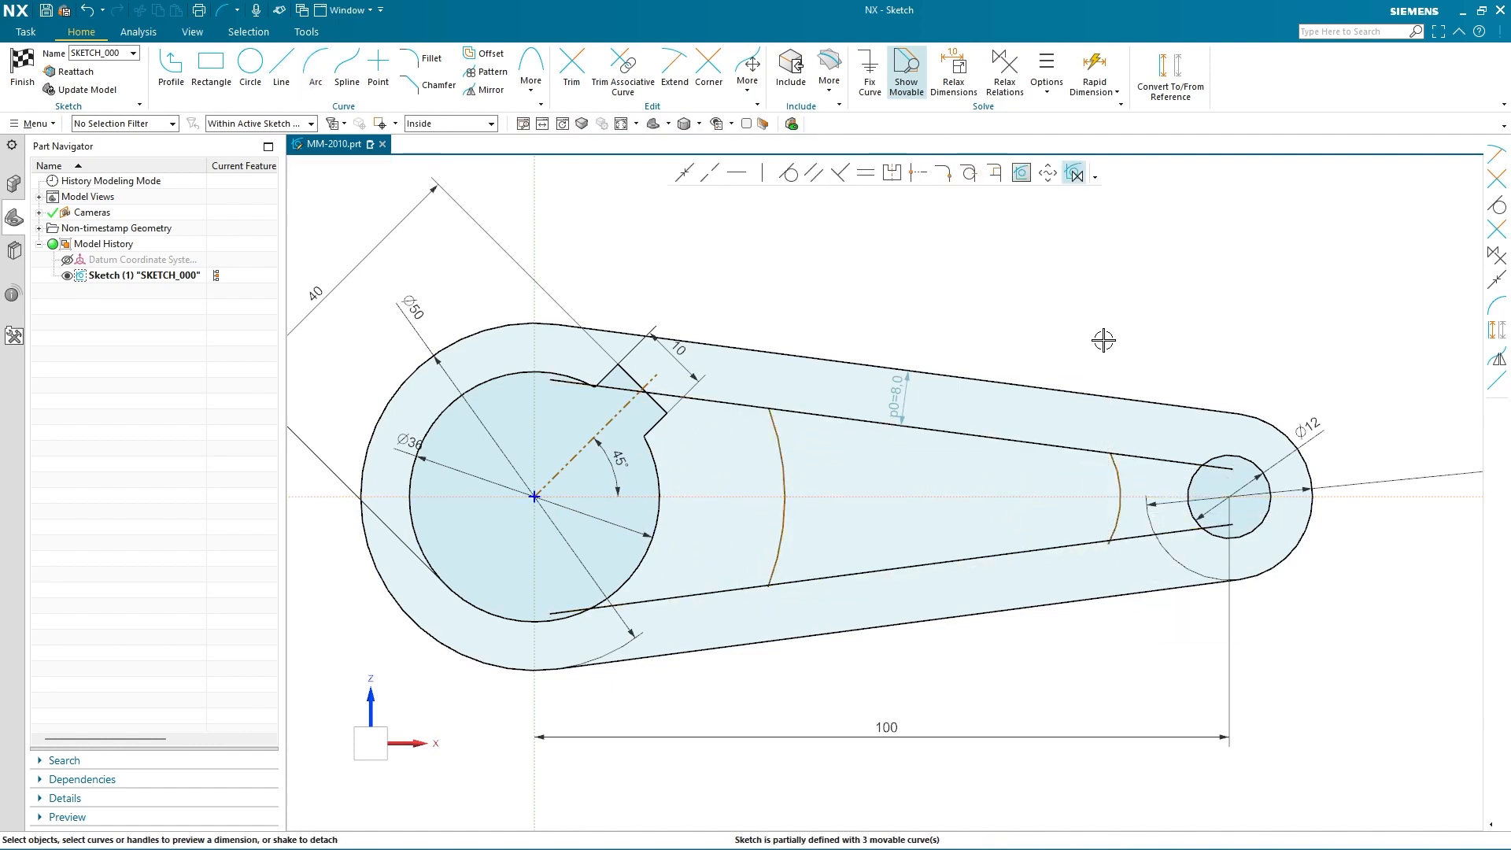
# Step: Make corners where the two arcs meet the offset lines, removing the overhanging line ends to close the pocket outline
pyautogui.click(709, 67)
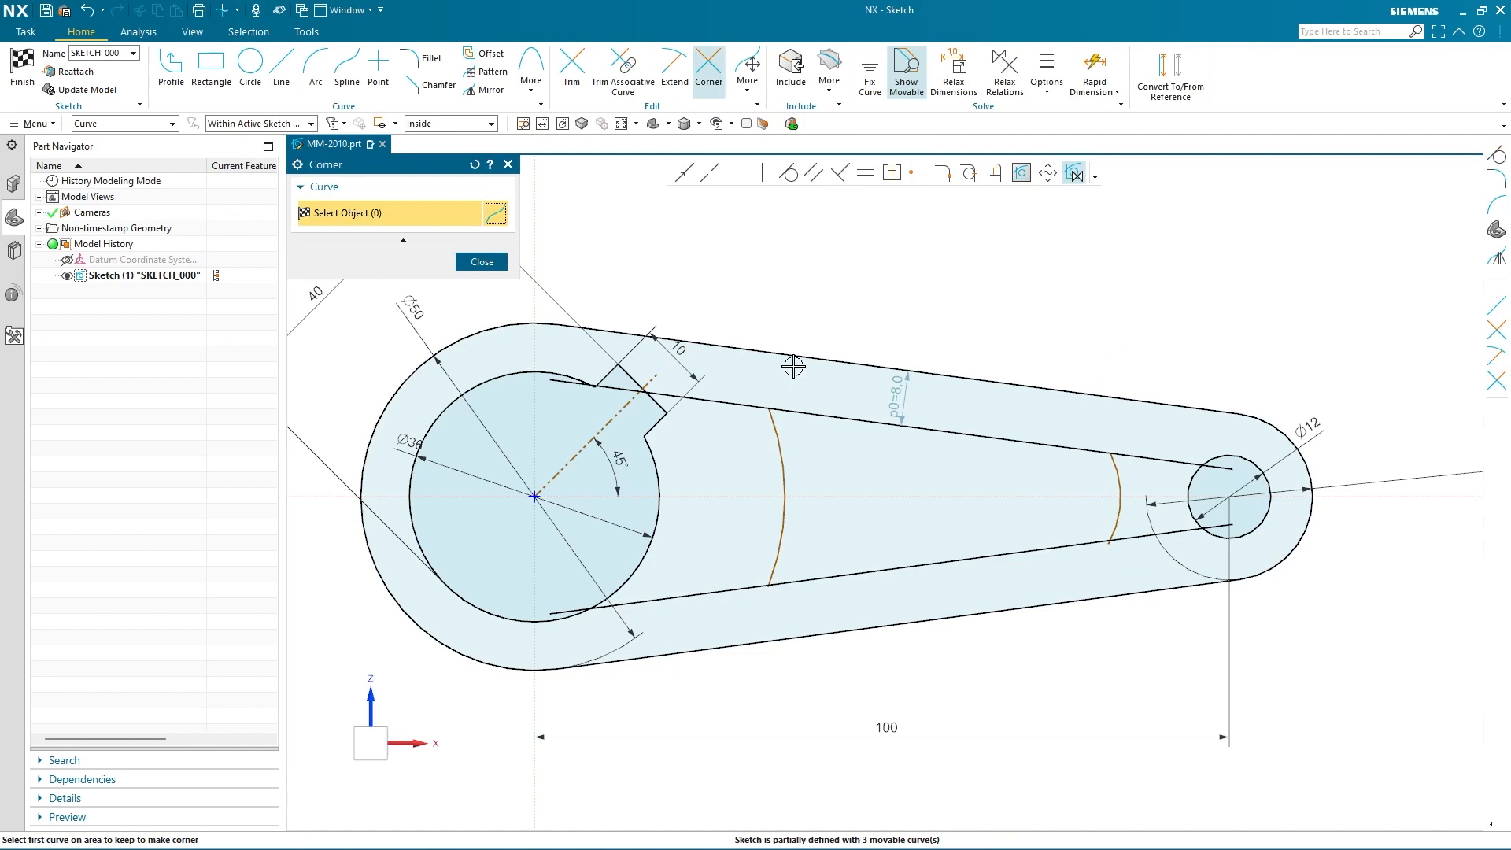
pyautogui.click(807, 409)
pyautogui.click(787, 543)
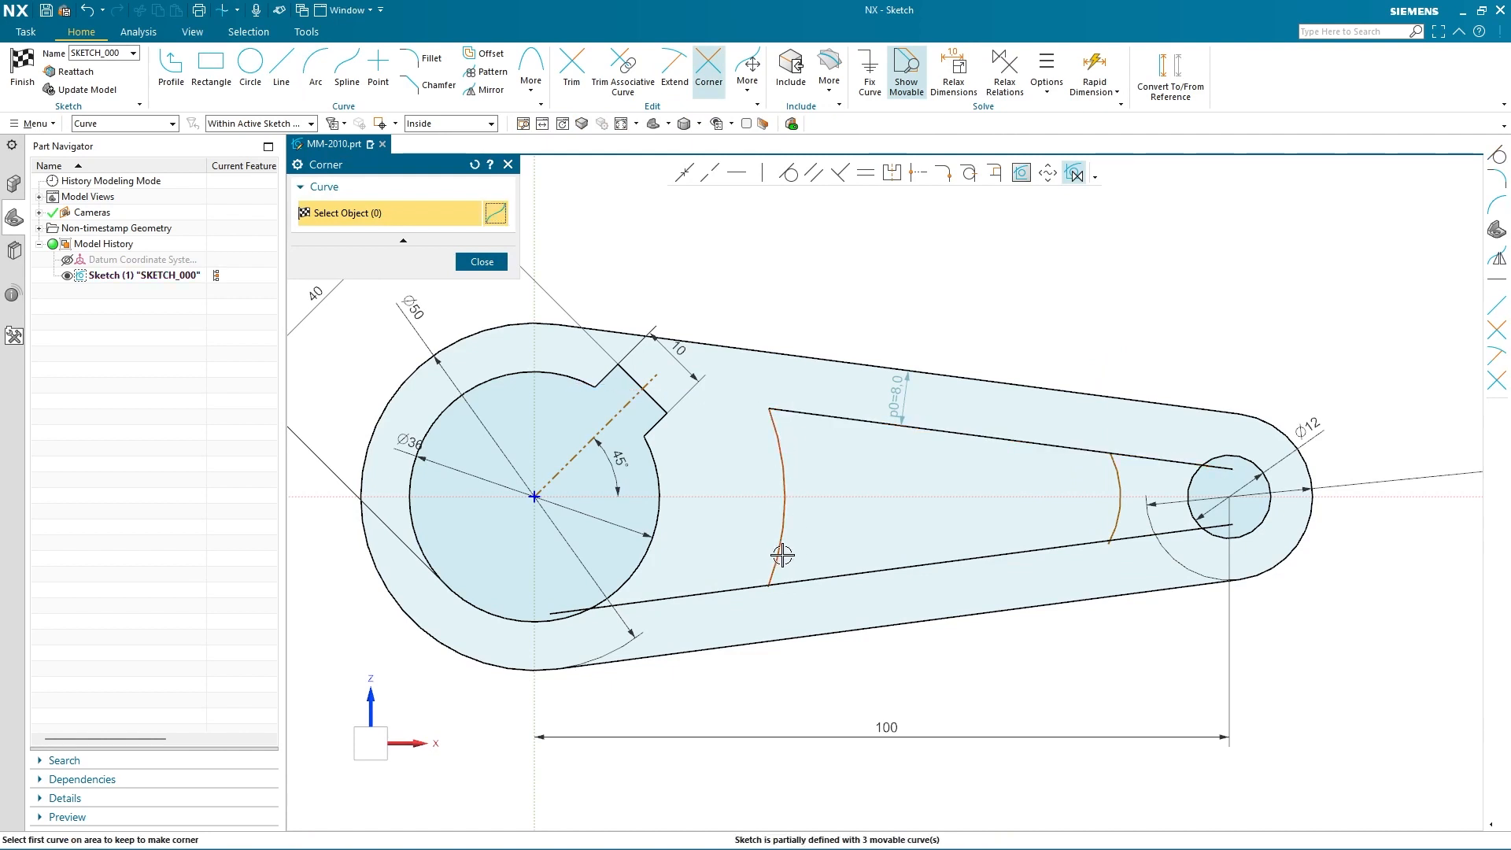
pyautogui.click(783, 556)
pyautogui.click(810, 578)
pyautogui.click(1118, 453)
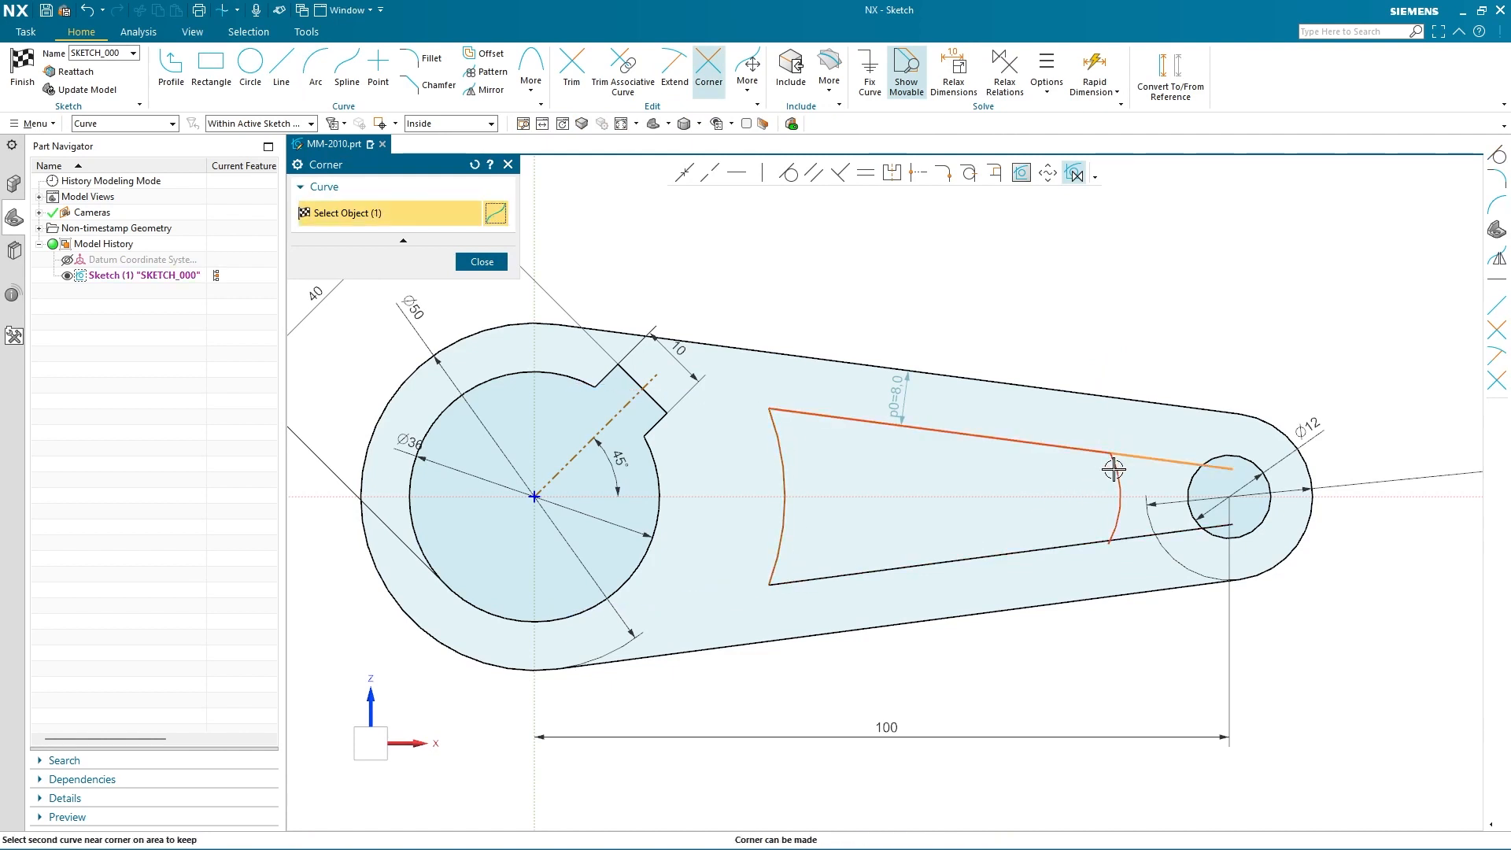
pyautogui.click(1114, 469)
pyautogui.click(1083, 539)
pyautogui.click(1117, 510)
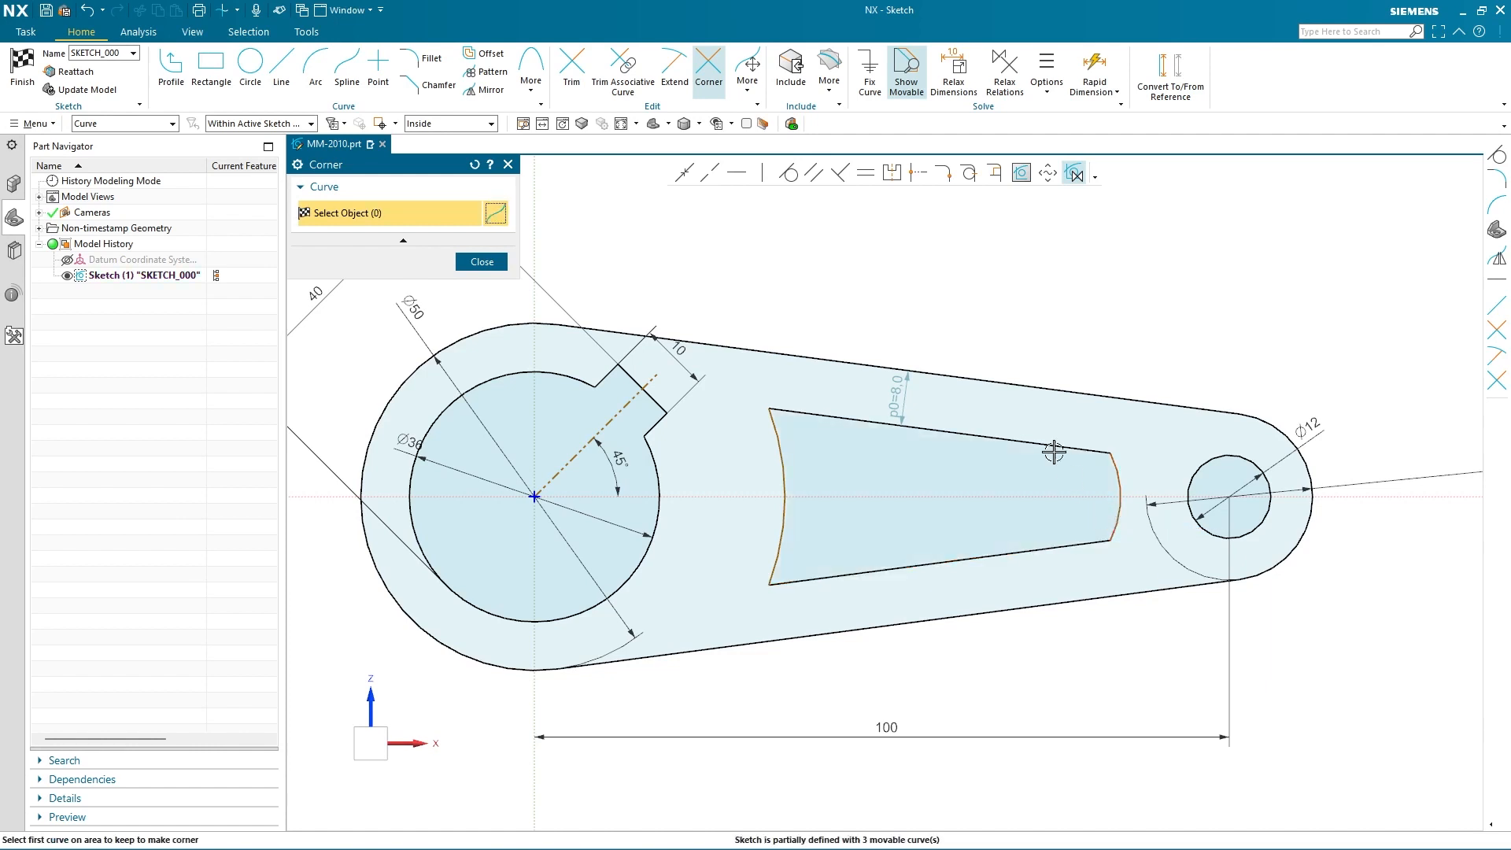
pyautogui.press('Escape')
# Step: Dimension the gap between the pocket's small end arc and the 12 mm hole at 8 mm
pyautogui.scroll(3, 1222, 516)
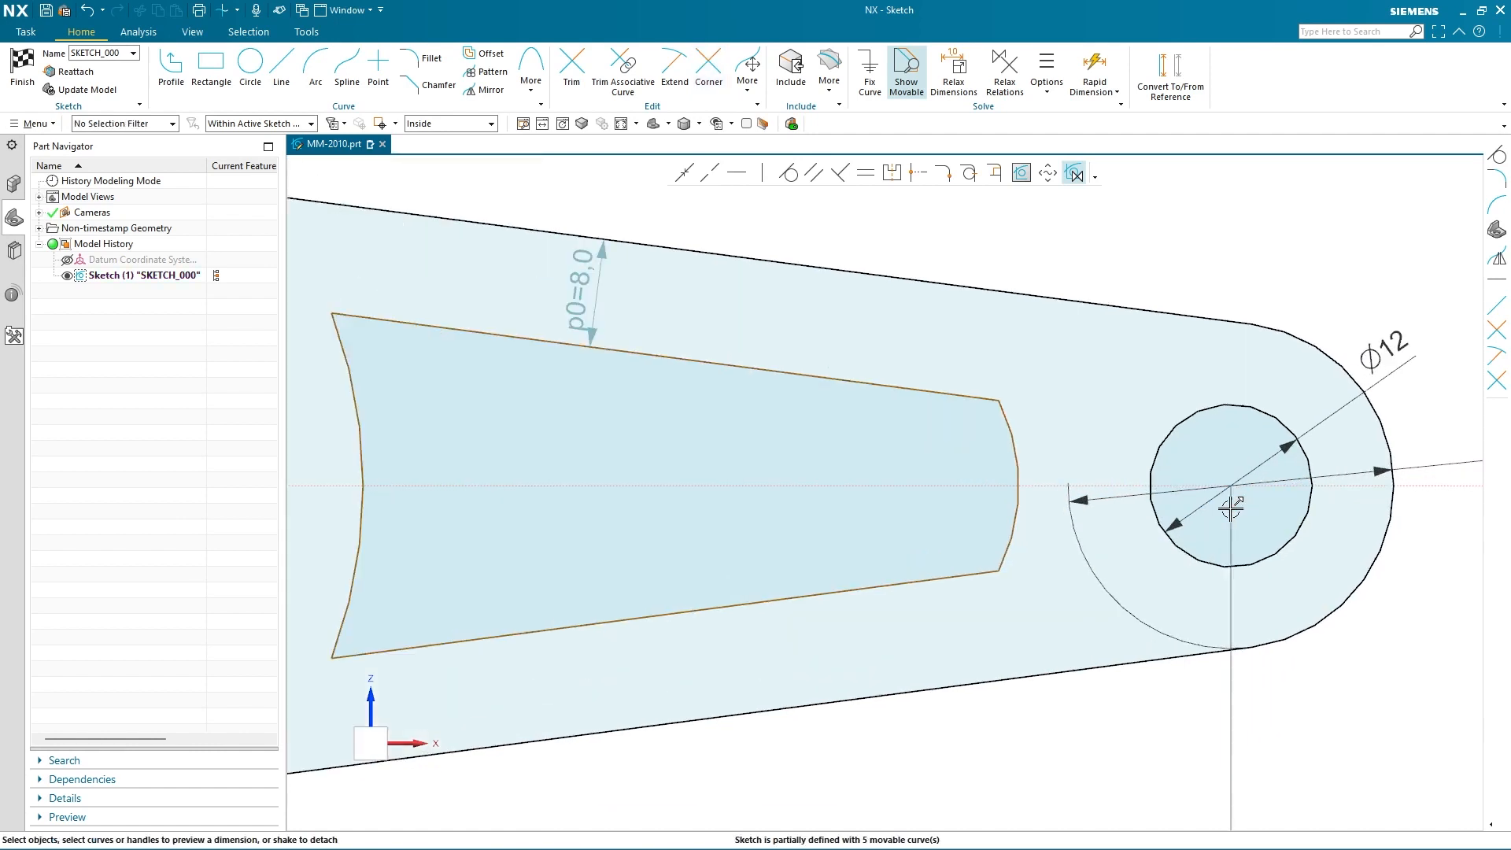
pyautogui.click(1017, 471)
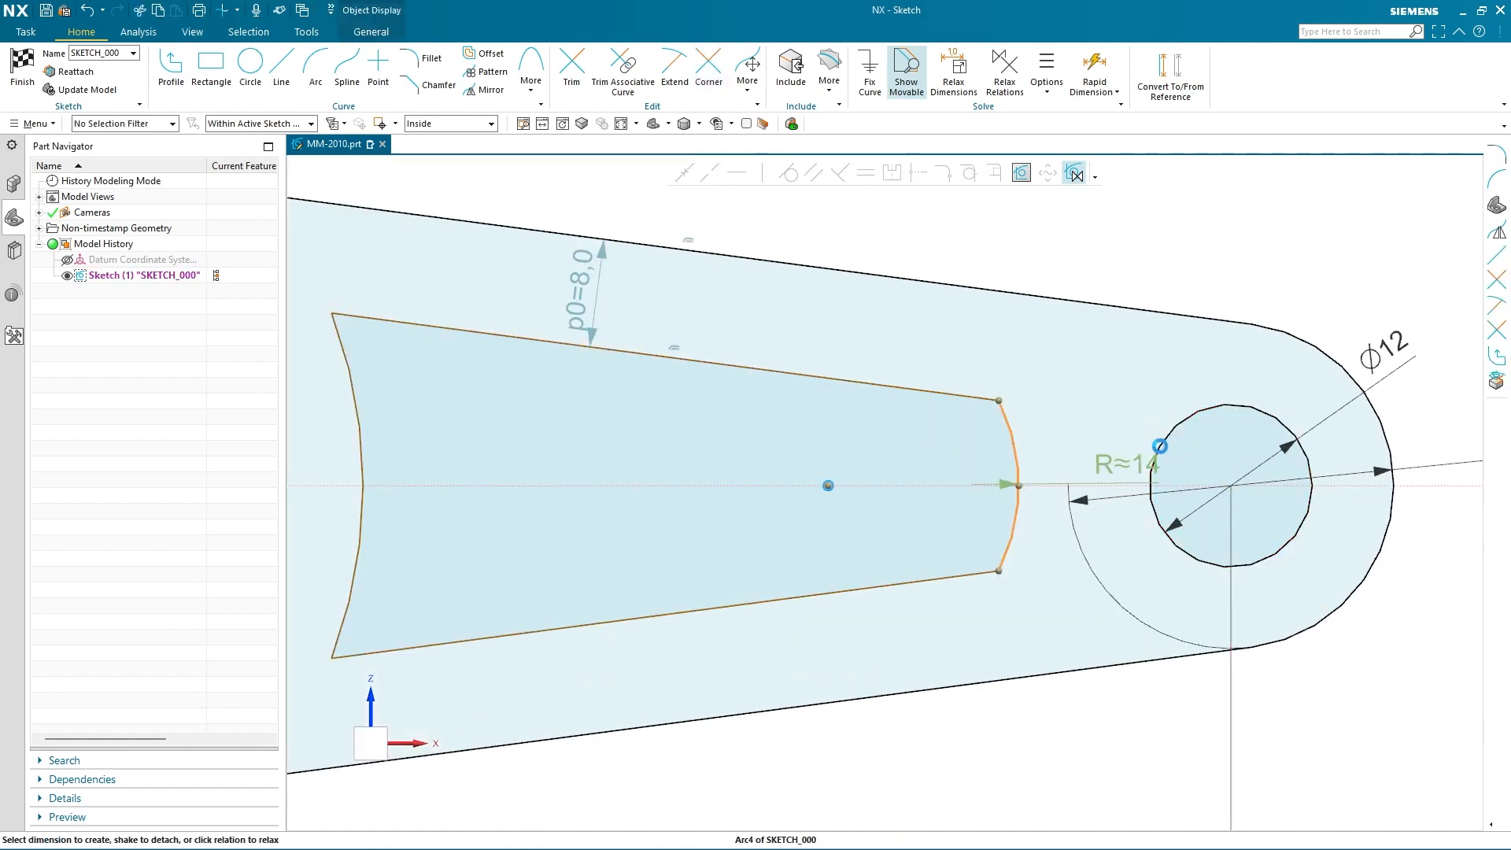
pyautogui.click(1161, 446)
pyautogui.click(1097, 533)
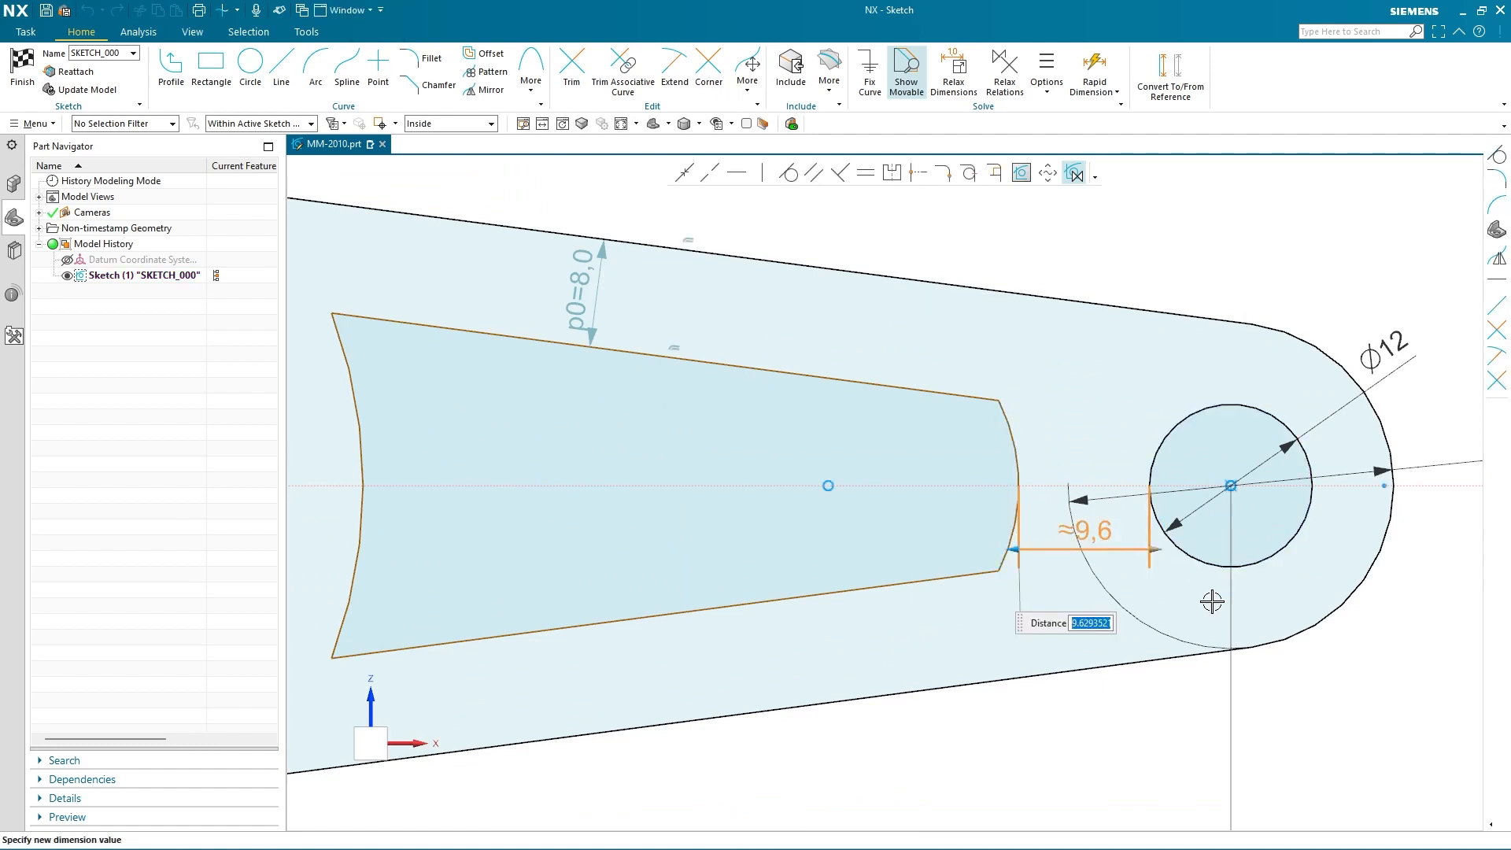
pyautogui.write('8')
pyautogui.press('Return')
pyautogui.click(1157, 237)
# Step: Dimension the gap between the notched ring's inner circle and the pocket's large end arc at 8 mm
pyautogui.scroll(-2, 1250, 489)
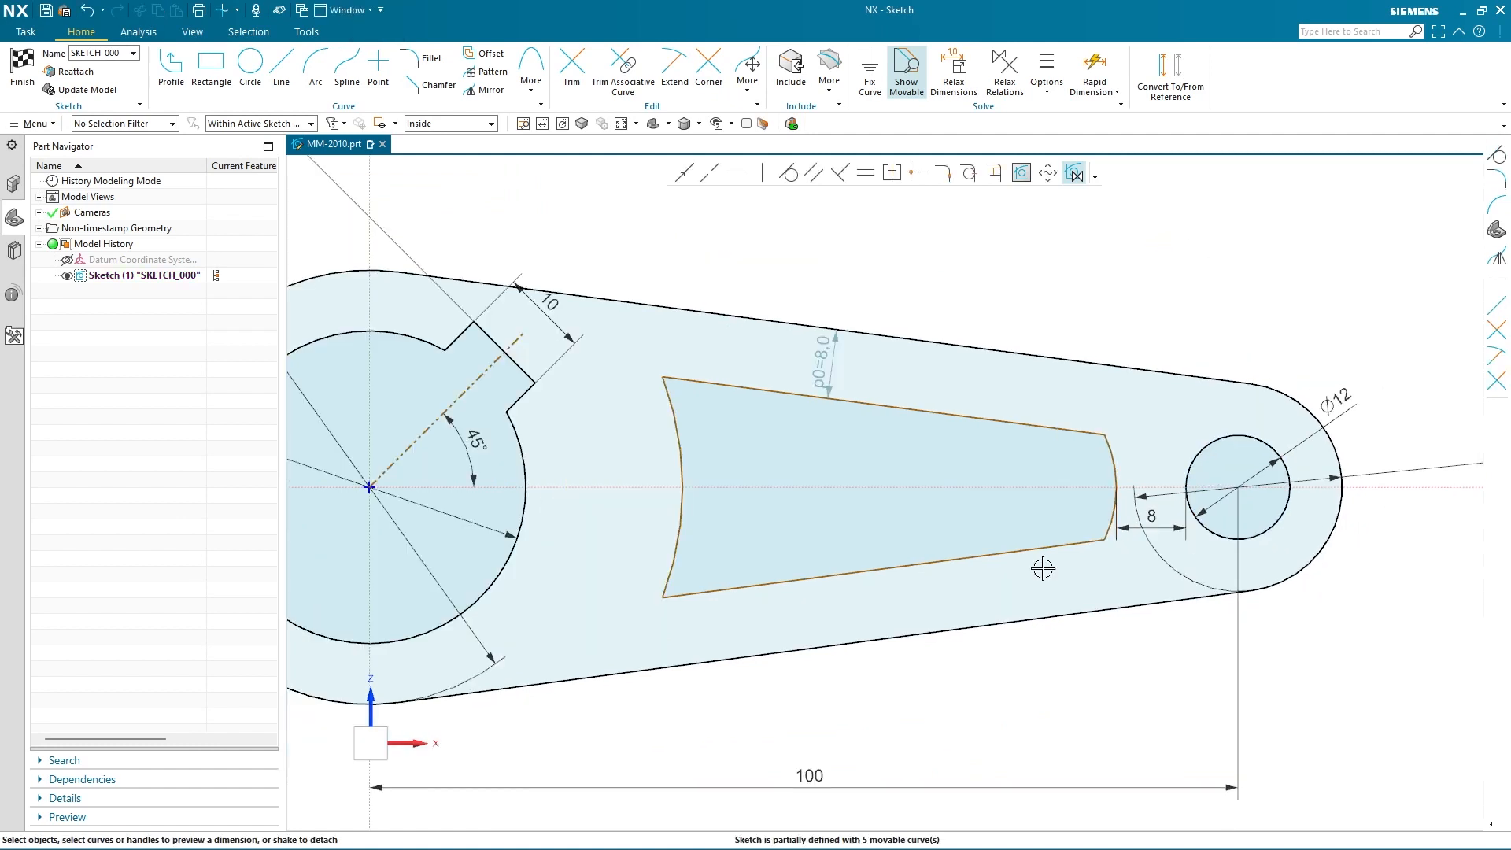
pyautogui.click(527, 513)
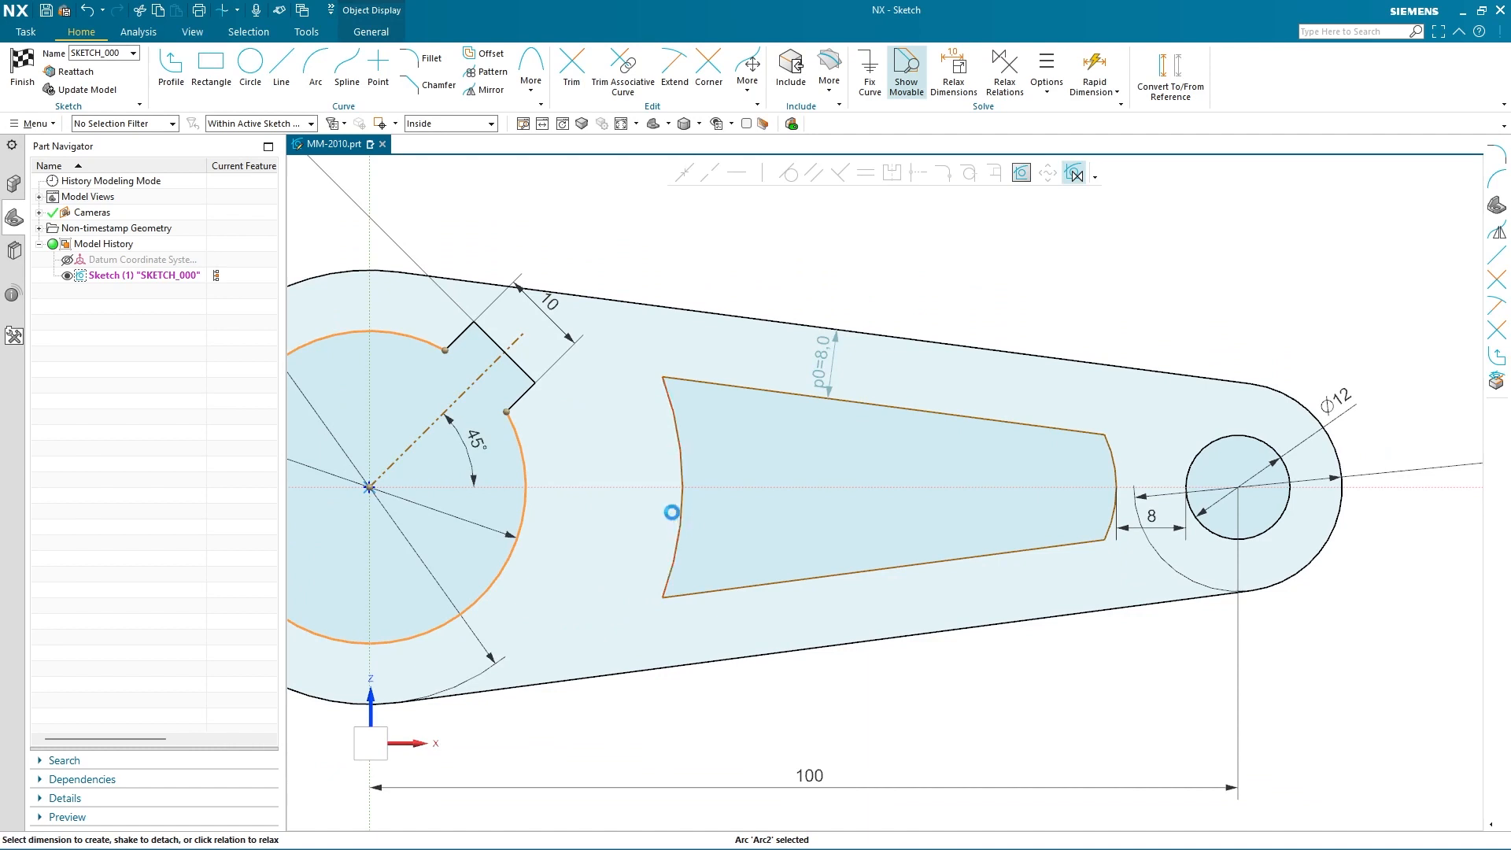
pyautogui.click(671, 513)
pyautogui.click(653, 612)
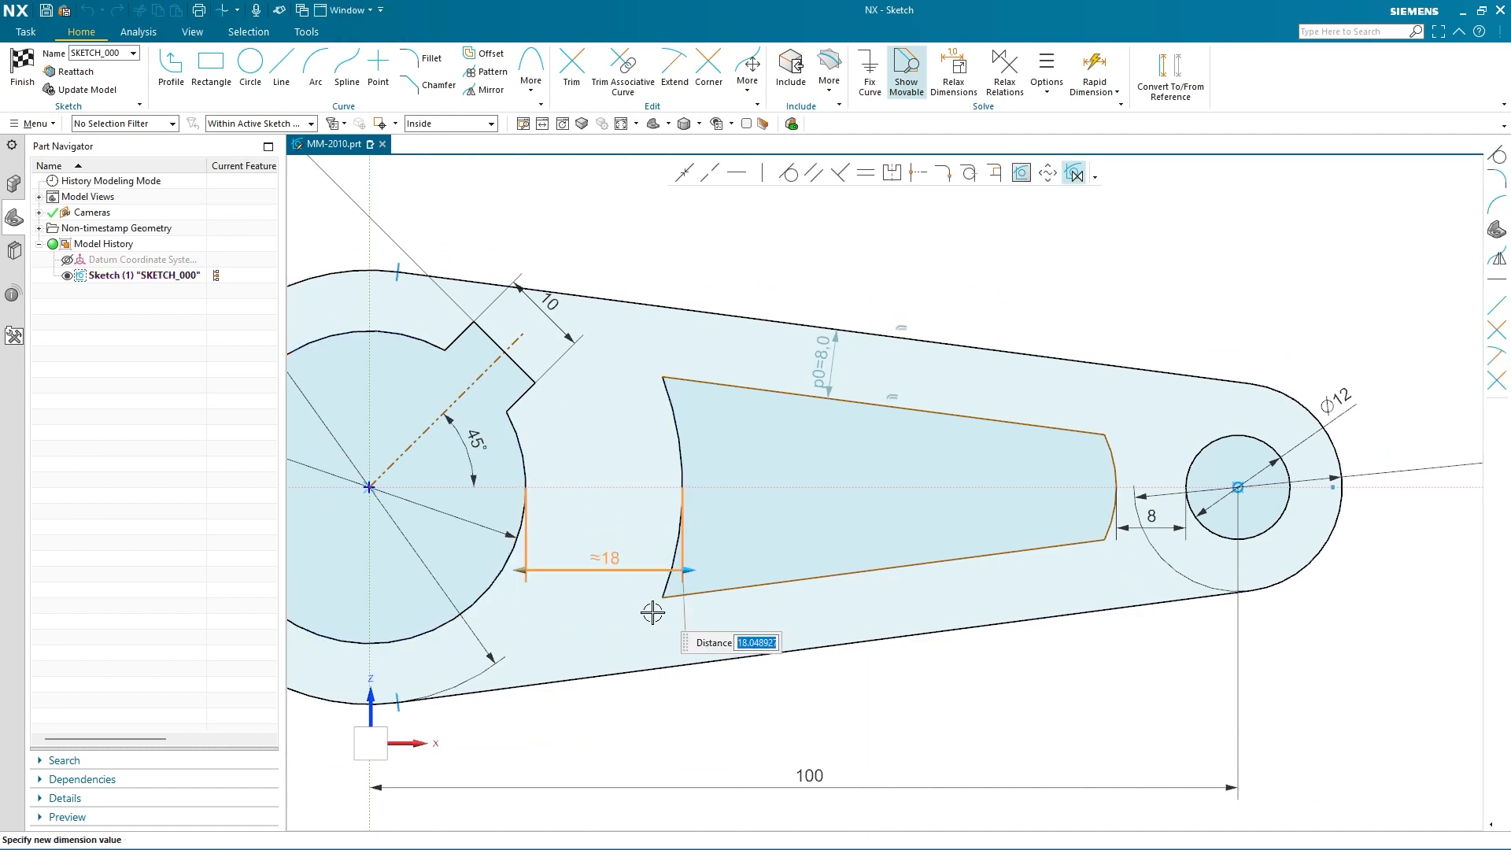
pyautogui.write('8')
pyautogui.press('Return')
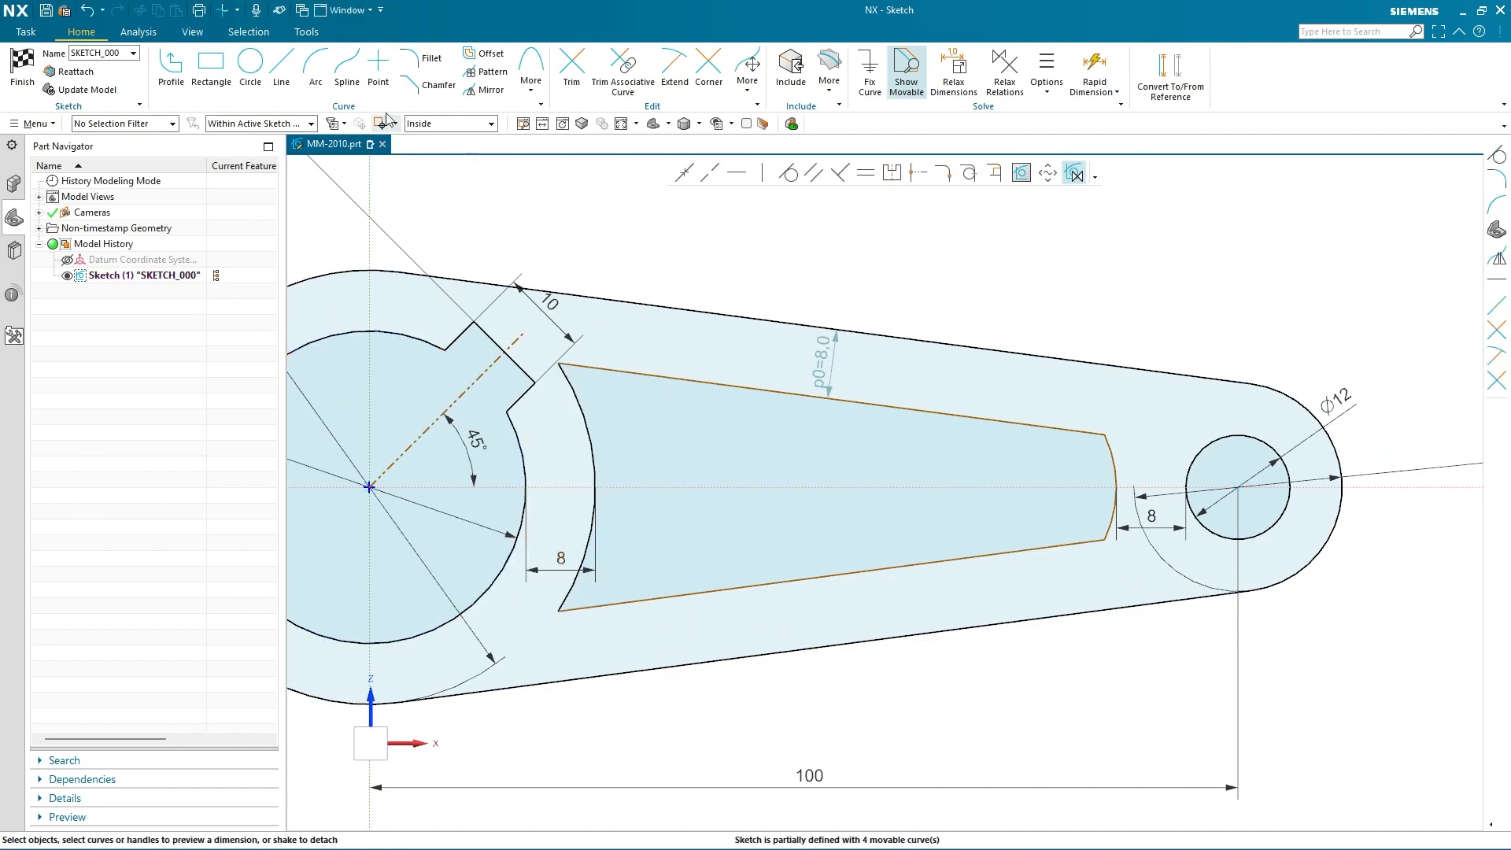
# Step: Fillet the pocket's two corners nearest the notched ring with a 5 mm radius
pyautogui.click(419, 61)
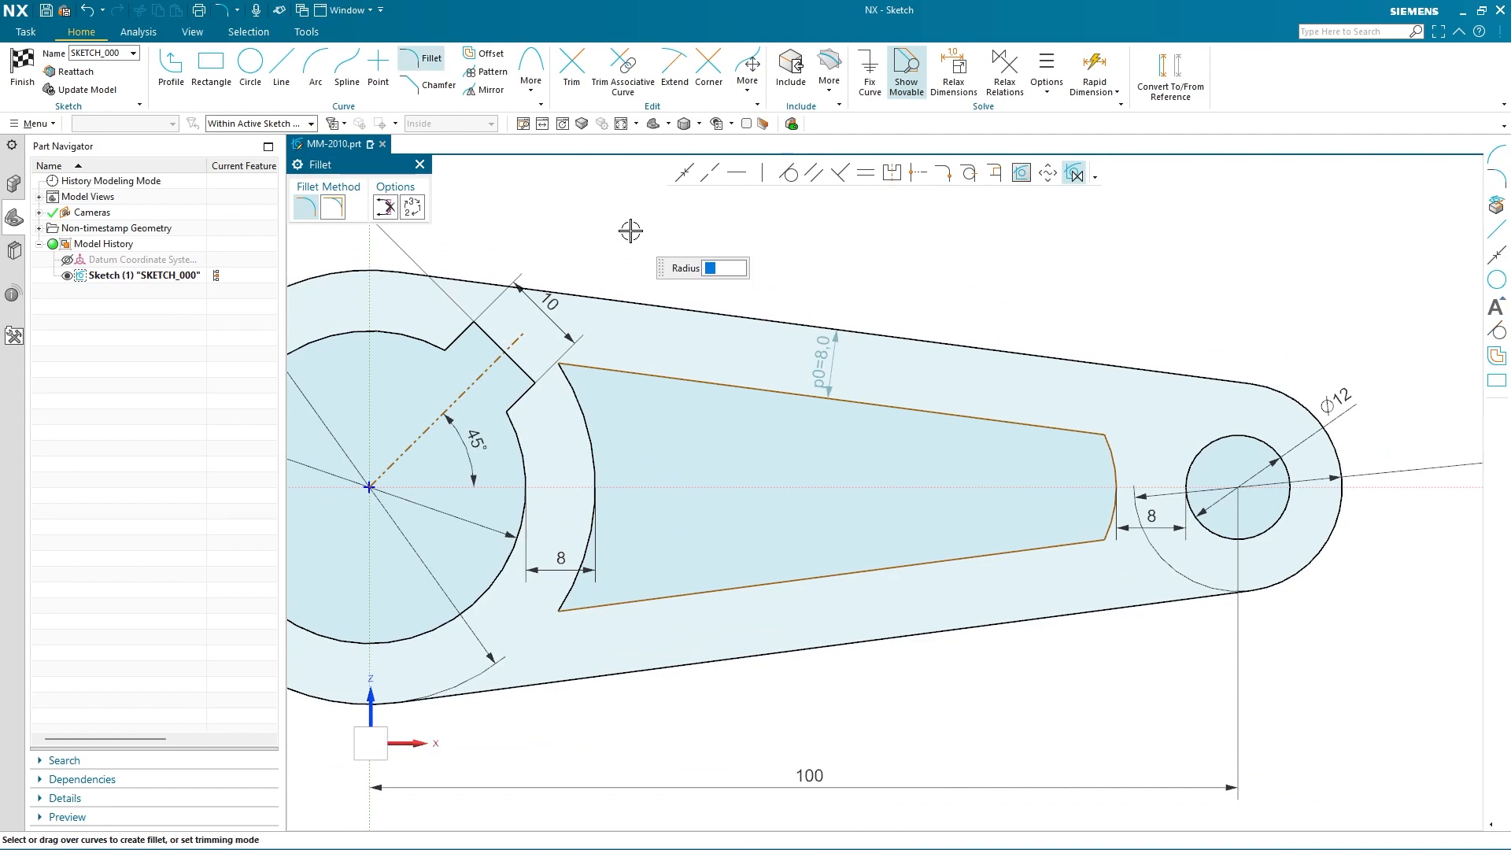
pyautogui.moveTo(585, 401)
pyautogui.mouseDown()
pyautogui.moveTo(617, 381)
pyautogui.moveTo(624, 293)
pyautogui.mouseUp()
pyautogui.click(569, 593)
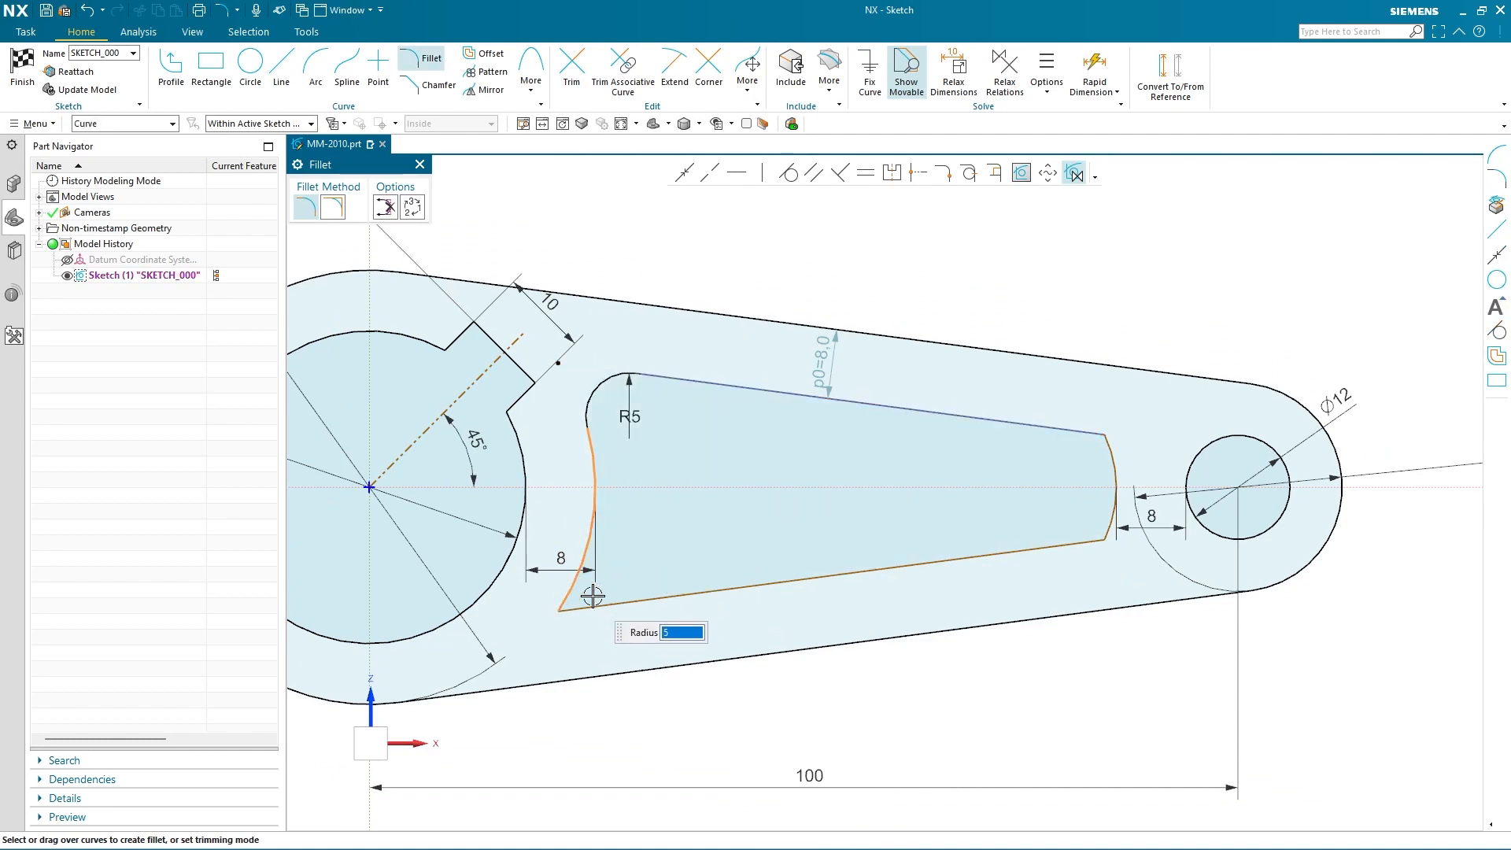
pyautogui.click(620, 604)
pyautogui.press('Escape')
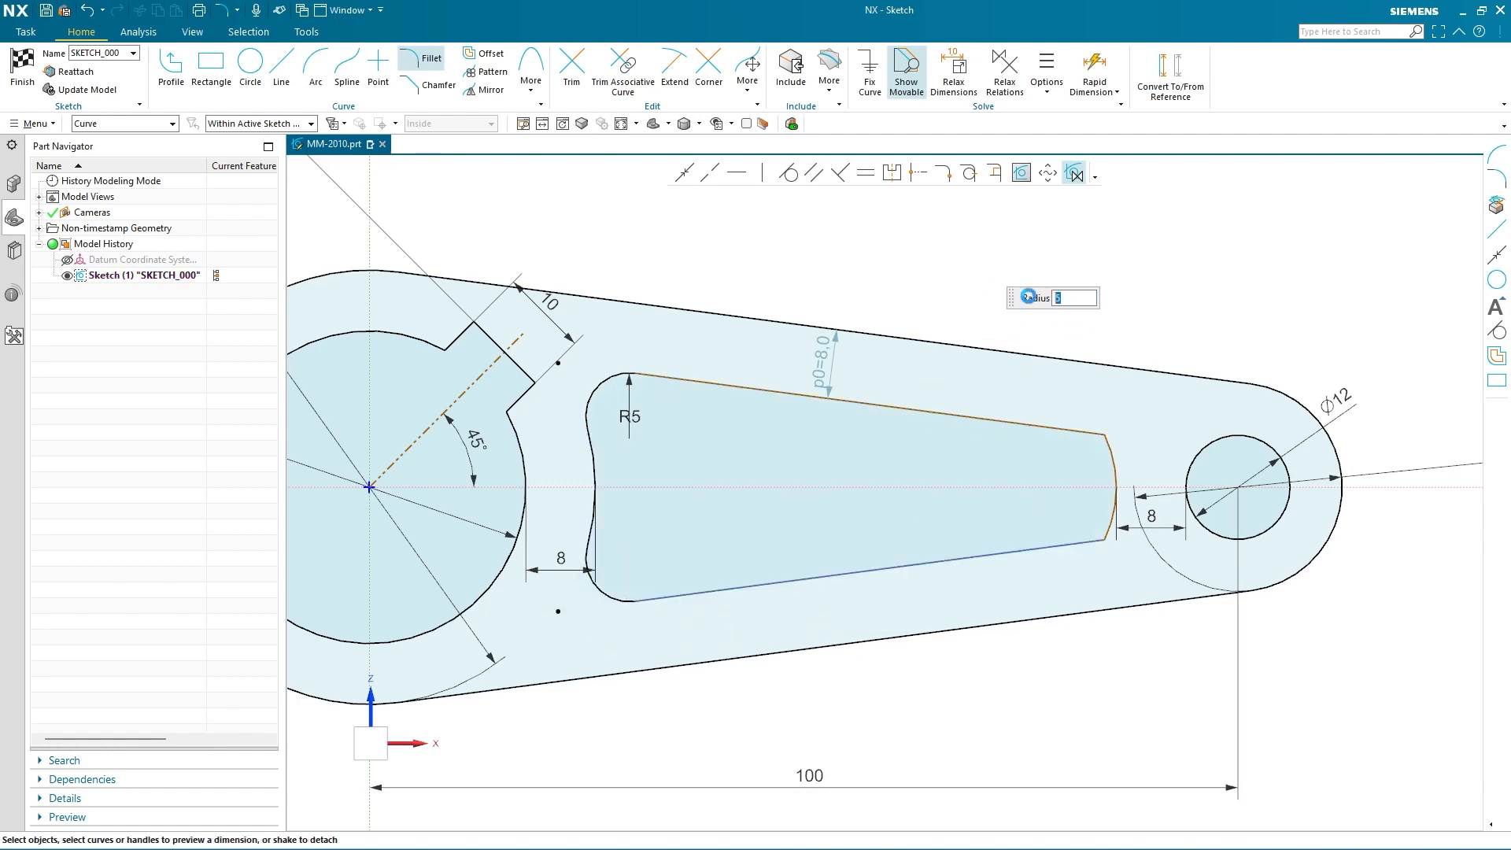
pyautogui.click(1068, 430)
pyautogui.click(1111, 453)
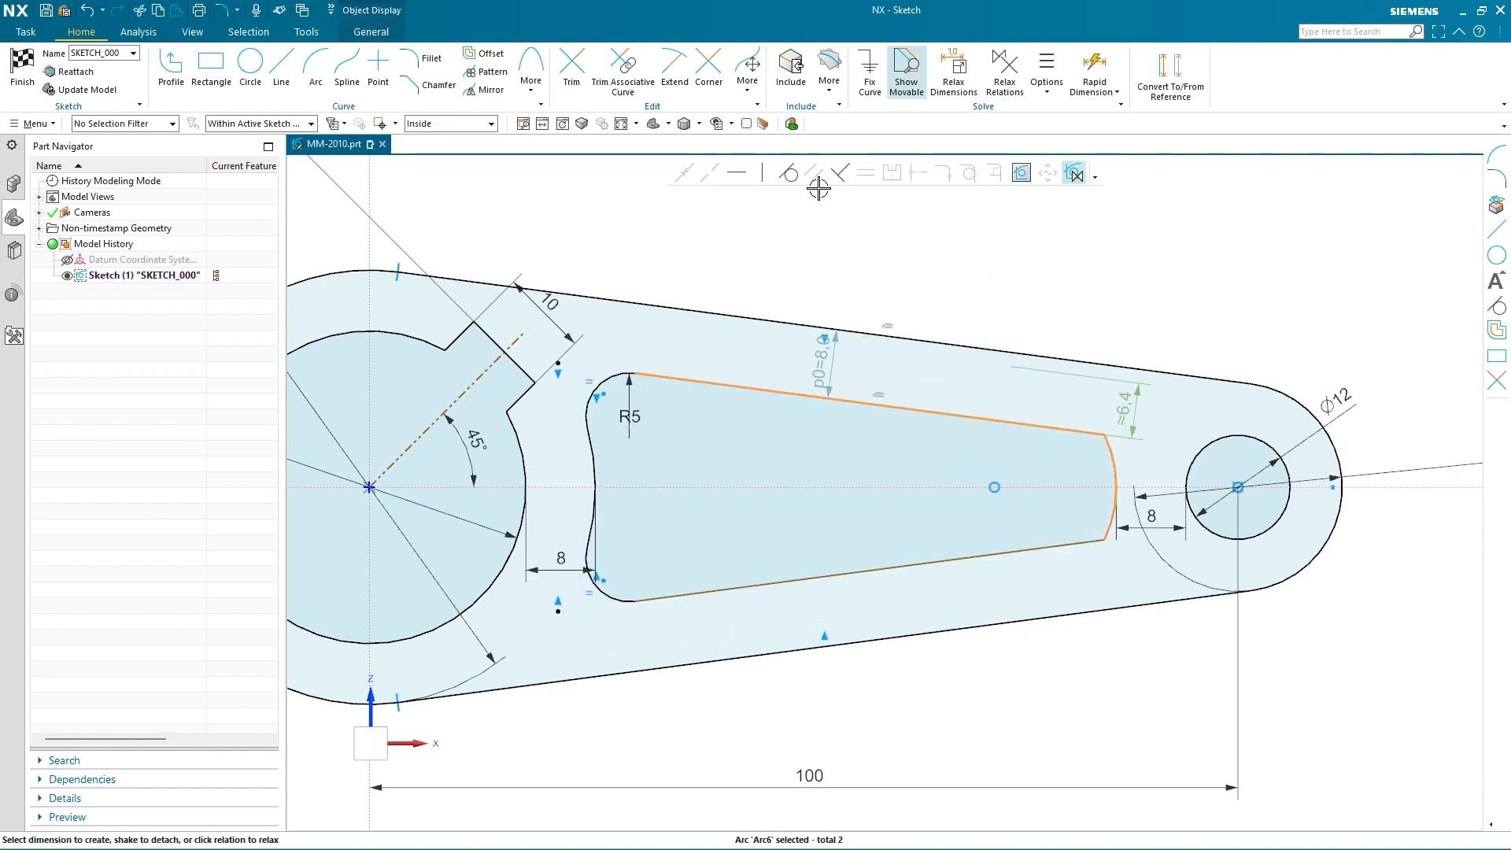
pyautogui.click(791, 174)
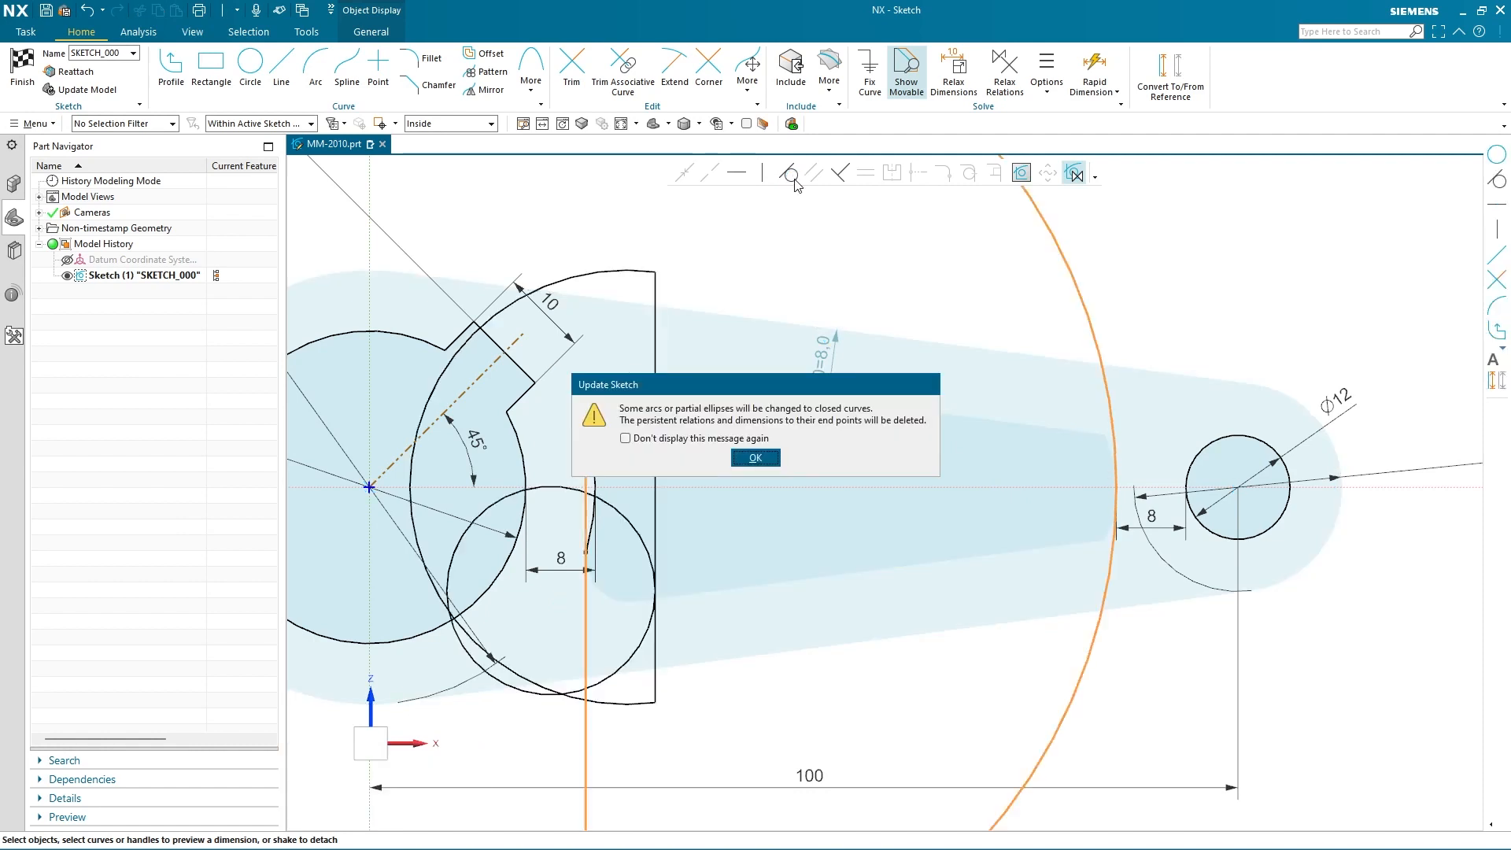
pyautogui.click(755, 458)
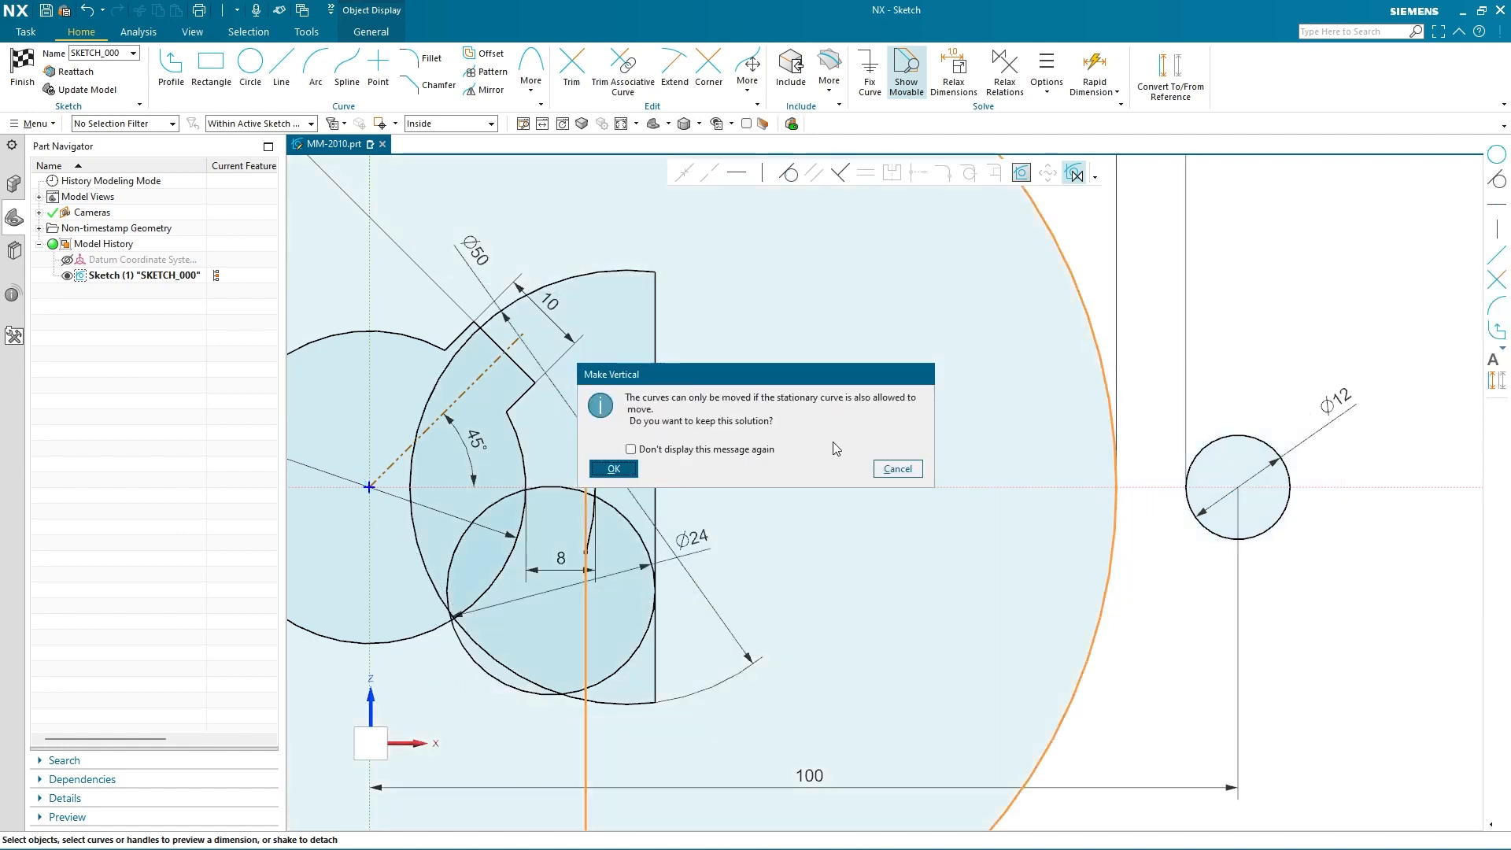
pyautogui.click(898, 469)
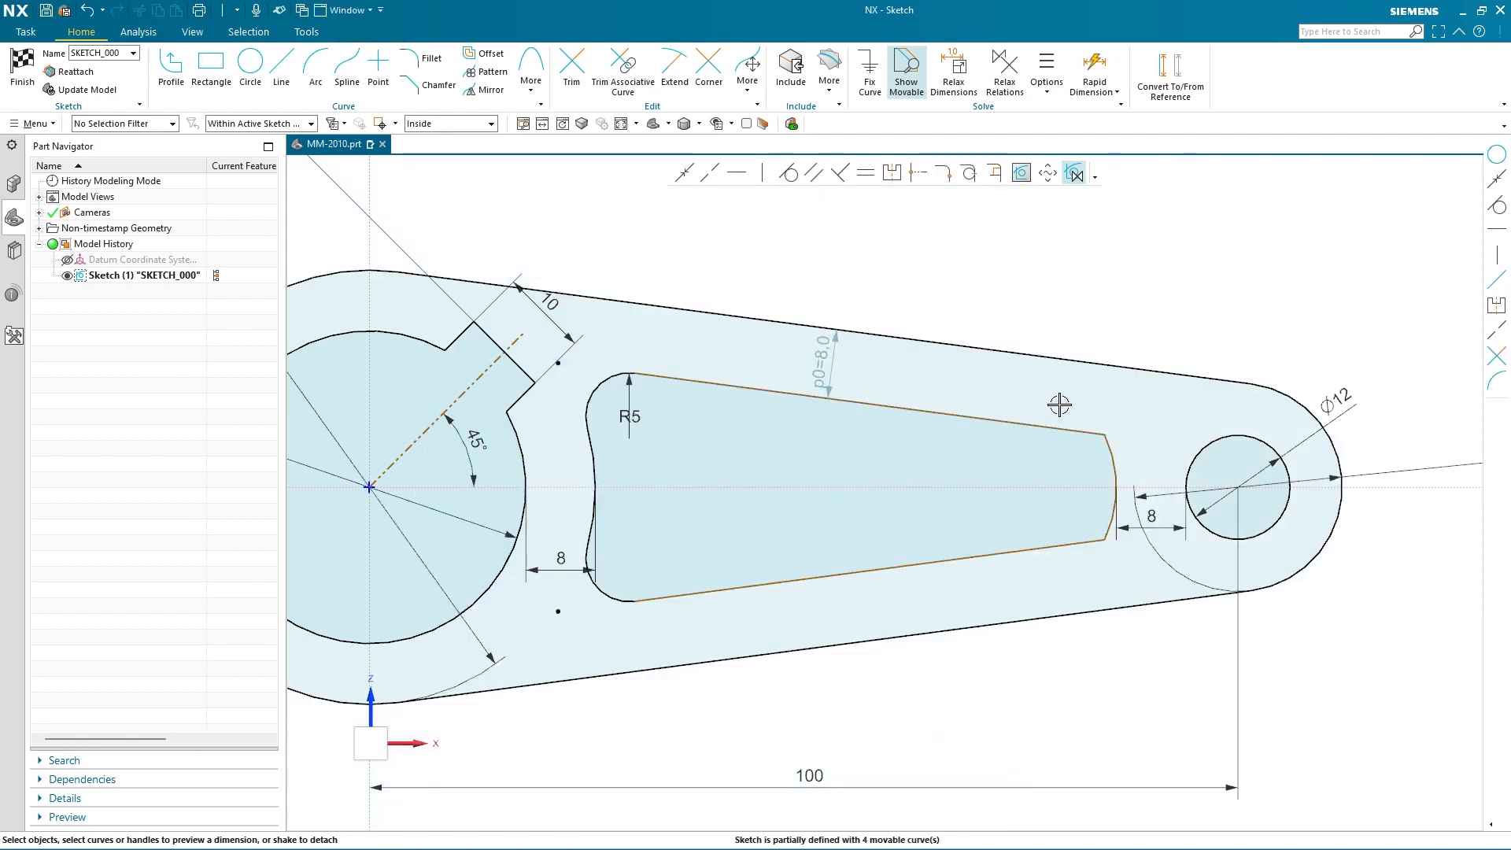
# Step: Make the pocket's small end arc tangent to its upper and lower lines, and finish the sketch
pyautogui.click(1077, 433)
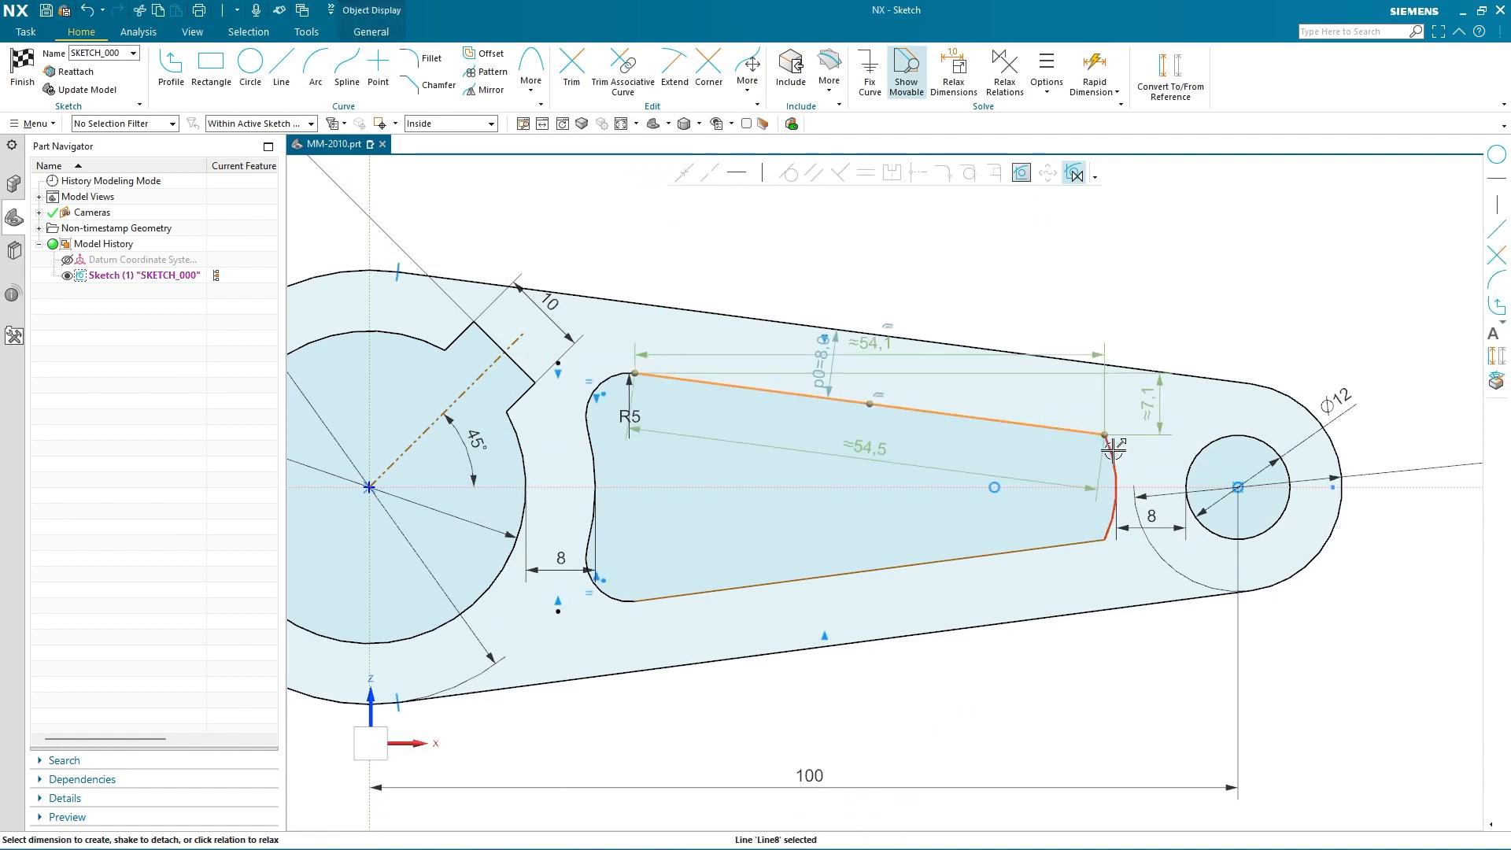
pyautogui.click(1113, 448)
pyautogui.click(789, 175)
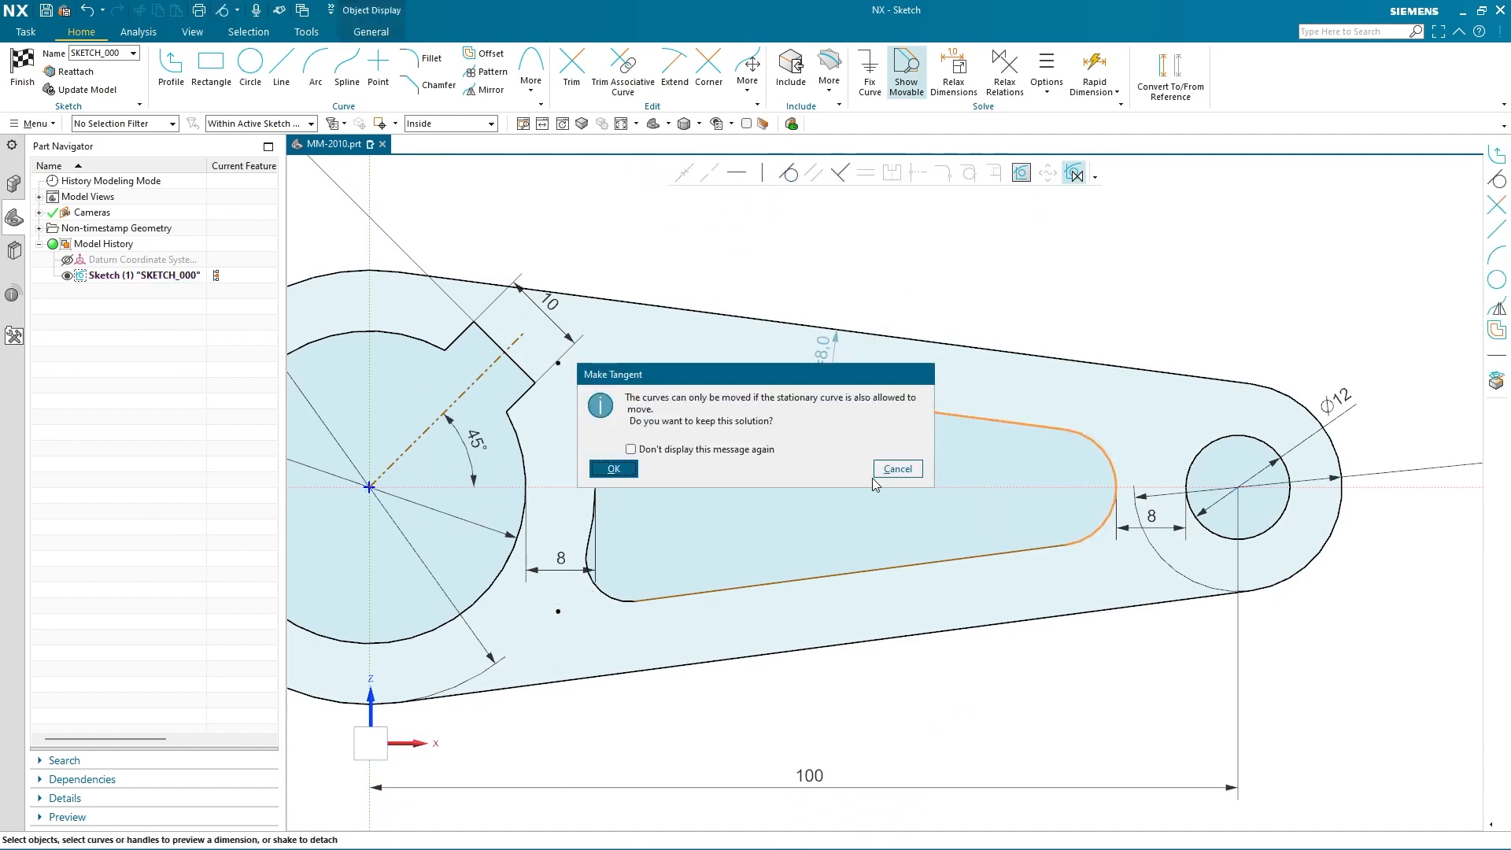
pyautogui.click(599, 468)
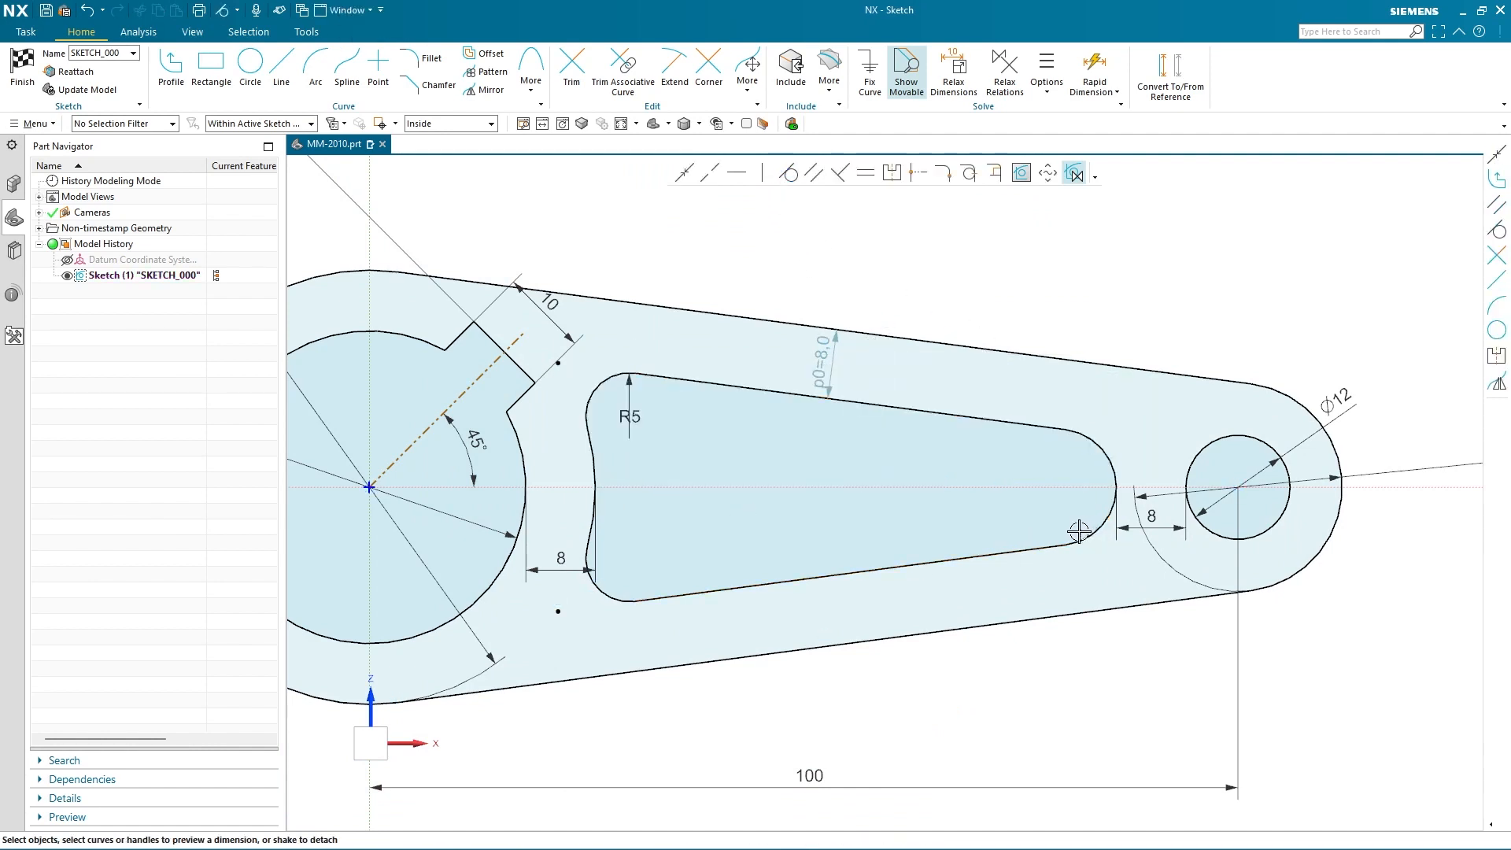
pyautogui.click(1039, 552)
pyautogui.click(1108, 516)
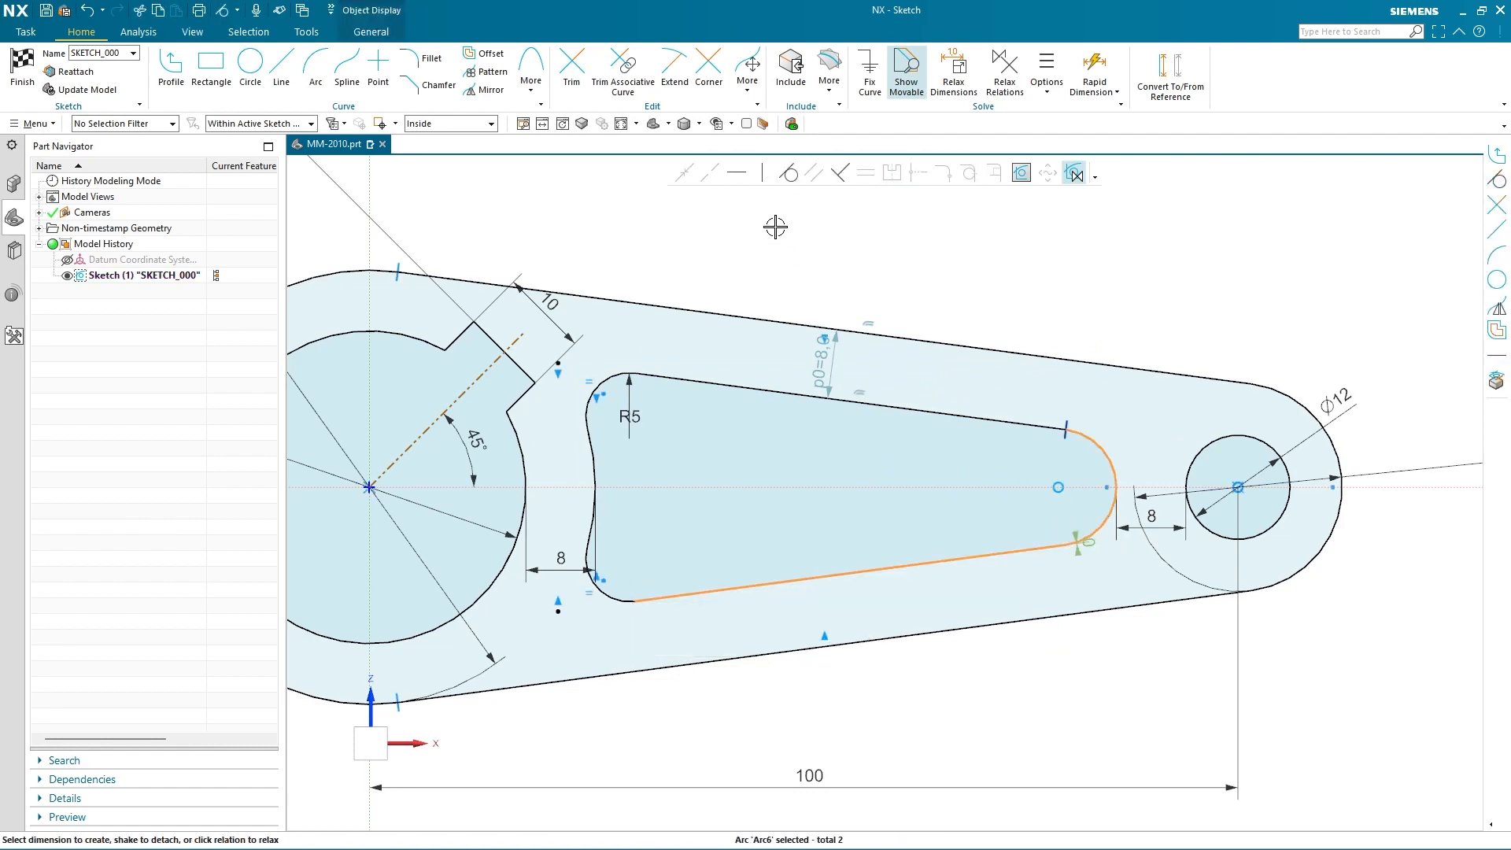
pyautogui.click(791, 176)
pyautogui.hotkey('ctrl', 'f')
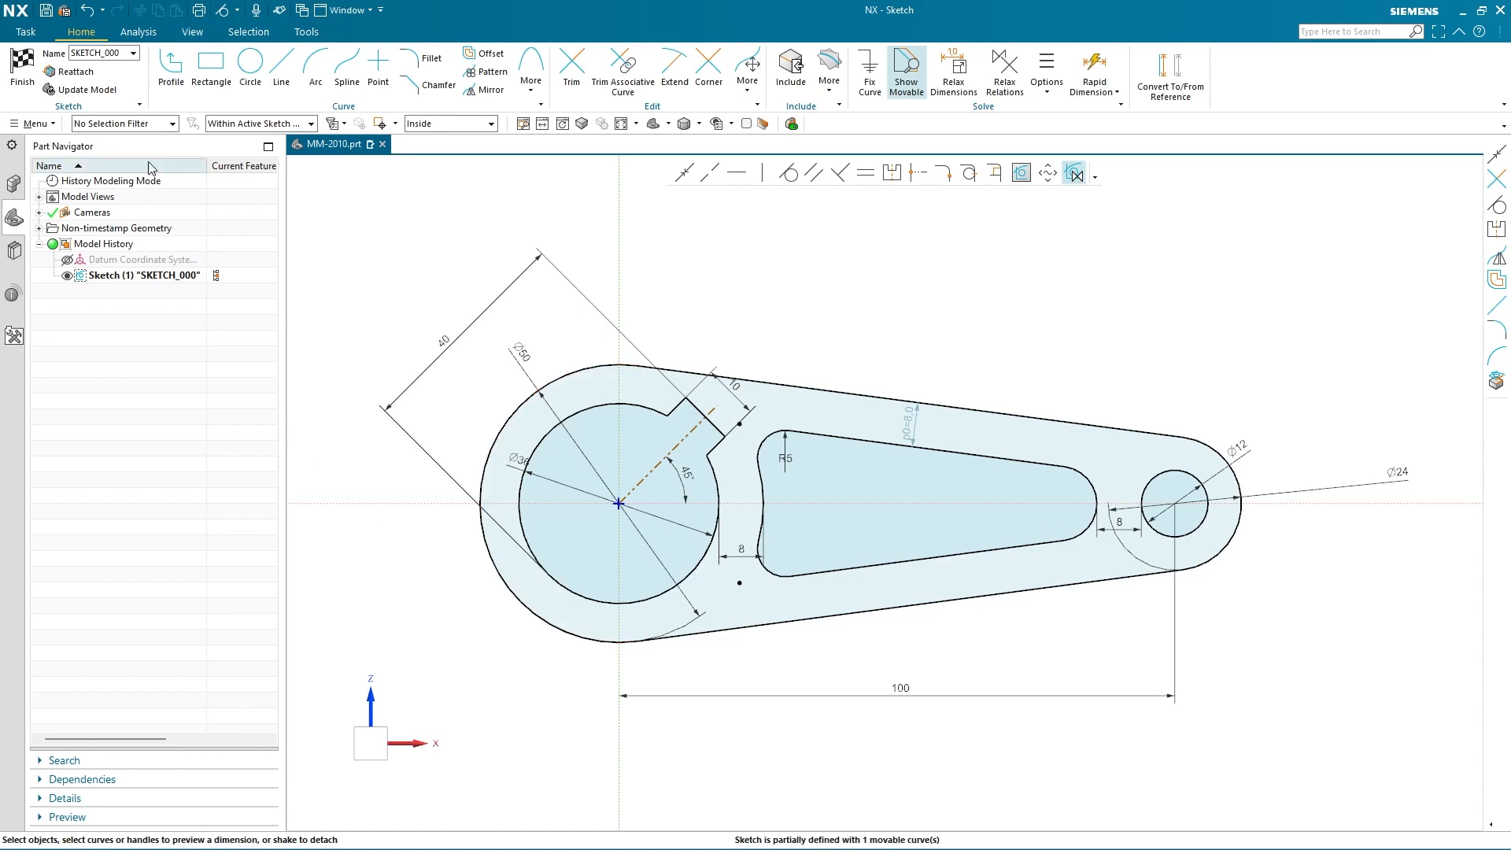
pyautogui.click(24, 69)
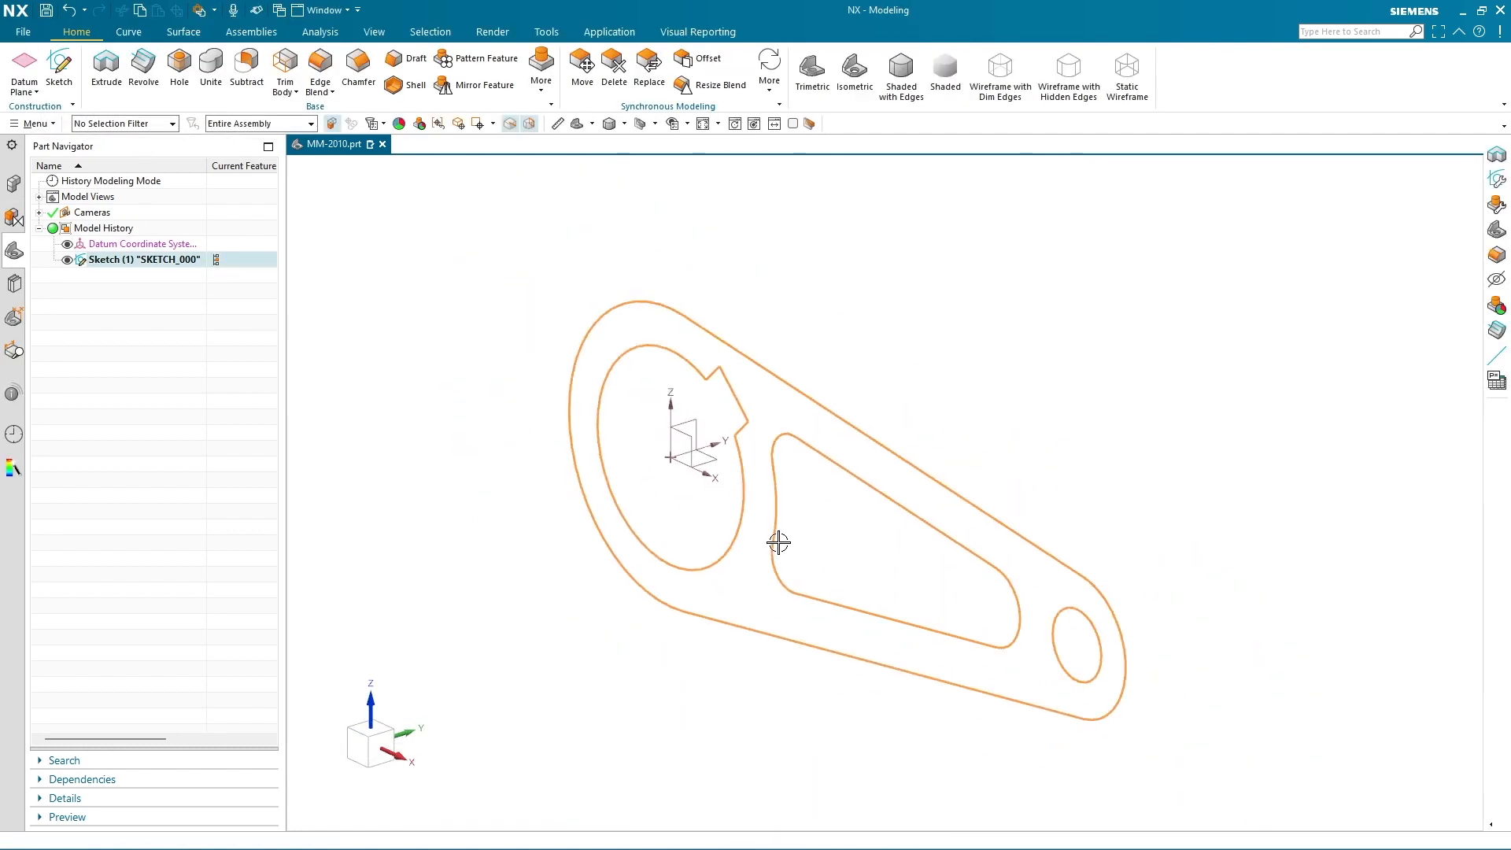
# Step: Extrude the lever sketch symmetrically to a 60 mm width and hide the sketch
pyautogui.click(106, 67)
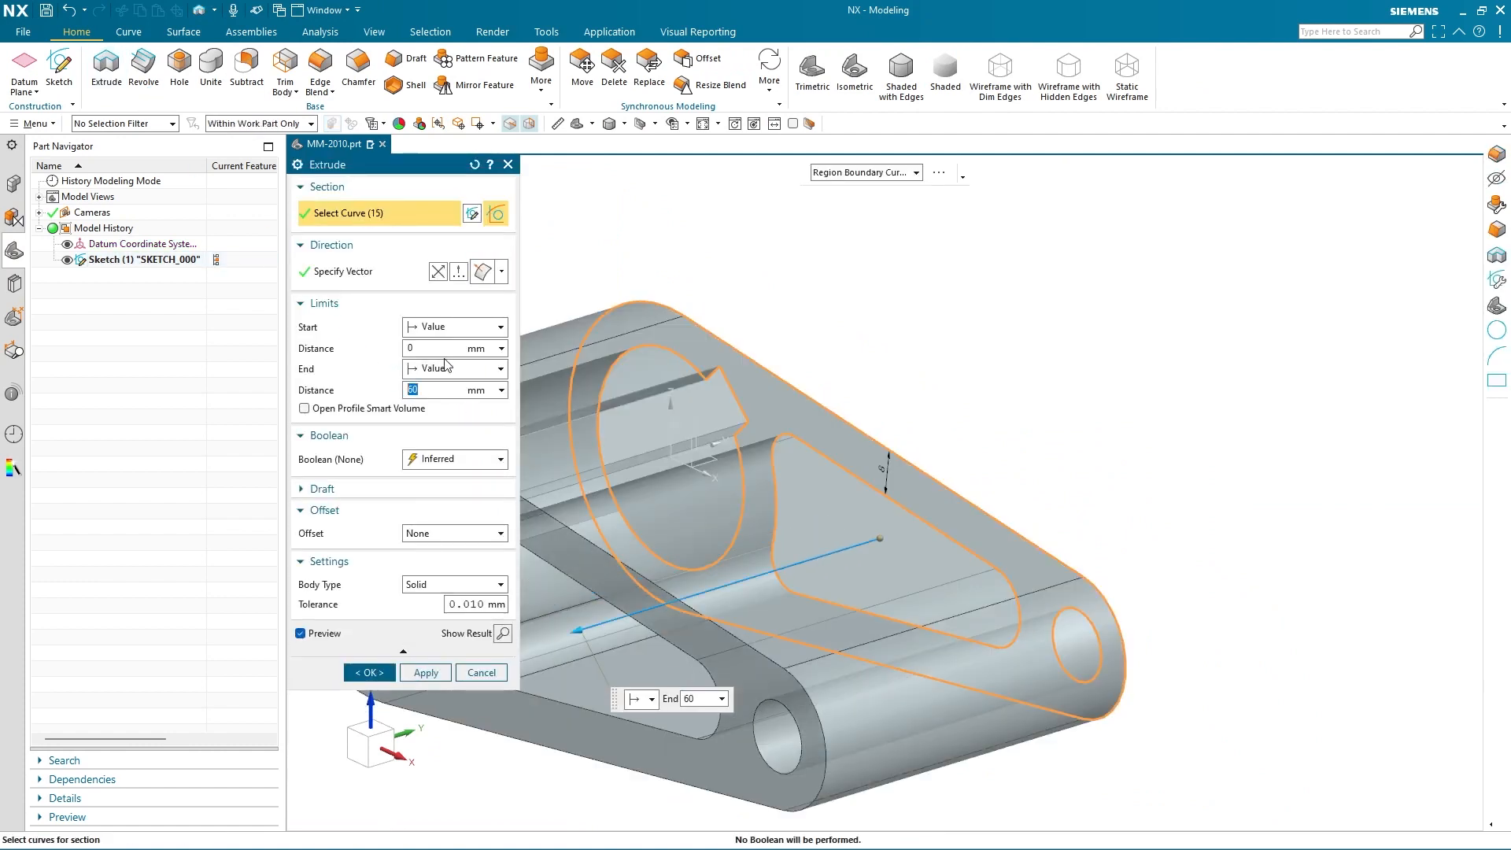
pyautogui.click(450, 368)
pyautogui.click(455, 418)
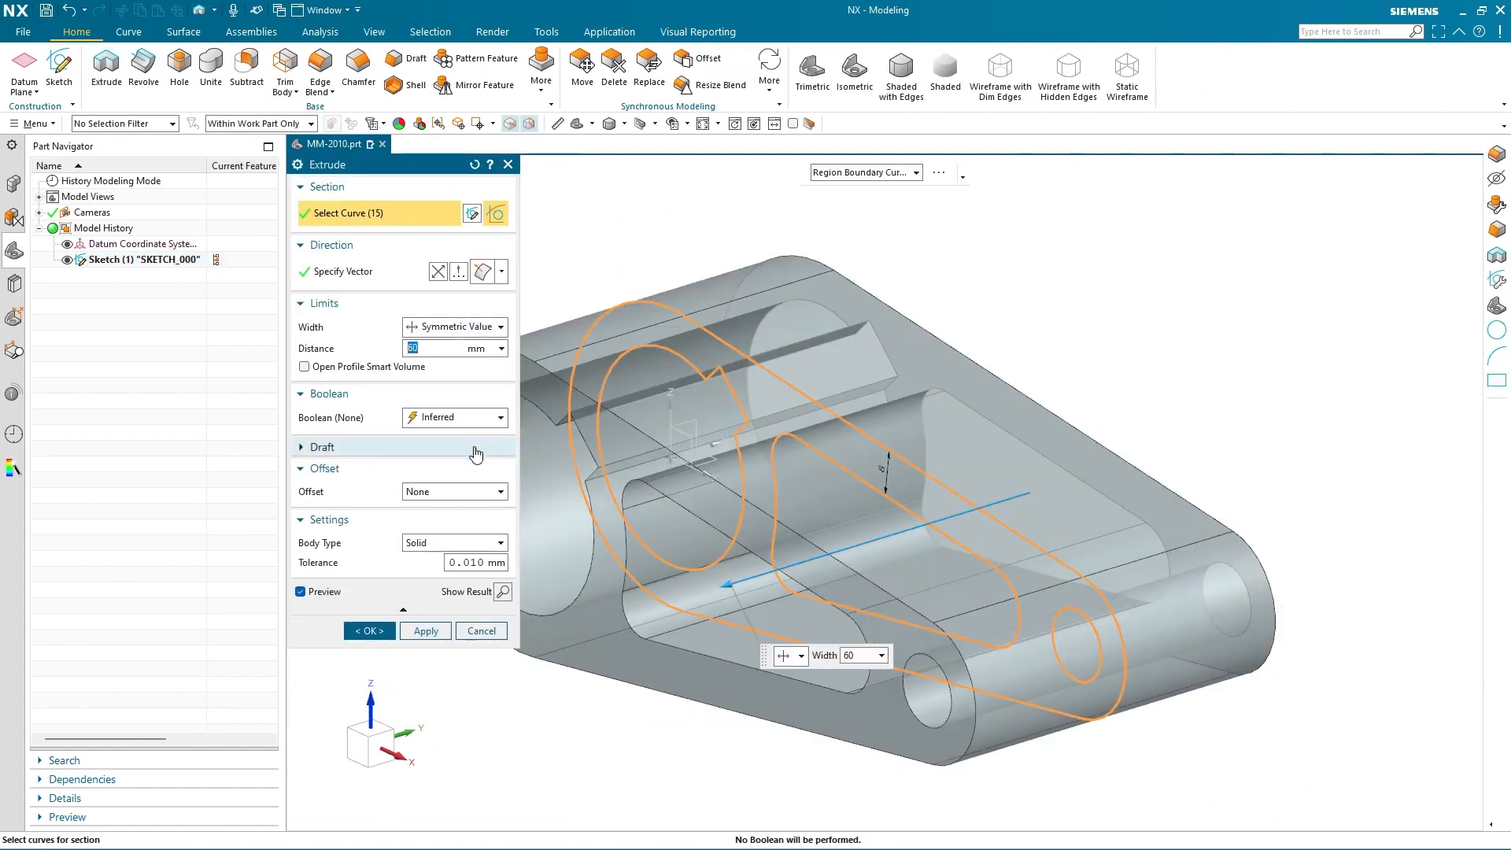
pyautogui.click(393, 630)
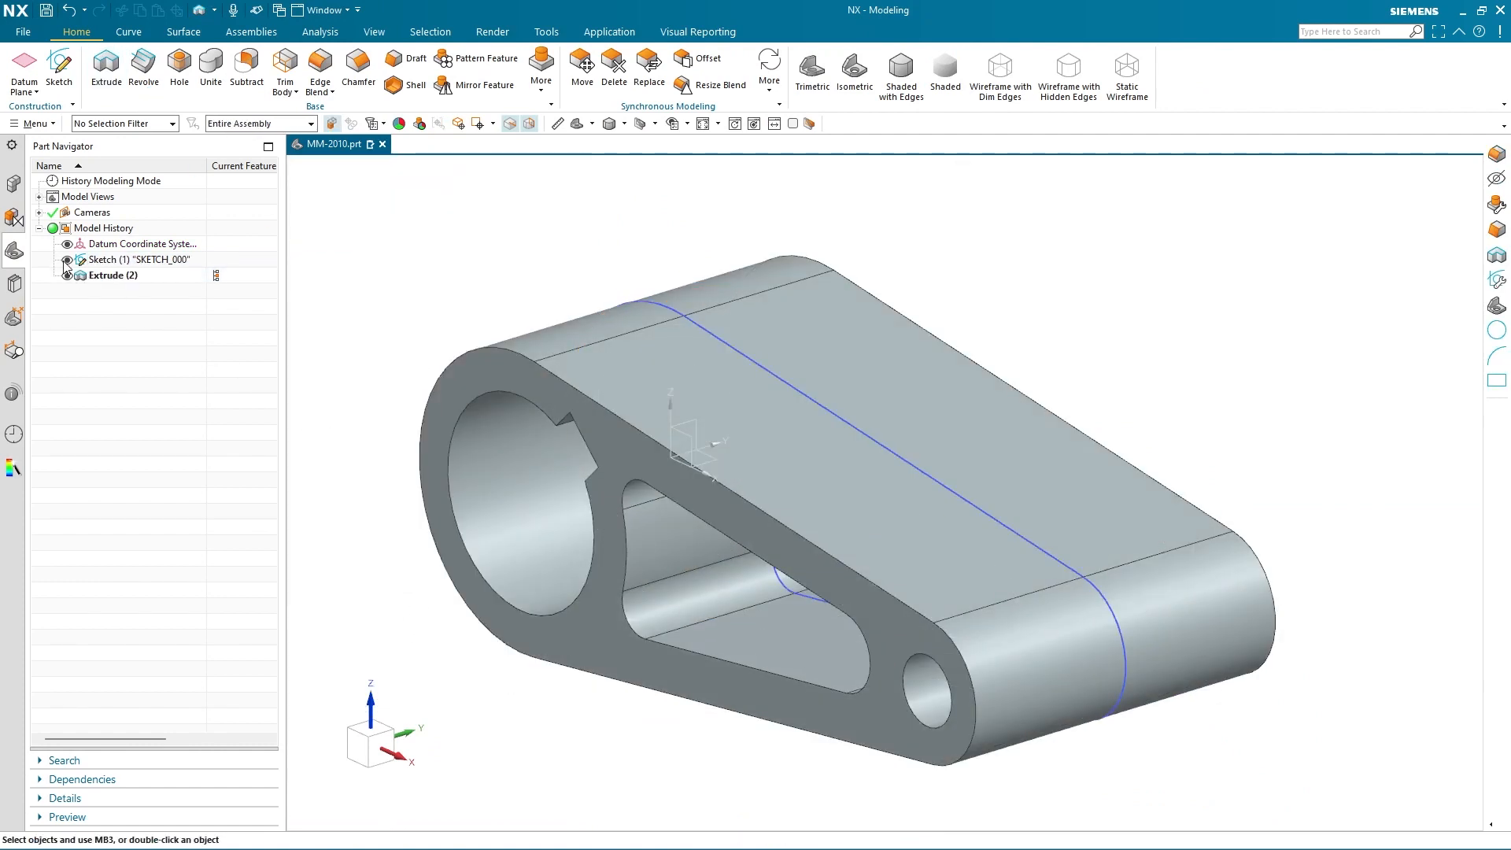
pyautogui.click(67, 260)
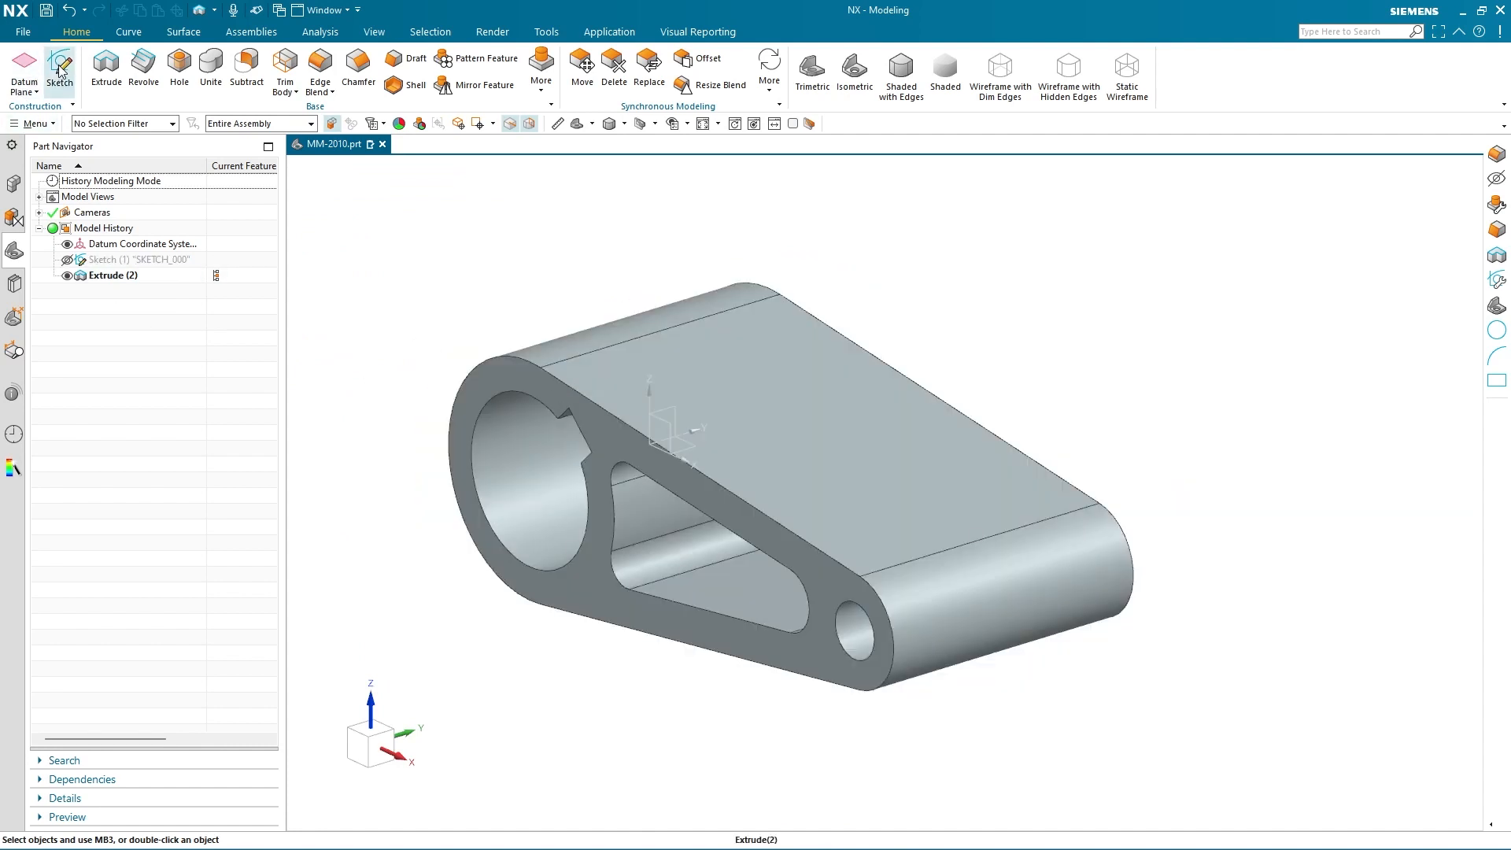
# Step: Create a sketch on the Top plane with the datum Y axis as its horizontal reference
pyautogui.click(61, 71)
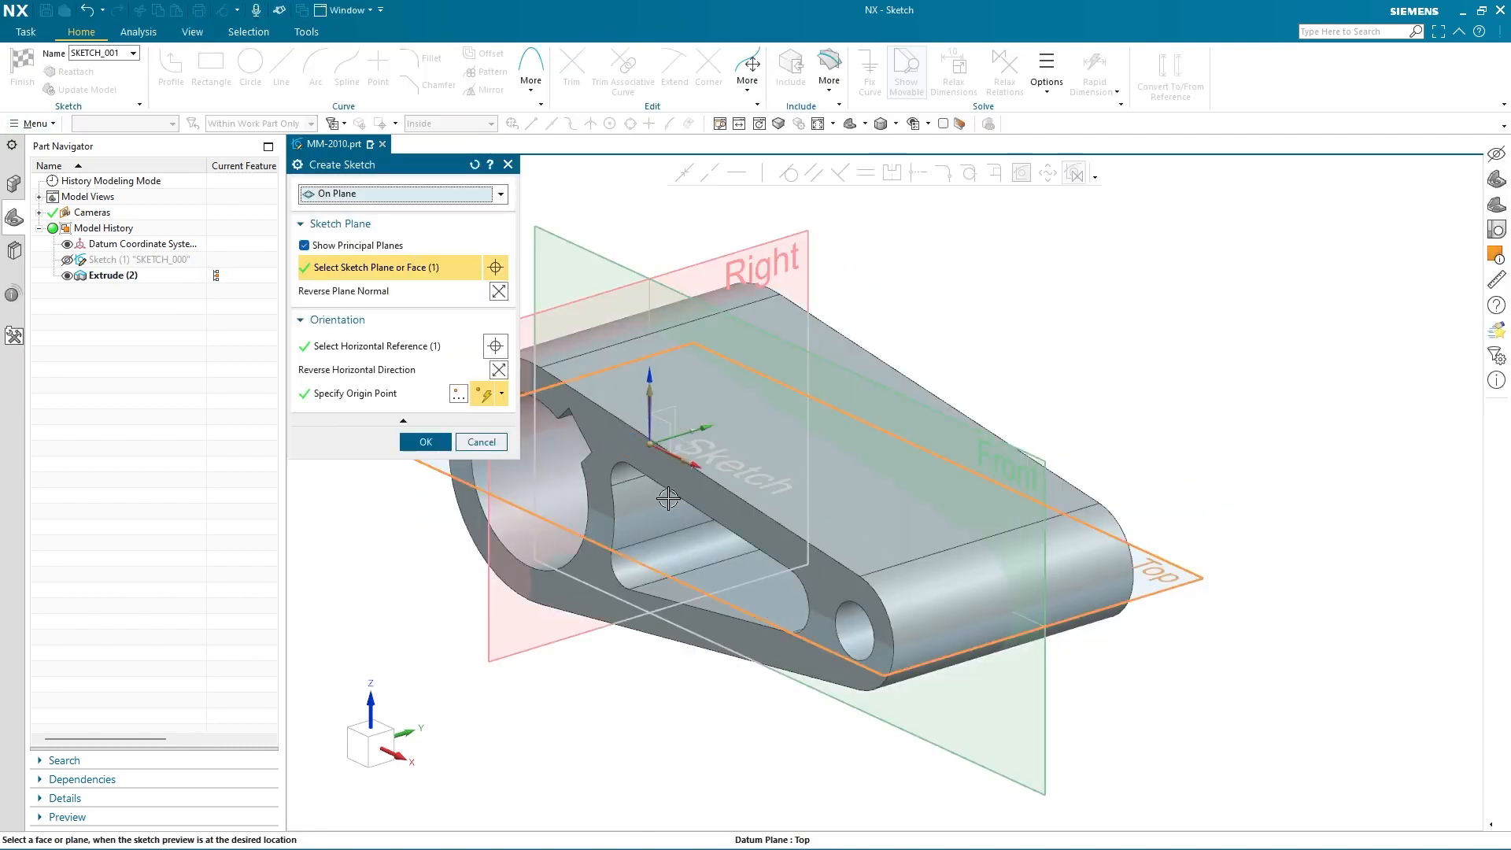
pyautogui.click(376, 347)
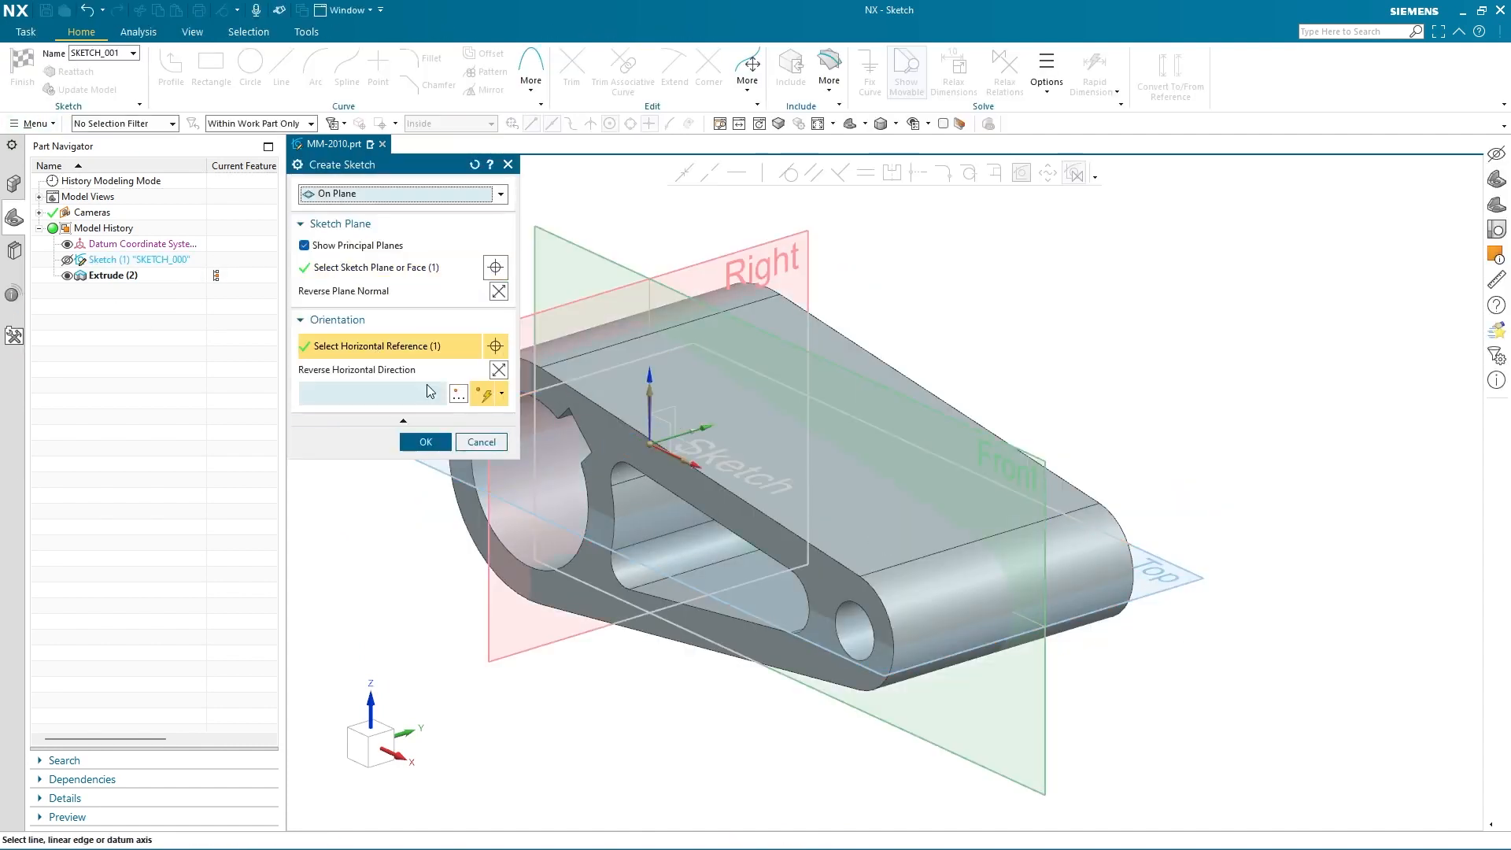
pyautogui.click(679, 433)
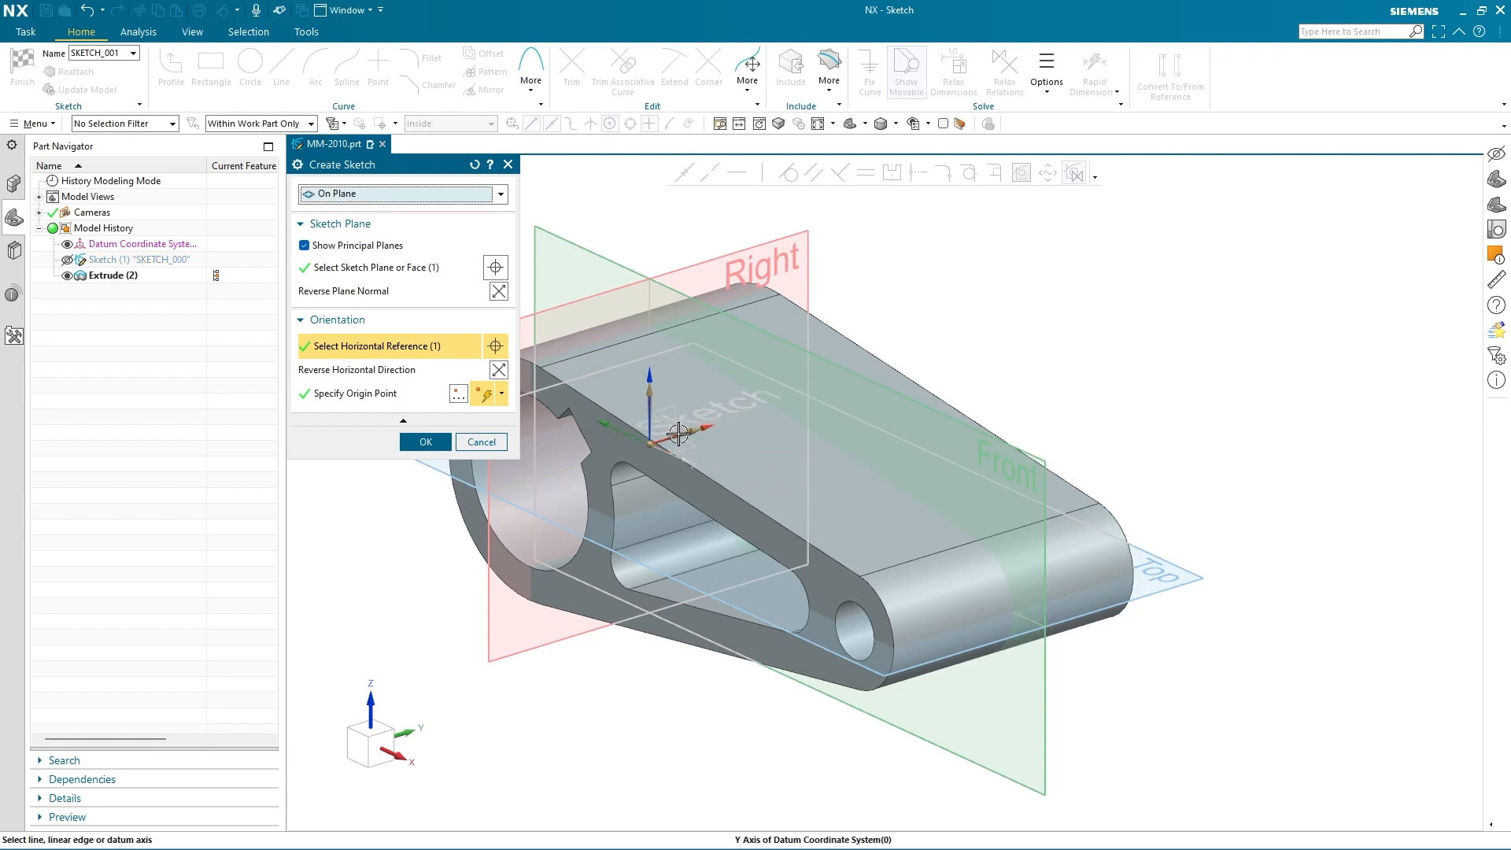
pyautogui.click(427, 443)
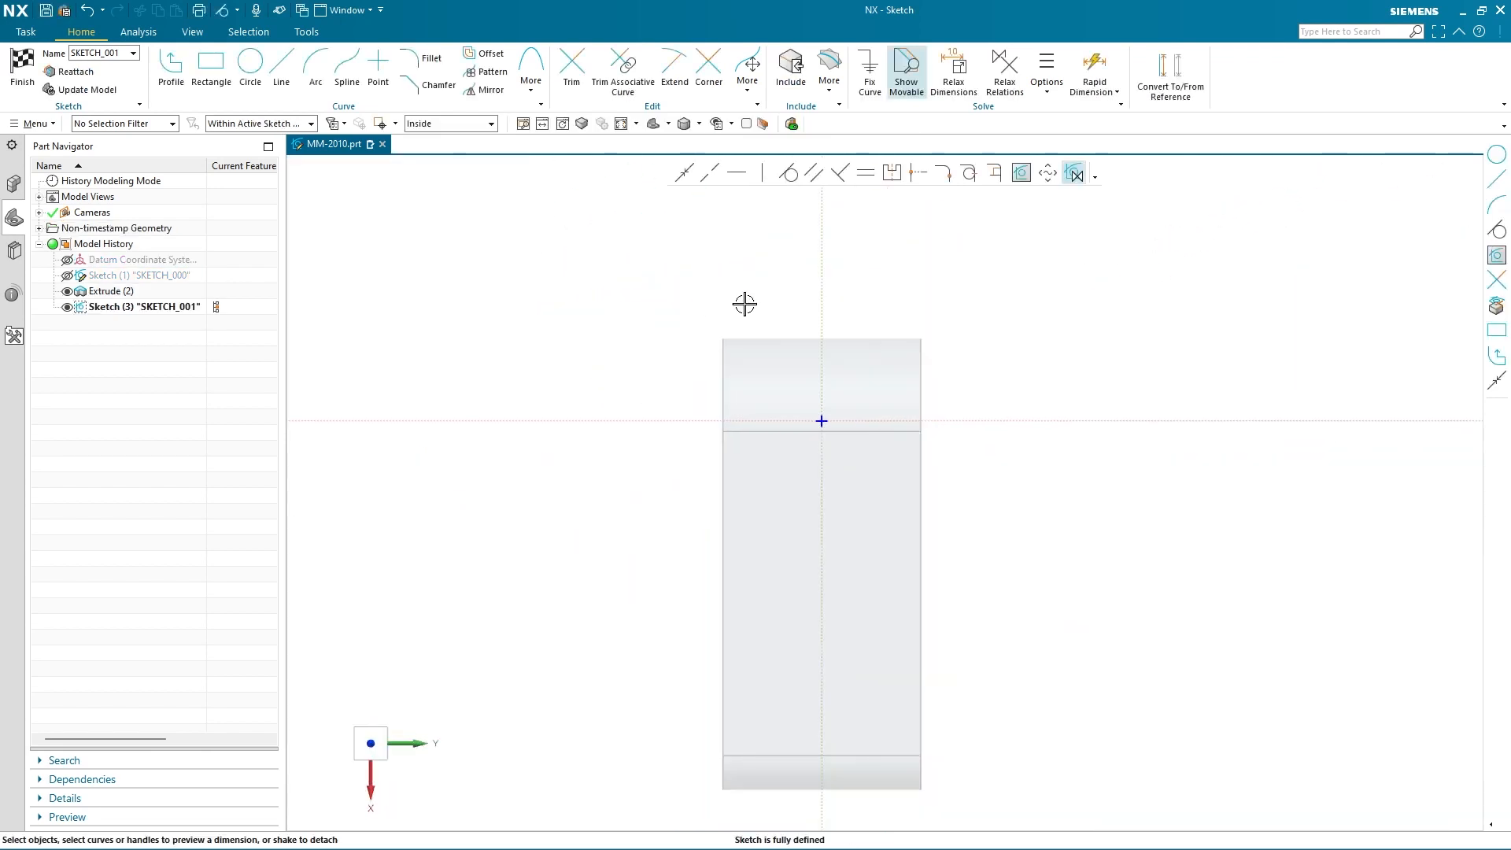
# Step: Add intersection curves where the lever's outer faces cross the sketch plane at both ends, and convert them to reference lines
pyautogui.click(829, 71)
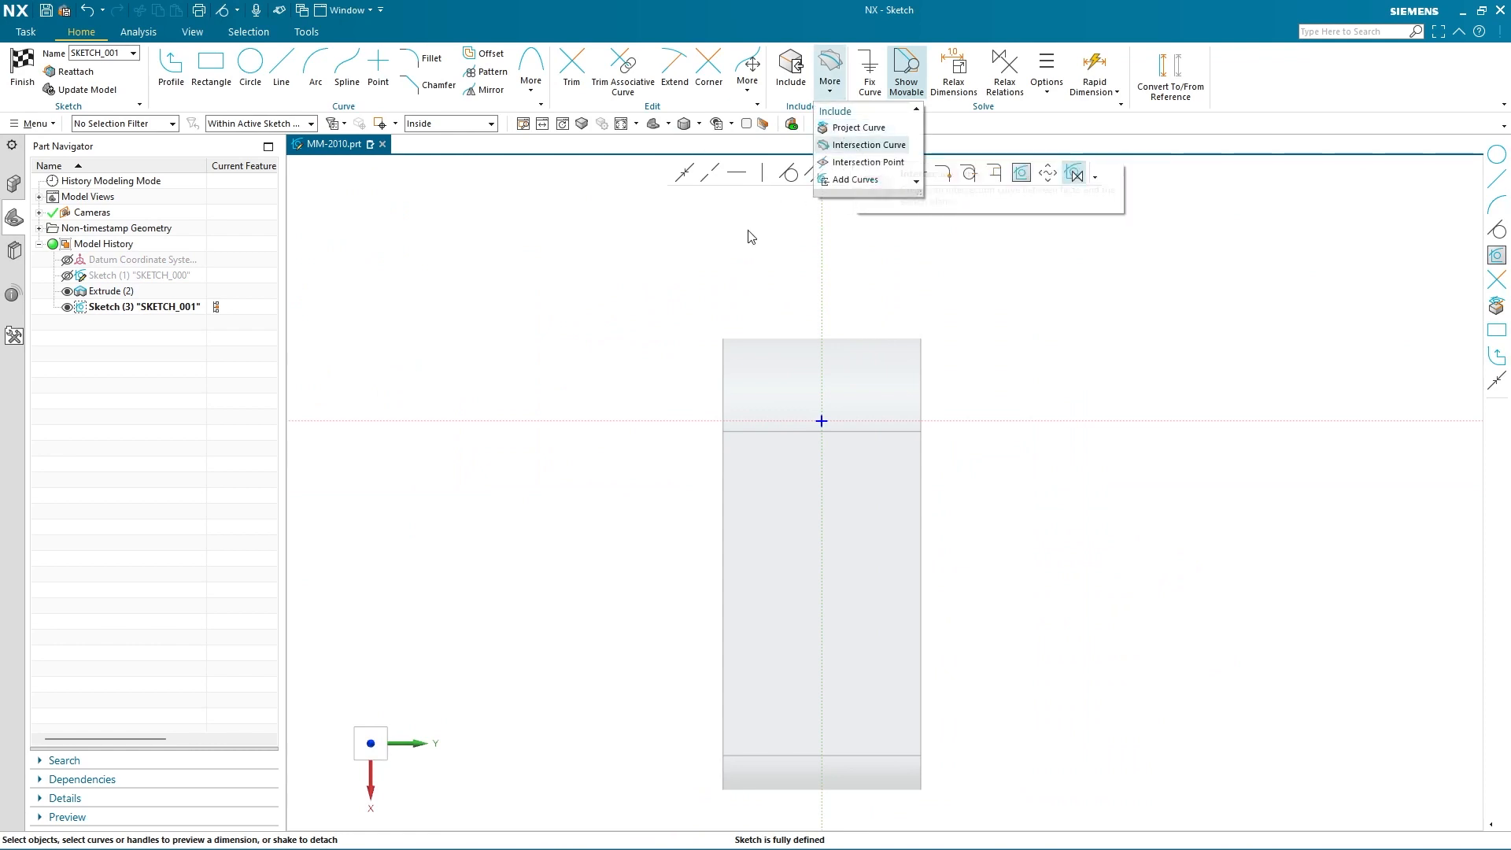
pyautogui.click(856, 144)
pyautogui.click(788, 369)
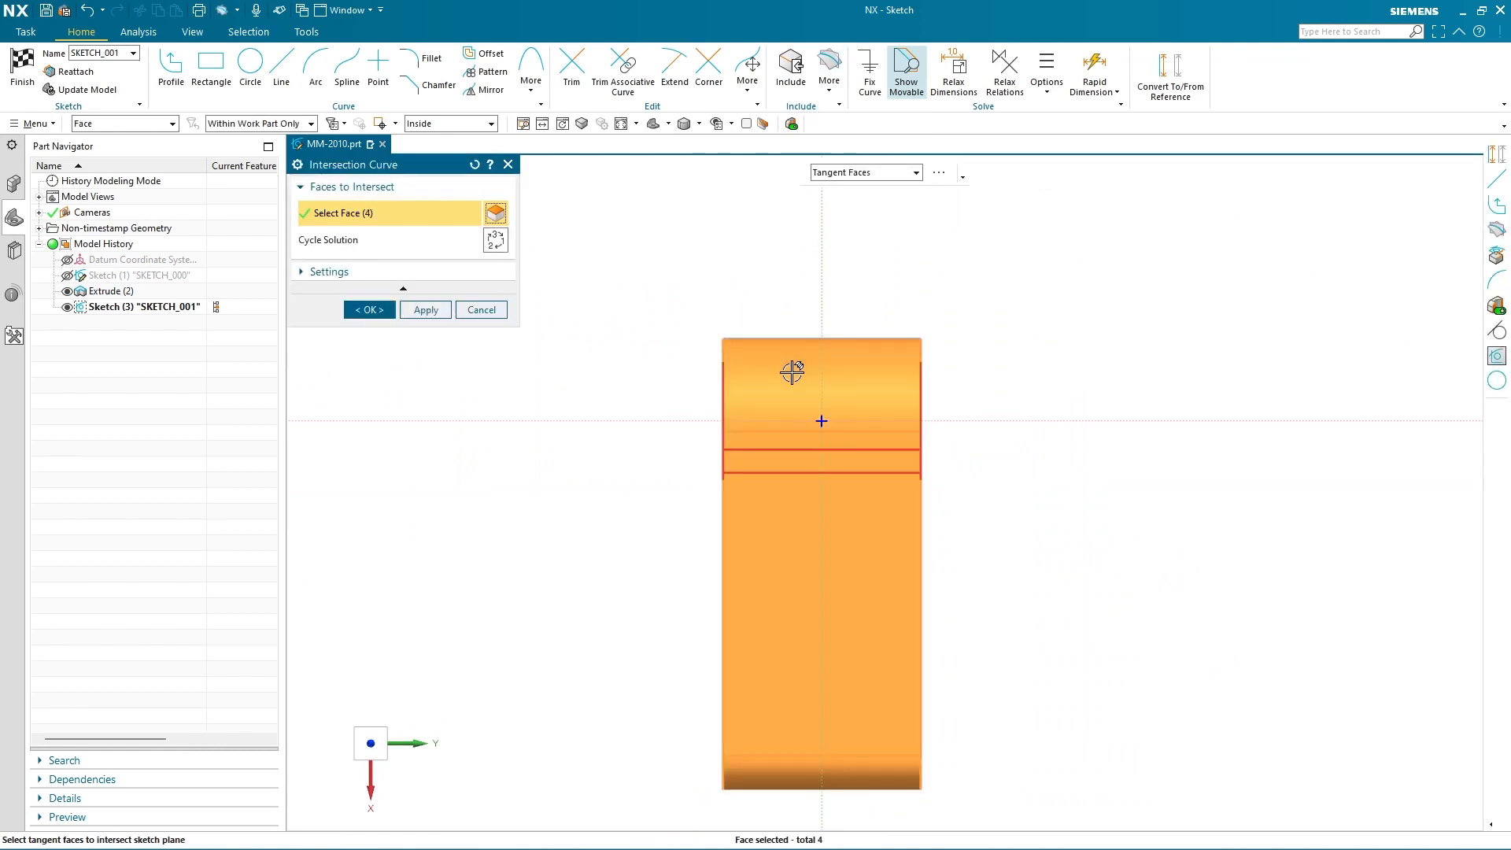
pyautogui.click(426, 310)
pyautogui.click(793, 782)
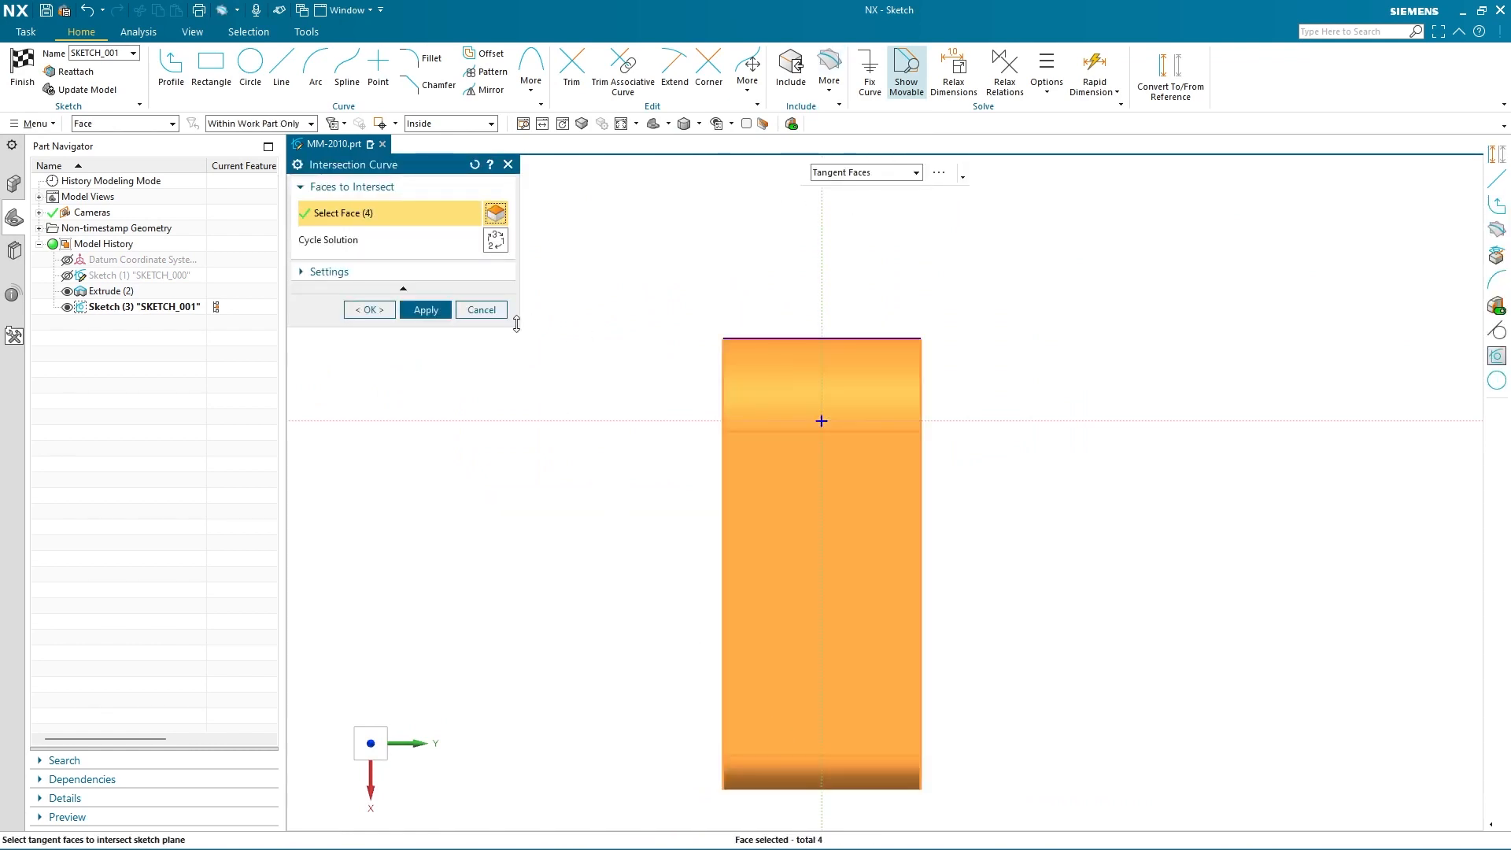
pyautogui.click(369, 309)
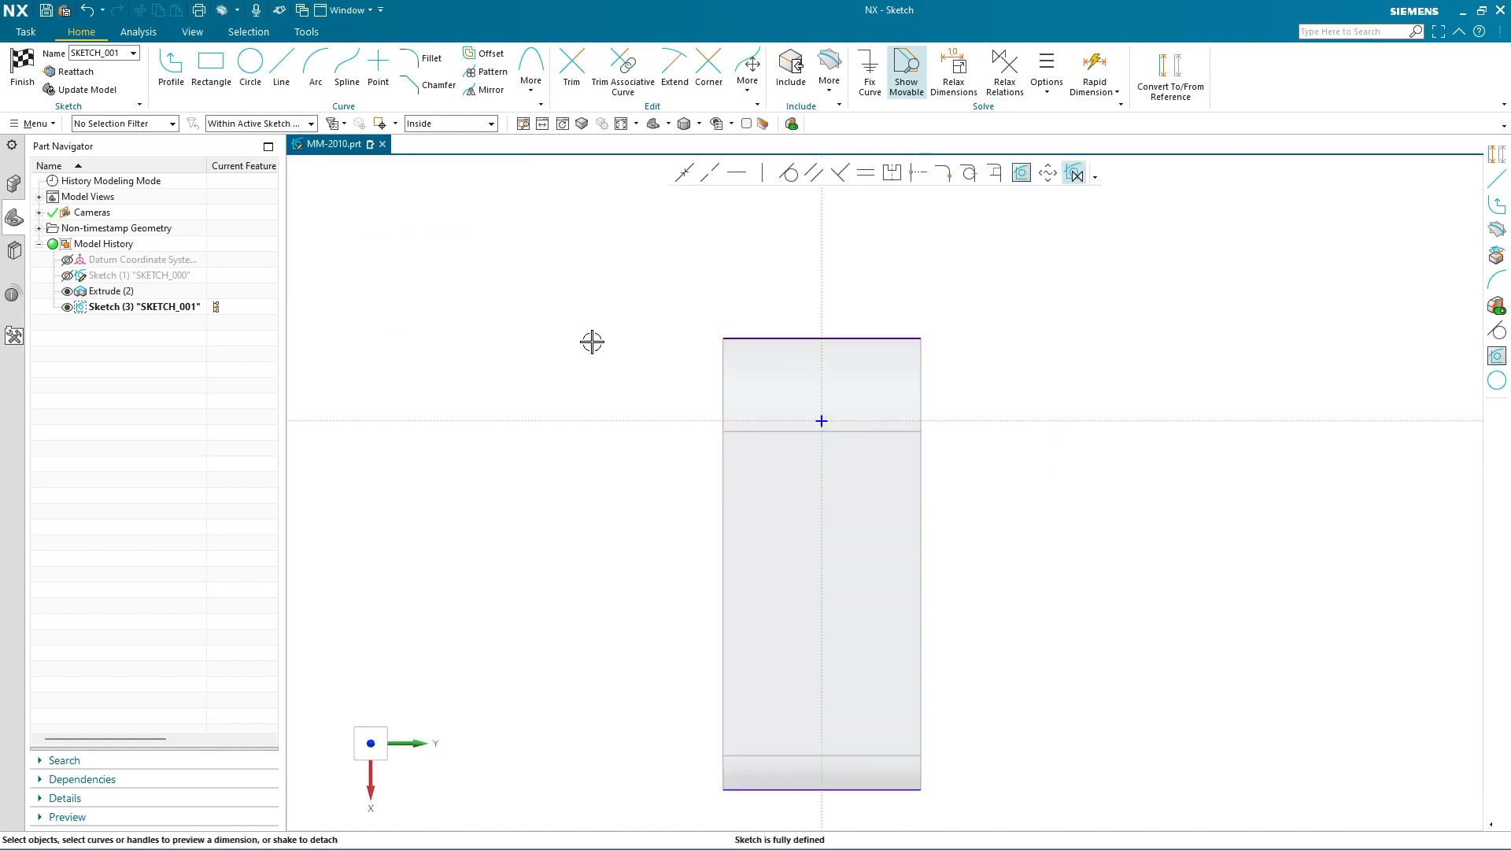
pyautogui.moveTo(594, 334); pyautogui.dragTo(1170, 466)
pyautogui.click(1178, 89)
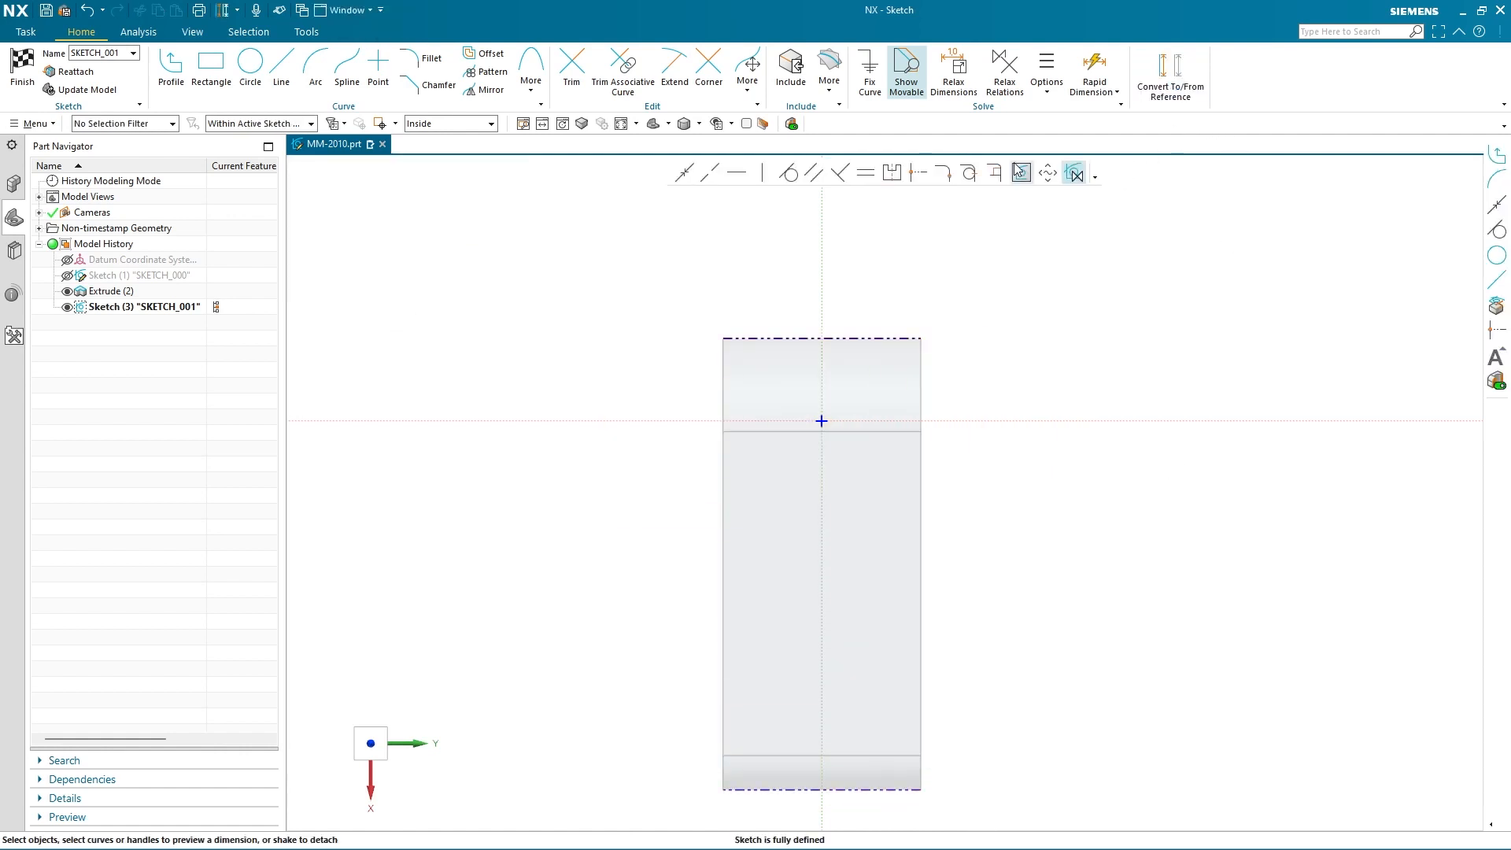
# Step: Sketch the outer fork profile: side edges about 52 mm long, sloped shoulders, and a stem about 20 mm wide toward the ring end
pyautogui.keyDown('shift'); pyautogui.moveTo(833, 530); pyautogui.dragTo(837, 446, button='middle'); pyautogui.keyUp('shift')
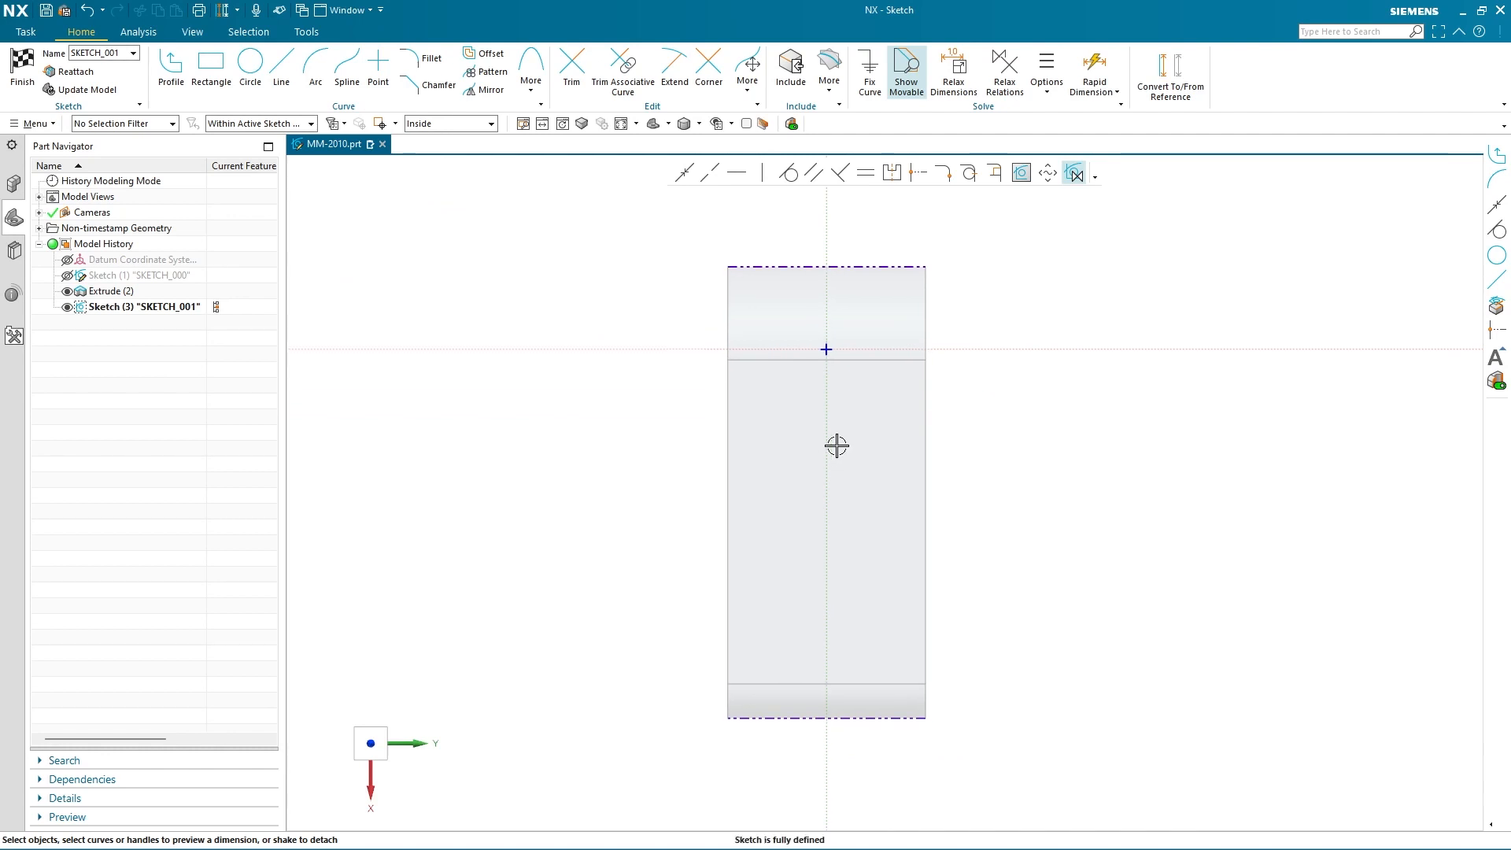
pyautogui.scroll(-1, 848, 435)
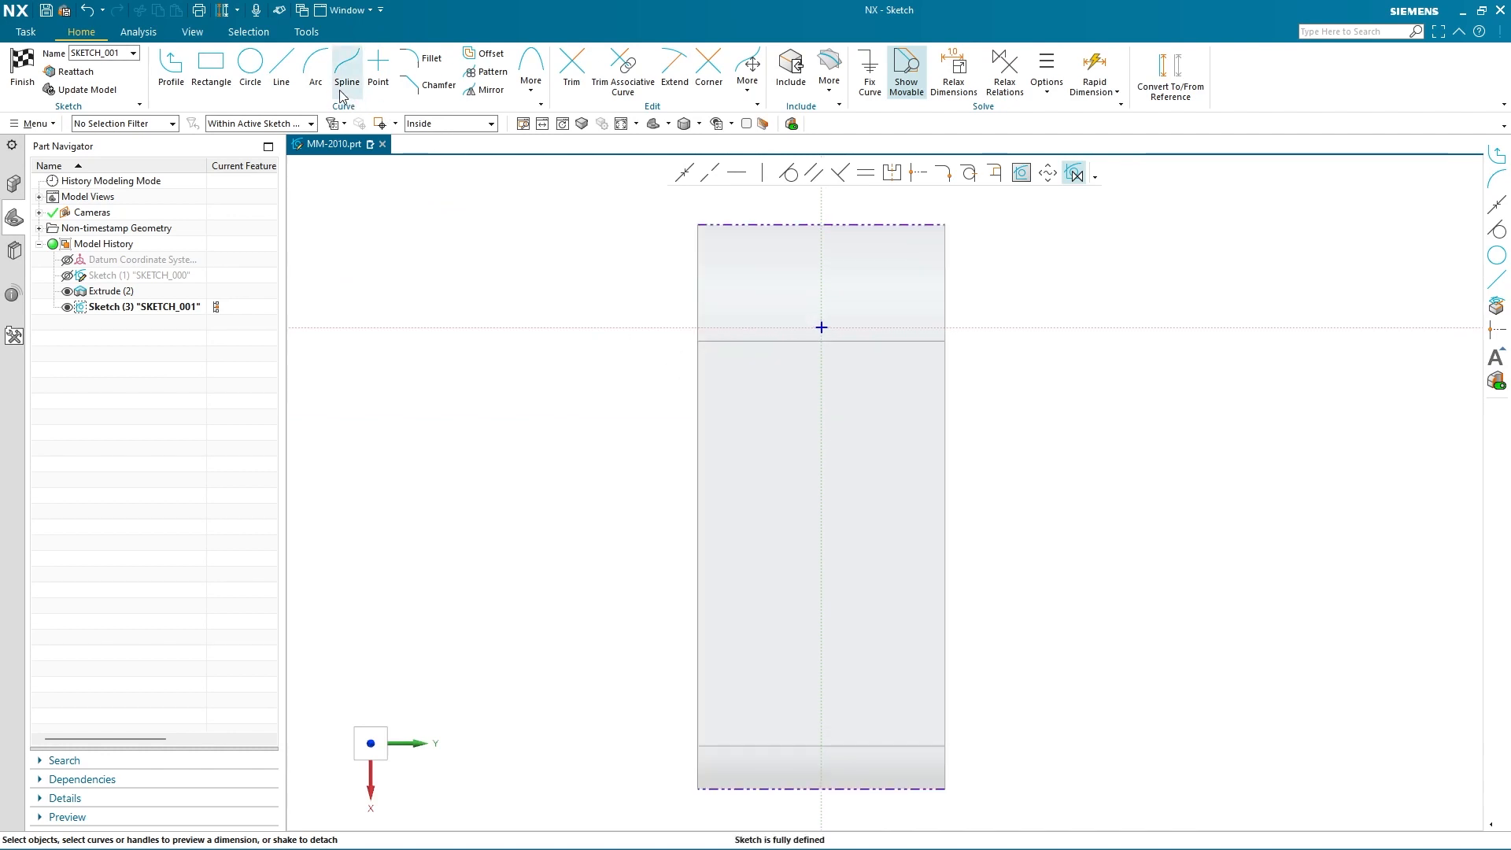
pyautogui.click(171, 67)
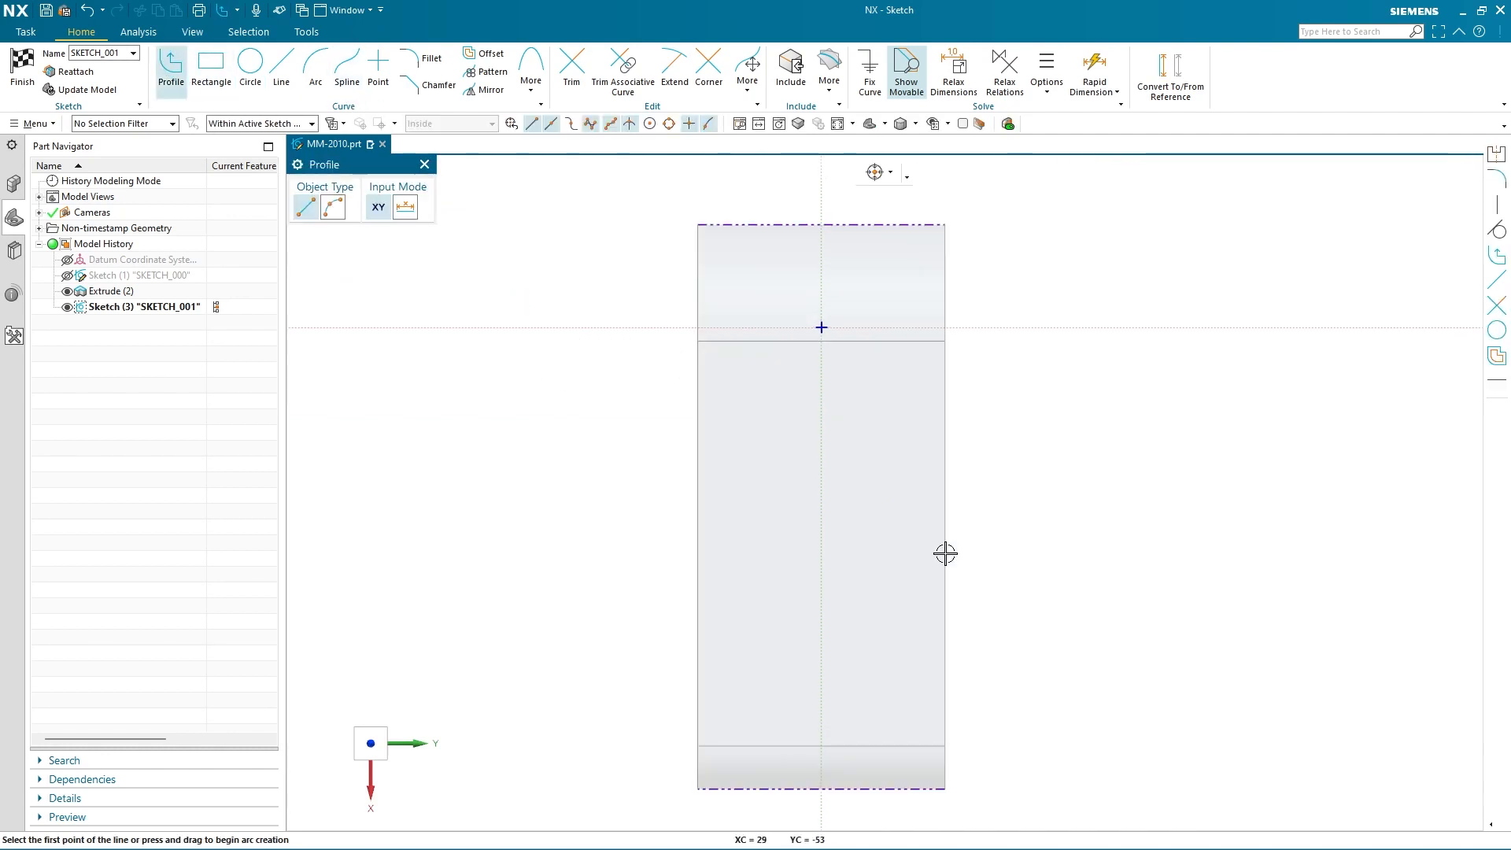
pyautogui.click(945, 788)
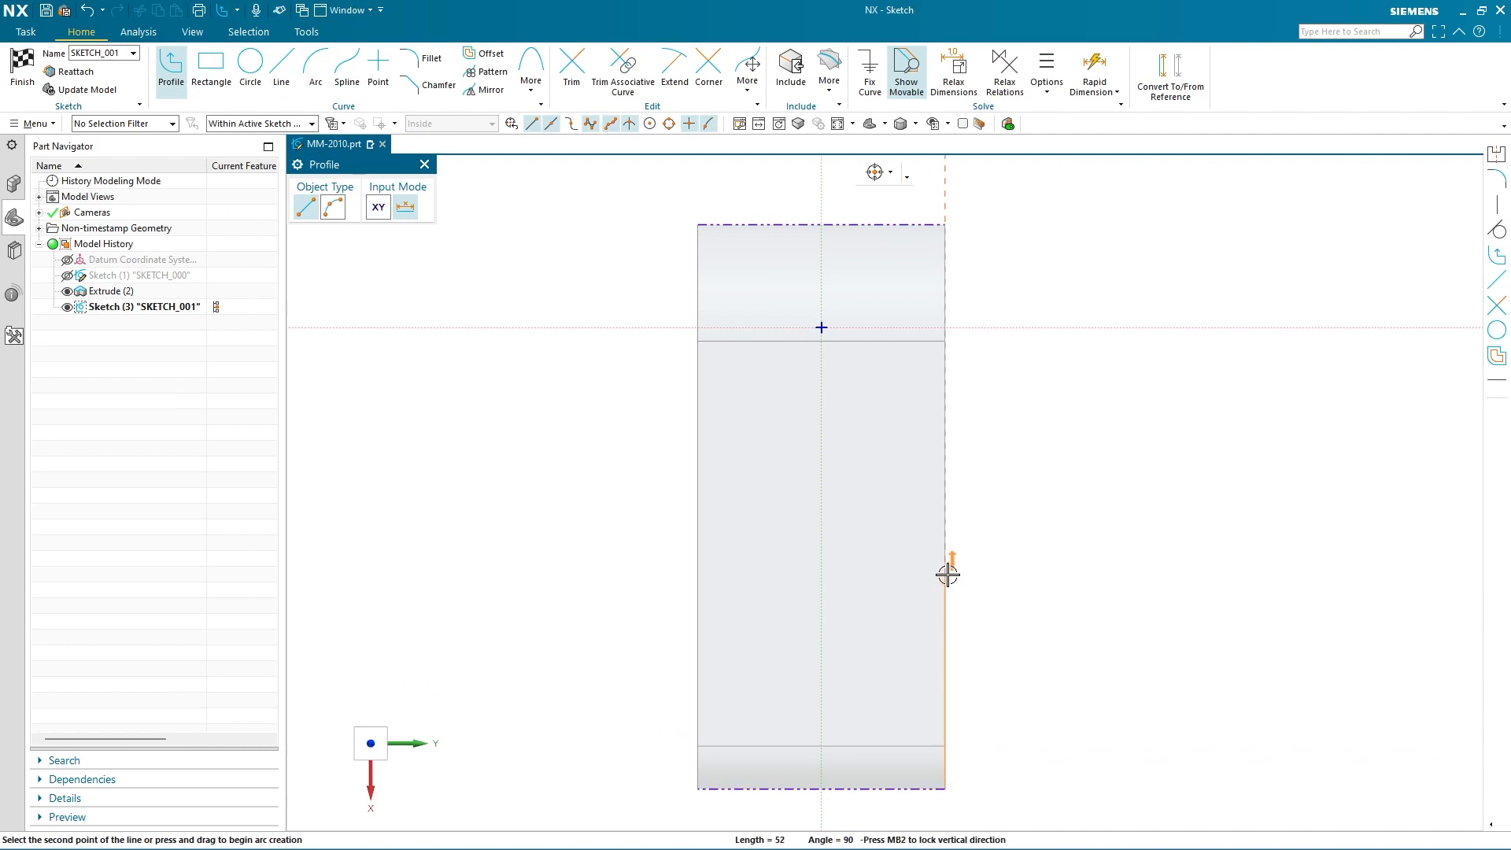
pyautogui.click(947, 575)
pyautogui.click(867, 522)
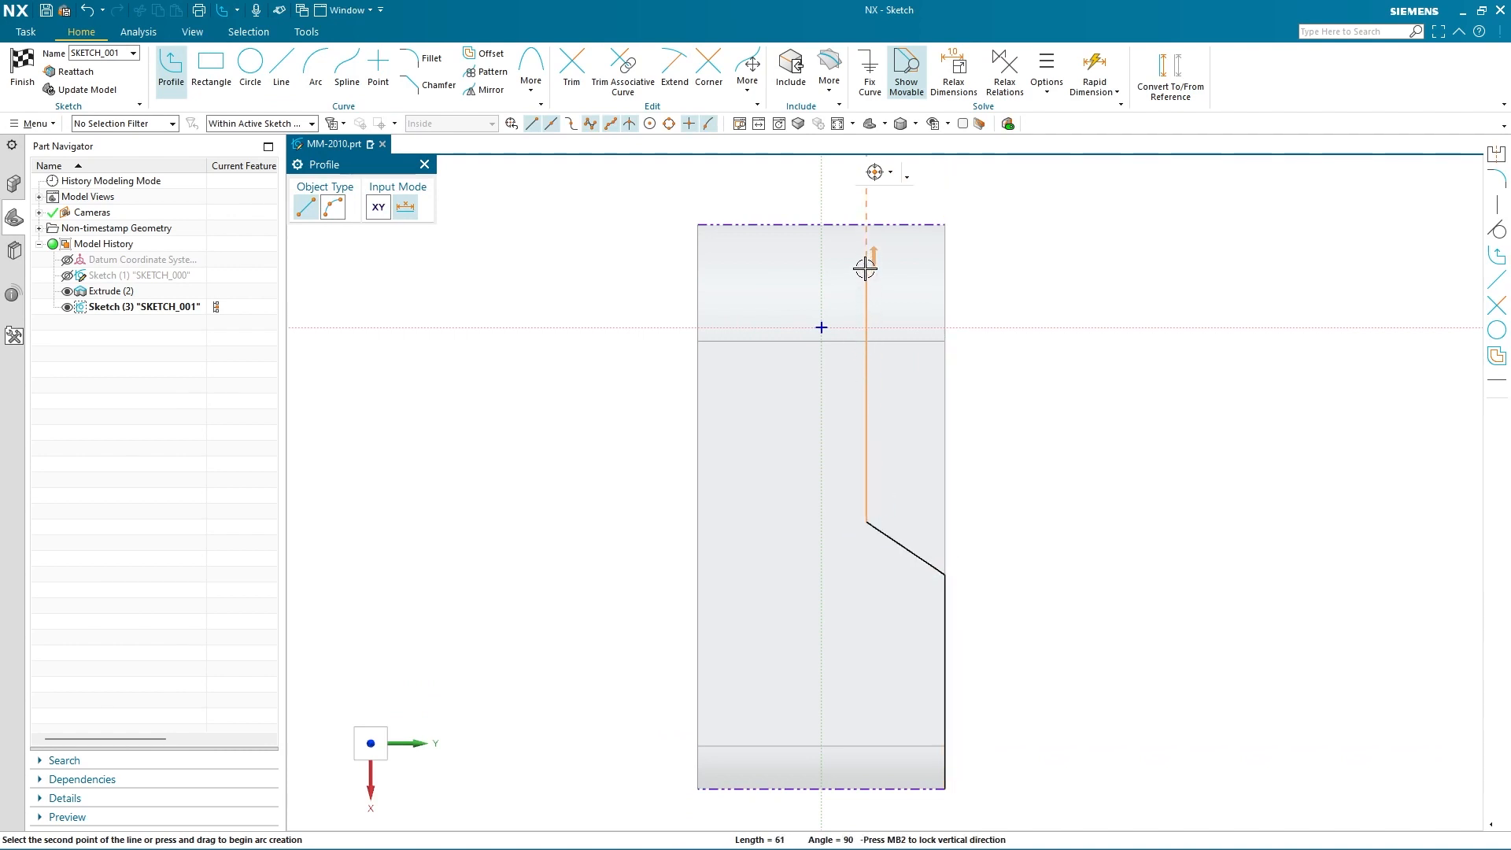
pyautogui.click(867, 234)
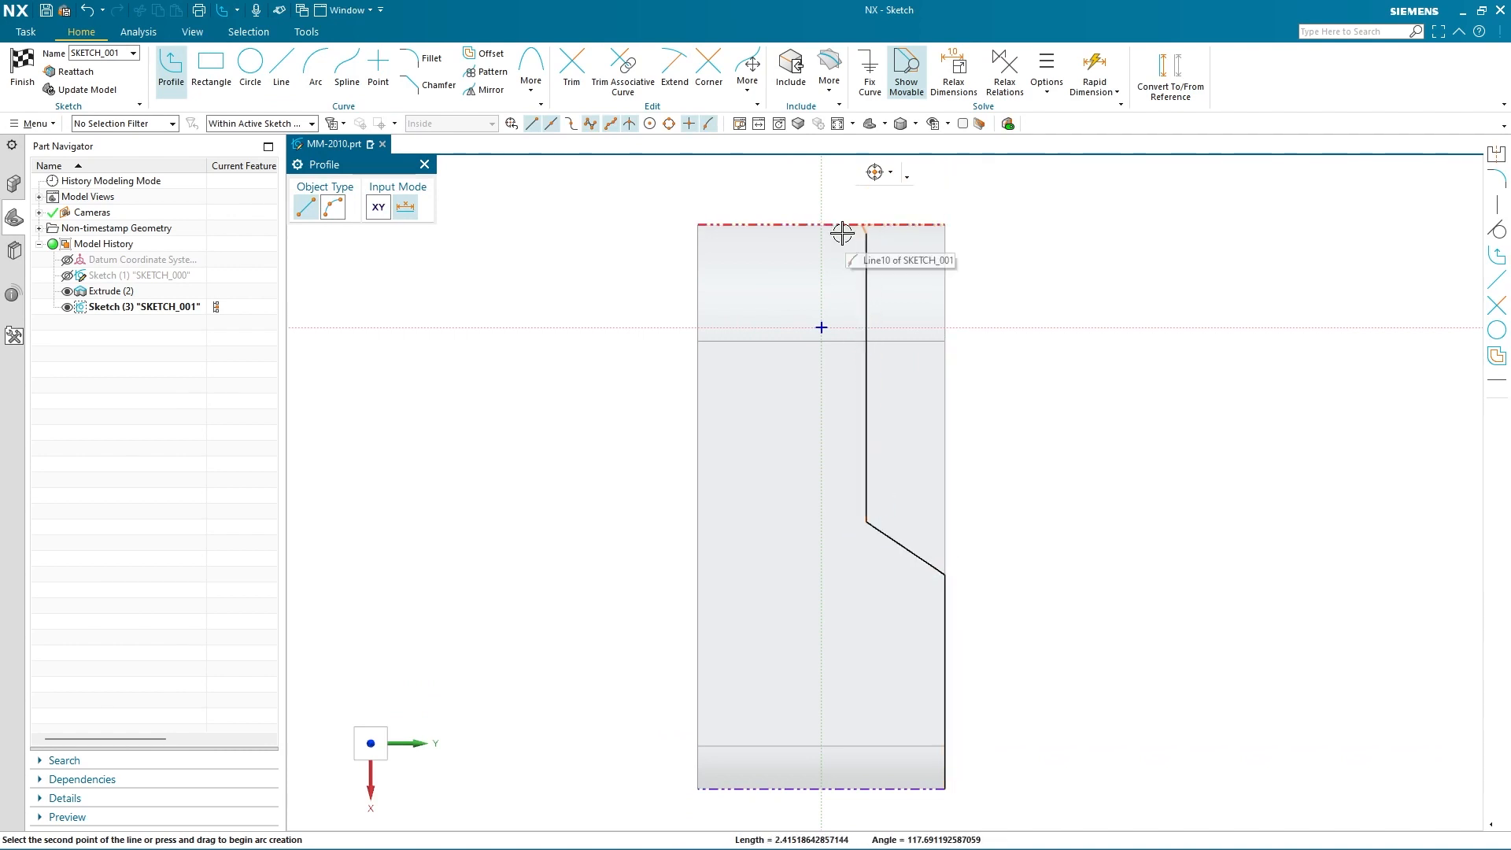
pyautogui.click(786, 234)
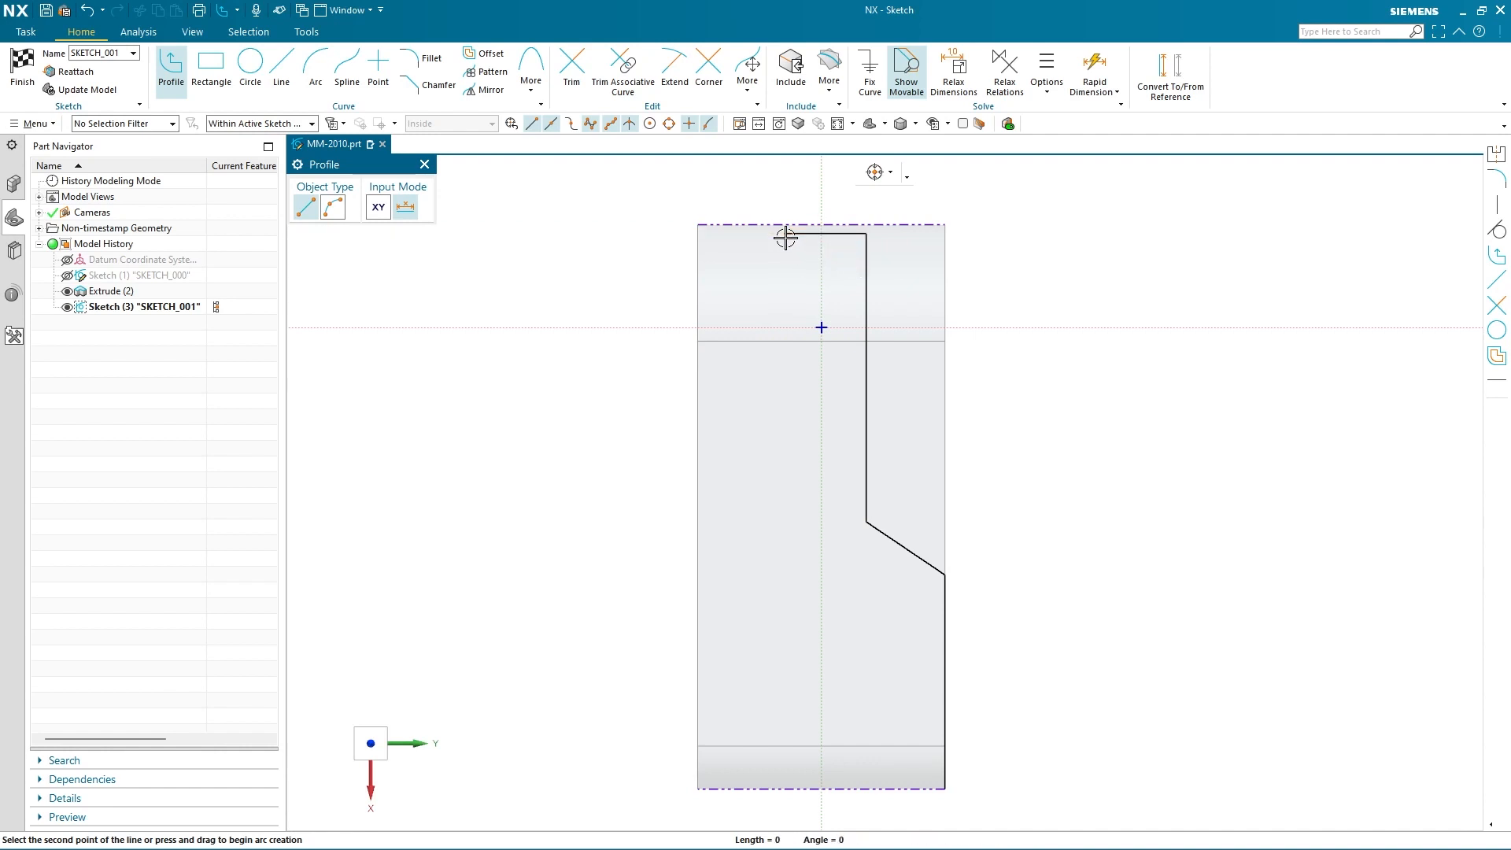
pyautogui.click(791, 520)
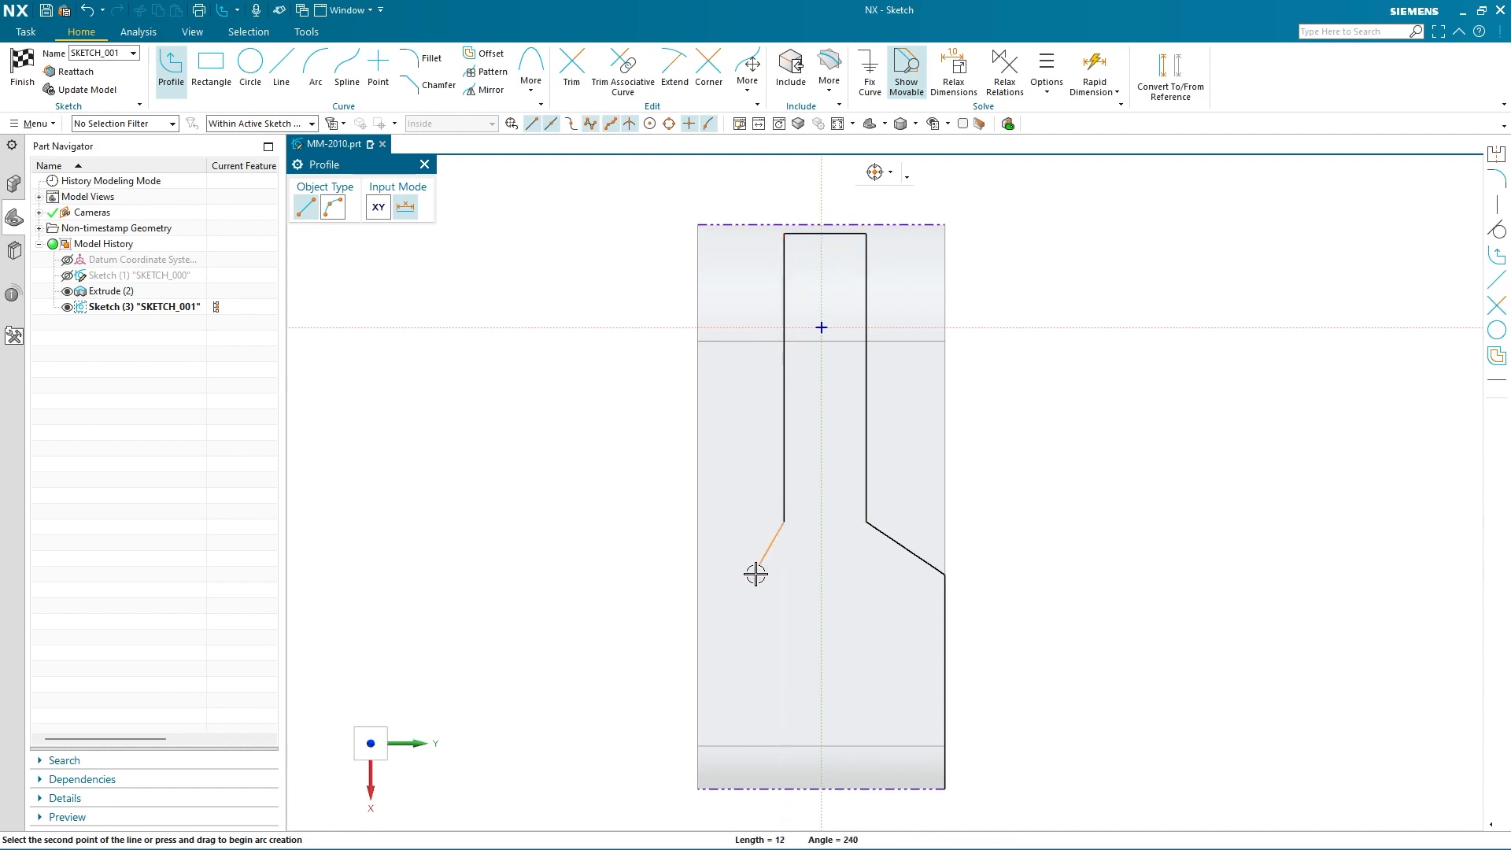
pyautogui.click(697, 576)
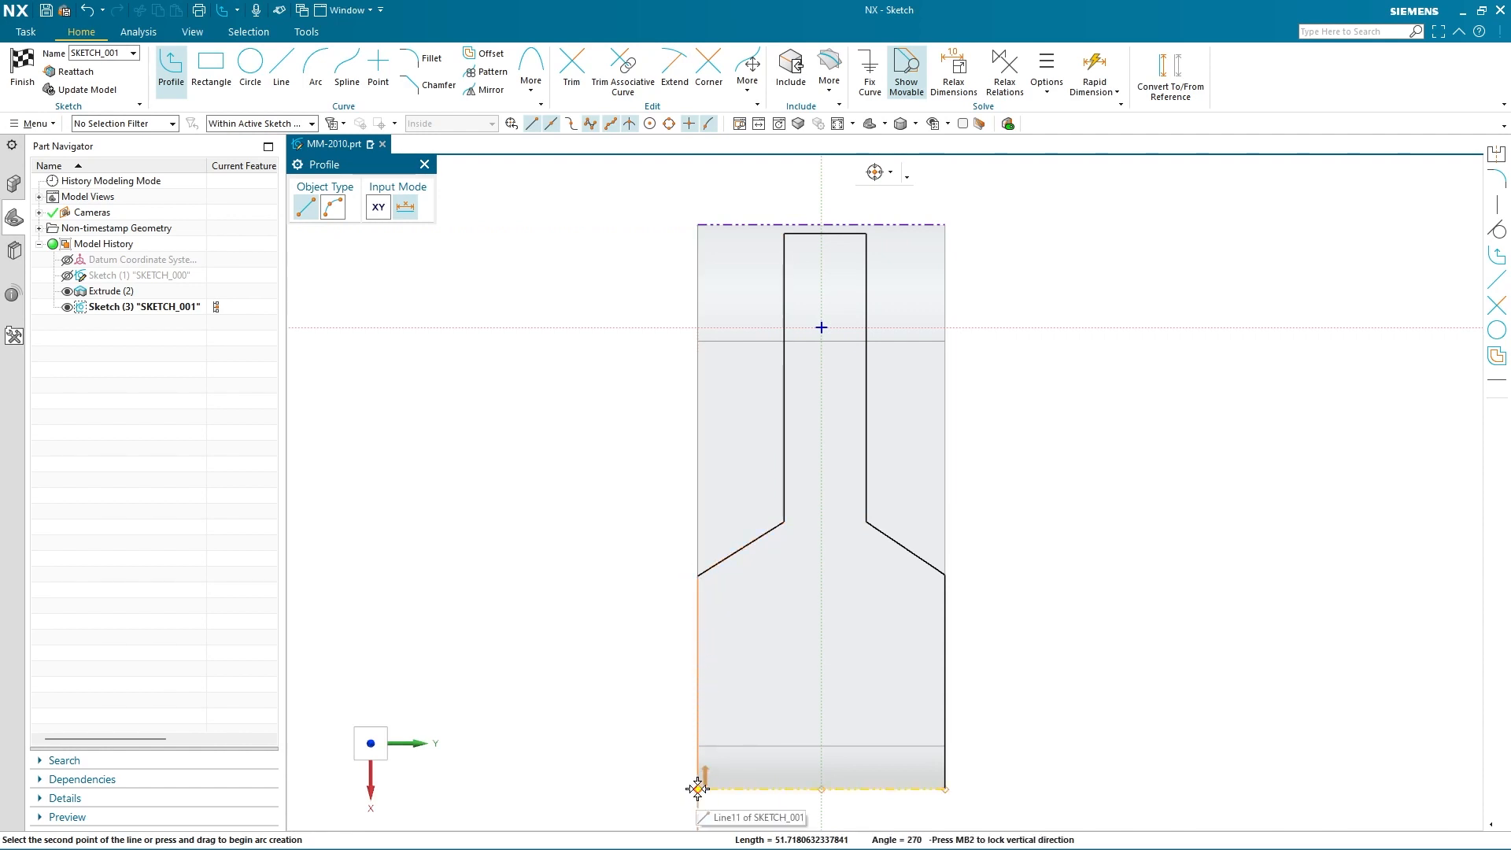
pyautogui.click(698, 789)
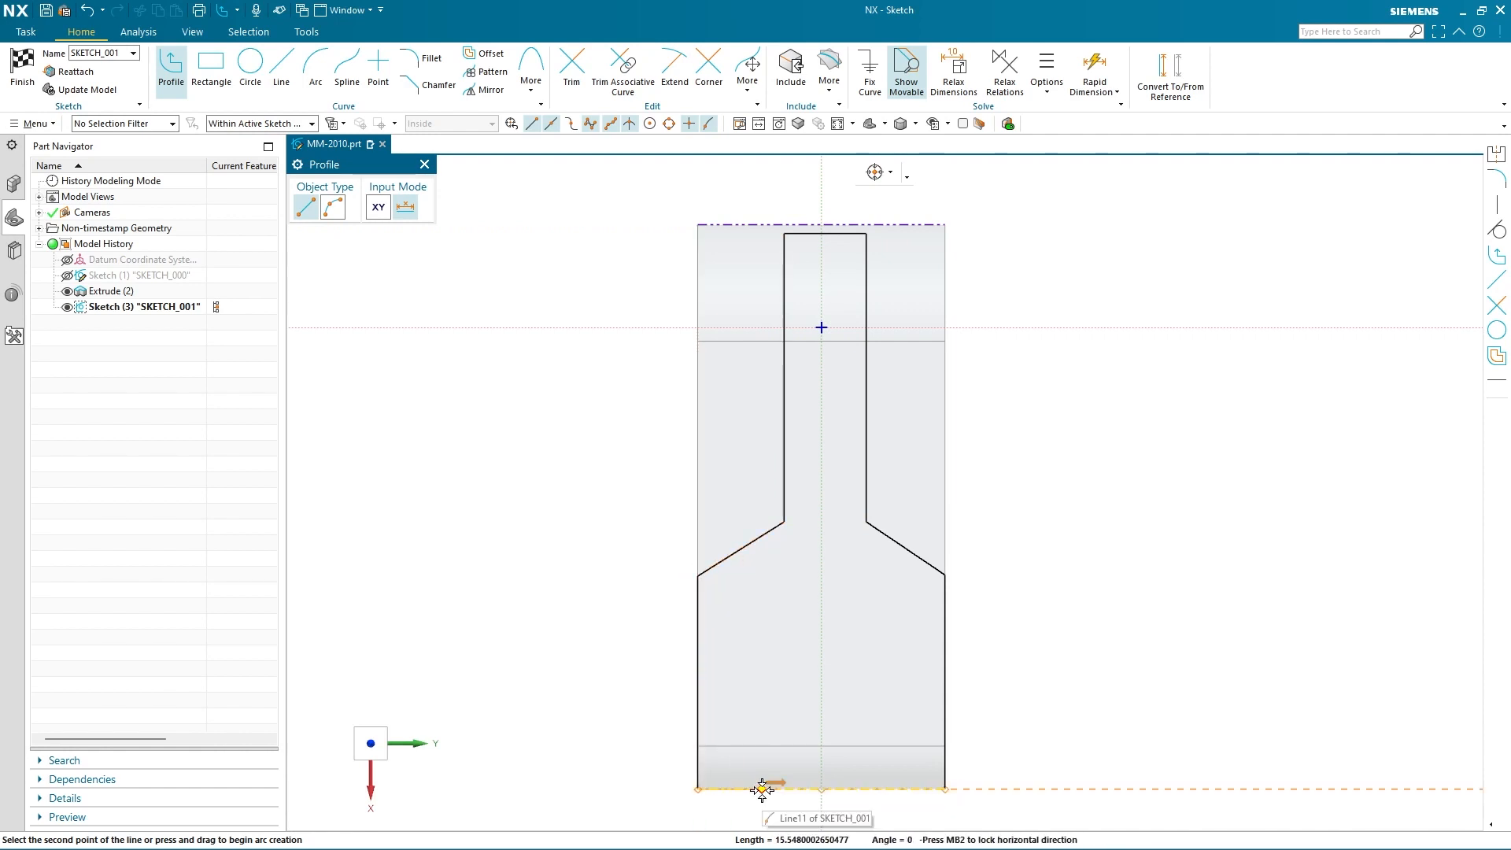
# Step: Close the profile around a peaked slot about 27 mm wide, with its apex on the sketch's vertical axis
pyautogui.click(762, 789)
pyautogui.click(762, 628)
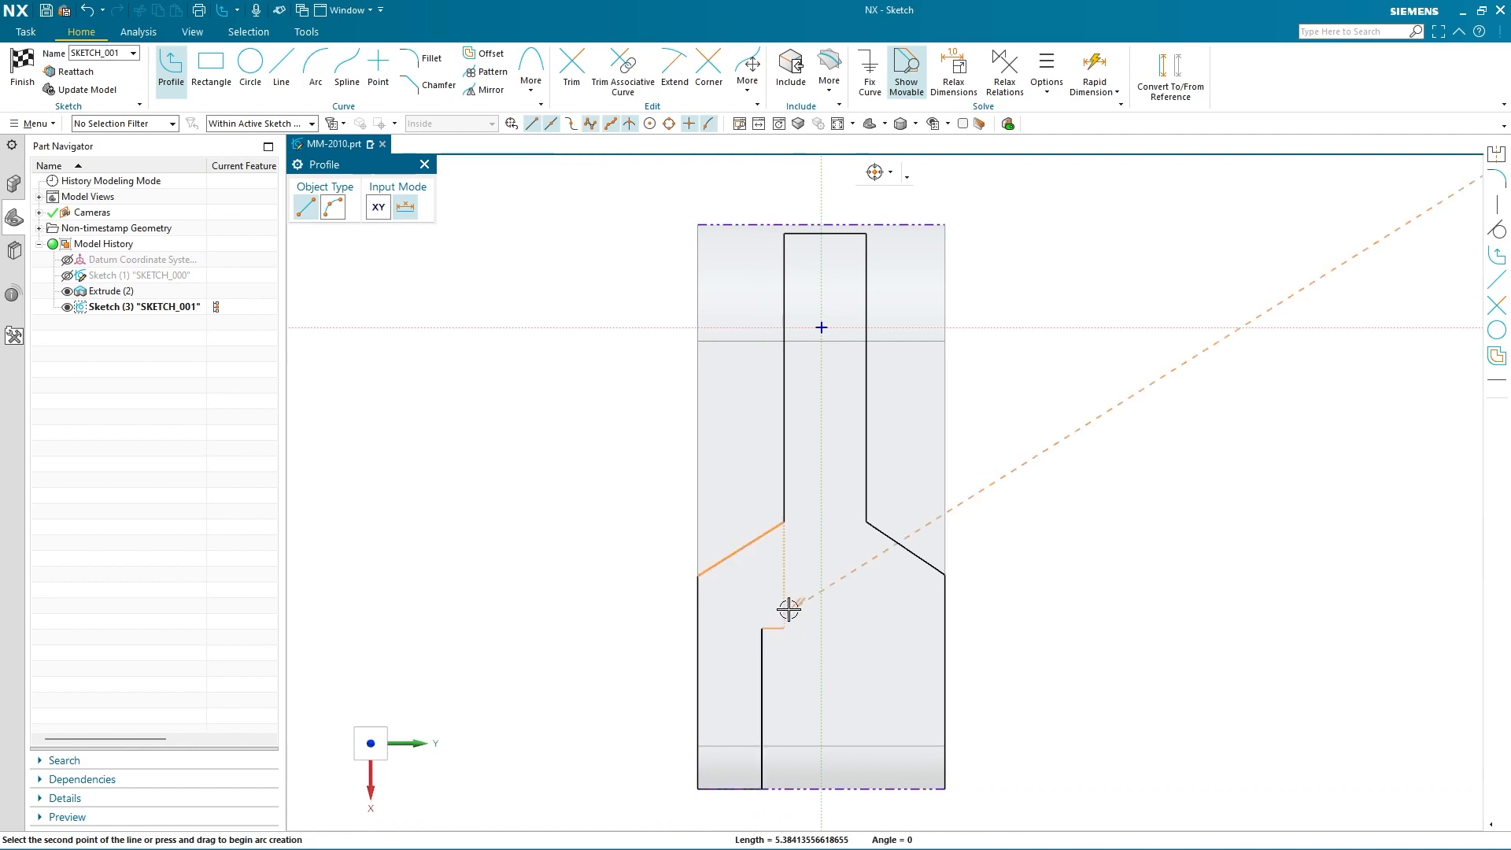
pyautogui.click(821, 573)
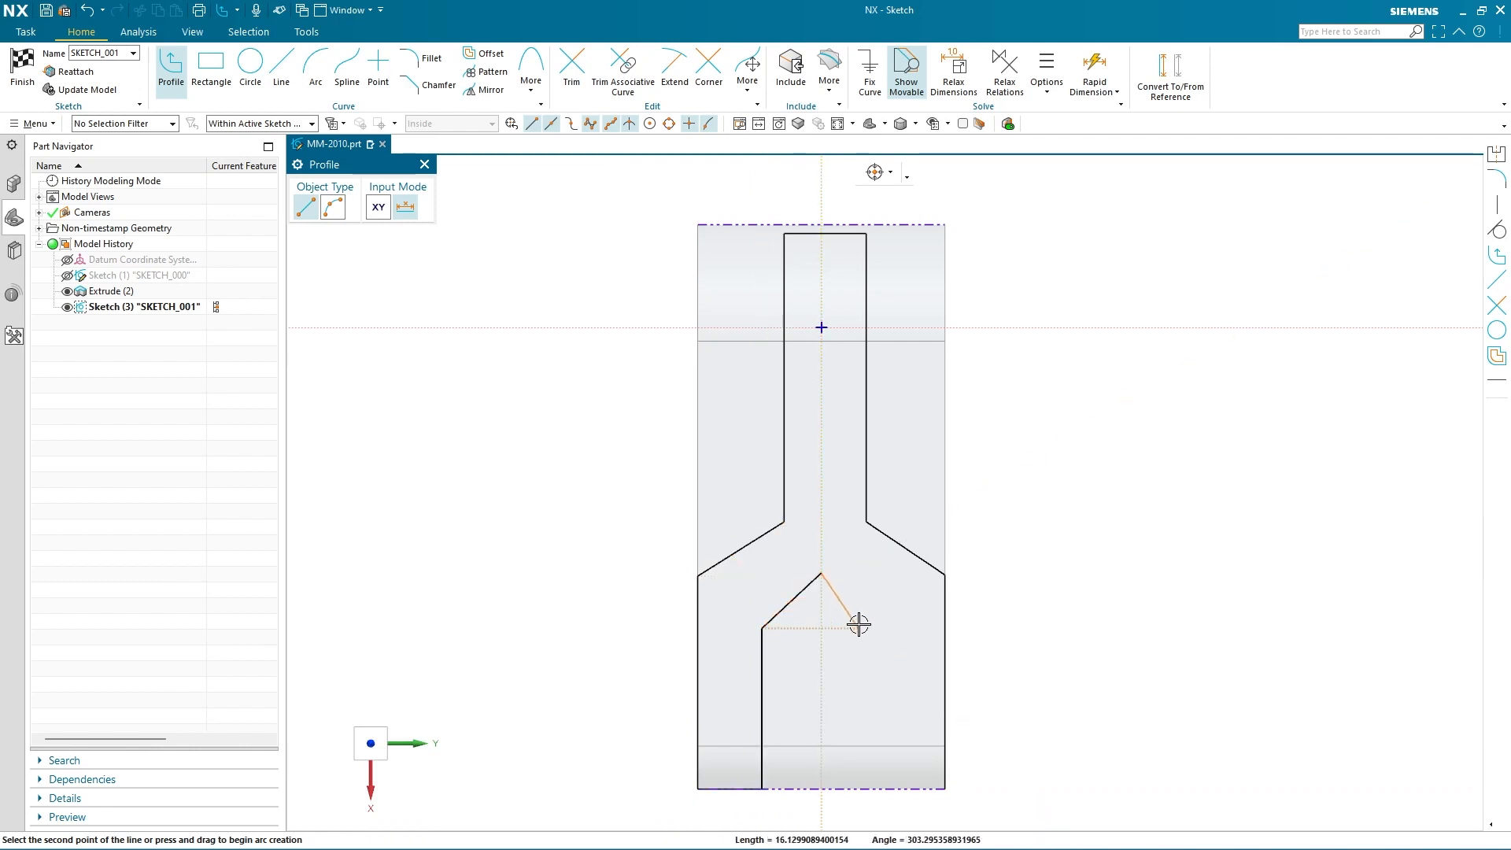
pyautogui.click(870, 628)
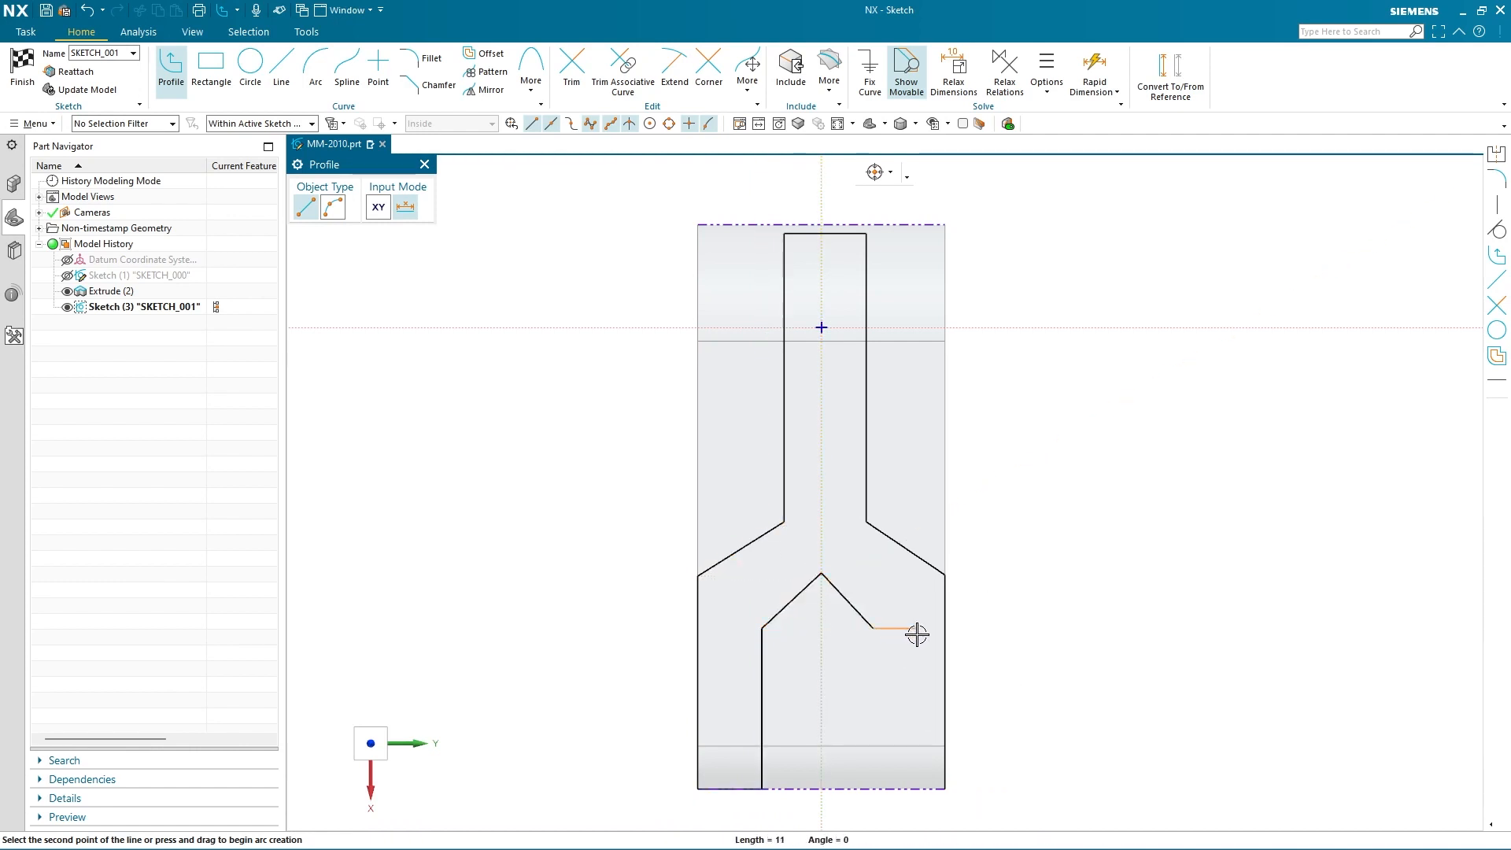
pyautogui.click(875, 786)
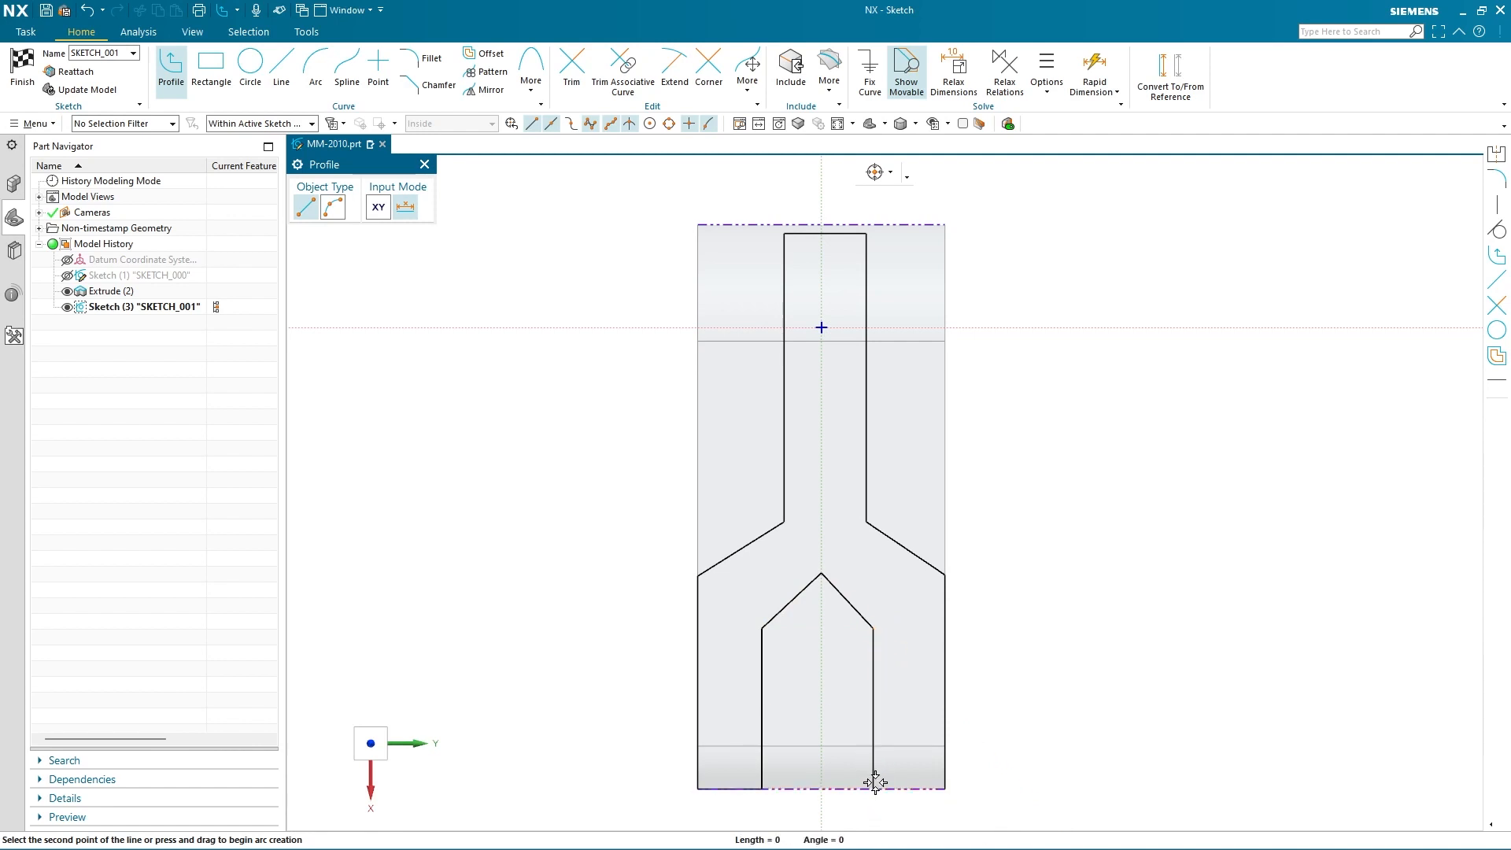
pyautogui.click(945, 787)
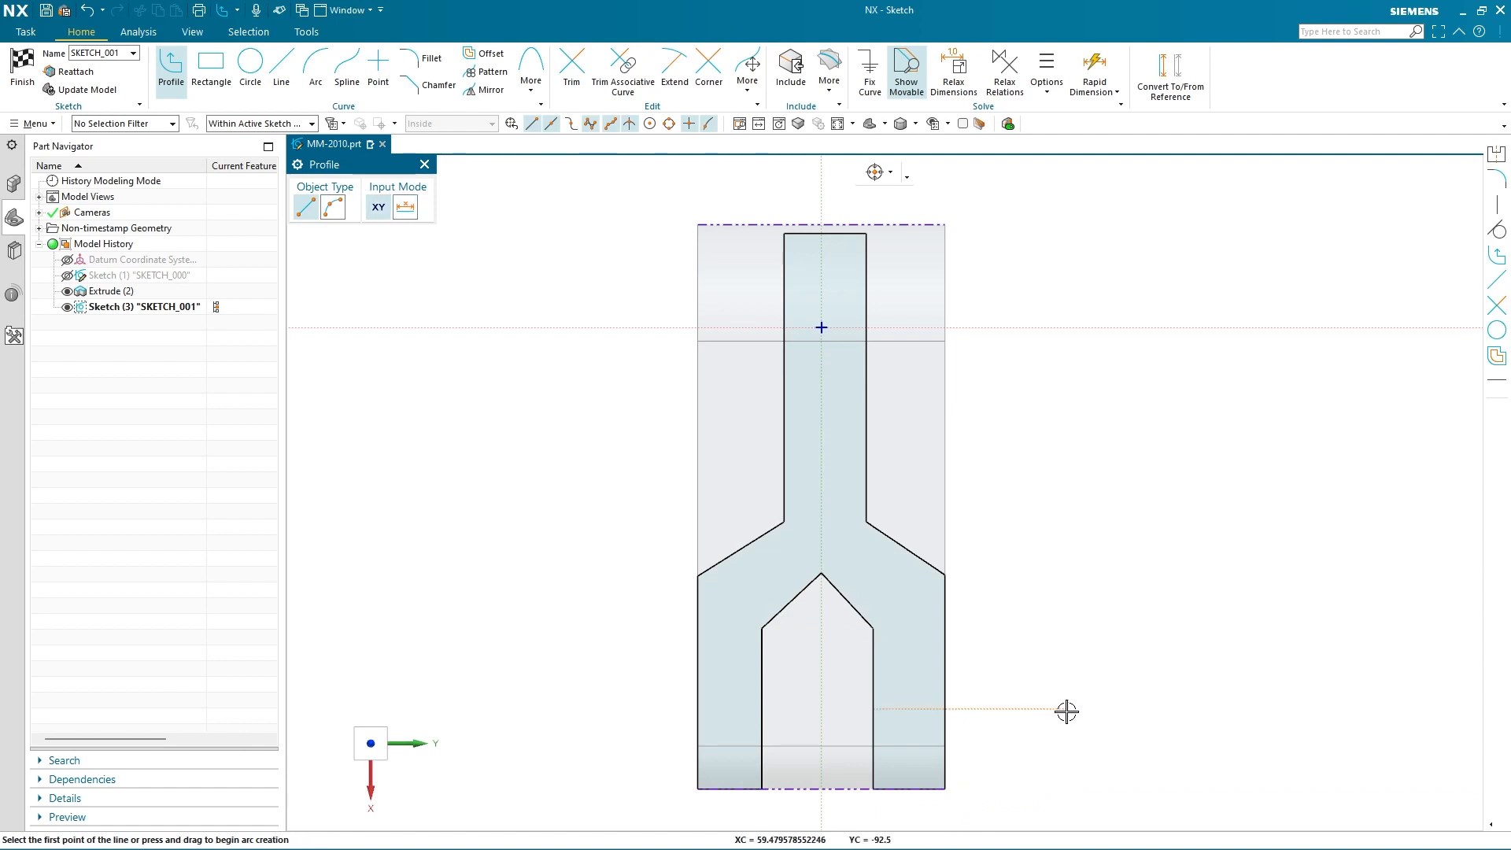
pyautogui.press('Escape')
# Step: Make the stem's end line collinear with the reference line at the ring end
pyautogui.click(850, 234)
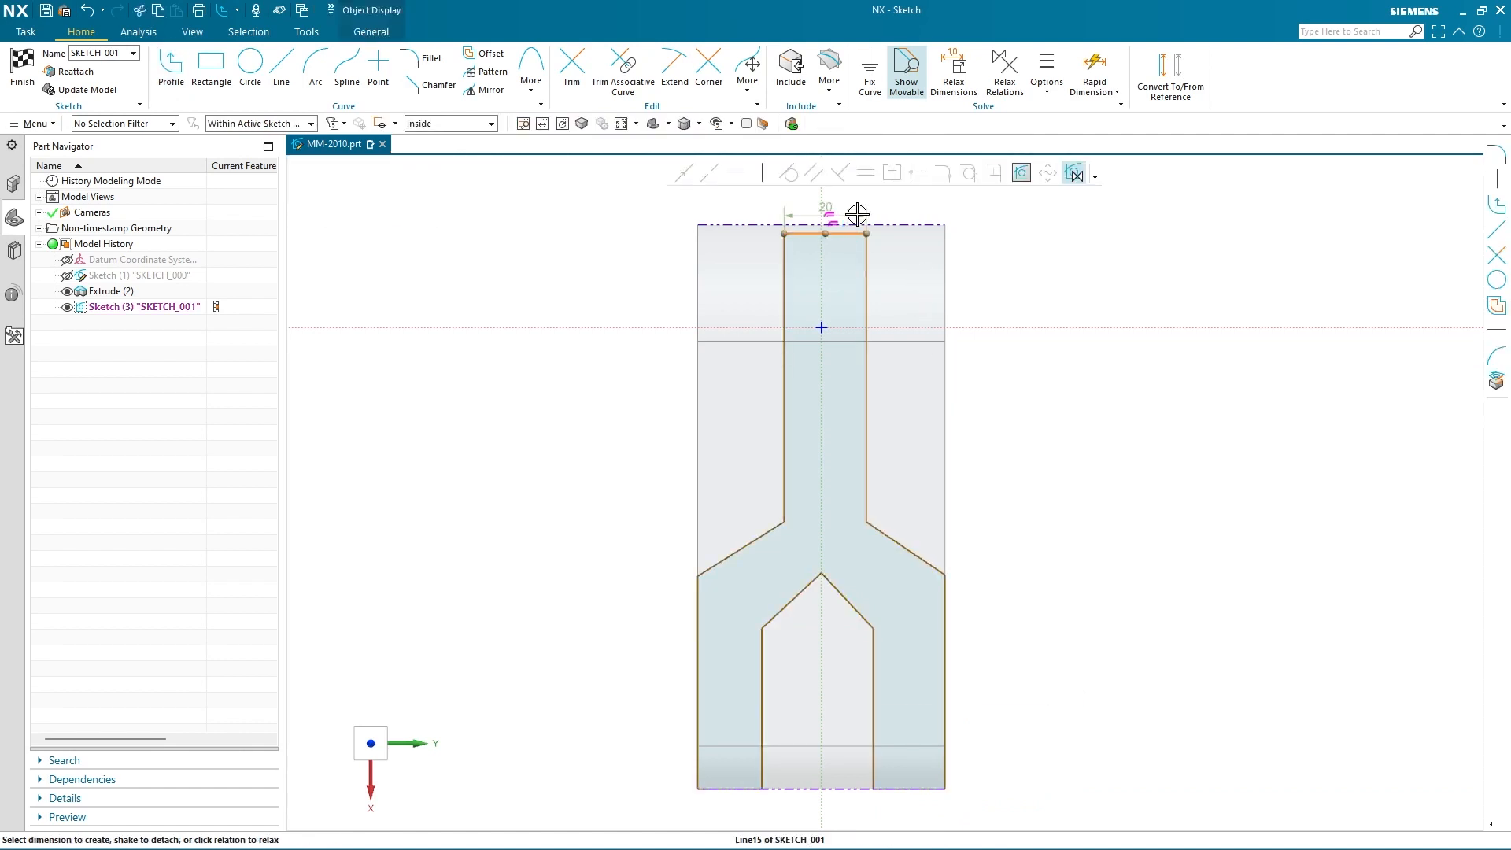
pyautogui.click(900, 225)
pyautogui.press('Escape')
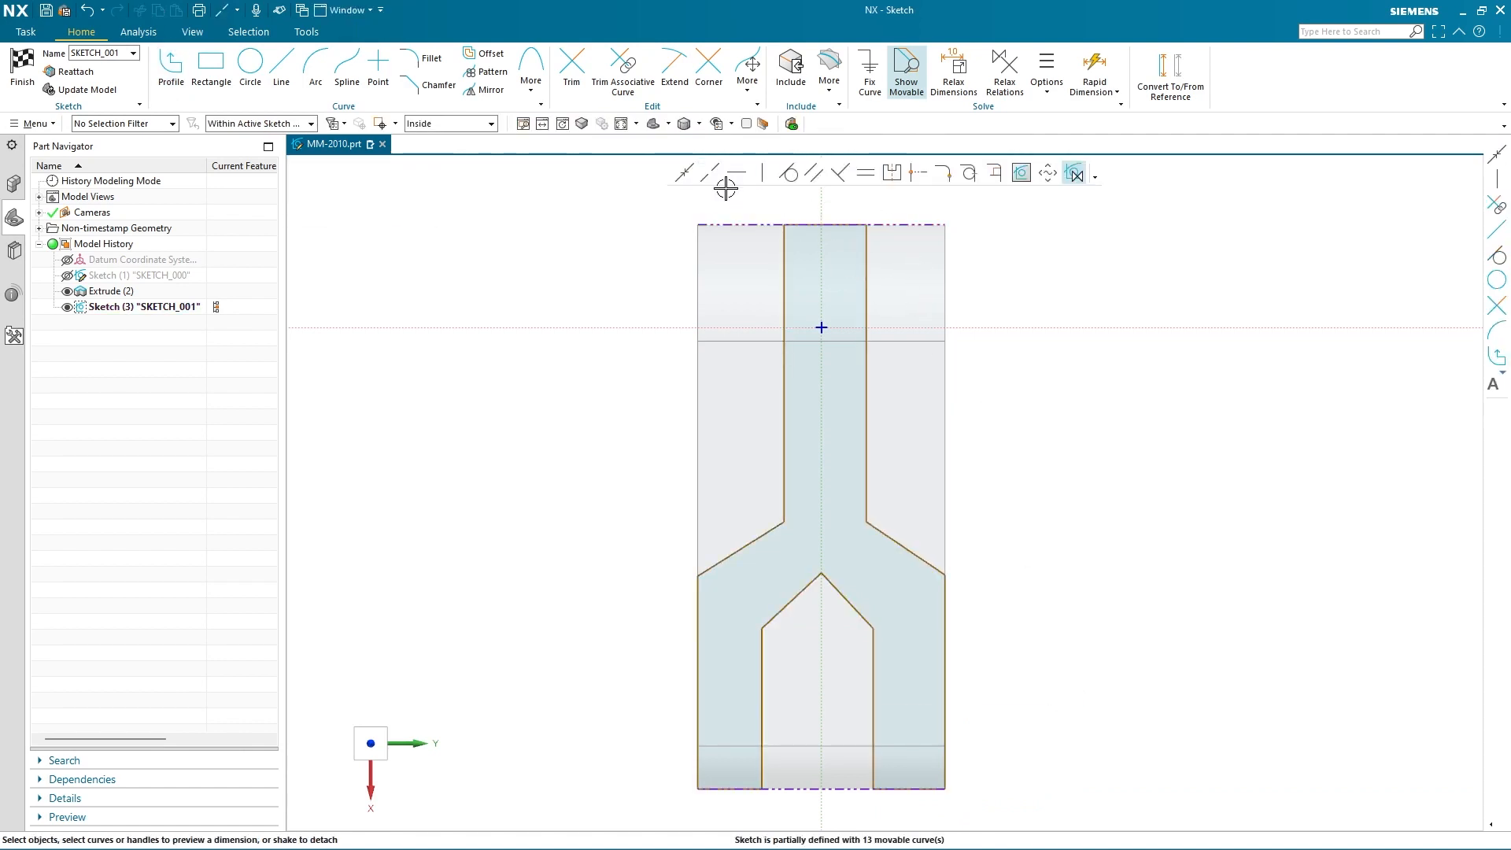
pyautogui.click(666, 313)
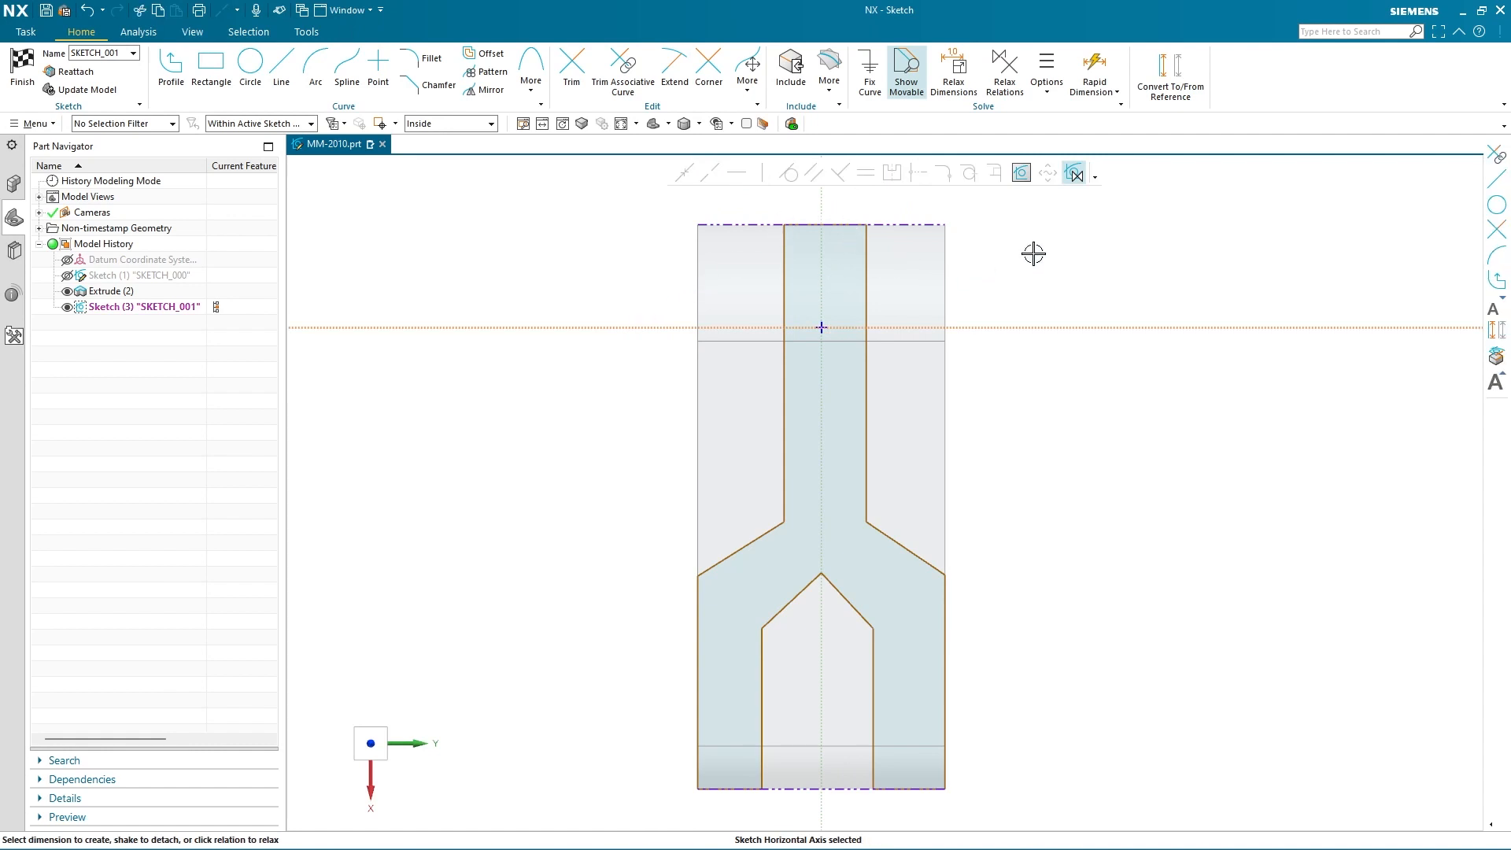
pyautogui.press('Escape')
# Step: Make the stem's two long edges symmetric about the sketch's vertical axis
pyautogui.click(785, 409)
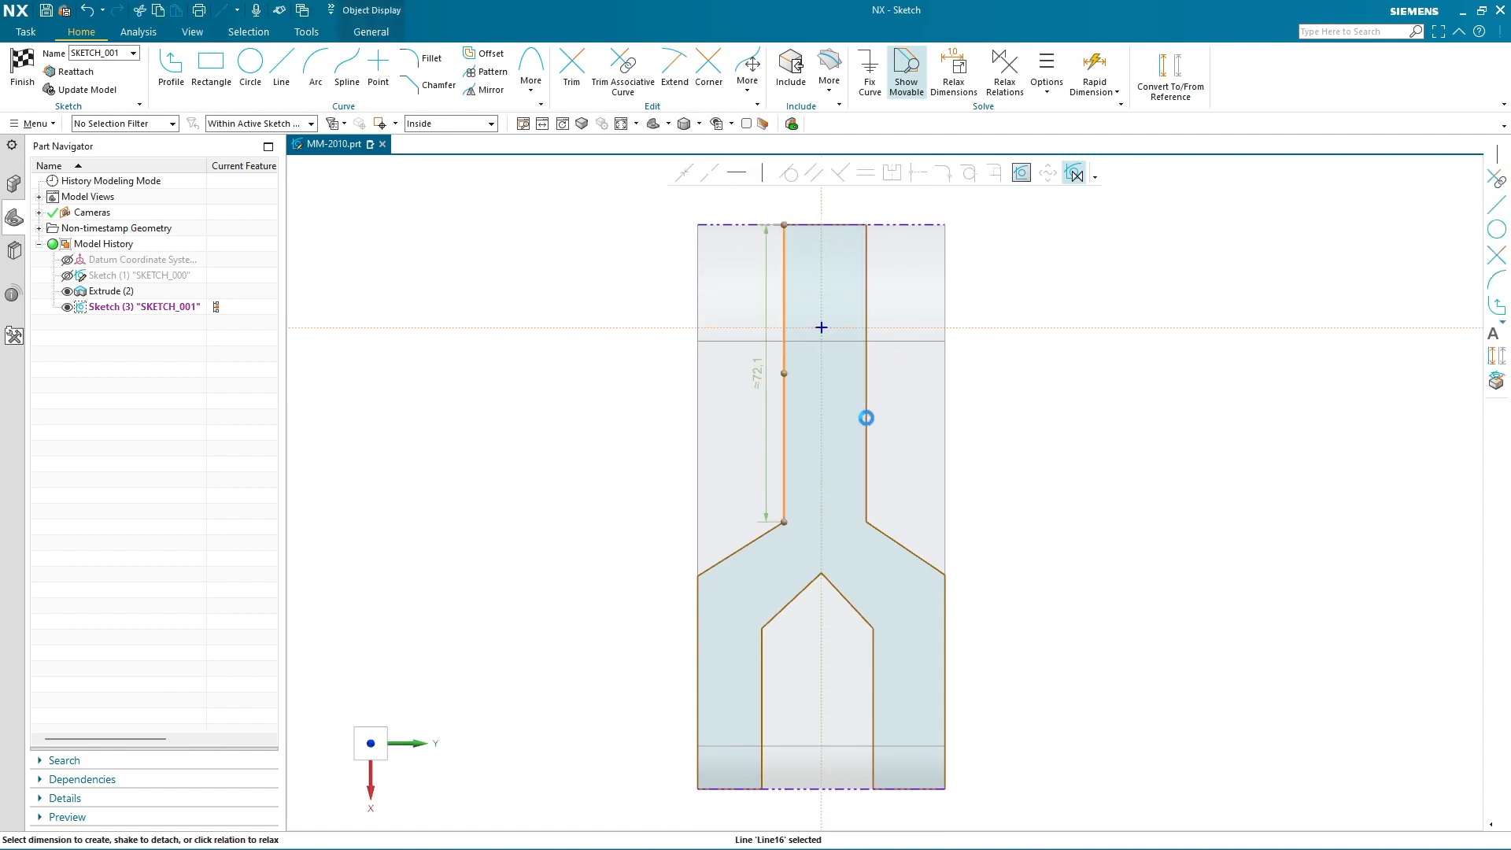
pyautogui.click(867, 418)
pyautogui.click(822, 266)
pyautogui.click(893, 175)
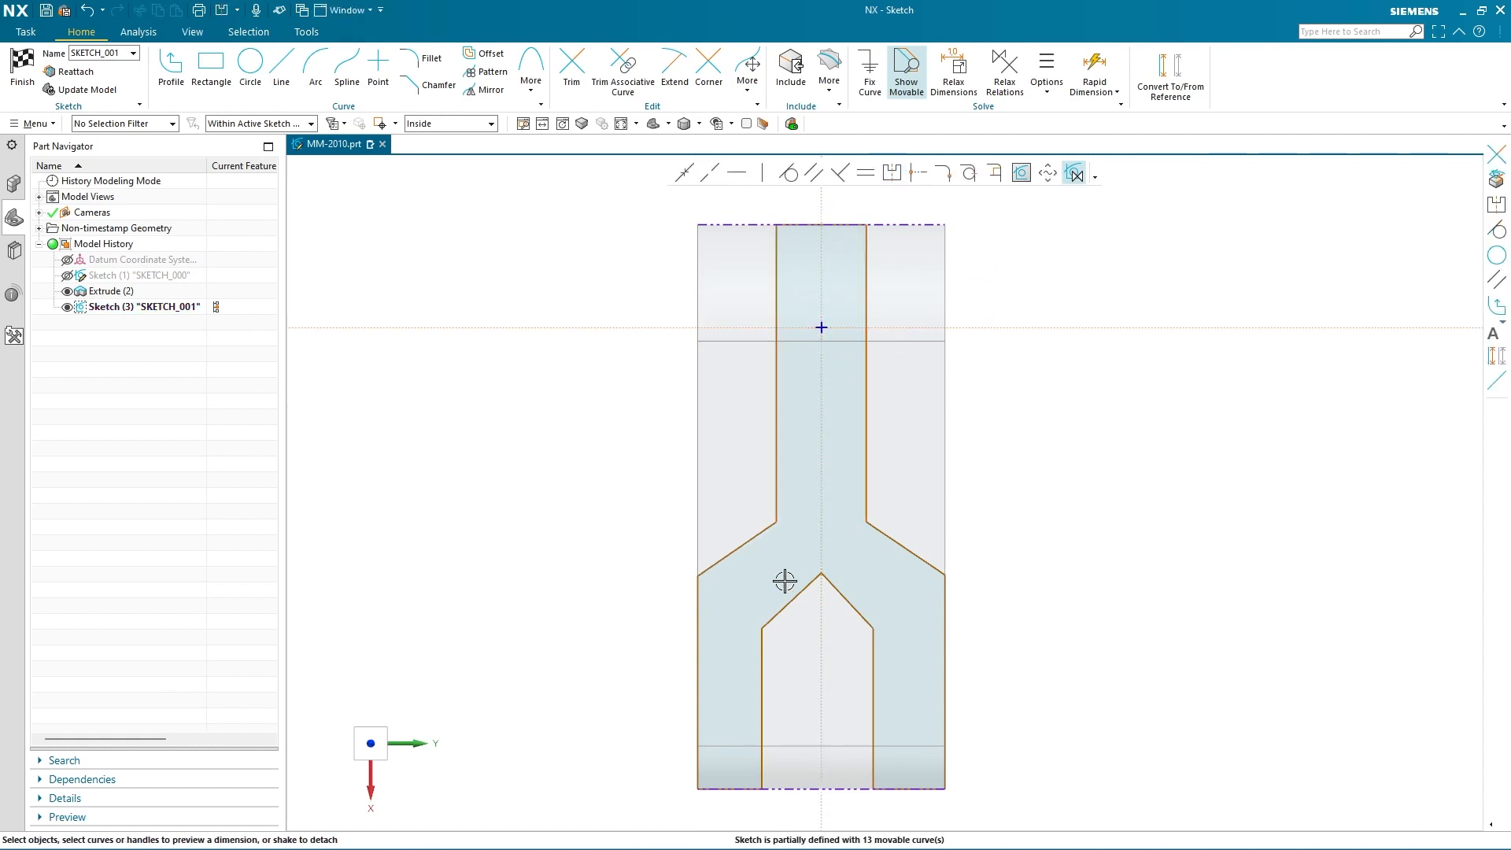
# Step: Make the two parallel sides of the peaked slot symmetric about the sketch's vertical axis
pyautogui.click(762, 651)
pyautogui.click(872, 672)
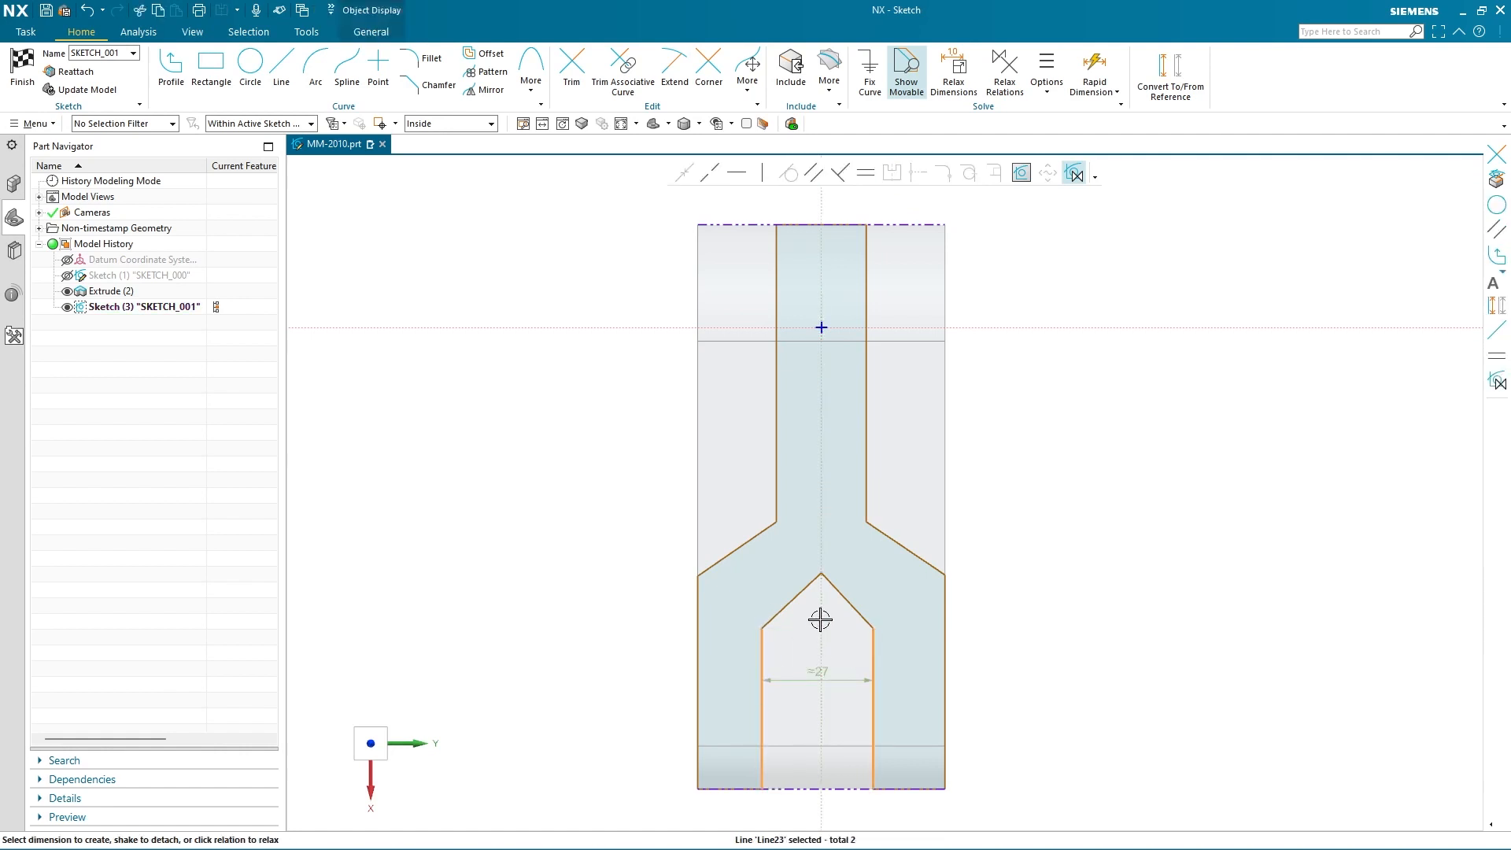
pyautogui.click(822, 472)
pyautogui.click(893, 174)
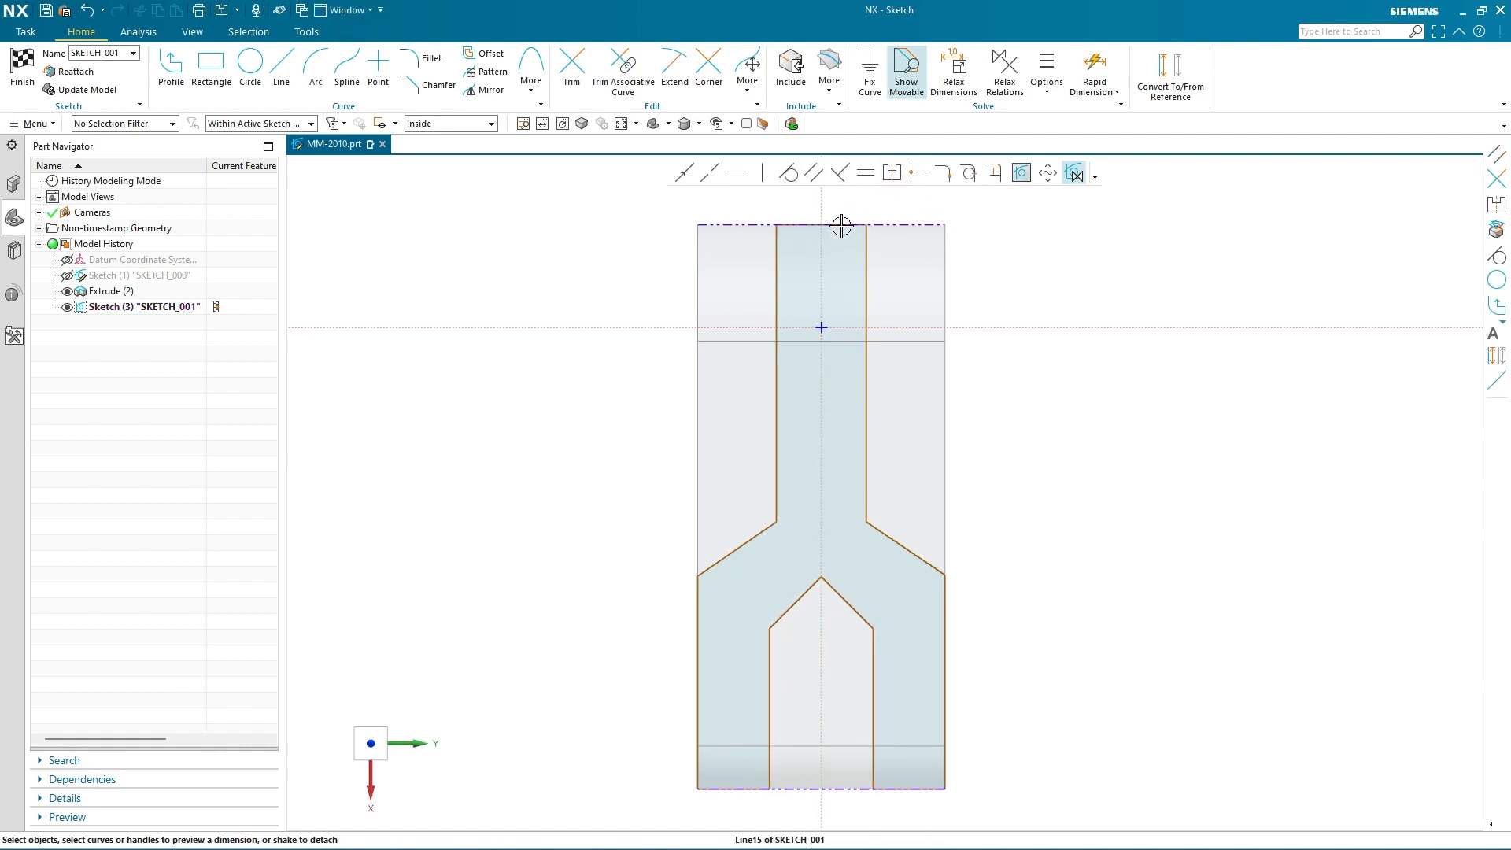
# Step: Dimension the stem's end line to a width of 14 mm
pyautogui.click(842, 226)
pyautogui.click(843, 201)
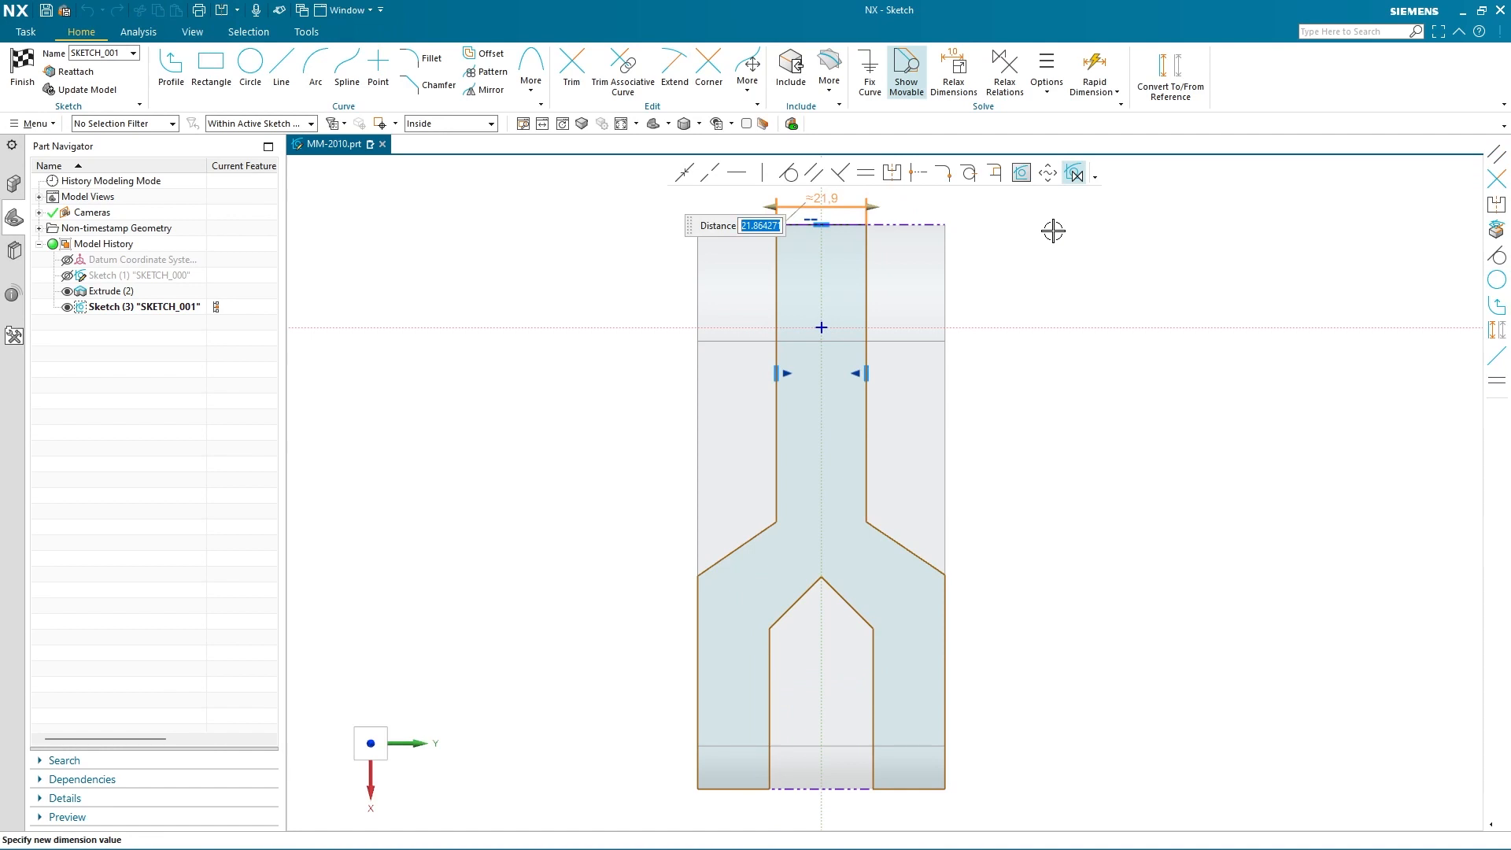
pyautogui.write('14')
pyautogui.press('Return')
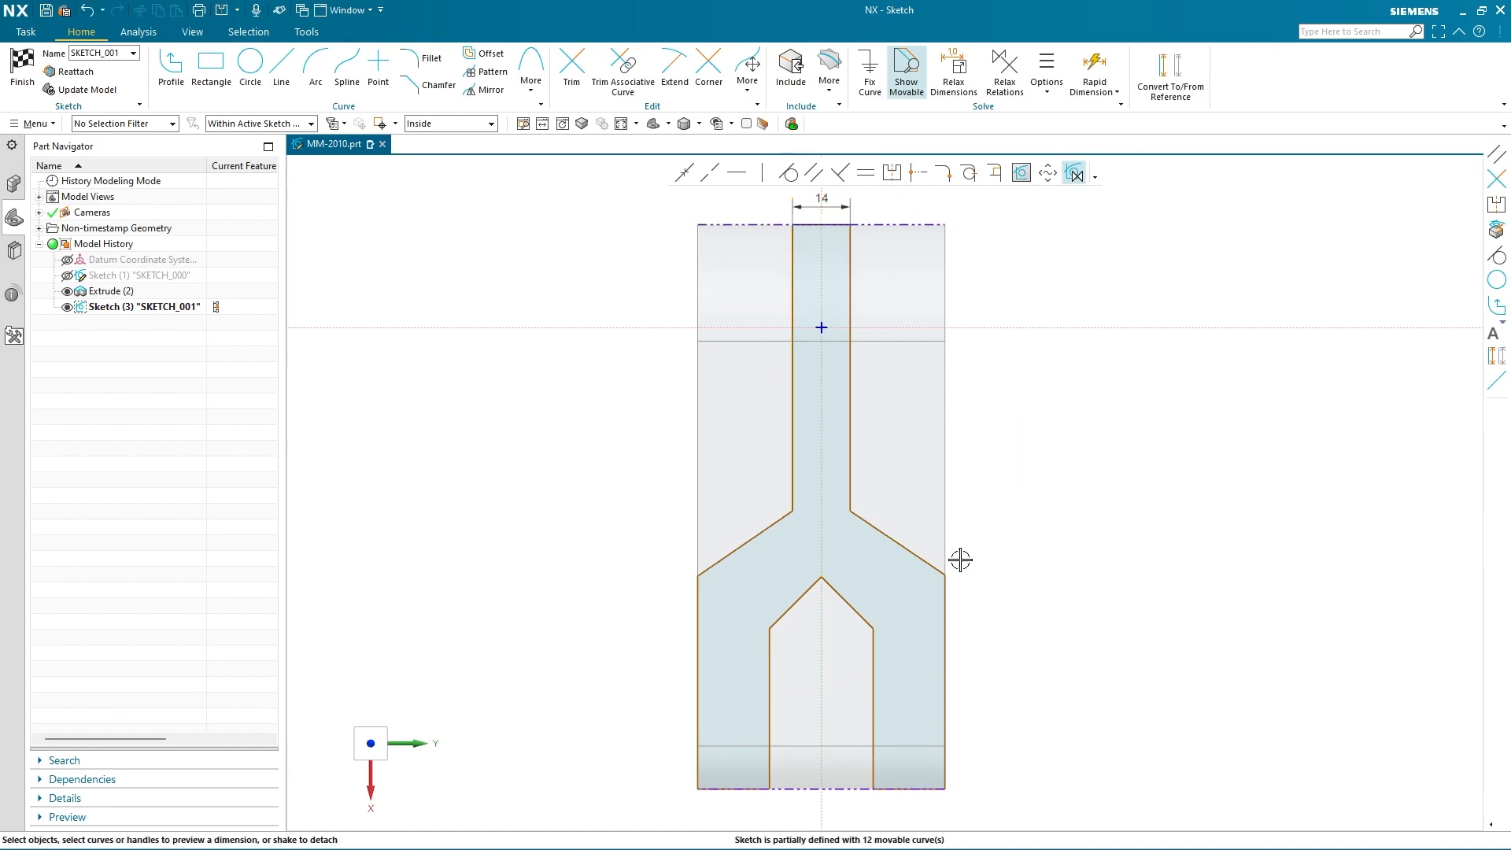
# Step: Make each sloping shoulder line of the fork parallel to the slot's peak edge on the same side
pyautogui.click(901, 546)
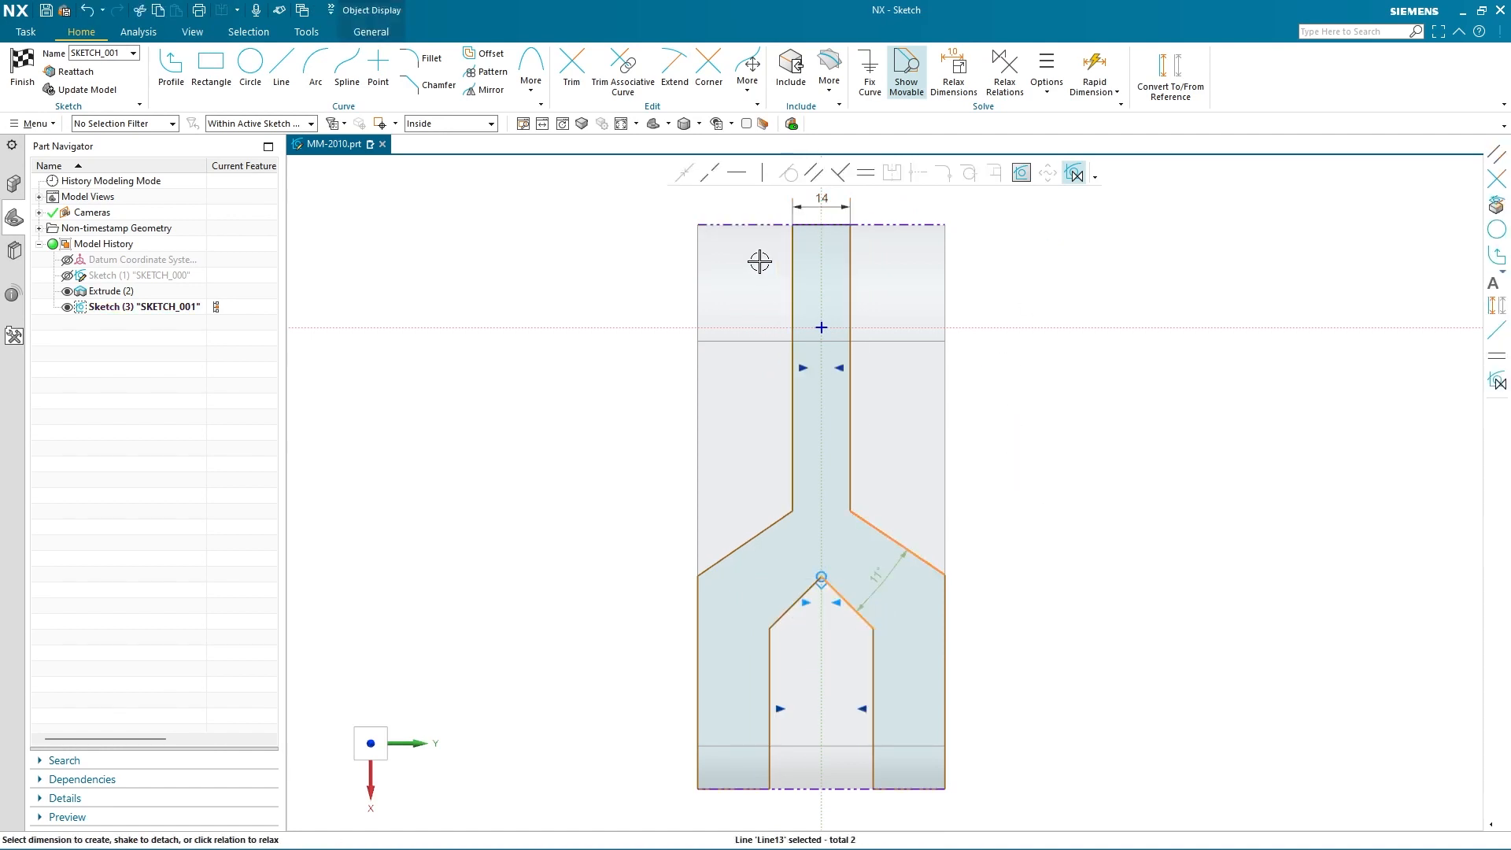
pyautogui.click(816, 173)
pyautogui.click(612, 469)
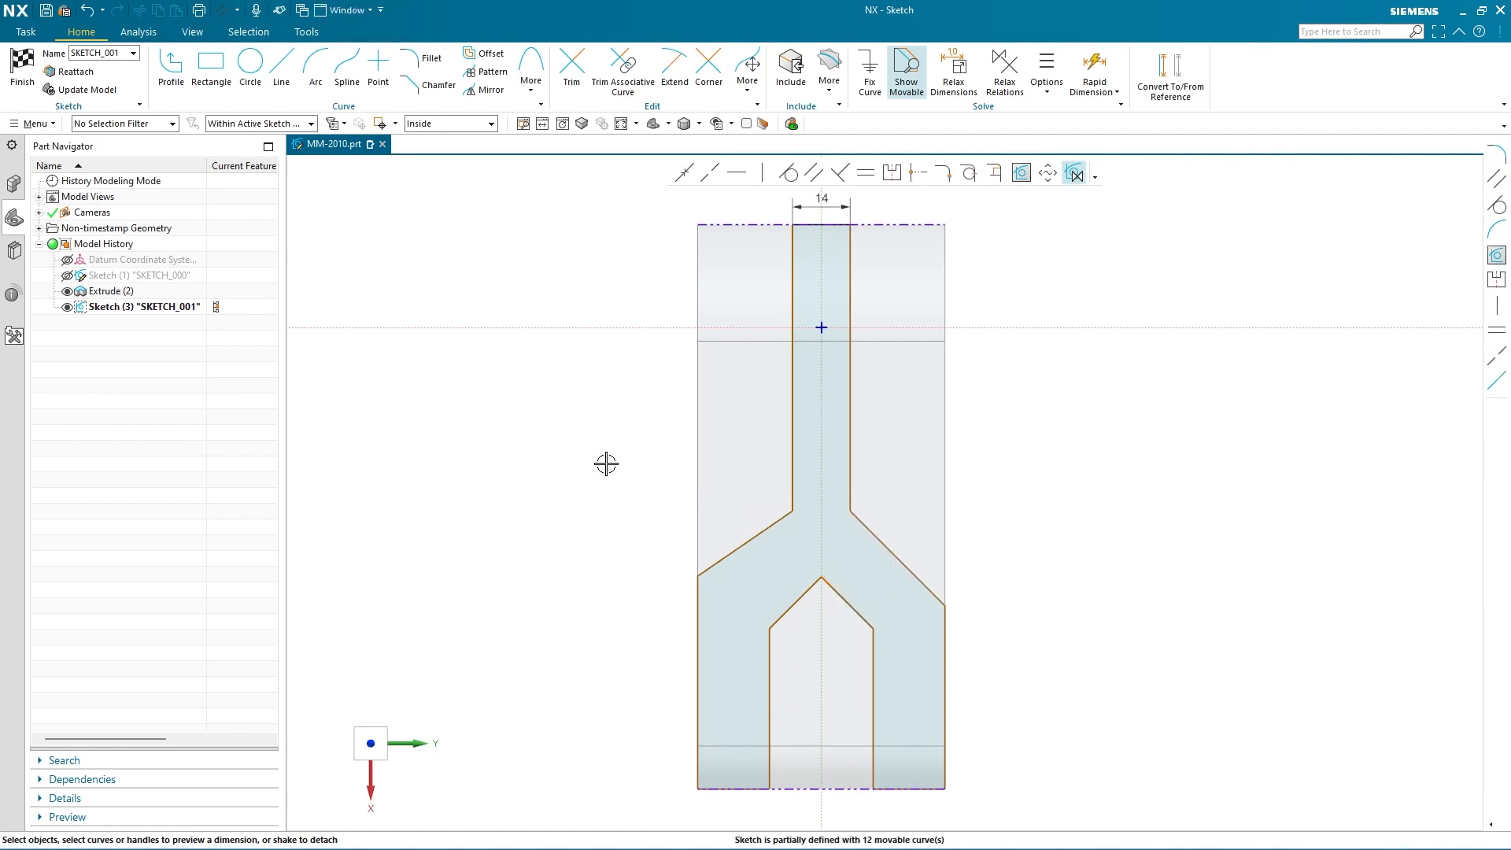
pyautogui.click(751, 544)
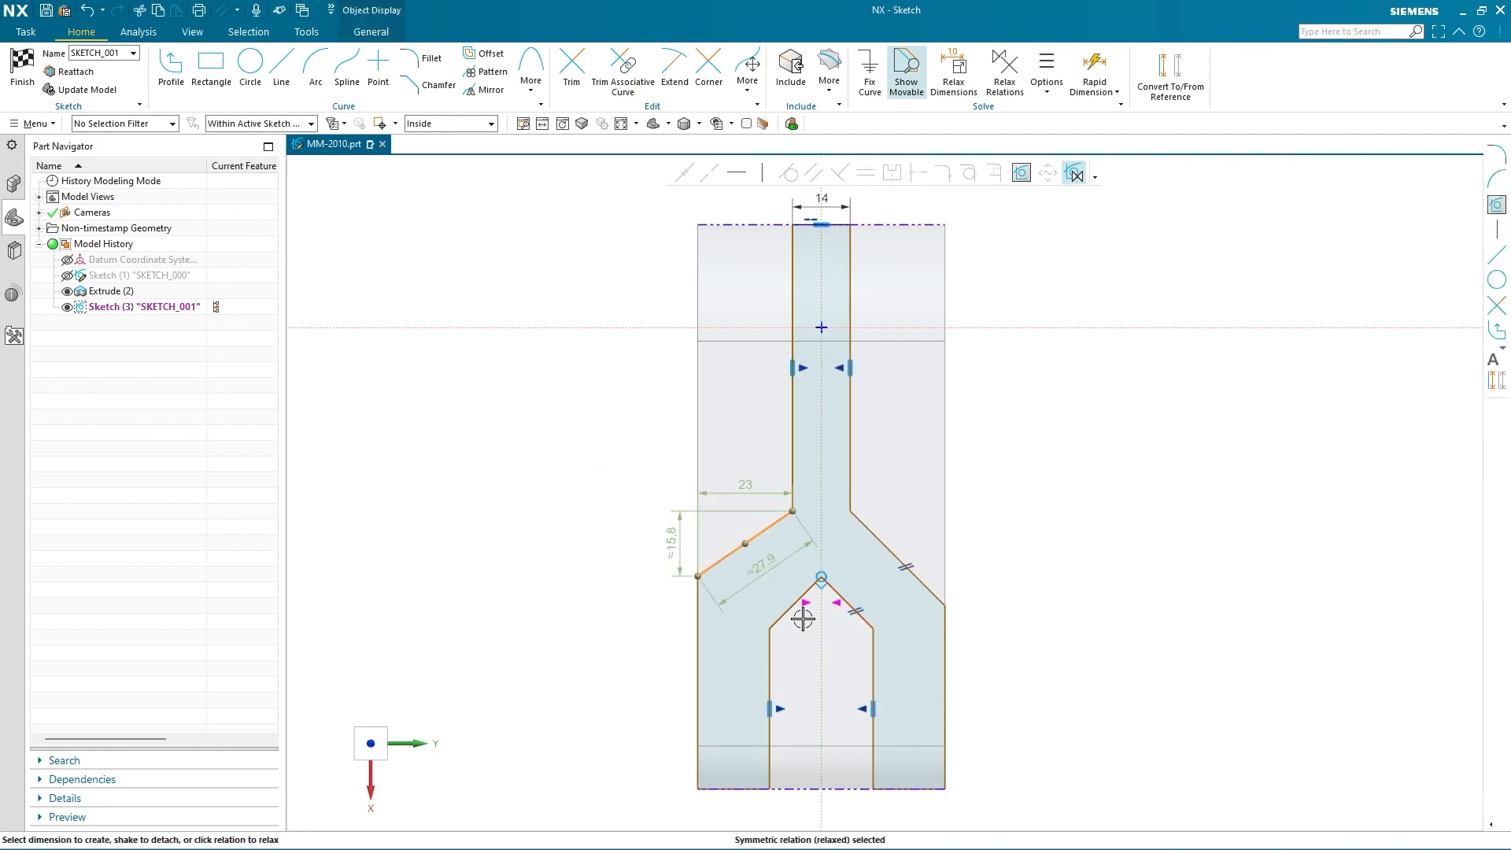
pyautogui.click(786, 615)
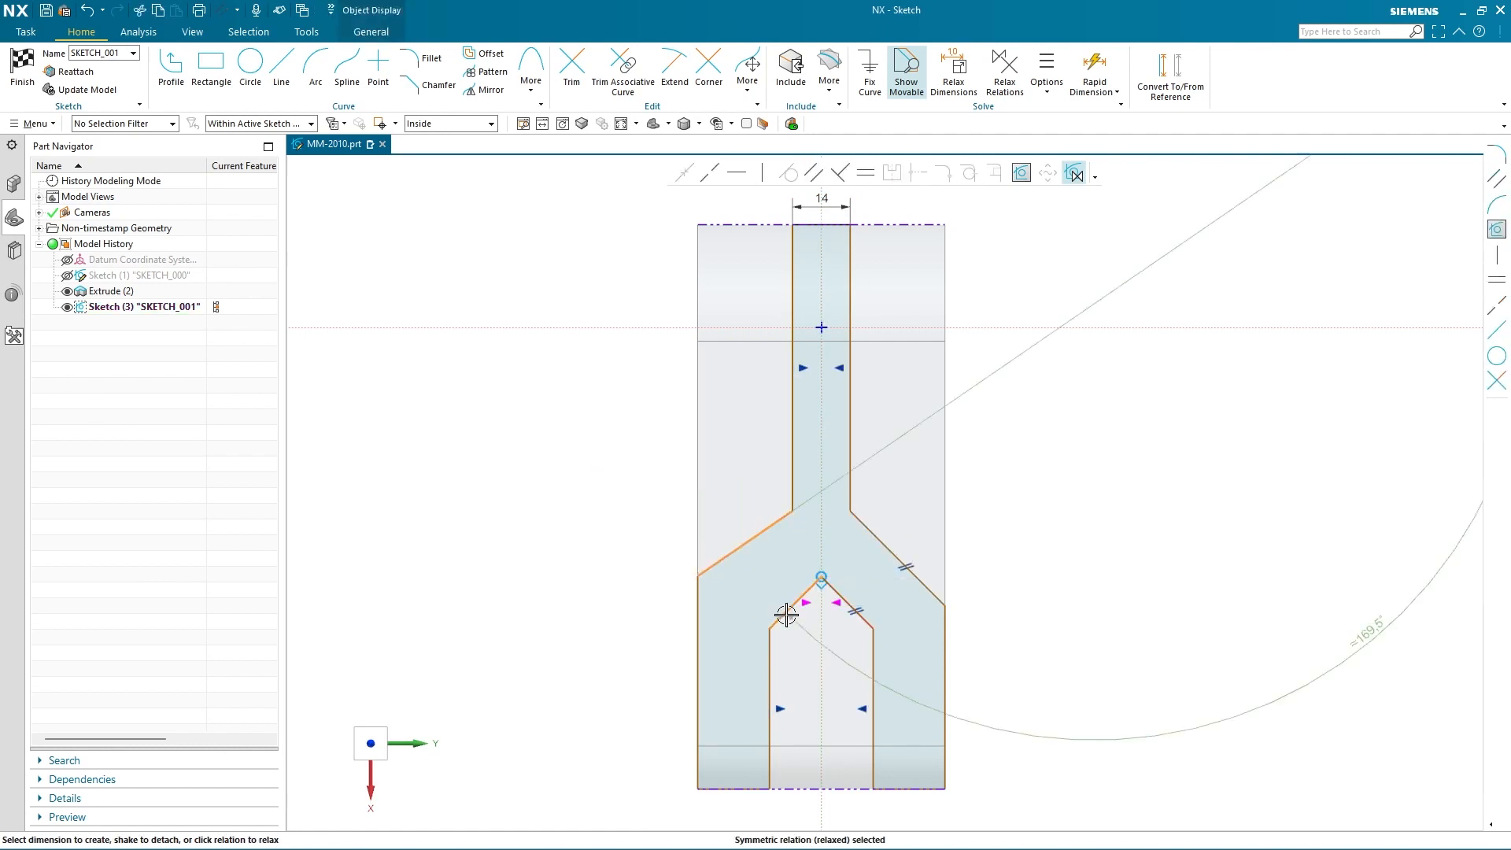
pyautogui.click(814, 175)
# Step: Set the distance between one sloping shoulder and its parallel slot peak edge to 8 mm
pyautogui.click(765, 541)
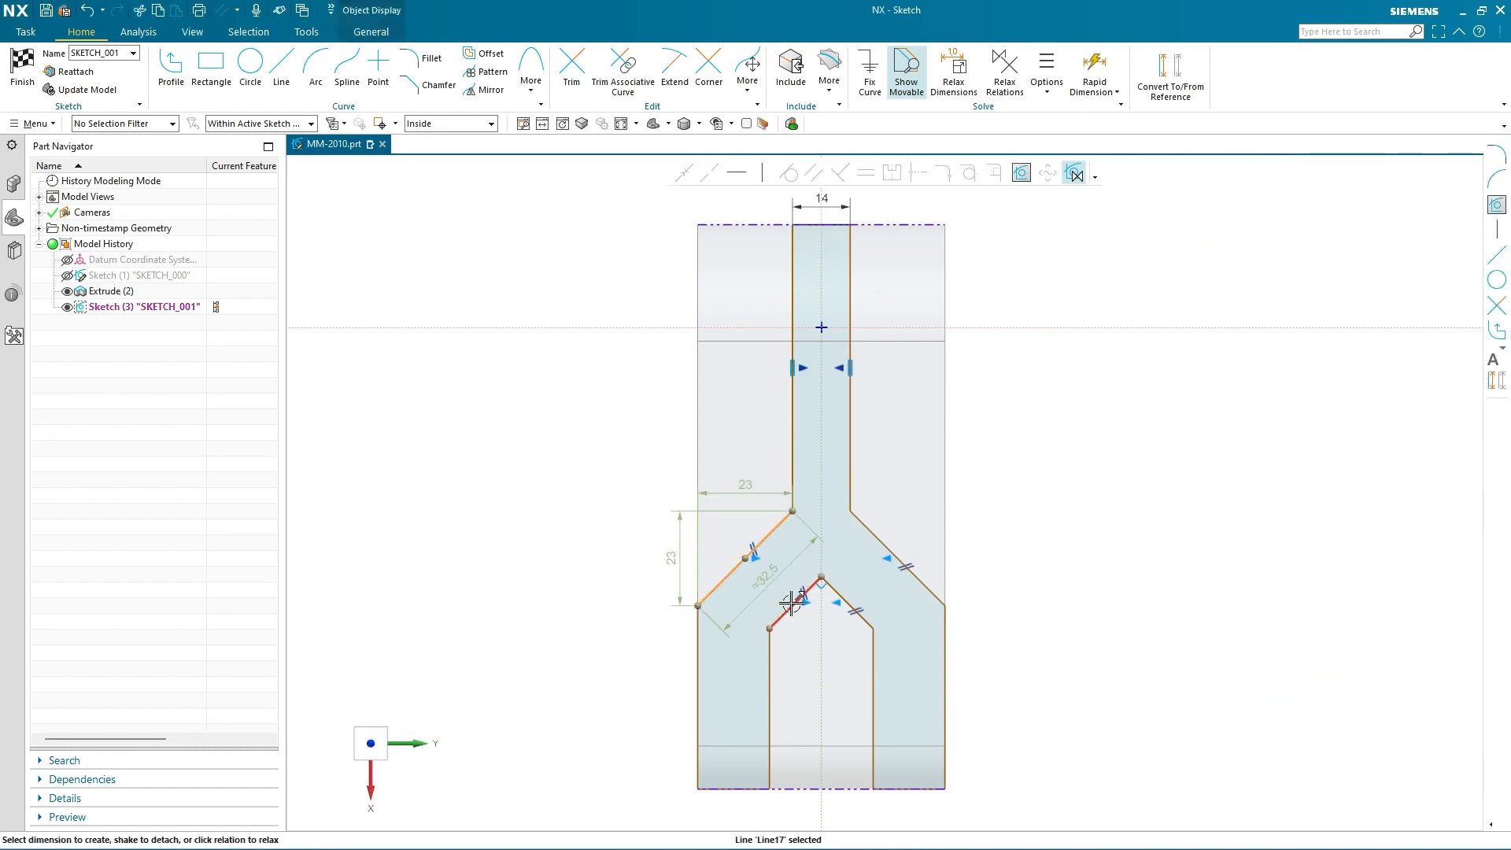
pyautogui.click(775, 582)
pyautogui.click(774, 582)
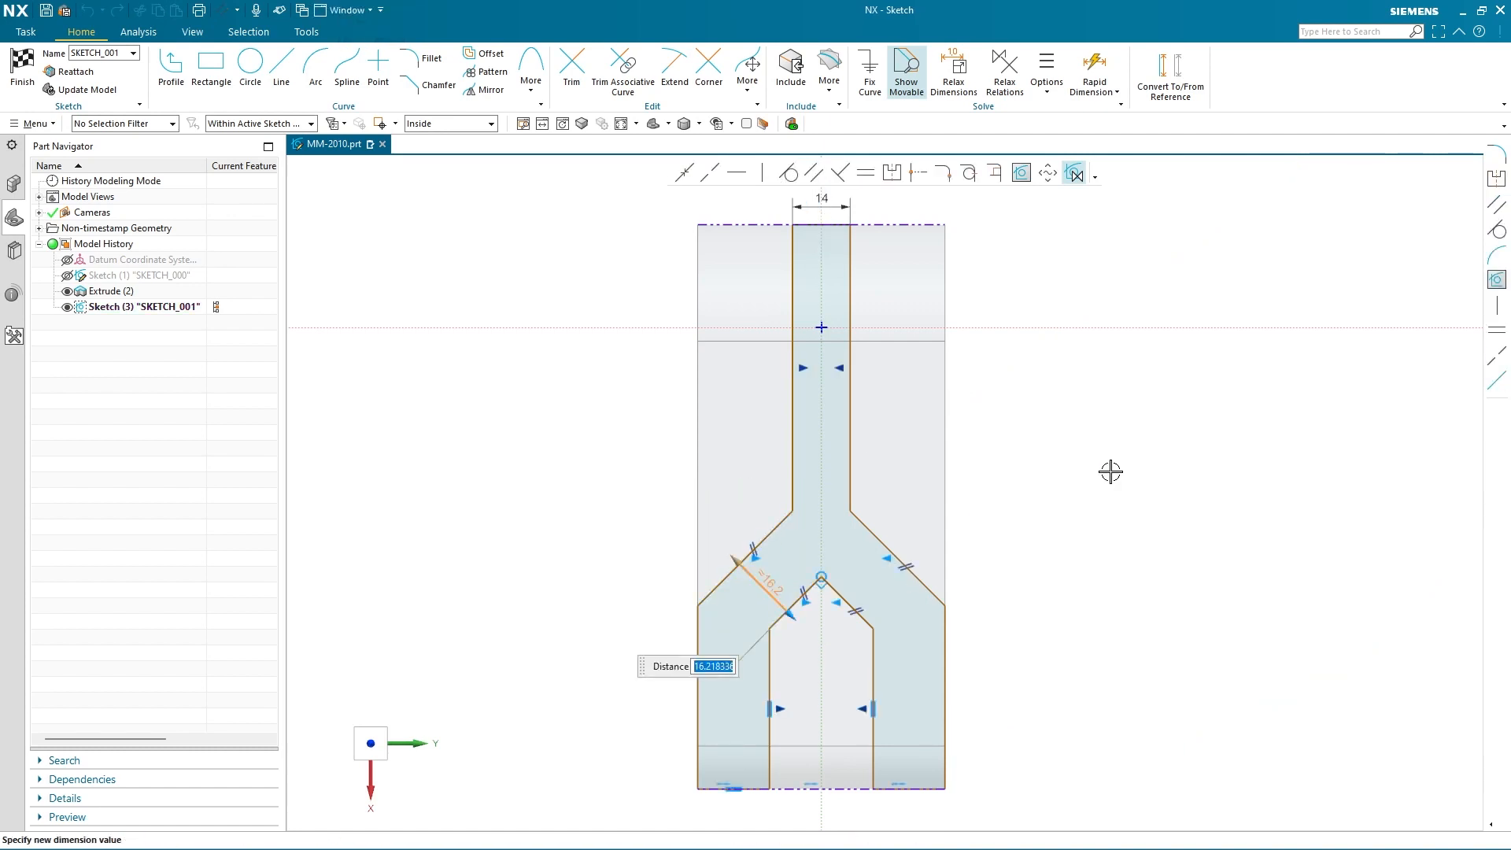
pyautogui.write('8')
pyautogui.press('Return')
pyautogui.press('Escape')
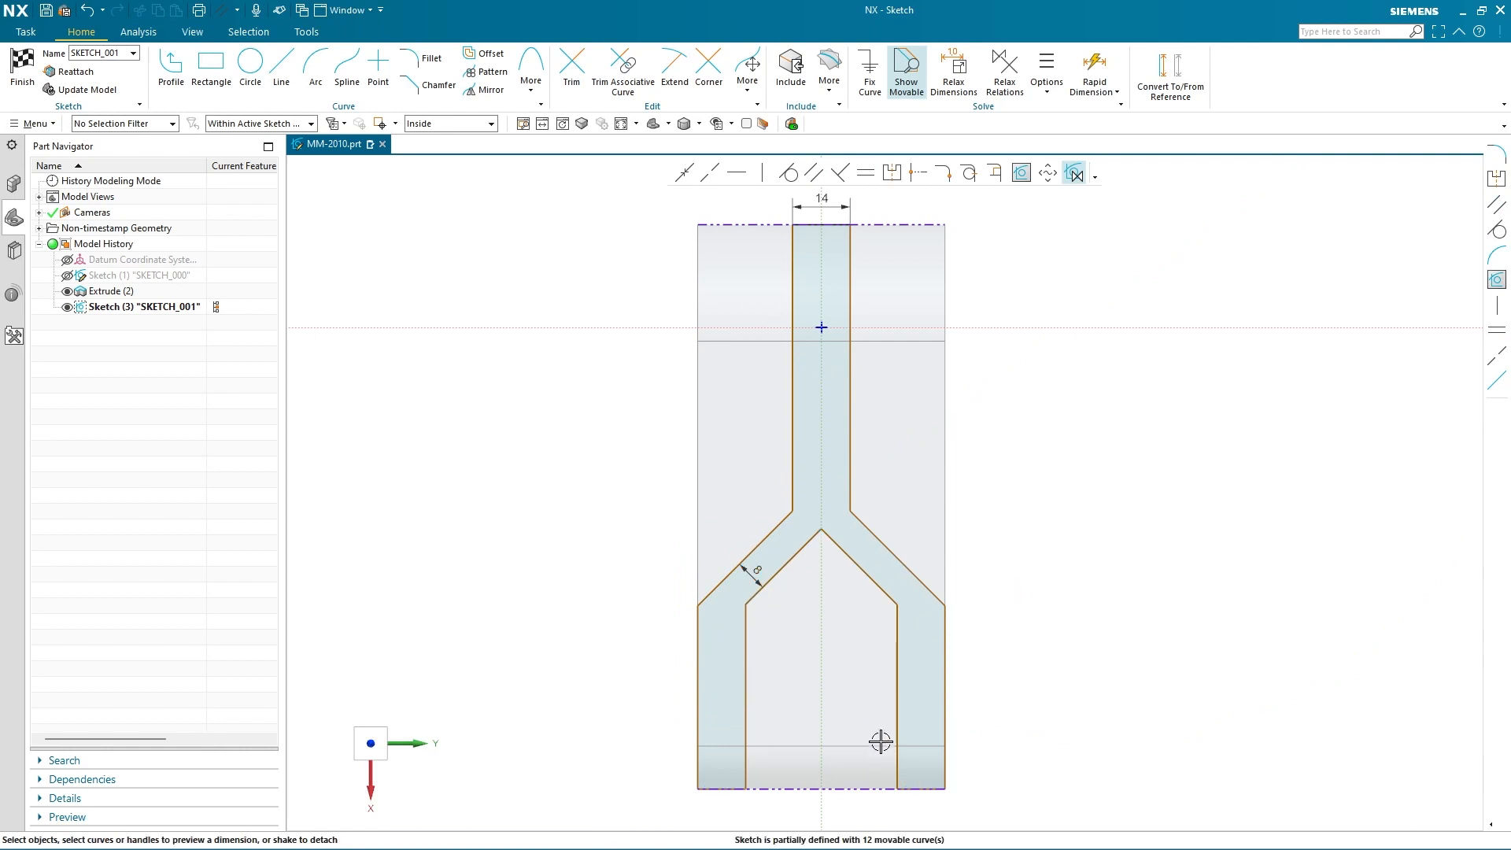
# Step: Dimension the end line of one fork leg to a width of 8 mm
pyautogui.click(911, 797)
pyautogui.click(918, 811)
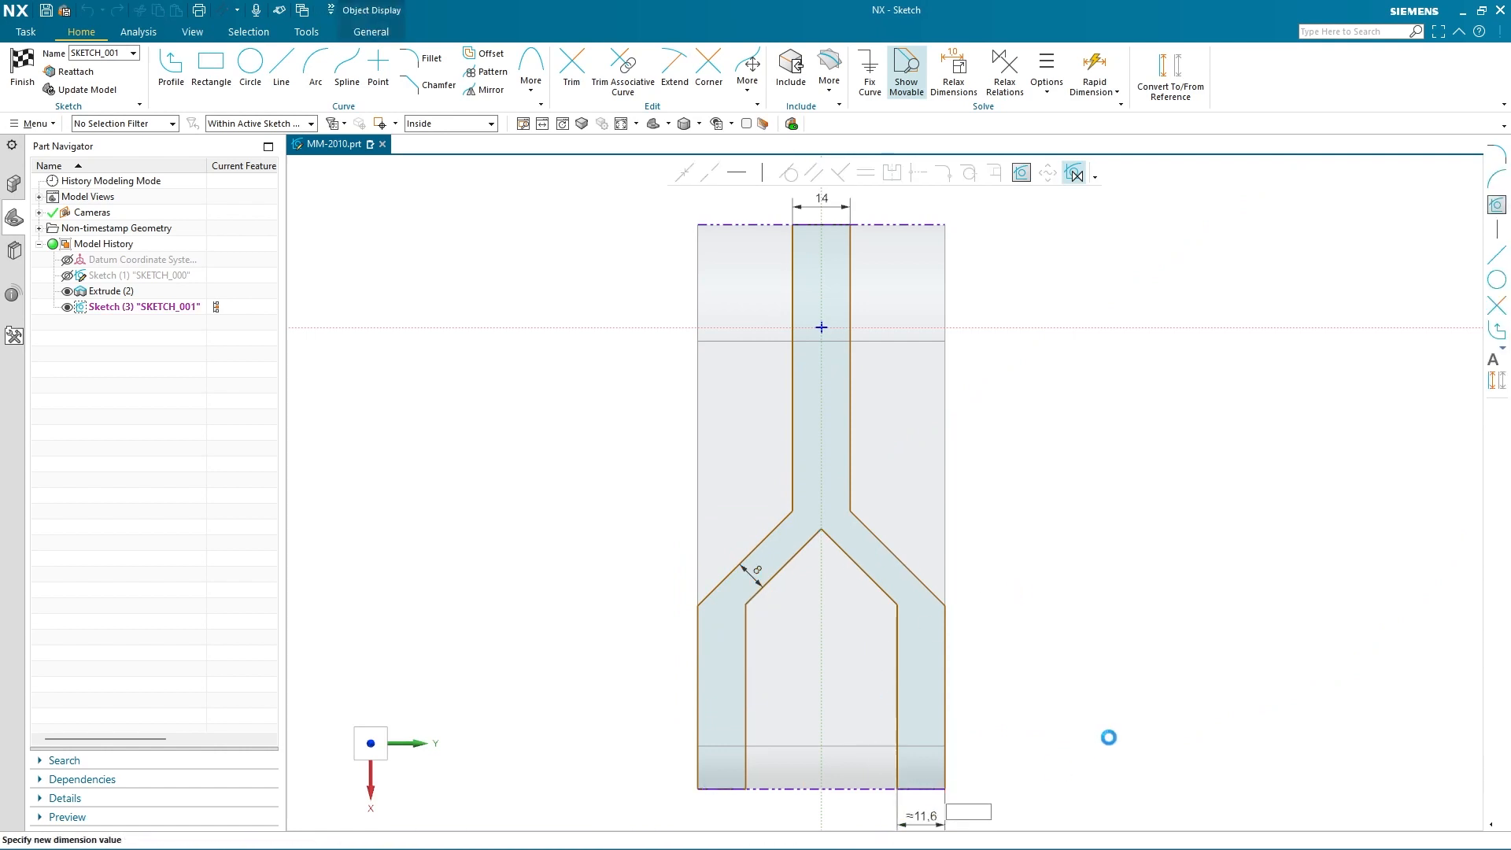
pyautogui.press('Return')
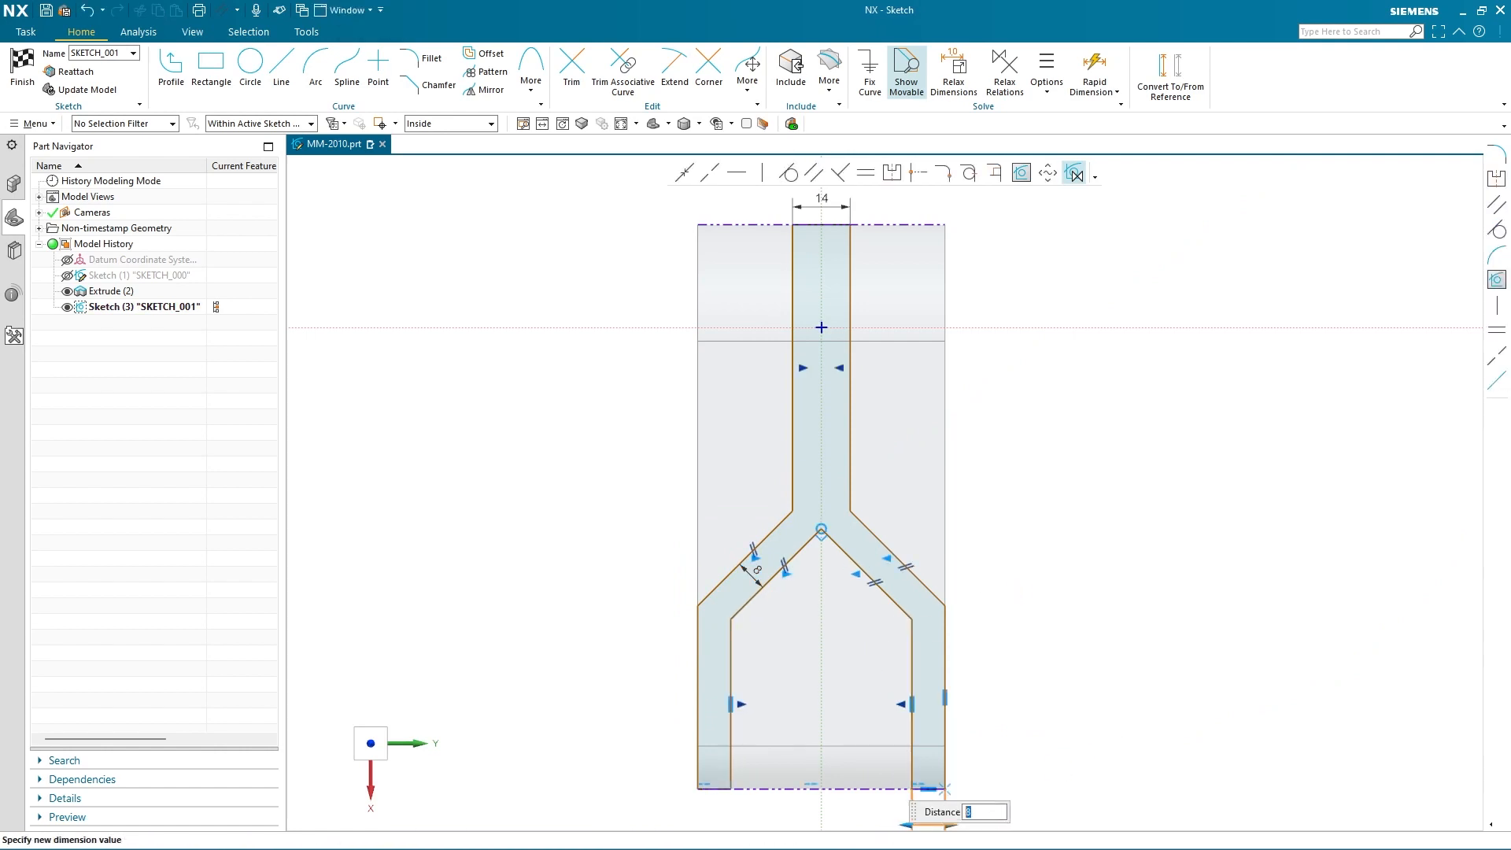
pyautogui.press('Escape')
# Step: Dimension the corner where the stem meets the shoulder at 35 mm from the sketch's horizontal axis
pyautogui.keyDown('shift'); pyautogui.moveTo(1048, 517); pyautogui.dragTo(1044, 480, button='middle'); pyautogui.keyUp('shift')
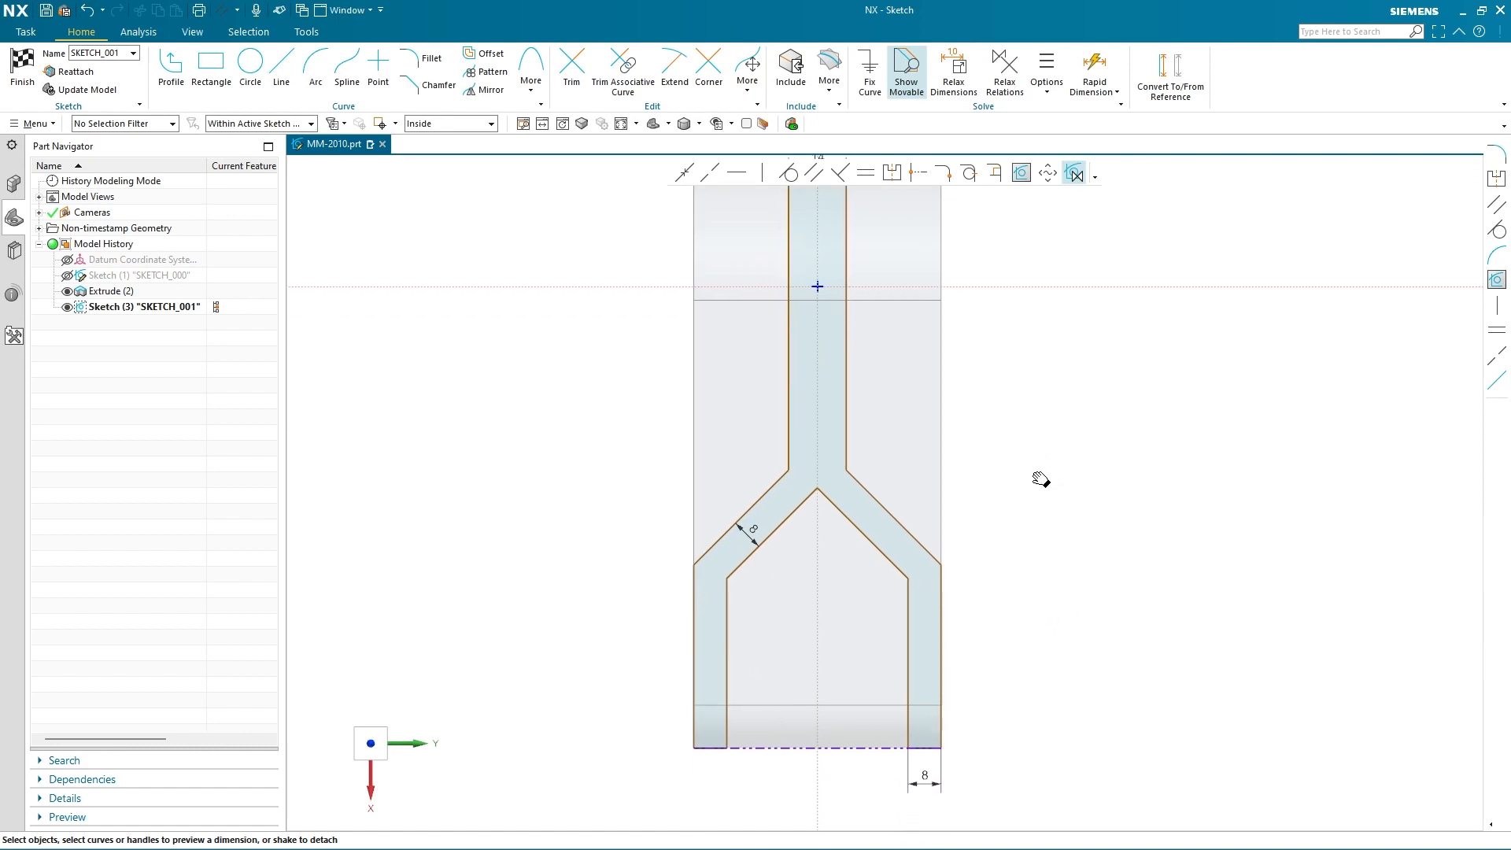
pyautogui.click(675, 288)
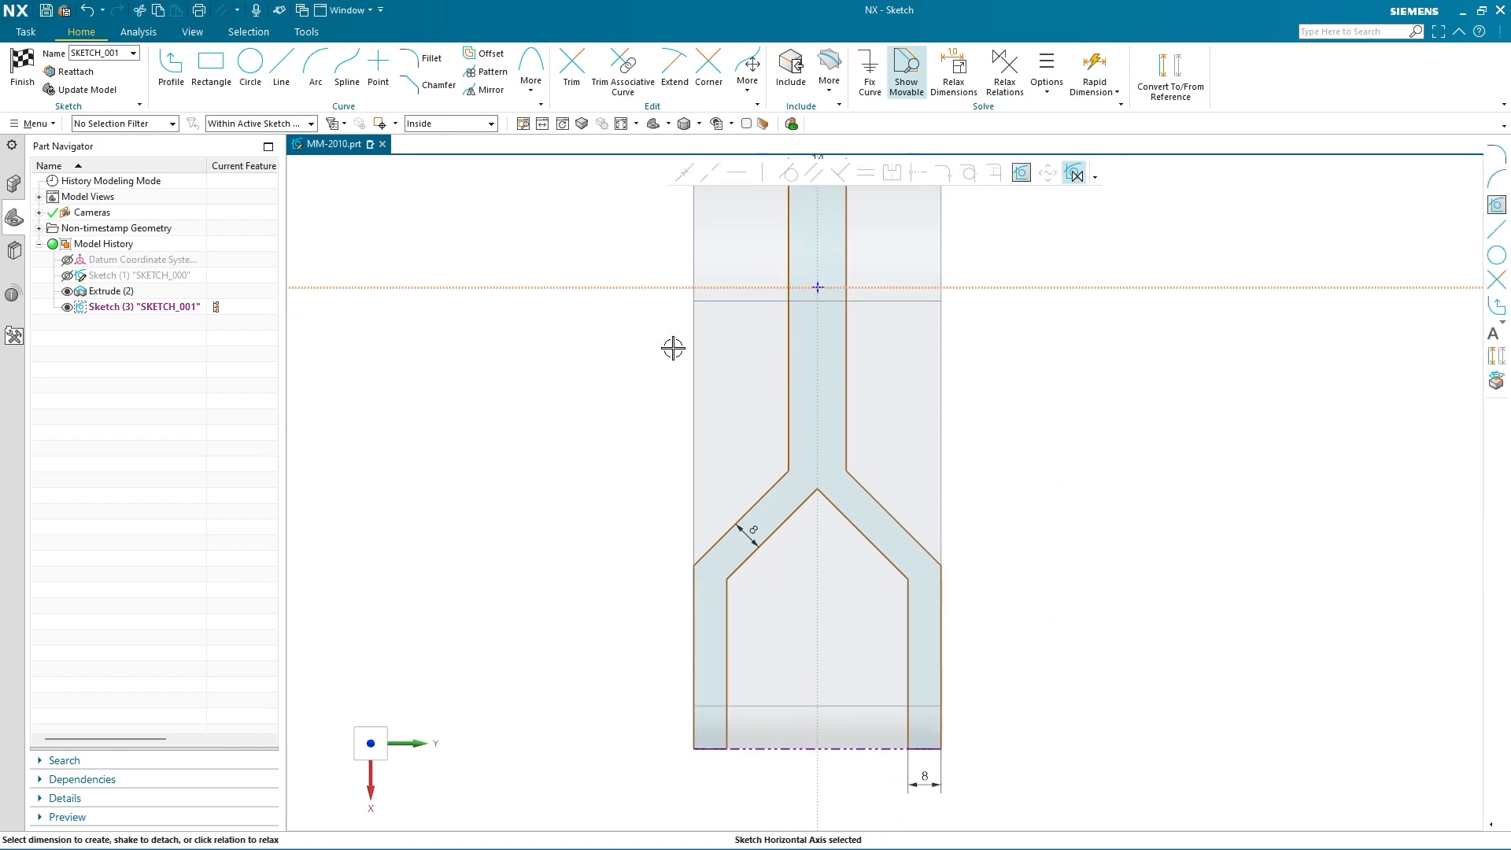
pyautogui.click(788, 473)
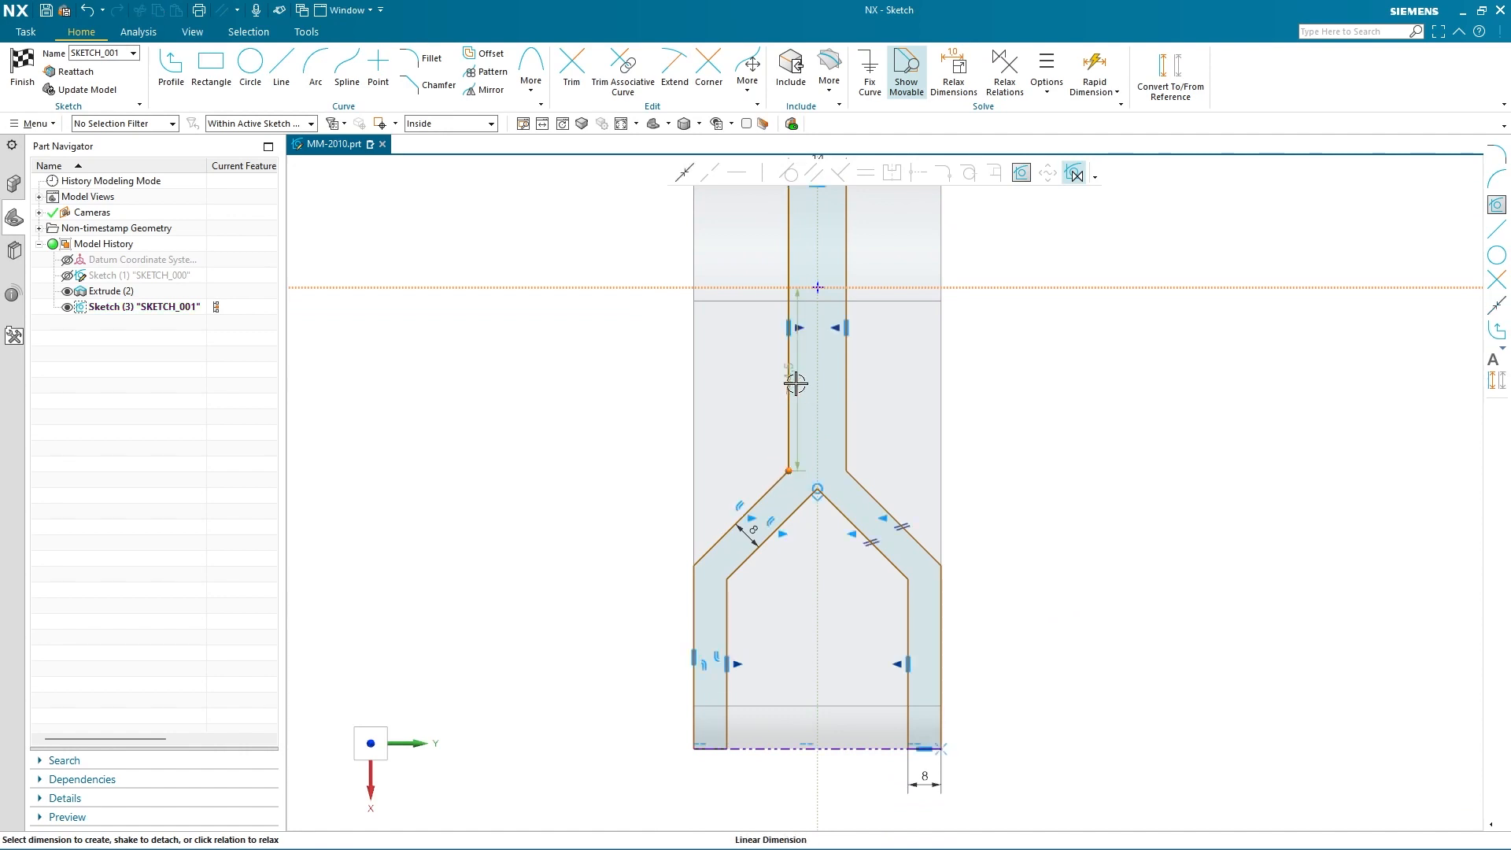
pyautogui.click(666, 378)
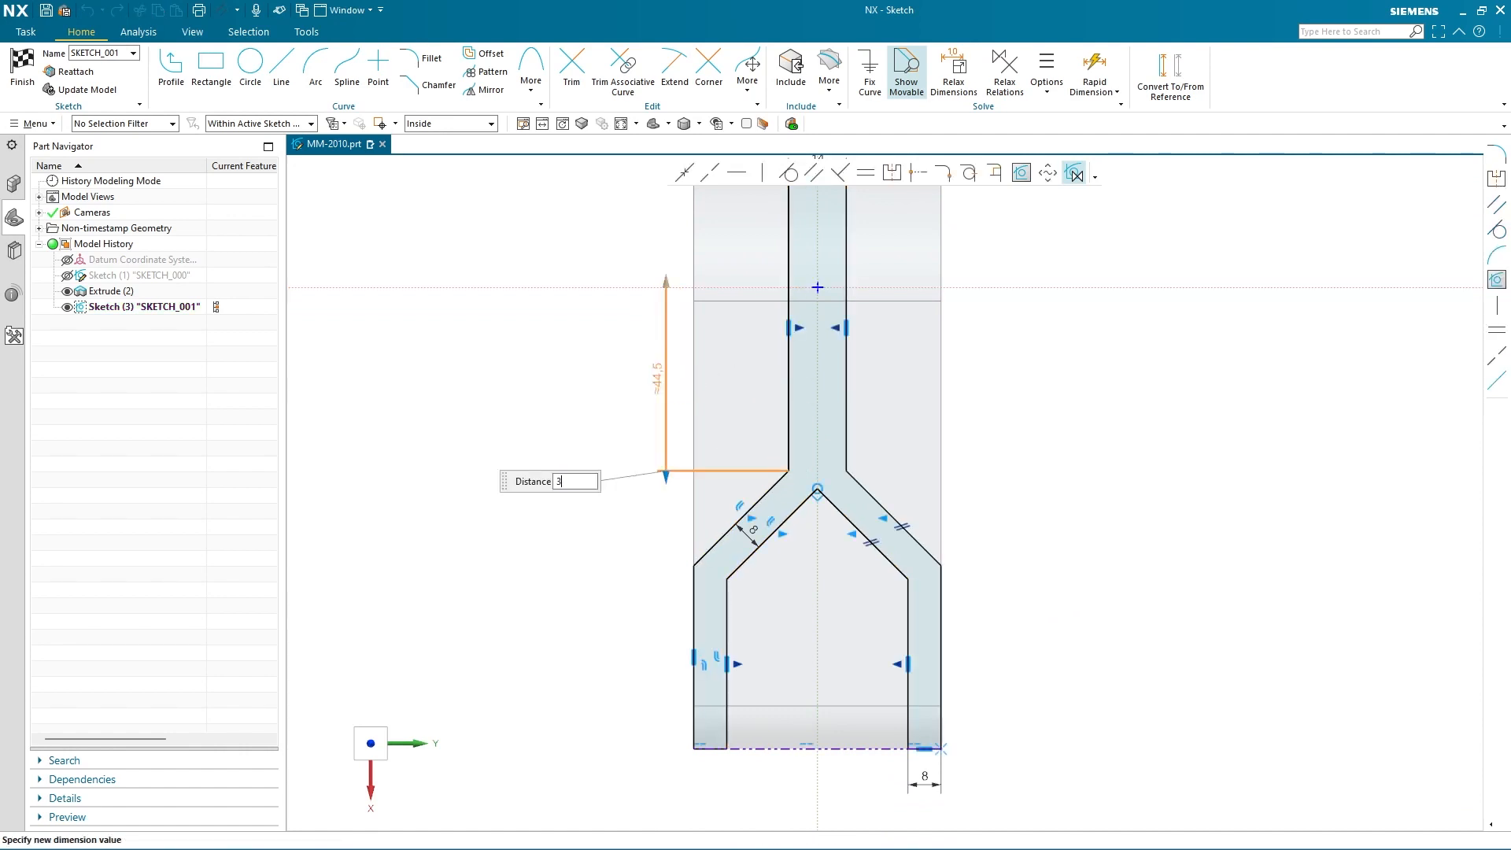
pyautogui.write('35')
pyautogui.press('Return')
pyautogui.click(616, 512)
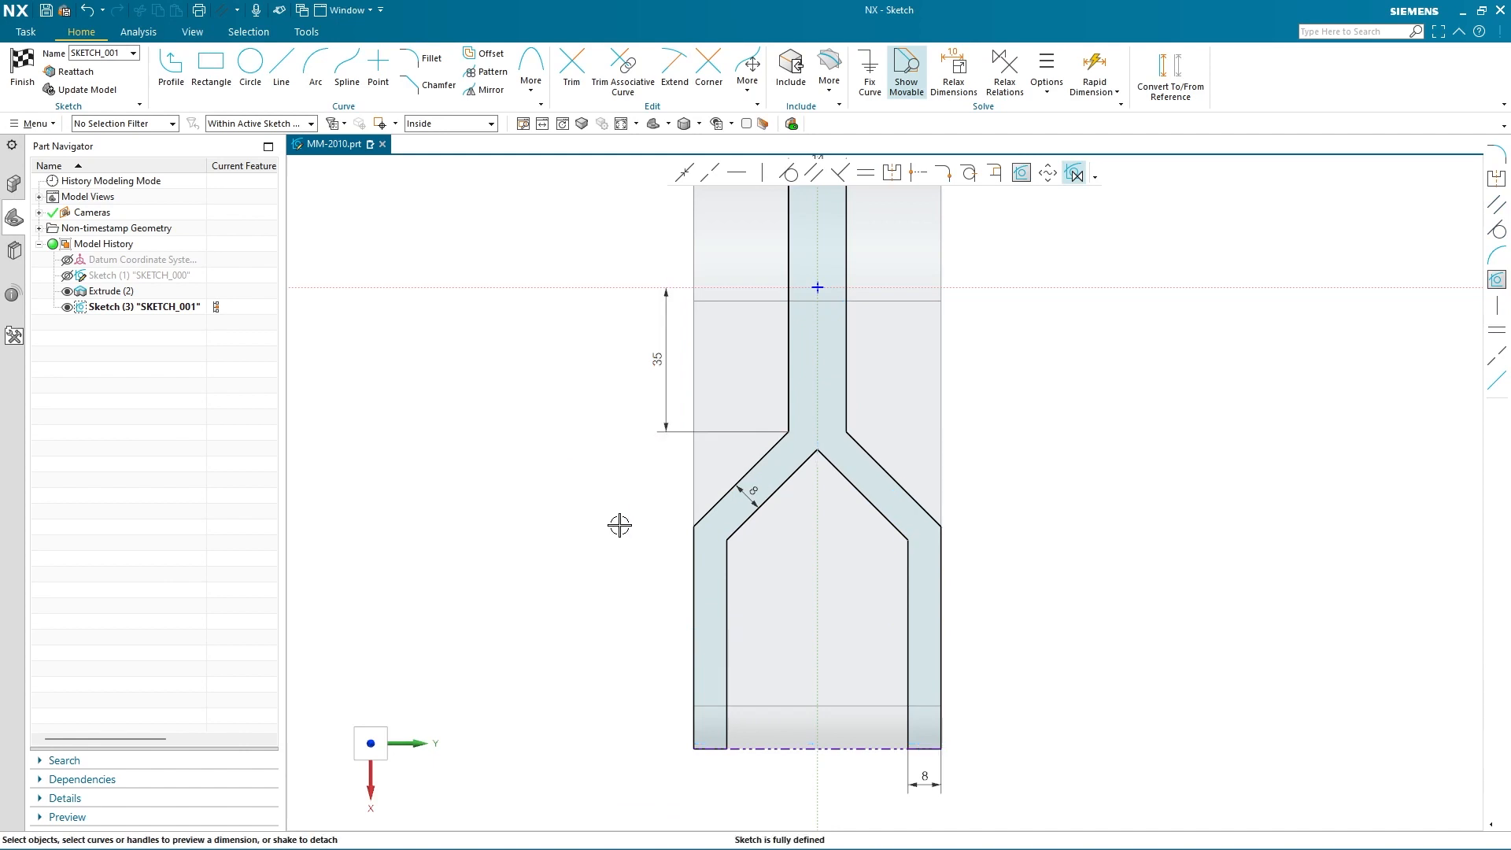
# Step: Dimension the outer corner where the shoulder meets the fork leg at 75 mm from the sketch's horizontal axis
pyautogui.click(611, 288)
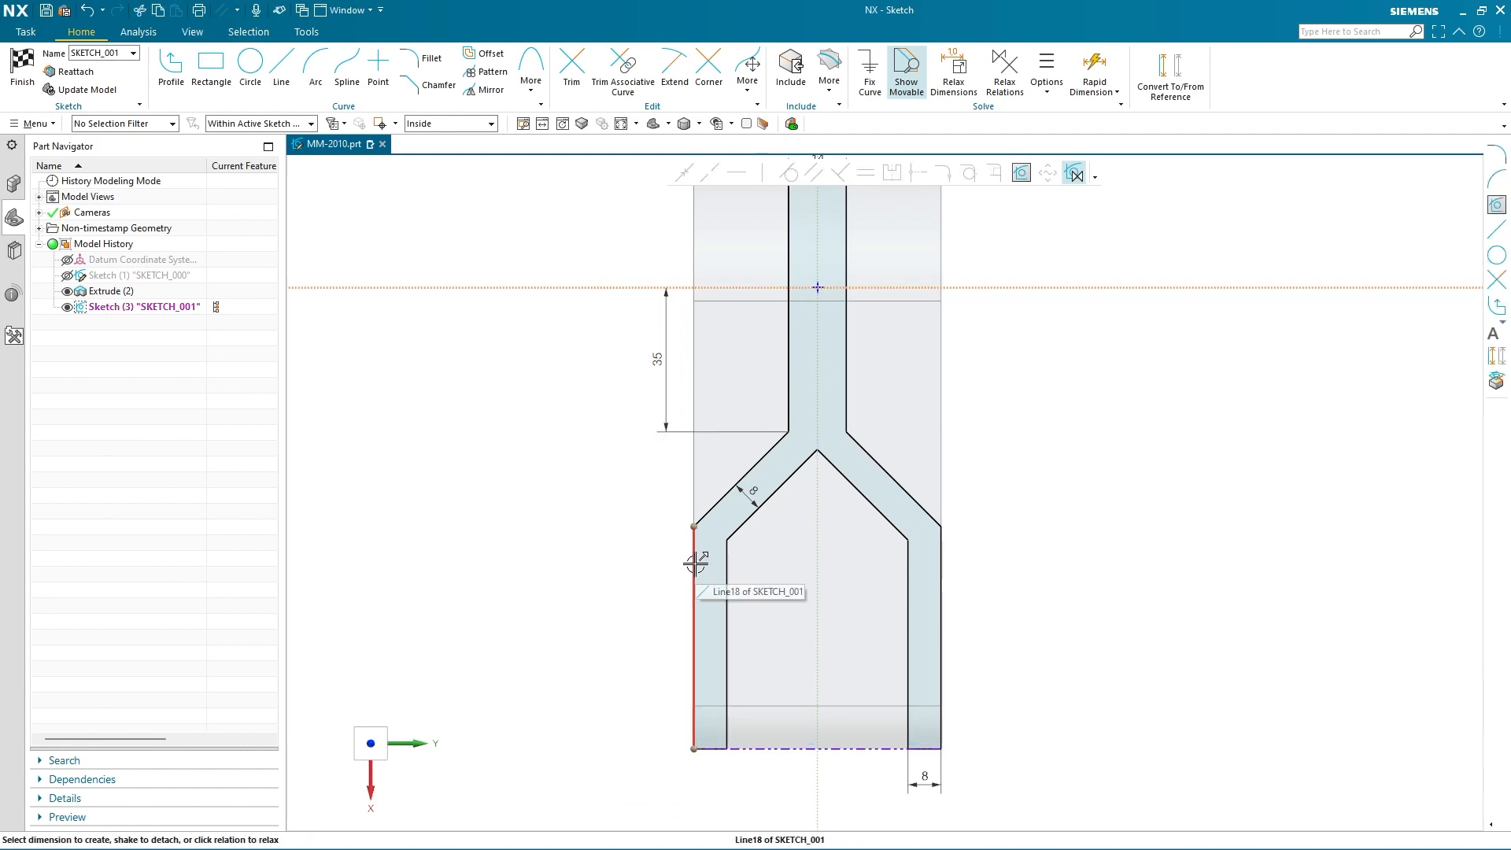
pyautogui.click(695, 528)
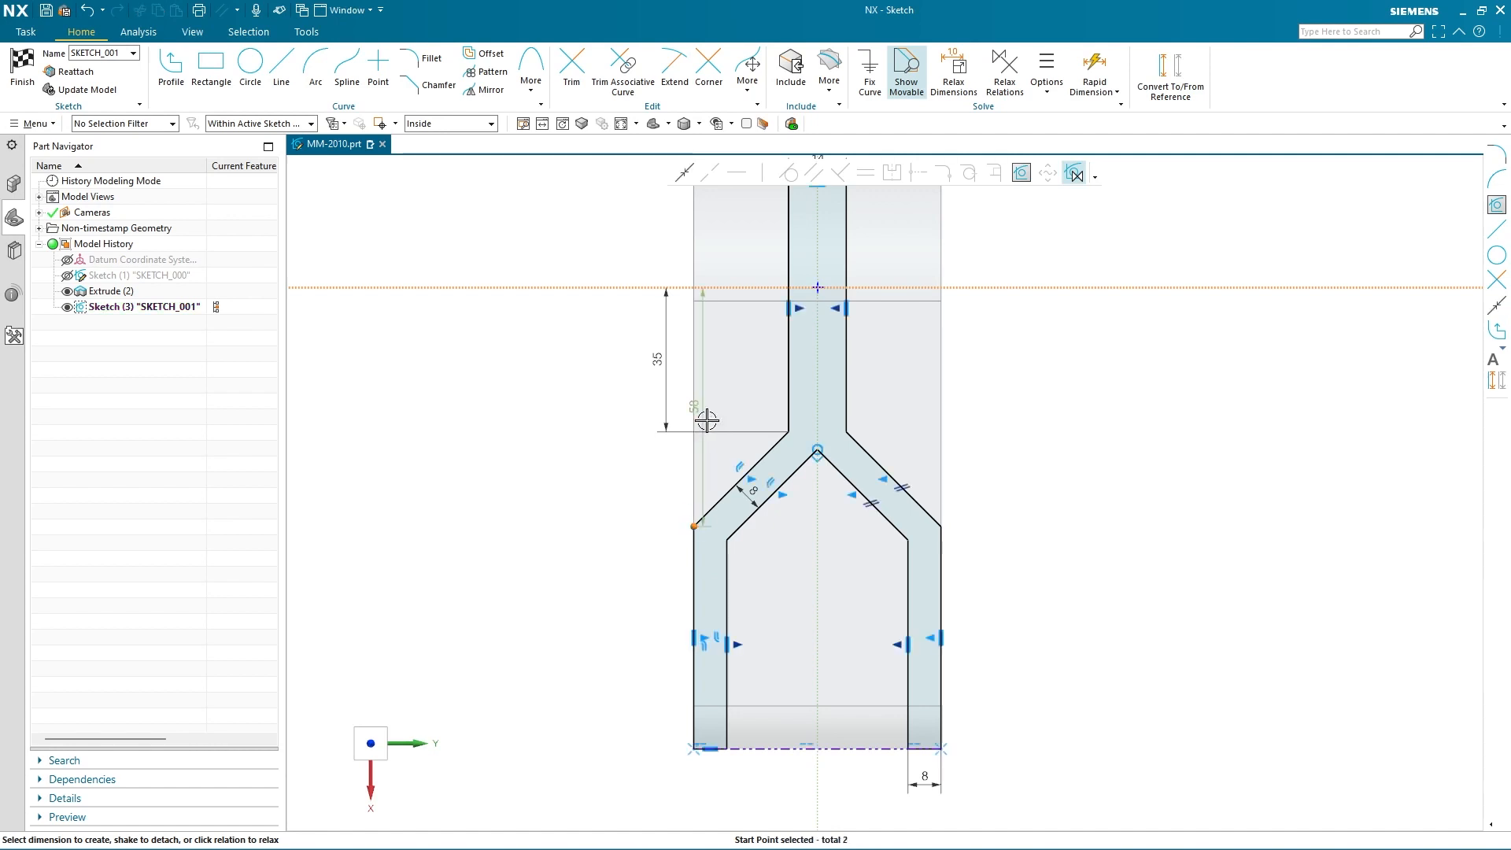
pyautogui.click(610, 437)
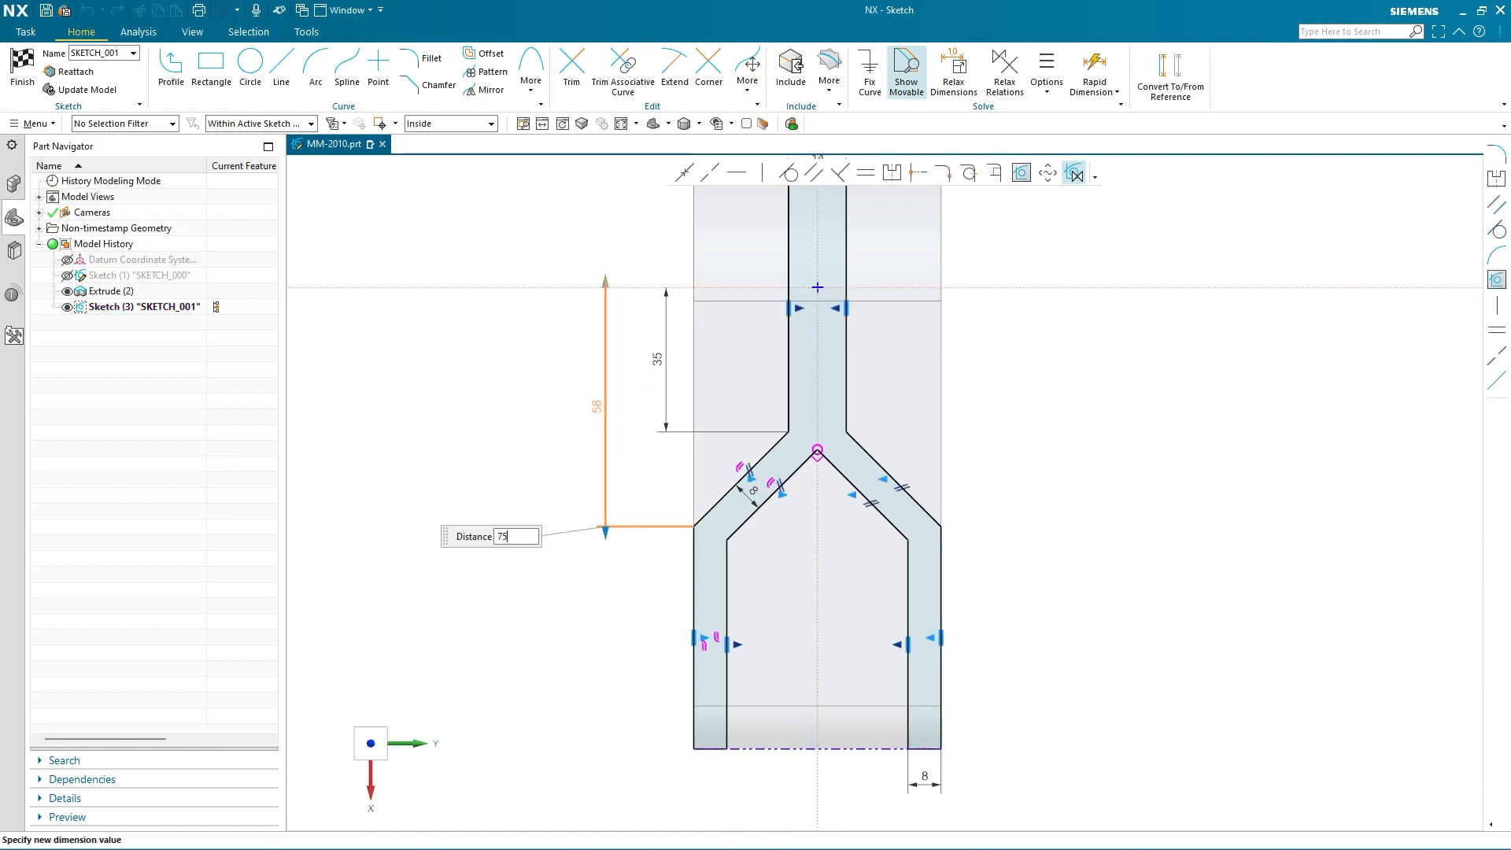
pyautogui.press('Return')
pyautogui.click(539, 422)
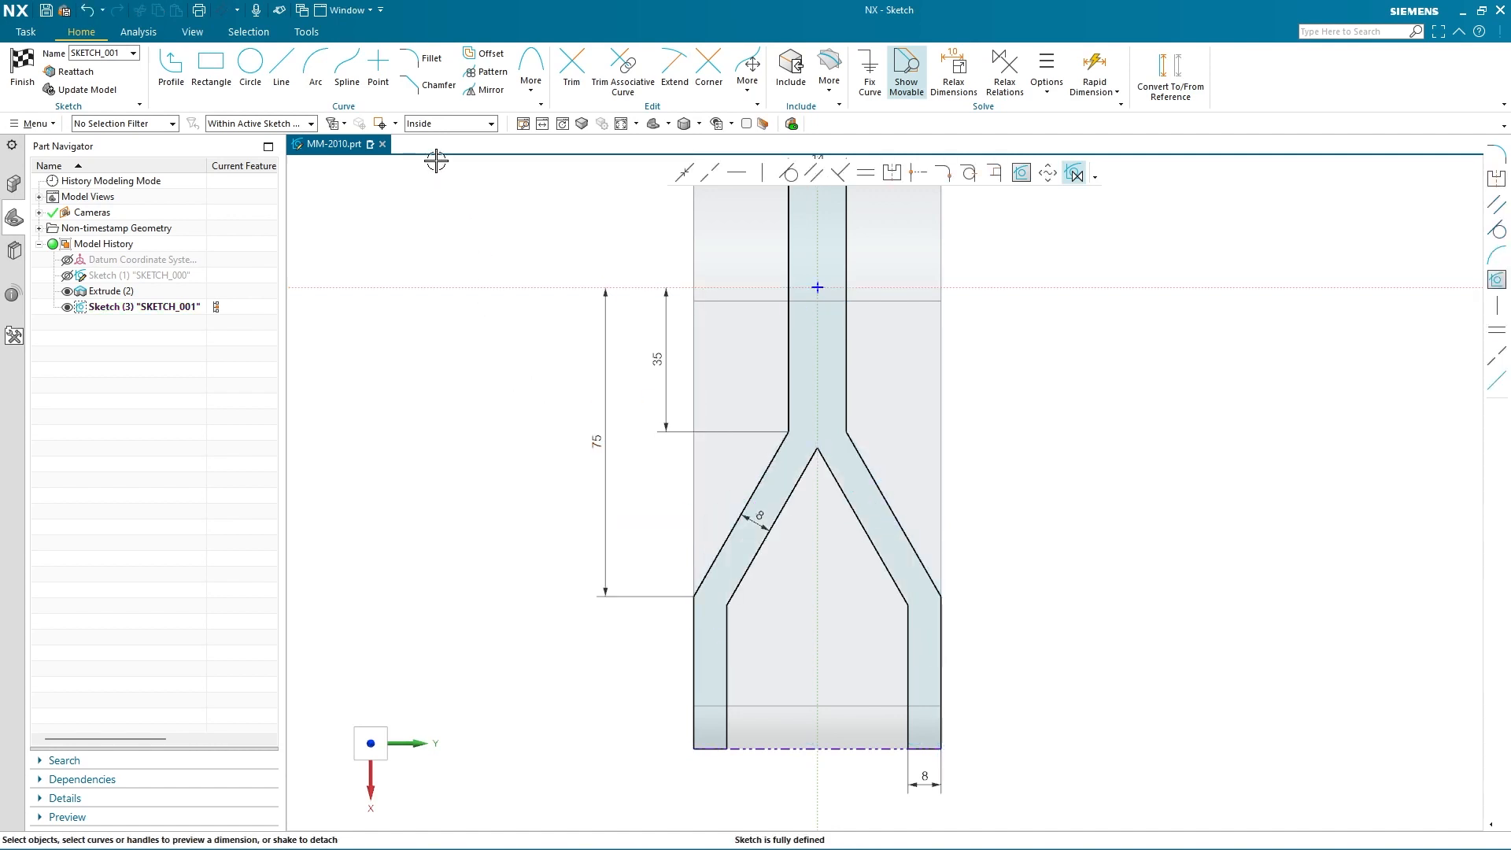
# Step: Fillet the slot's peak and its two inner leg corners with a 10 mm radius
pyautogui.click(432, 60)
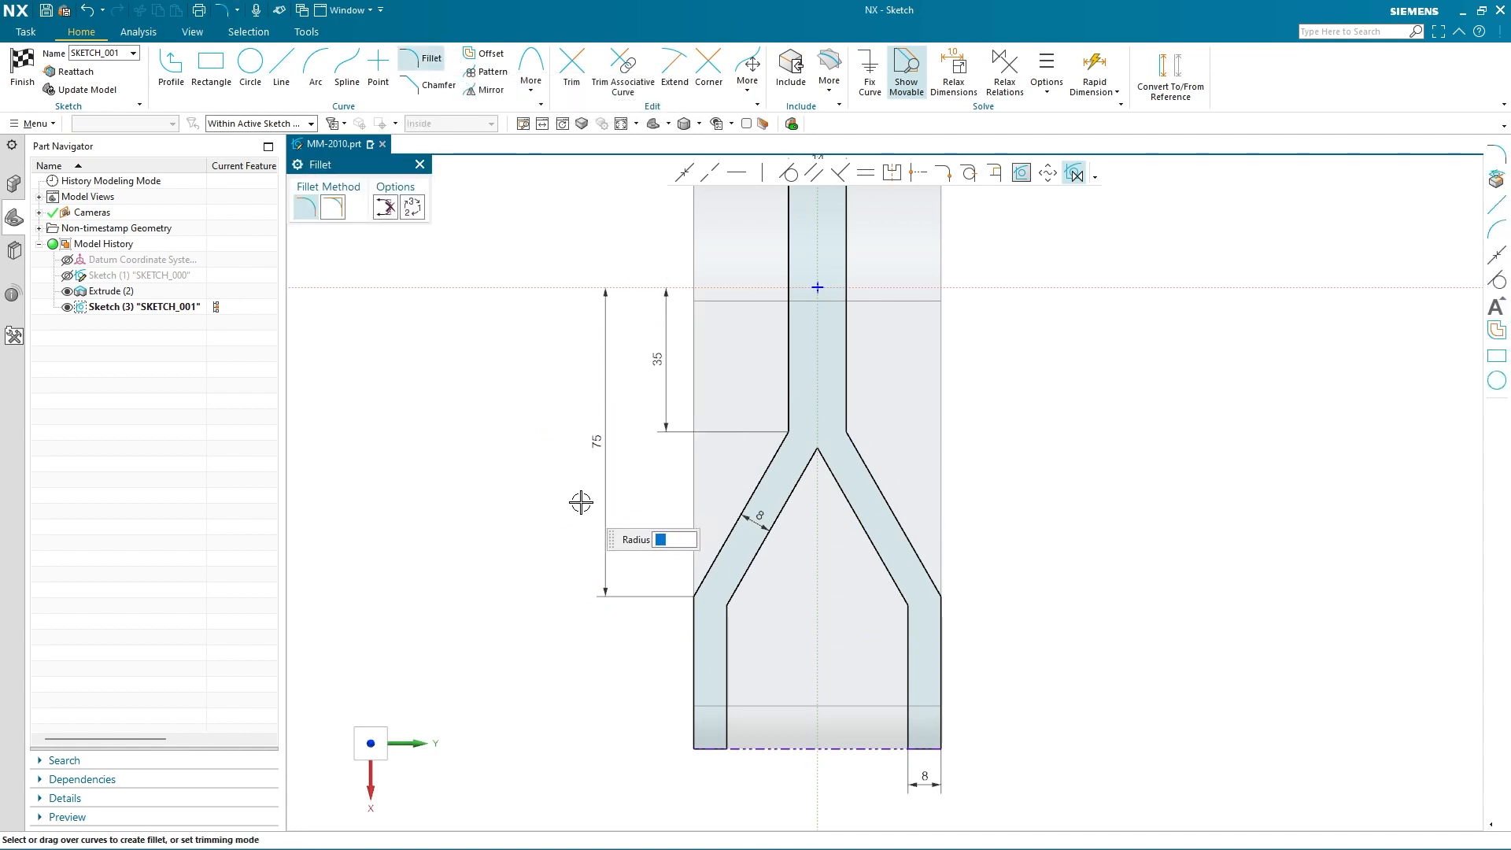
pyautogui.write('0')
pyautogui.press('Return')
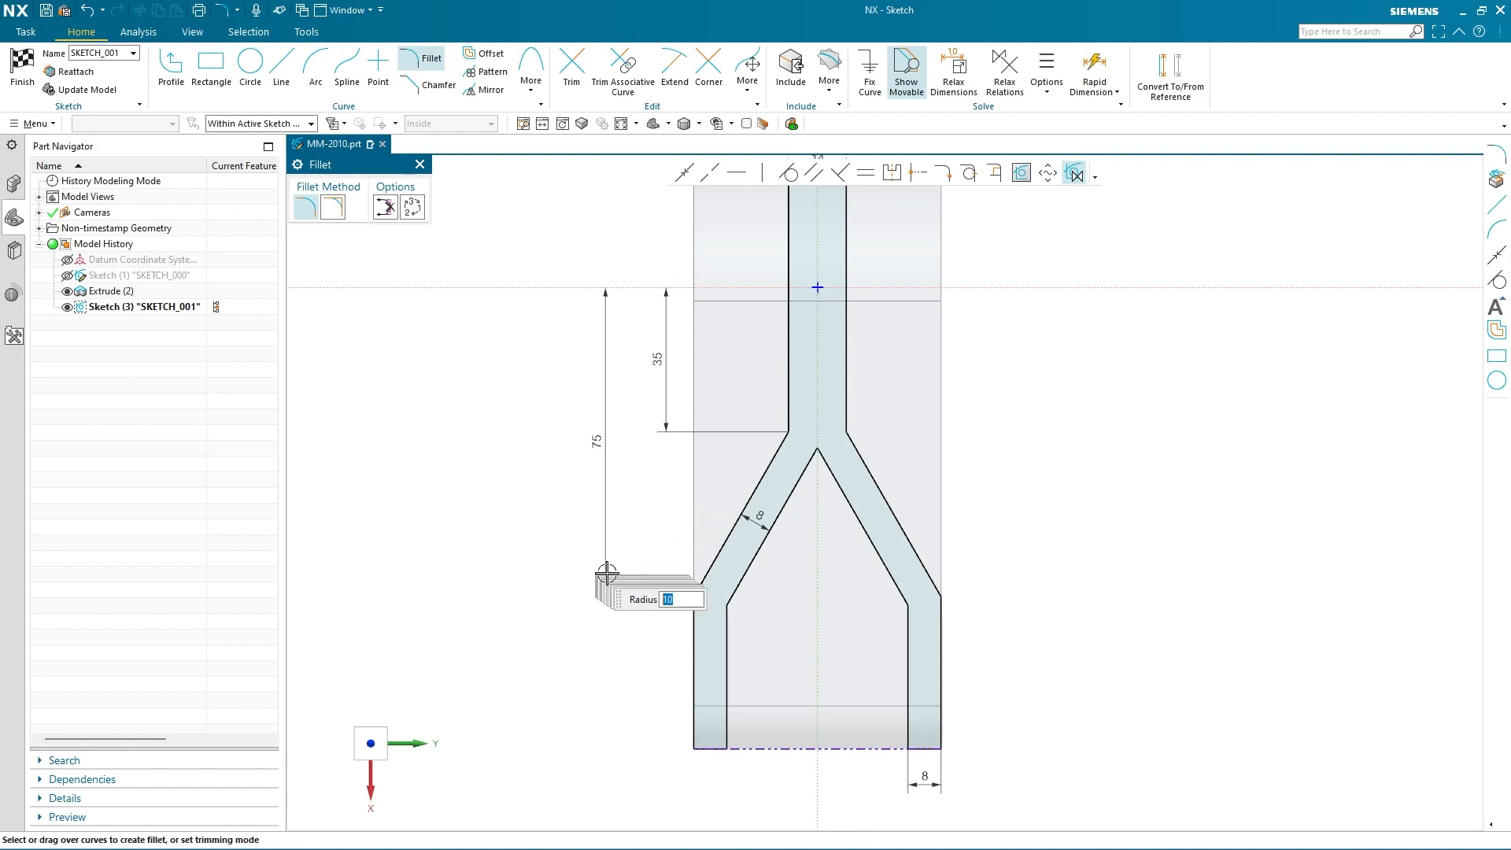
pyautogui.click(795, 498)
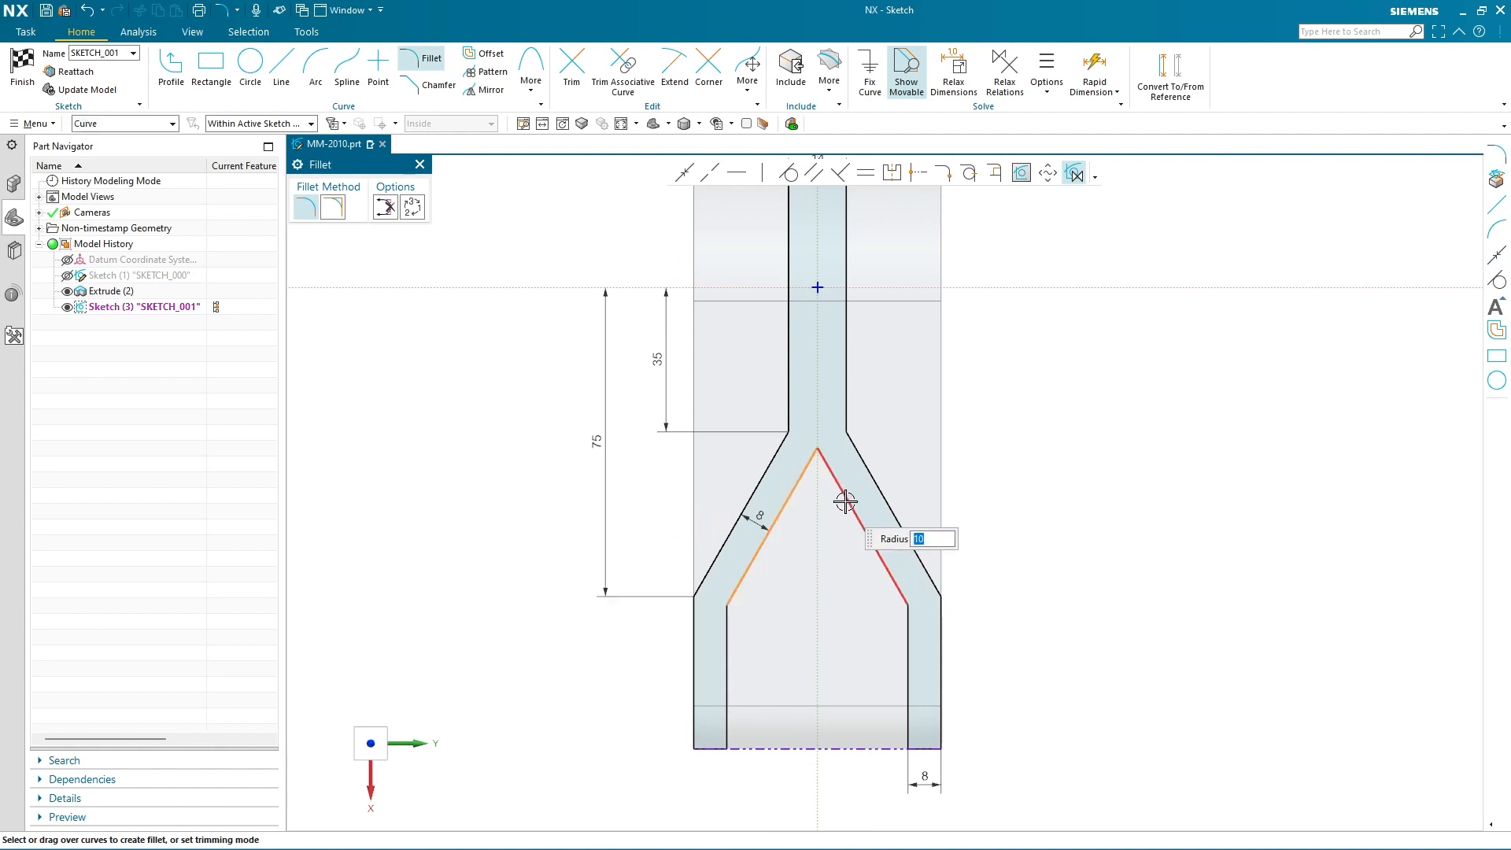
pyautogui.click(841, 497)
pyautogui.click(897, 580)
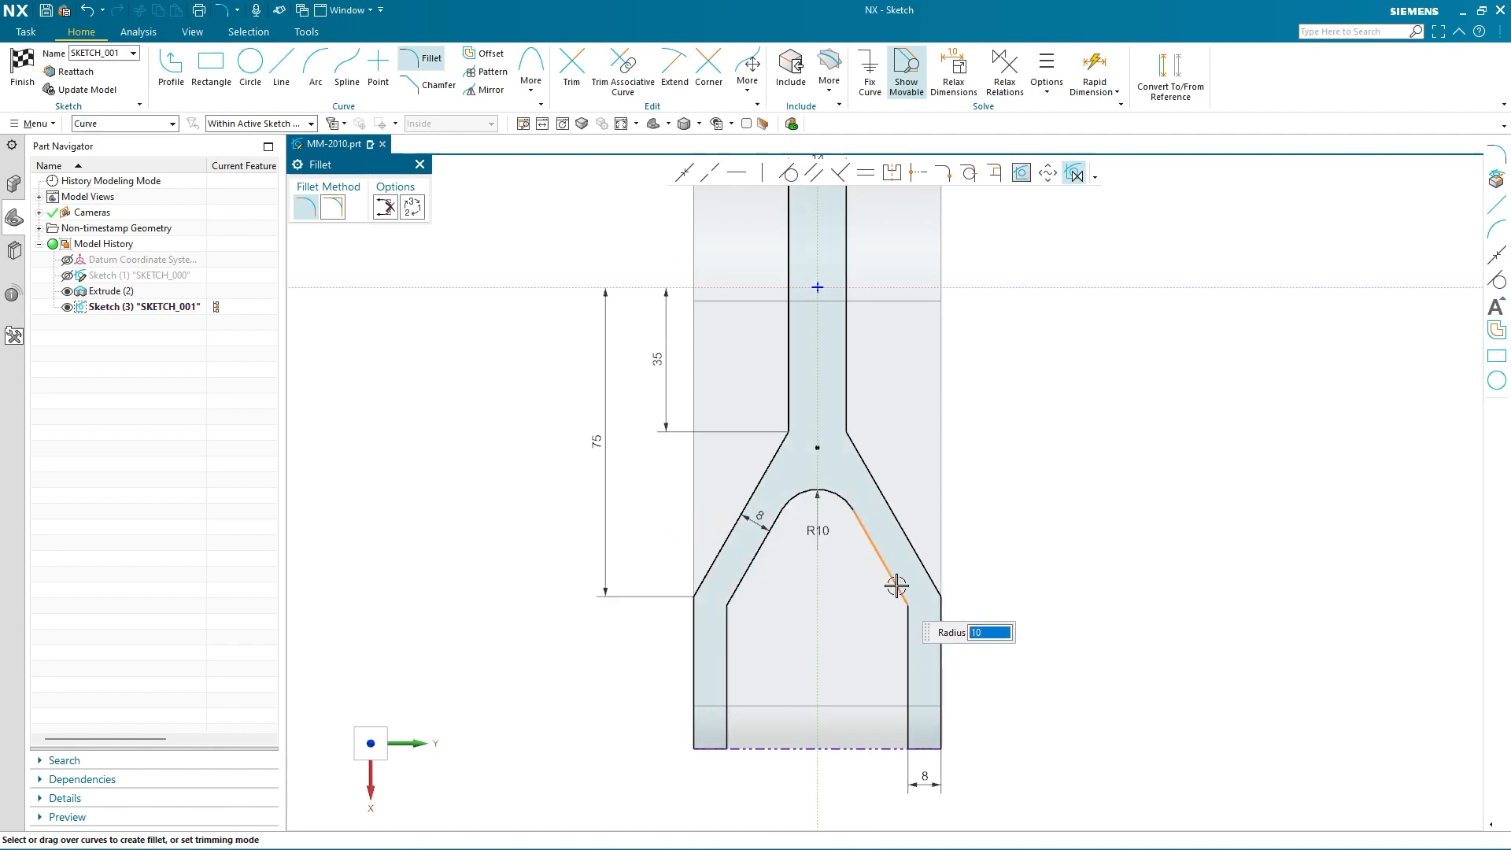
pyautogui.click(909, 644)
pyautogui.click(737, 594)
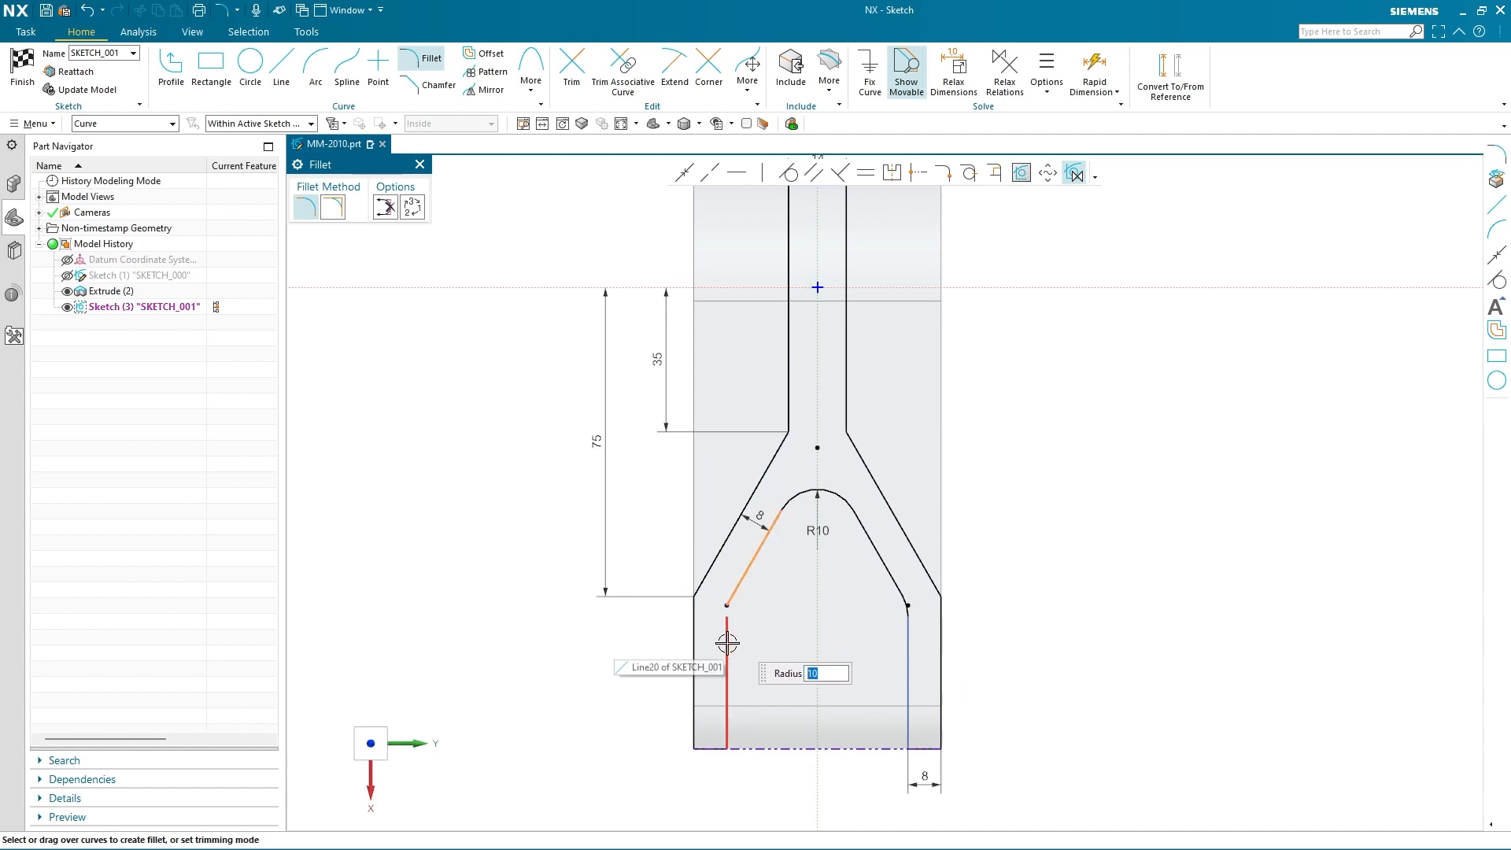
pyautogui.click(725, 647)
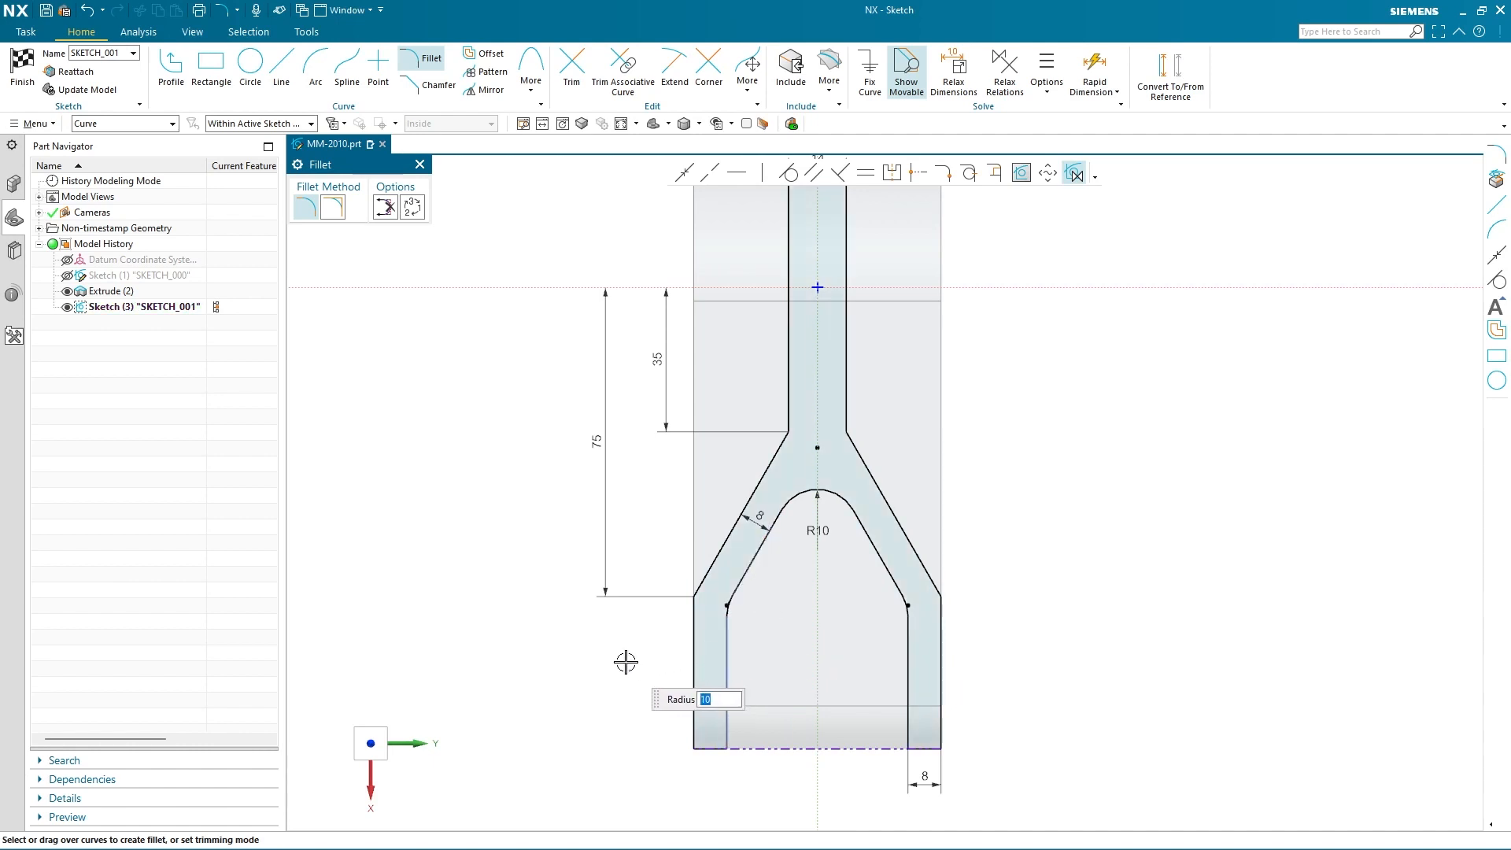
# Step: Fillet the two stem corners and two outer leg corners with a 20 mm radius, and finish the sketch
pyautogui.click(788, 404)
pyautogui.click(766, 455)
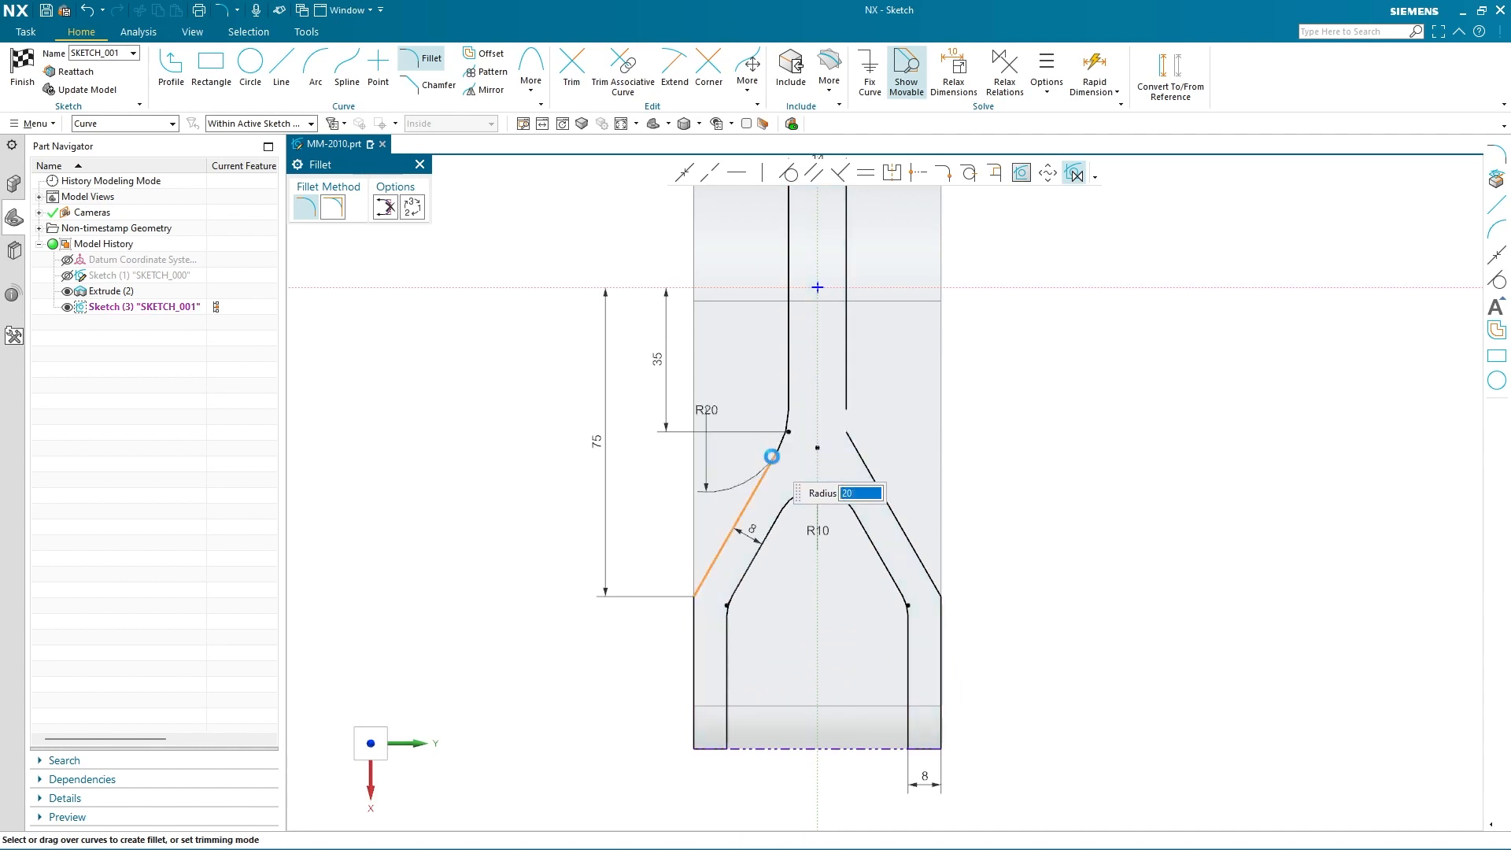
pyautogui.click(846, 400)
pyautogui.click(855, 459)
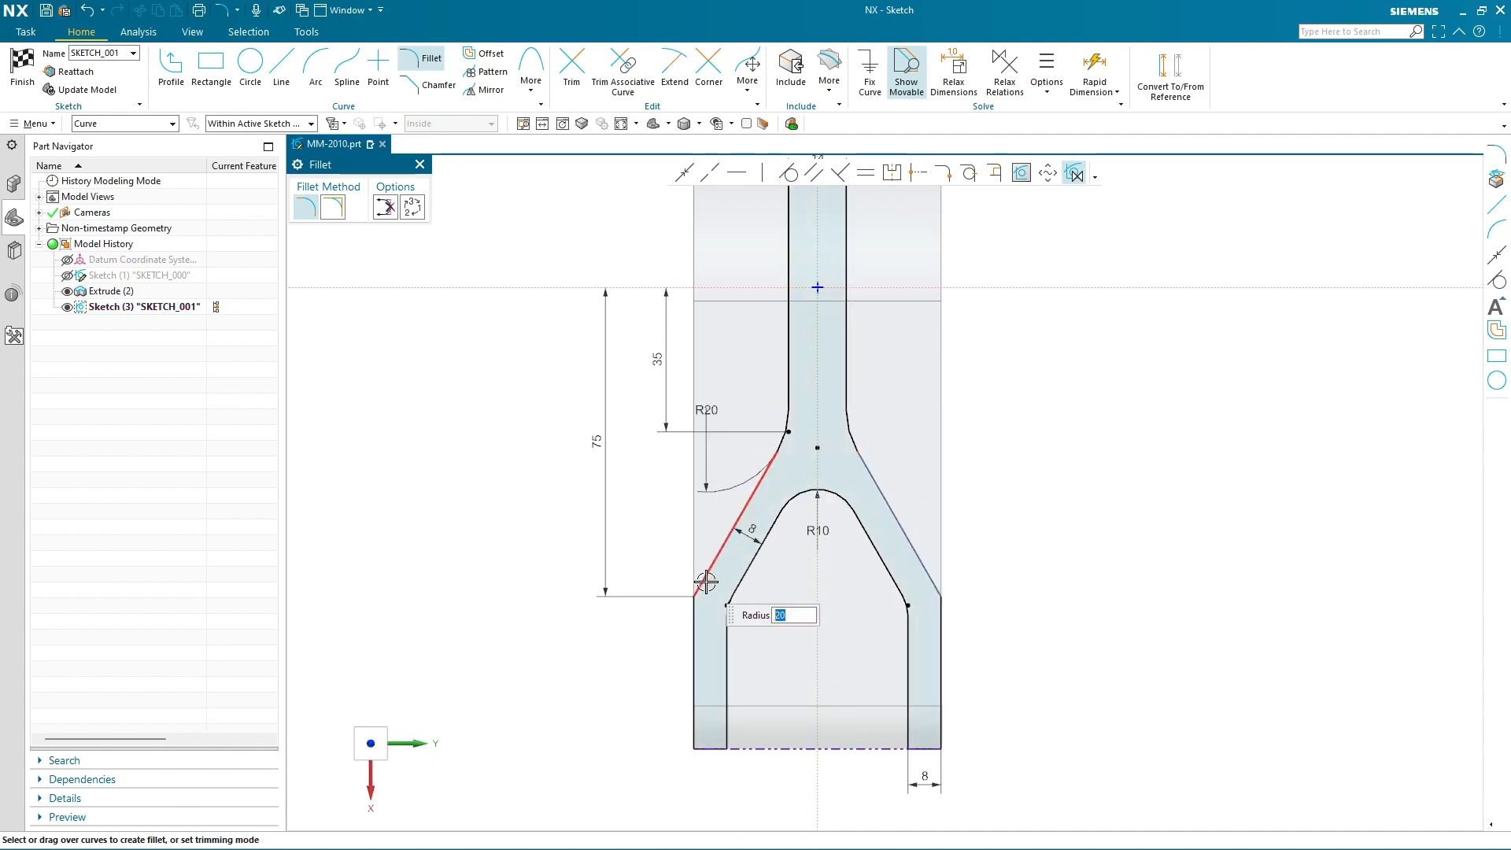
pyautogui.click(695, 634)
pyautogui.click(926, 564)
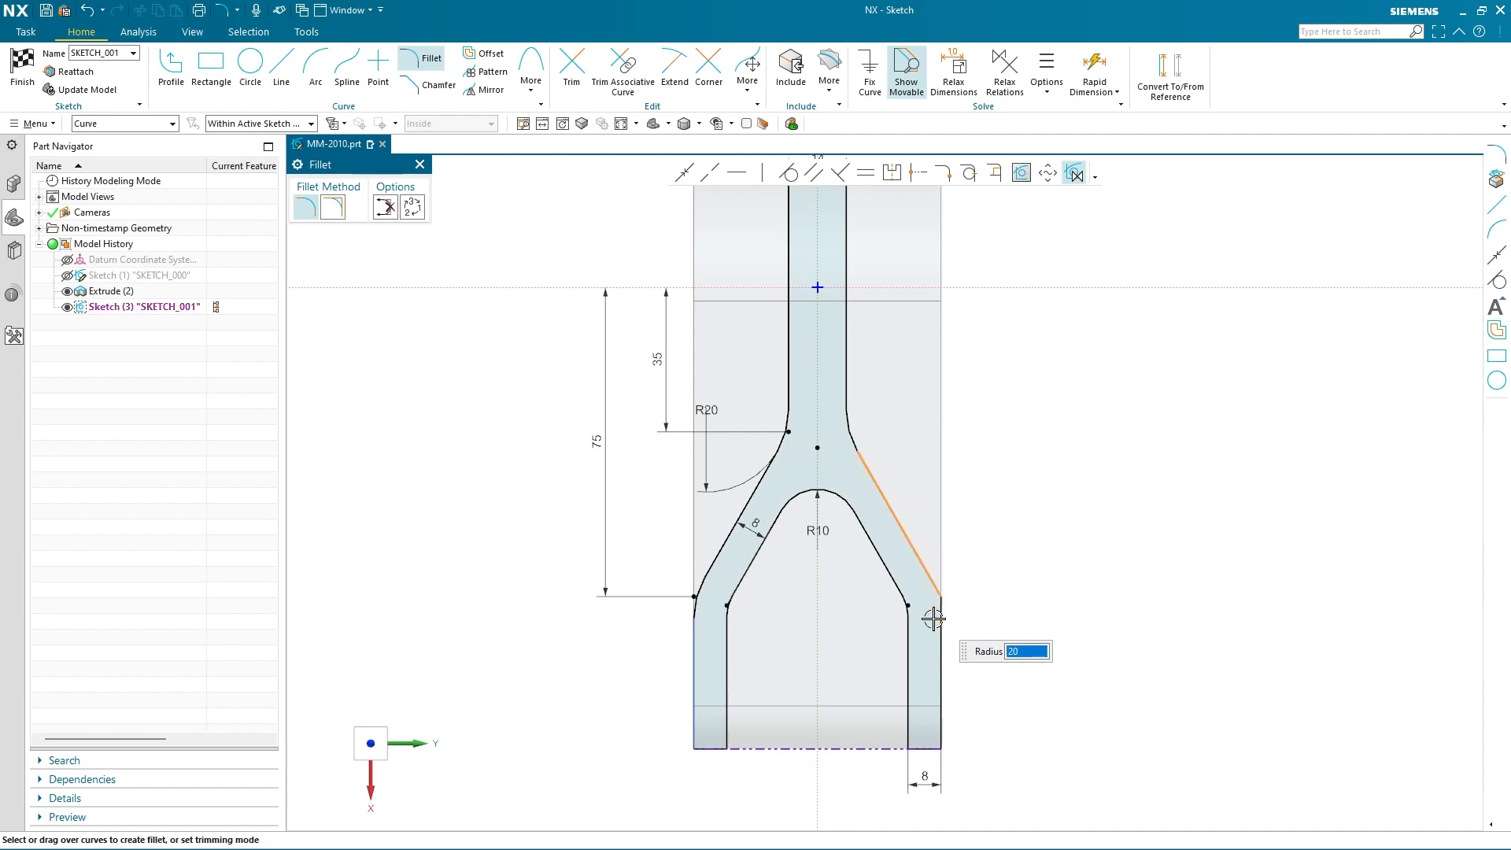
pyautogui.click(940, 637)
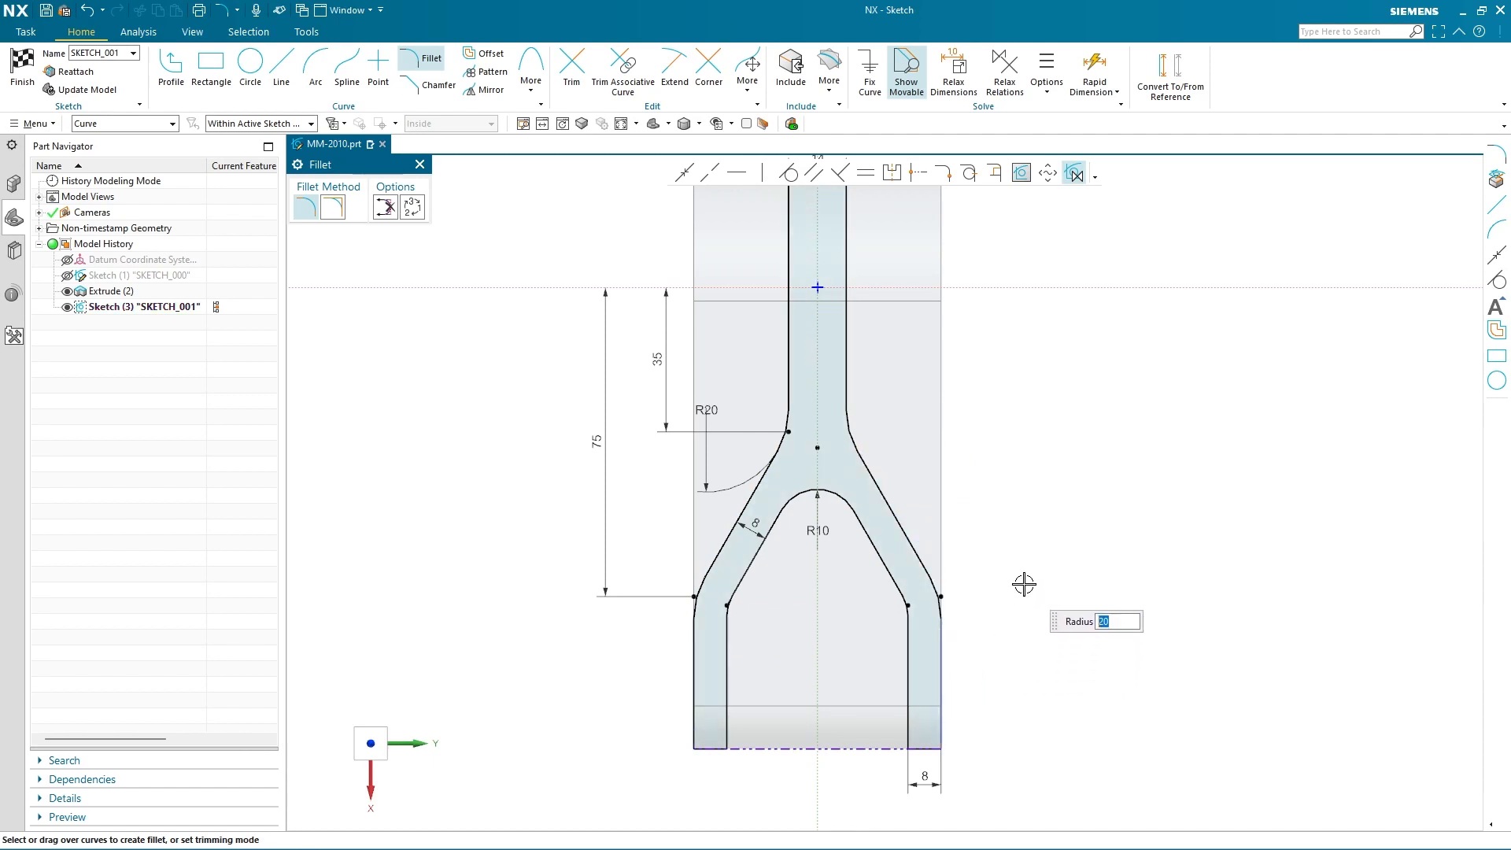
pyautogui.press('Escape')
pyautogui.scroll(-1, 1000, 641)
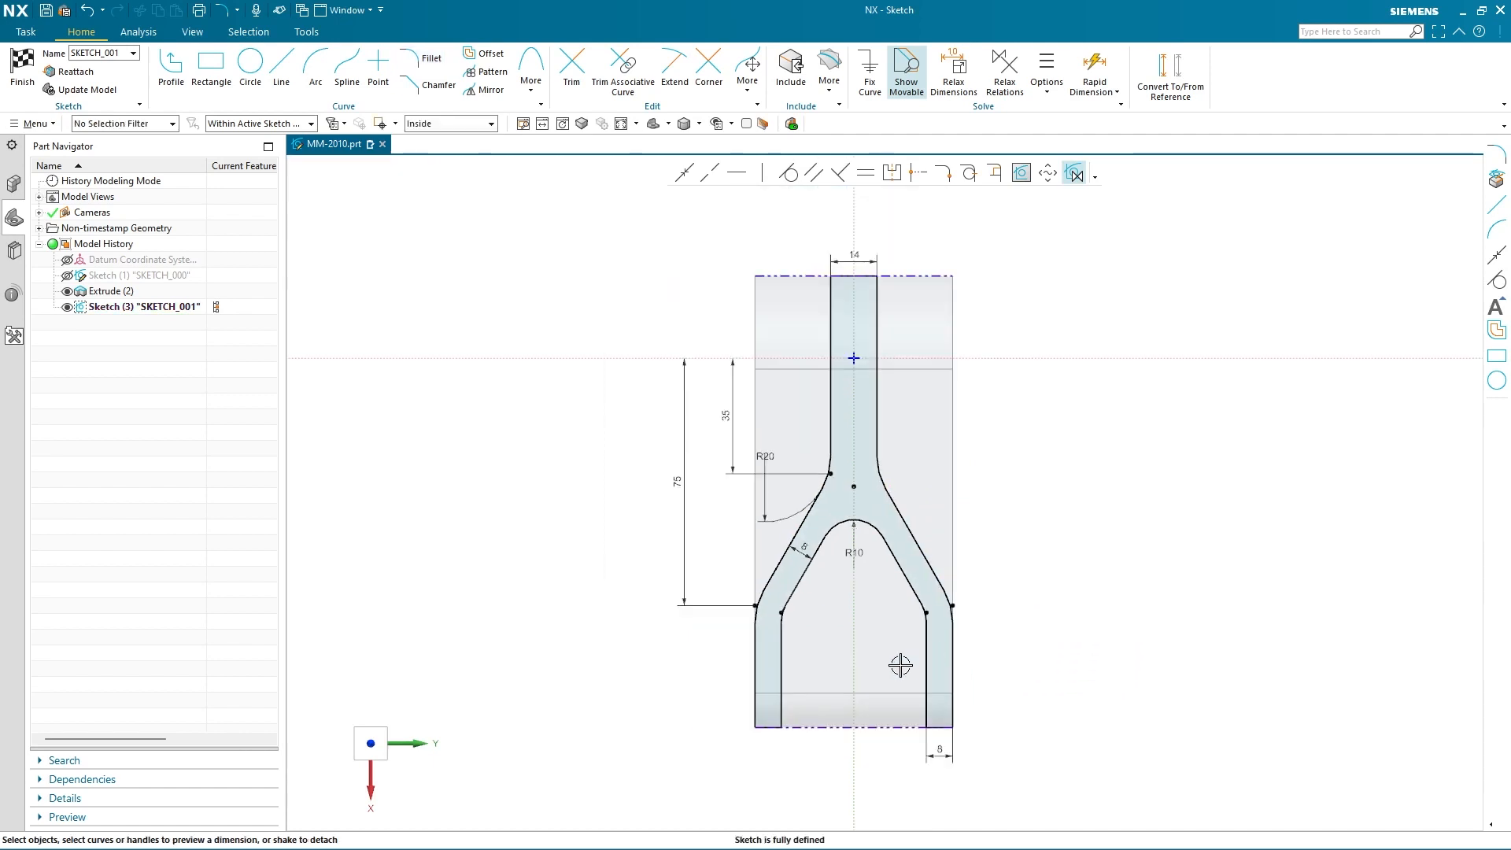
pyautogui.click(23, 63)
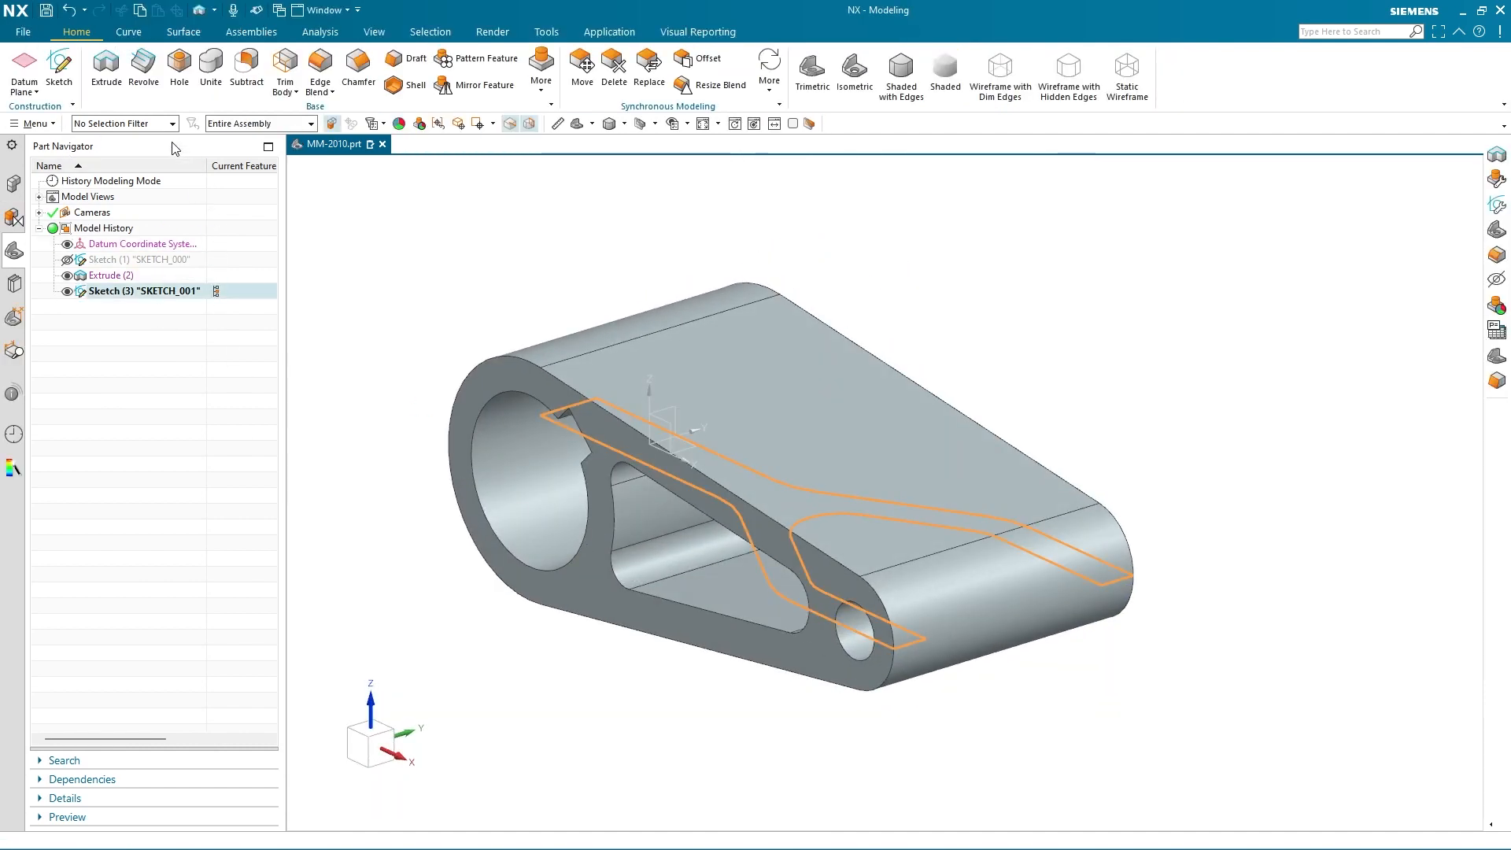
# Step: Extrude the fork profile through all in both directions, intersecting it with the lever body, and hide its sketch
pyautogui.click(107, 67)
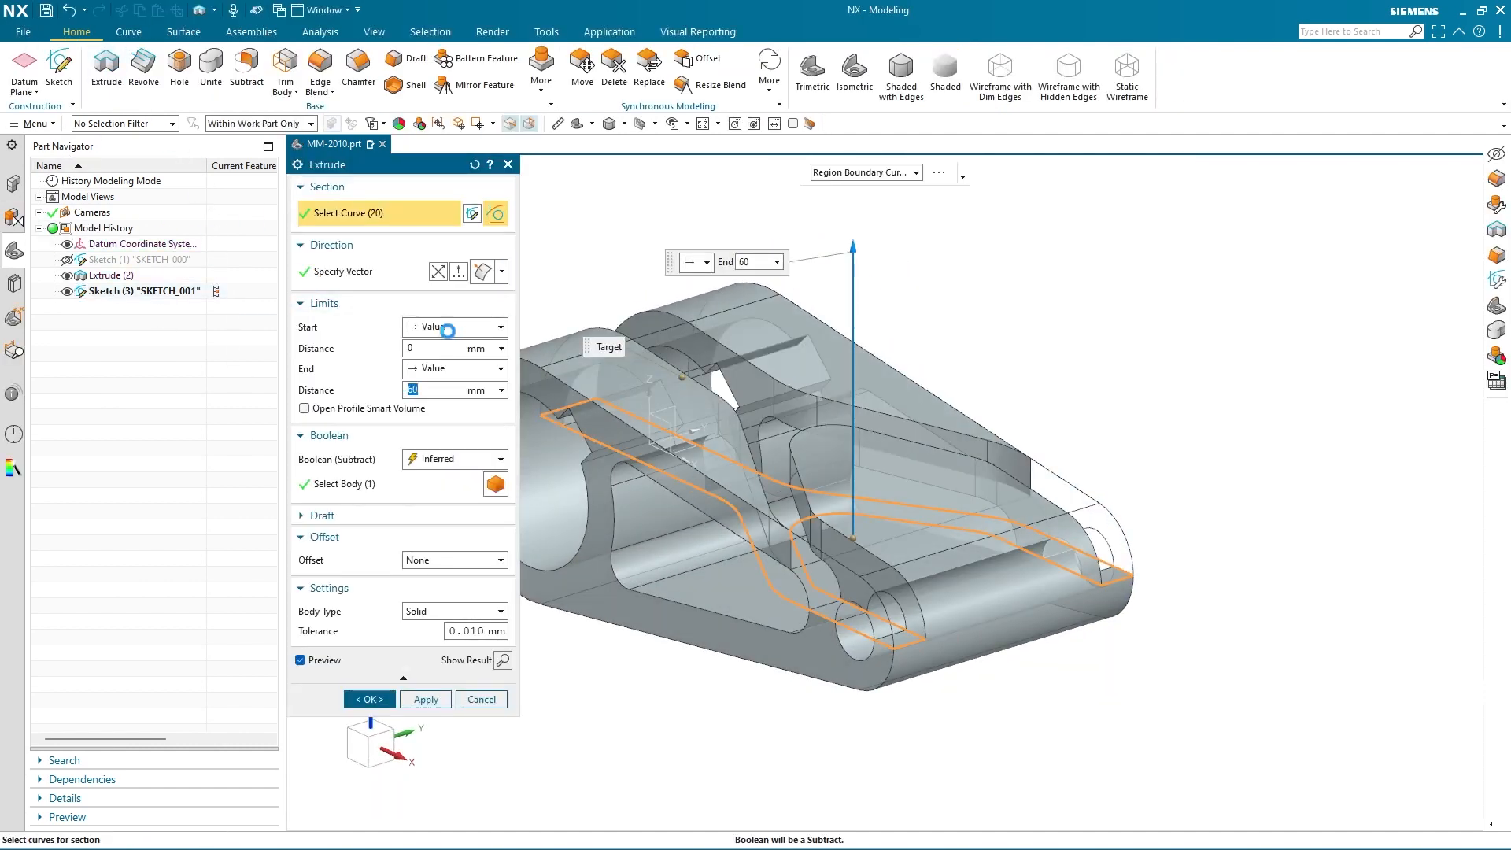
pyautogui.click(448, 327)
pyautogui.click(439, 451)
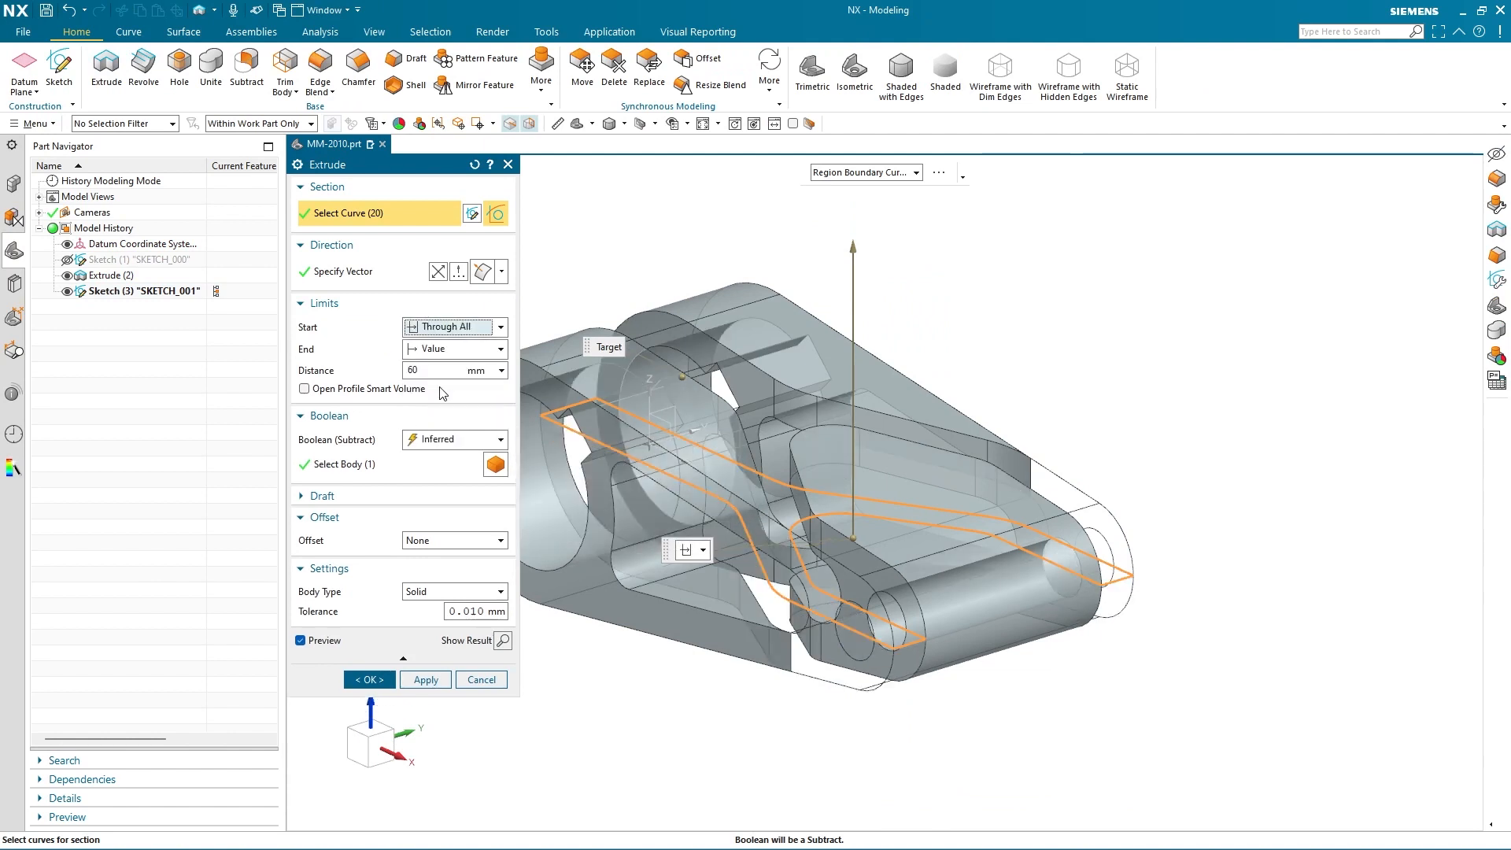
pyautogui.click(449, 349)
pyautogui.click(442, 463)
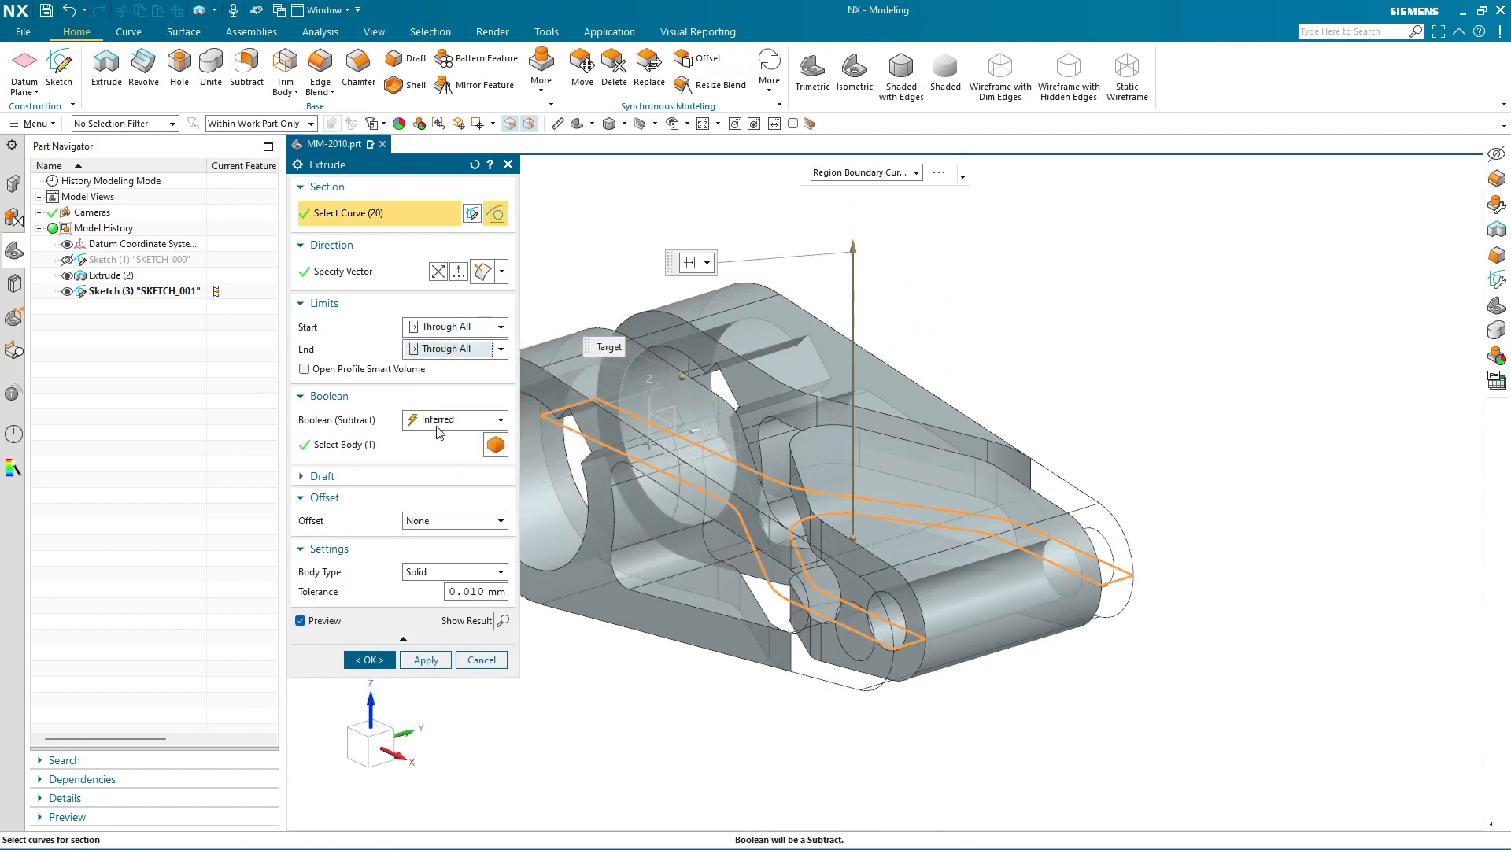
pyautogui.click(440, 419)
pyautogui.click(439, 487)
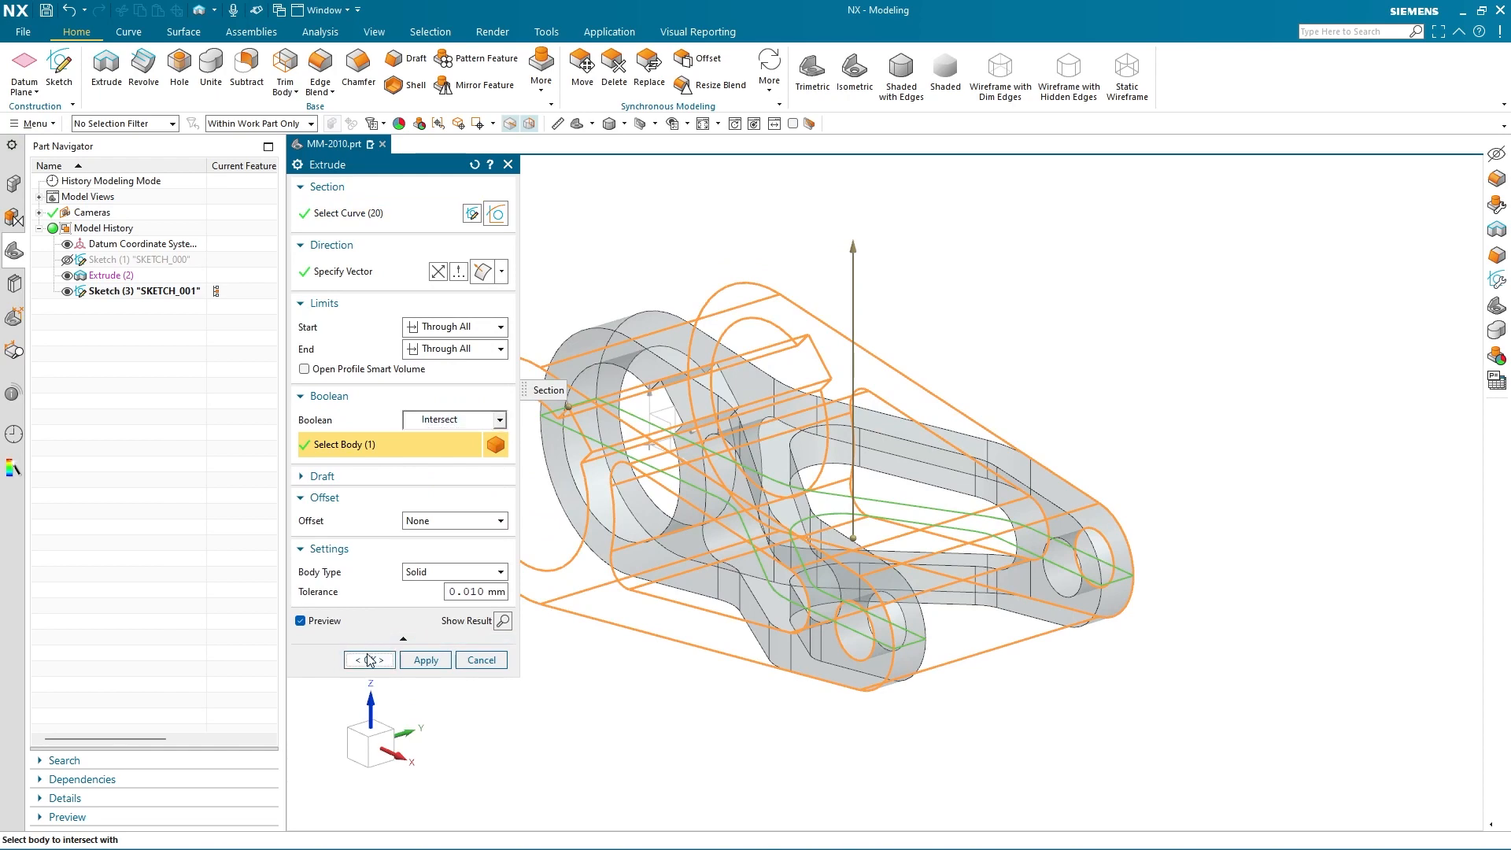
pyautogui.click(369, 659)
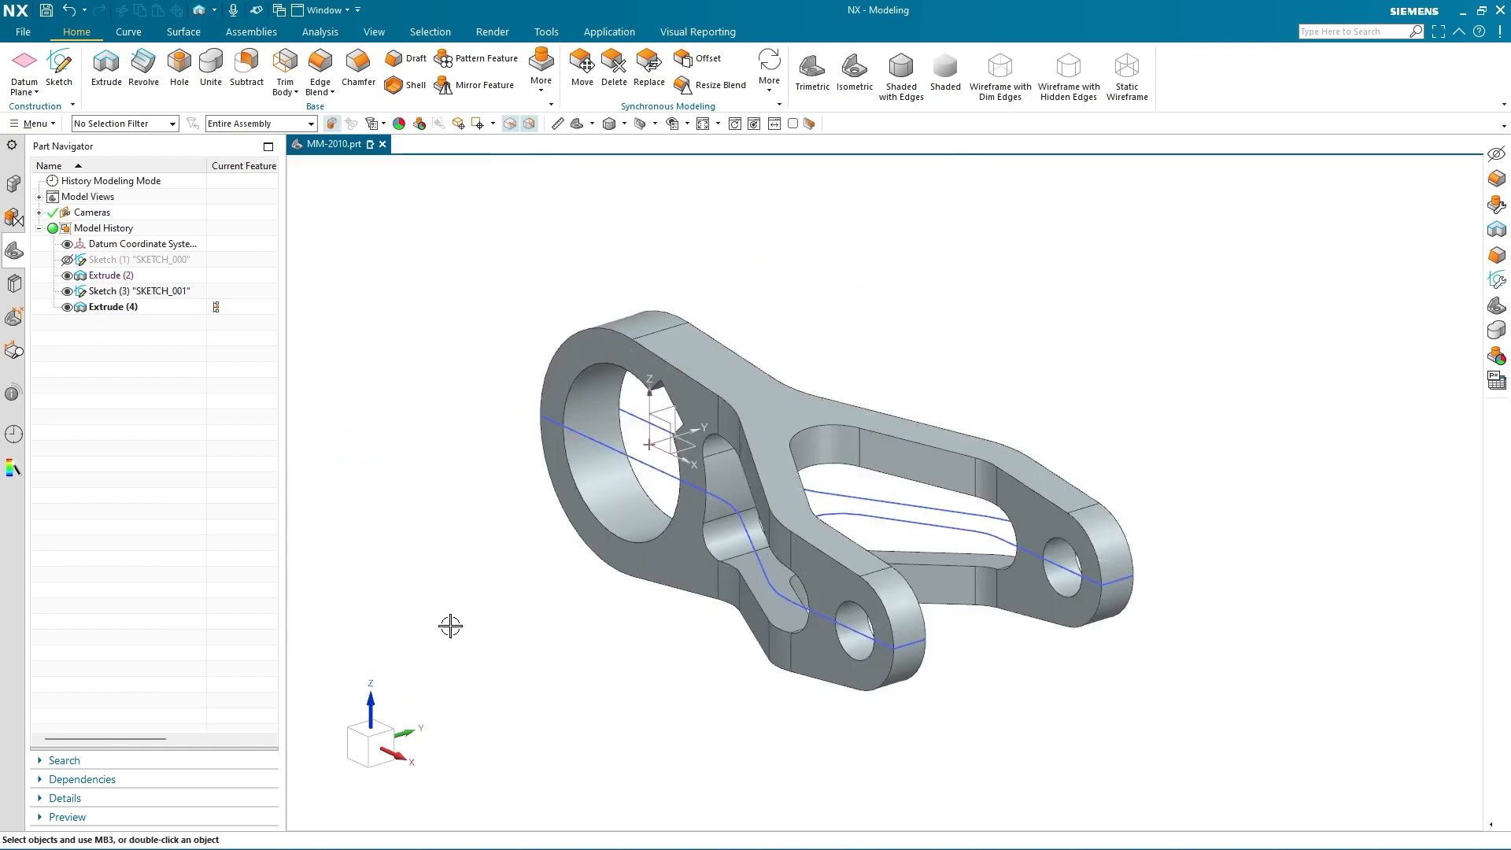
pyautogui.click(67, 291)
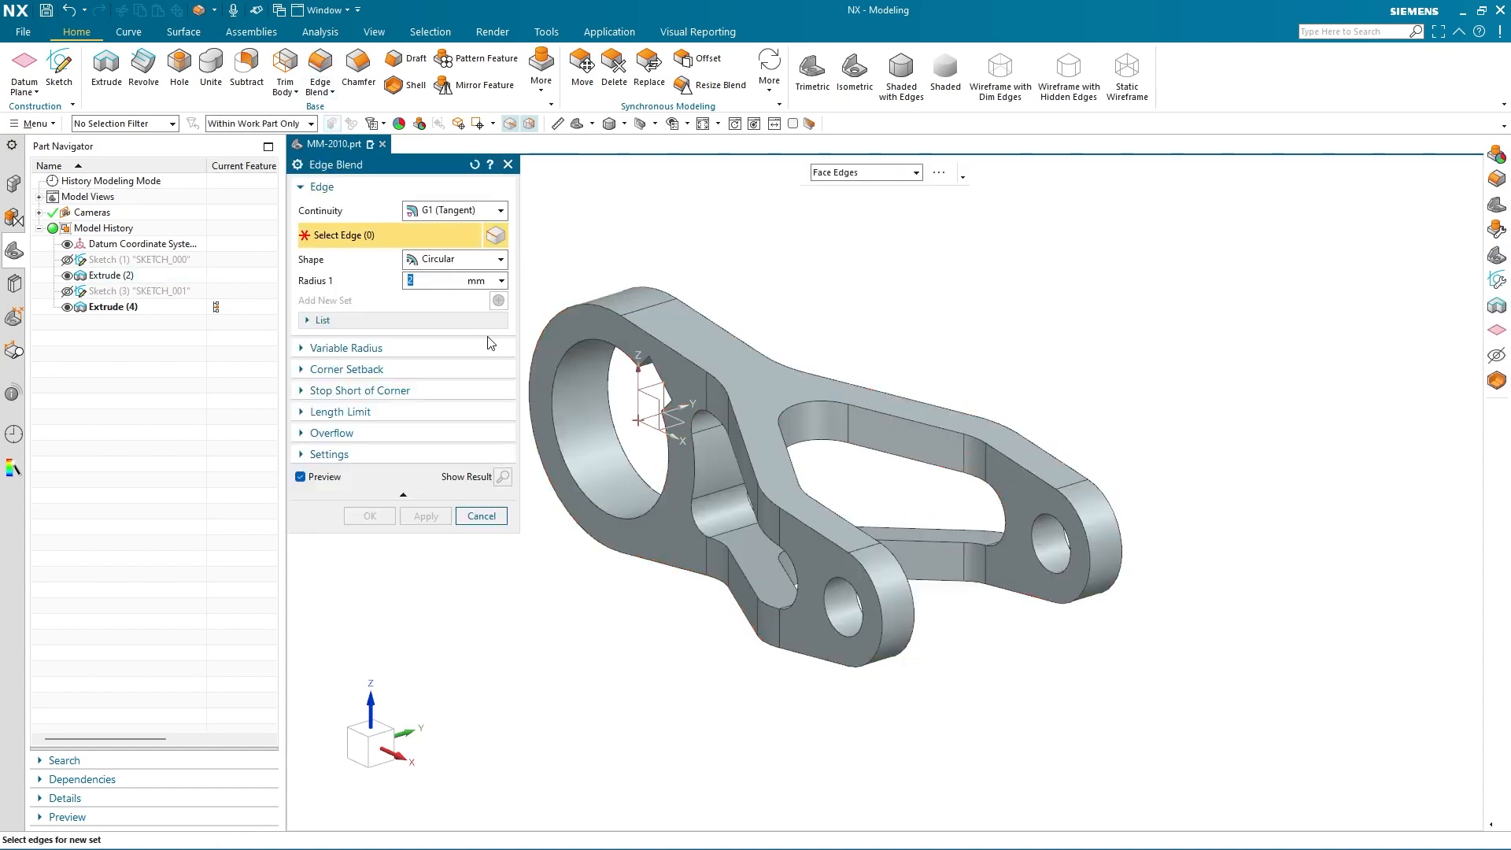
# Step: Start a 2 mm edge blend on the edges of the upper and lower faces and the rounded ends of the boss and fork legs
pyautogui.scroll(-1, 770, 346)
pyautogui.scroll(1, 683, 332)
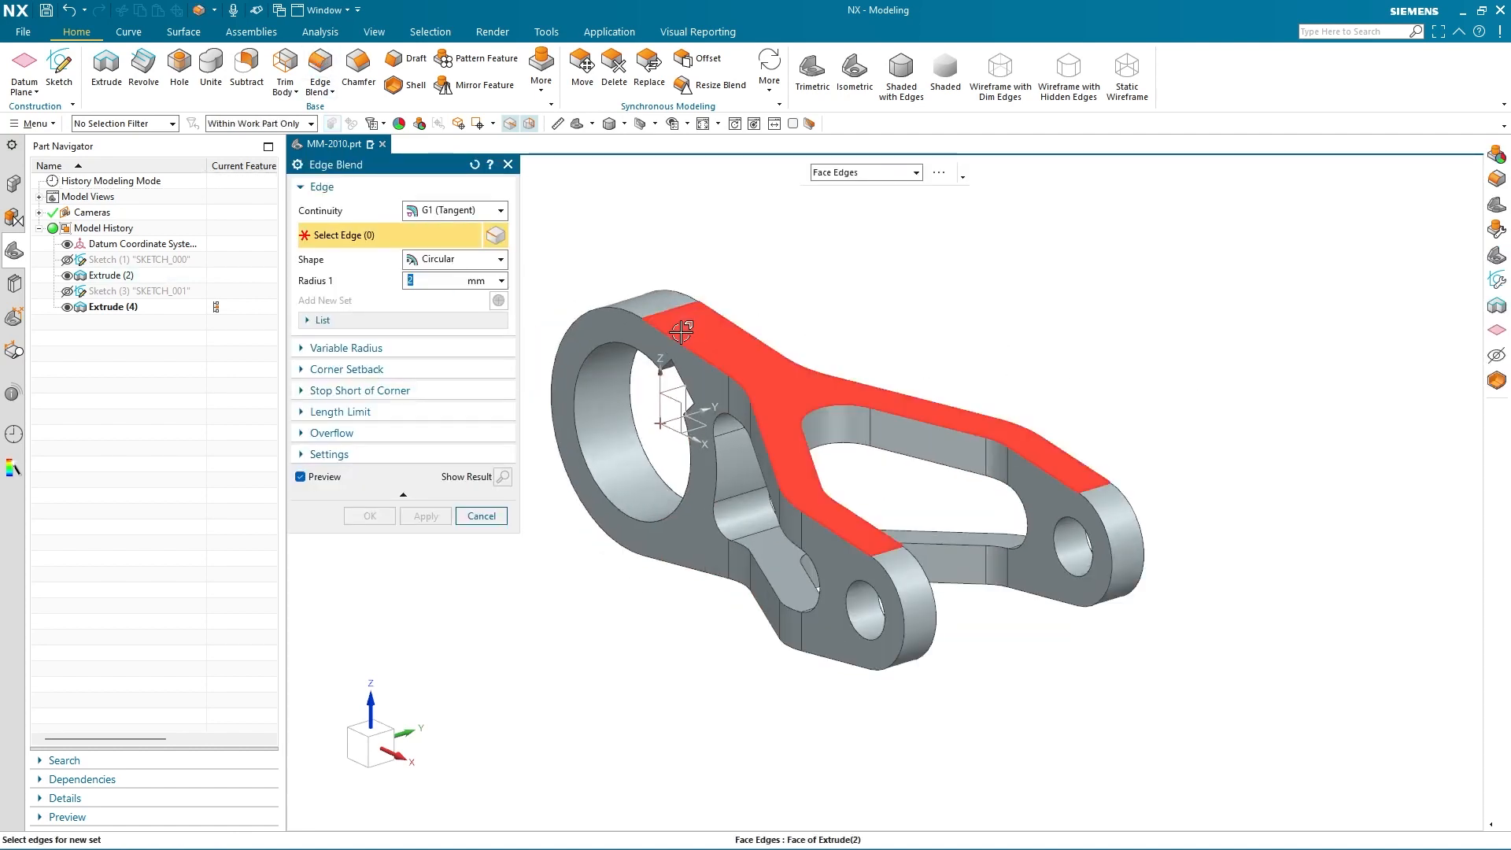
pyautogui.click(754, 351)
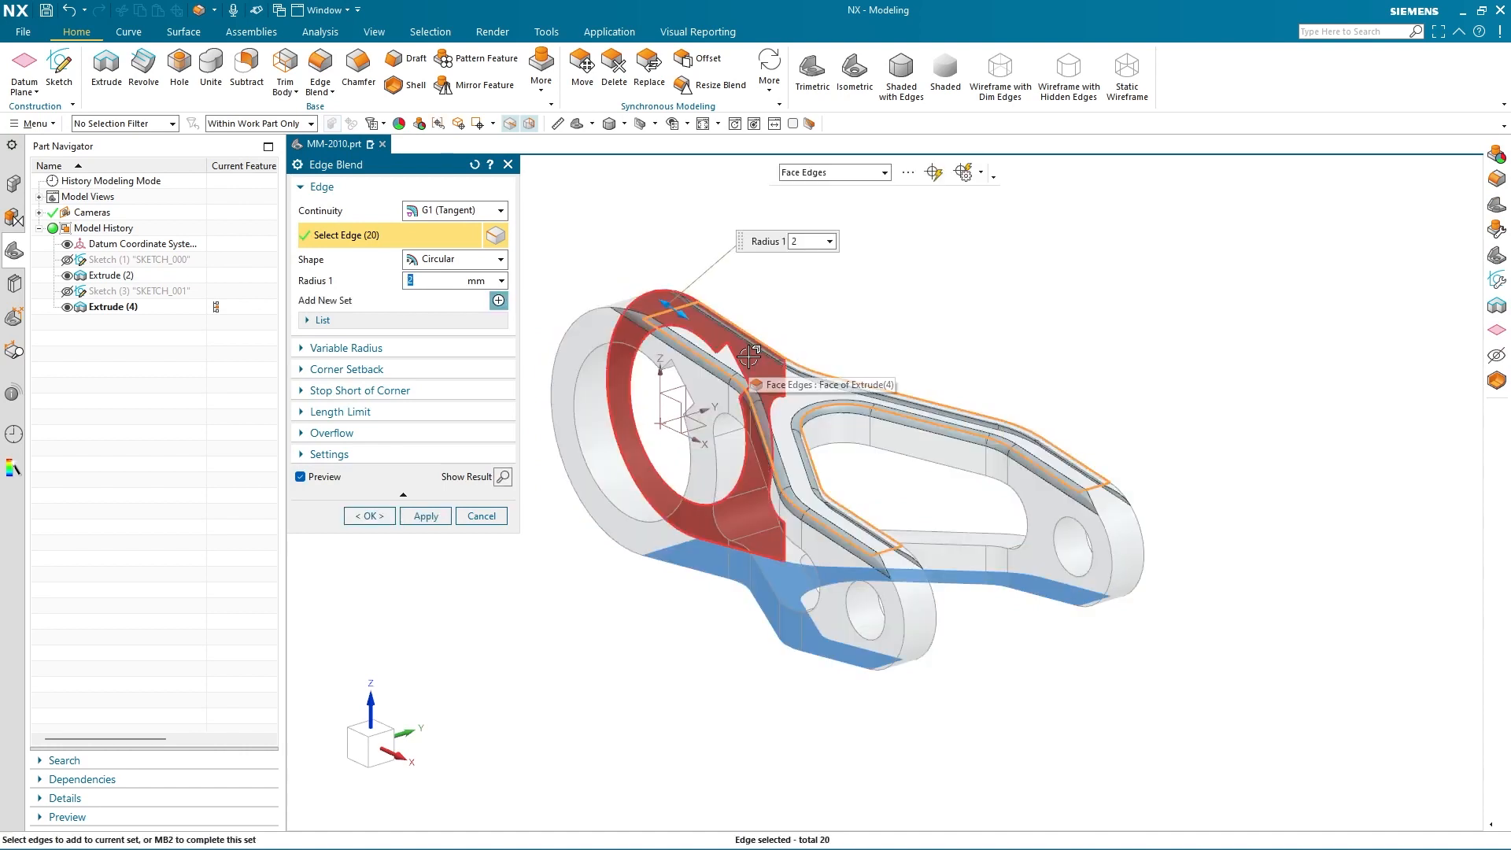
pyautogui.click(933, 177)
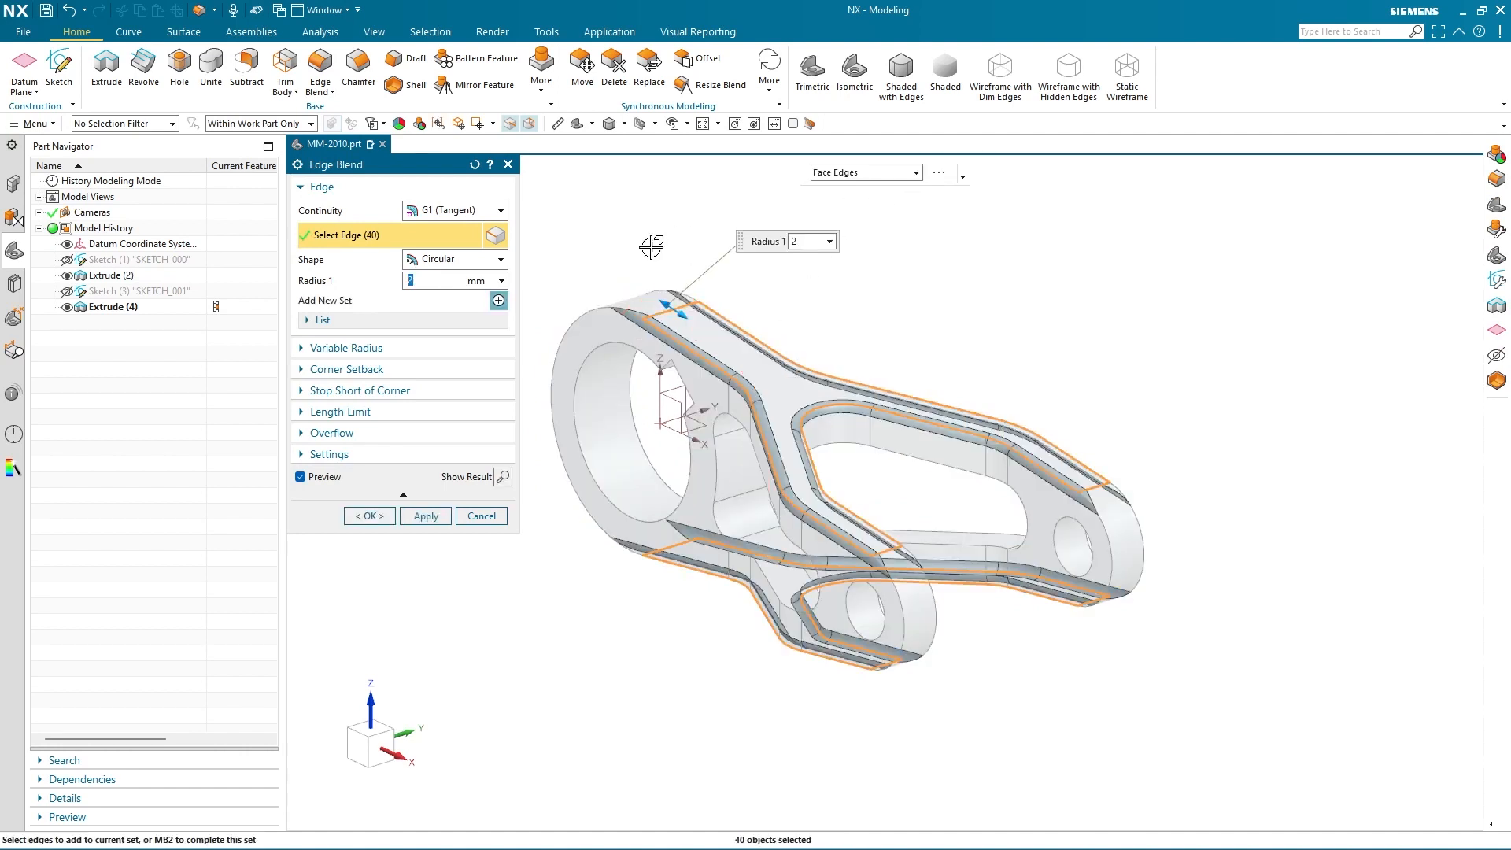
pyautogui.click(638, 300)
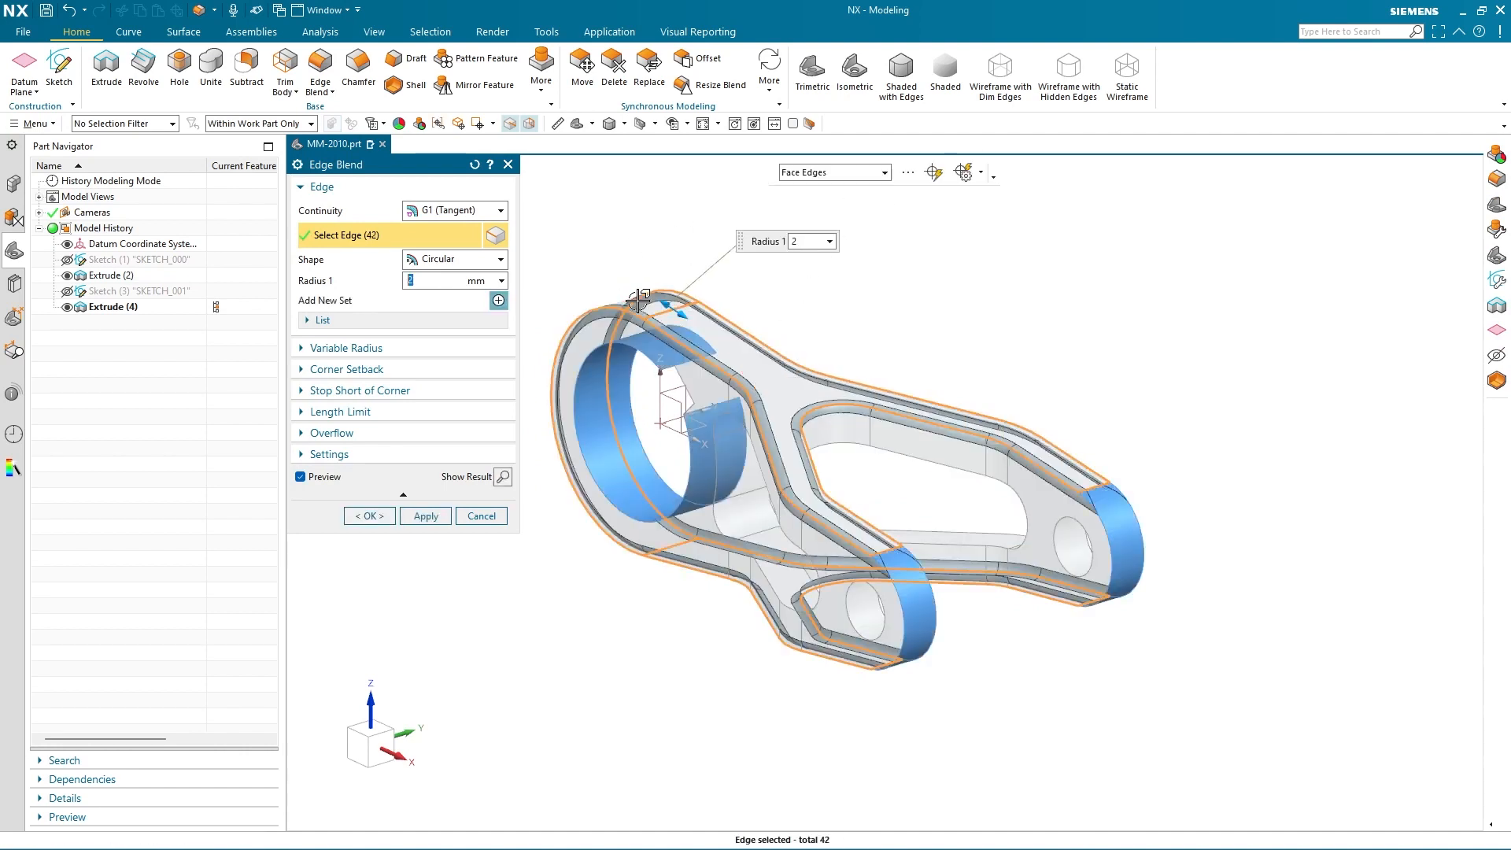
pyautogui.click(1132, 535)
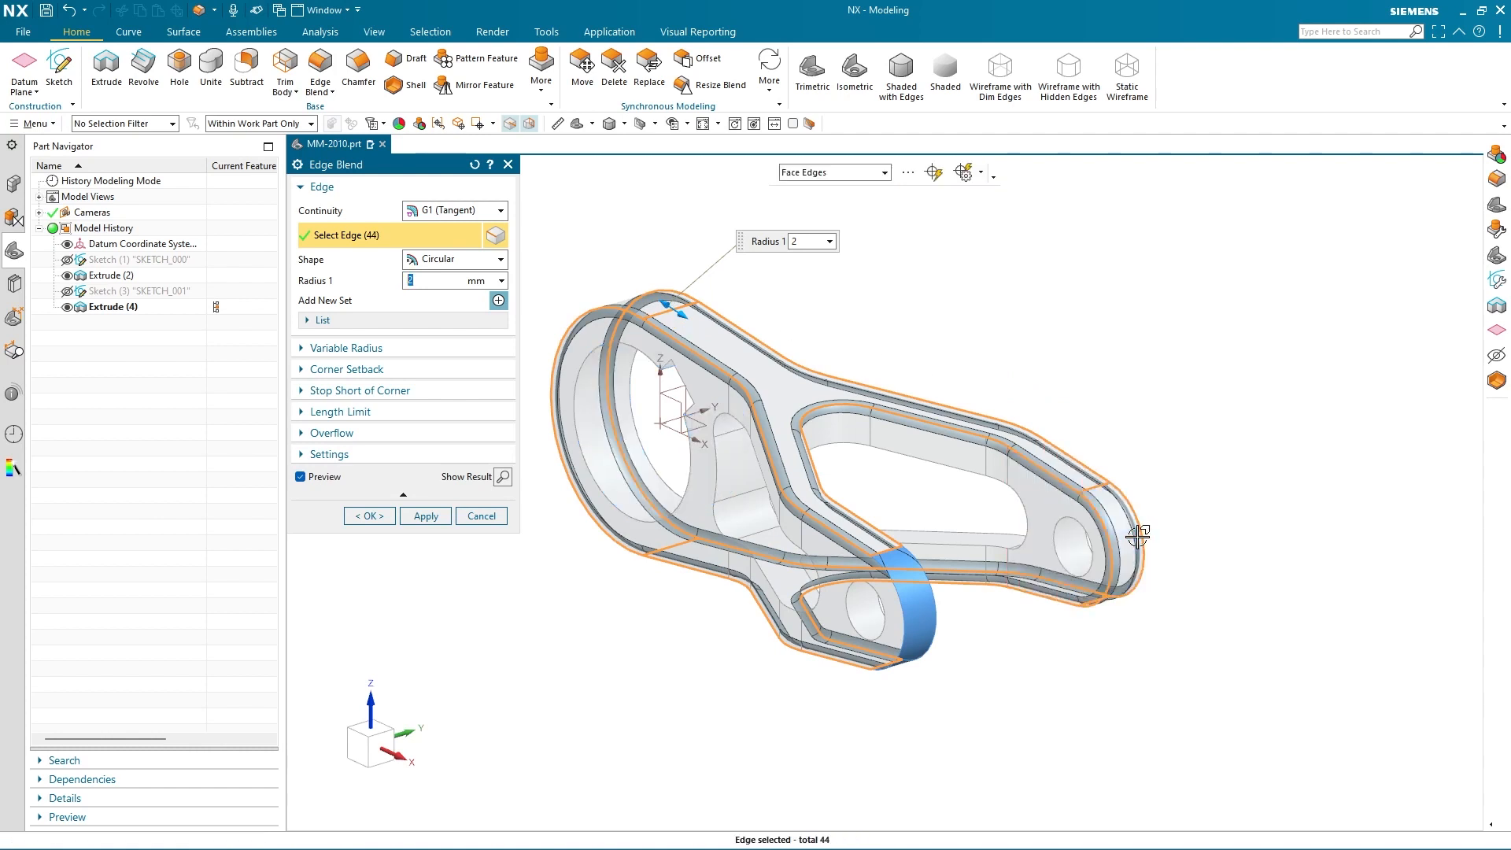
pyautogui.click(937, 618)
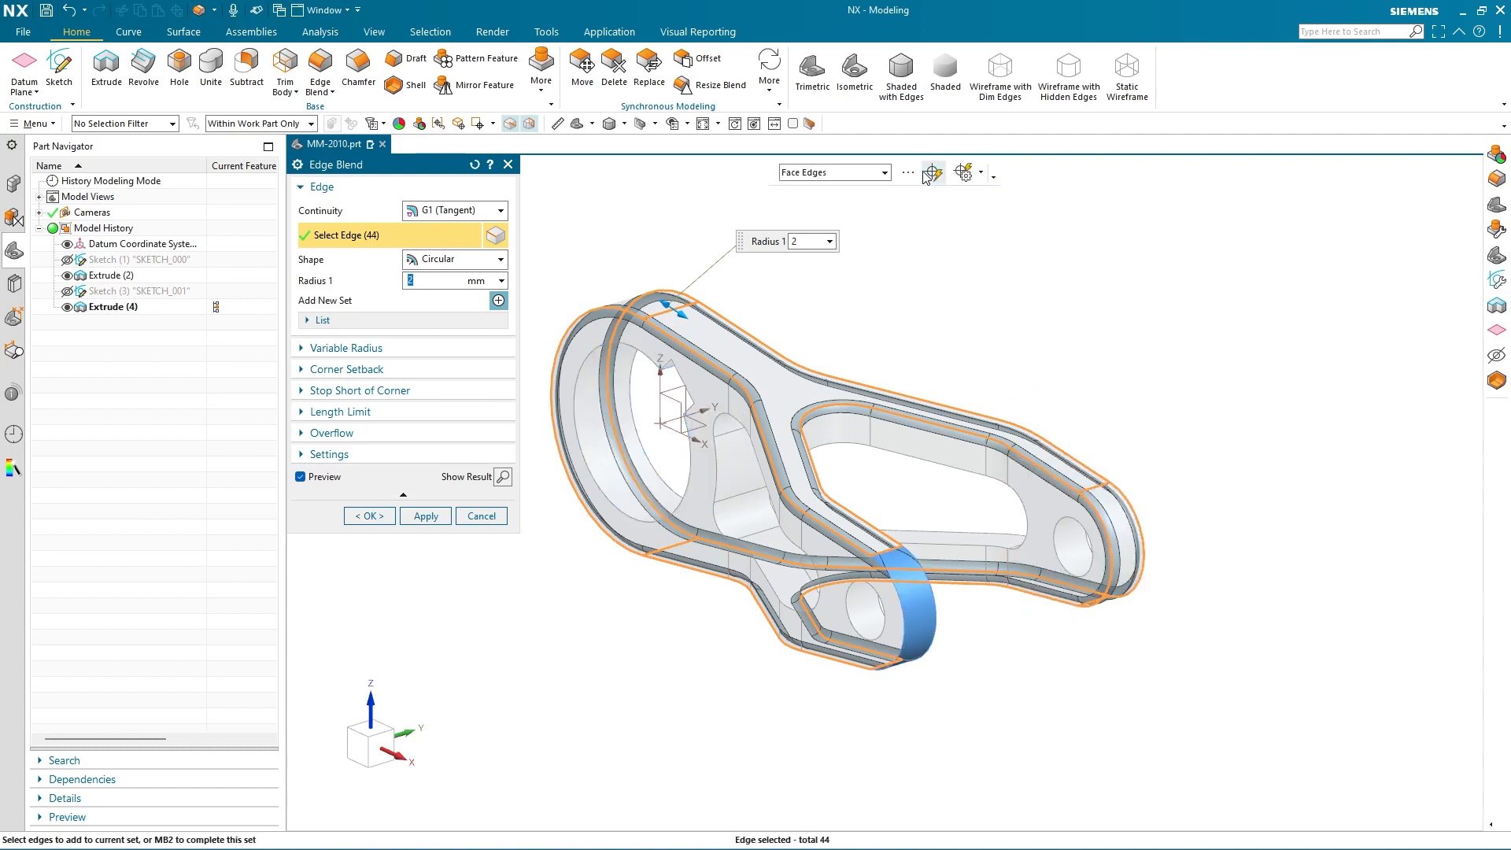
# Step: Add the edges of the triangular pocket's walls near the stem to the 2 mm edge blend
pyautogui.click(737, 520)
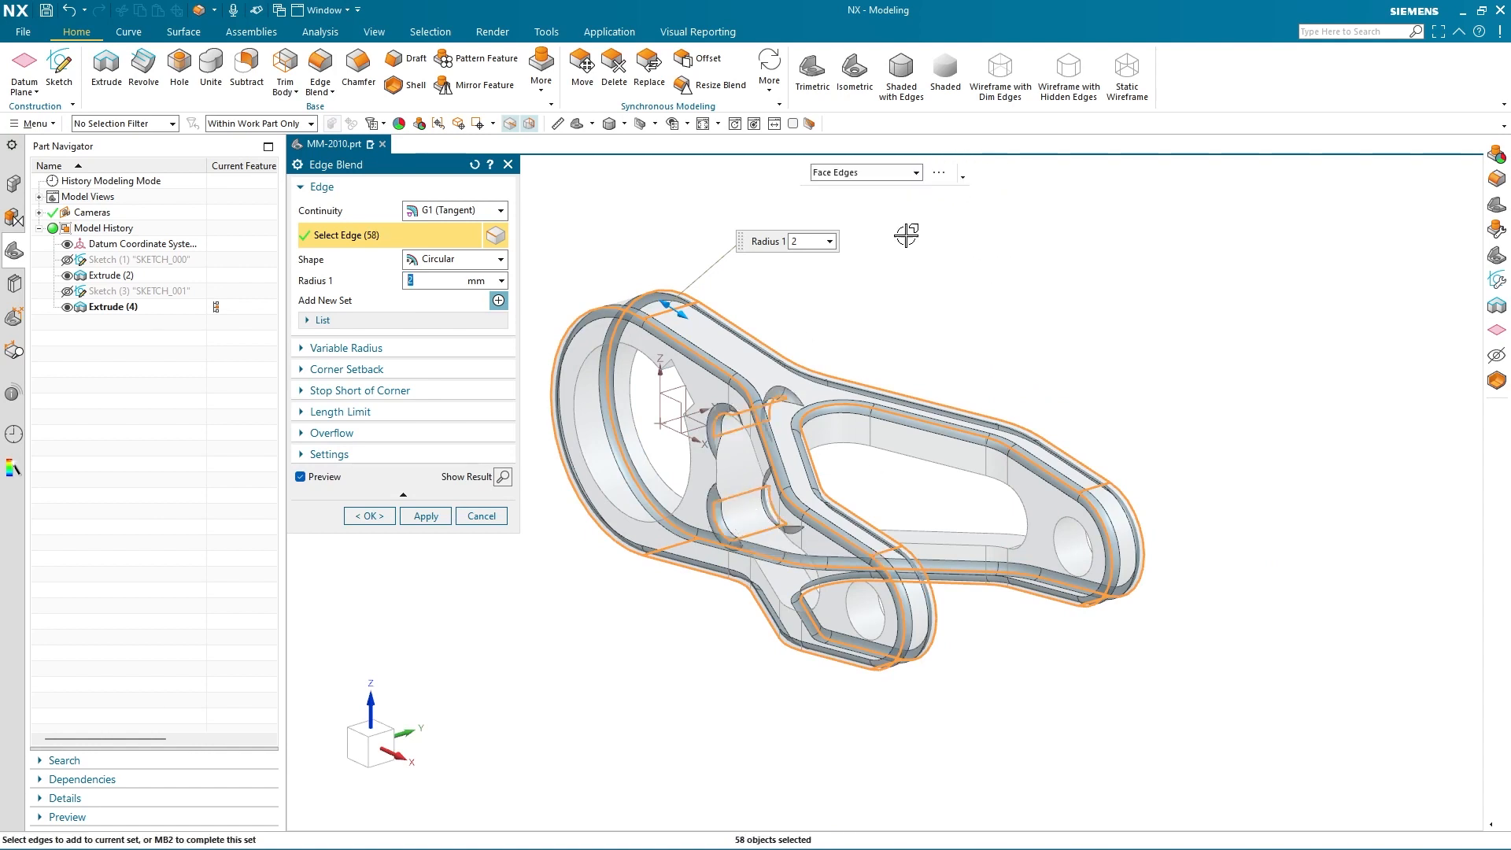
pyautogui.click(743, 456)
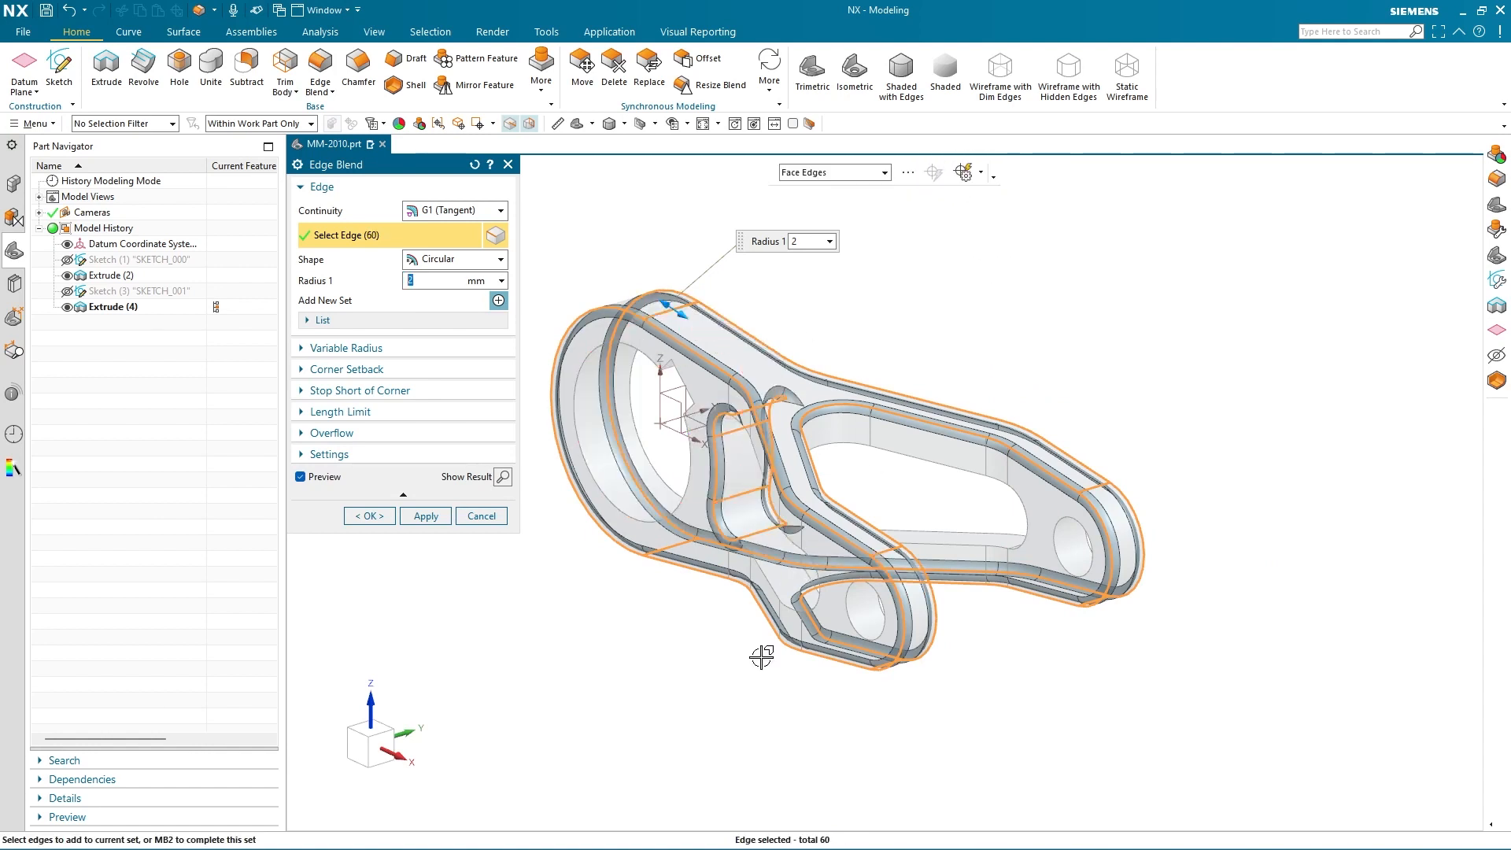
pyautogui.moveTo(759, 651)
pyautogui.mouseDown(button='middle')
pyautogui.moveTo(795, 678)
pyautogui.moveTo(783, 668)
pyautogui.mouseUp(button='middle')
pyautogui.click(792, 523)
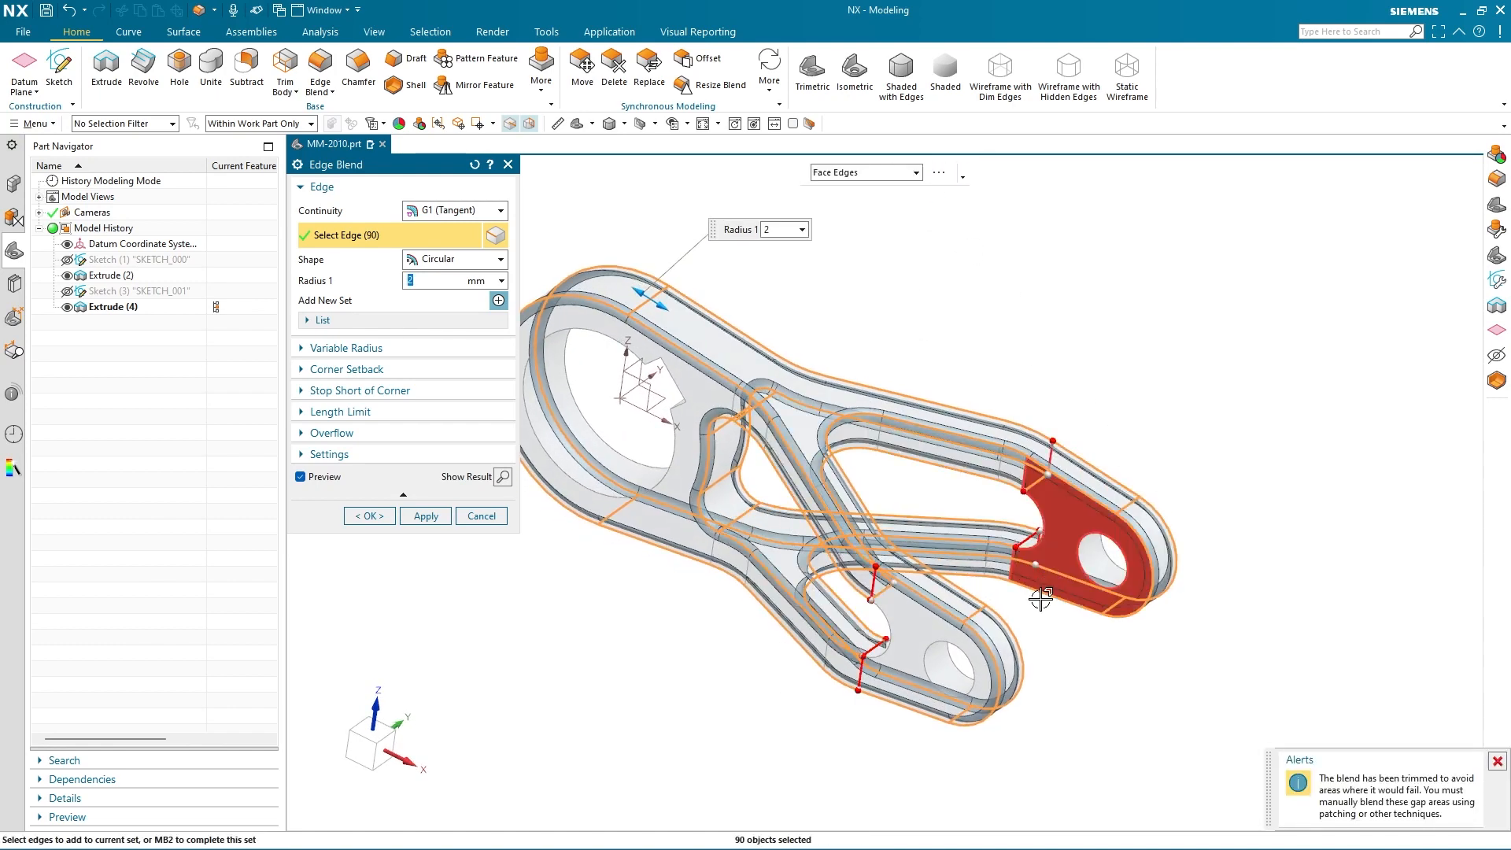
# Step: Add the edges of the pocket's rounded ends in both fork legs, and complete the 2 mm edge blend
pyautogui.moveTo(1039, 601); pyautogui.dragTo(865, 520, button='middle')
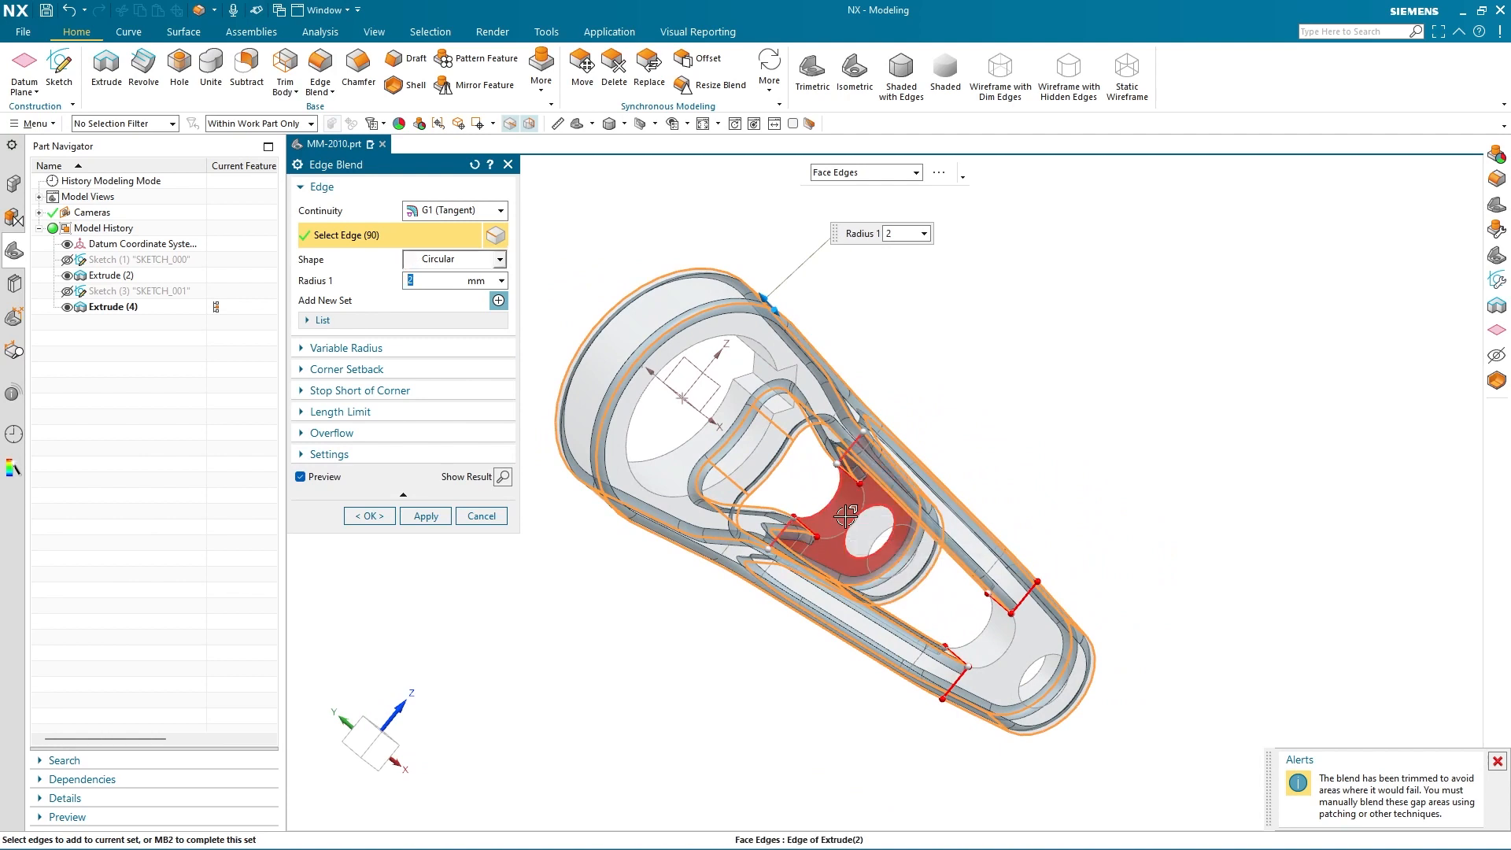
pyautogui.click(867, 518)
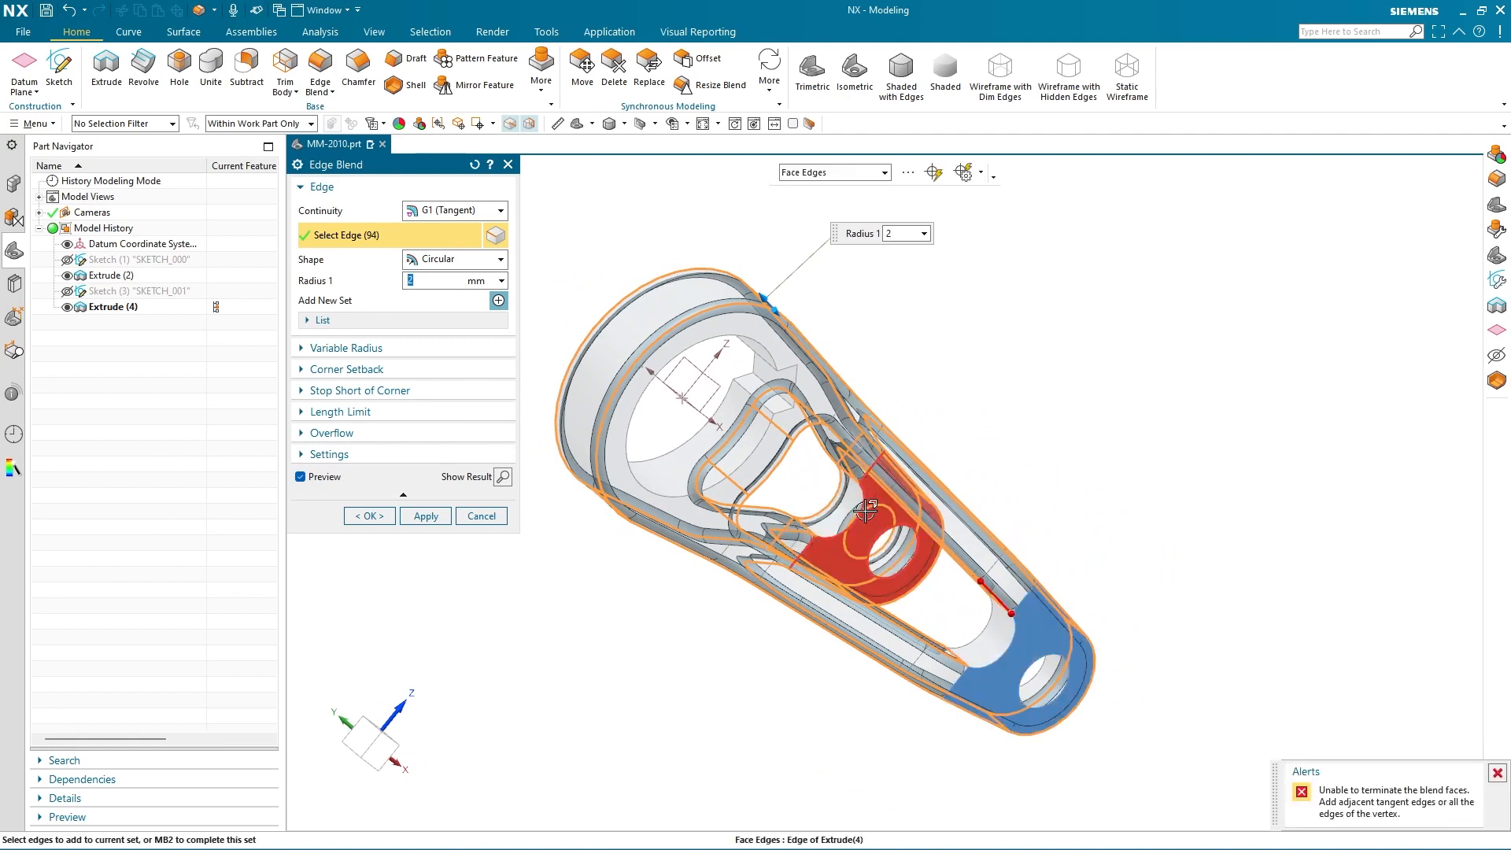
pyautogui.keyDown('shift'); pyautogui.click(864, 510); pyautogui.keyUp('shift')
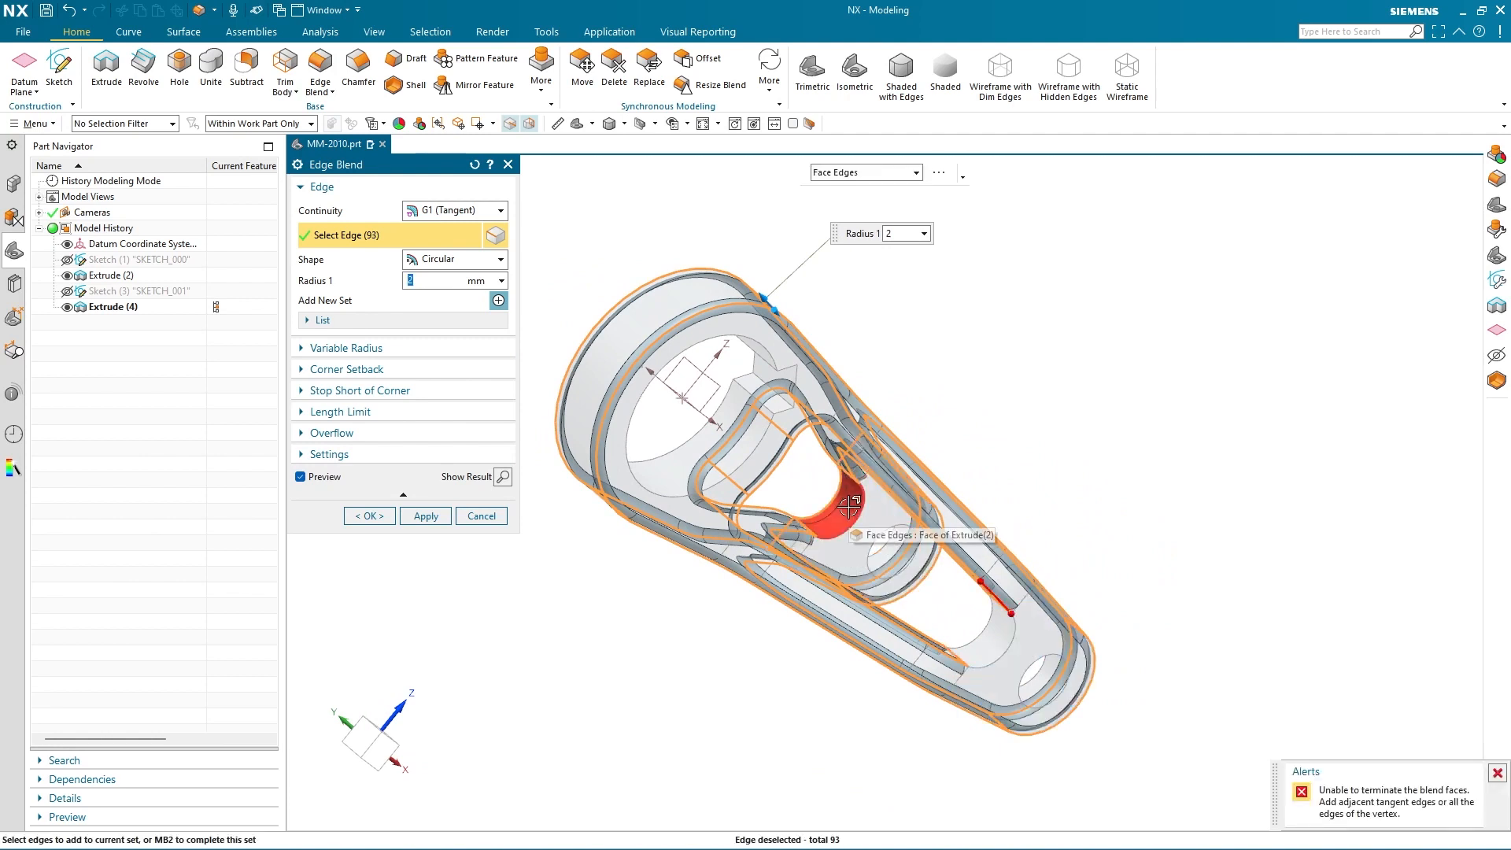
pyautogui.click(873, 524)
pyautogui.click(932, 175)
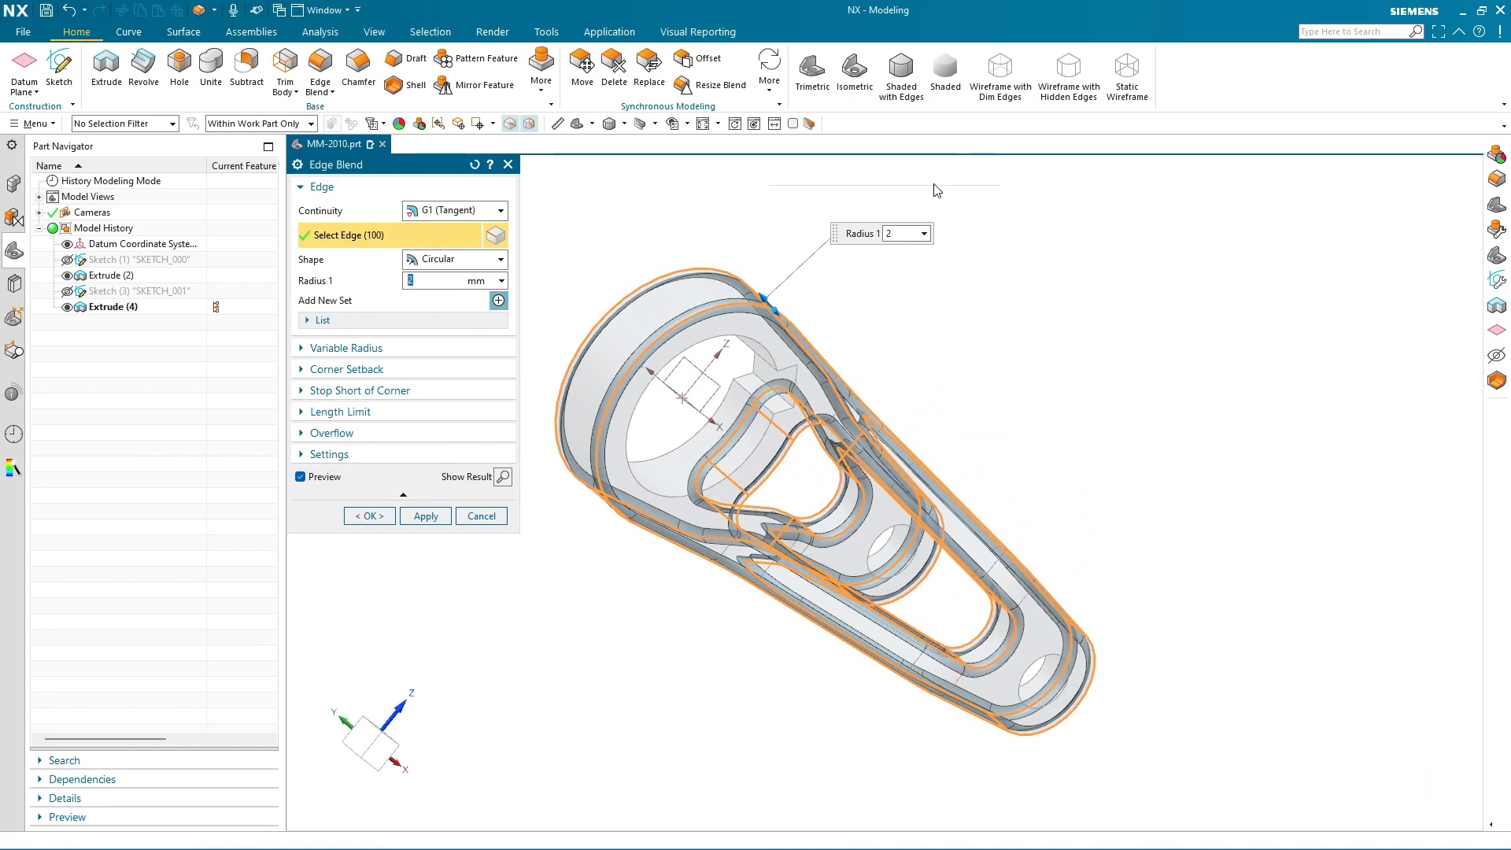
pyautogui.click(504, 477)
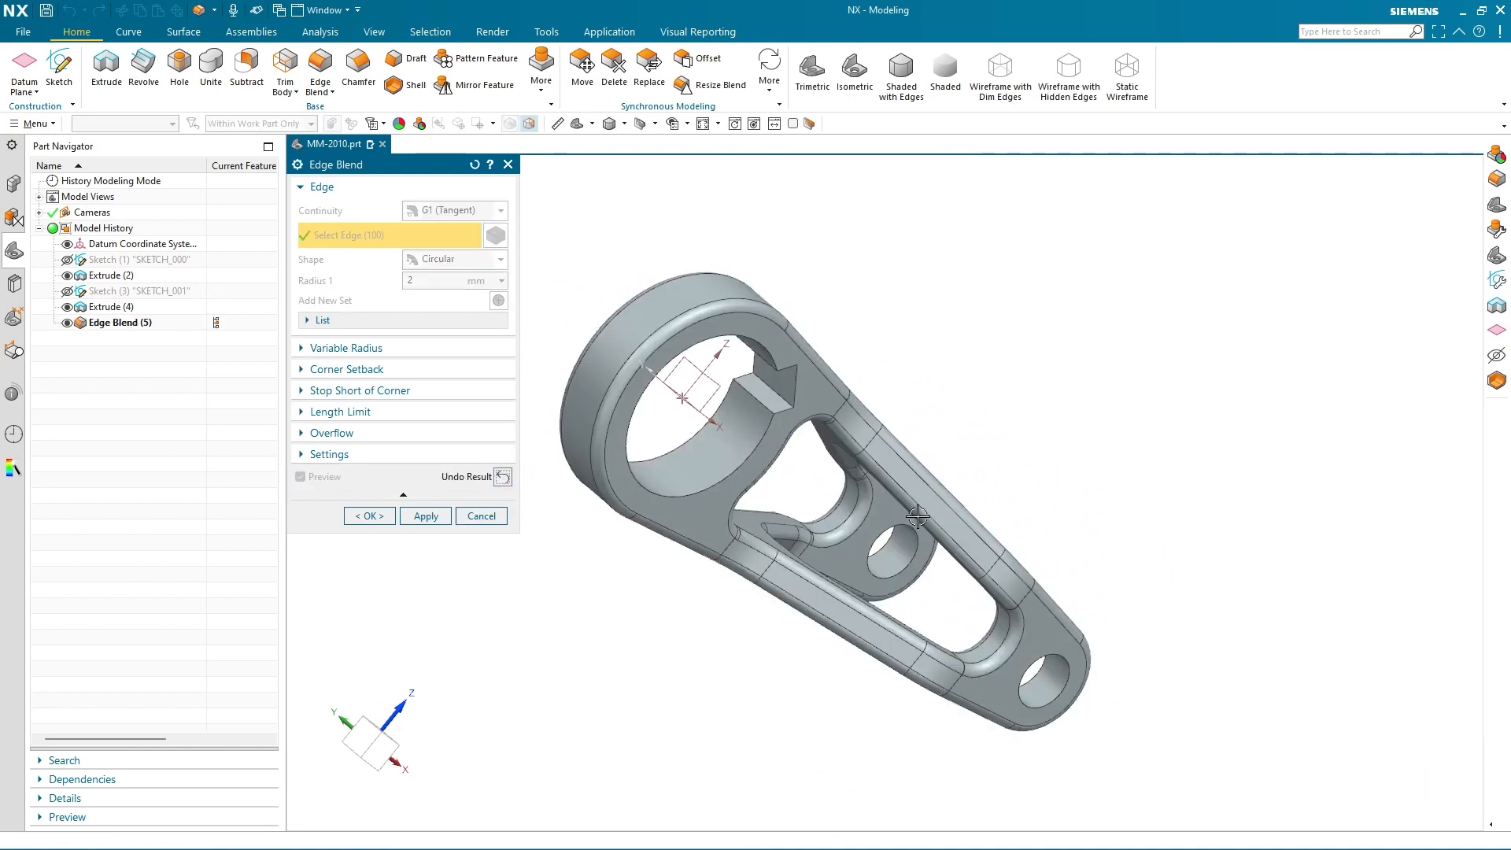
pyautogui.moveTo(802, 489); pyautogui.dragTo(547, 534, button='middle')
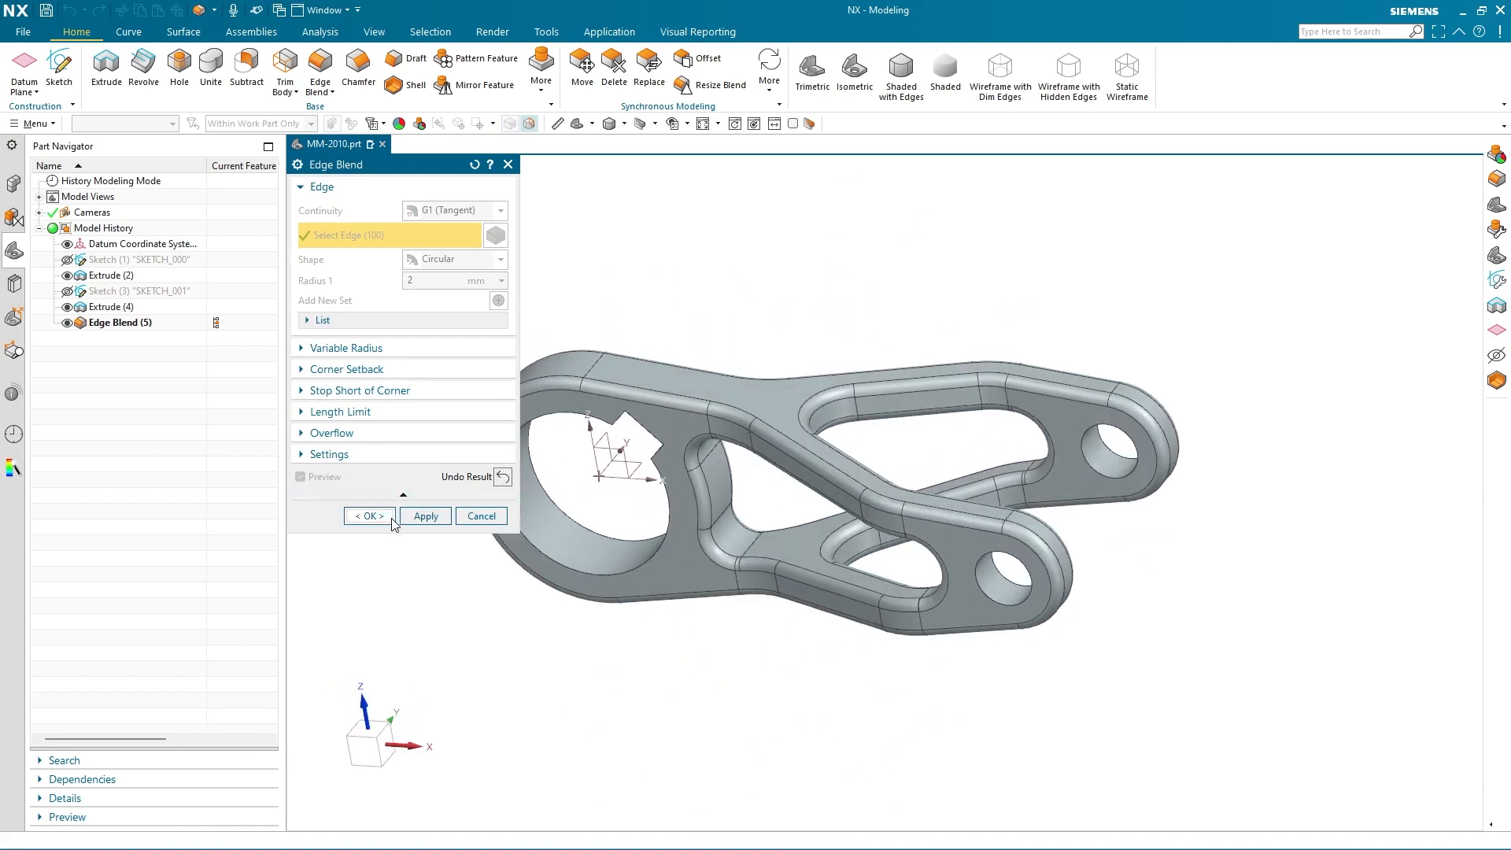
pyautogui.click(391, 518)
# Step: Assign a yellow face color to the two extrude features
pyautogui.click(420, 123)
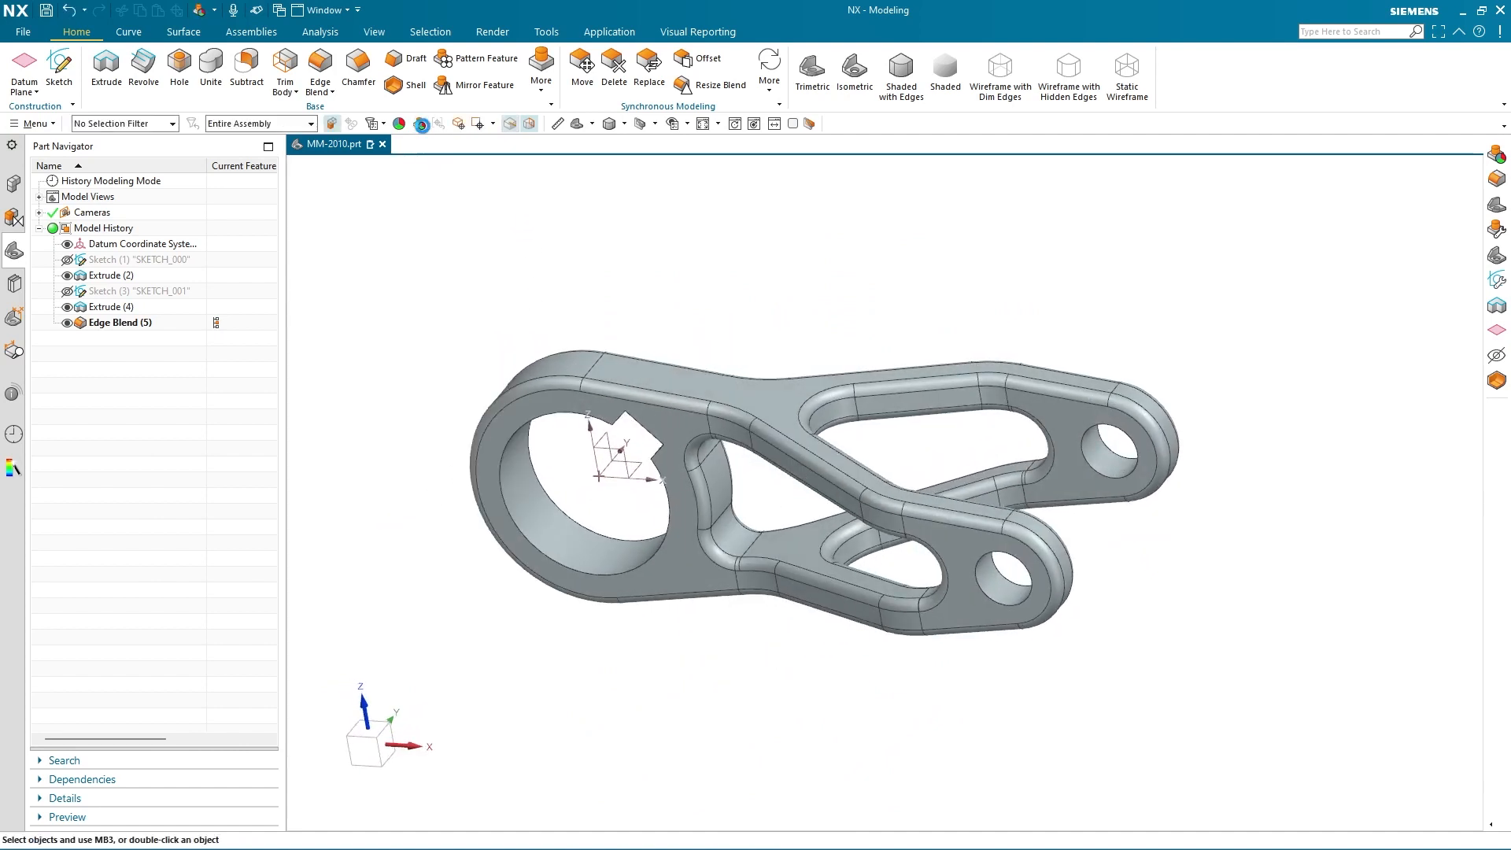
pyautogui.moveTo(351, 309); pyautogui.dragTo(355, 311)
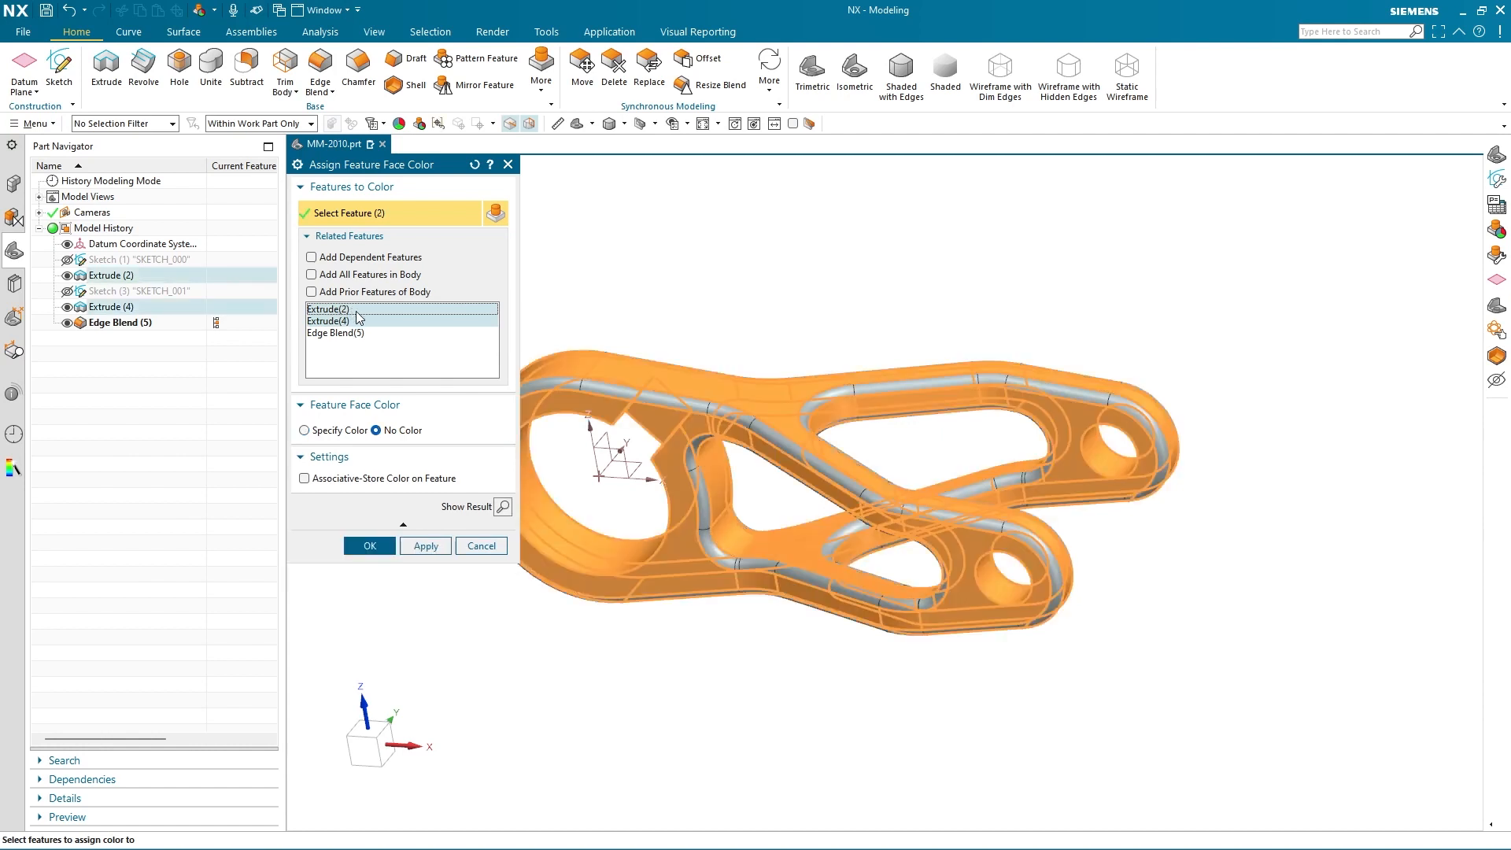
pyautogui.click(337, 431)
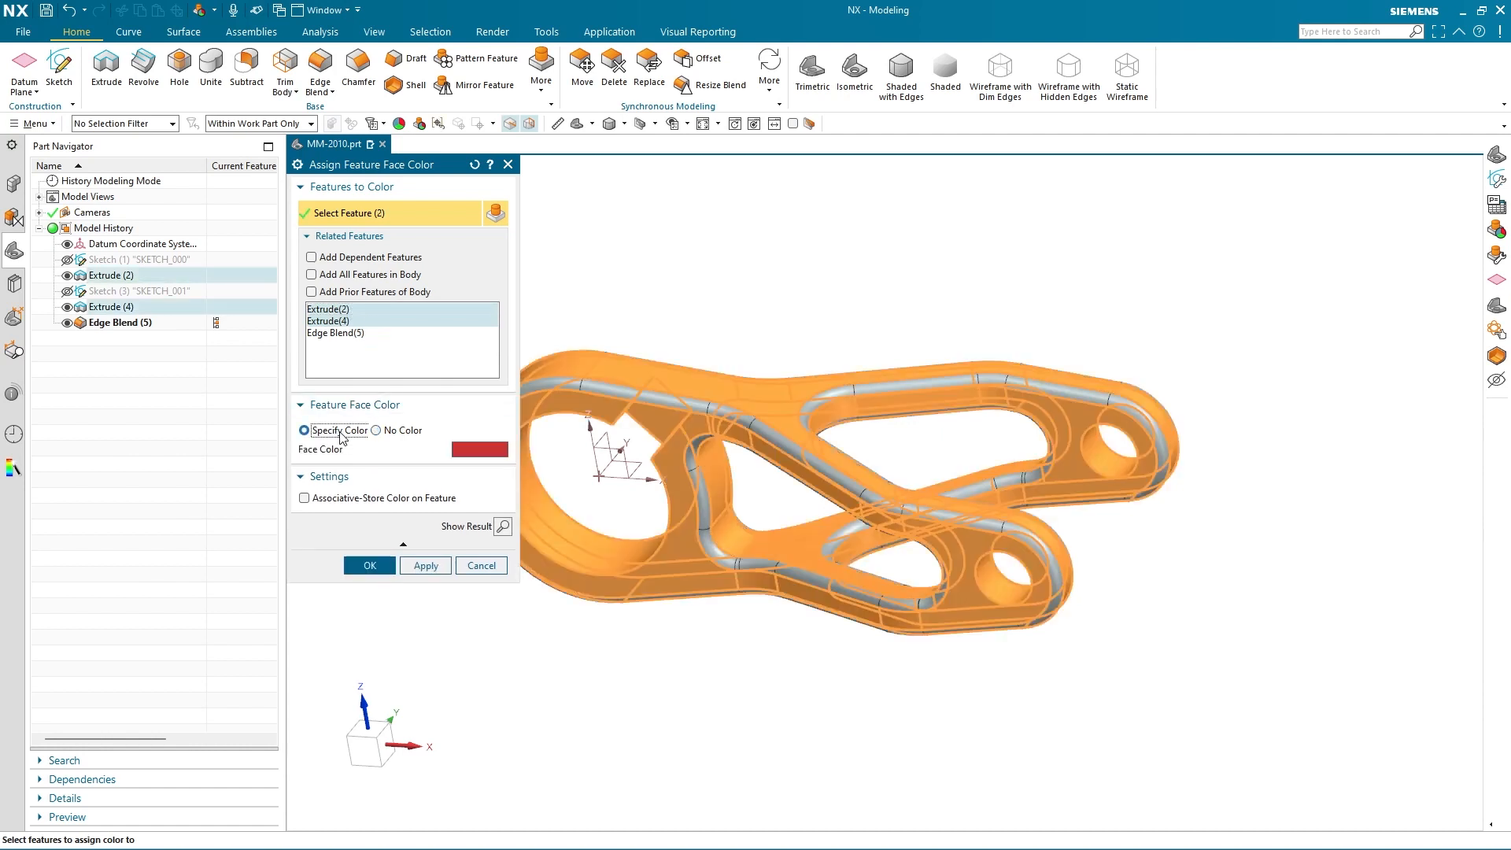
pyautogui.click(471, 453)
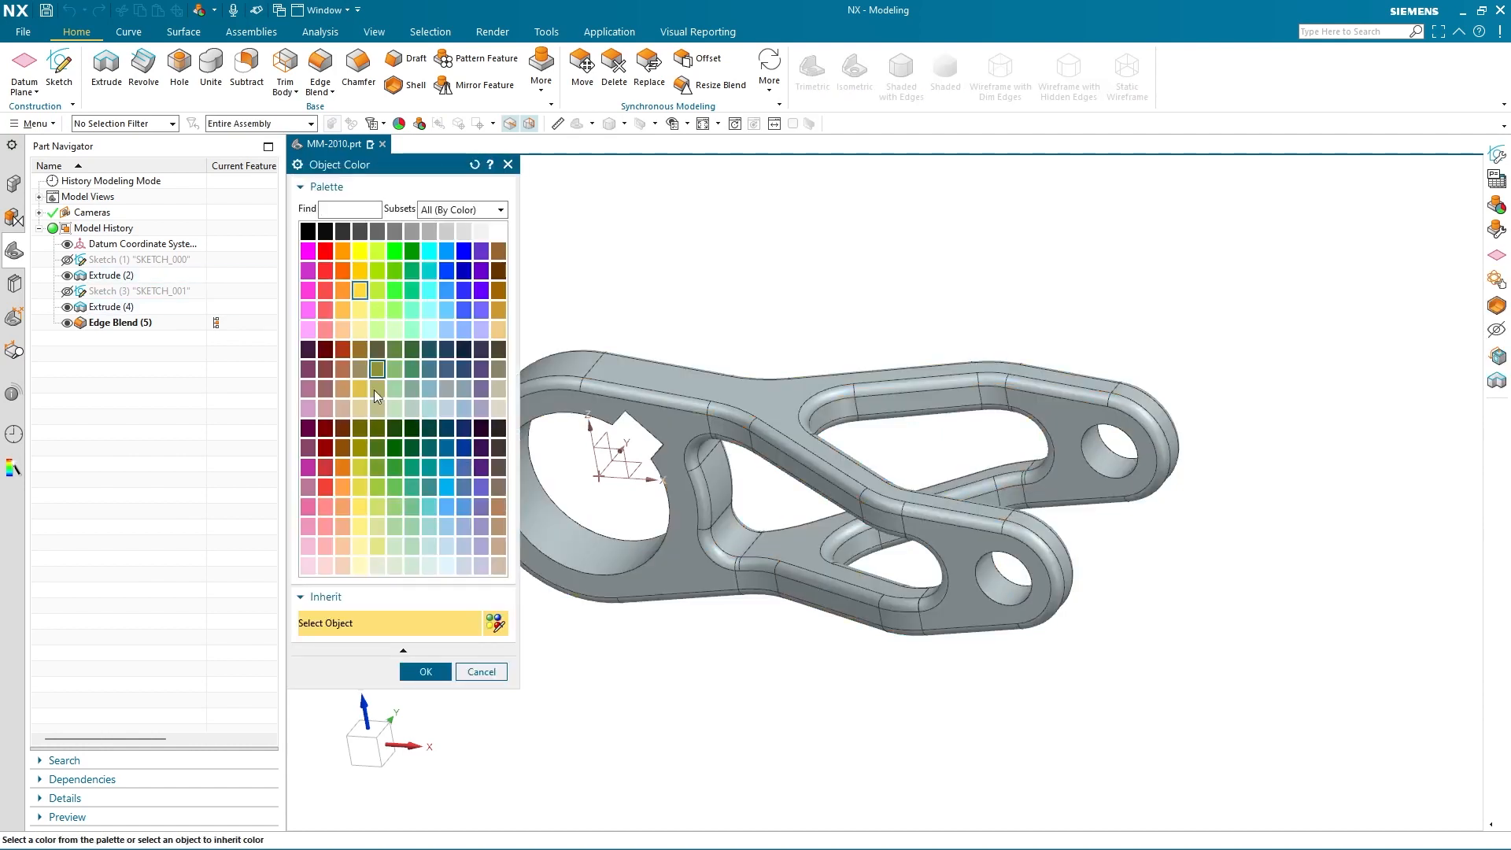
pyautogui.click(423, 672)
pyautogui.click(423, 566)
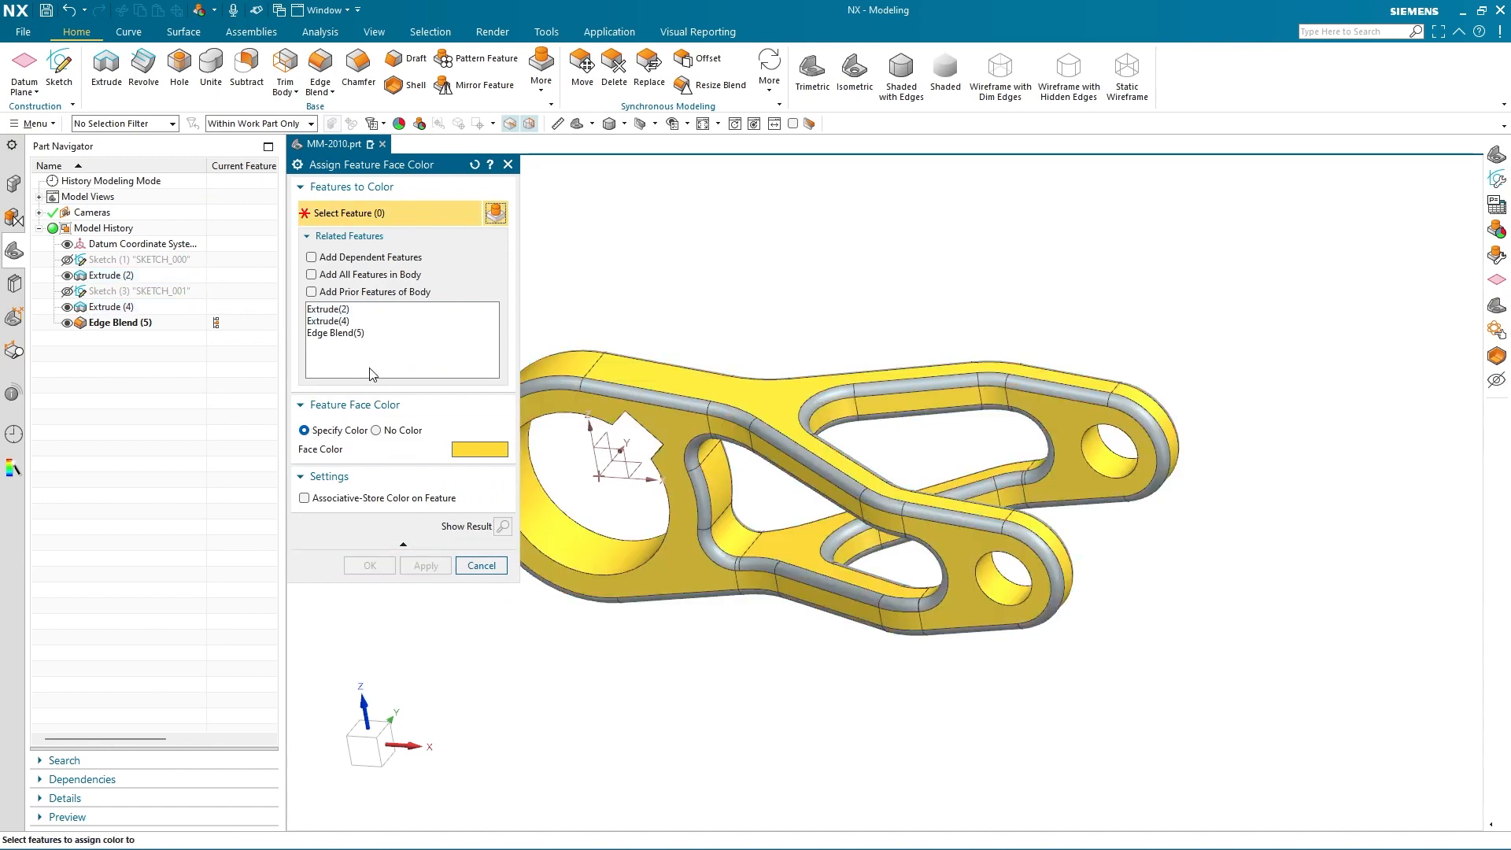
# Step: Assign a red face color to the edge blend feature
pyautogui.click(355, 333)
pyautogui.click(361, 433)
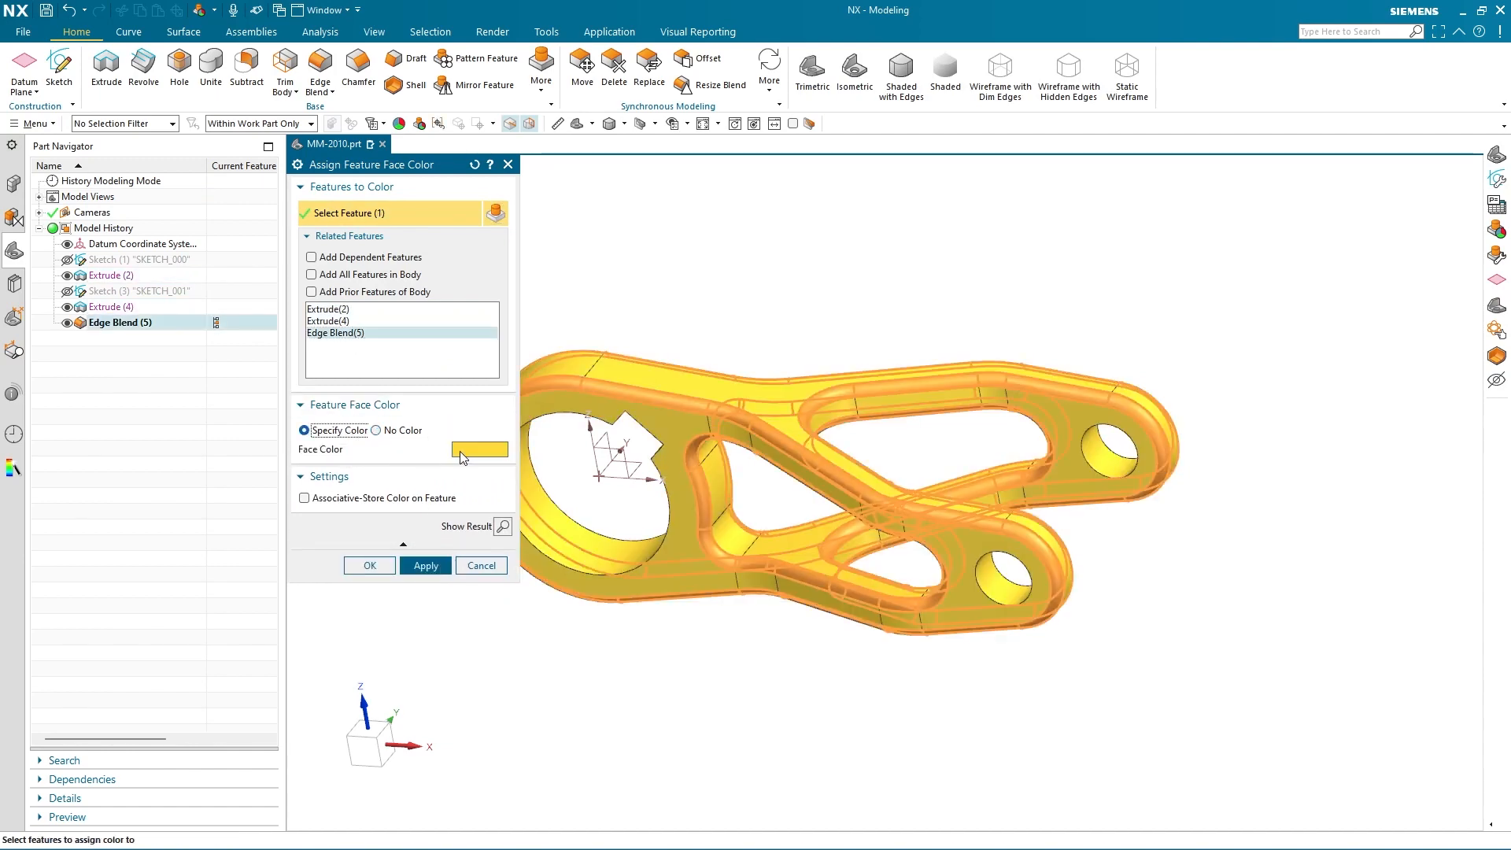
pyautogui.click(471, 453)
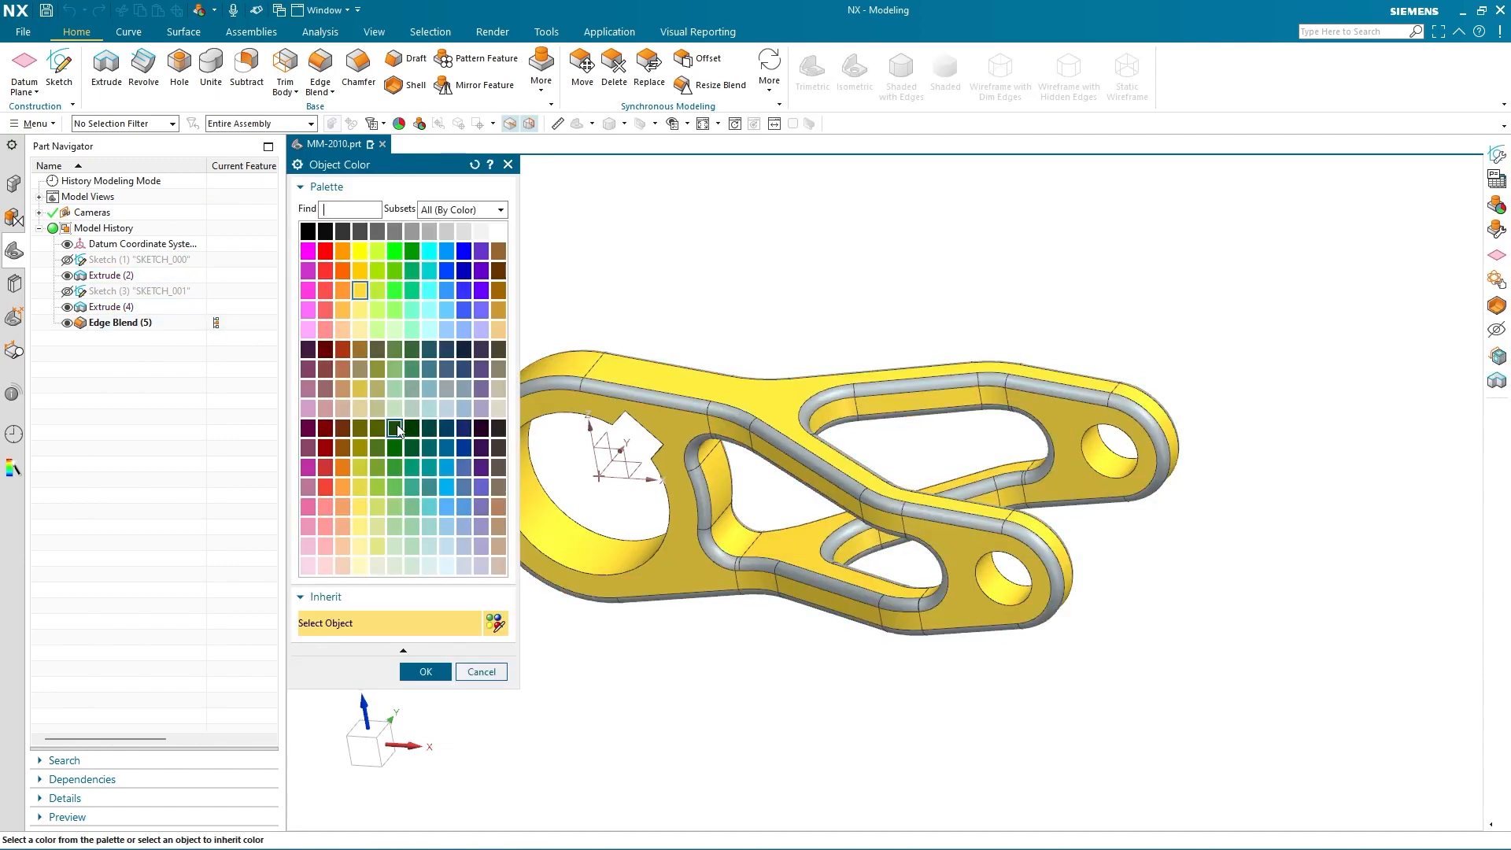
pyautogui.click(328, 469)
pyautogui.click(425, 671)
pyautogui.click(370, 565)
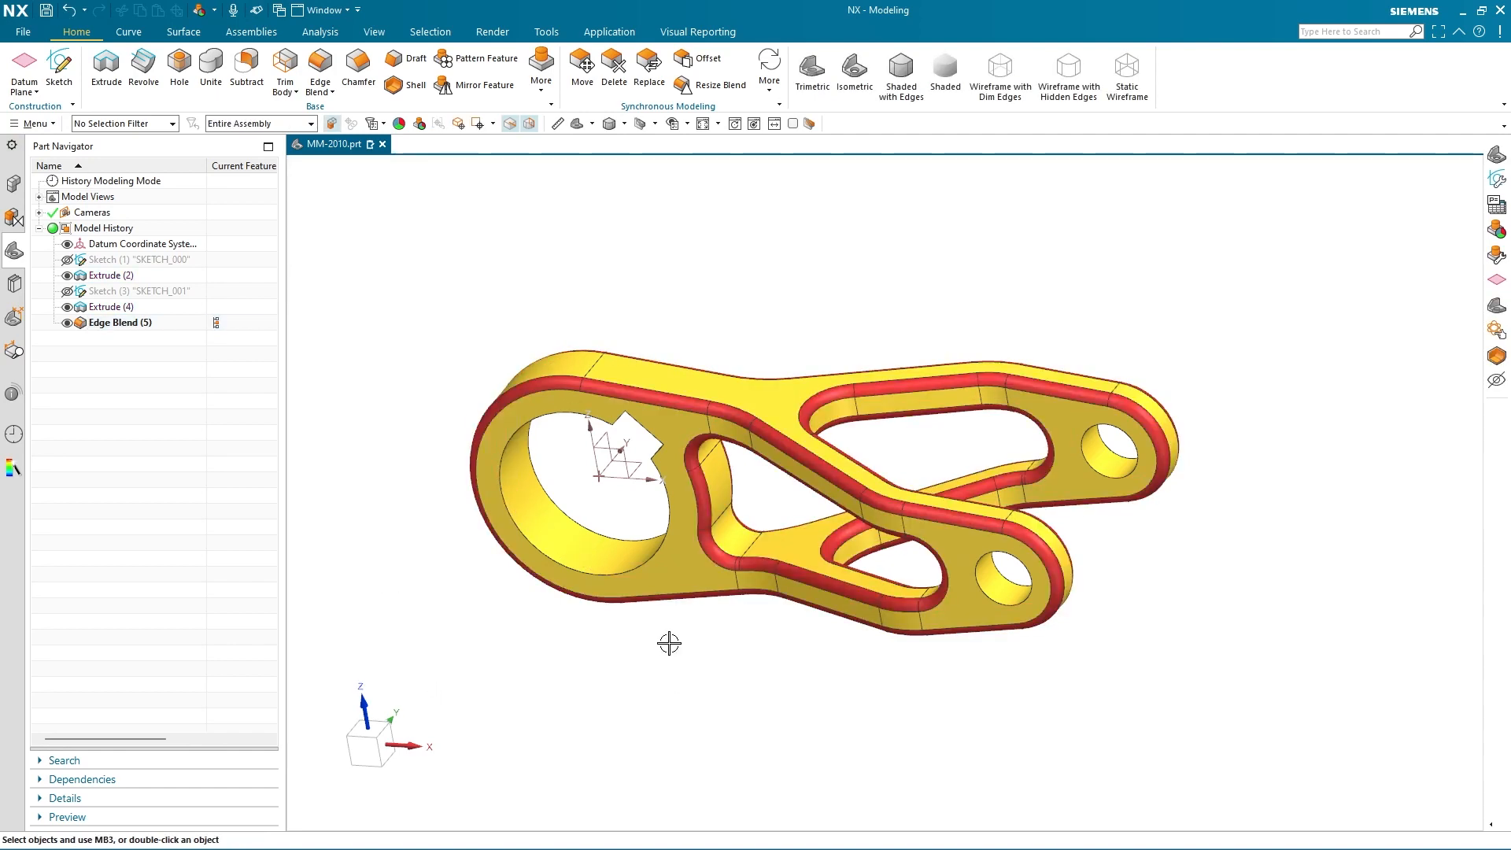
# Step: Assign the library material 1020 AISI - Steel to the lever body
pyautogui.press('Home')
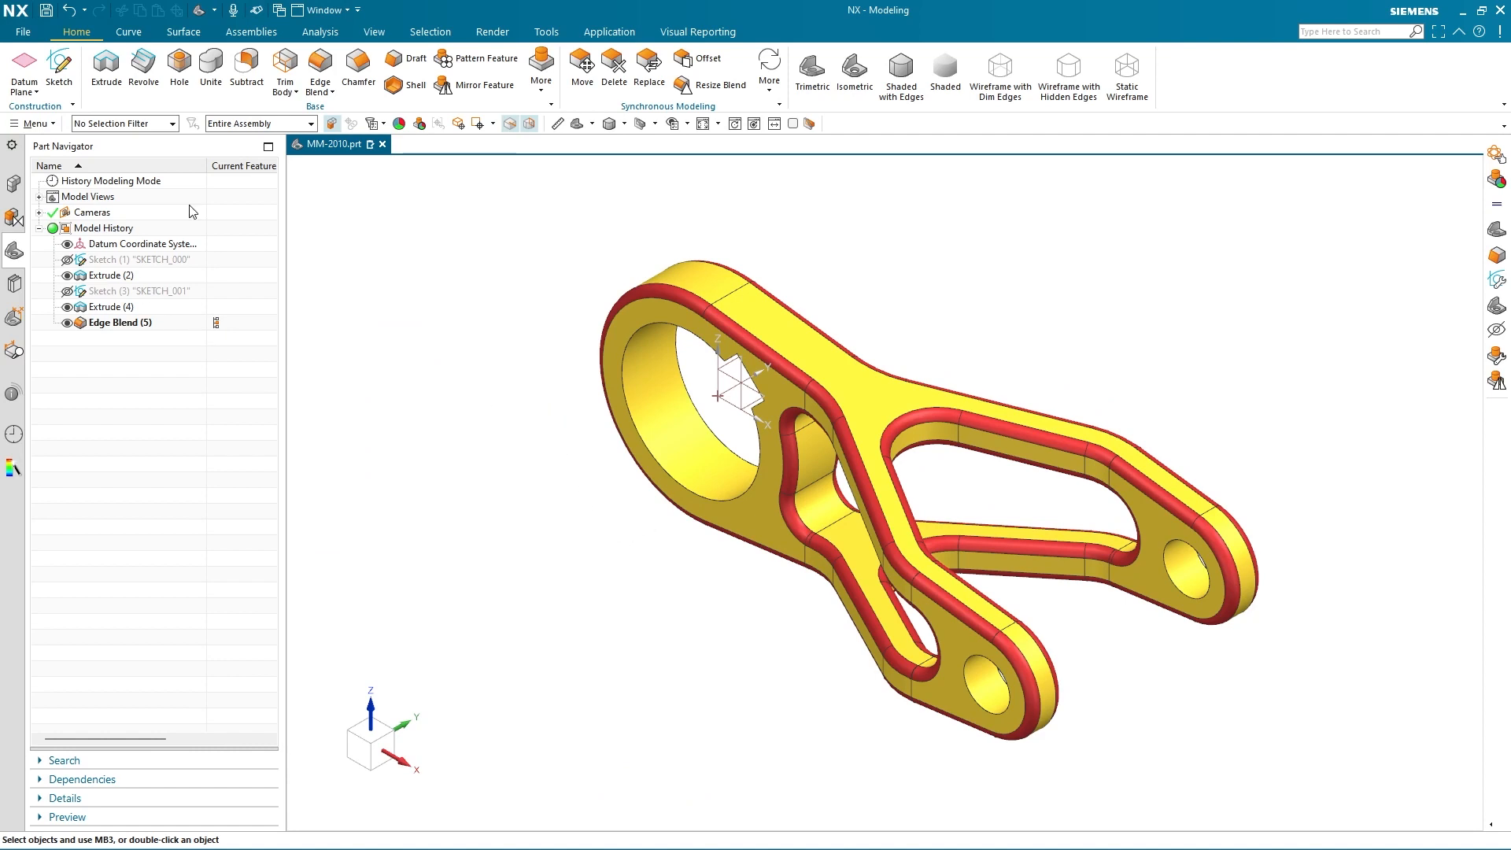
pyautogui.click(546, 31)
pyautogui.click(62, 71)
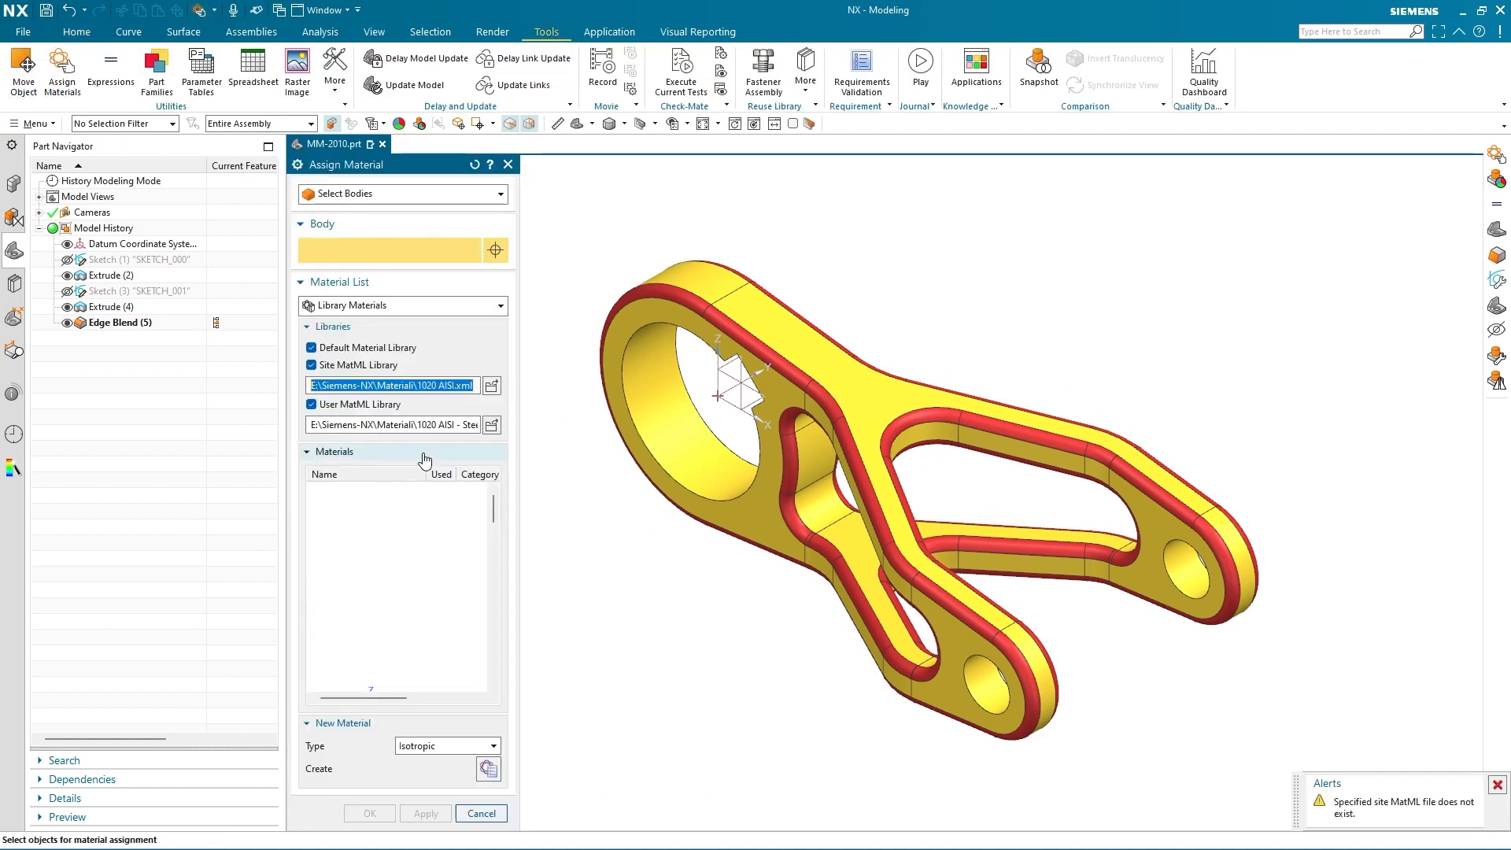
pyautogui.scroll(-15, 366, 618)
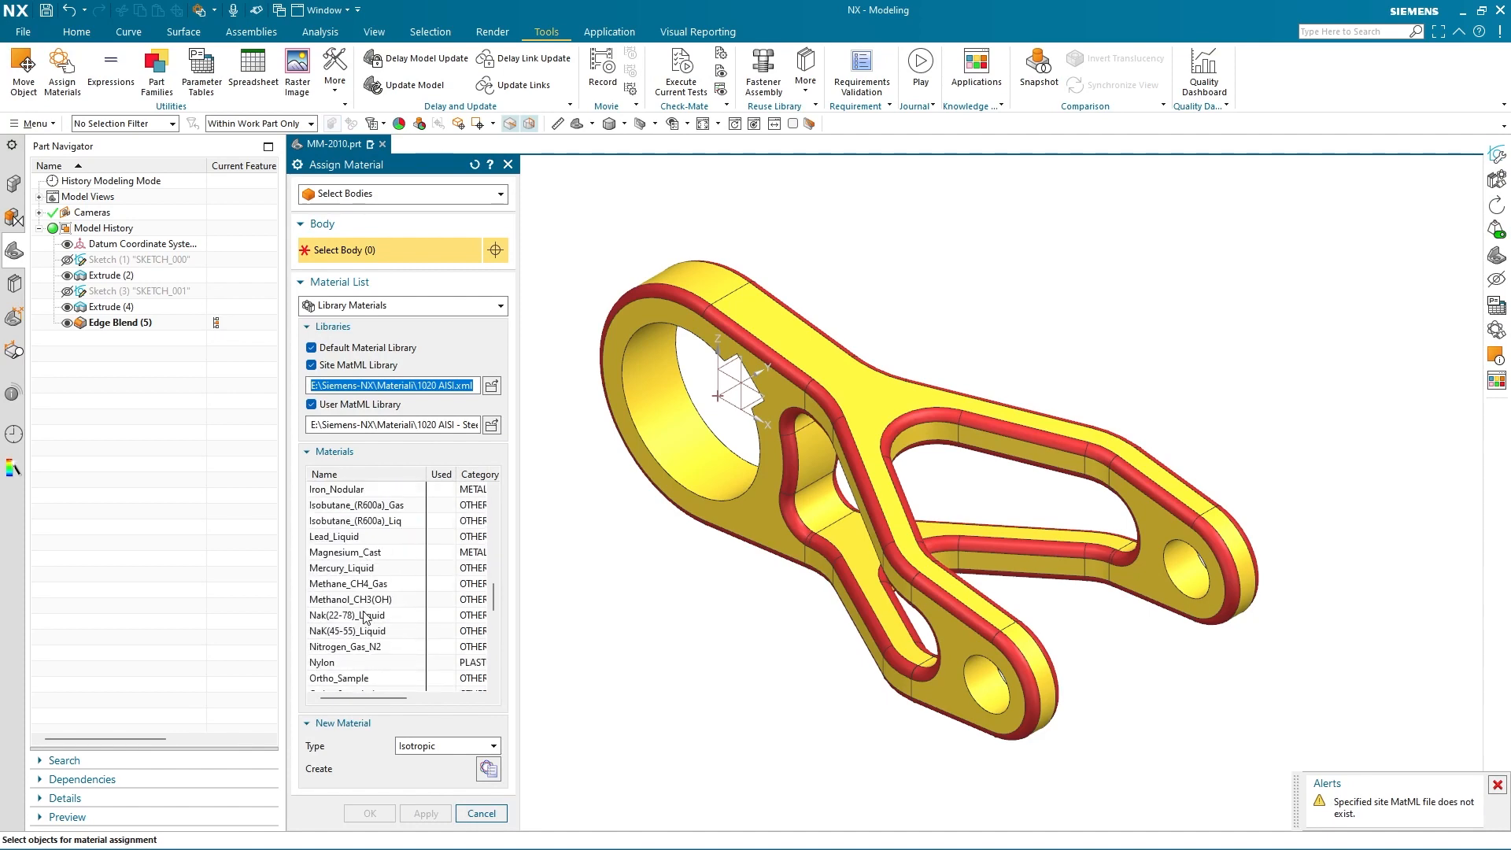
pyautogui.scroll(-10, 366, 618)
pyautogui.click(355, 679)
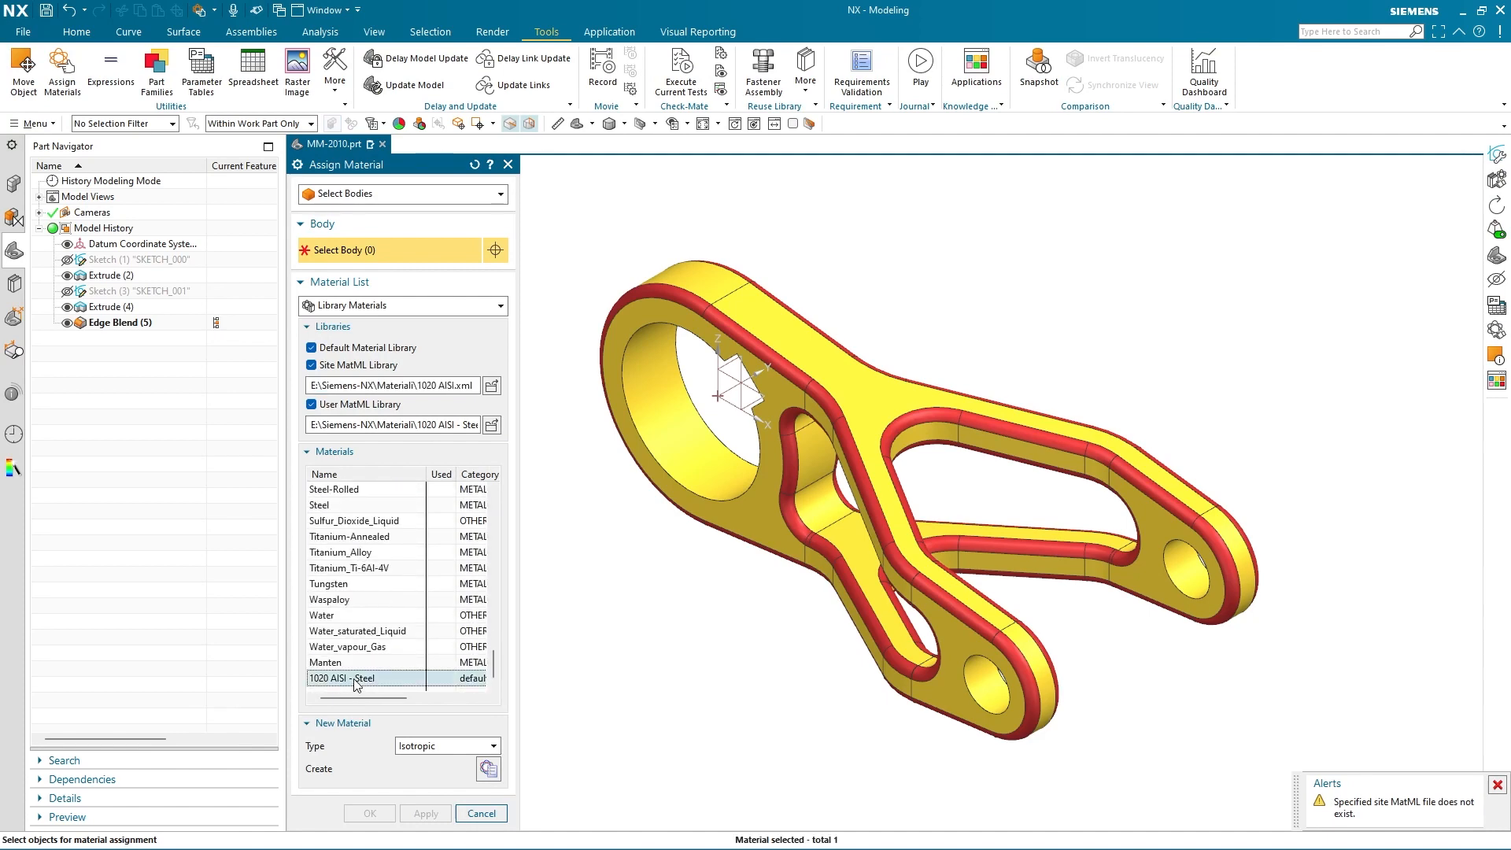
pyautogui.click(883, 454)
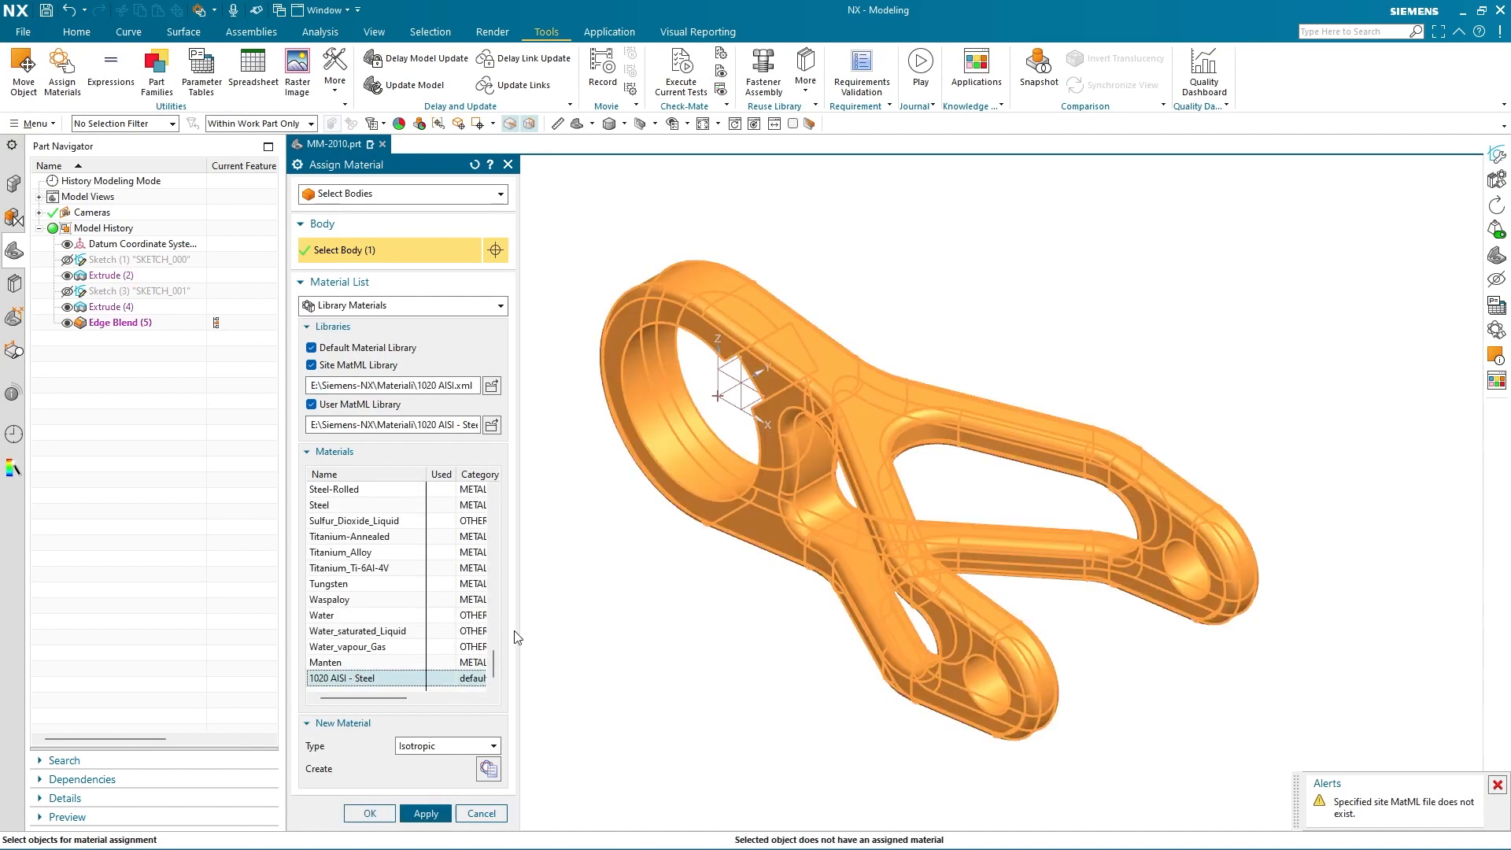
pyautogui.click(426, 813)
pyautogui.click(481, 814)
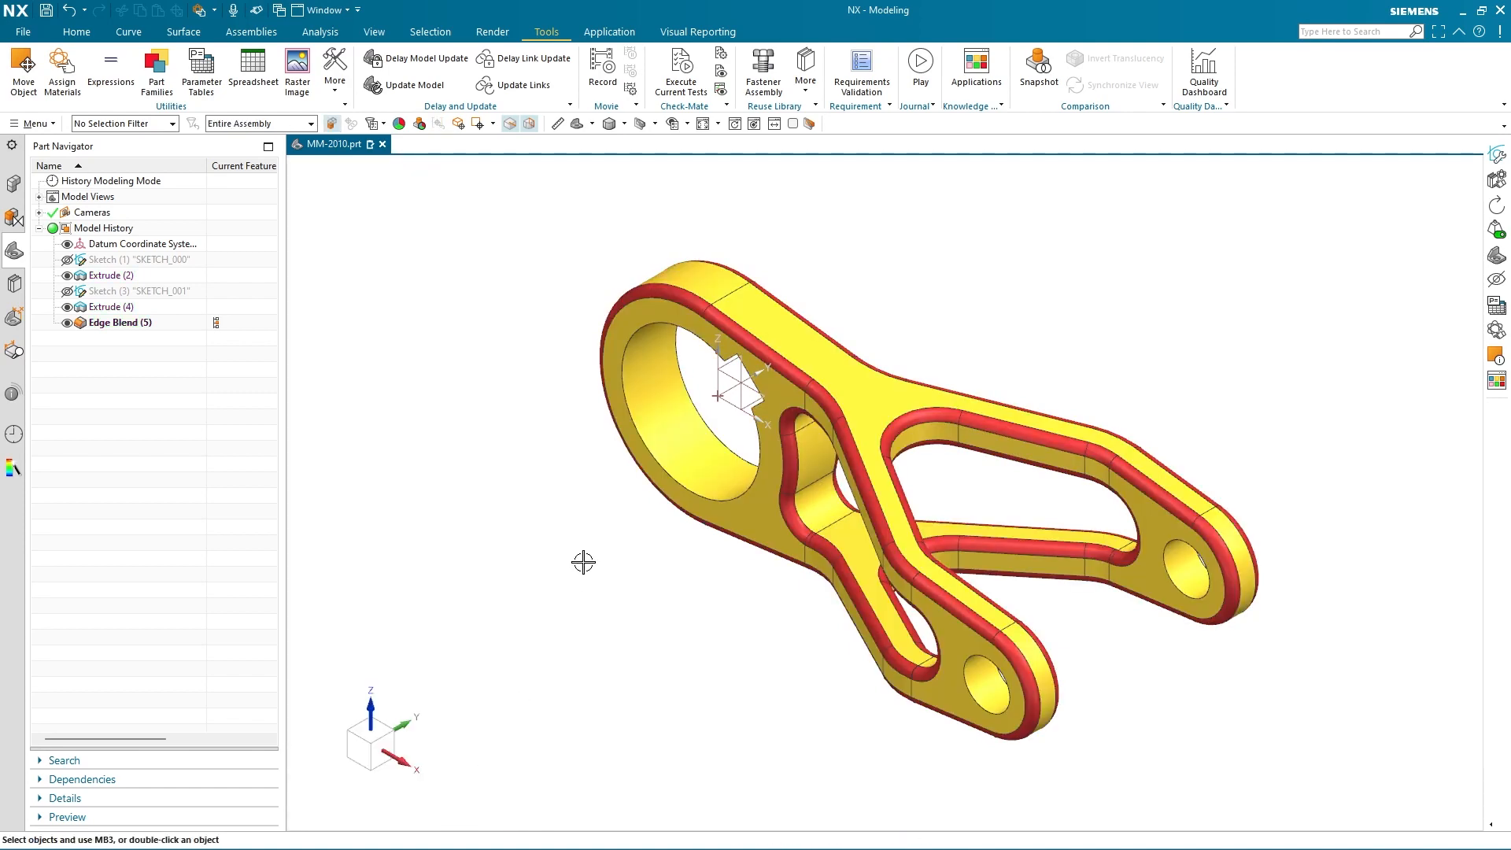
# Step: Roll the model back to the fork profile sketch SKETCH_001 and open that sketch for editing
pyautogui.moveTo(842, 373); pyautogui.dragTo(1079, 307, button='middle')
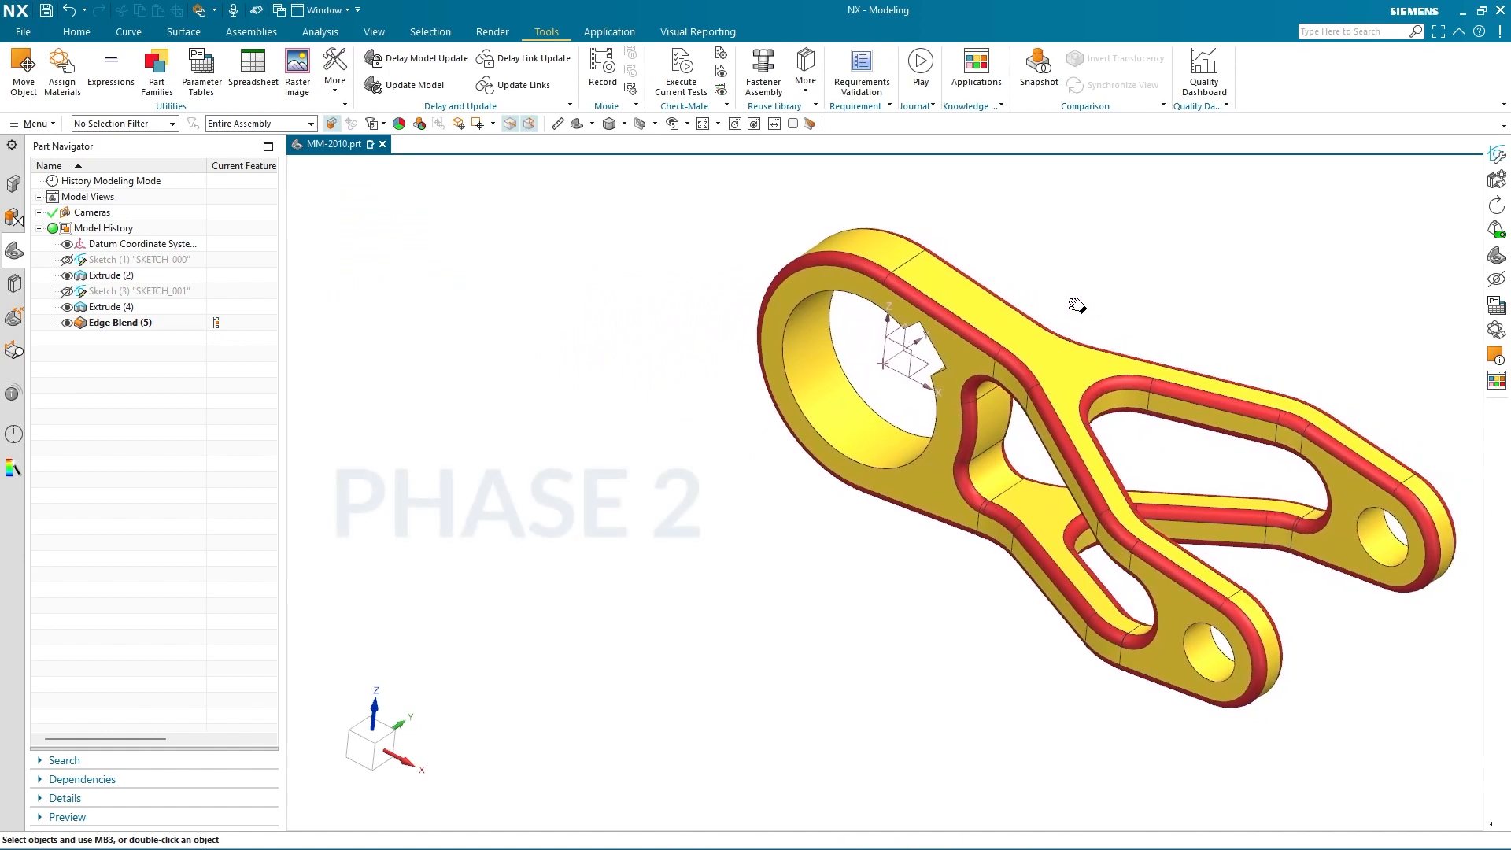
pyautogui.moveTo(967, 507)
pyautogui.mouseDown(button='middle')
pyautogui.moveTo(955, 509)
pyautogui.moveTo(979, 513)
pyautogui.mouseUp(button='middle')
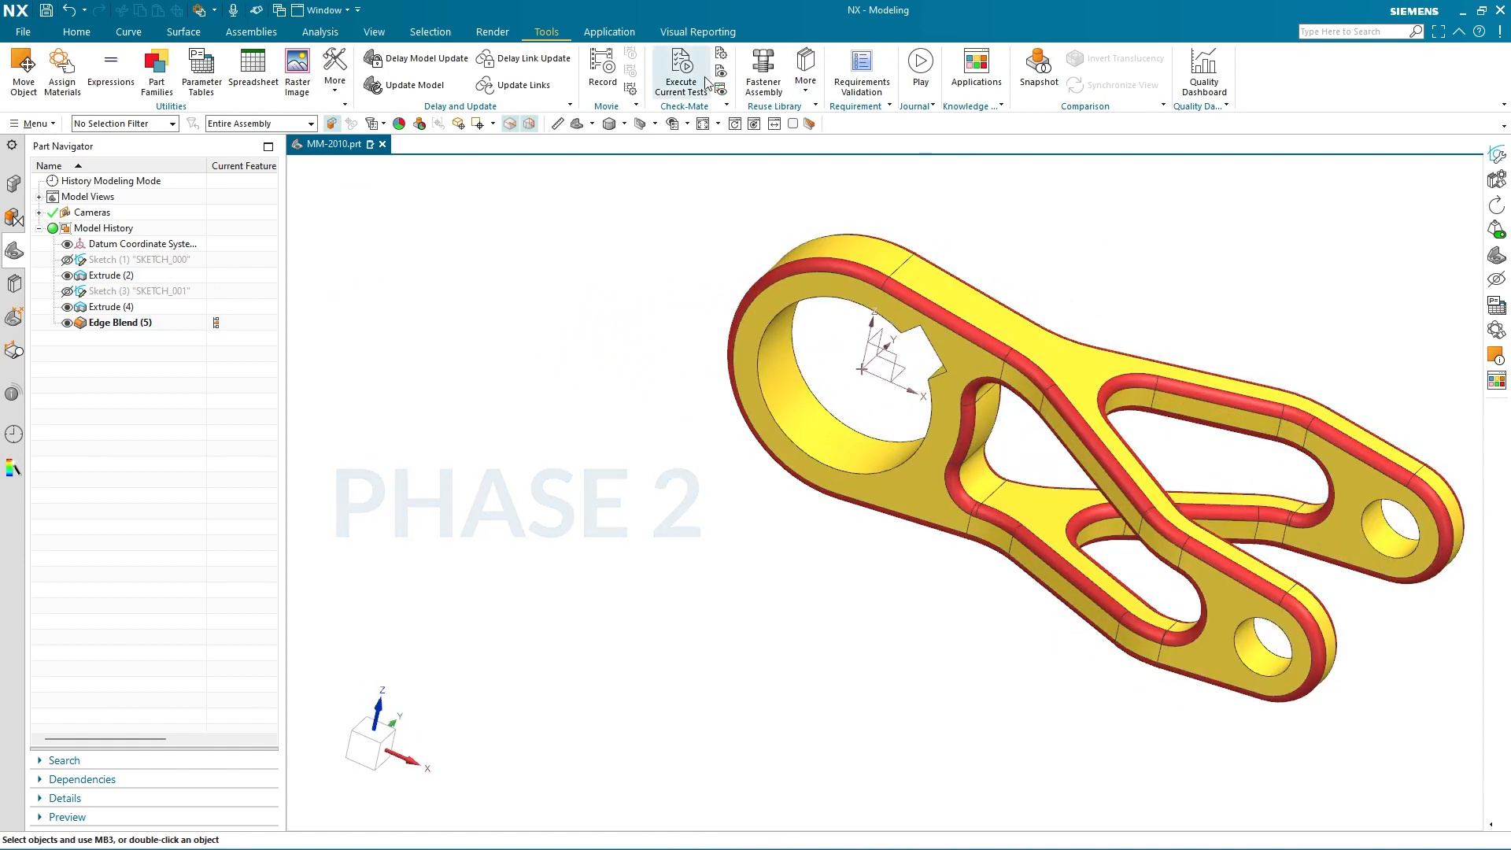
pyautogui.click(77, 33)
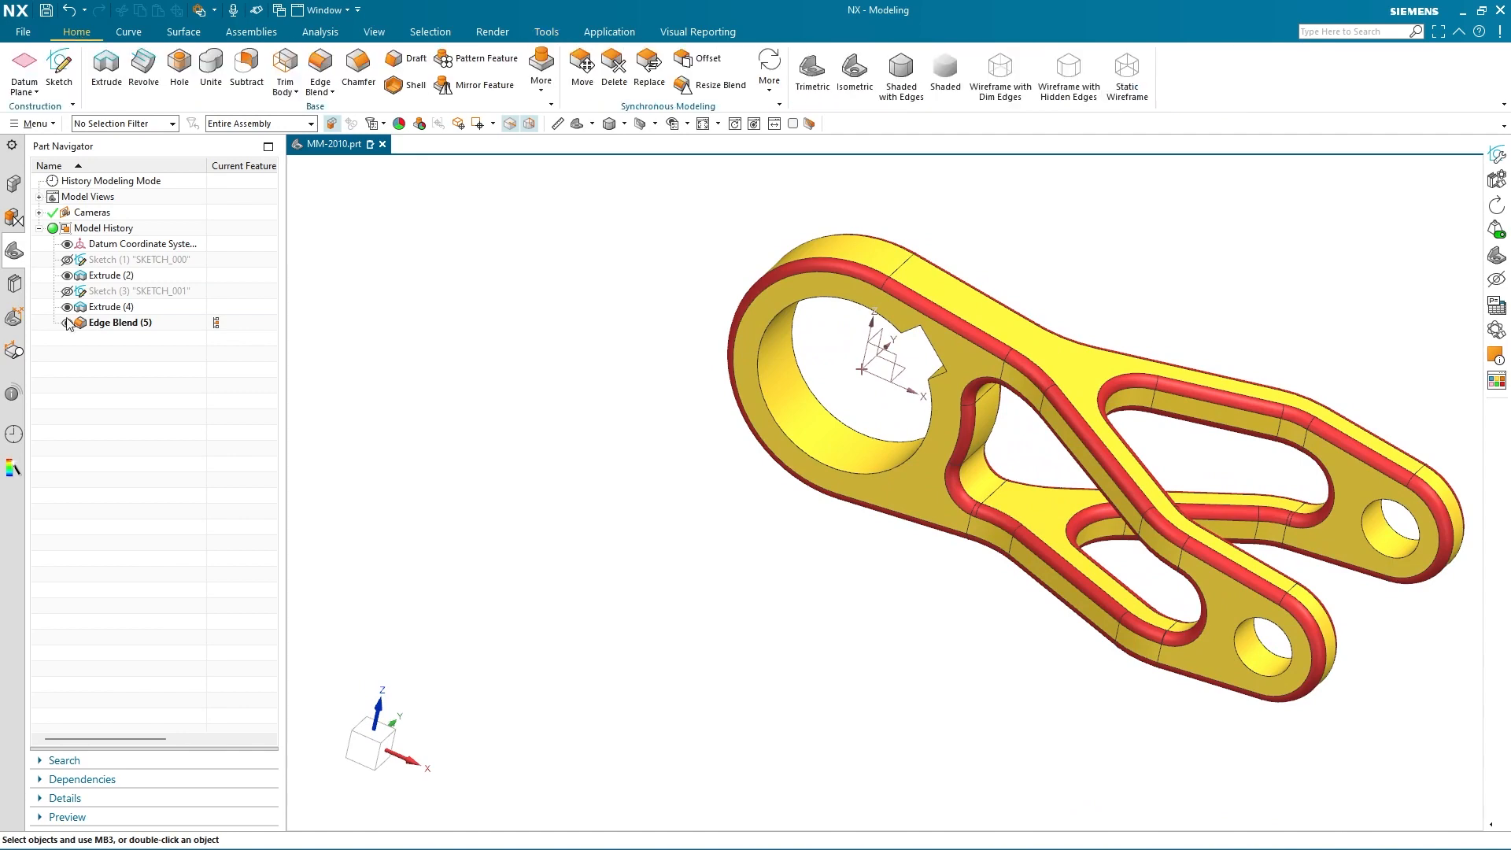
pyautogui.click(215, 292)
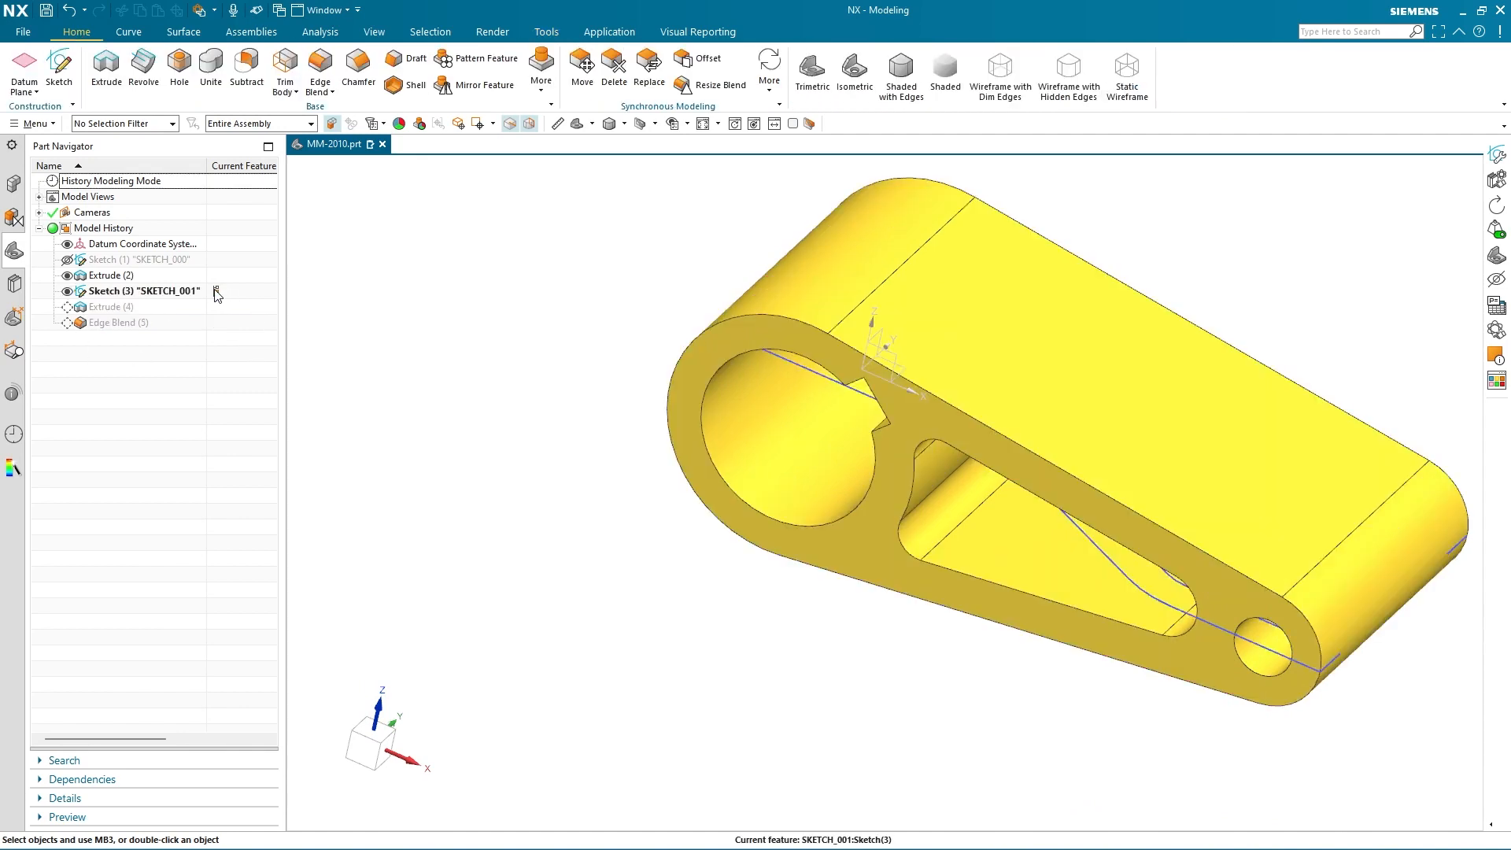
pyautogui.doubleClick(216, 293)
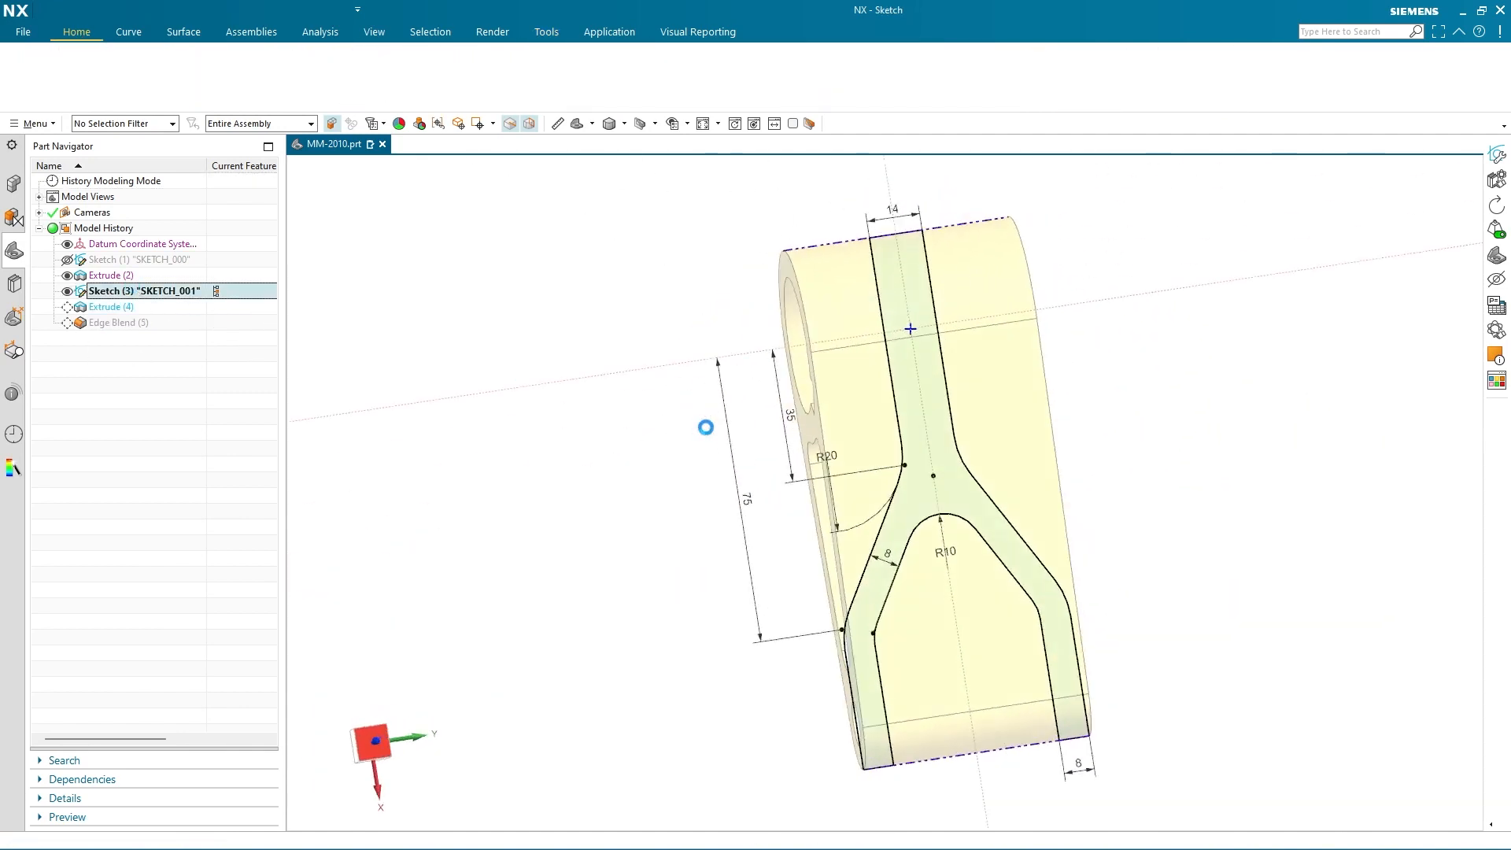
# Step: Delete all the fork profile's curves and dimensions, keeping only the two horizontal reference lines
pyautogui.moveTo(682, 200)
pyautogui.mouseDown()
pyautogui.moveTo(779, 276)
pyautogui.moveTo(1107, 692)
pyautogui.moveTo(1124, 768)
pyautogui.mouseUp()
pyautogui.keyDown('shift'); pyautogui.click(990, 235); pyautogui.keyUp('shift')
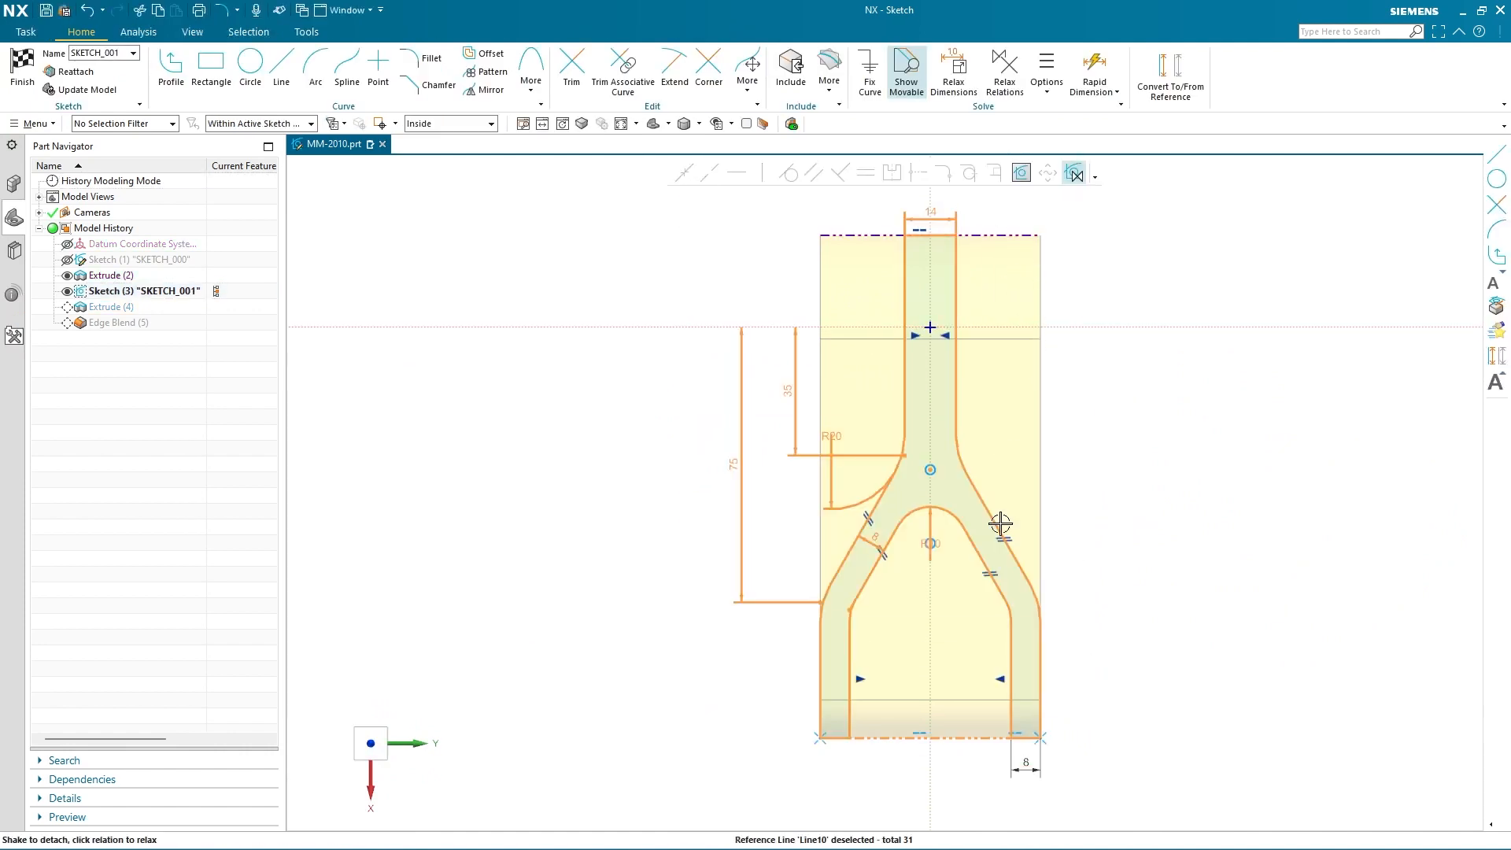
pyautogui.keyDown('shift'); pyautogui.click(948, 738); pyautogui.keyUp('shift')
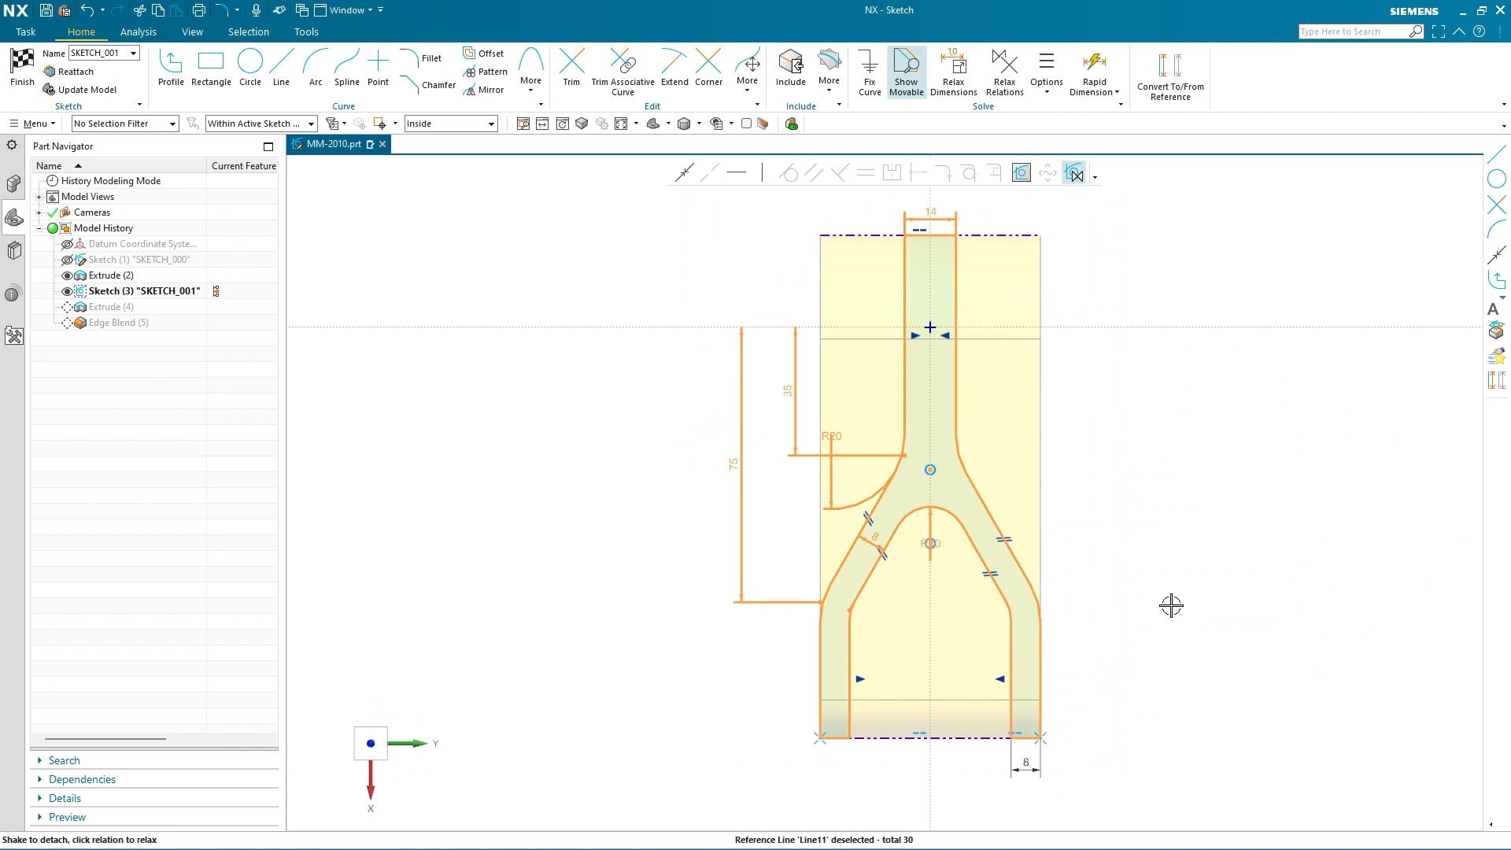
pyautogui.press('Delete')
# Step: Sketch the profile's outer outline up the body's right edge, about 10 mm along the upper reference line, down, diagonally to the left edge, and down to the lower reference line
pyautogui.click(187, 86)
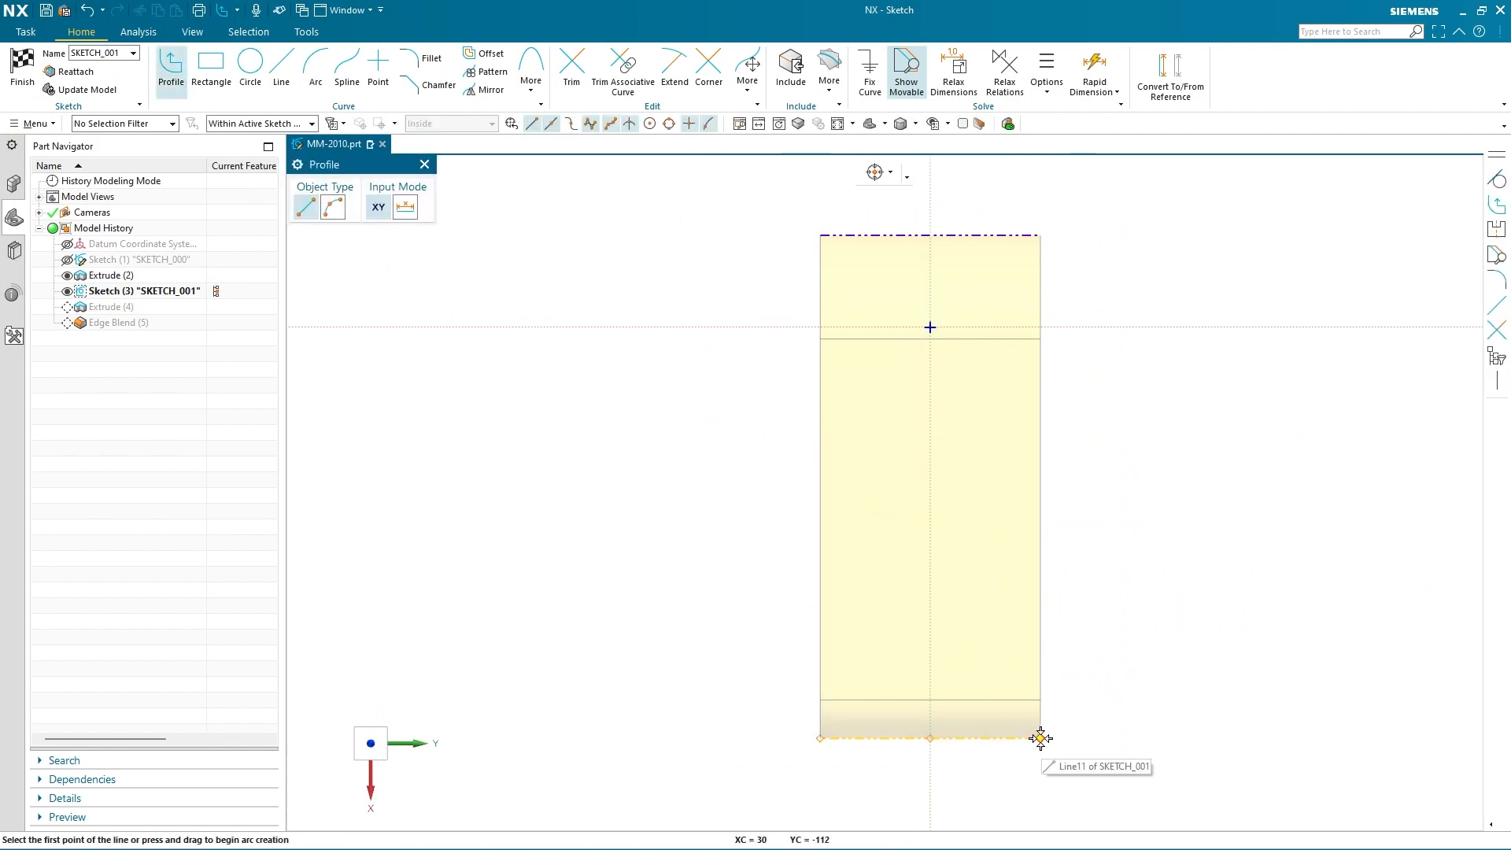
pyautogui.click(1044, 739)
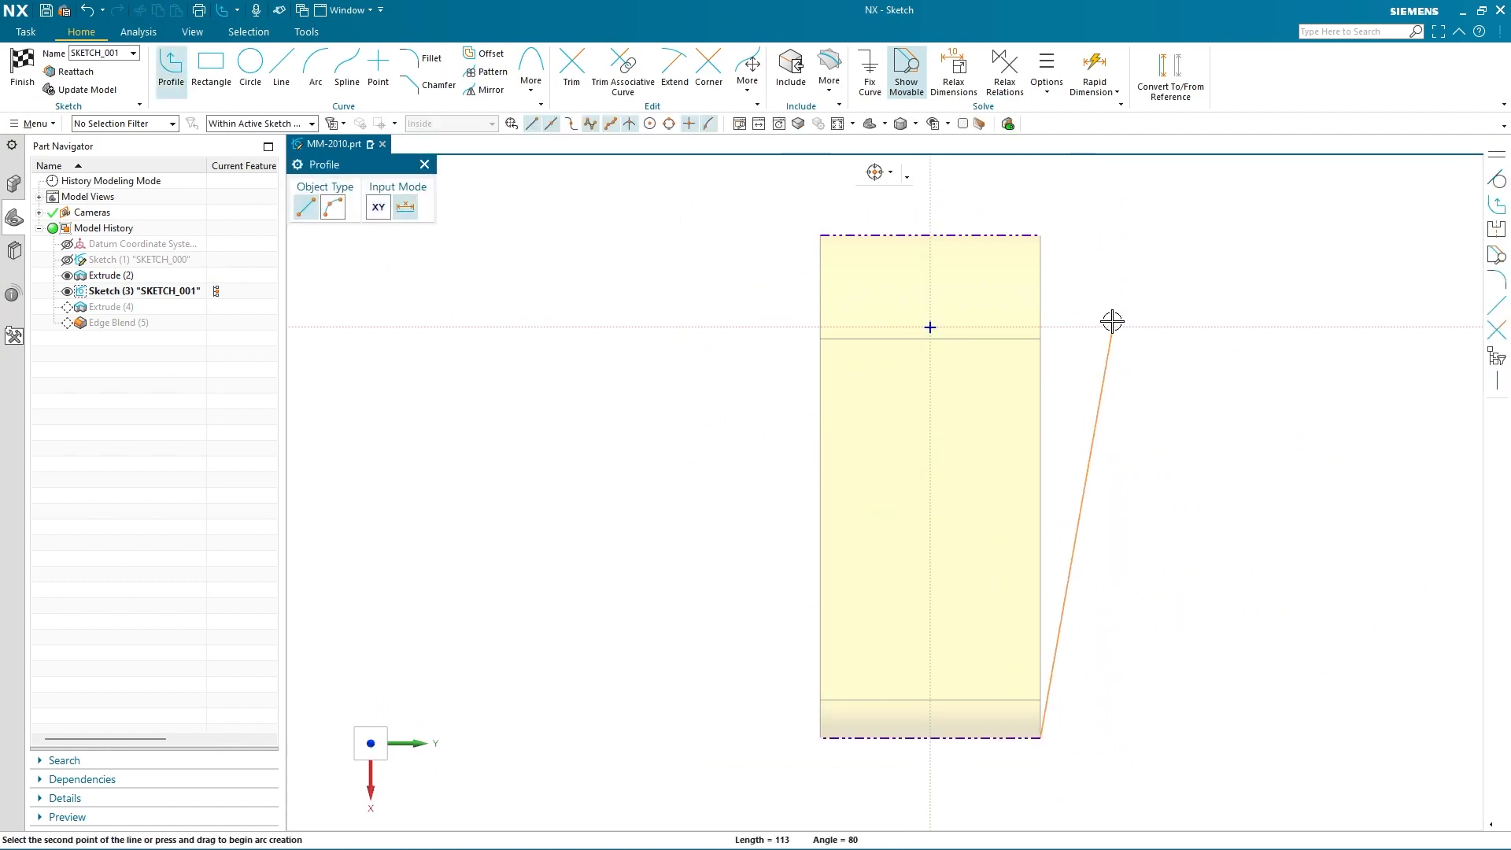
pyautogui.click(1046, 235)
pyautogui.click(1004, 235)
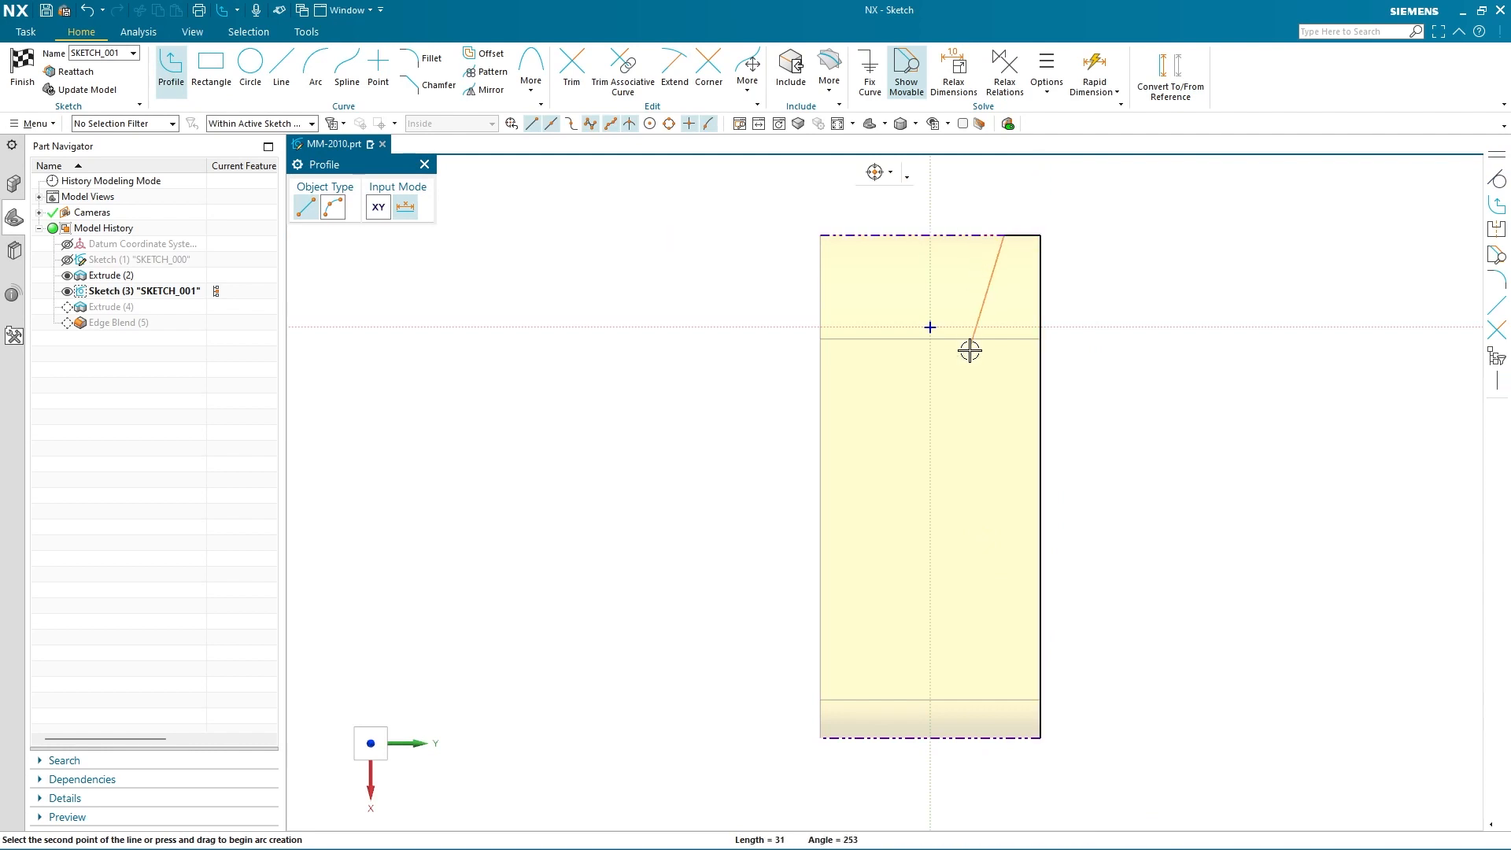
pyautogui.click(1004, 419)
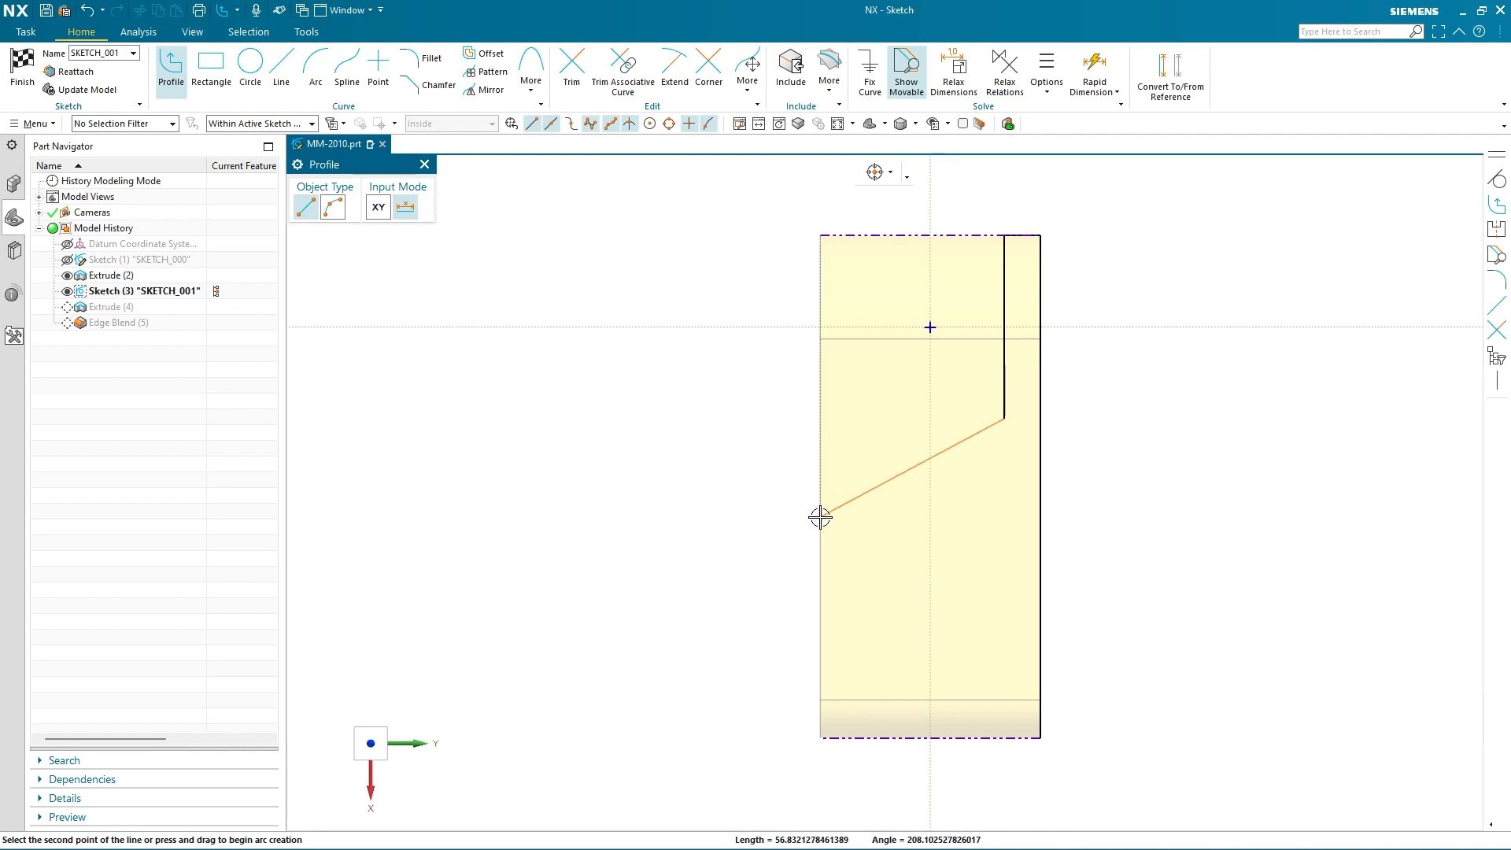
pyautogui.click(821, 516)
pyautogui.click(820, 737)
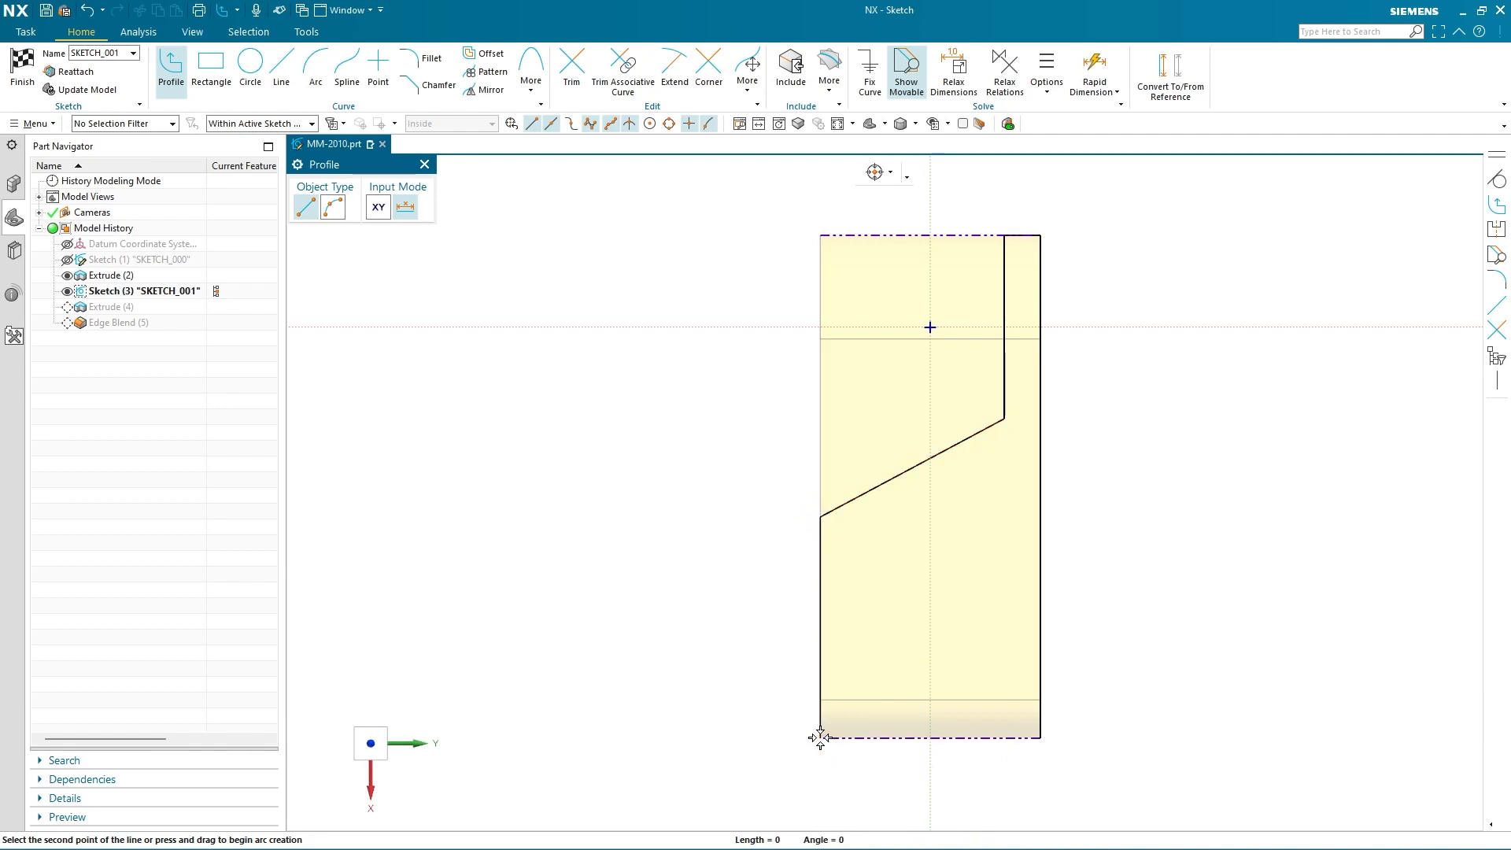
# Step: Continue the profile with the left leg's end, the inner cutout with a slanted top, and the right leg's end, closing it at the start corner
pyautogui.click(871, 737)
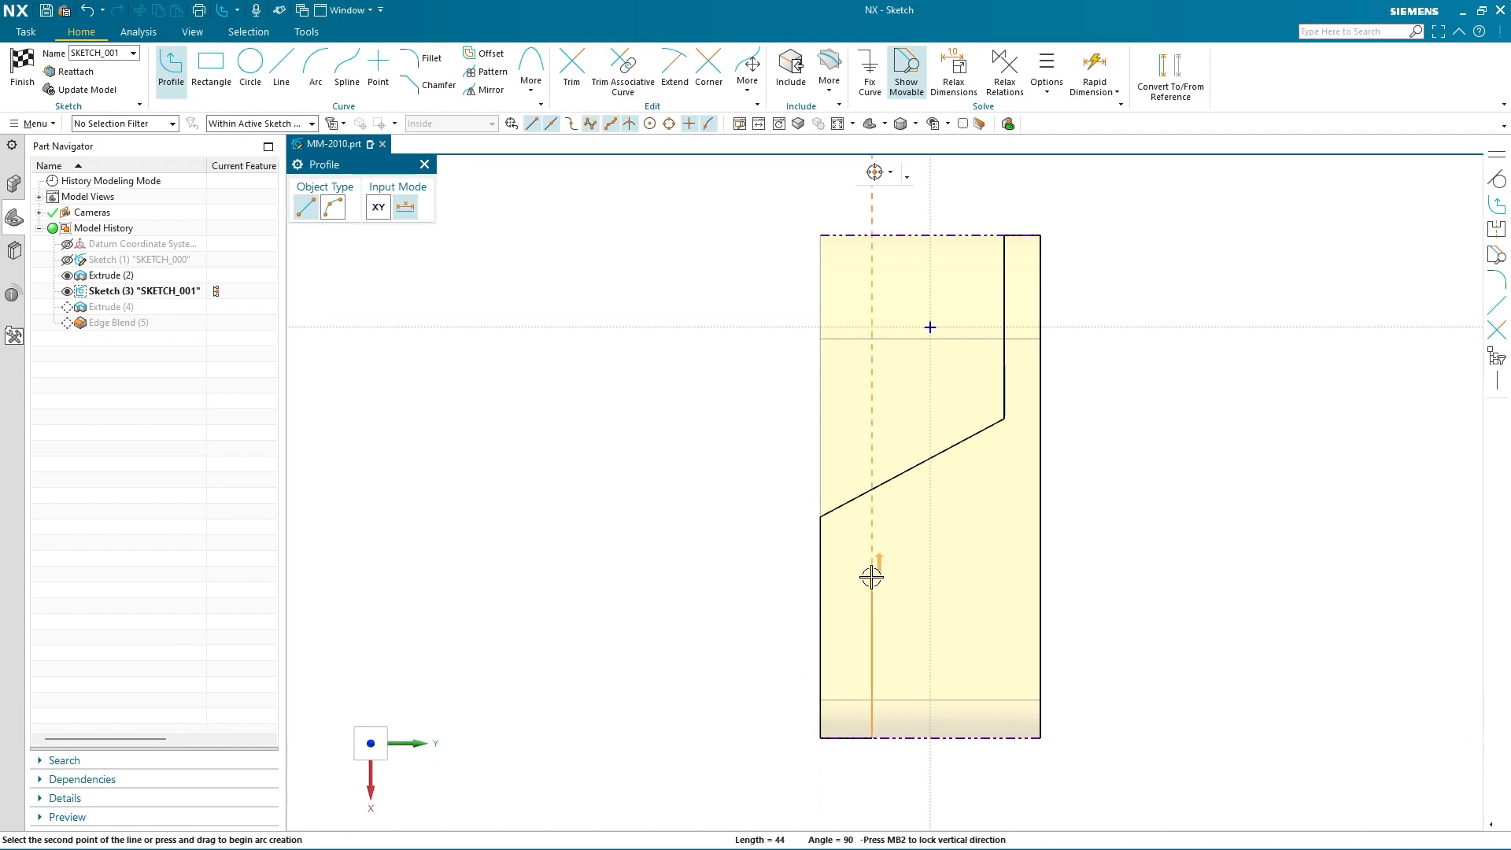
pyautogui.click(872, 574)
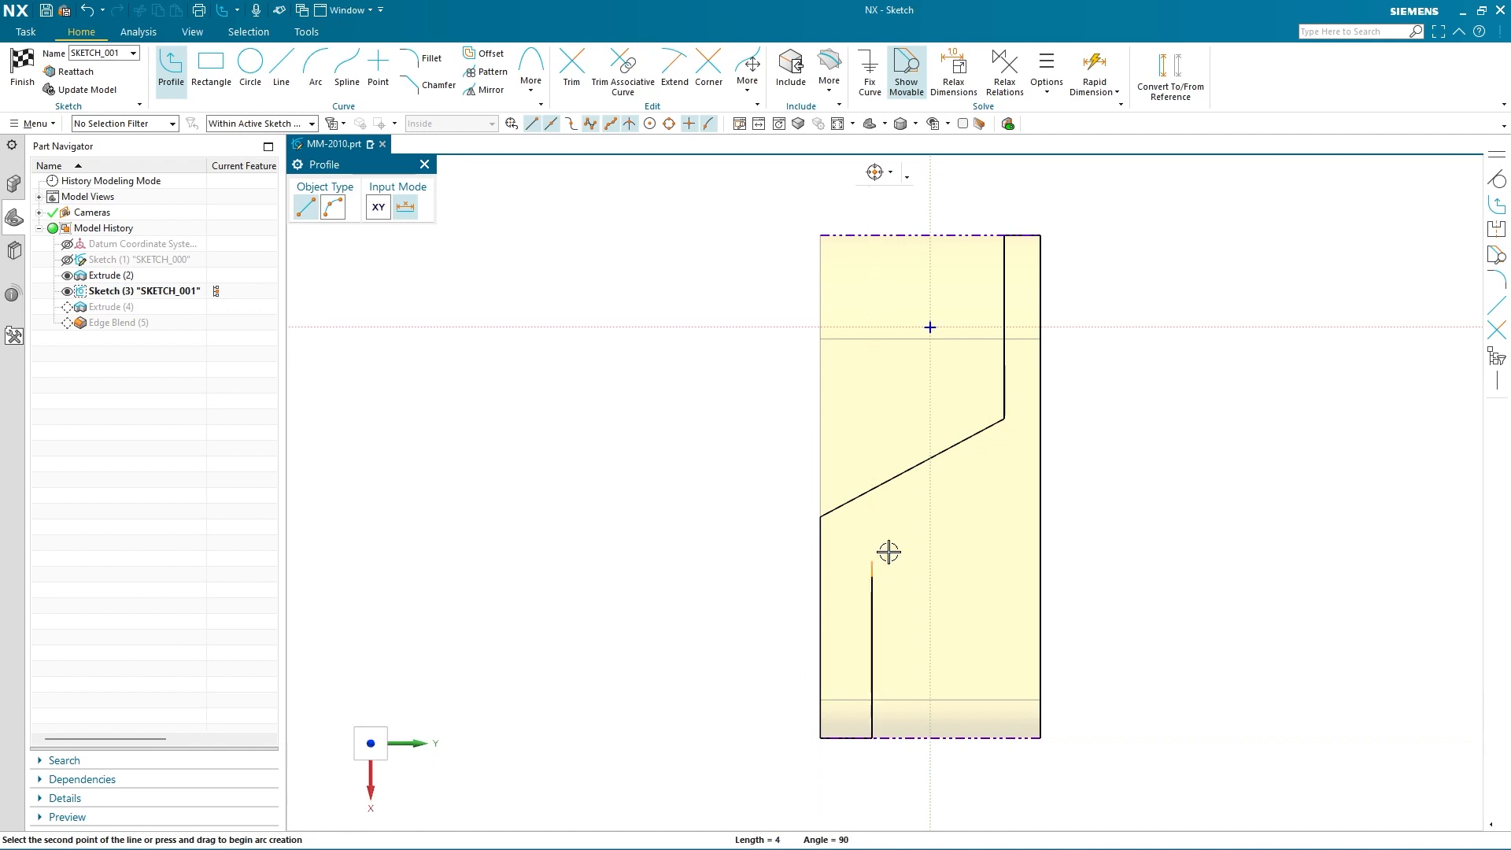
pyautogui.click(983, 517)
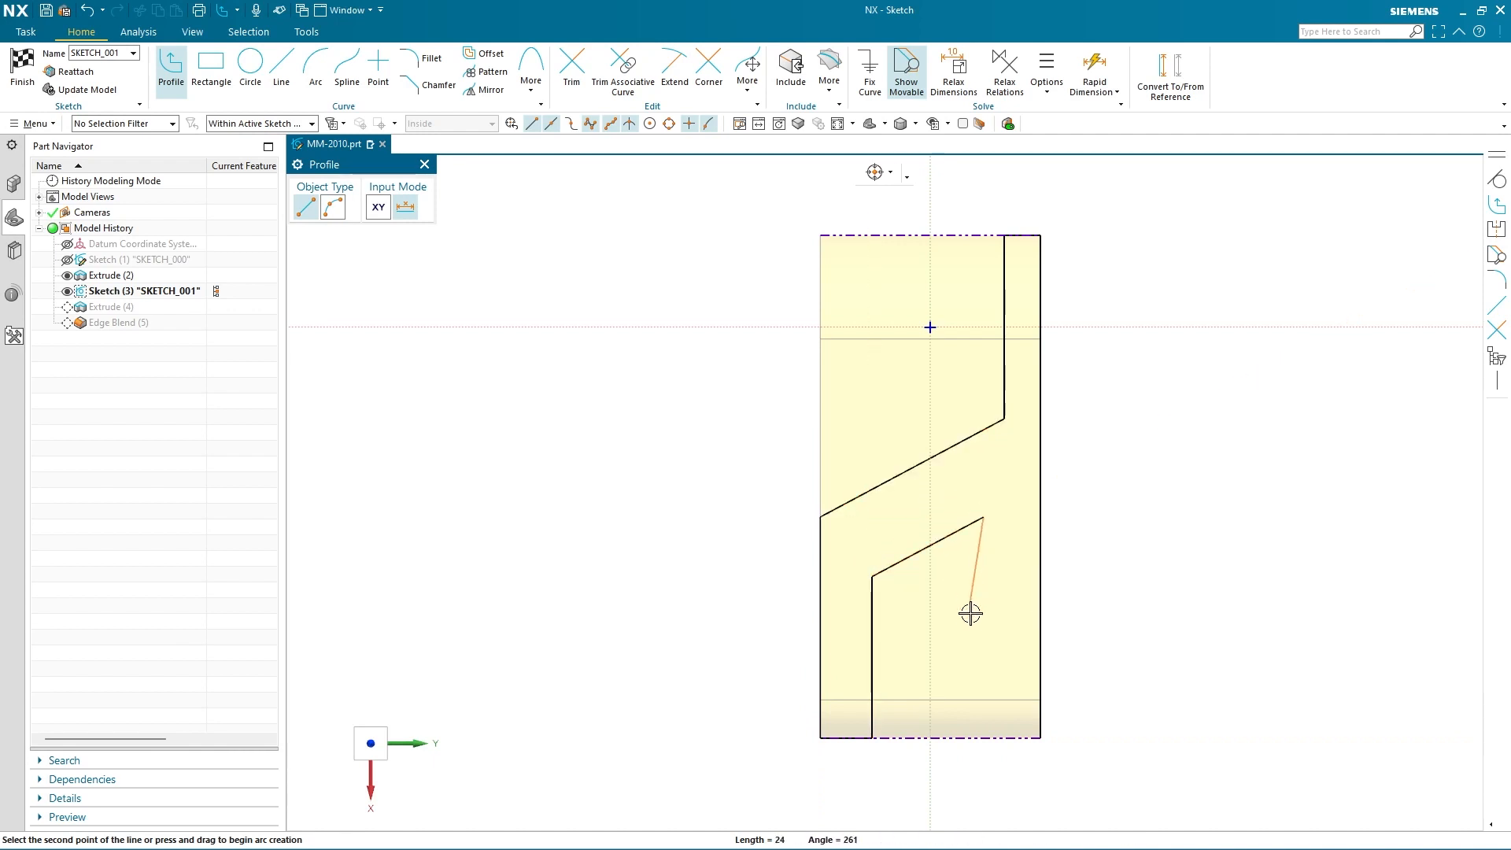
pyautogui.click(983, 737)
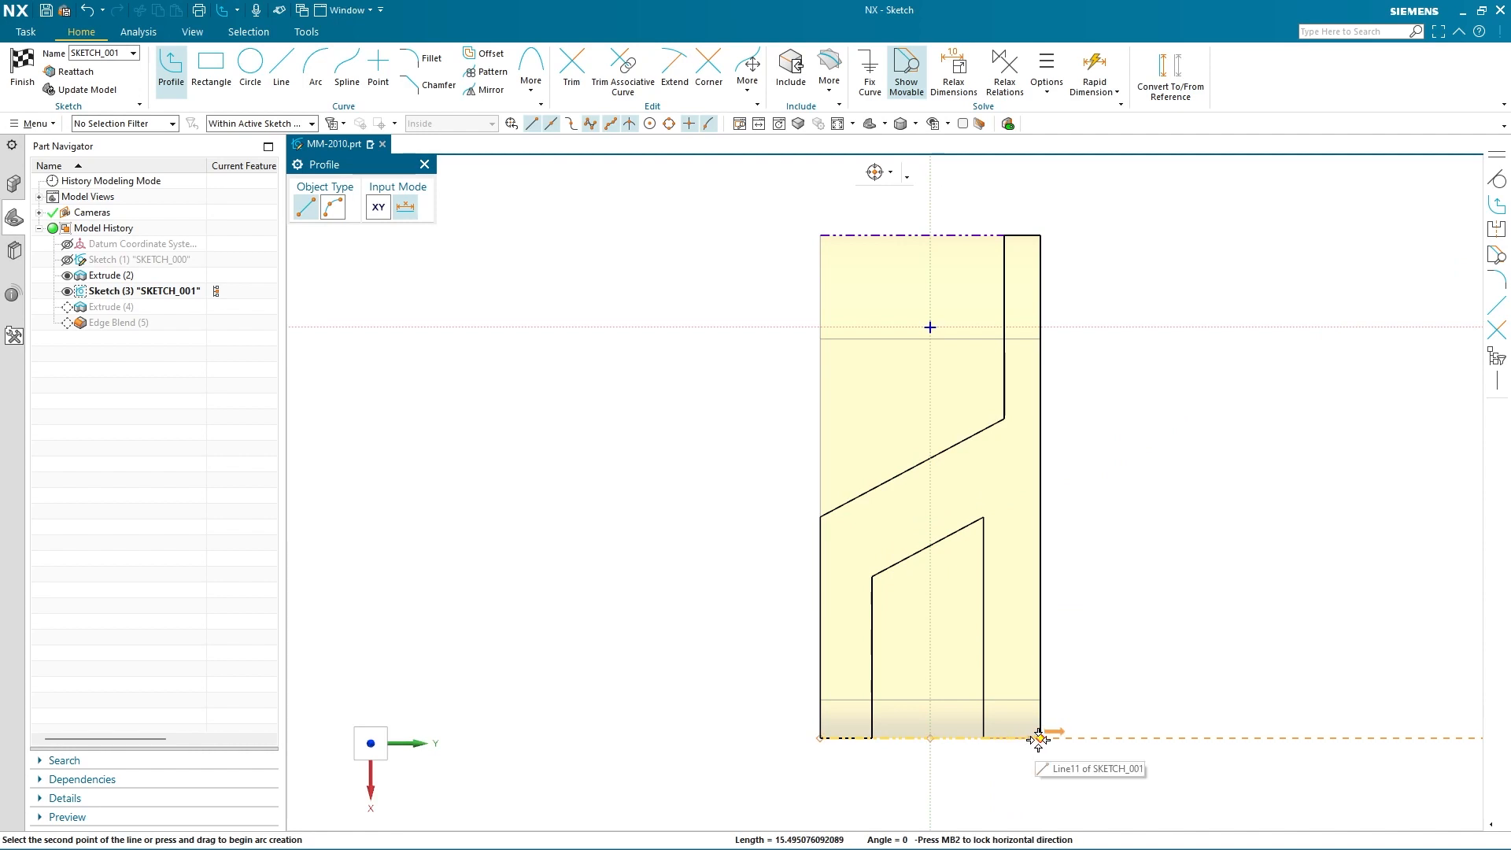
pyautogui.click(1039, 738)
pyautogui.press('Escape')
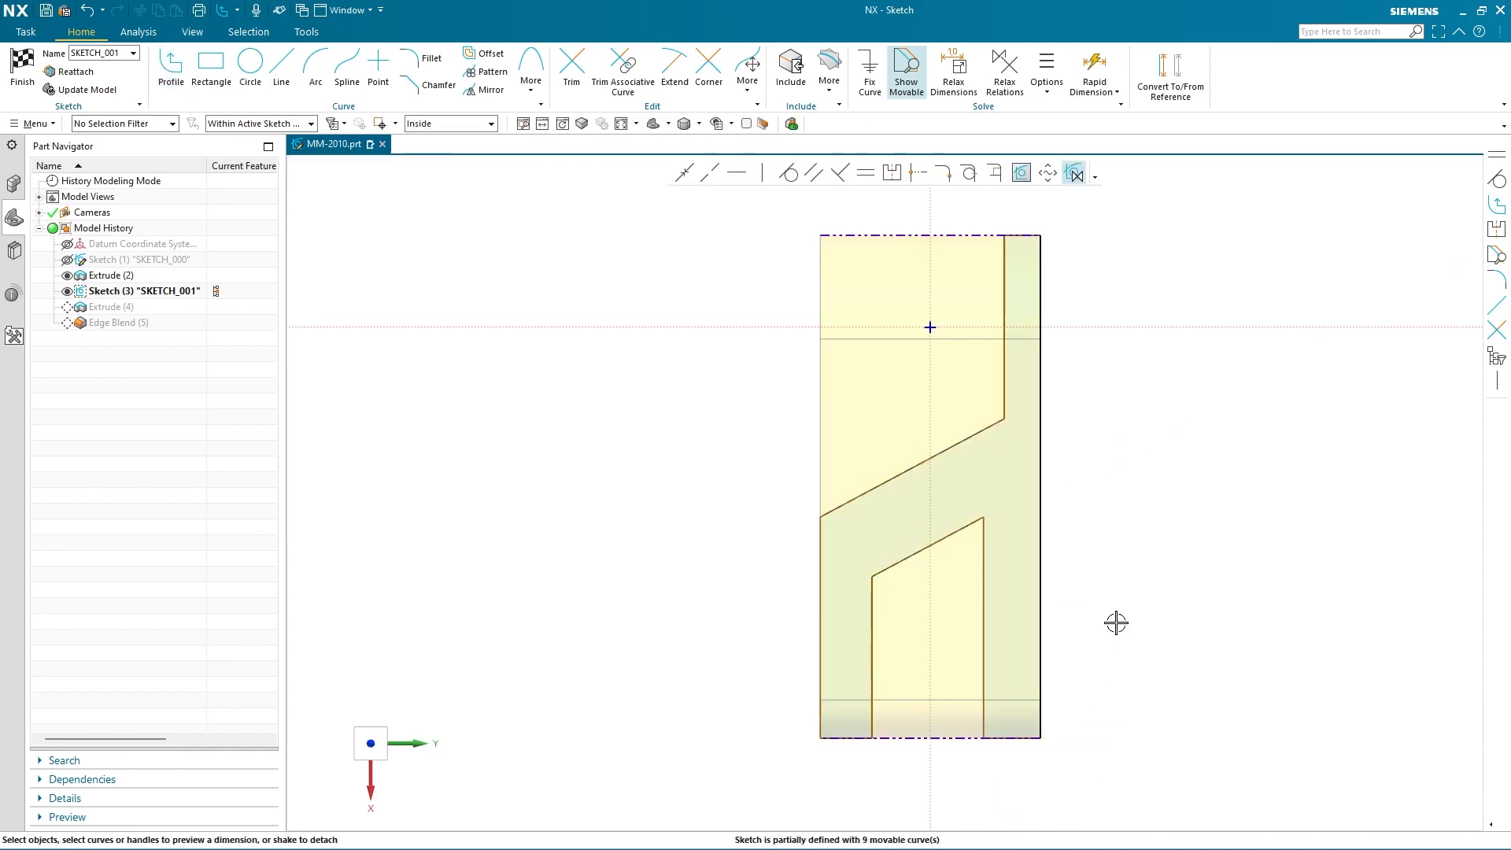
# Step: Make the outer and inner slanted lines of the profile parallel
pyautogui.click(1008, 268)
pyautogui.click(872, 651)
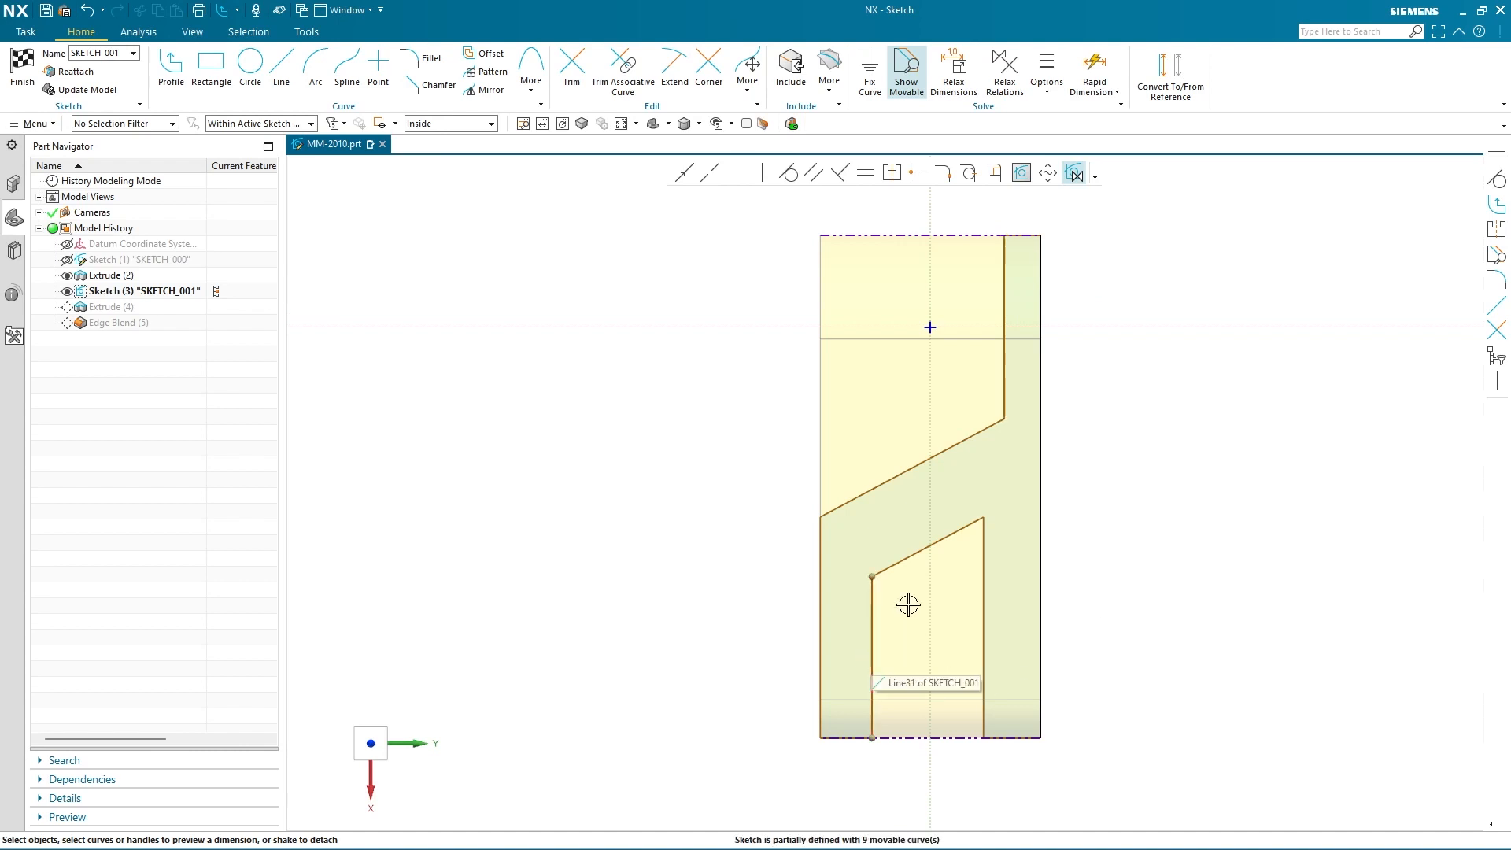
pyautogui.click(909, 553)
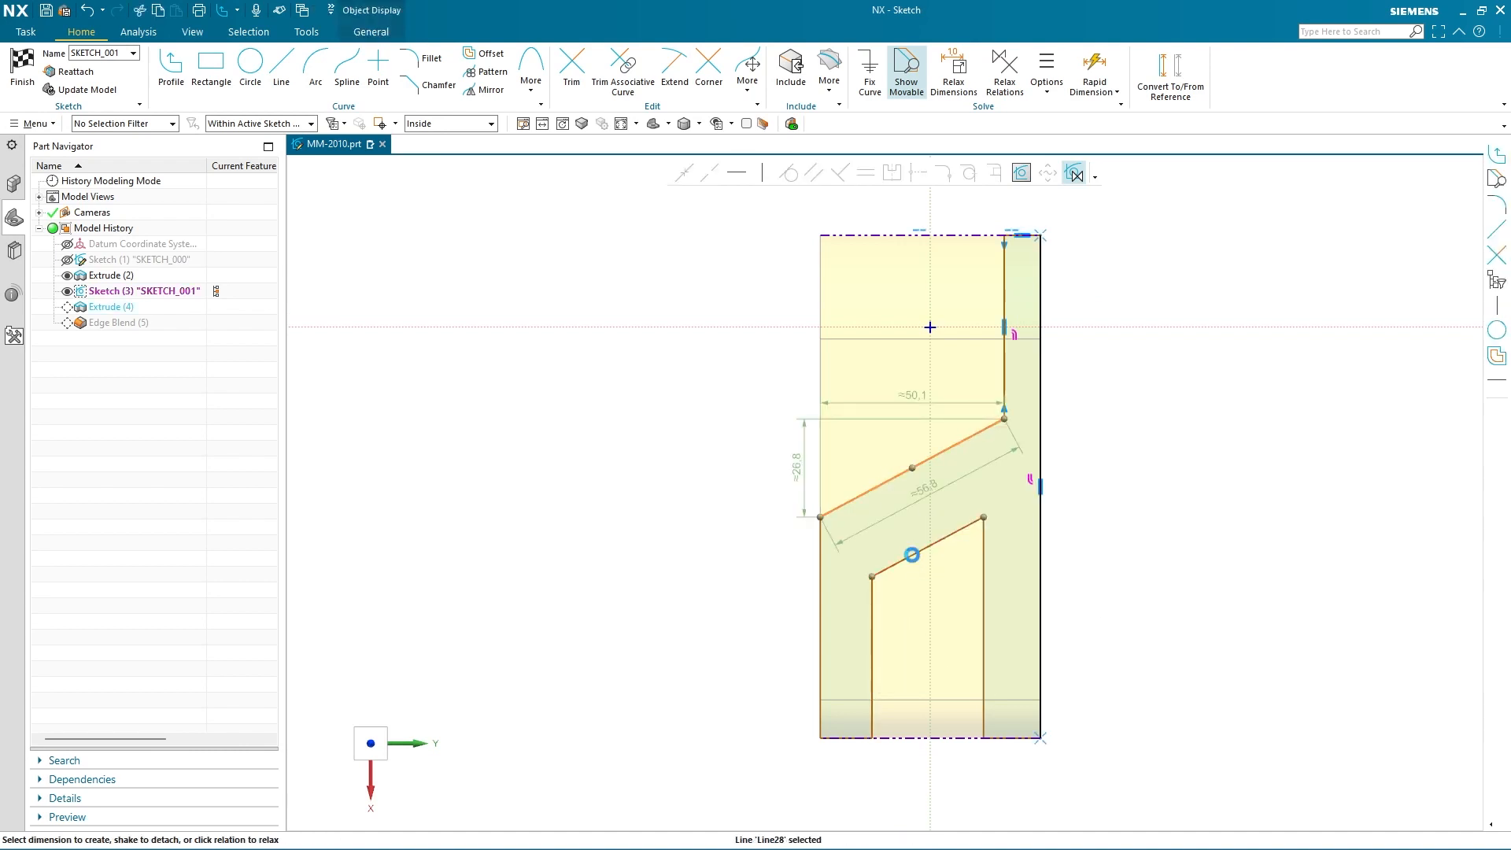
pyautogui.click(812, 177)
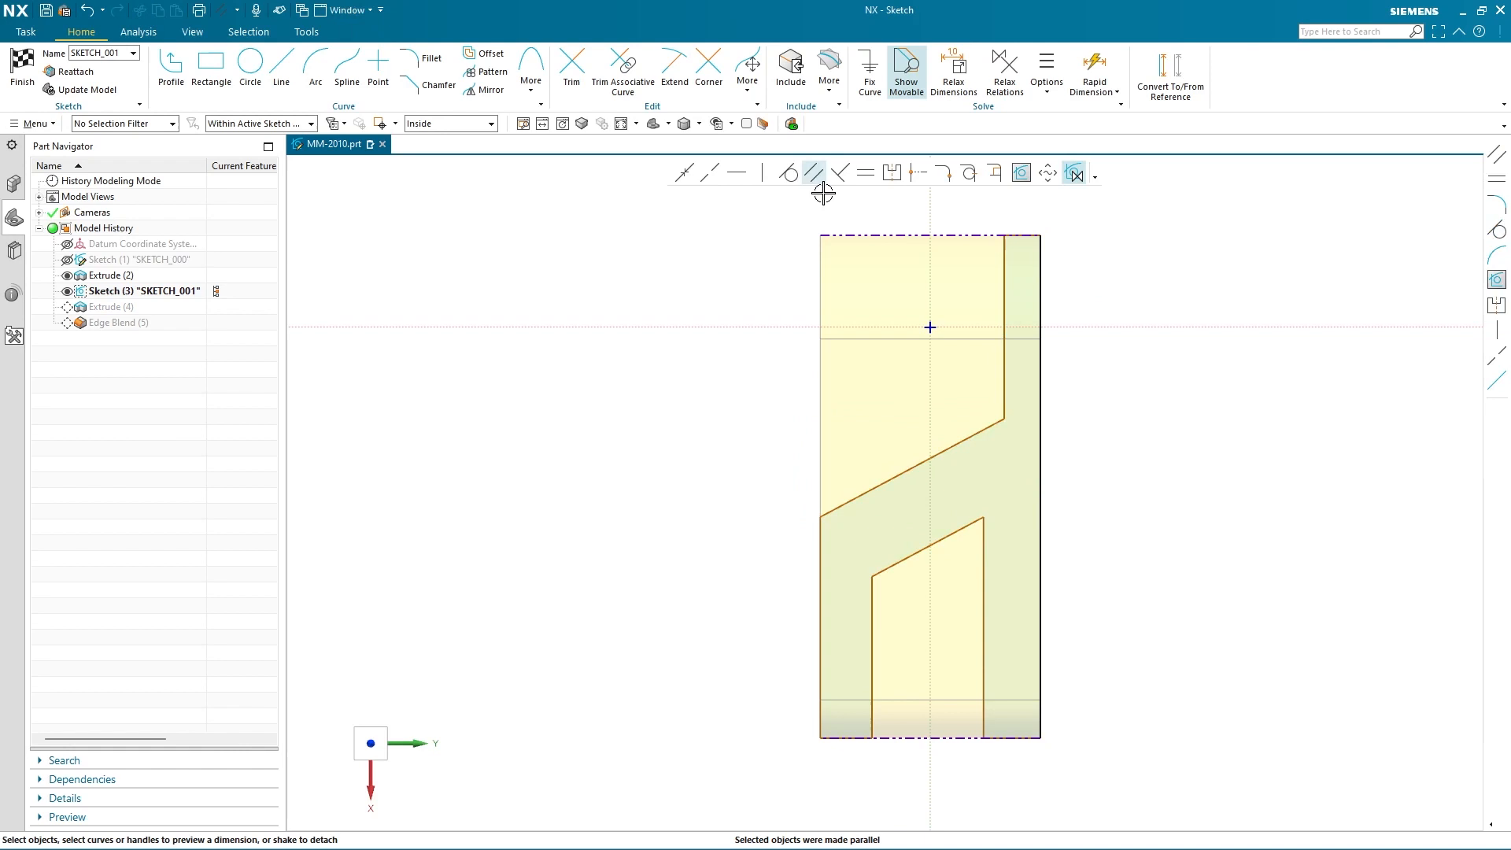
# Step: Dimension the distance between the two slanted lines and set it to 8 mm
pyautogui.click(878, 490)
pyautogui.click(902, 556)
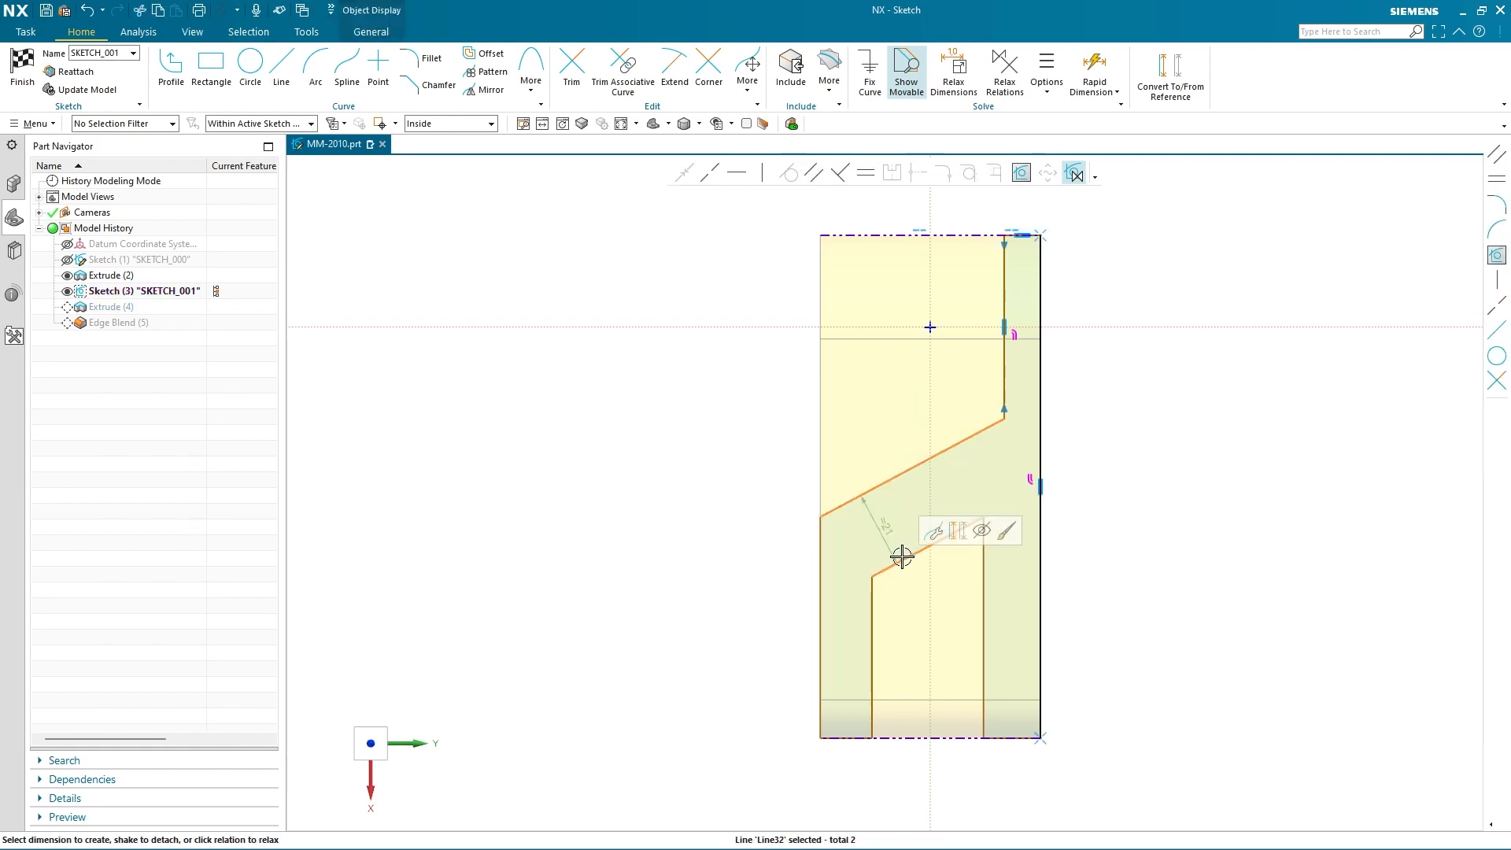
pyautogui.click(1134, 510)
pyautogui.write('8')
pyautogui.press('Return')
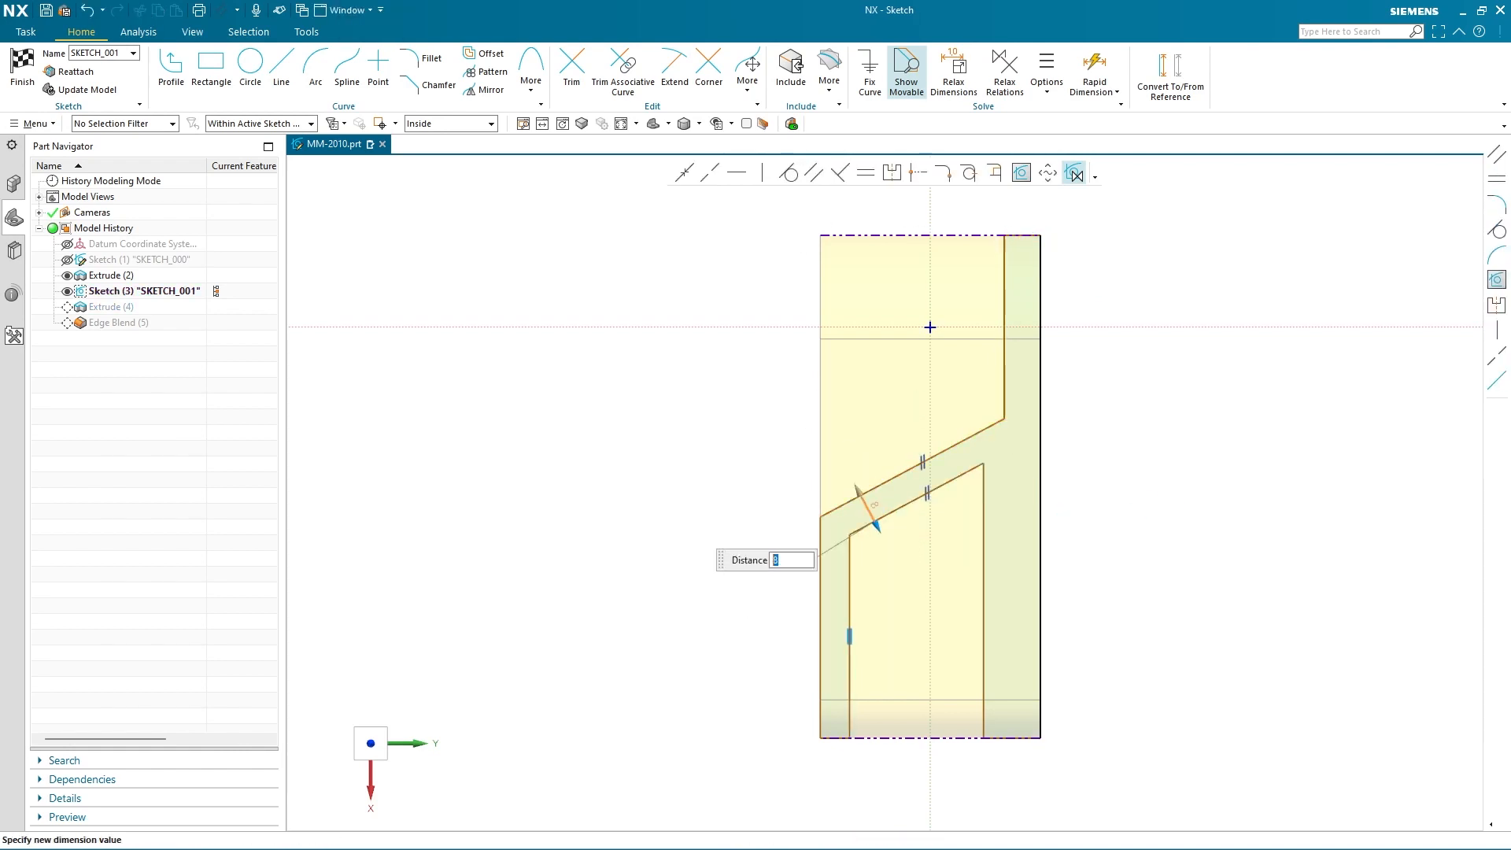
# Step: Dimension the short line at the profile's upper end and set its length to 14 mm
pyautogui.click(1019, 235)
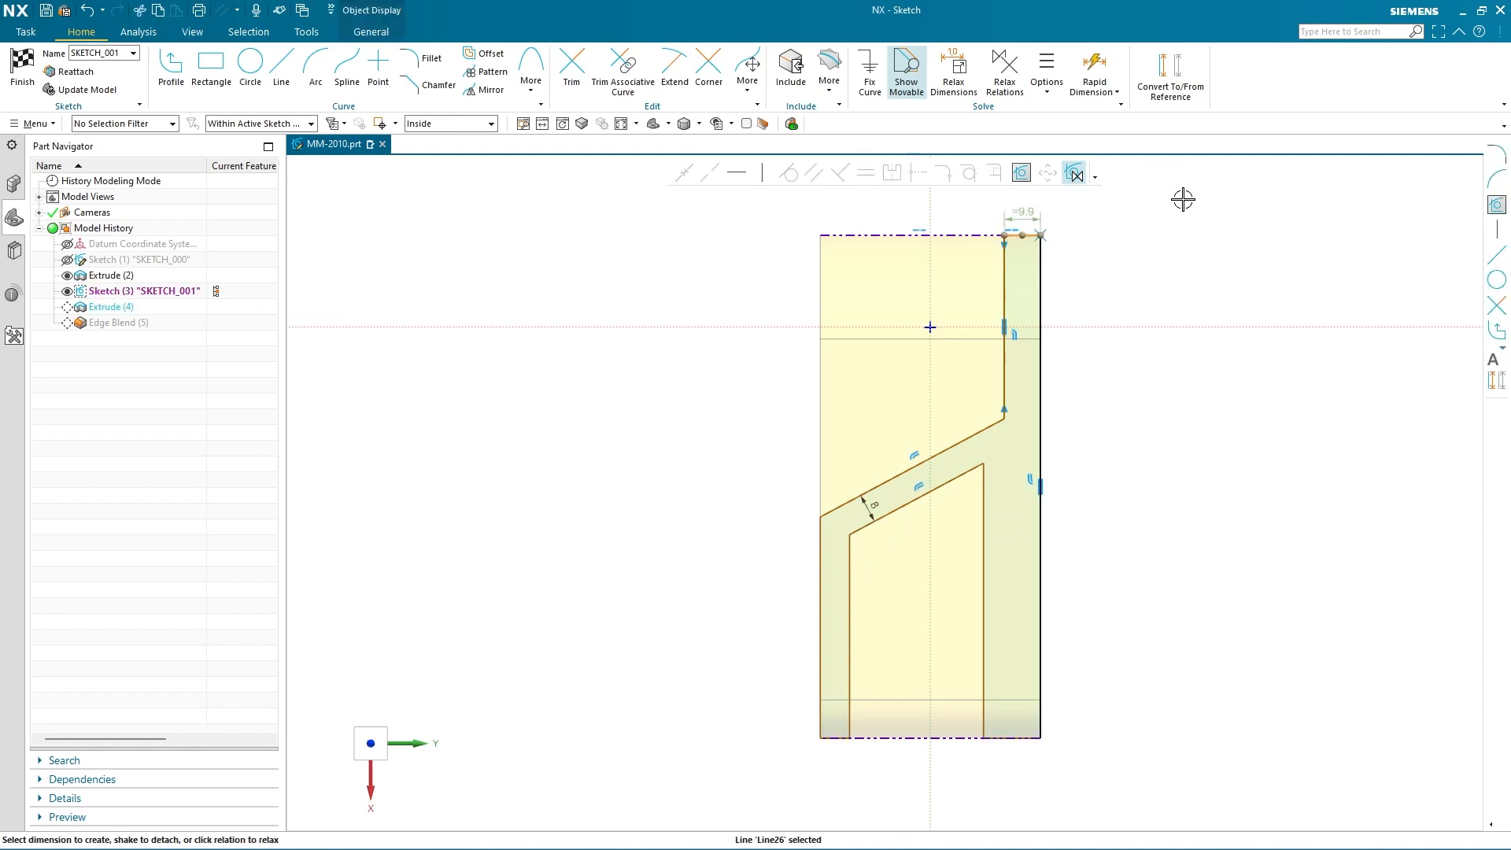
pyautogui.click(1226, 227)
pyautogui.write('14')
pyautogui.press('Return')
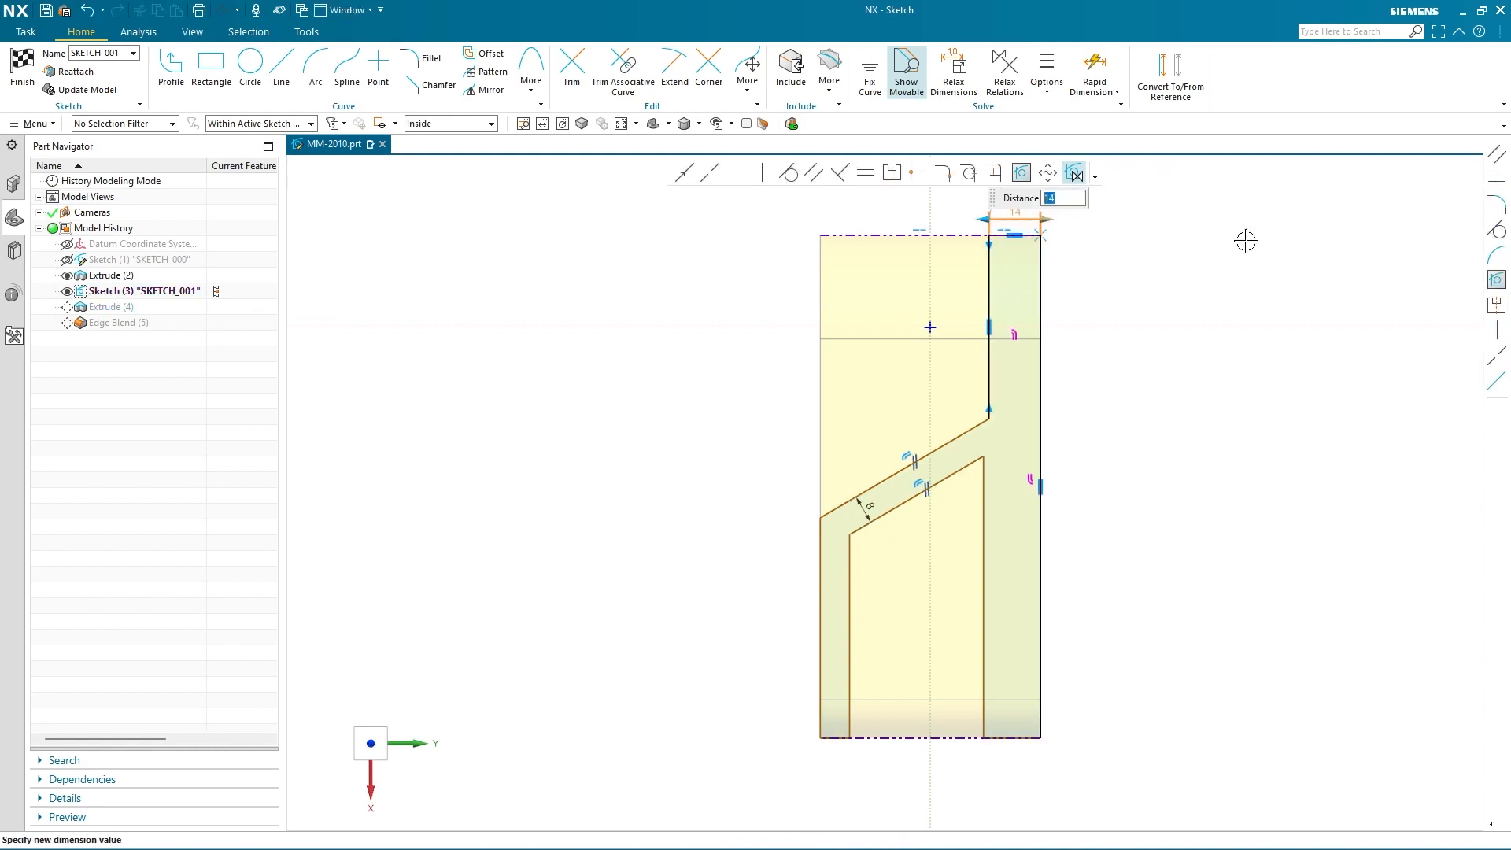
pyautogui.click(1205, 495)
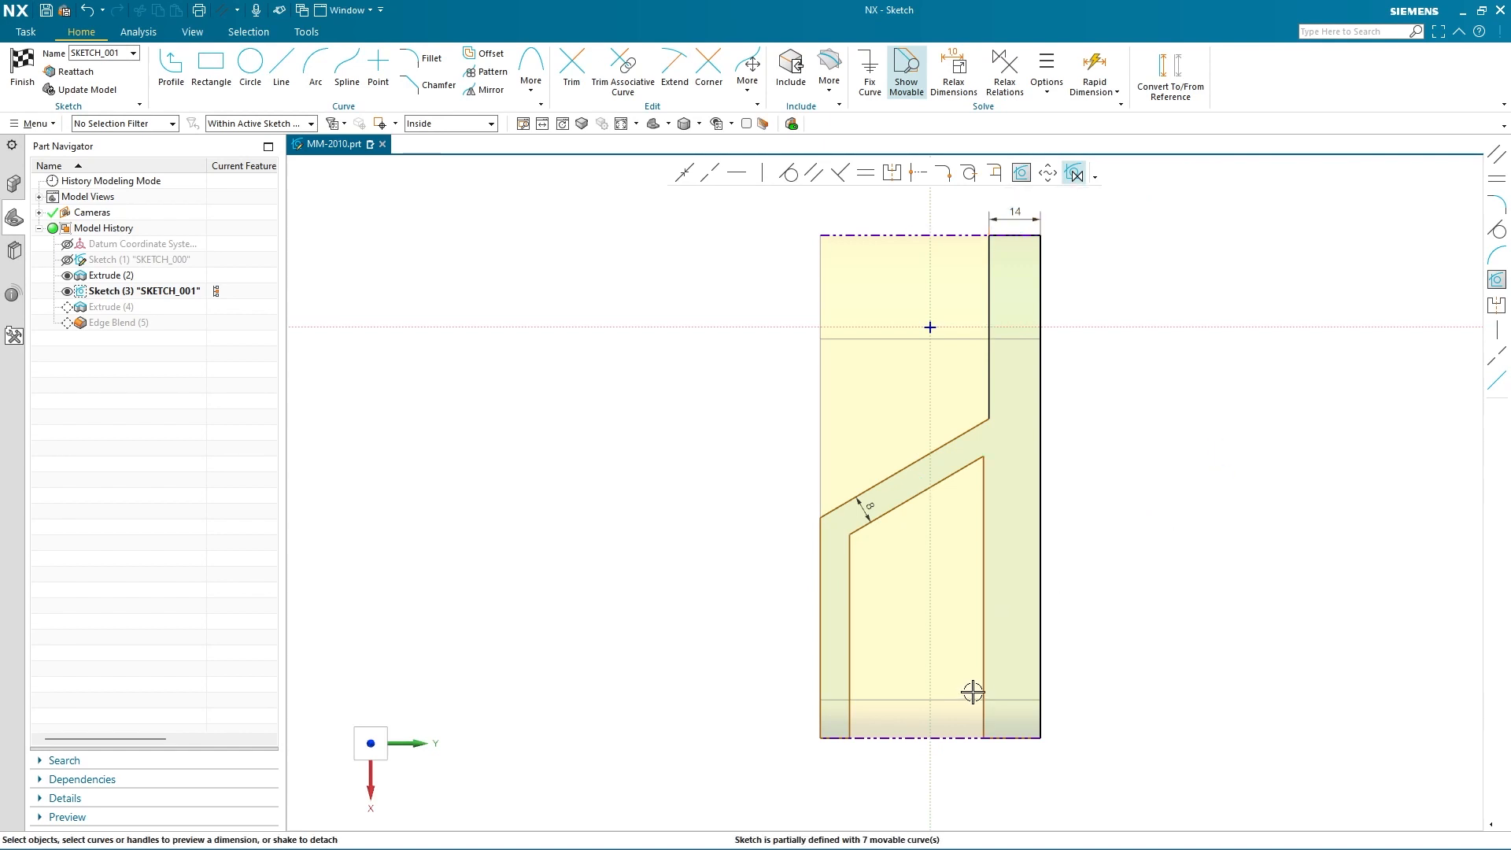
# Step: Make the end lines of the two legs equal in length and dimension the right leg's width at 8 mm
pyautogui.click(1010, 747)
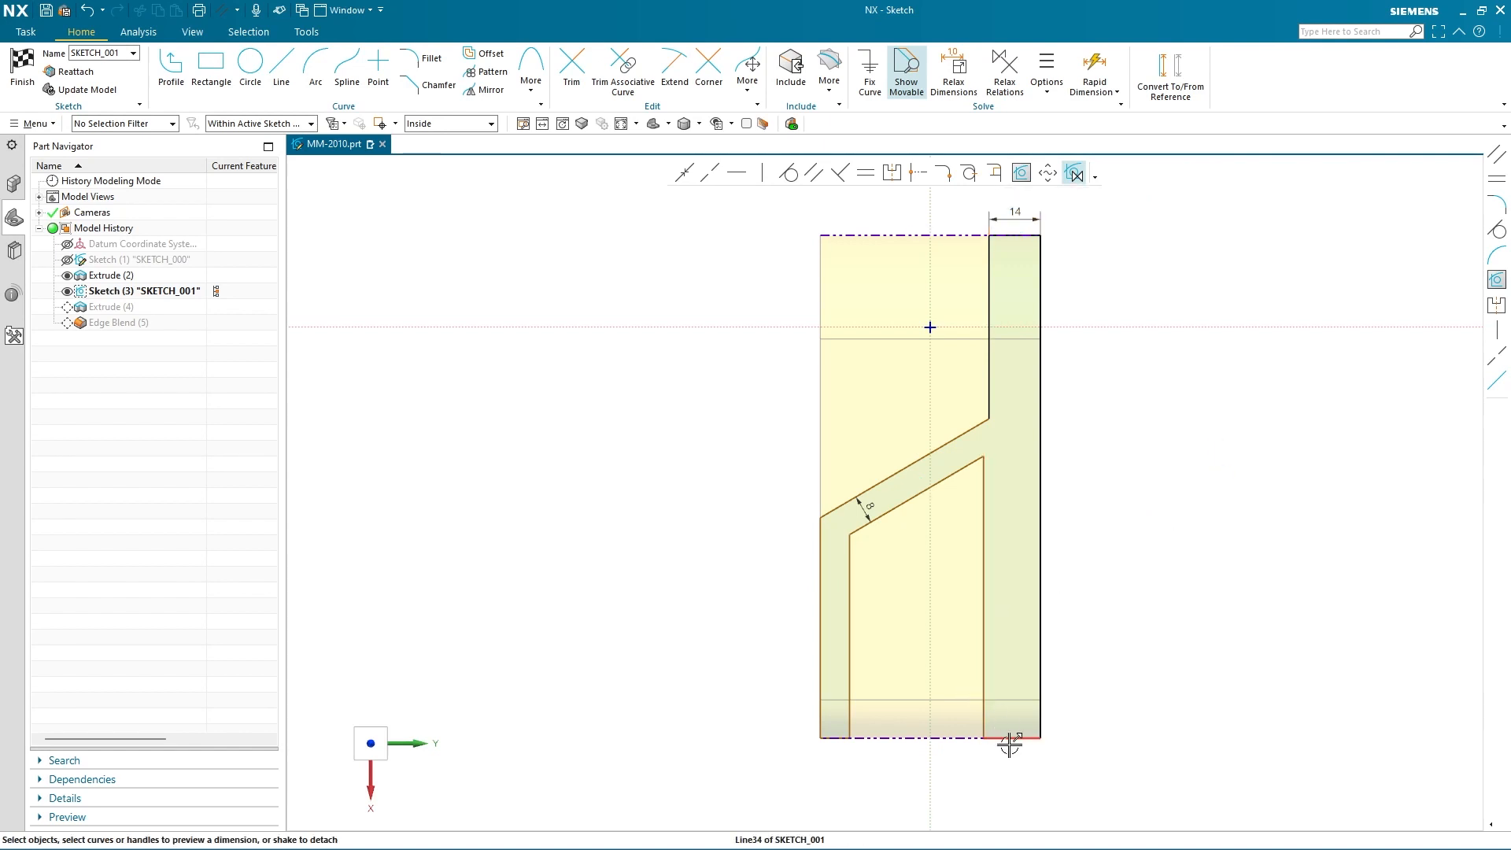
pyautogui.click(836, 738)
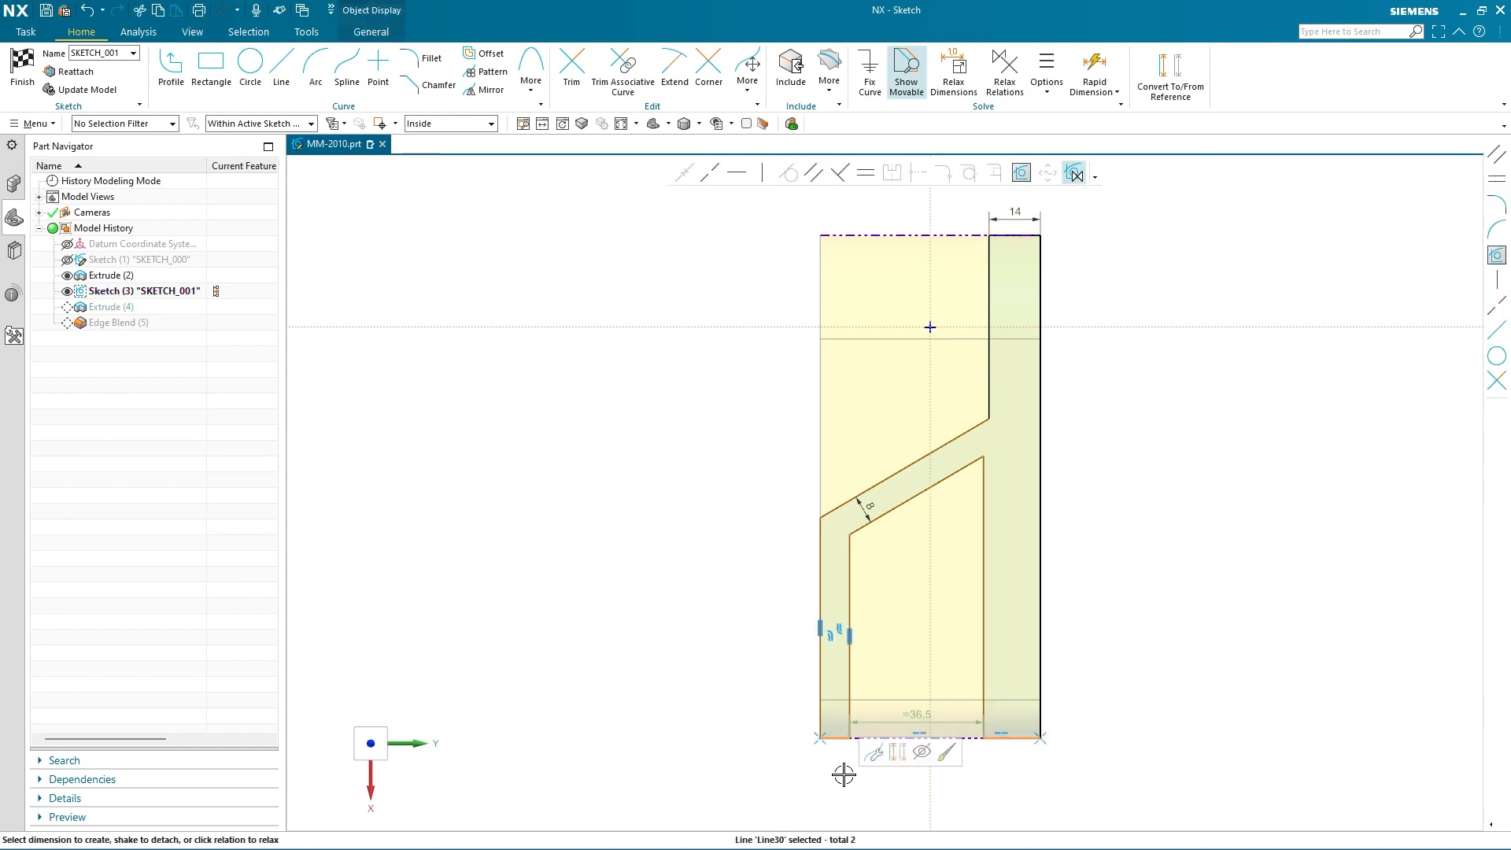
pyautogui.click(866, 174)
pyautogui.click(1030, 736)
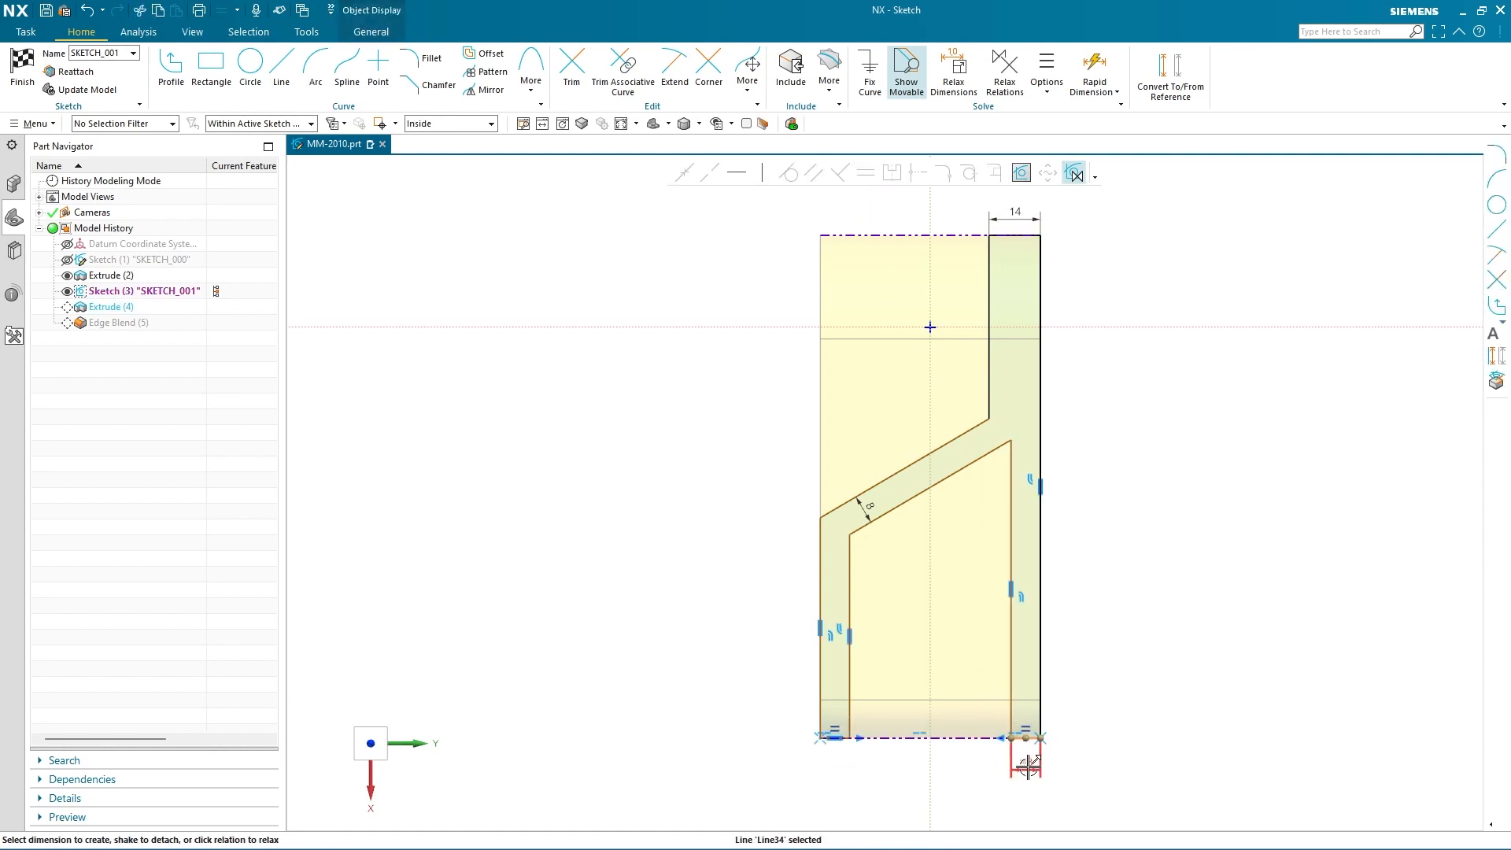
pyautogui.click(1028, 764)
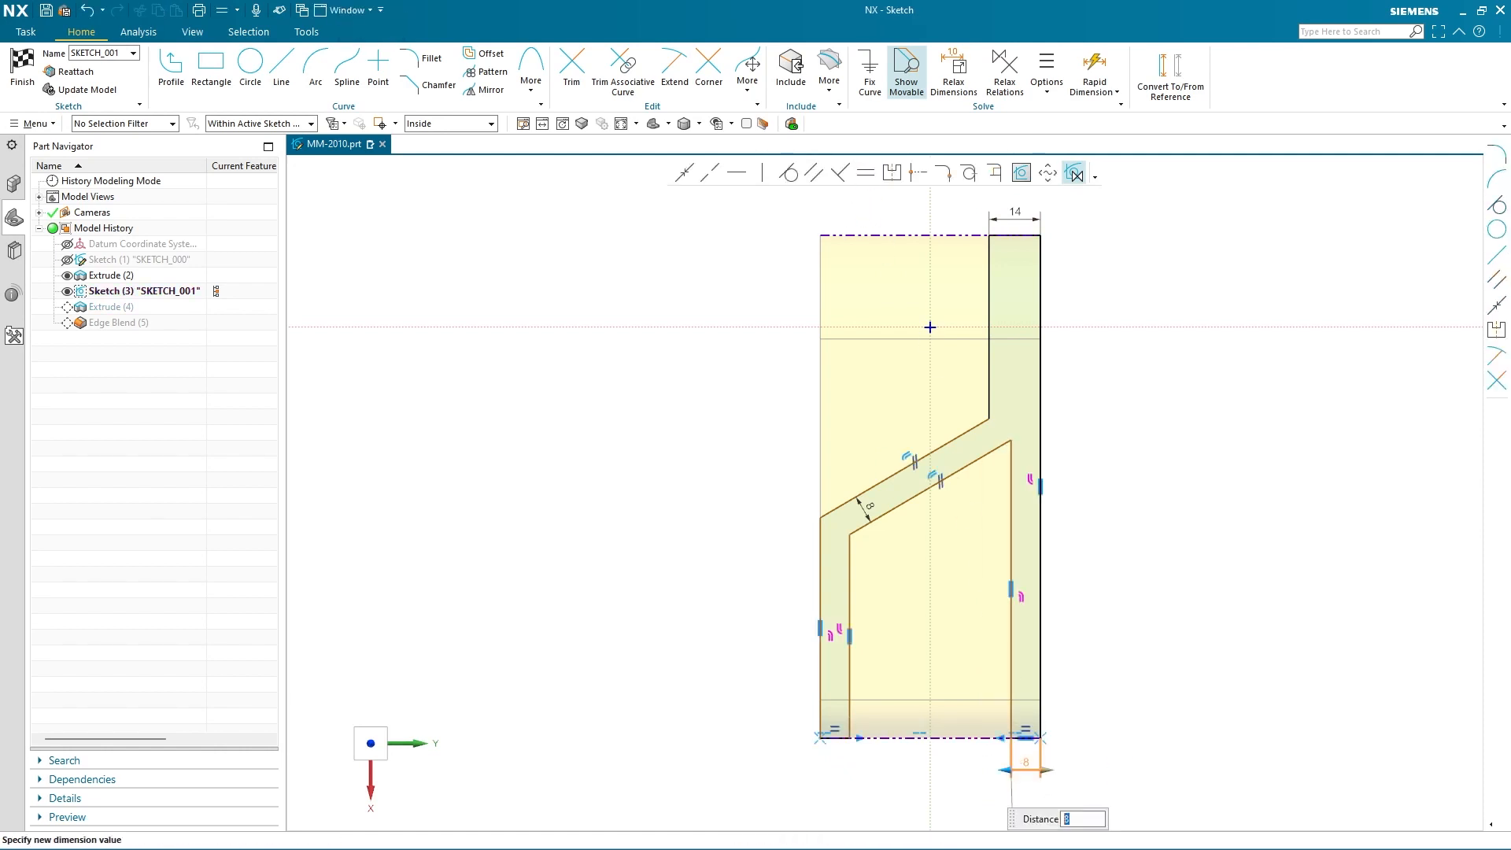
pyautogui.press('Return')
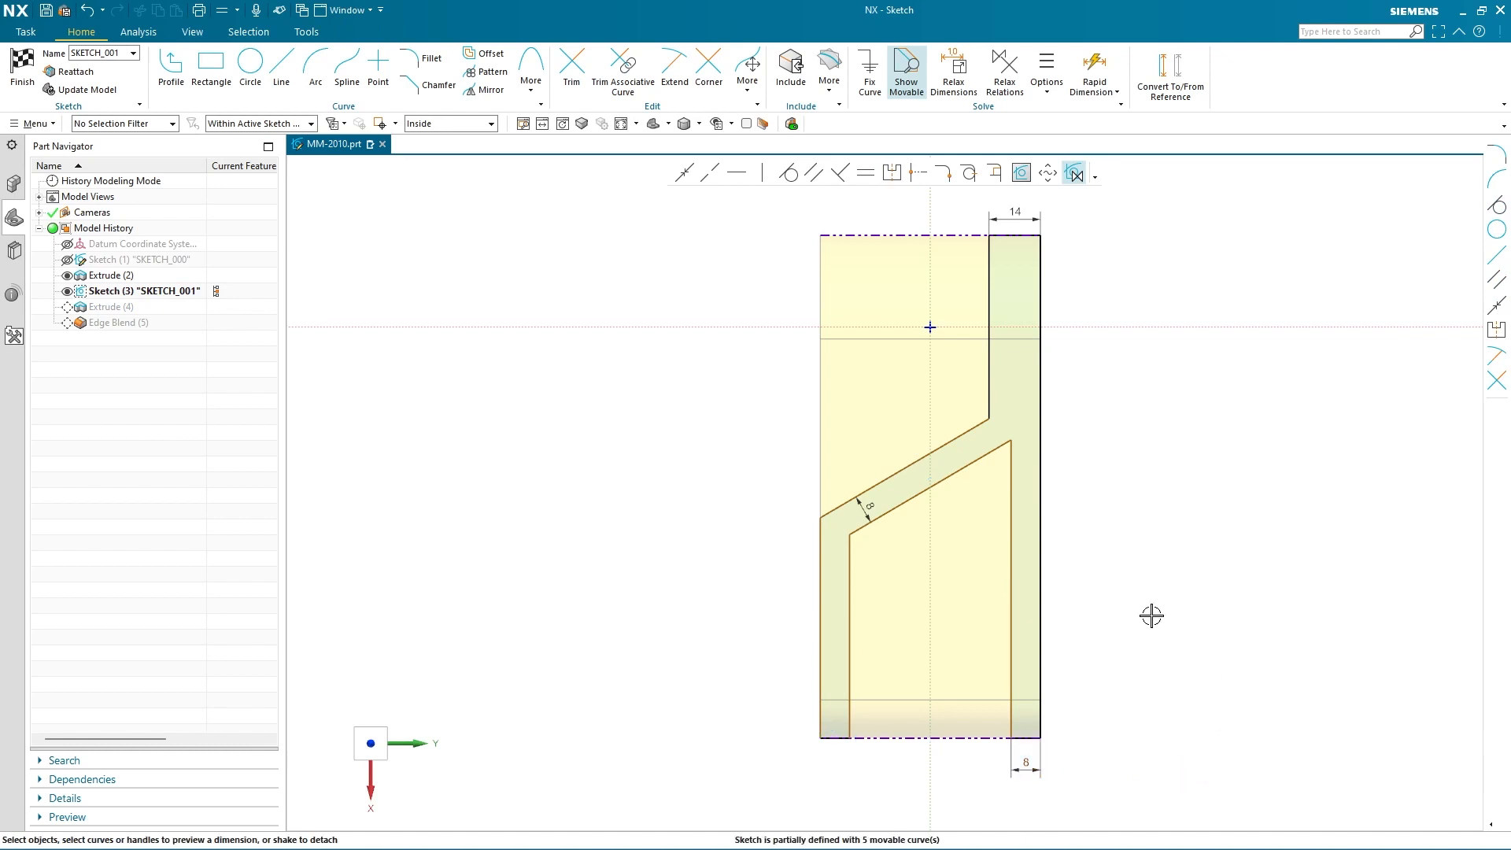
# Step: Dimension the distance from the horizontal sketch axis to the outer slanted line's upper corner and set it to 35 mm
pyautogui.click(783, 327)
pyautogui.click(989, 418)
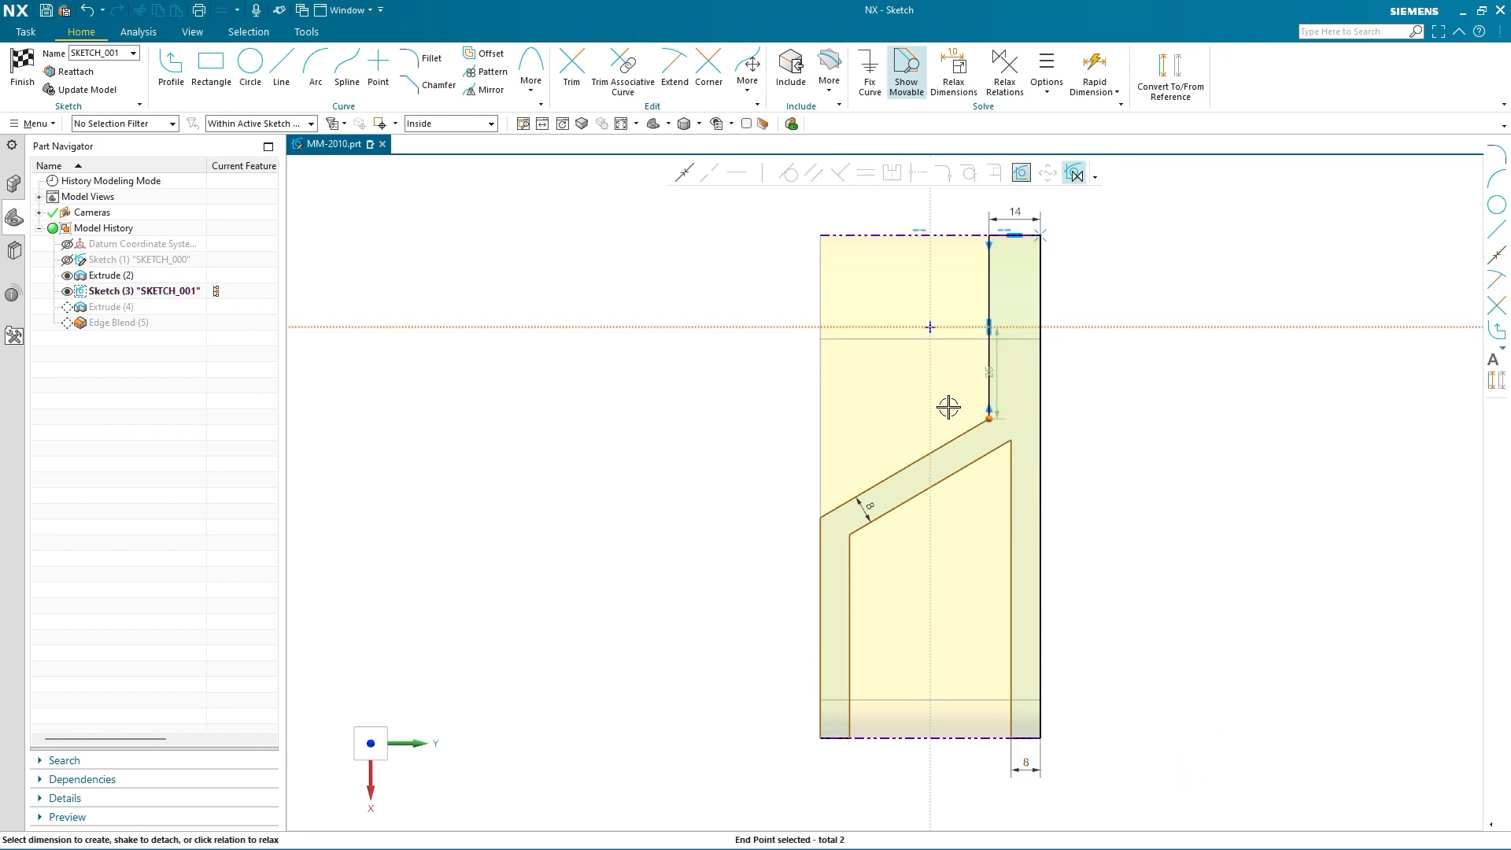
pyautogui.click(748, 376)
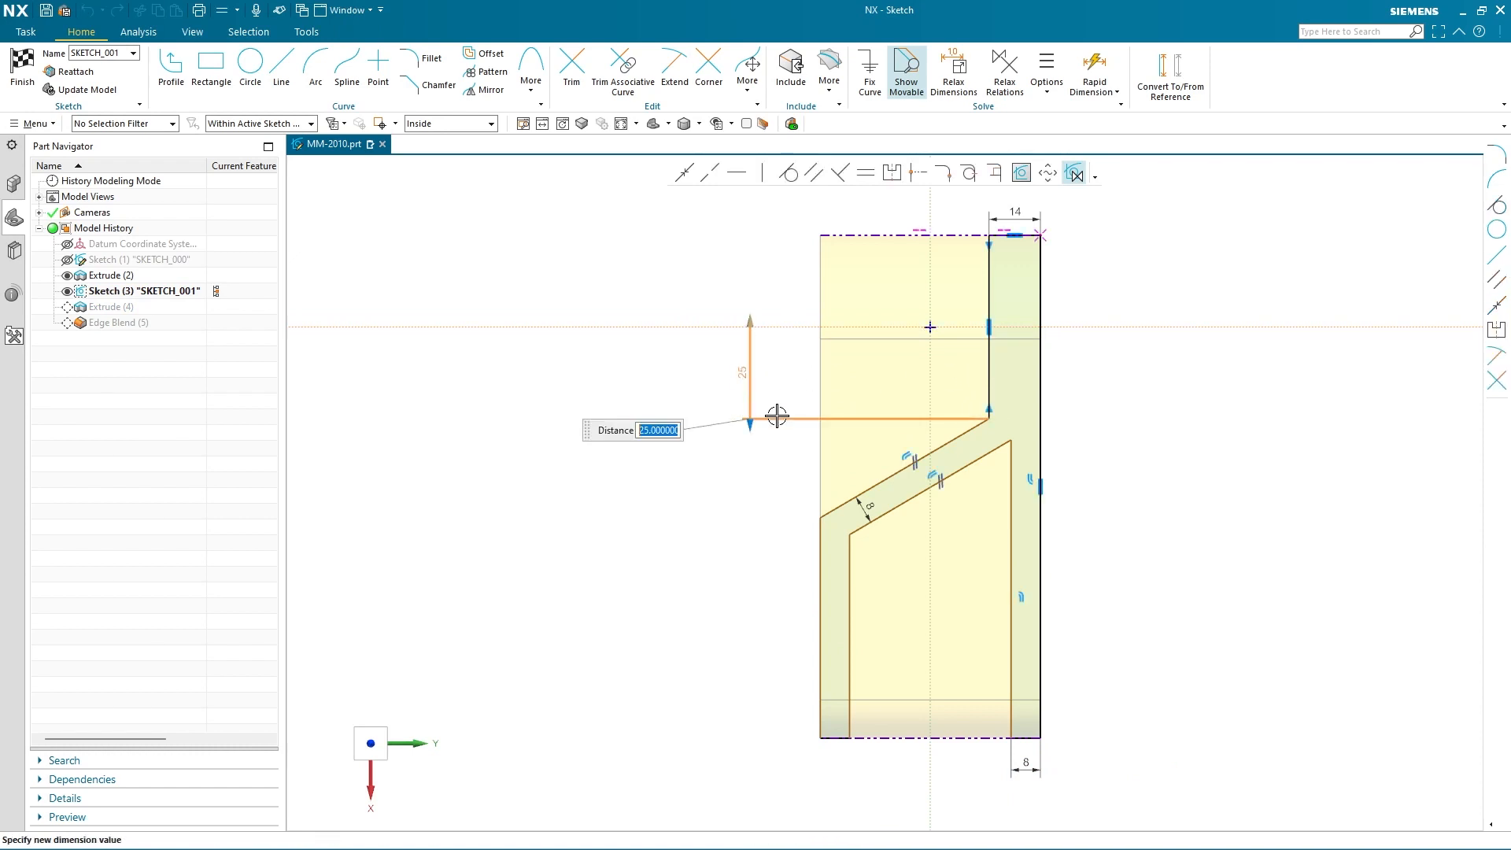
pyautogui.press('Return')
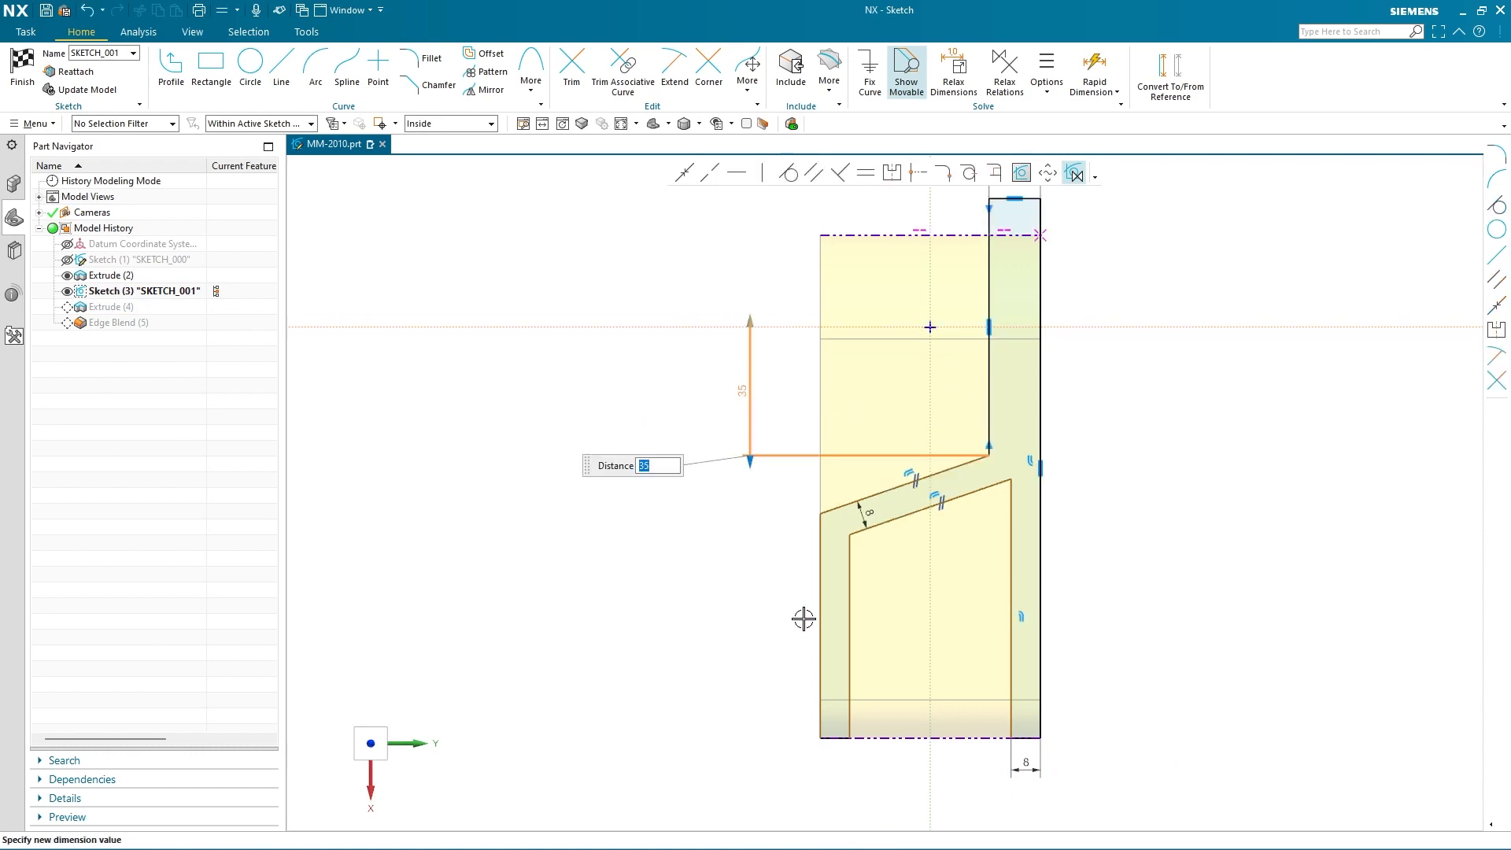
pyautogui.press('Escape')
# Step: Dimension the distance from the horizontal sketch axis to the left leg's outer upper corner and set it to 75 mm
pyautogui.click(783, 328)
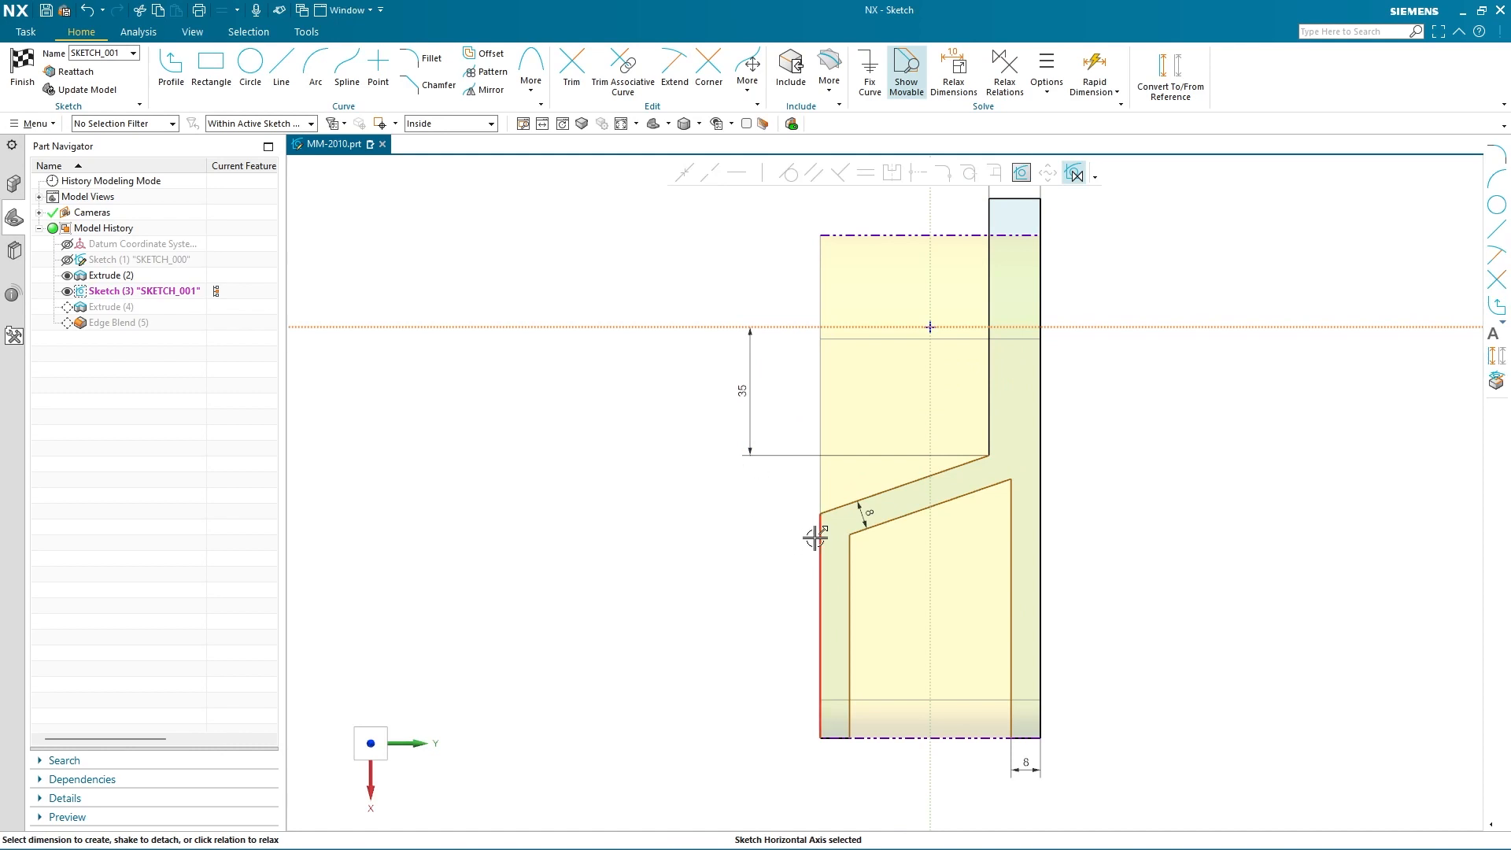
pyautogui.click(820, 514)
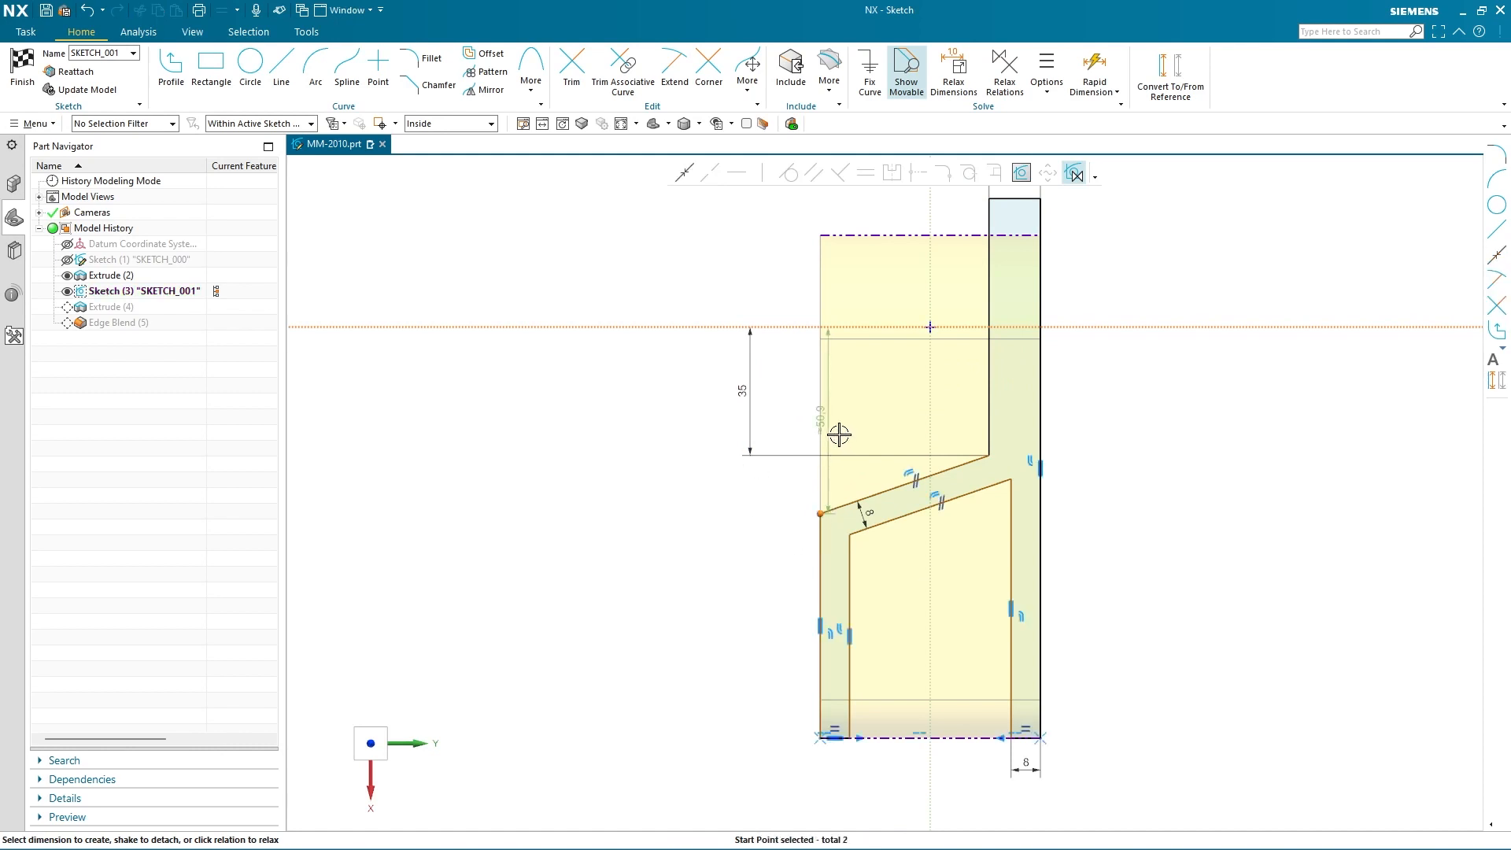
pyautogui.click(705, 425)
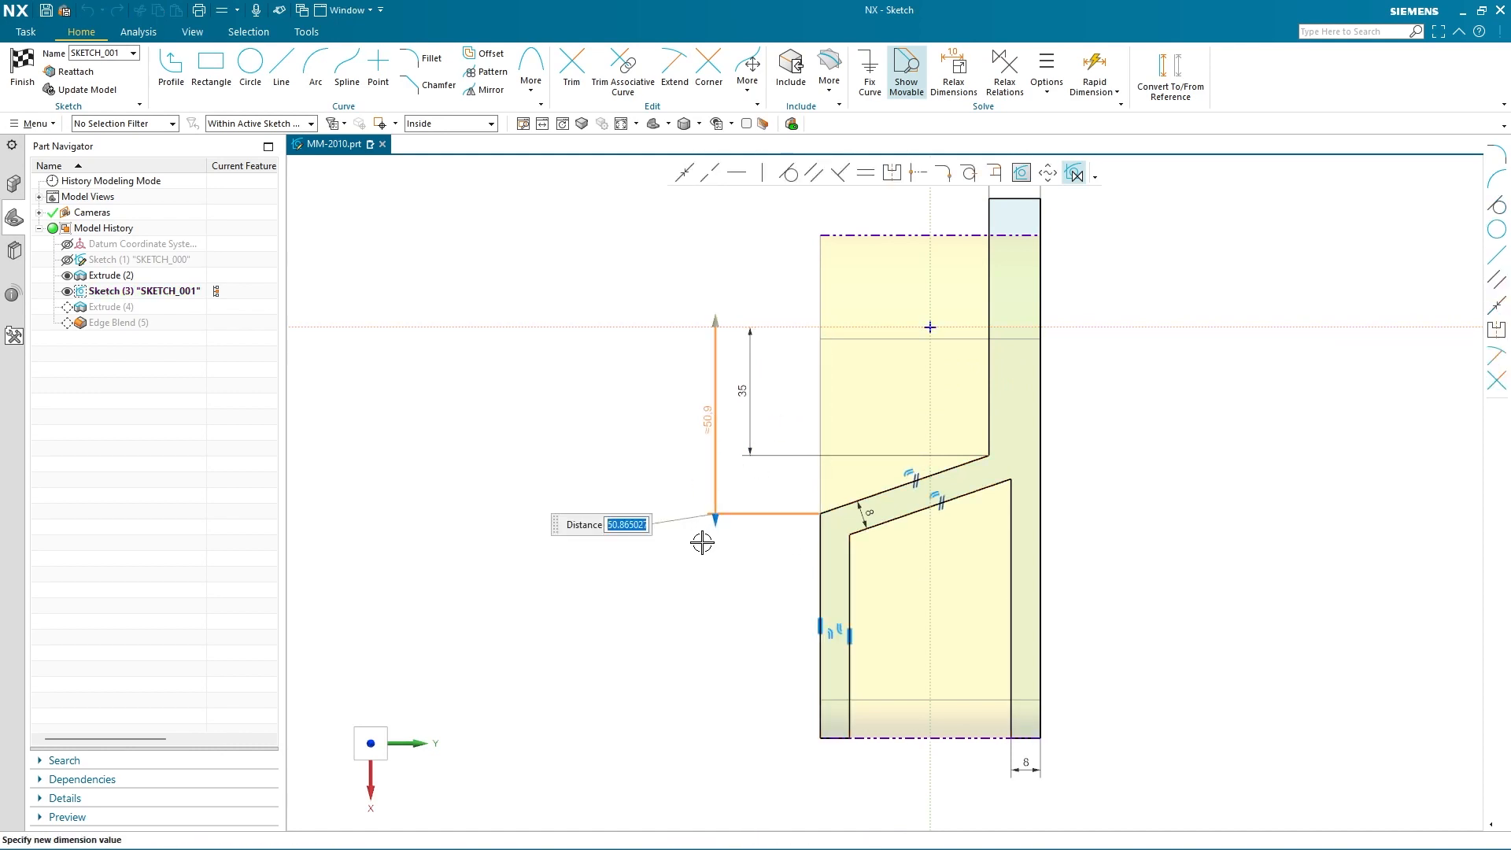
pyautogui.press('Return')
pyautogui.click(576, 528)
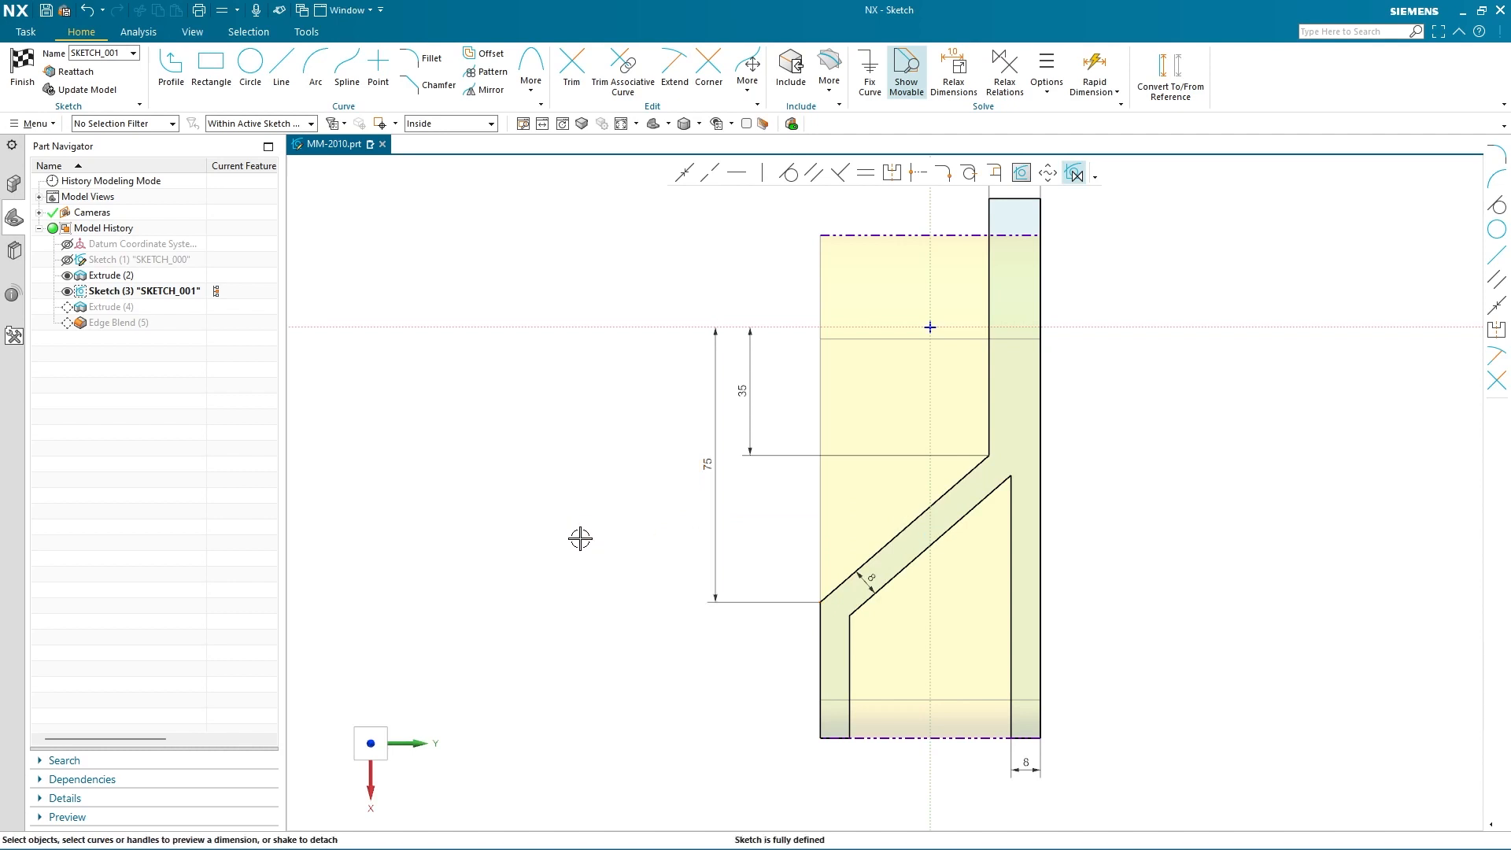
# Step: Fillet the slanted inner line's two corners between the fork legs with a 10 mm radius
pyautogui.click(421, 60)
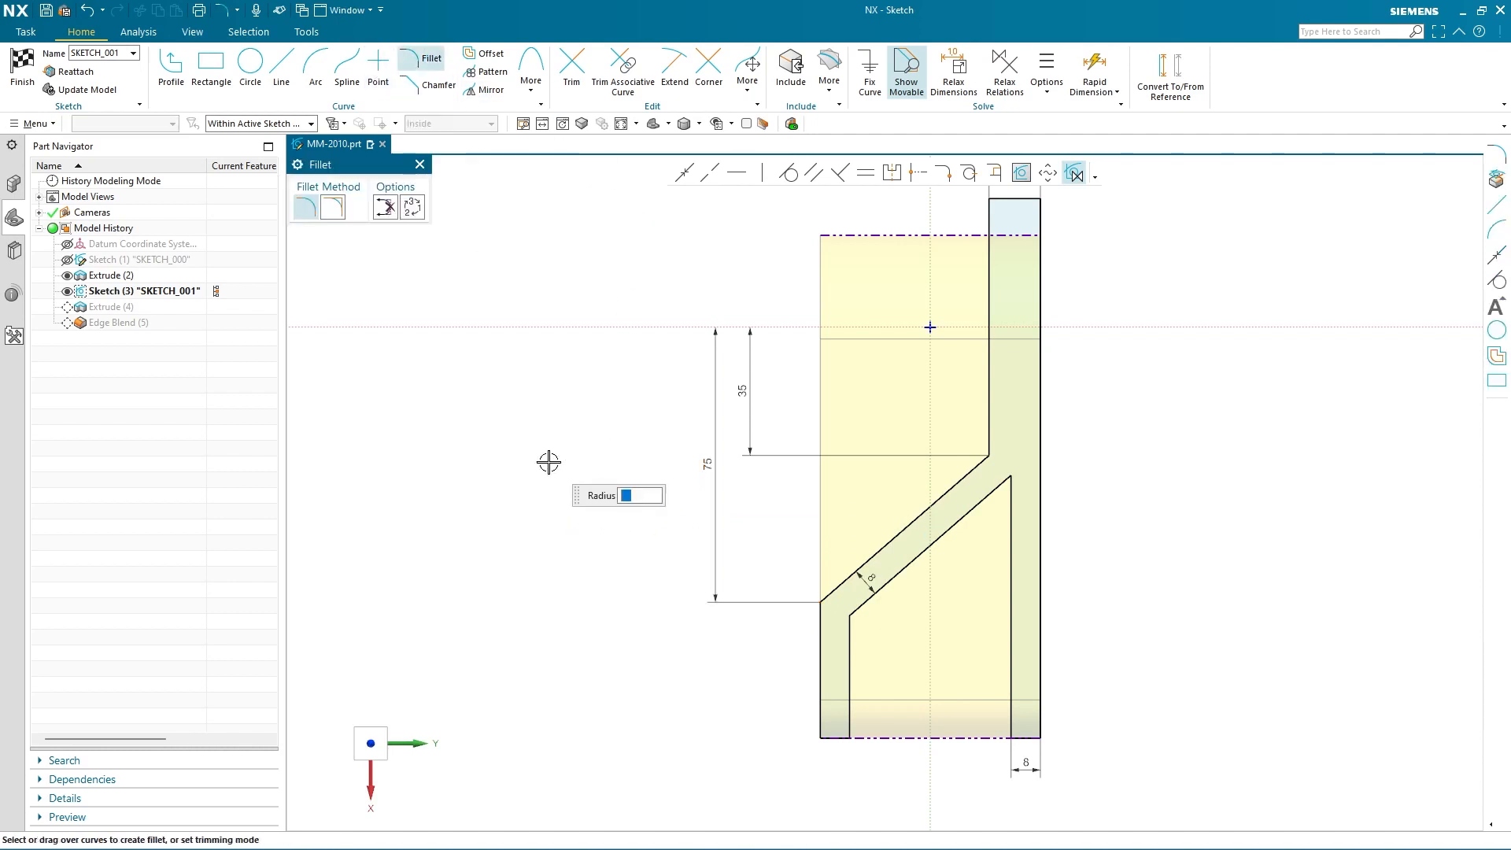
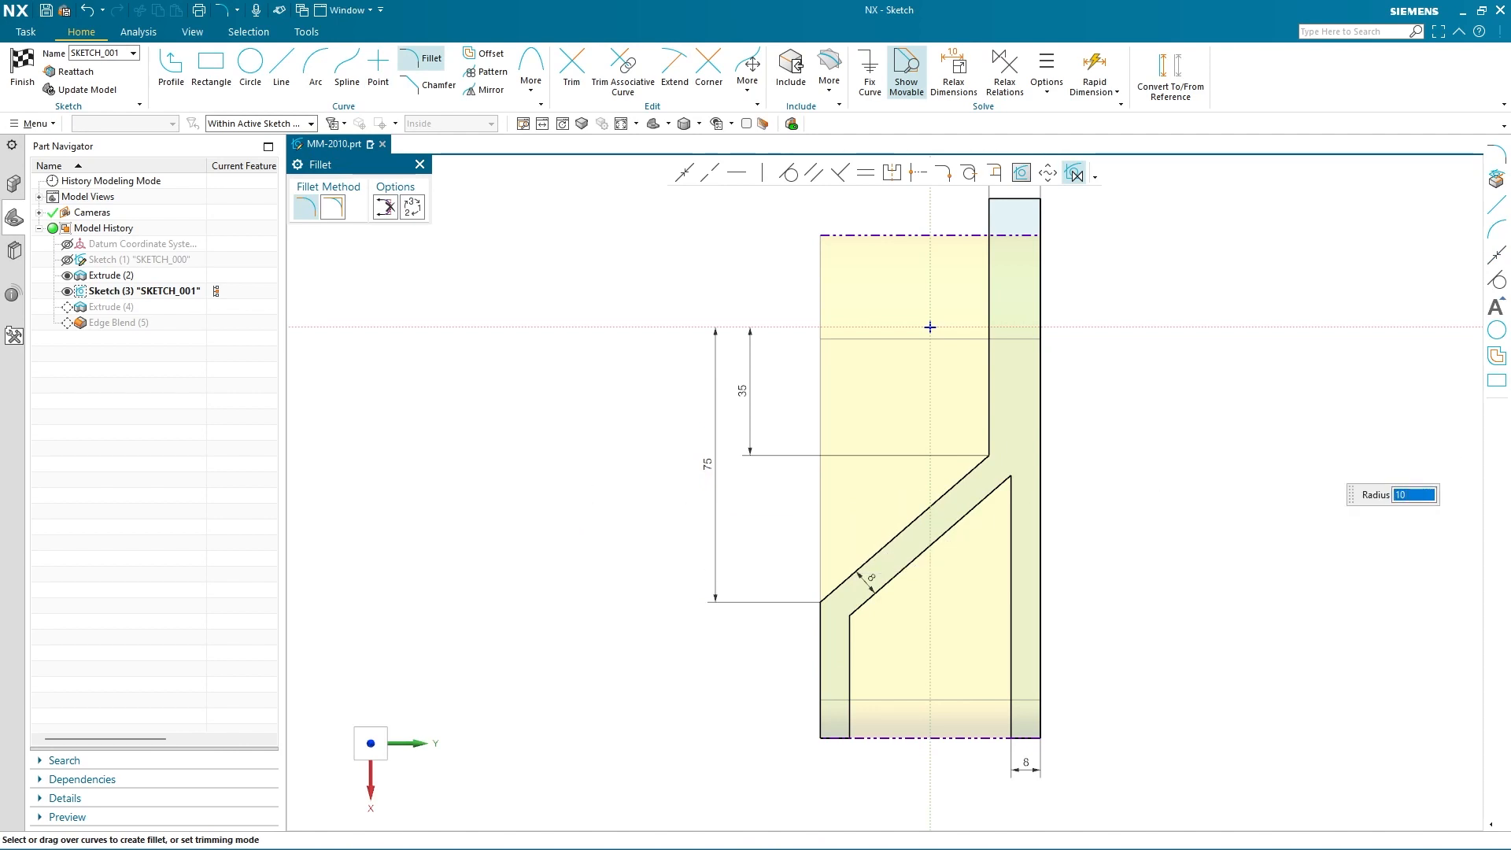
pyautogui.click(968, 512)
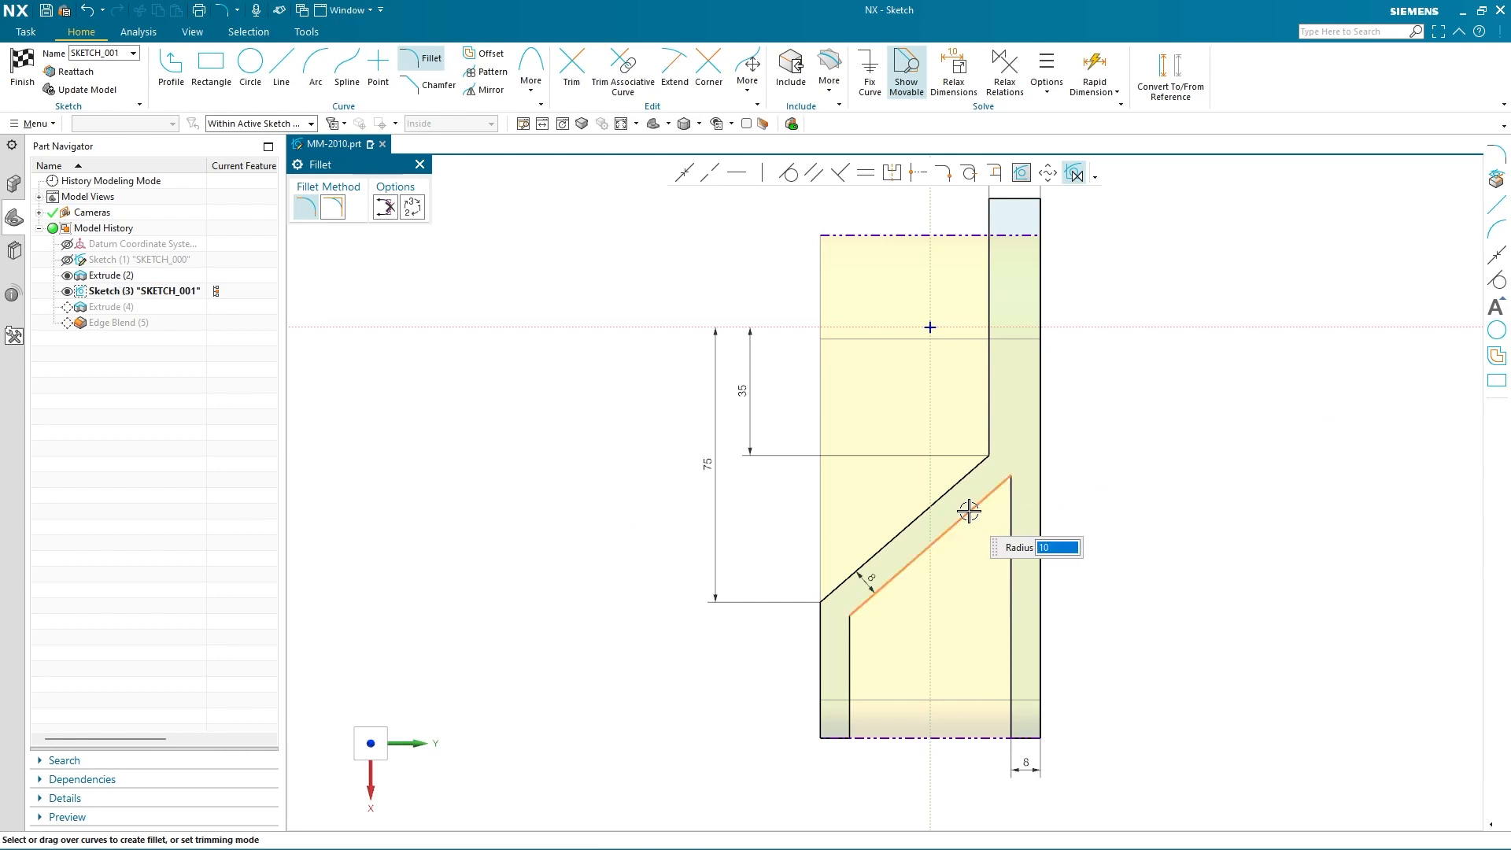
pyautogui.click(1008, 520)
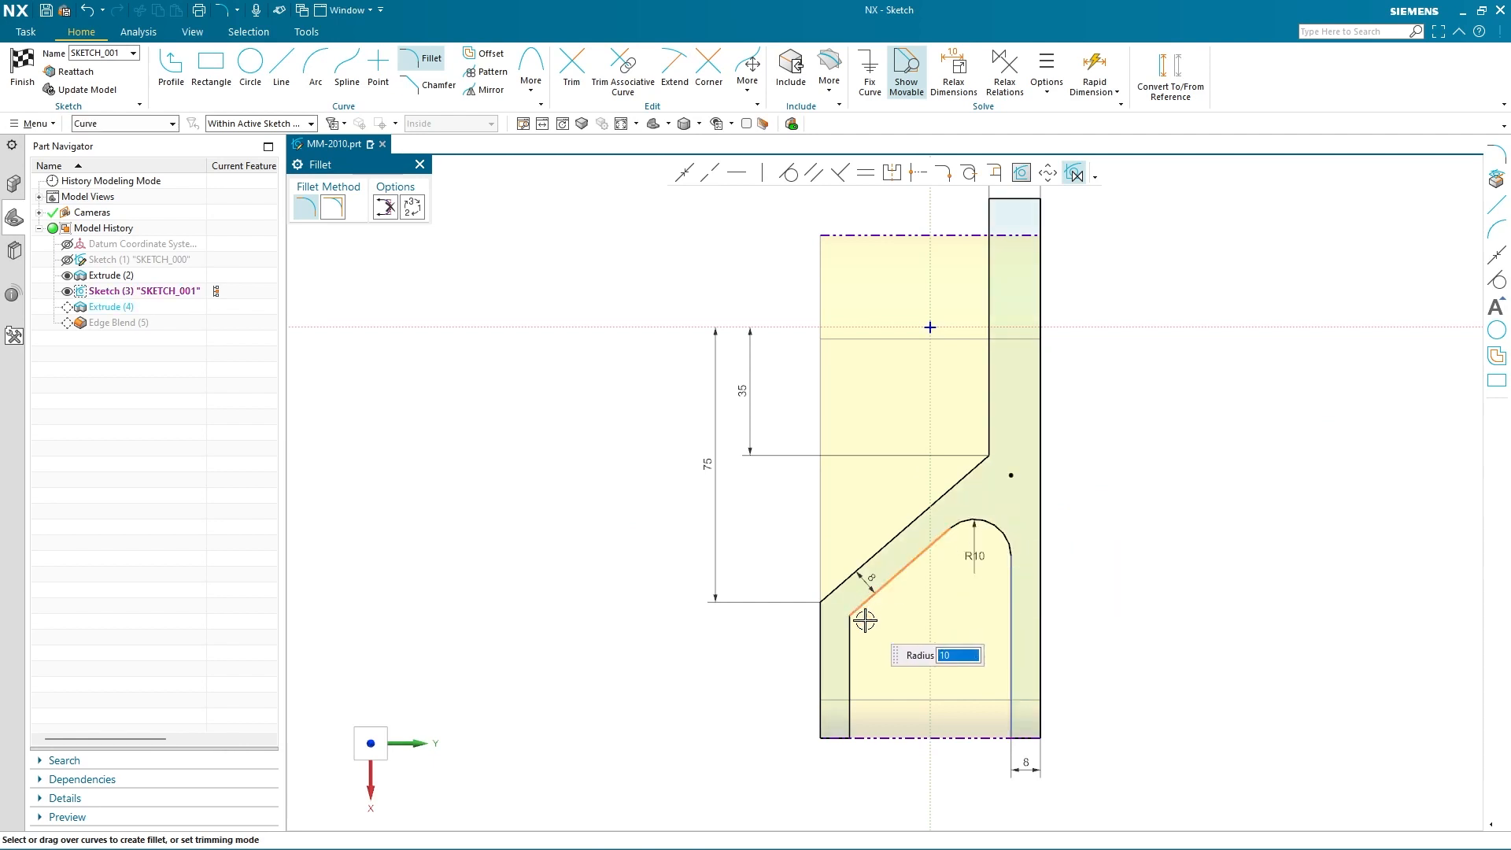
pyautogui.click(853, 643)
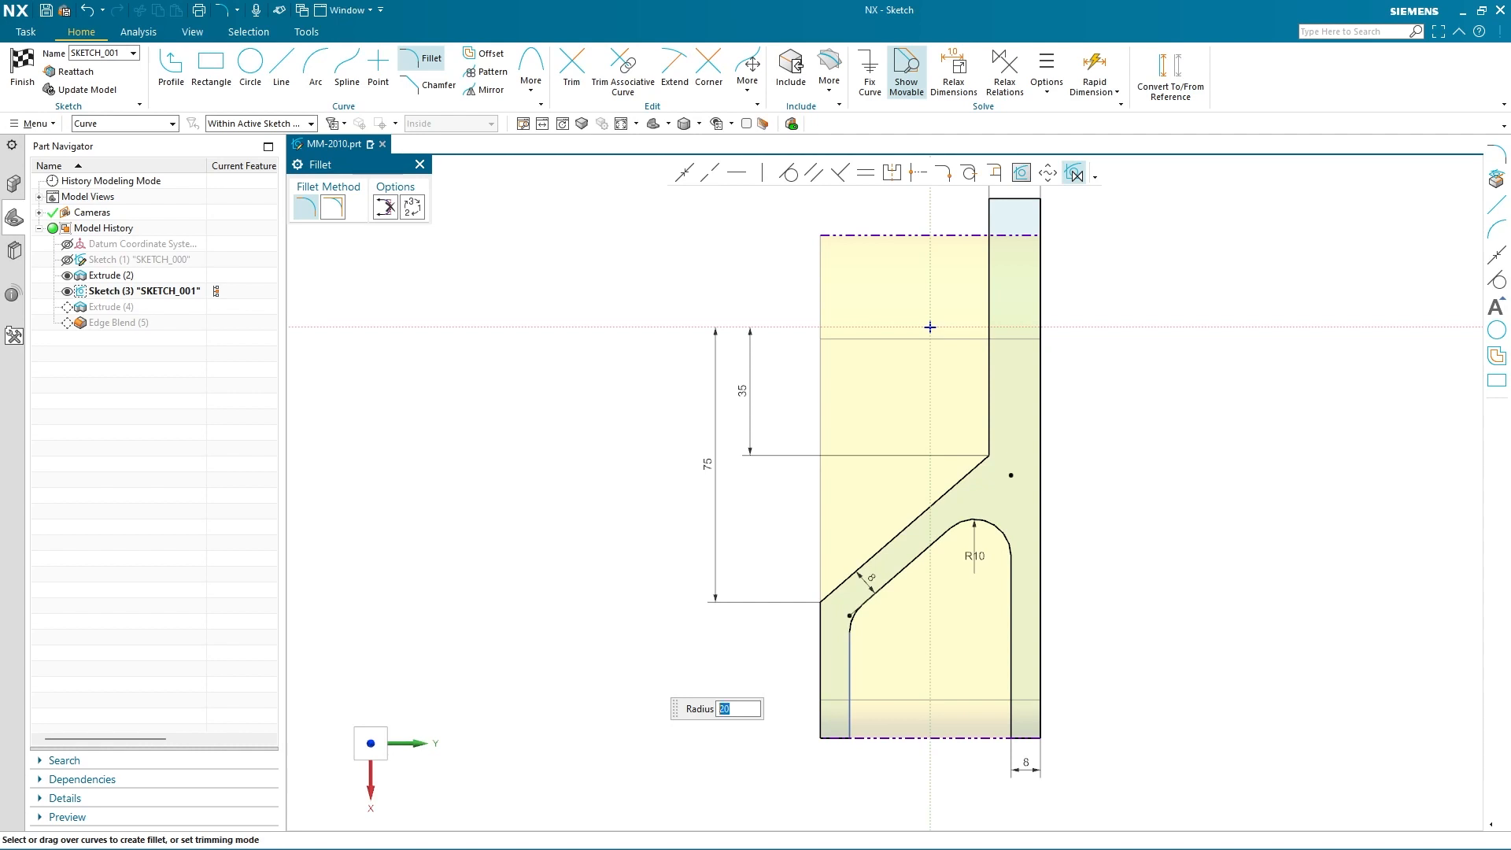
# Step: Fillet both corners of the outer slanted line with a 20 mm radius
pyautogui.click(989, 432)
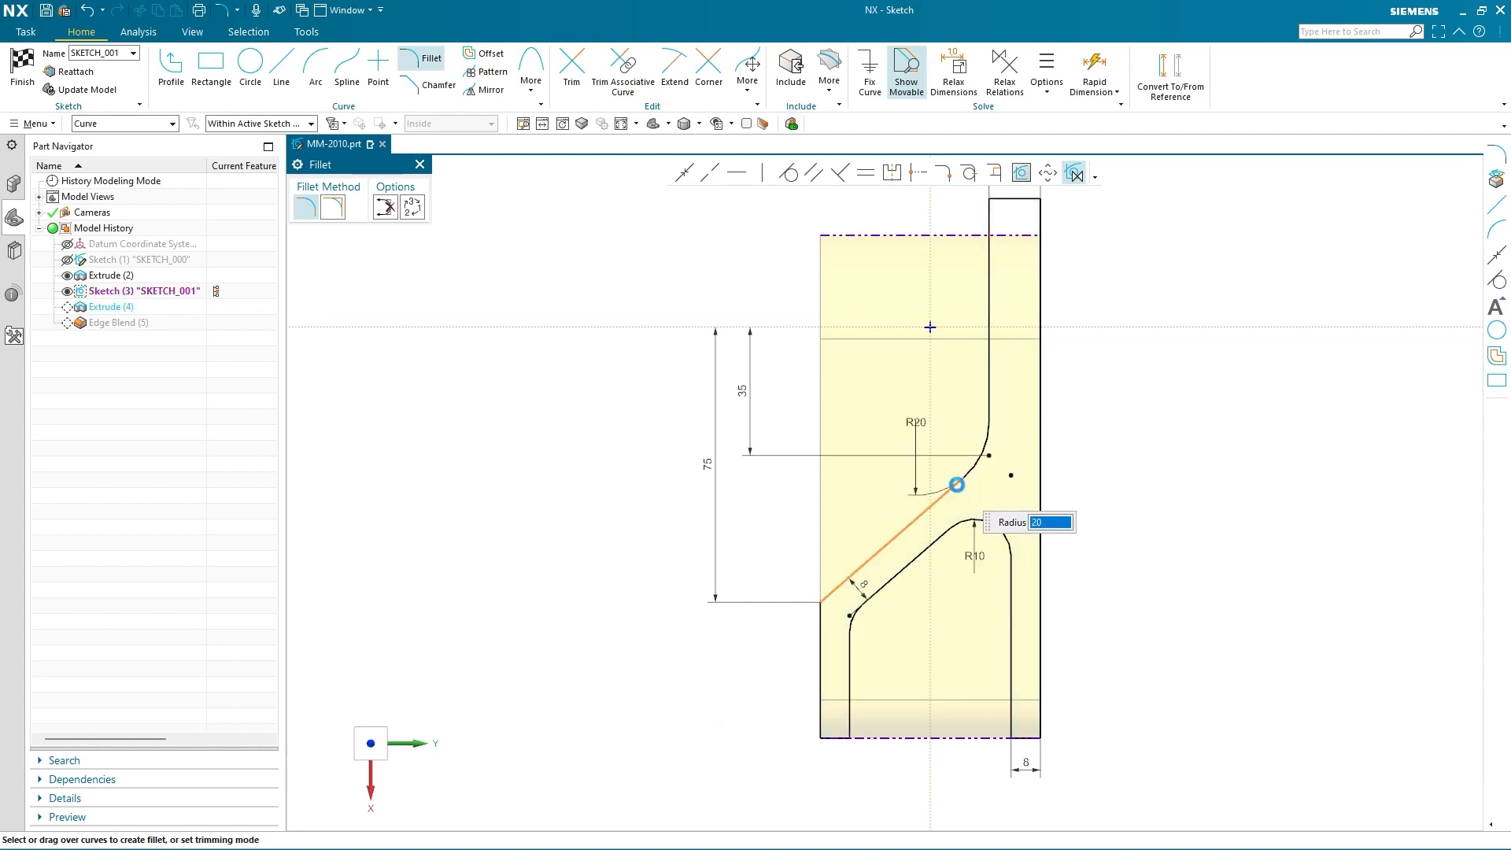
pyautogui.click(956, 485)
pyautogui.click(820, 628)
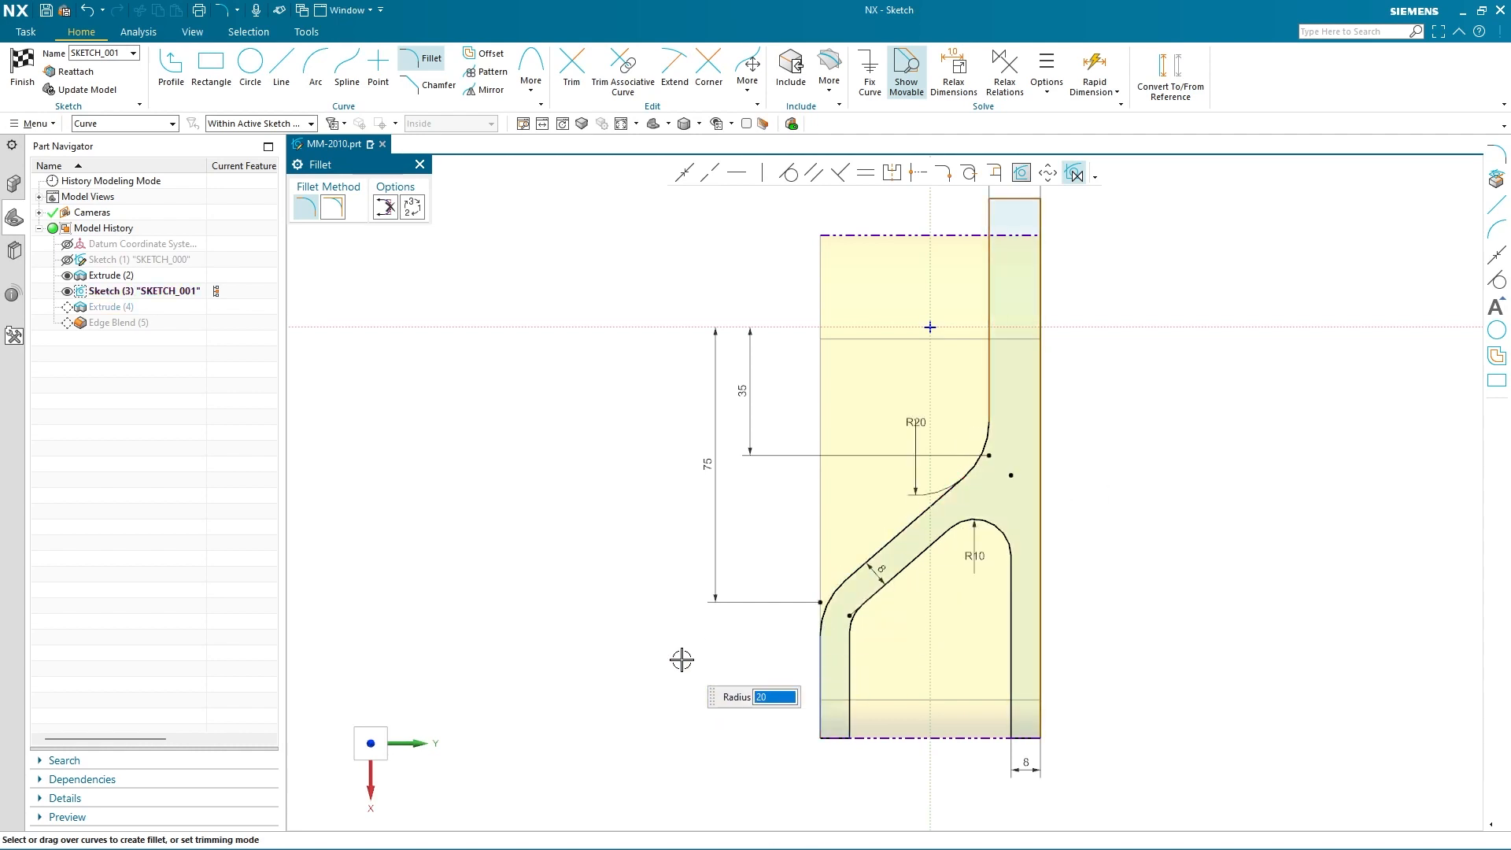
pyautogui.press('Escape')
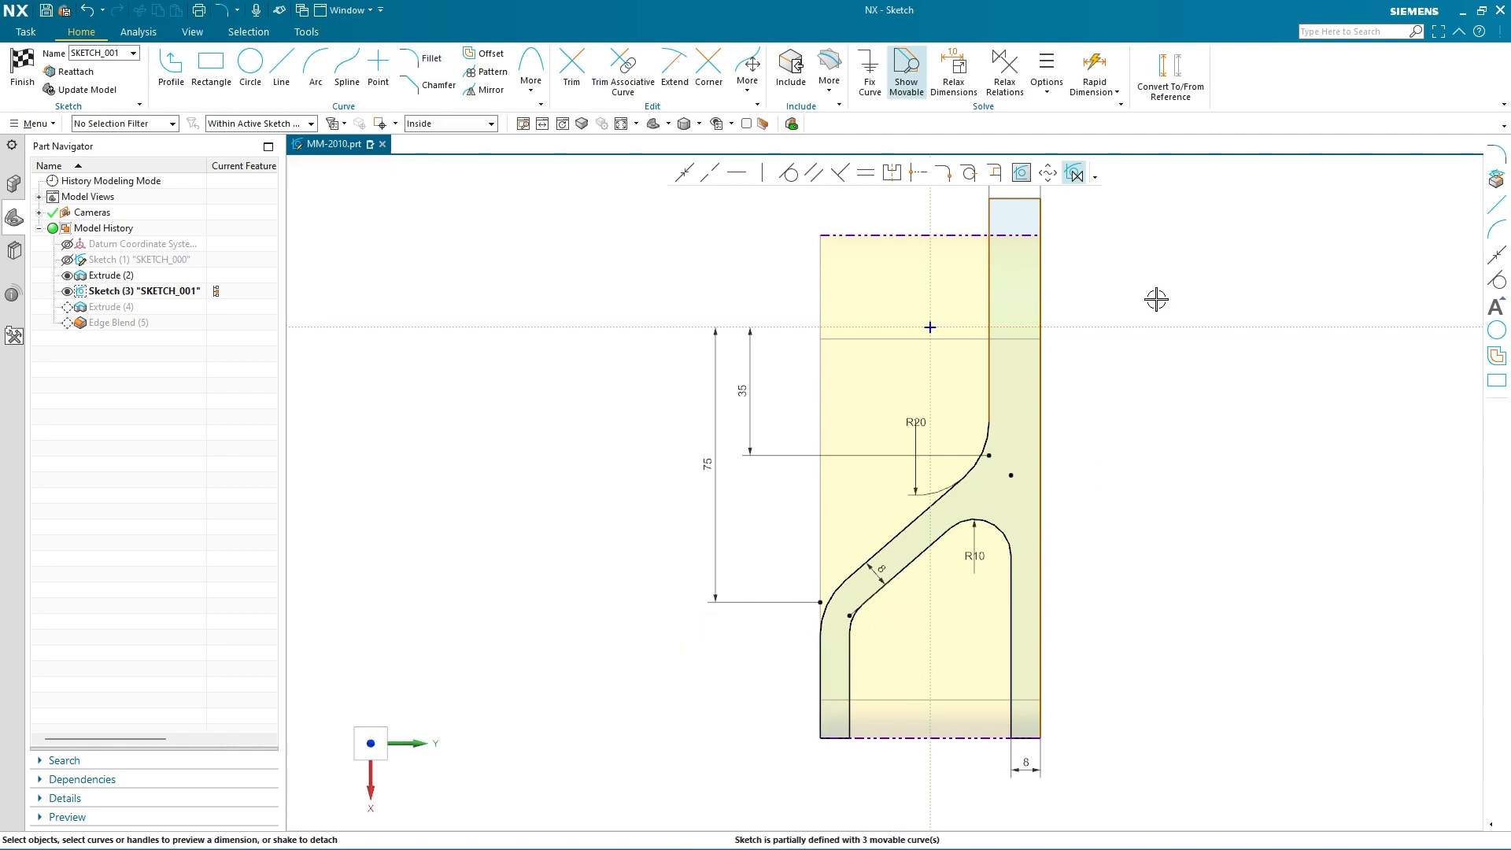
# Step: Make the short line at the profile's upper end collinear with the dash-dot boundary line of the body
pyautogui.scroll(-1, 1070, 374)
pyautogui.scroll(2, 1081, 226)
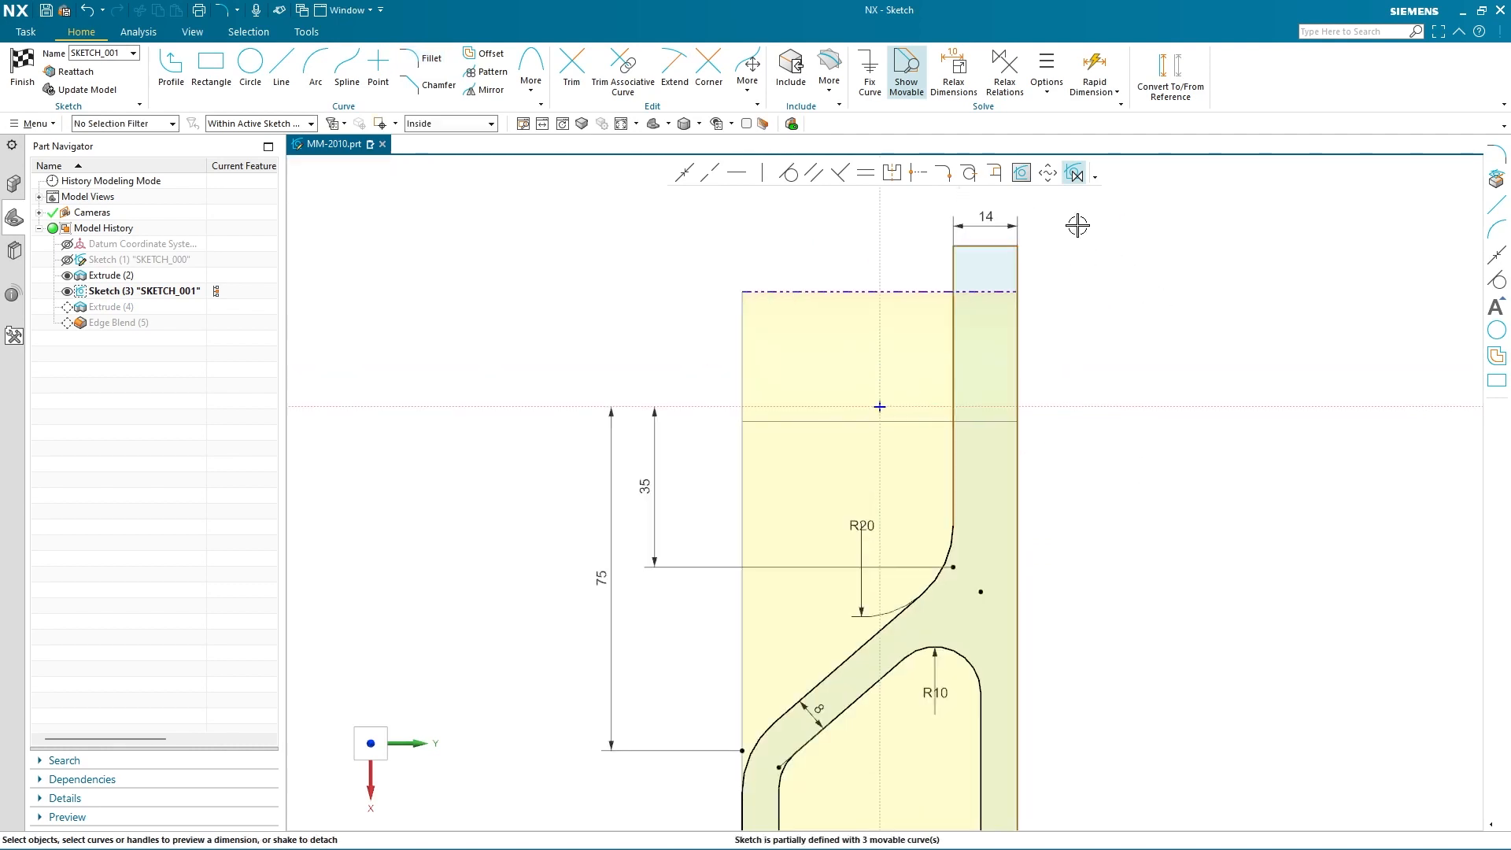
pyautogui.click(988, 246)
pyautogui.click(986, 292)
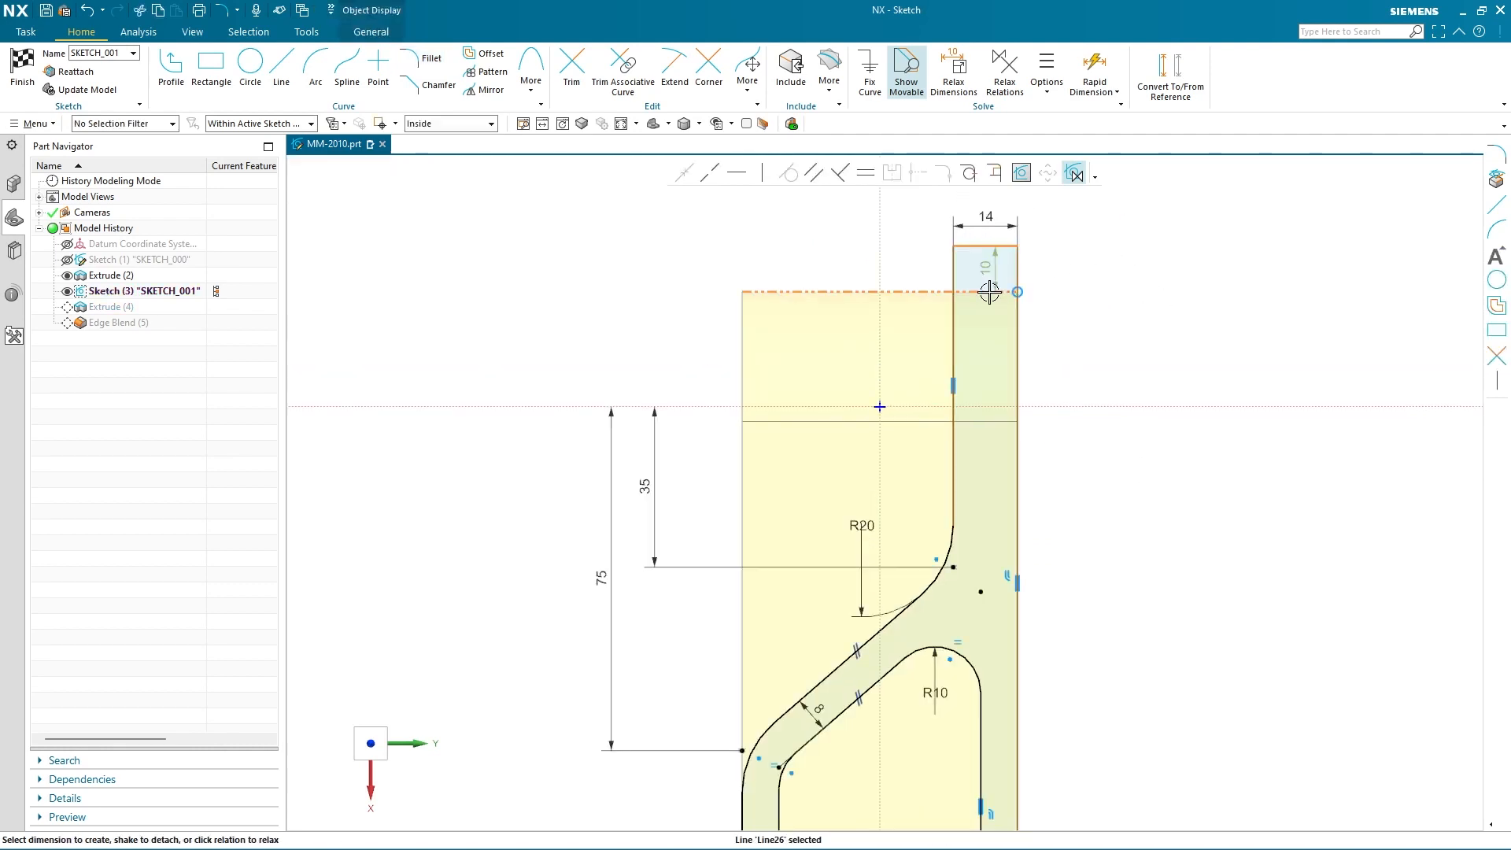
pyautogui.click(709, 173)
pyautogui.scroll(-2, 1106, 288)
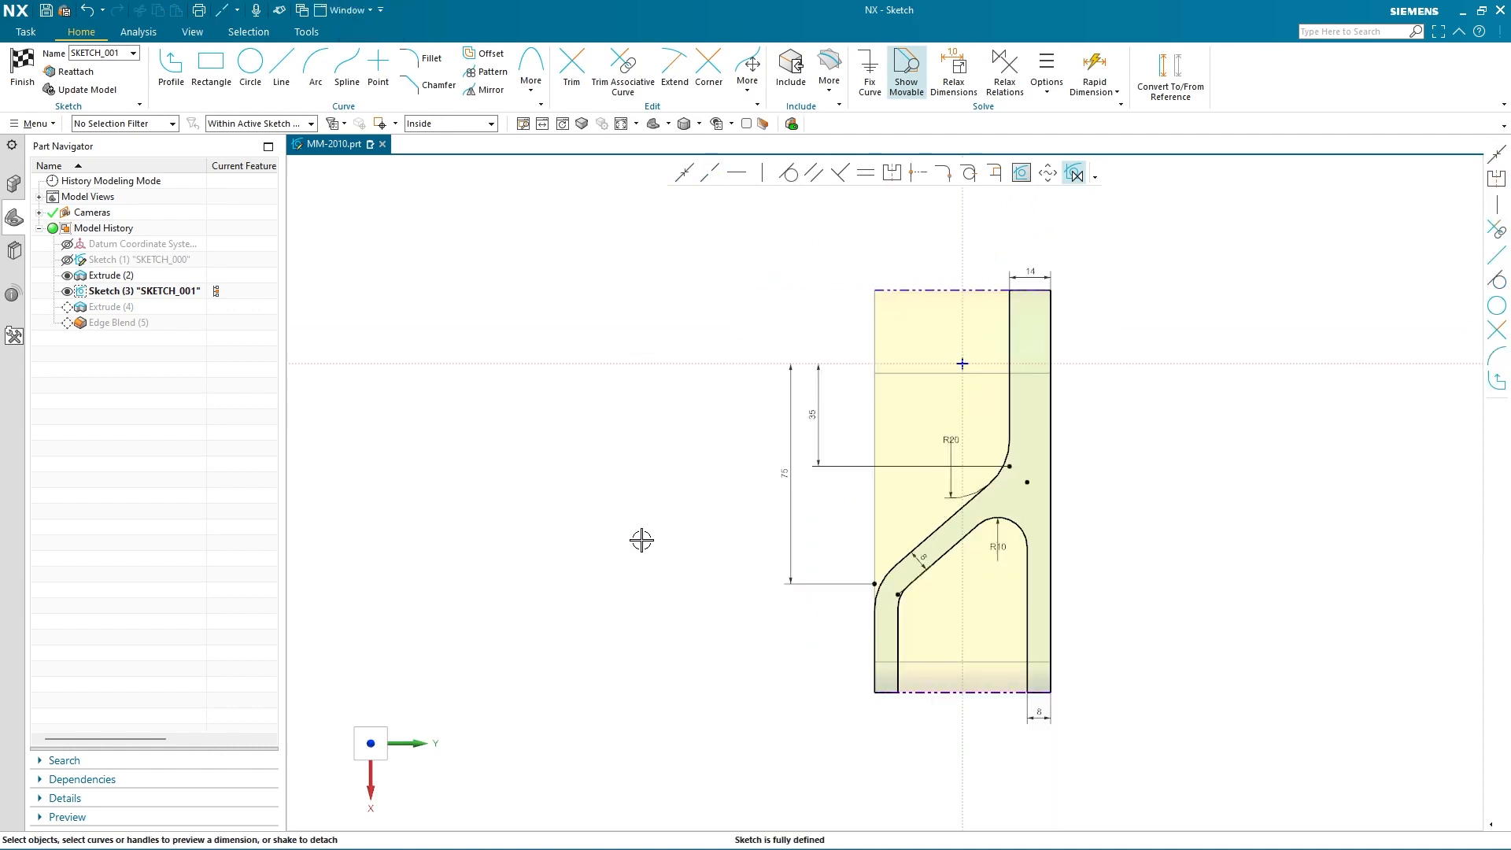
# Step: Finish the sketch and repair Extrude (4) by selecting the redrawn fork profile region as its section
pyautogui.click(22, 67)
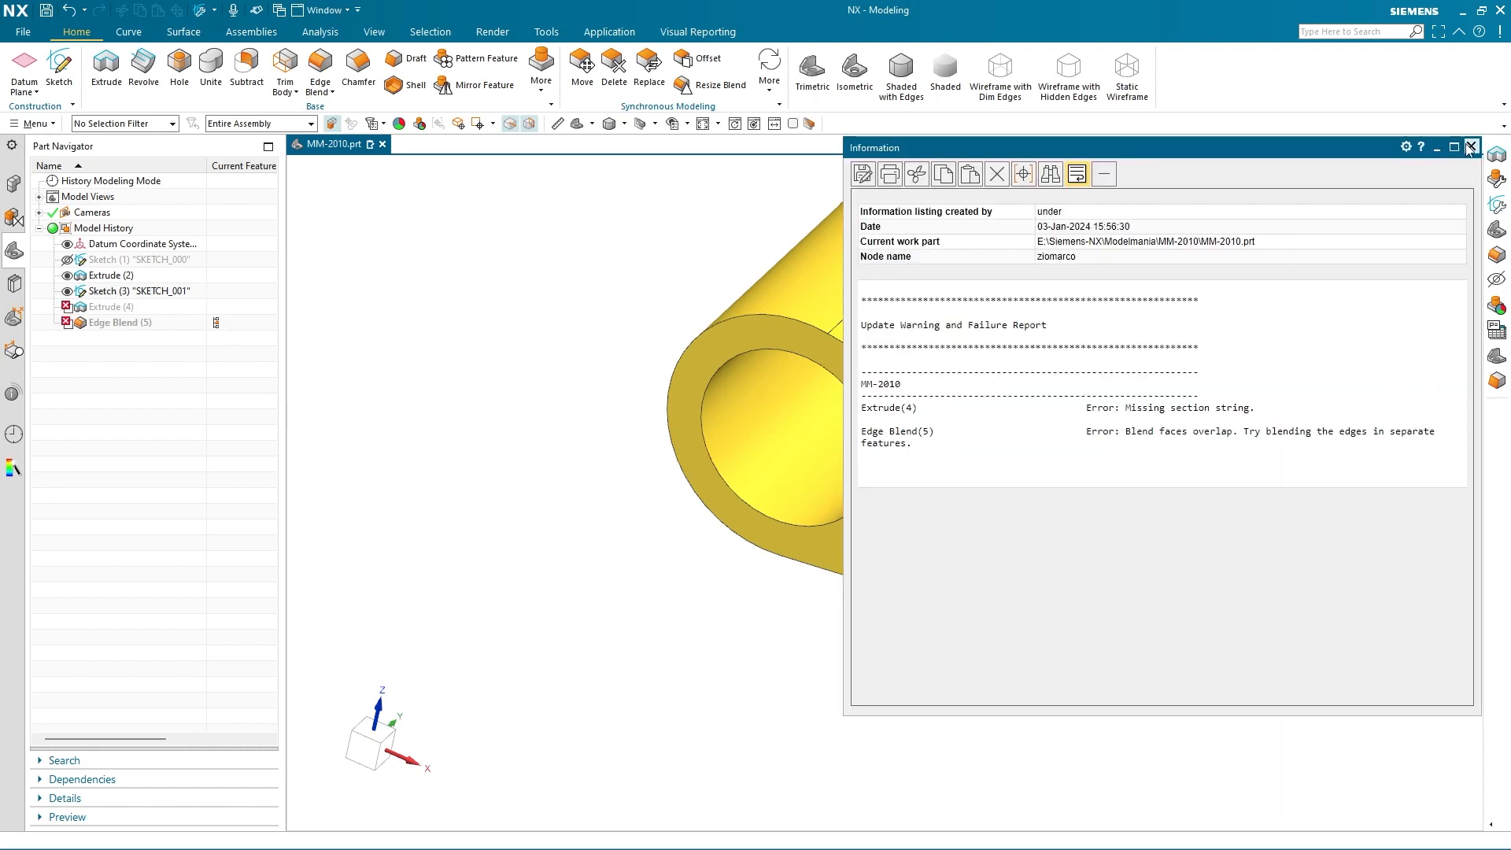
pyautogui.click(1470, 147)
pyautogui.doubleClick(114, 306)
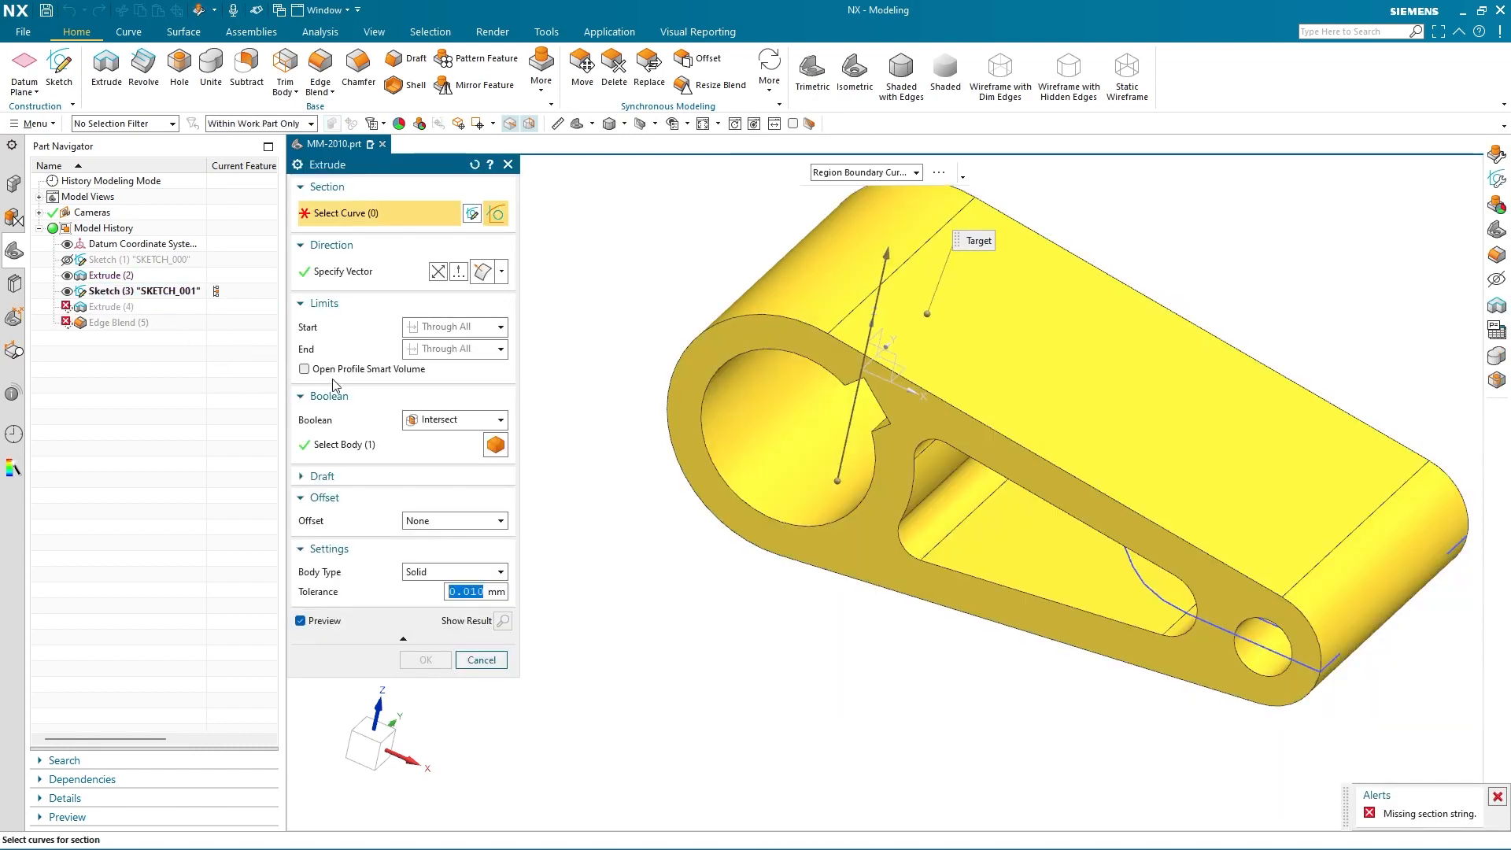
pyautogui.click(792, 124)
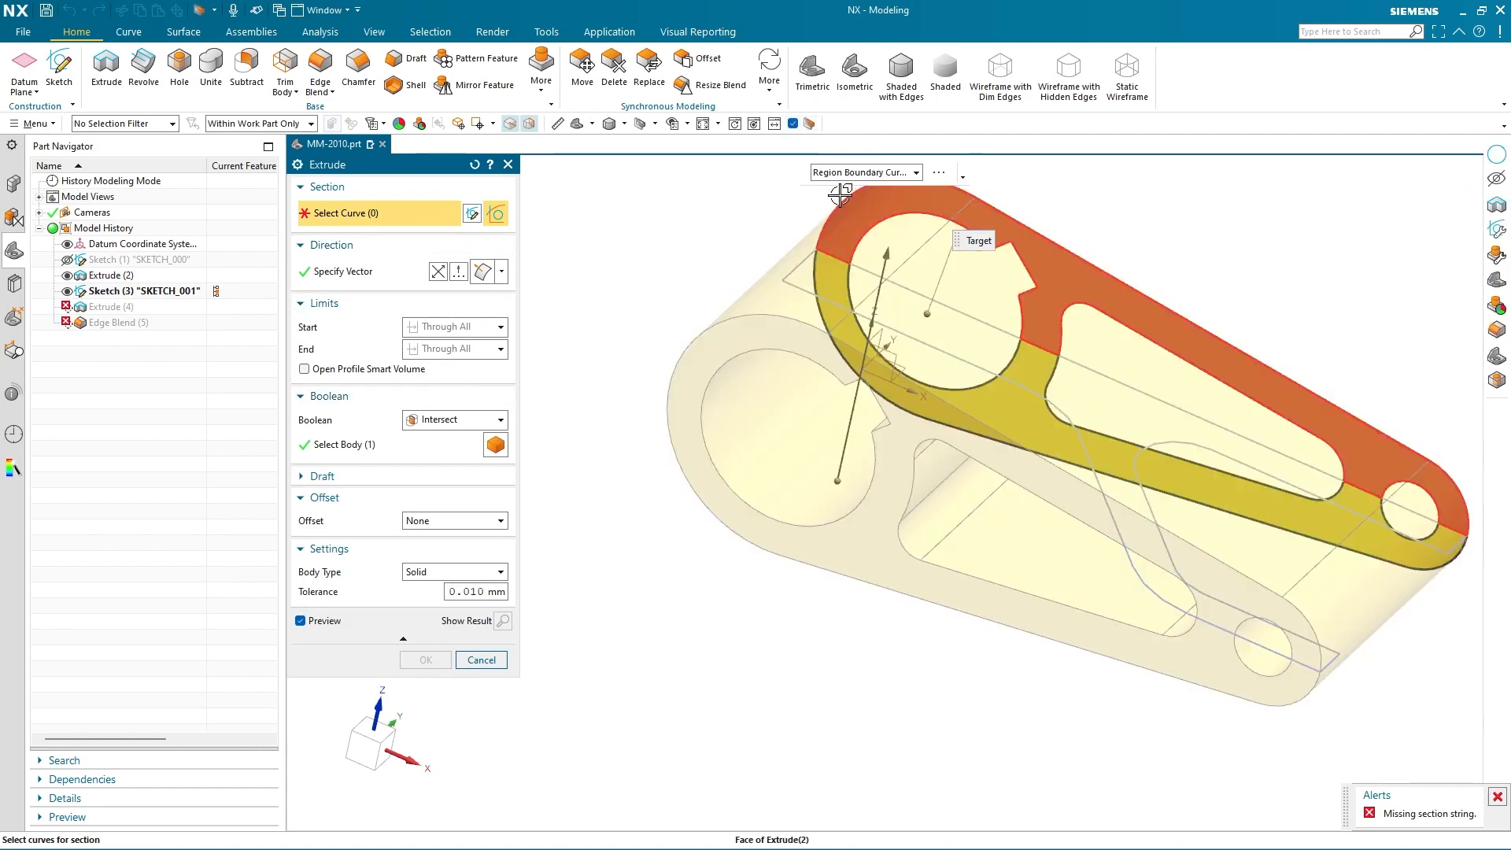
pyautogui.click(828, 282)
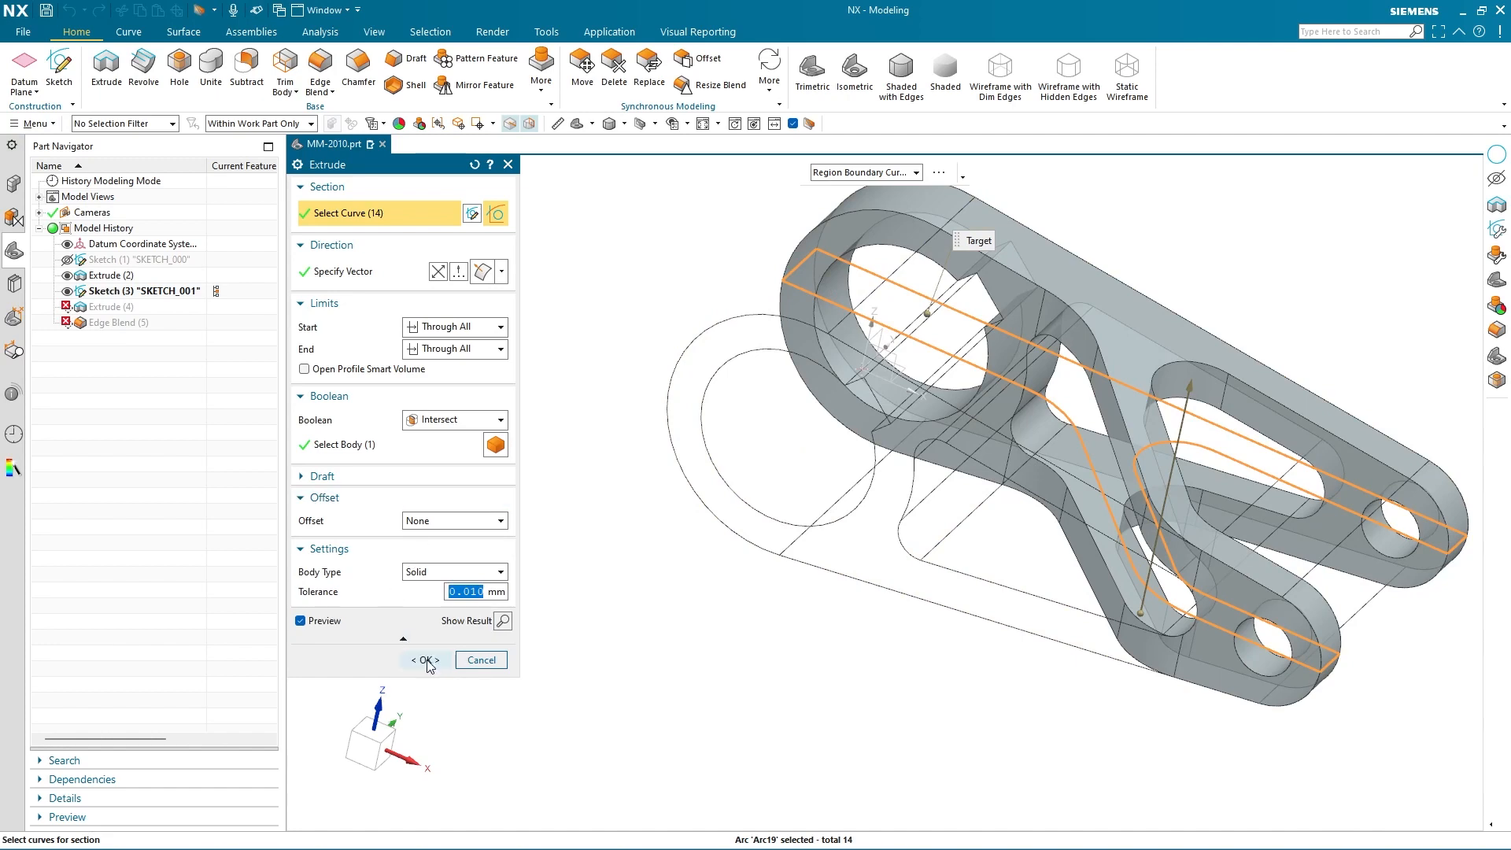
pyautogui.click(426, 660)
pyautogui.click(794, 125)
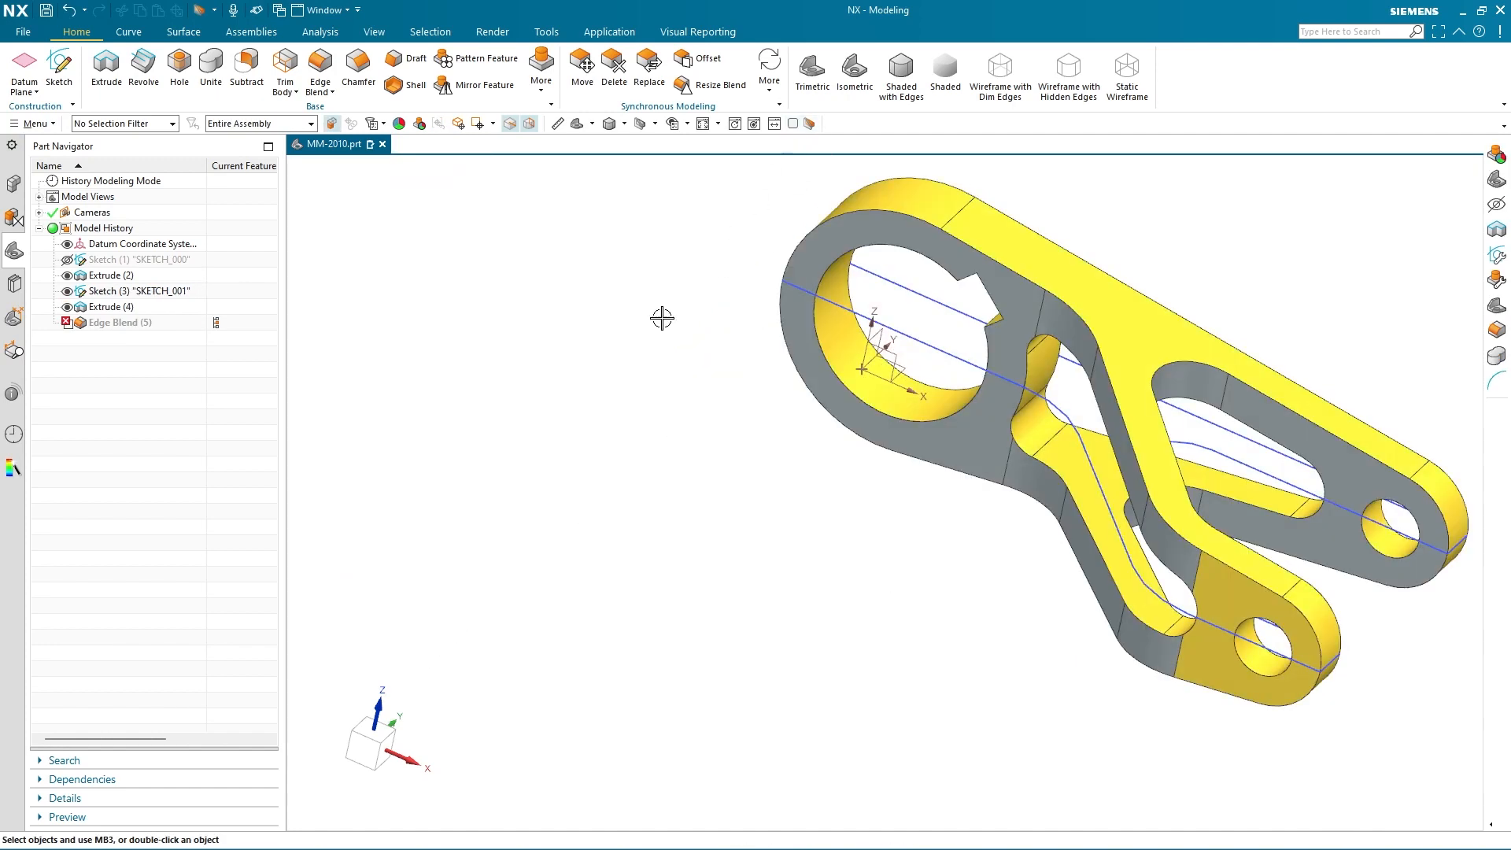
# Step: Edit Edge Blend (5), clear its whole edge selection and hide SKETCH_001
pyautogui.doubleClick(129, 328)
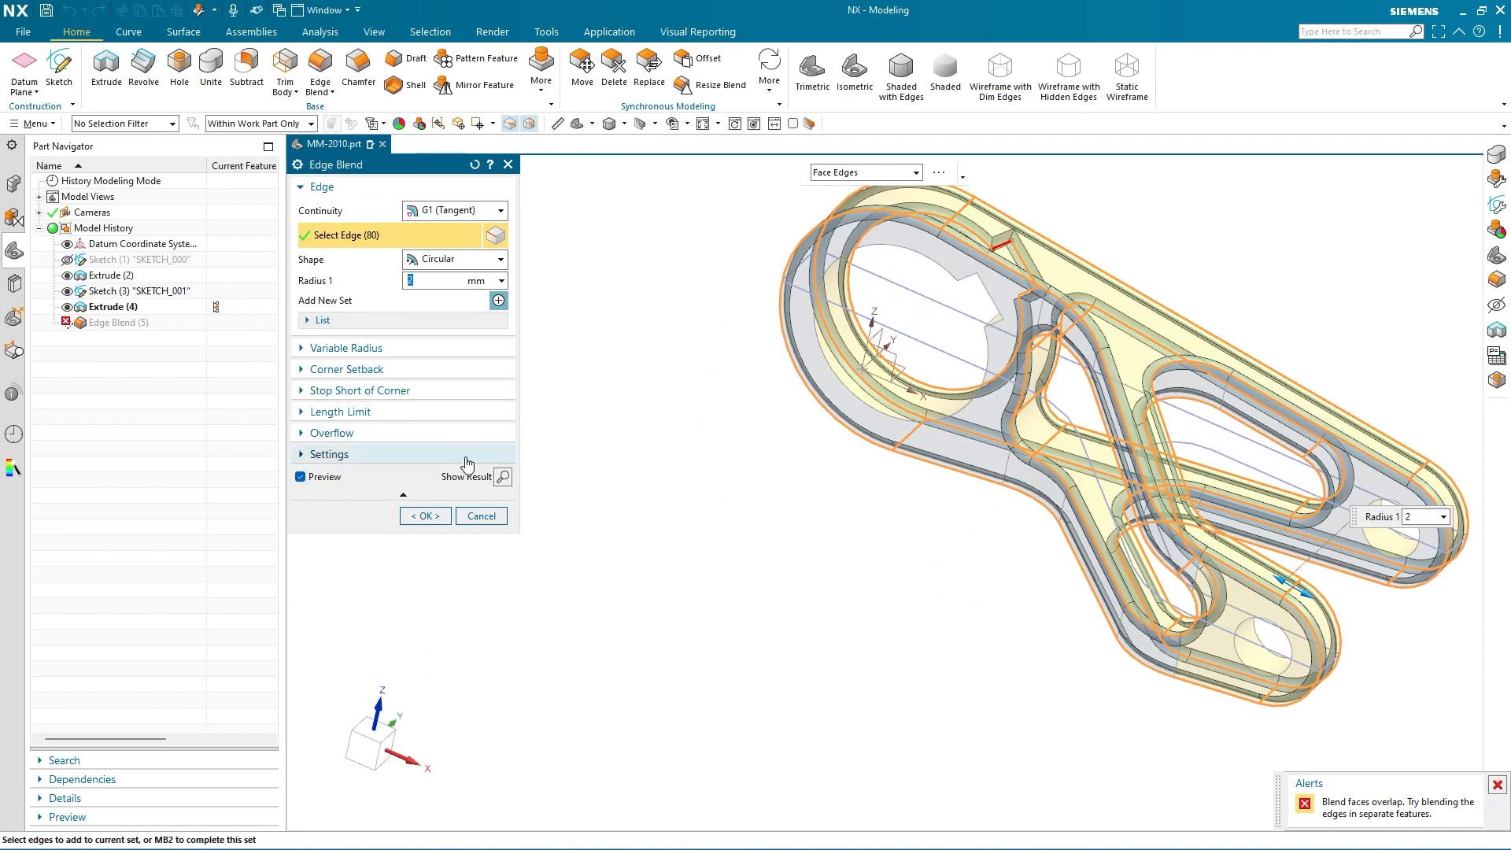
pyautogui.click(432, 517)
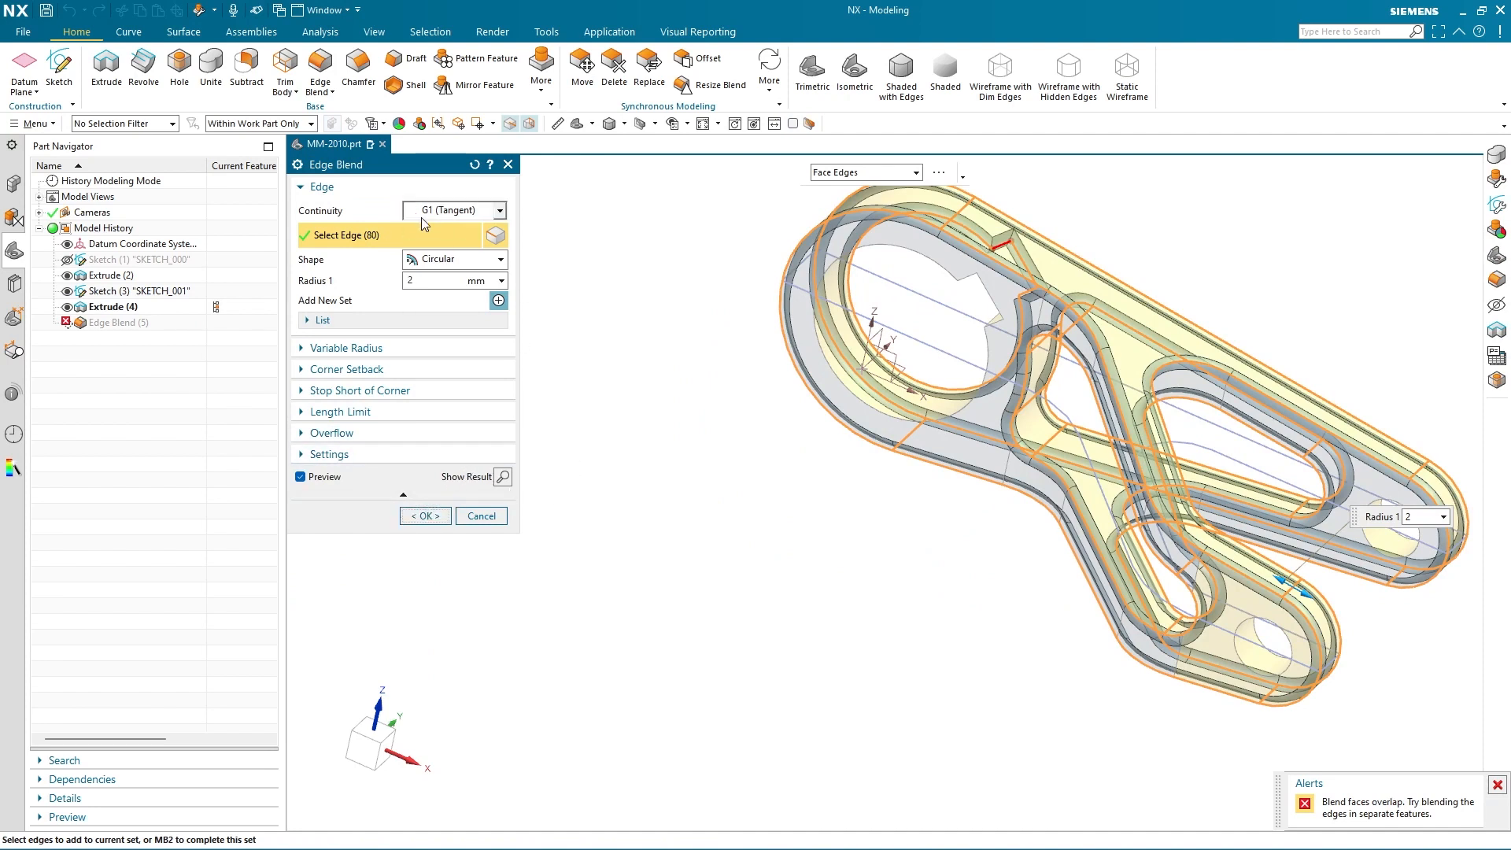
pyautogui.click(422, 126)
pyautogui.moveTo(682, 519); pyautogui.dragTo(637, 496, button='middle')
pyautogui.click(68, 292)
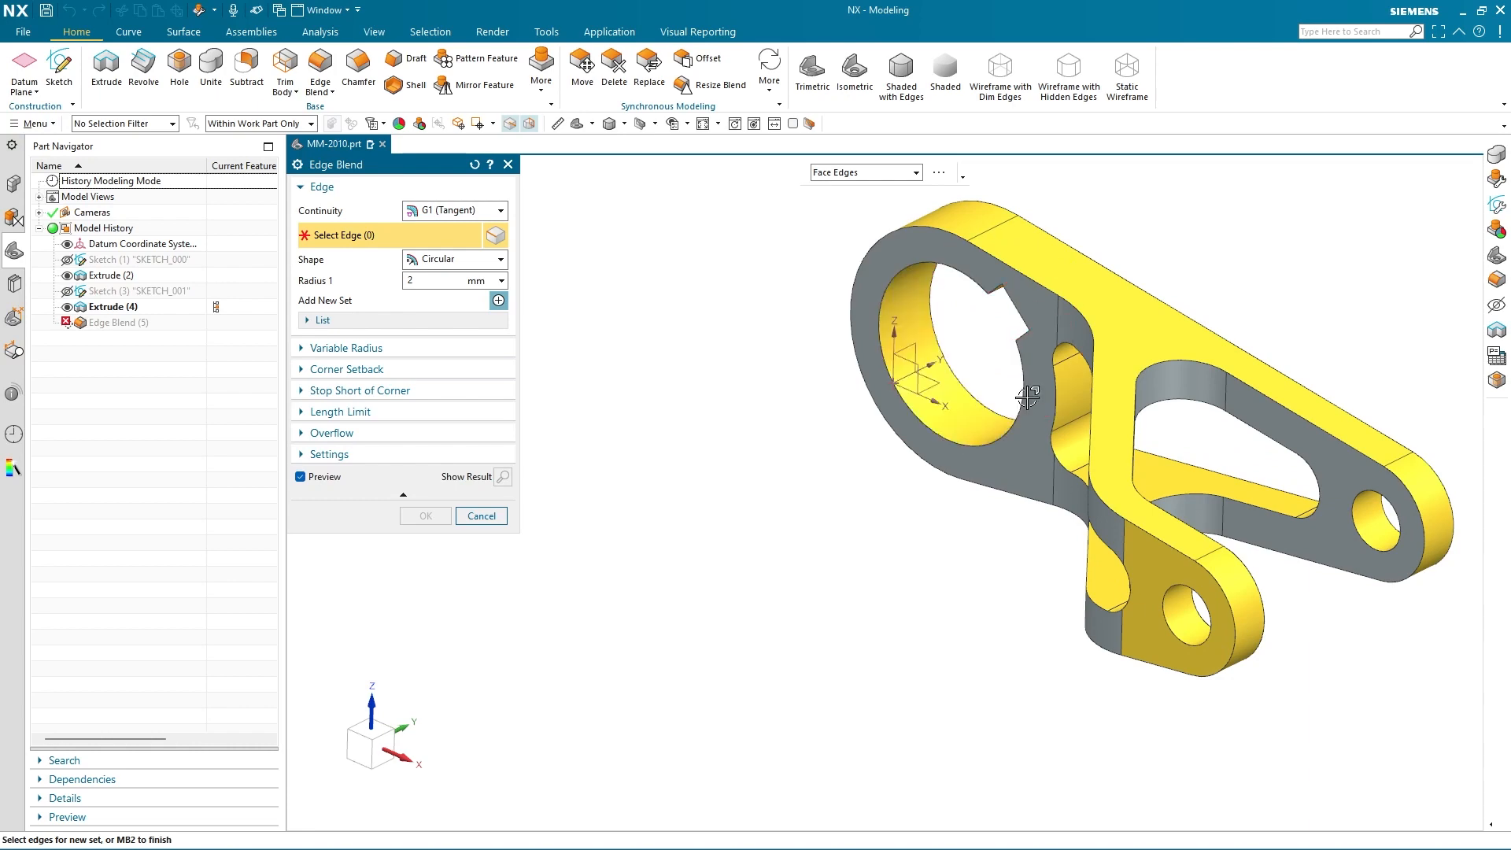
# Step: Add to the blend the edges of the lever's two long forked side faces and both legs' rounded tip faces
pyautogui.click(1069, 299)
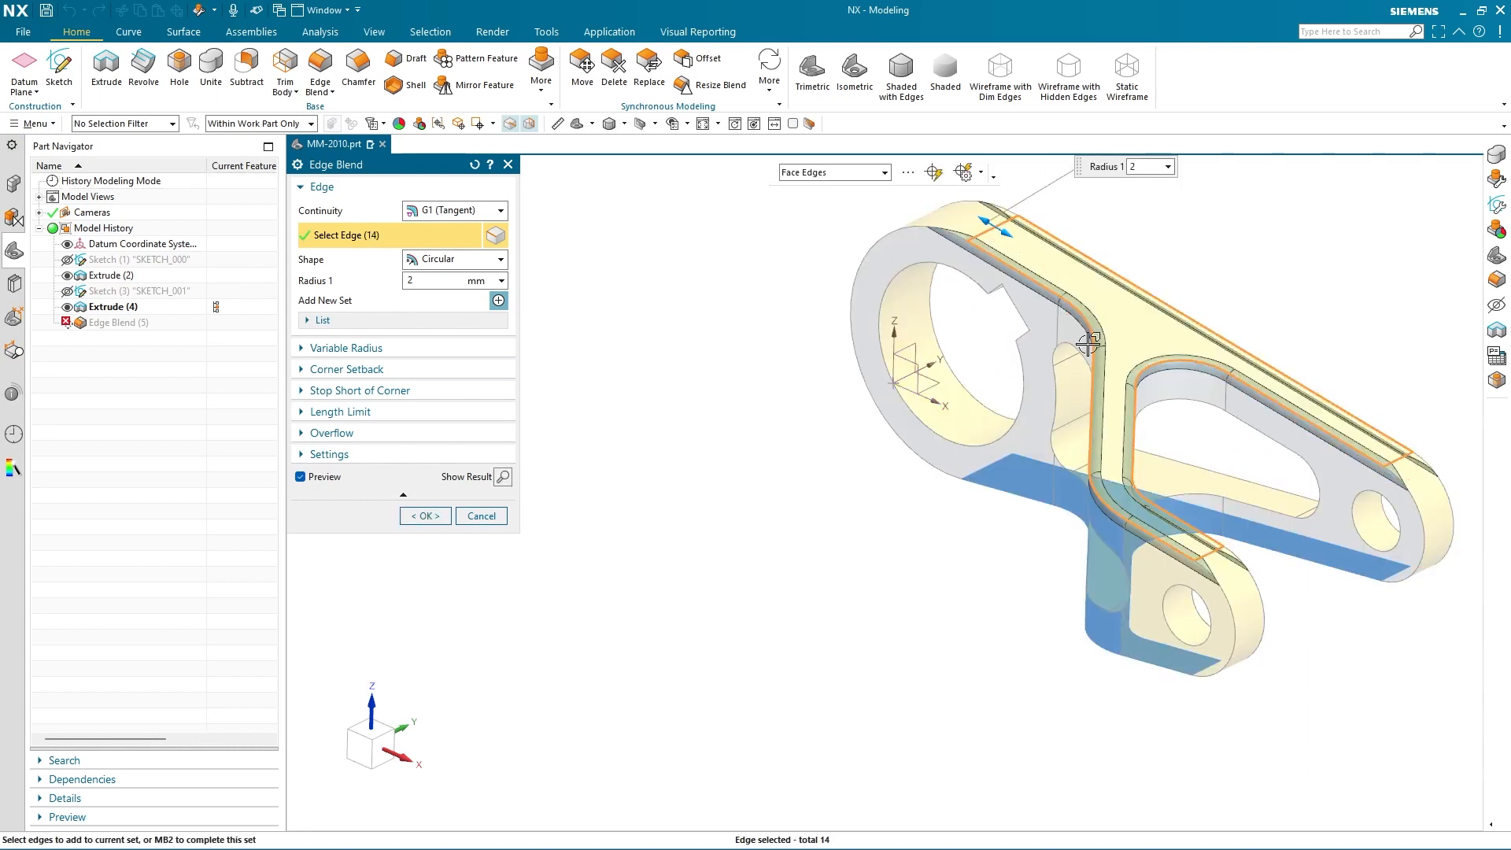
pyautogui.moveTo(993, 602); pyautogui.dragTo(1069, 606, button='middle')
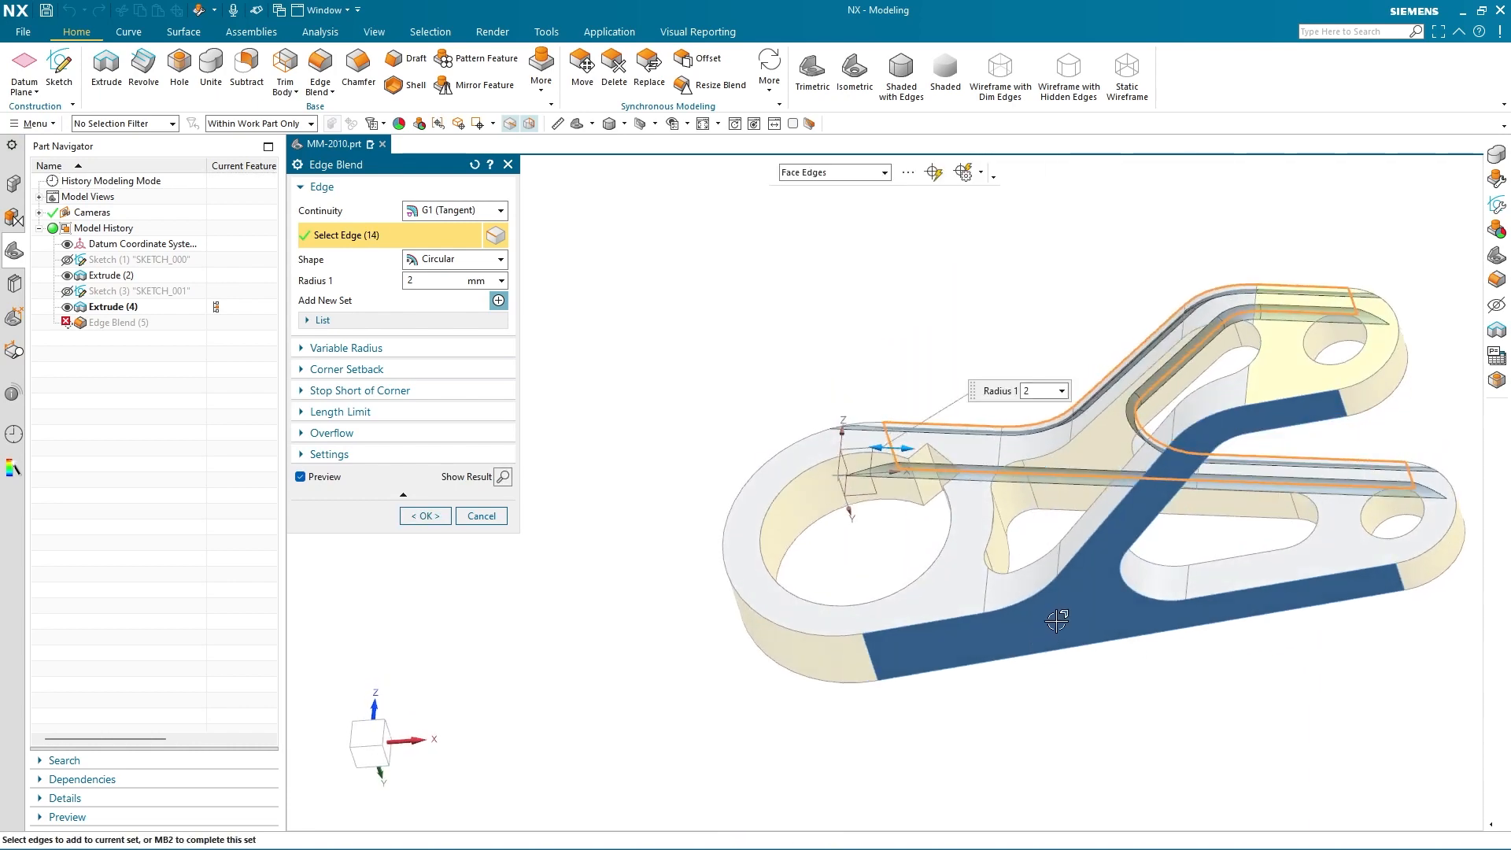
pyautogui.click(1014, 635)
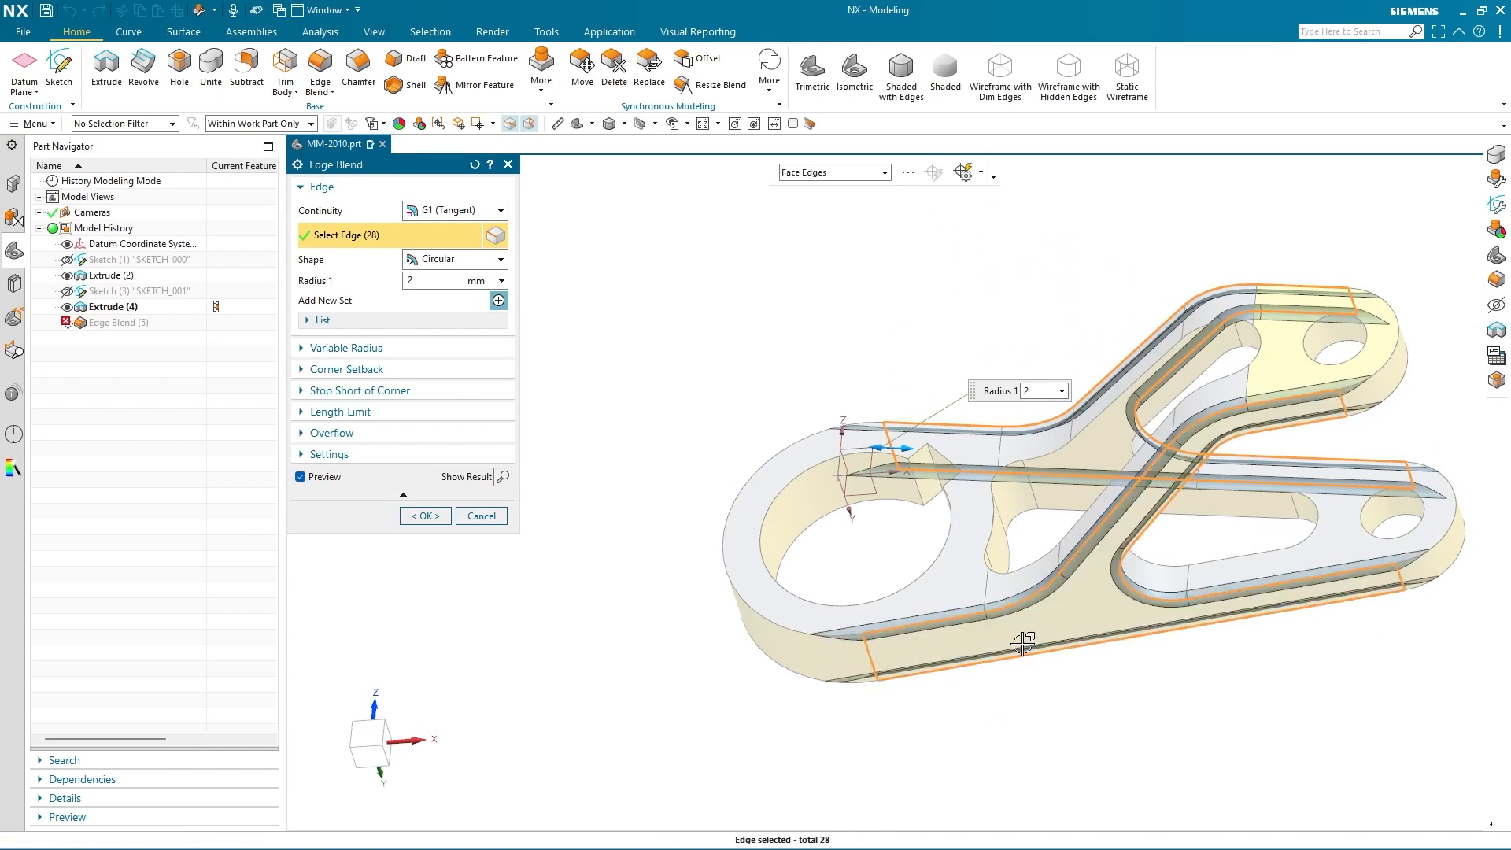
pyautogui.click(1390, 393)
pyautogui.moveTo(1389, 393); pyautogui.dragTo(1241, 658, button='middle')
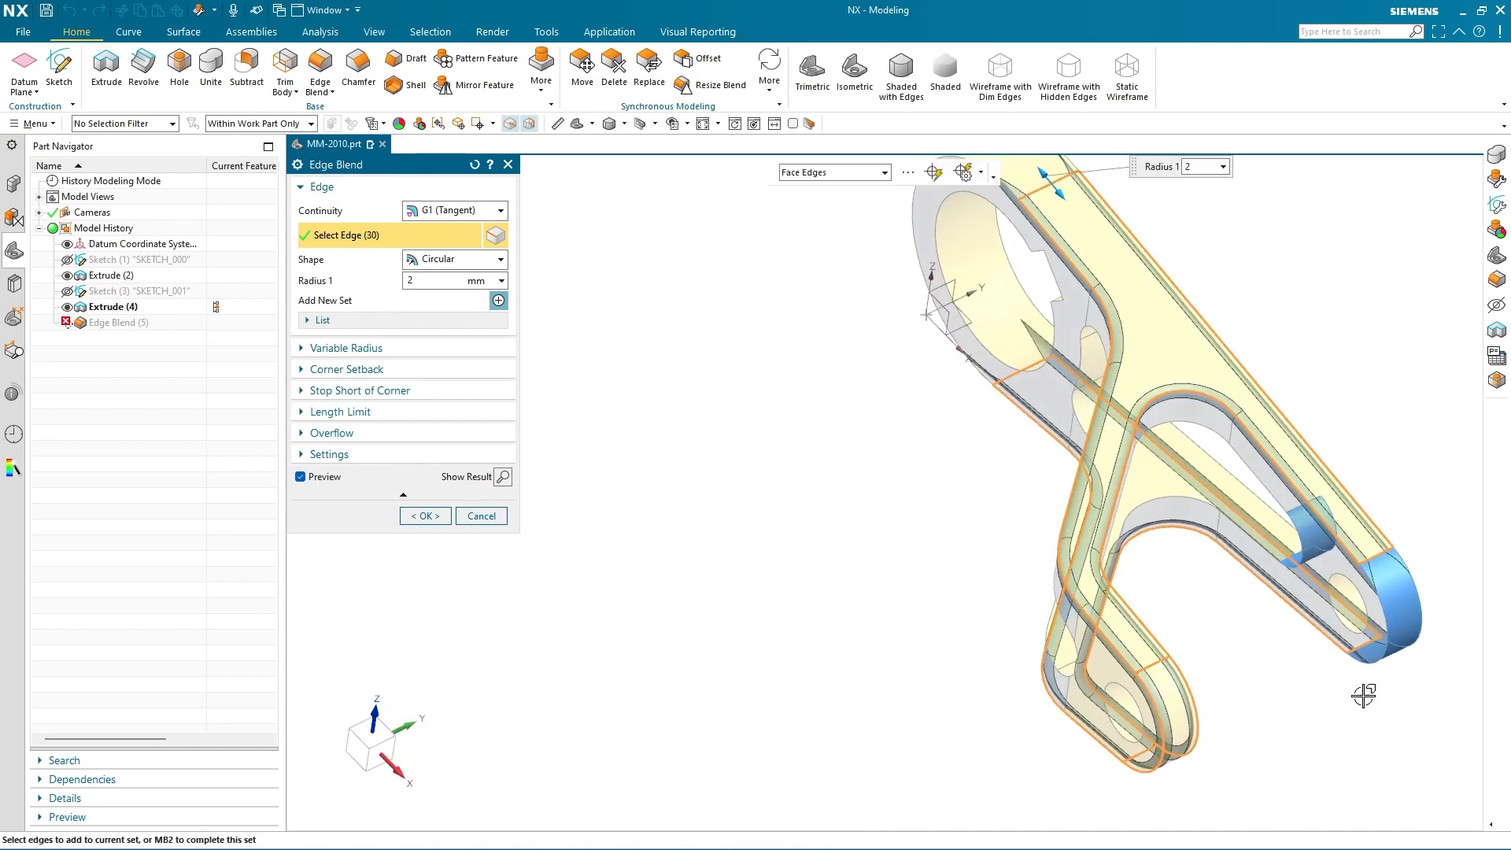
pyautogui.click(1409, 624)
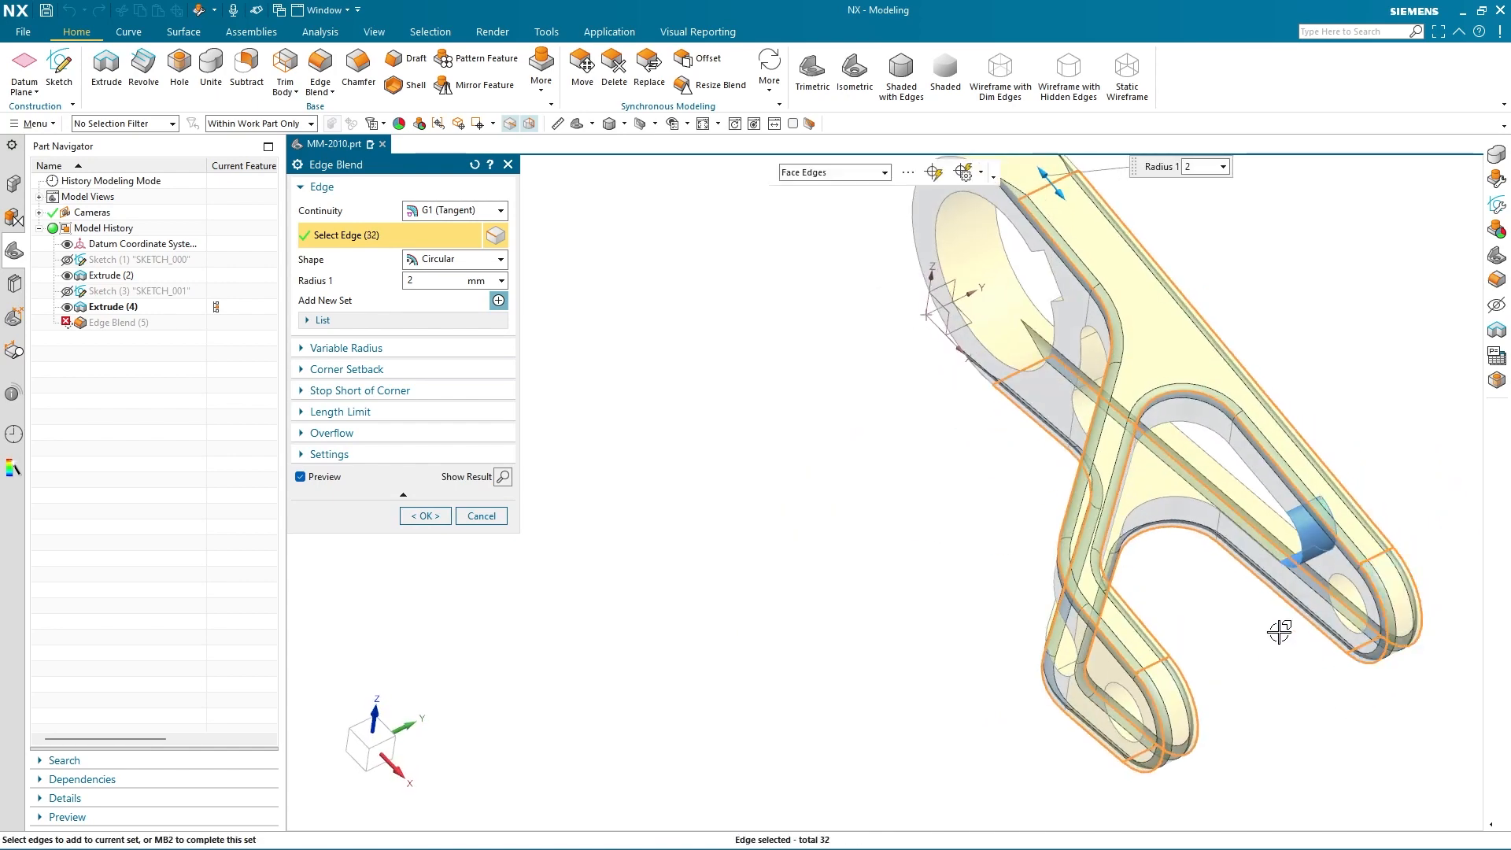
# Step: Add the edges of the inner opening's faces and the large end's outer round face, accepting the suggested similar faces
pyautogui.moveTo(1279, 632); pyautogui.dragTo(1106, 475, button='middle')
pyautogui.click(1047, 399)
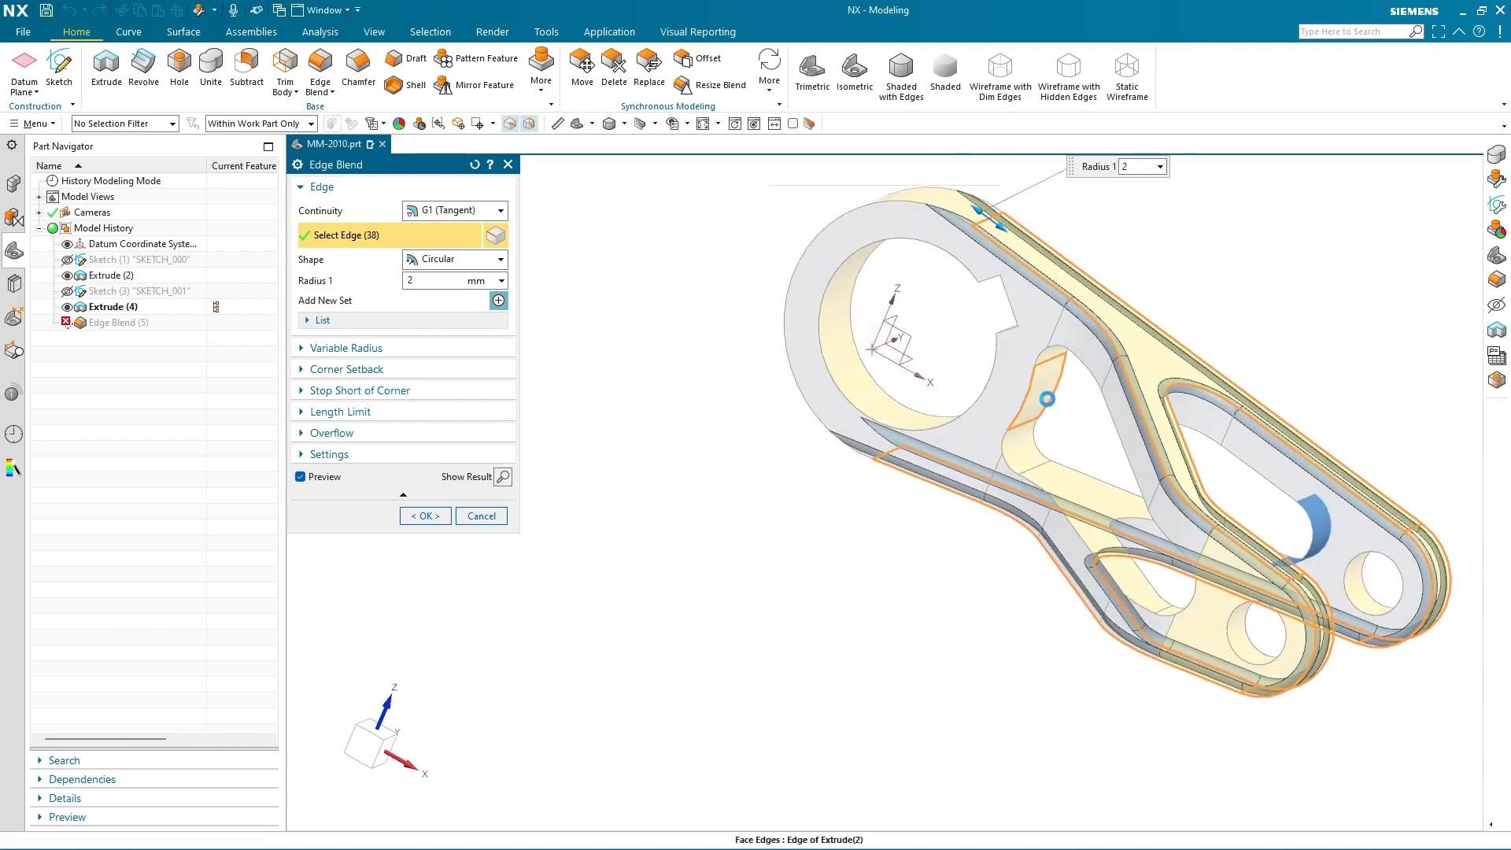
pyautogui.click(1038, 398)
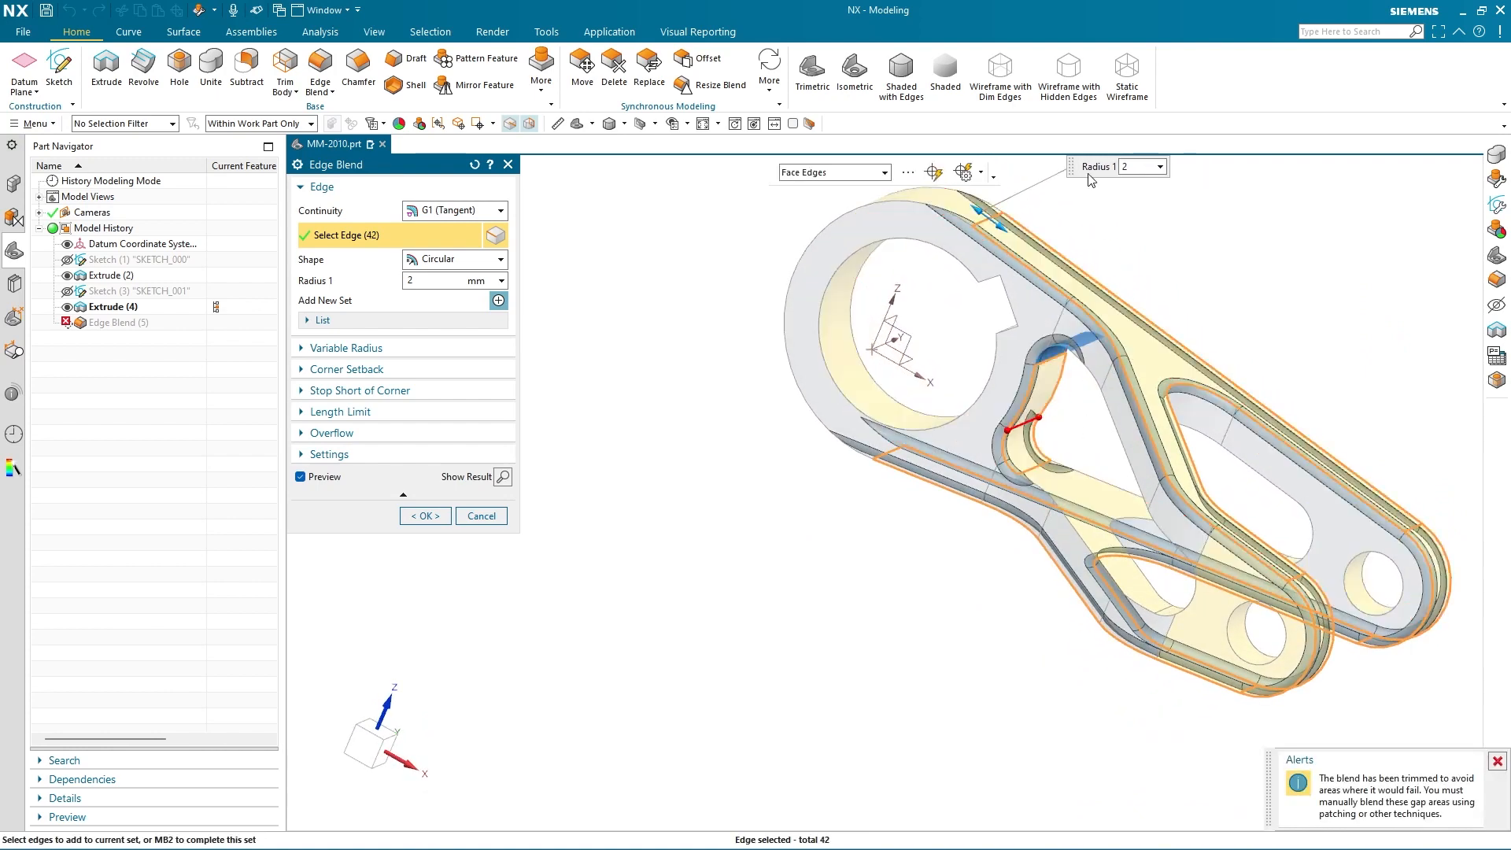
pyautogui.click(934, 173)
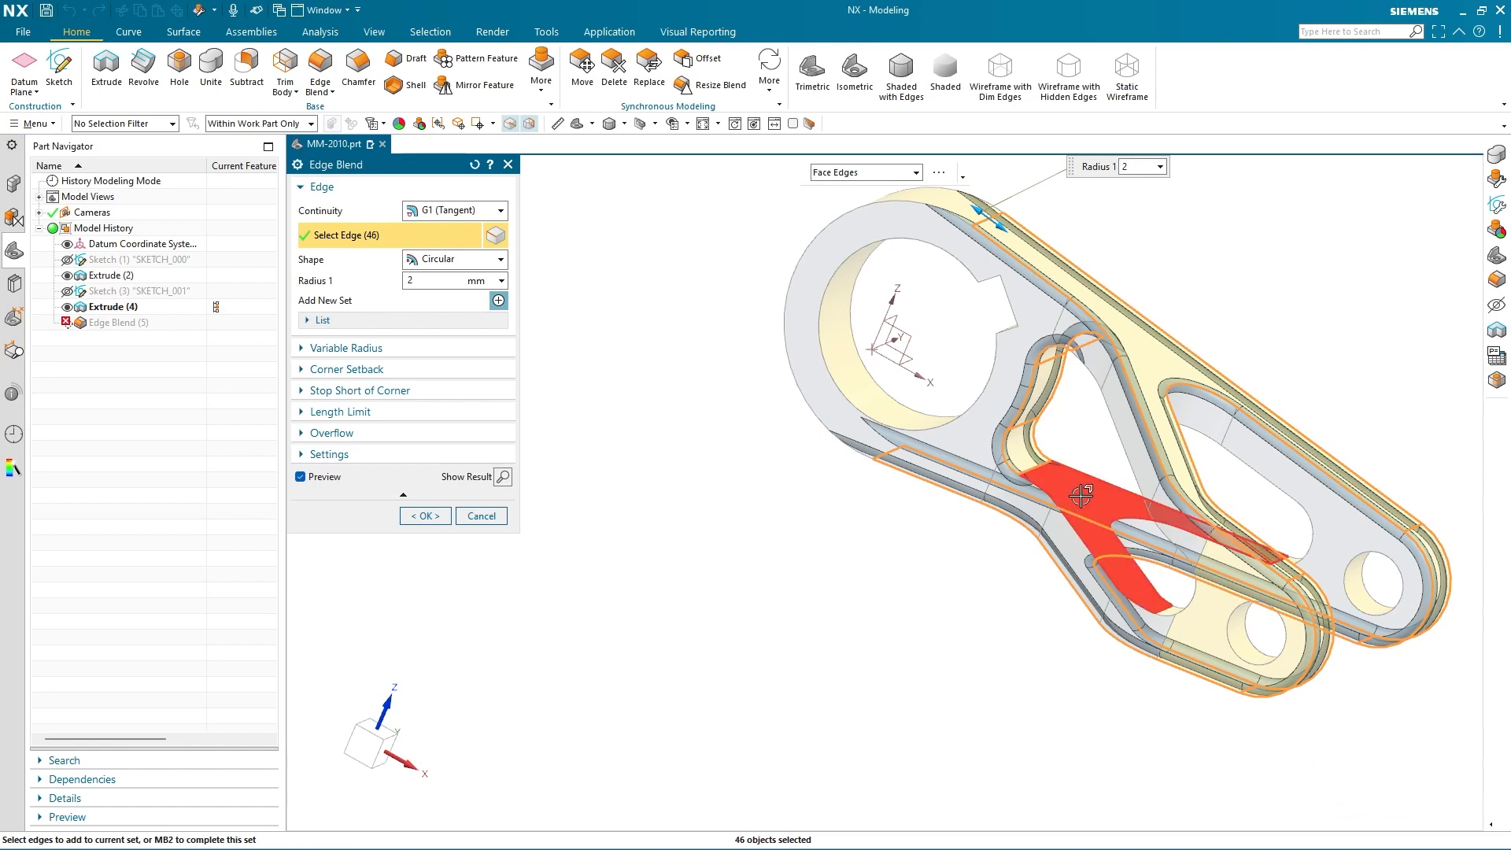
pyautogui.click(1082, 495)
pyautogui.click(941, 177)
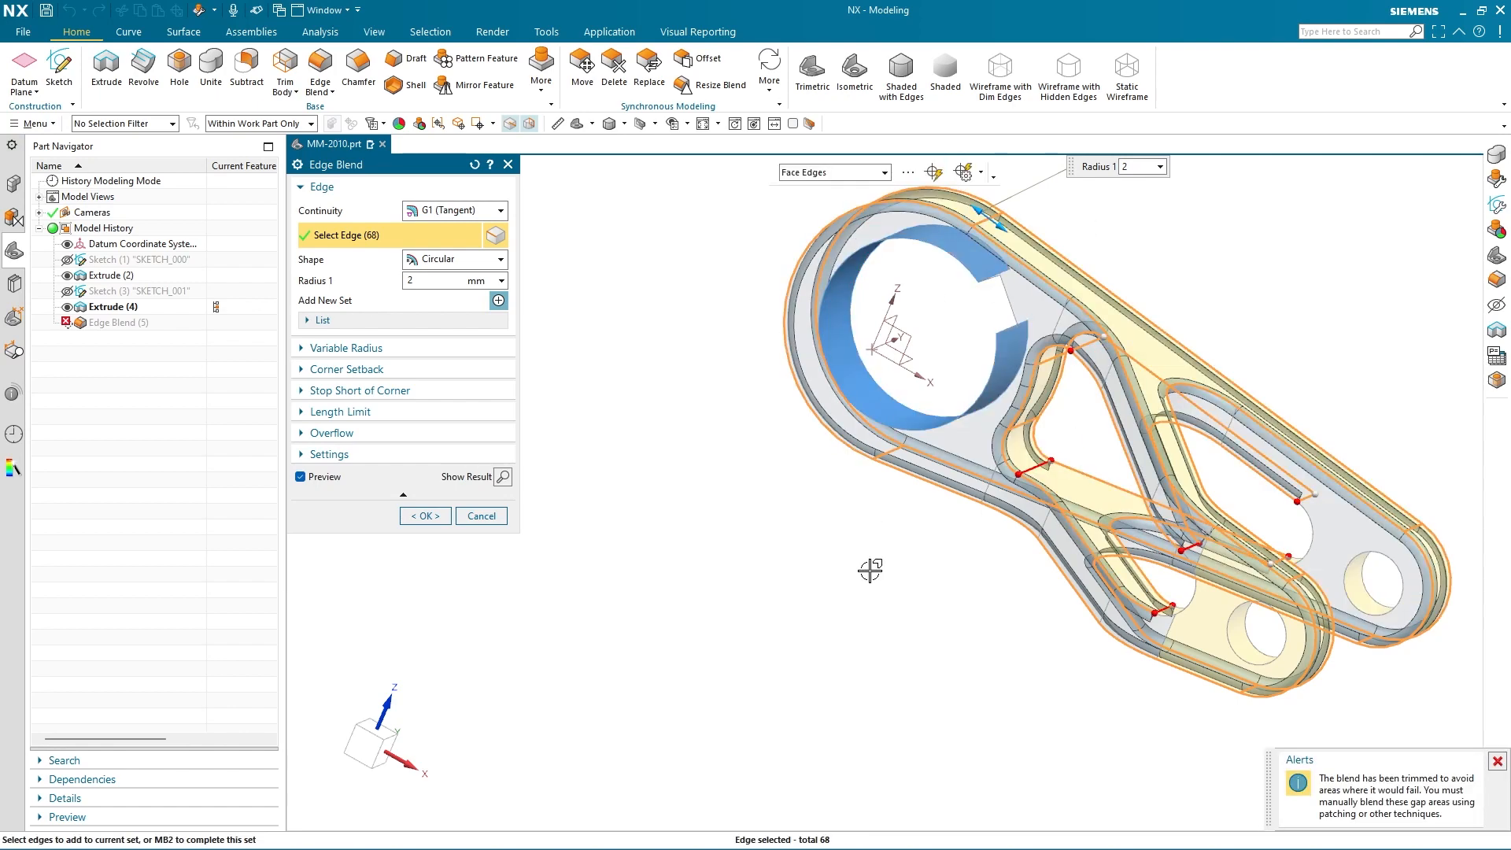
# Step: Add the edges of the curved notch faces inside both fork legs to the 2 mm blend and finish Edge Blend (5)
pyautogui.moveTo(871, 570); pyautogui.dragTo(740, 570, button='middle')
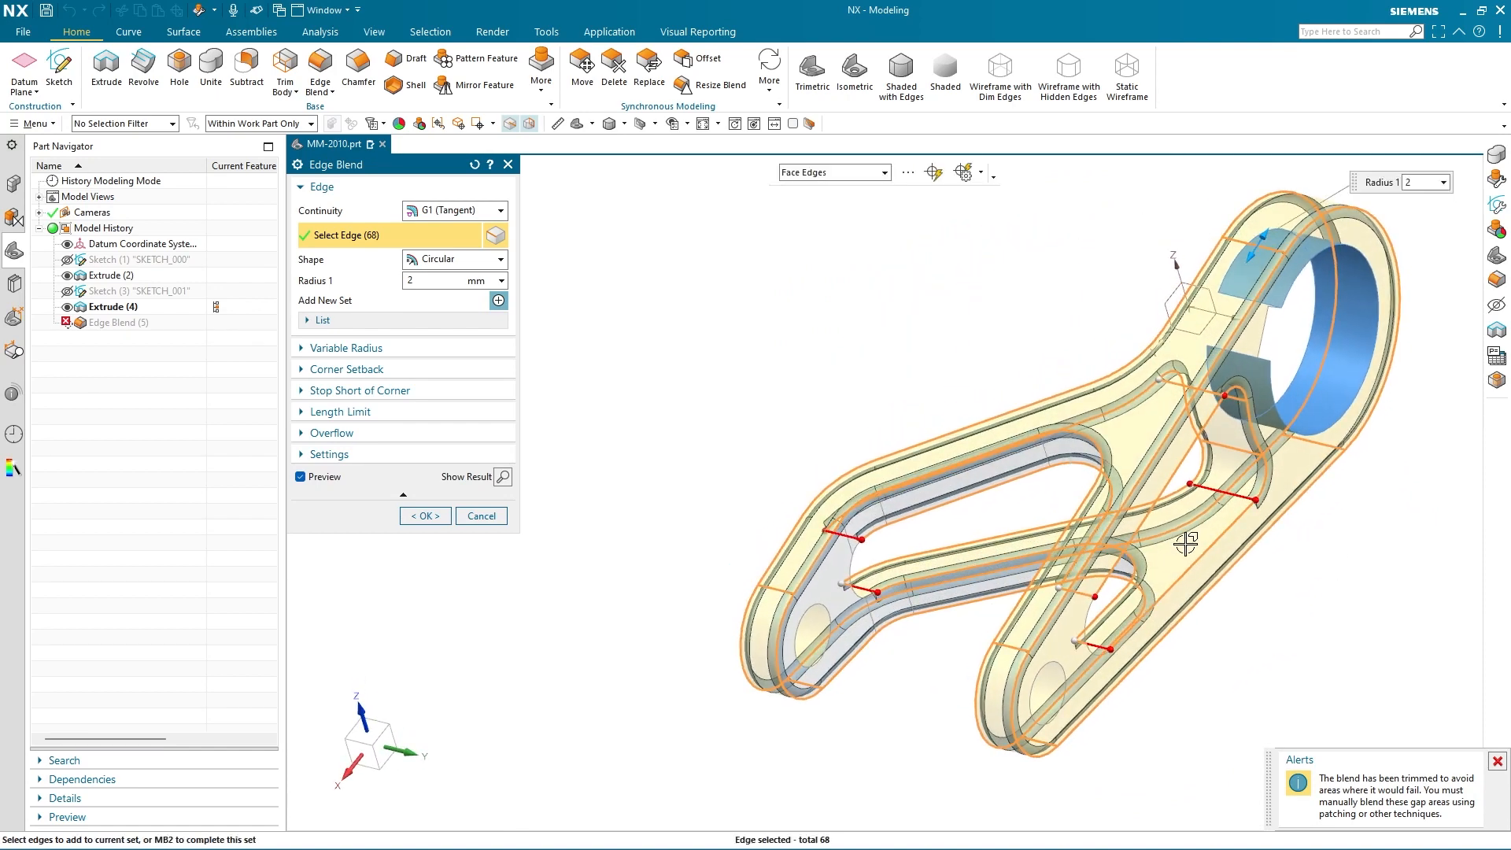
pyautogui.moveTo(1219, 649); pyautogui.dragTo(968, 689, button='middle')
pyautogui.click(965, 685)
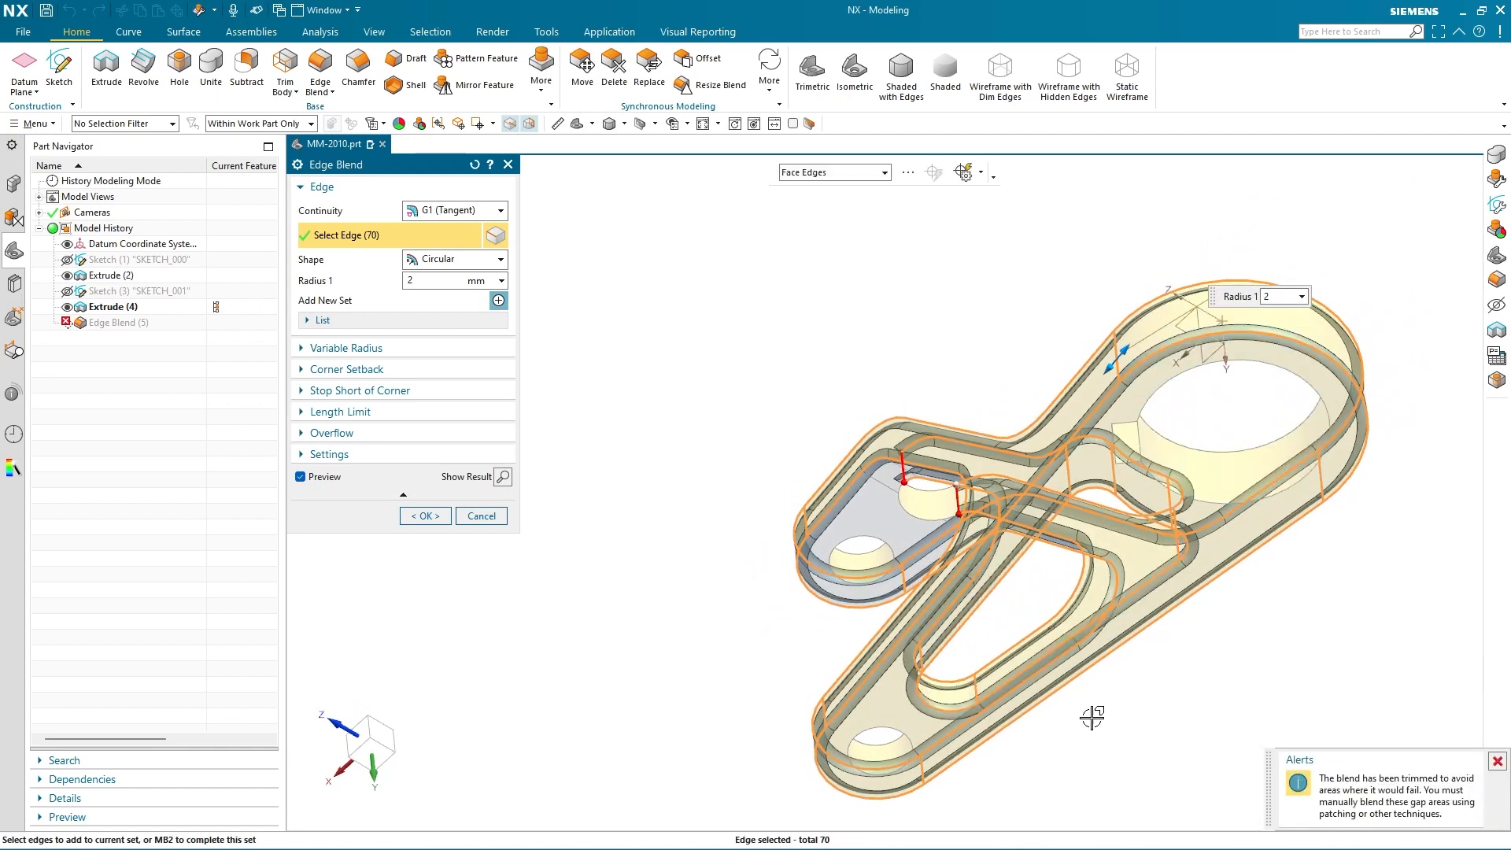
pyautogui.moveTo(1133, 677); pyautogui.dragTo(1131, 679, button='middle')
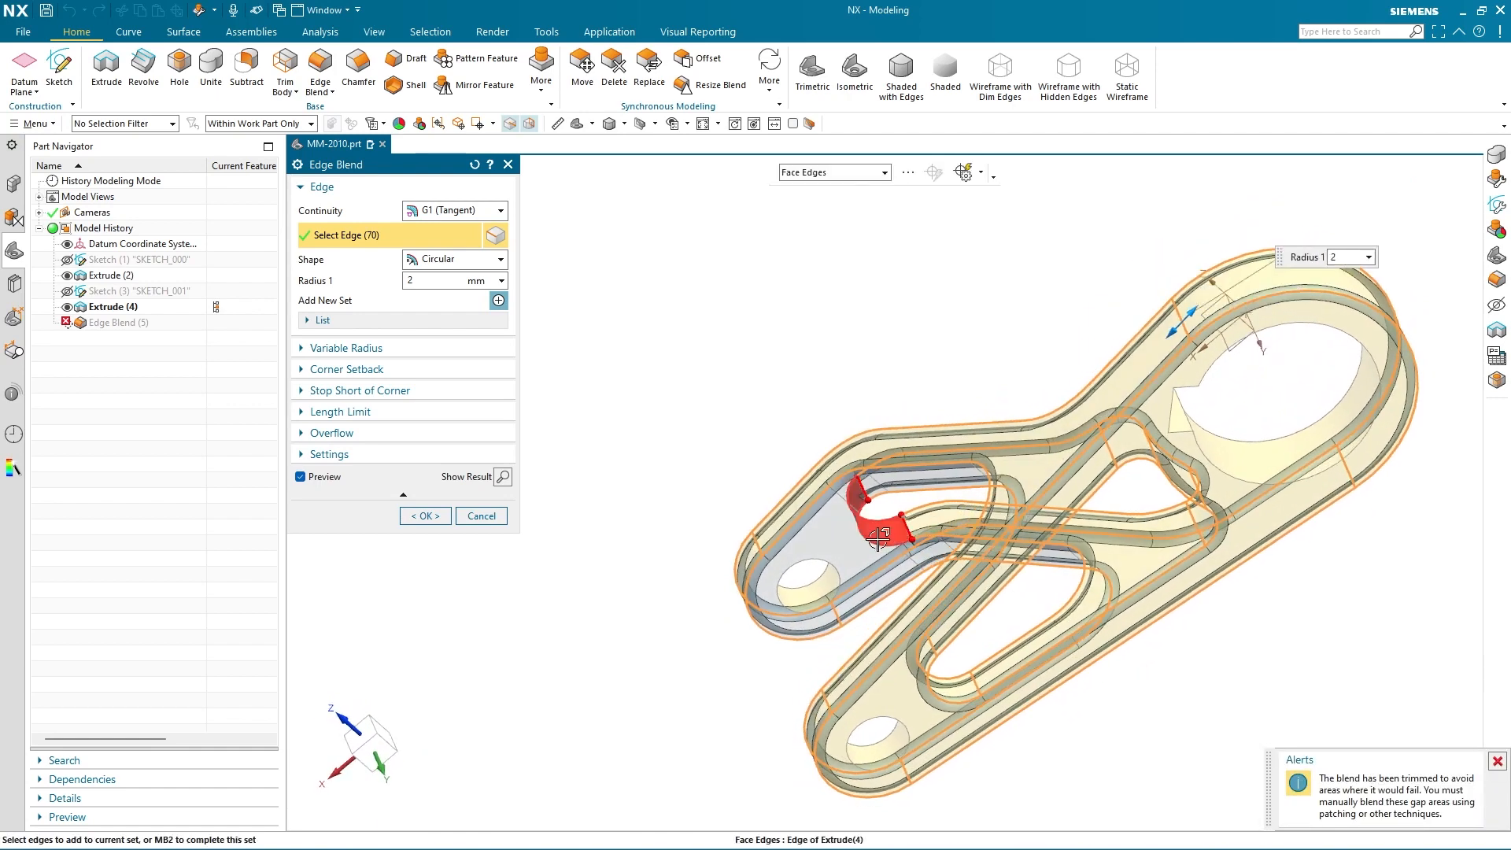
pyautogui.click(933, 533)
pyautogui.click(502, 477)
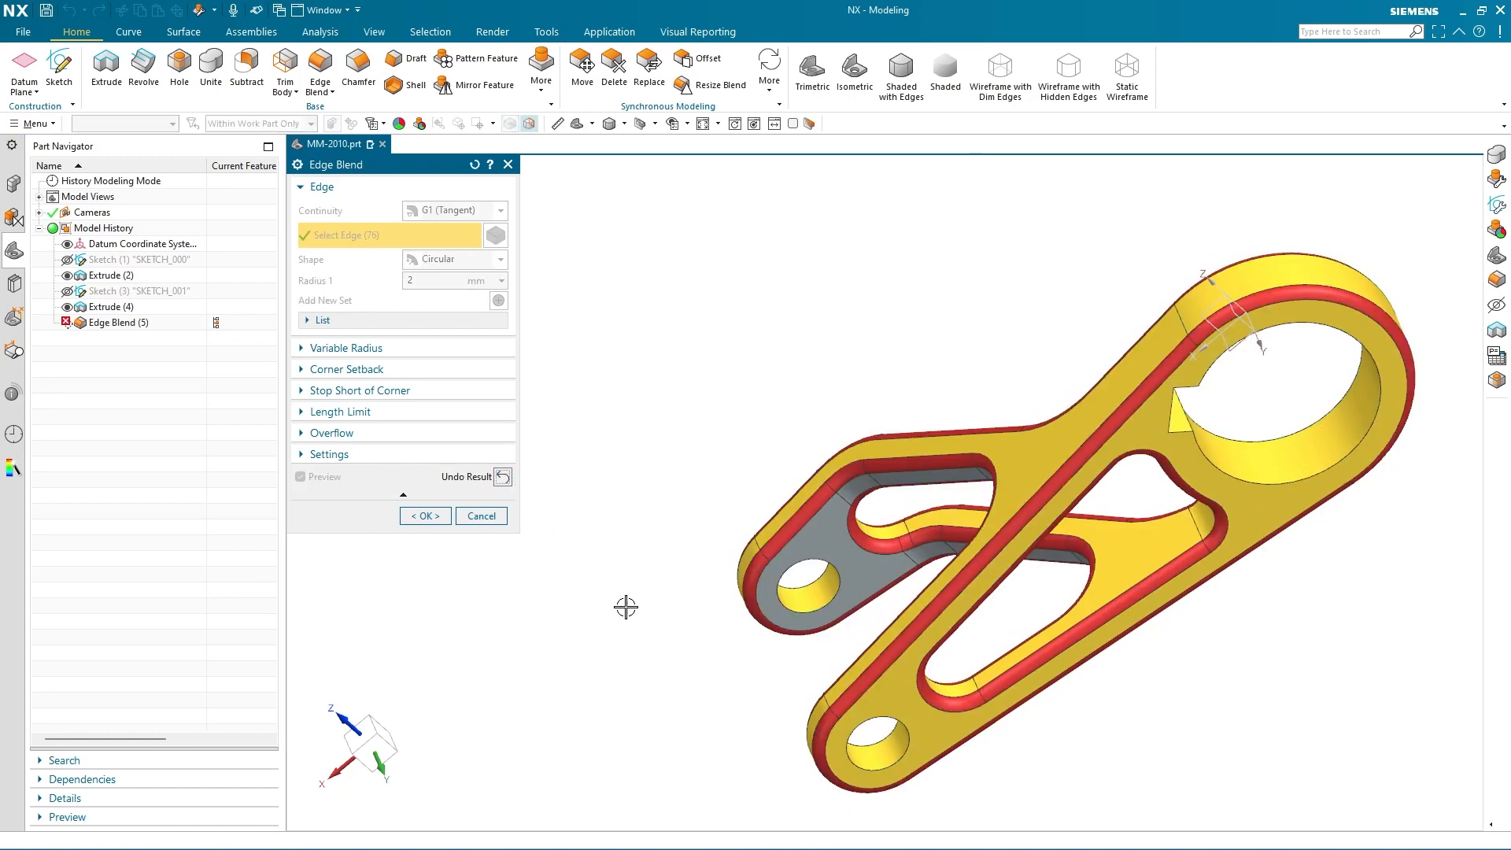
pyautogui.moveTo(624, 607)
pyautogui.mouseDown(button='middle')
pyautogui.moveTo(695, 556)
pyautogui.moveTo(831, 507)
pyautogui.moveTo(840, 523)
pyautogui.moveTo(711, 480)
pyautogui.moveTo(824, 499)
pyautogui.moveTo(823, 519)
pyautogui.mouseUp(button='middle')
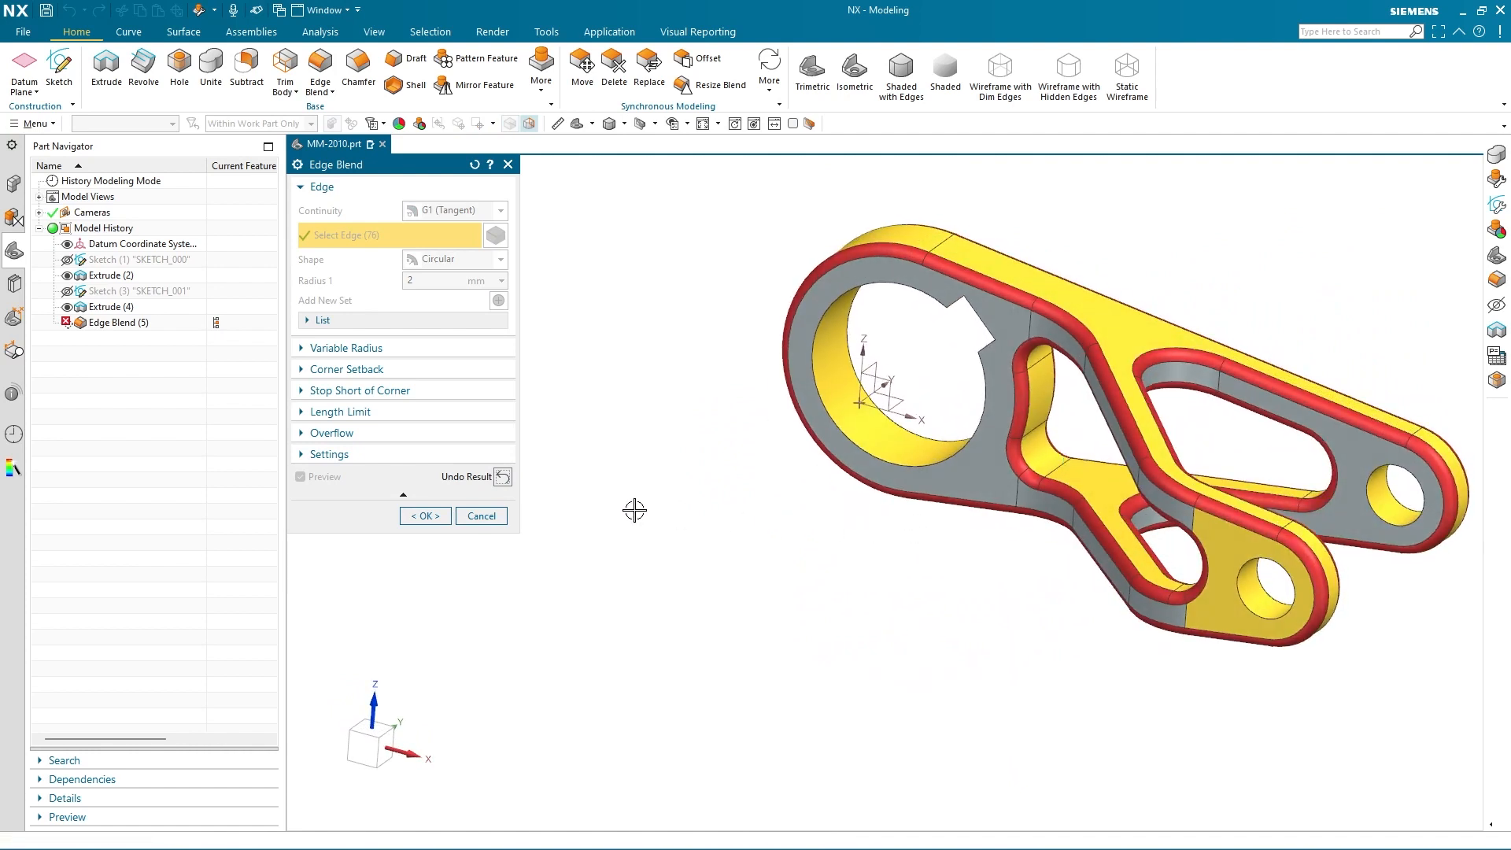
pyautogui.click(416, 514)
# Step: Assign a yellow face color to the features Extrude (2) and Extrude (4)
pyautogui.click(418, 124)
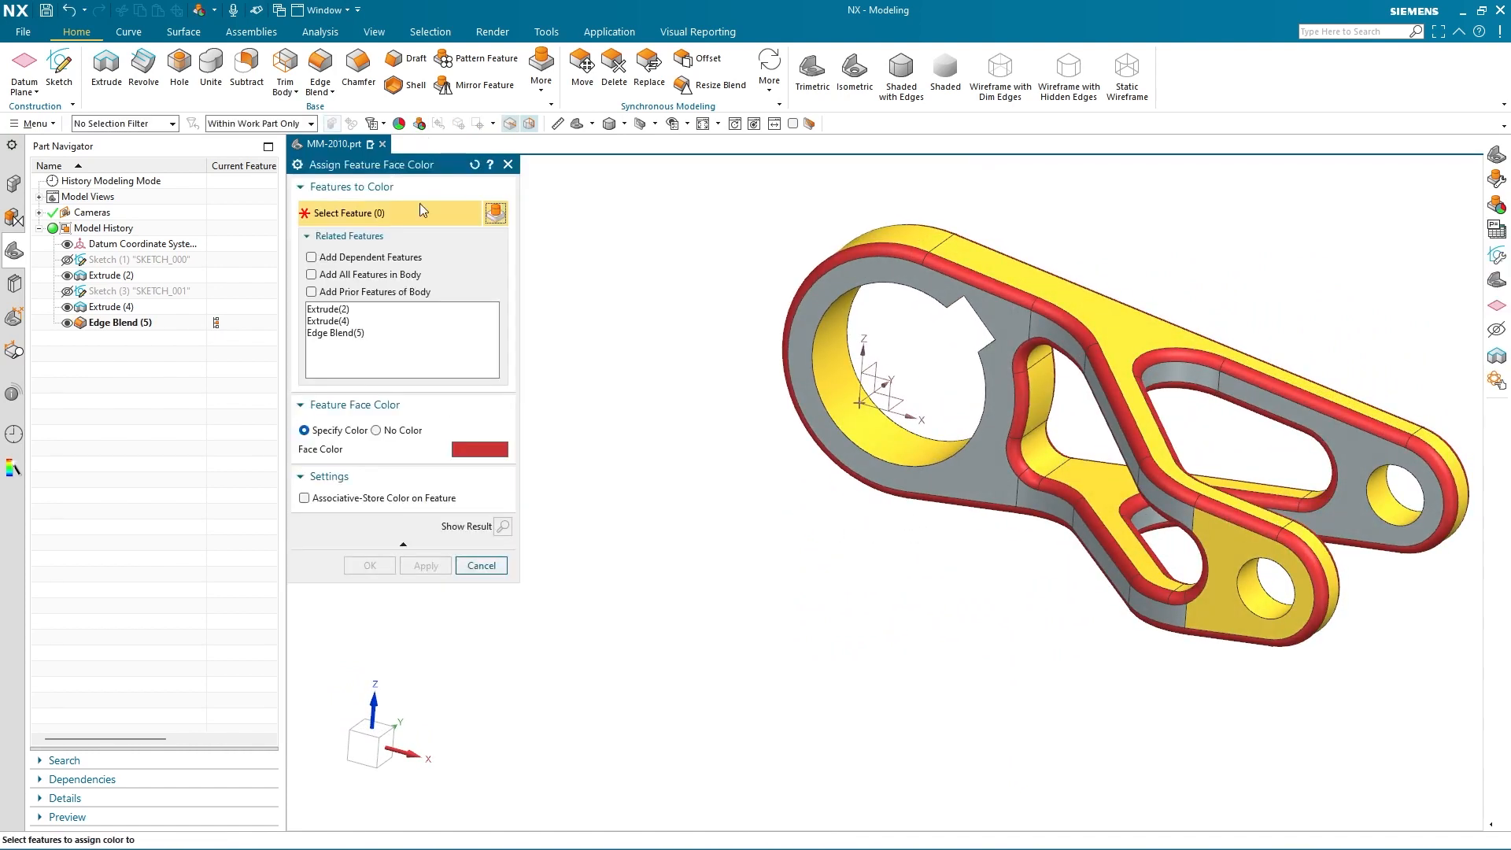
pyautogui.moveTo(352, 312); pyautogui.dragTo(357, 323)
pyautogui.click(339, 430)
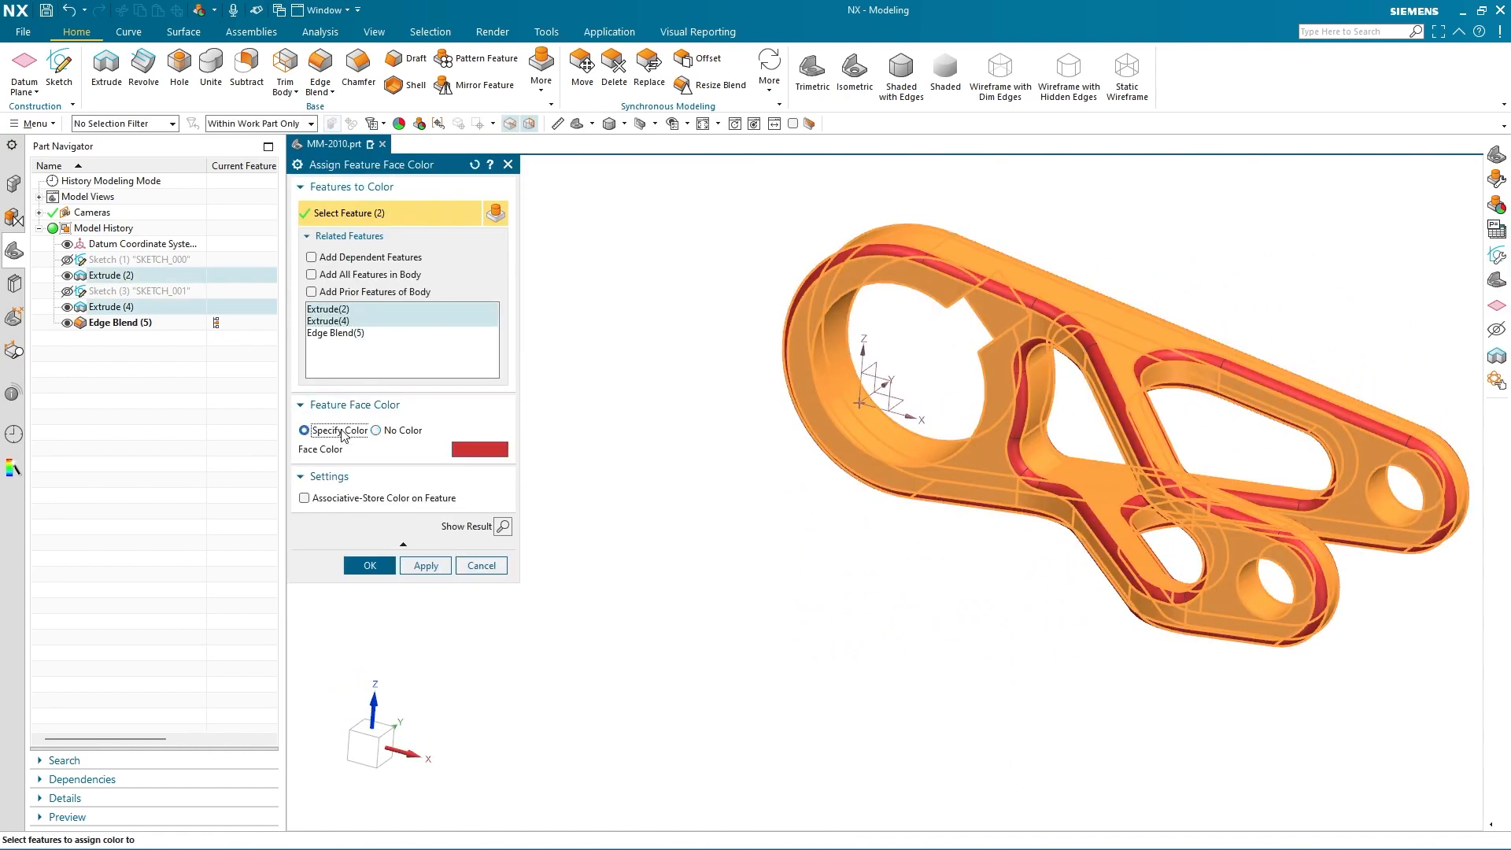
pyautogui.click(475, 452)
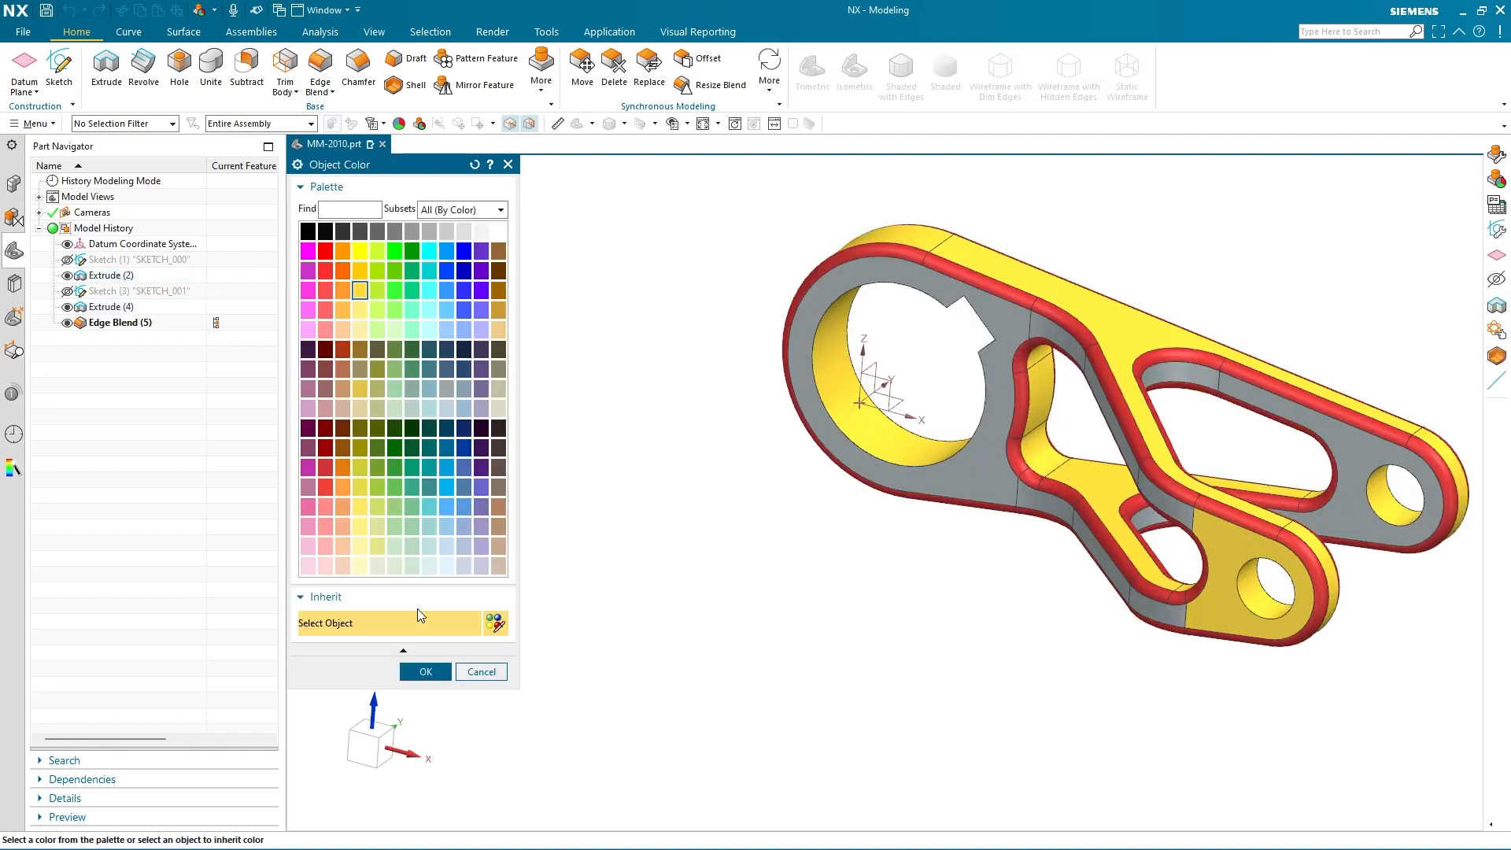
pyautogui.click(425, 672)
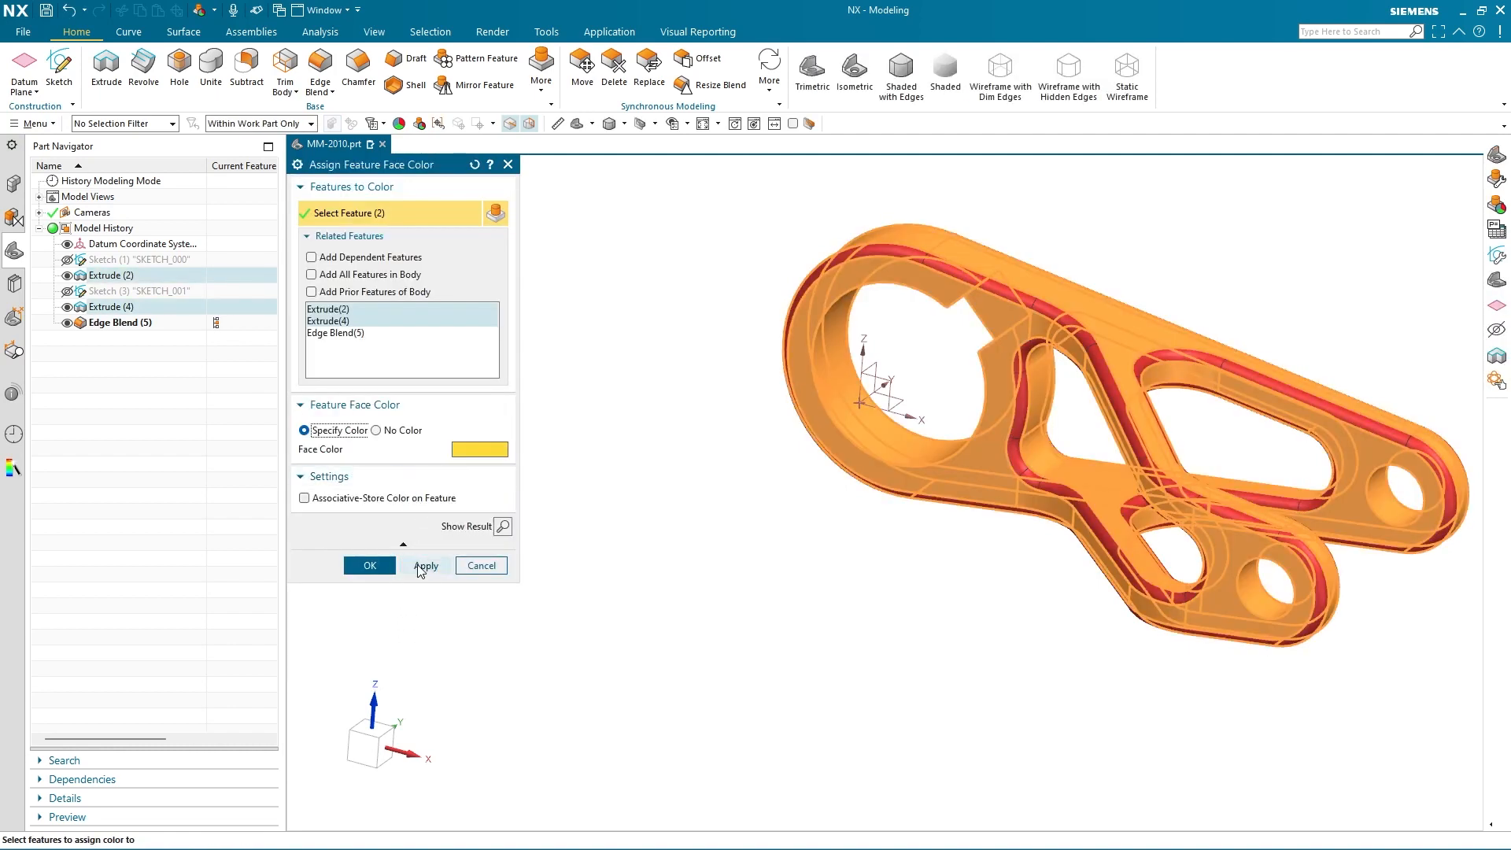
pyautogui.click(423, 566)
pyautogui.click(481, 565)
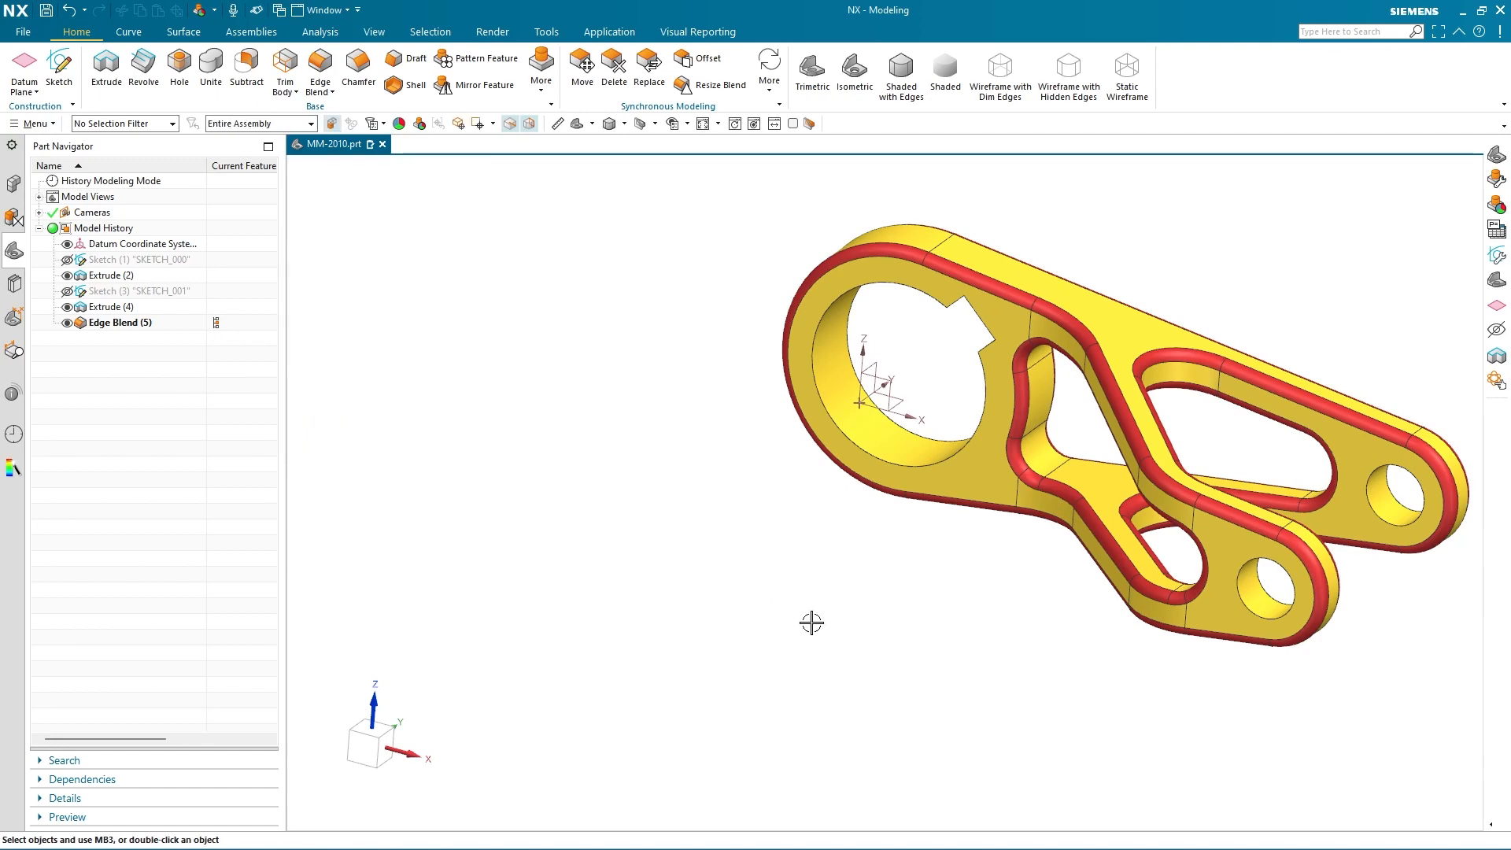
# Step: Save the modified lever part MM-2010
pyautogui.moveTo(812, 623); pyautogui.dragTo(751, 595, button='middle')
pyautogui.press('End')
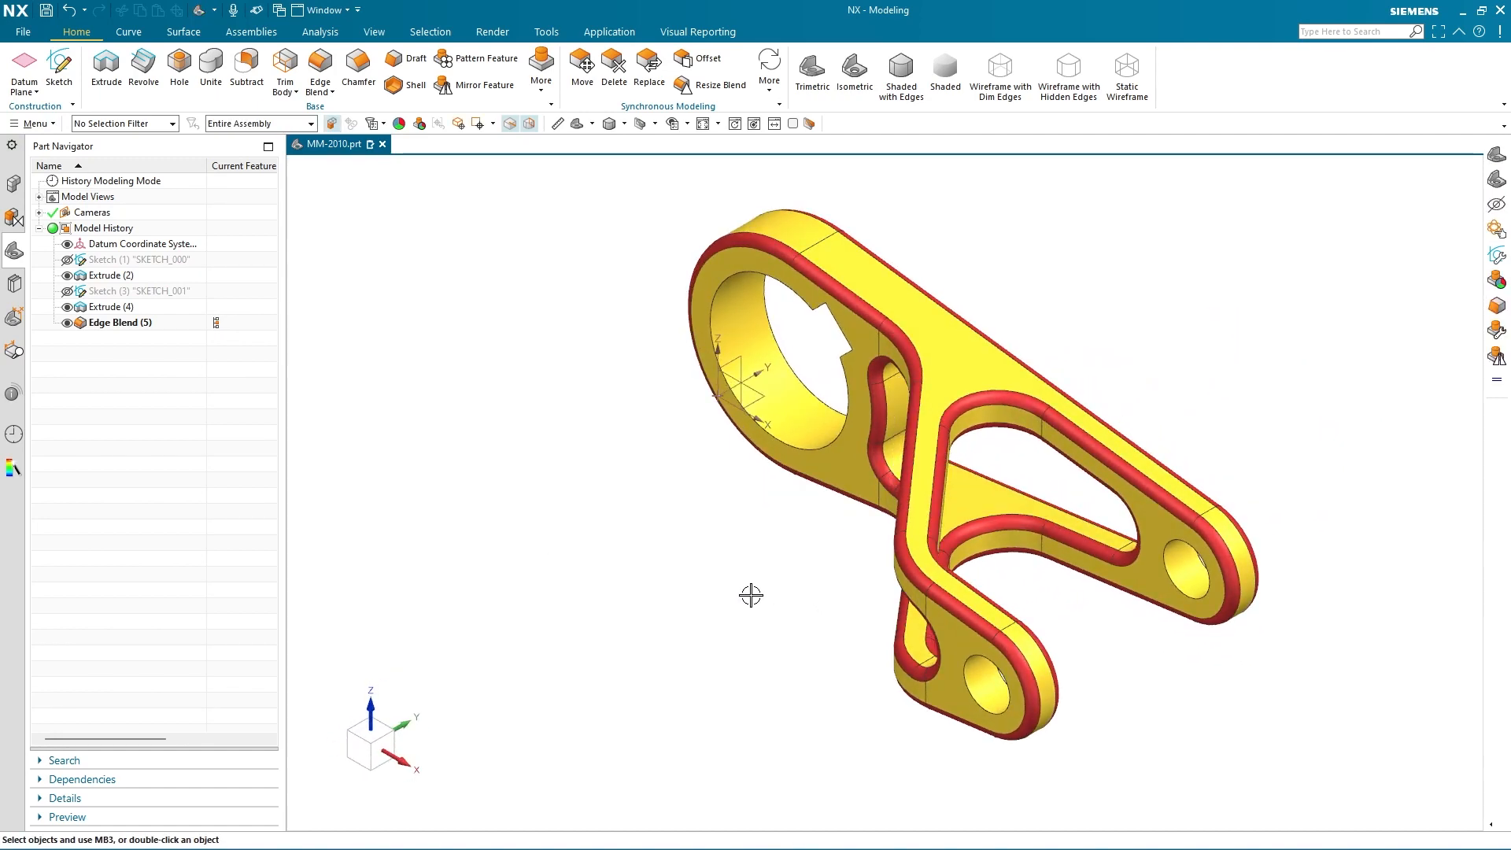
pyautogui.press('Home')
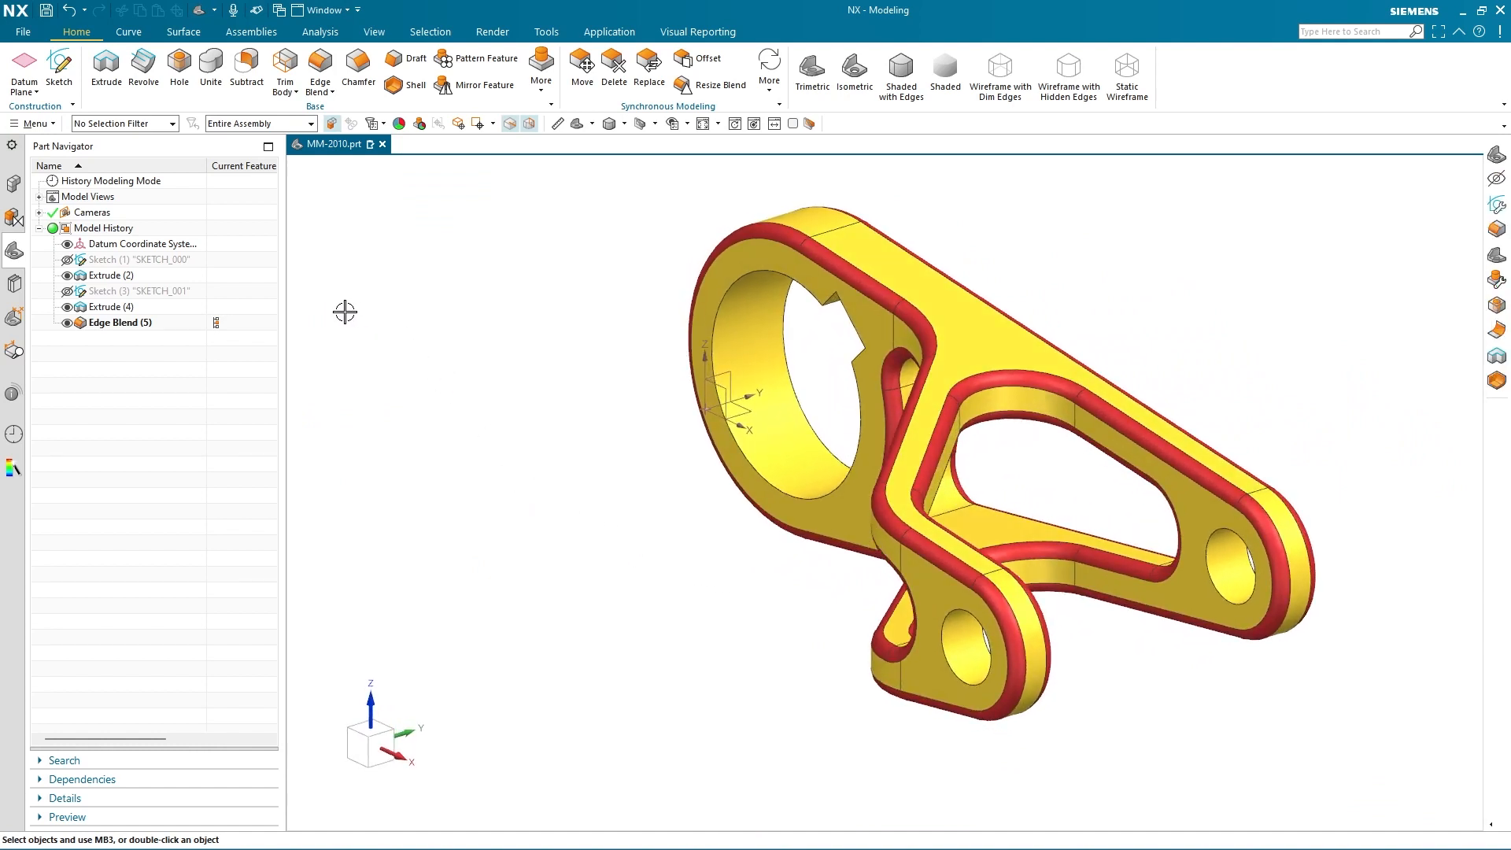
pyautogui.click(49, 14)
# Step: Start a Stress Wizard simulation from the Simcenter Nastran template, named Phase-2 and stored in the MM-2010\Sim folder
pyautogui.click(11, 472)
pyautogui.doubleClick(197, 270)
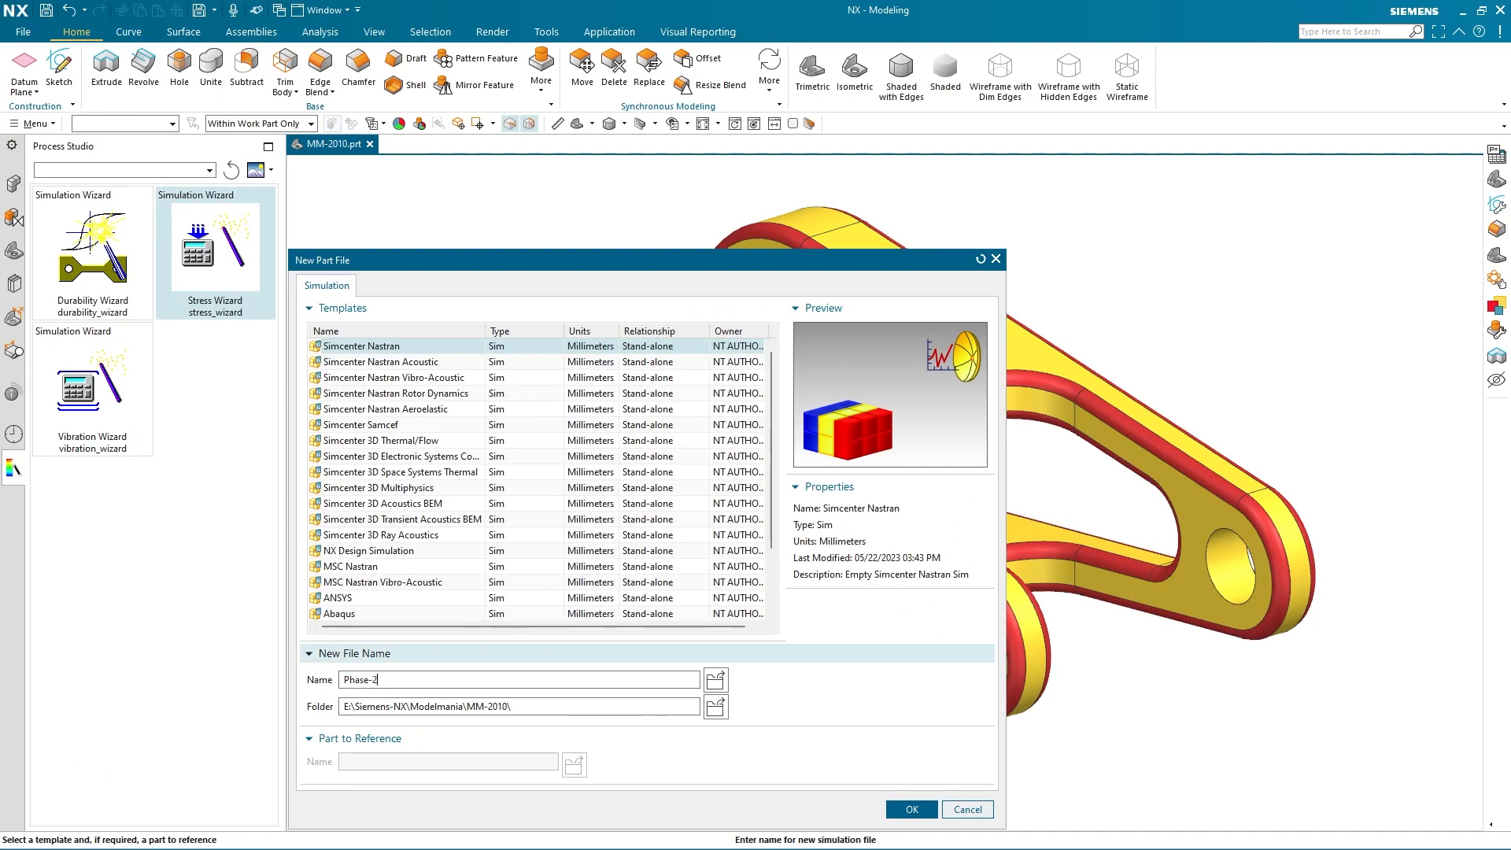
pyautogui.click(715, 706)
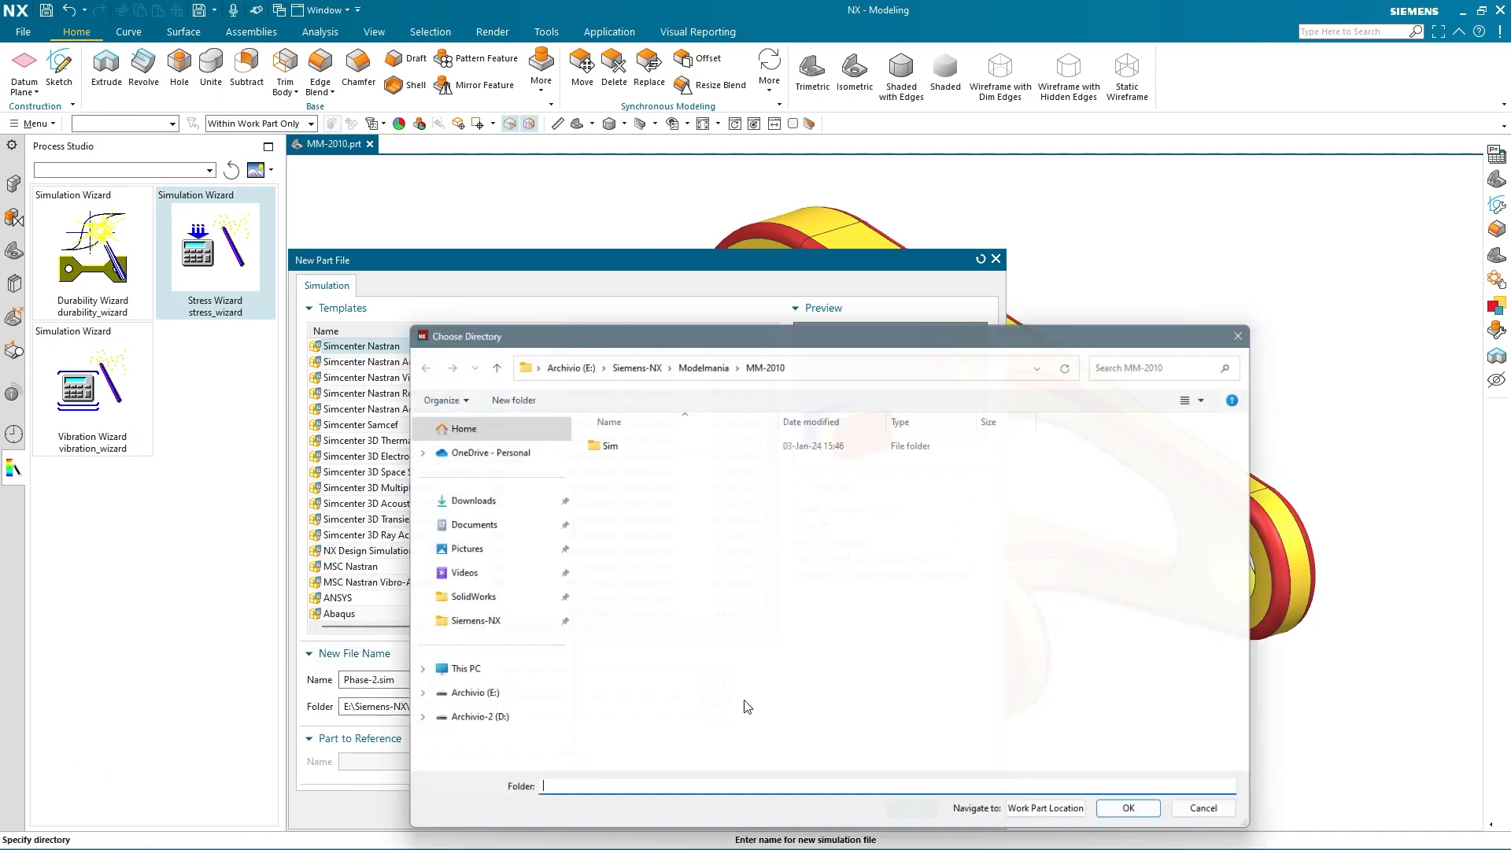
pyautogui.doubleClick(600, 441)
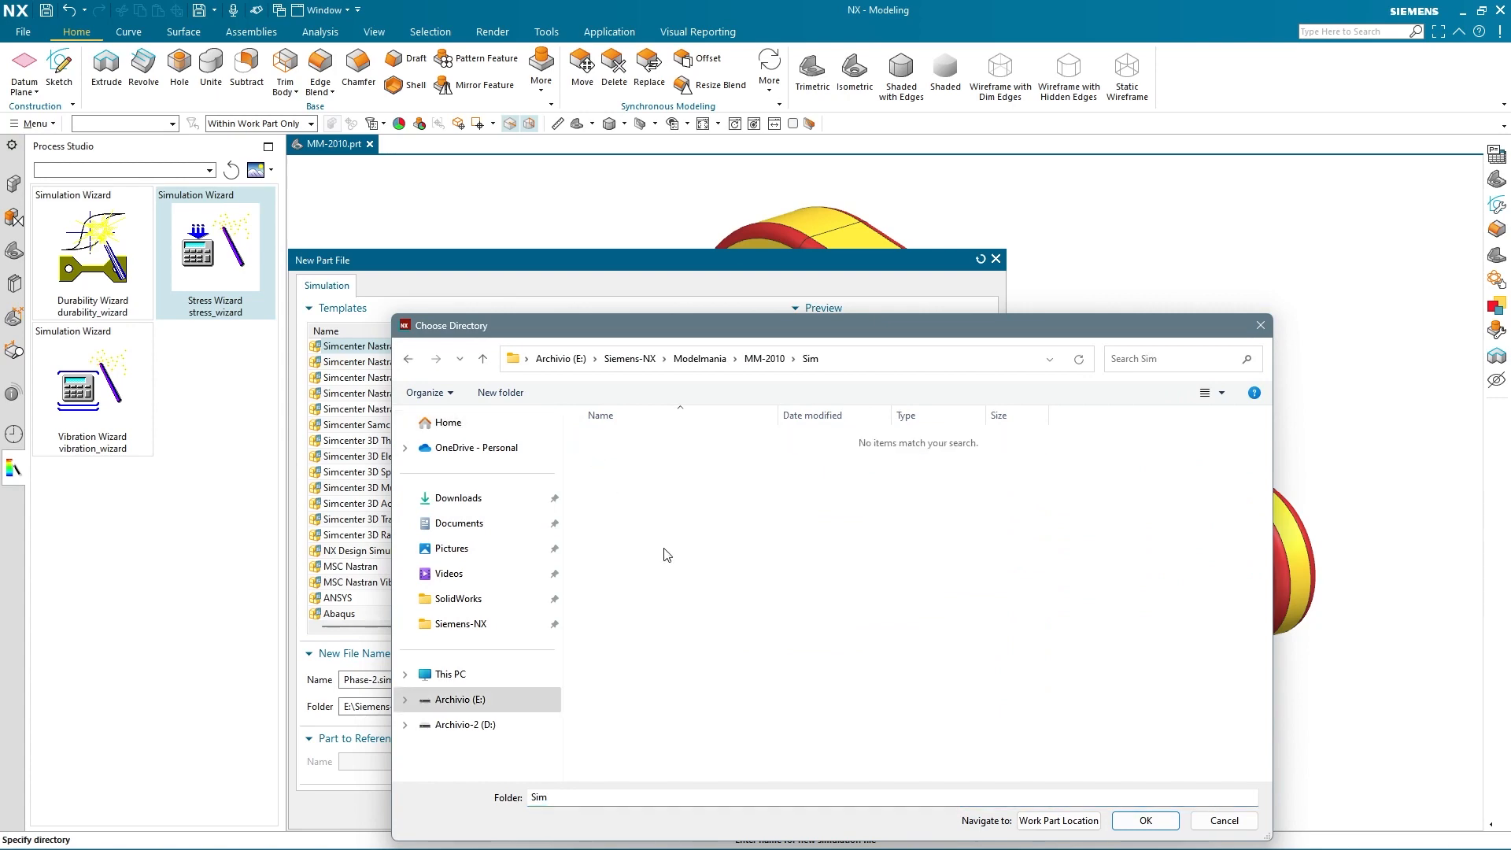
pyautogui.click(1146, 823)
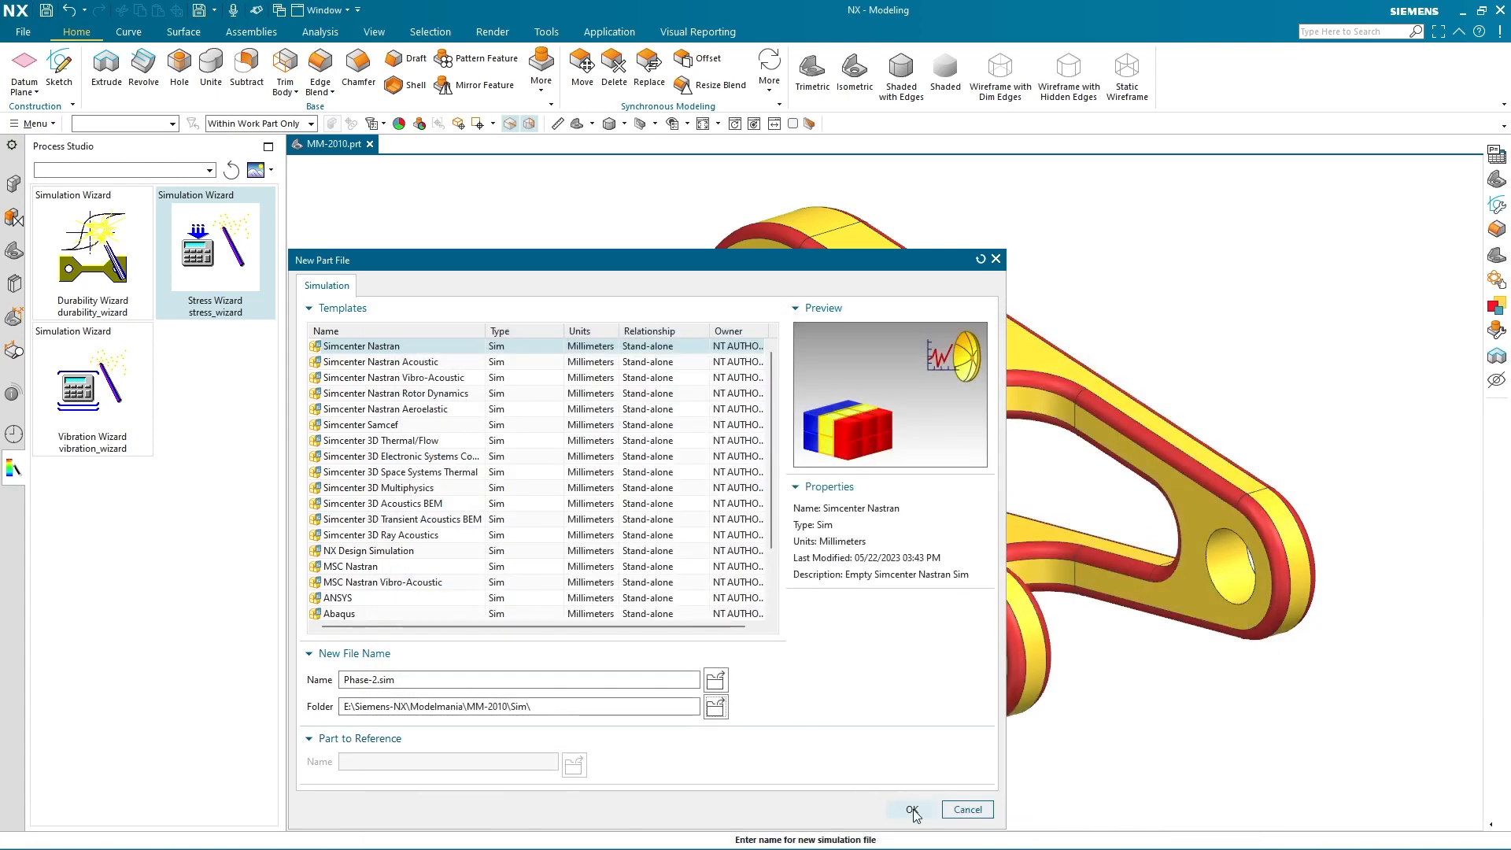
pyautogui.click(912, 811)
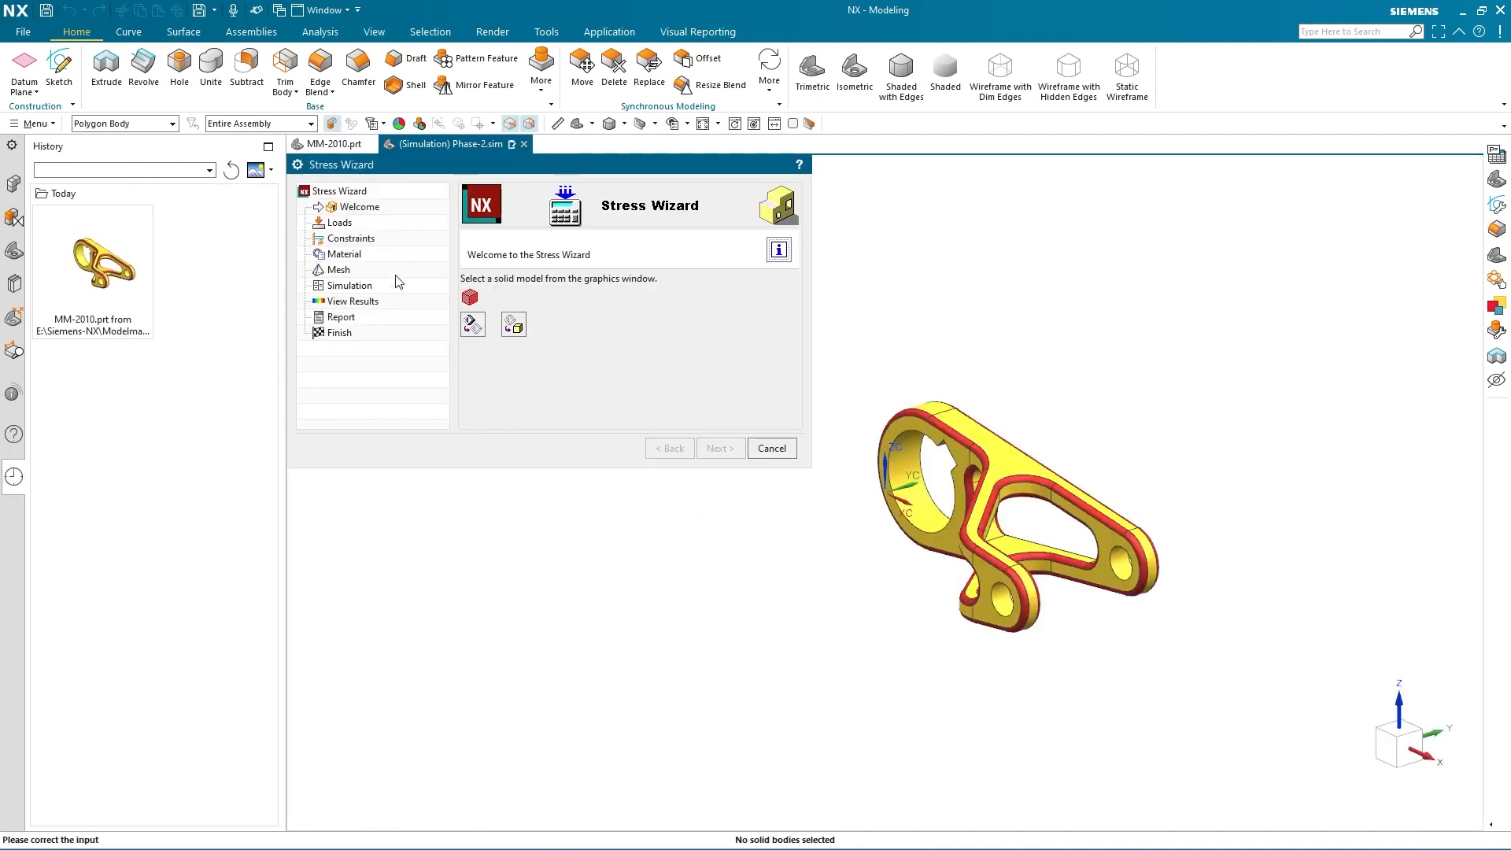
# Step: Choose the lever body for the analysis and apply a 500 N force along negative ZC to the near fork leg's hole face
pyautogui.click(935, 425)
pyautogui.click(730, 445)
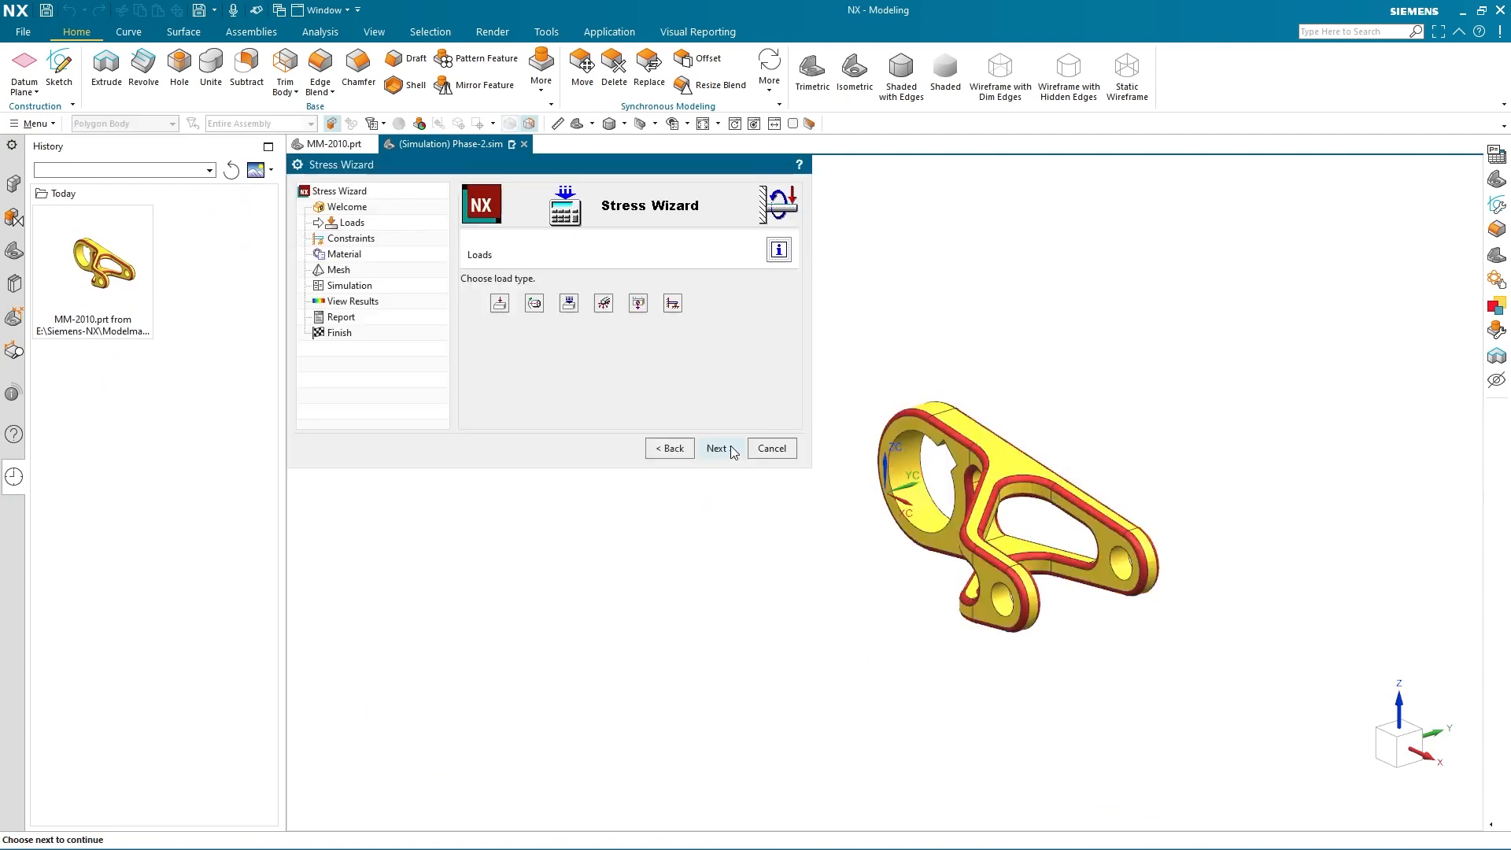
pyautogui.click(499, 303)
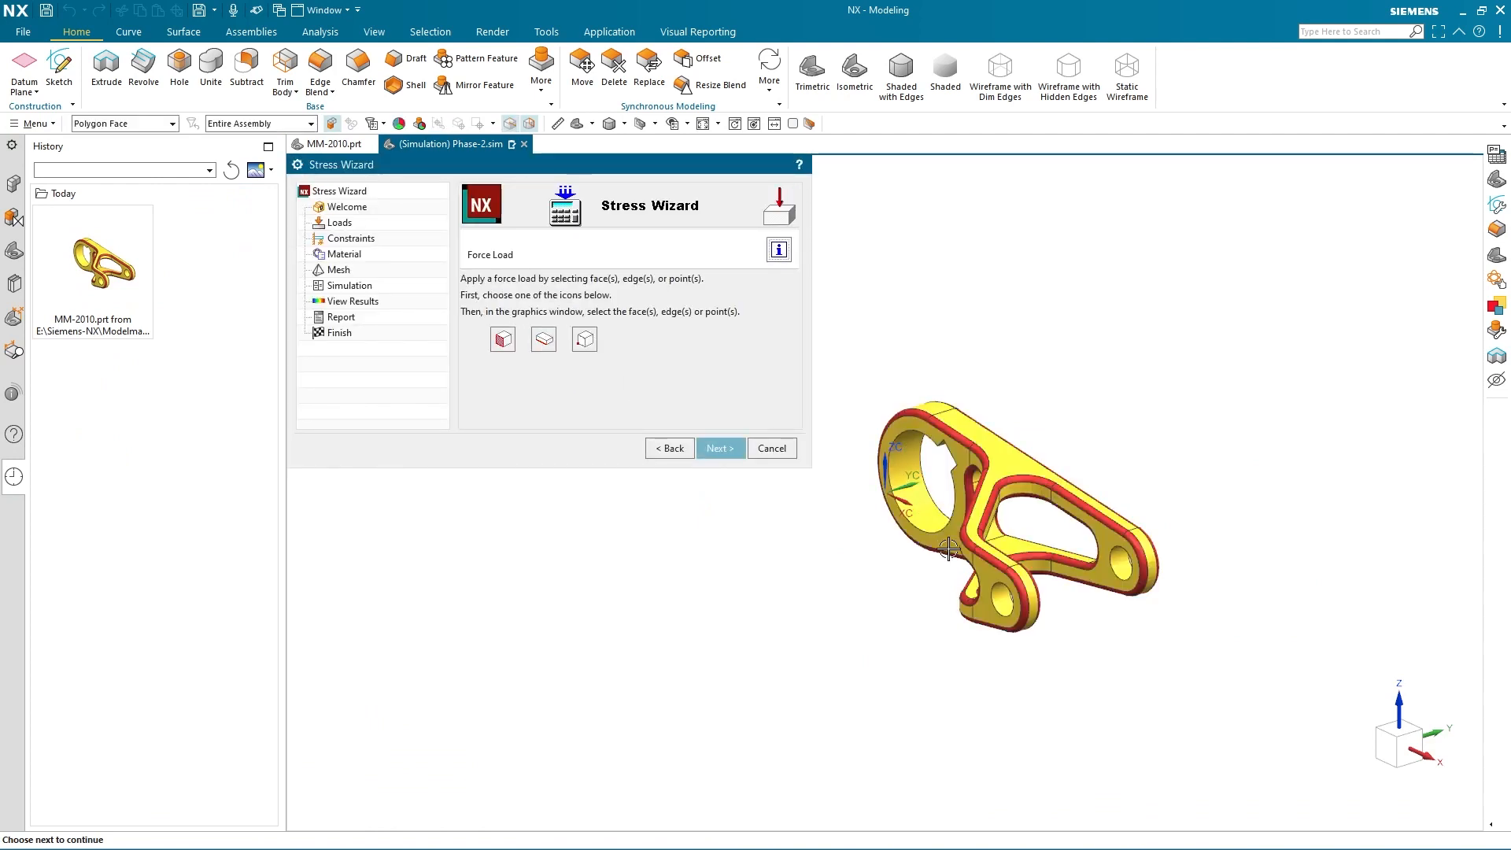
pyautogui.scroll(4, 949, 549)
pyautogui.click(1030, 612)
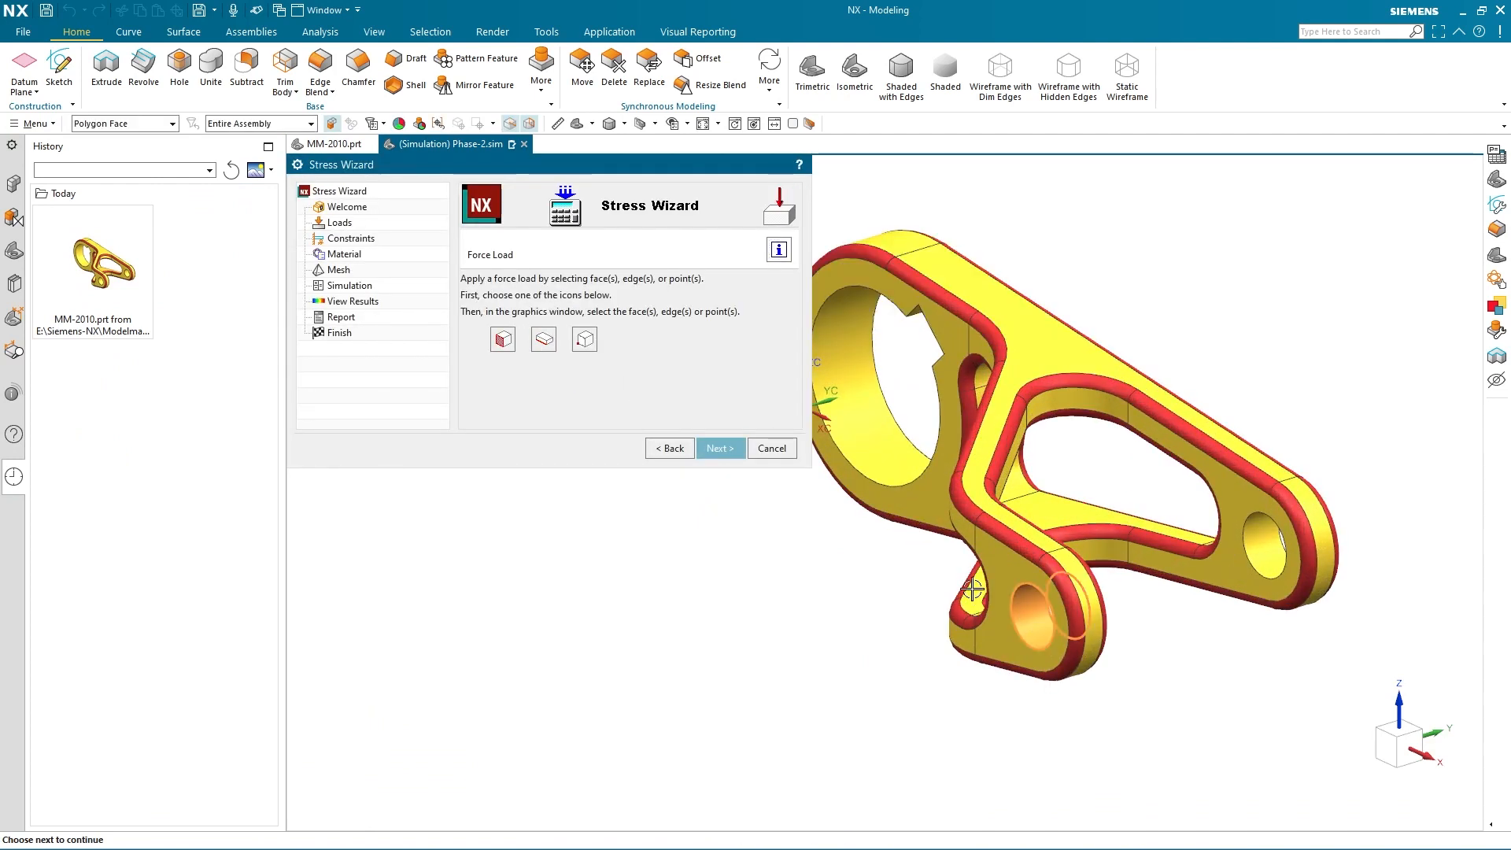
pyautogui.click(720, 448)
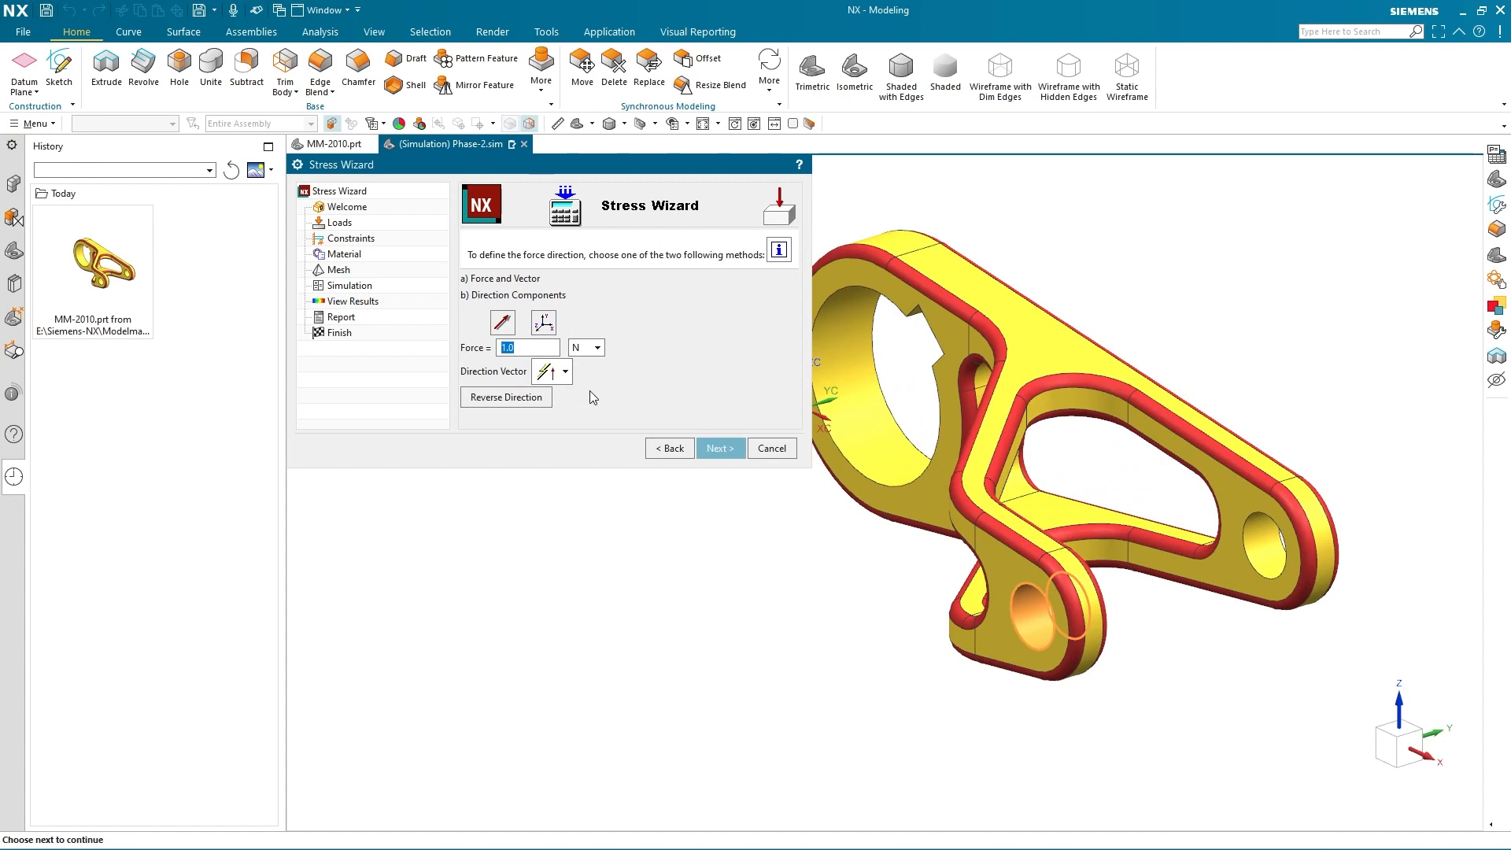
pyautogui.click(564, 372)
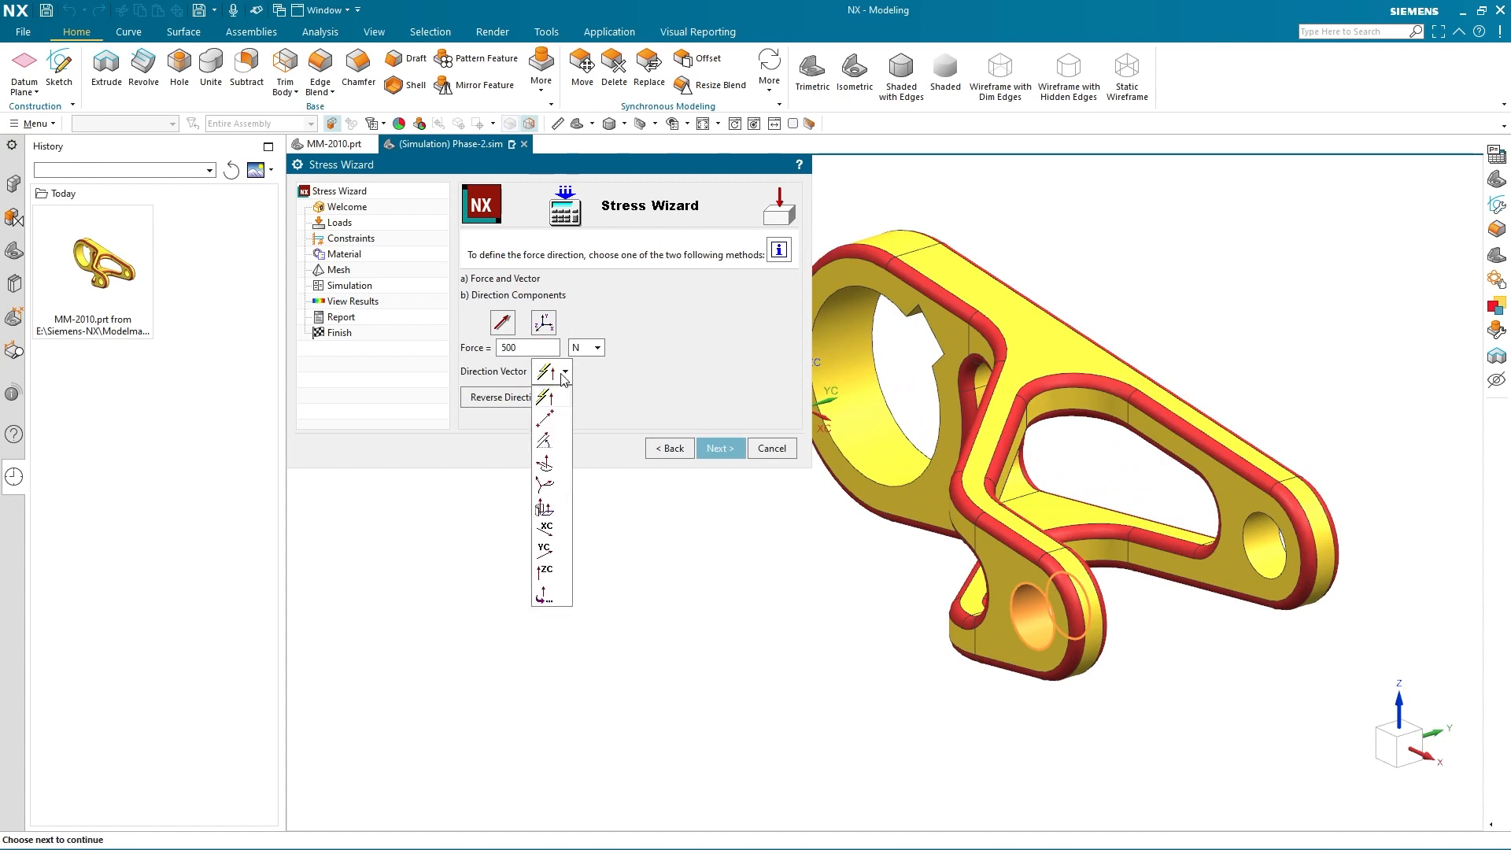
pyautogui.click(549, 569)
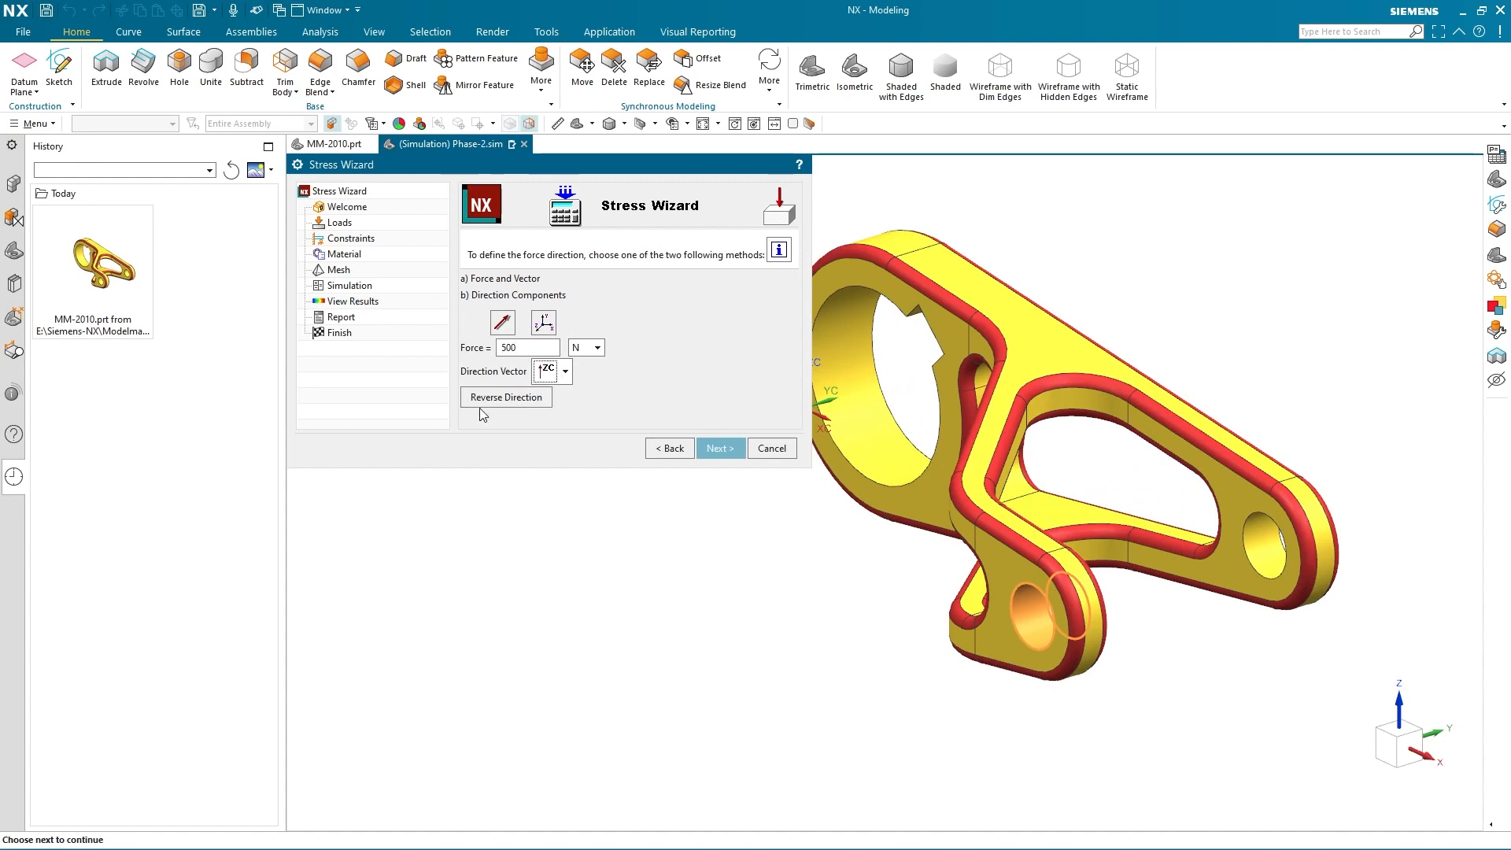
pyautogui.click(516, 397)
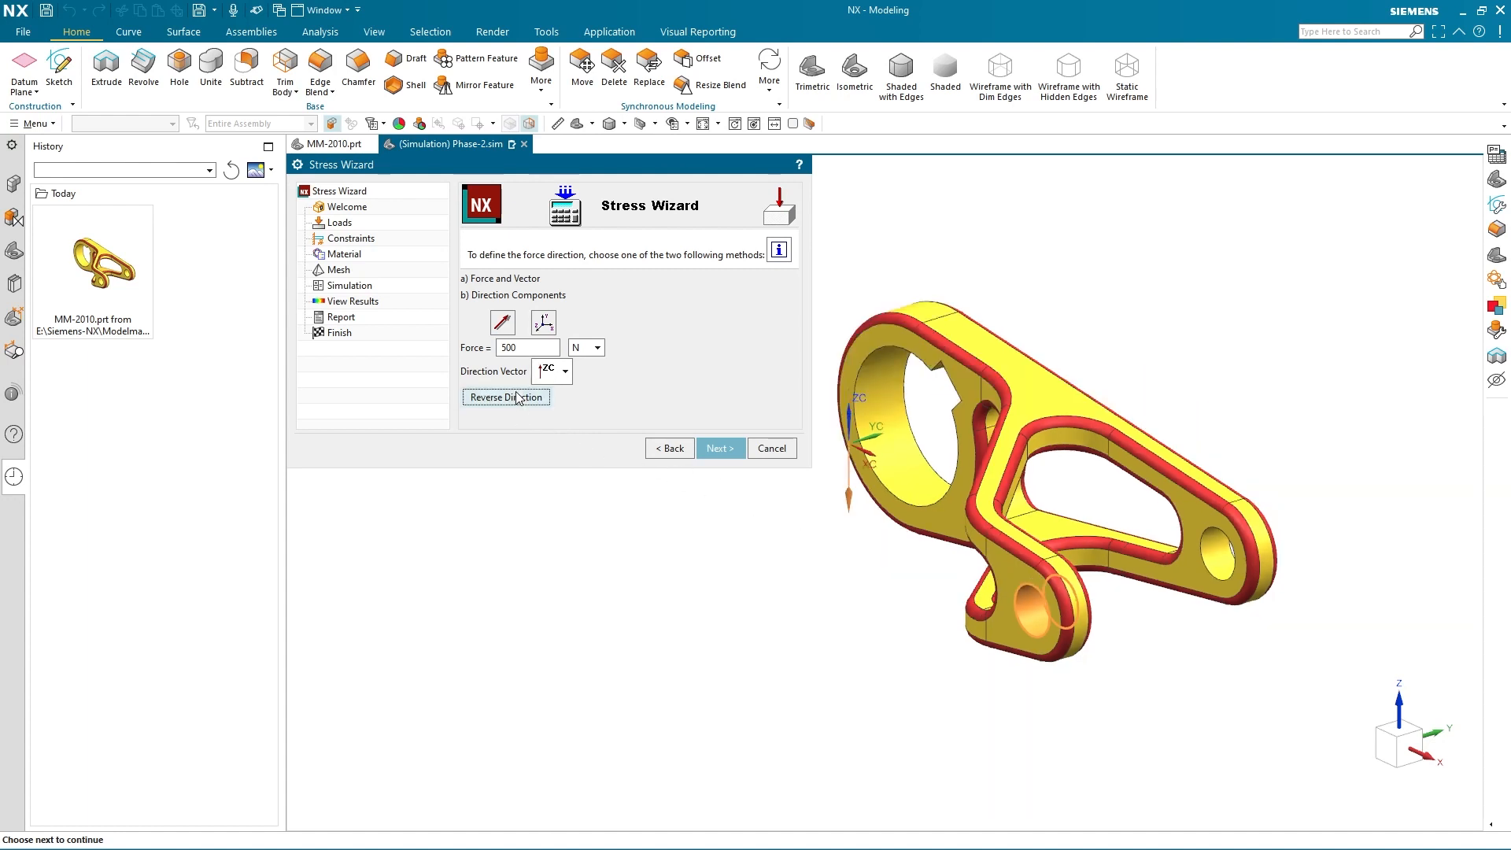
pyautogui.click(716, 449)
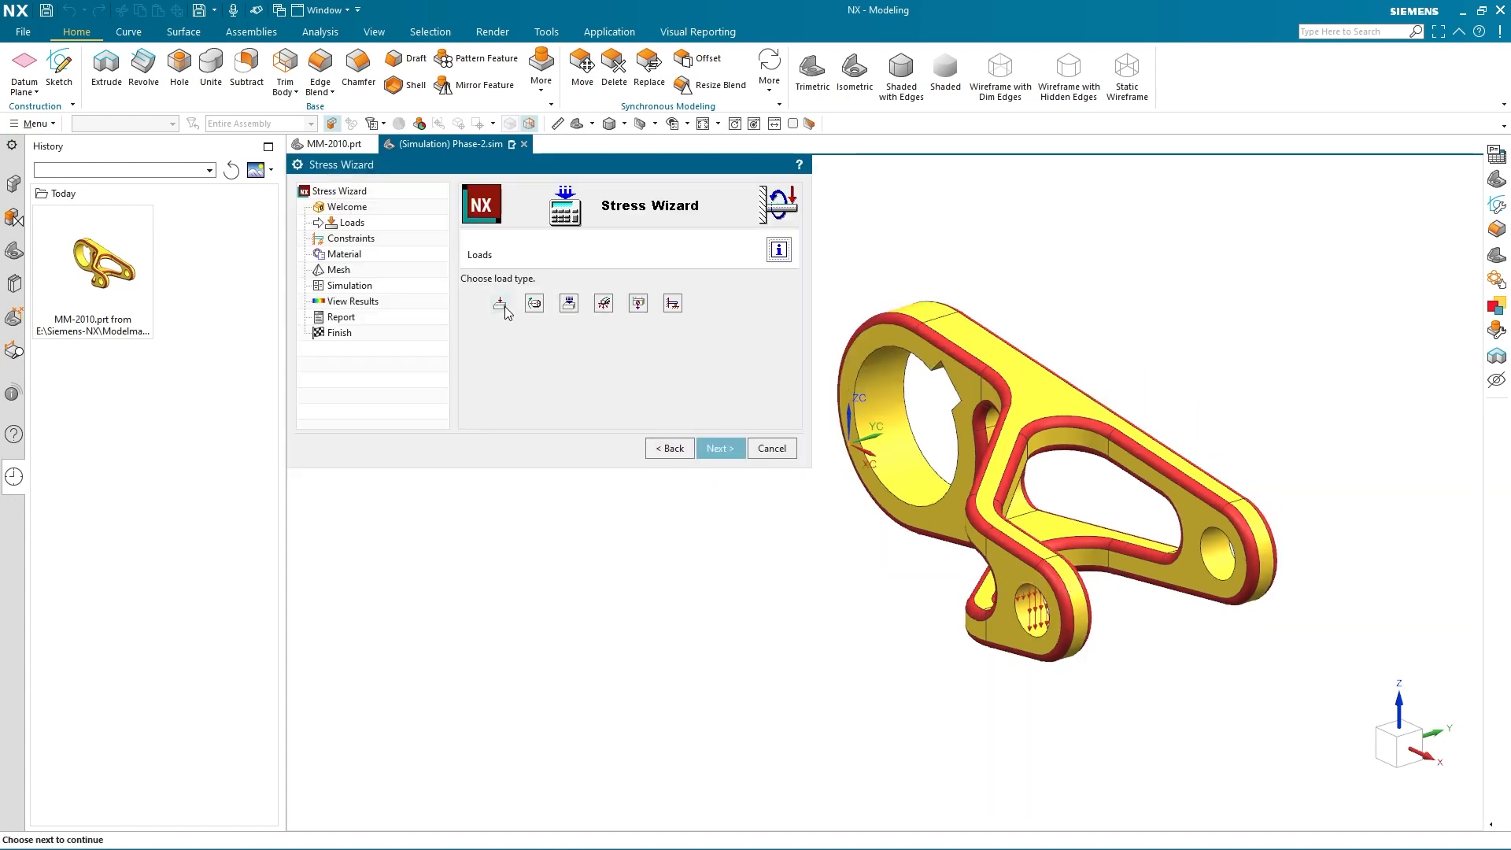
# Step: Apply a second 500 N force along negative ZC to the far fork leg's hole face
pyautogui.click(500, 305)
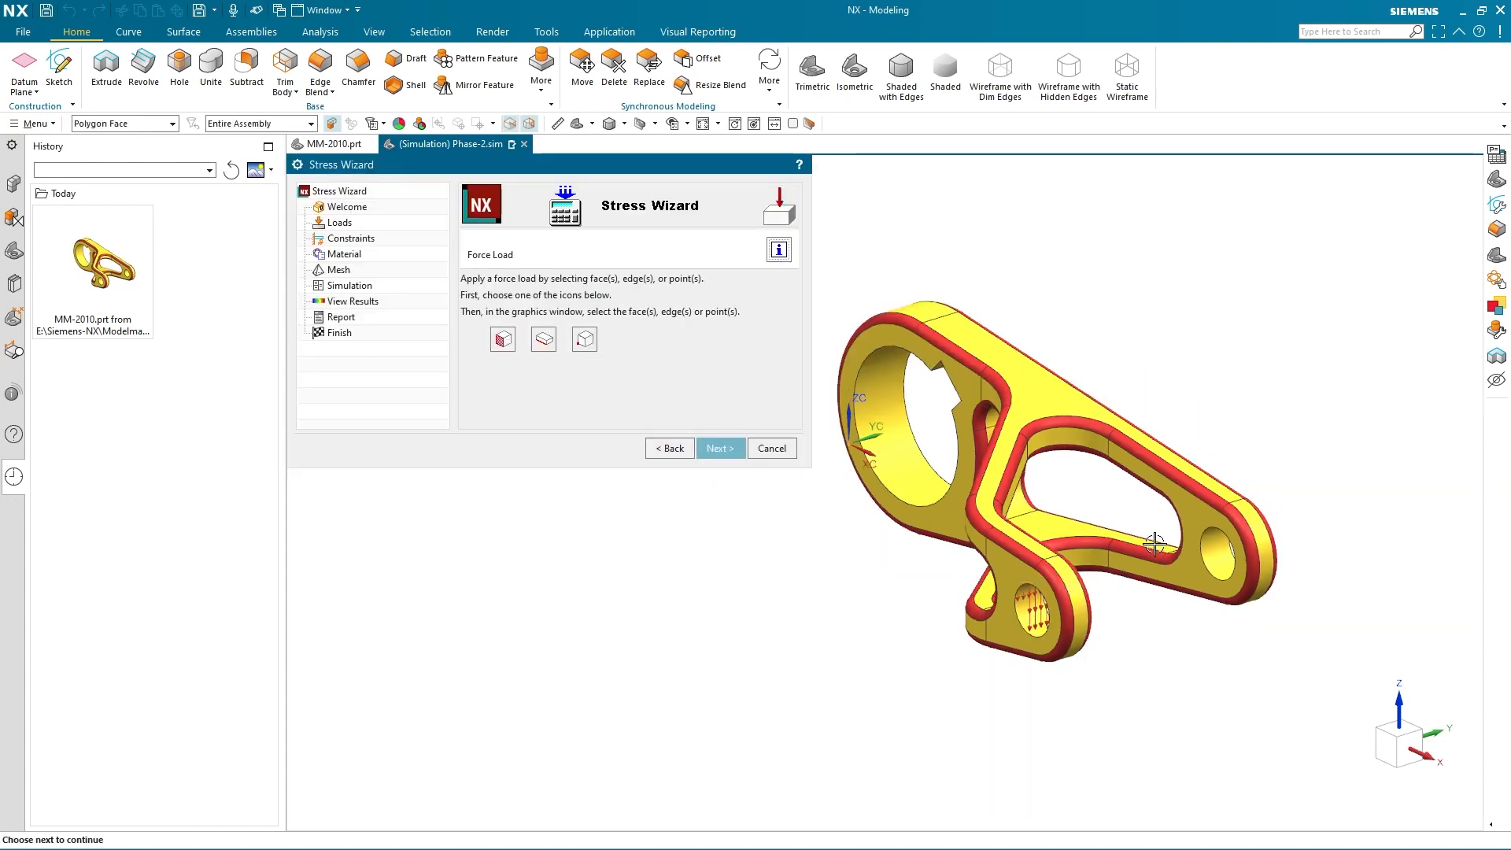
pyautogui.click(1221, 551)
pyautogui.click(718, 449)
pyautogui.click(565, 372)
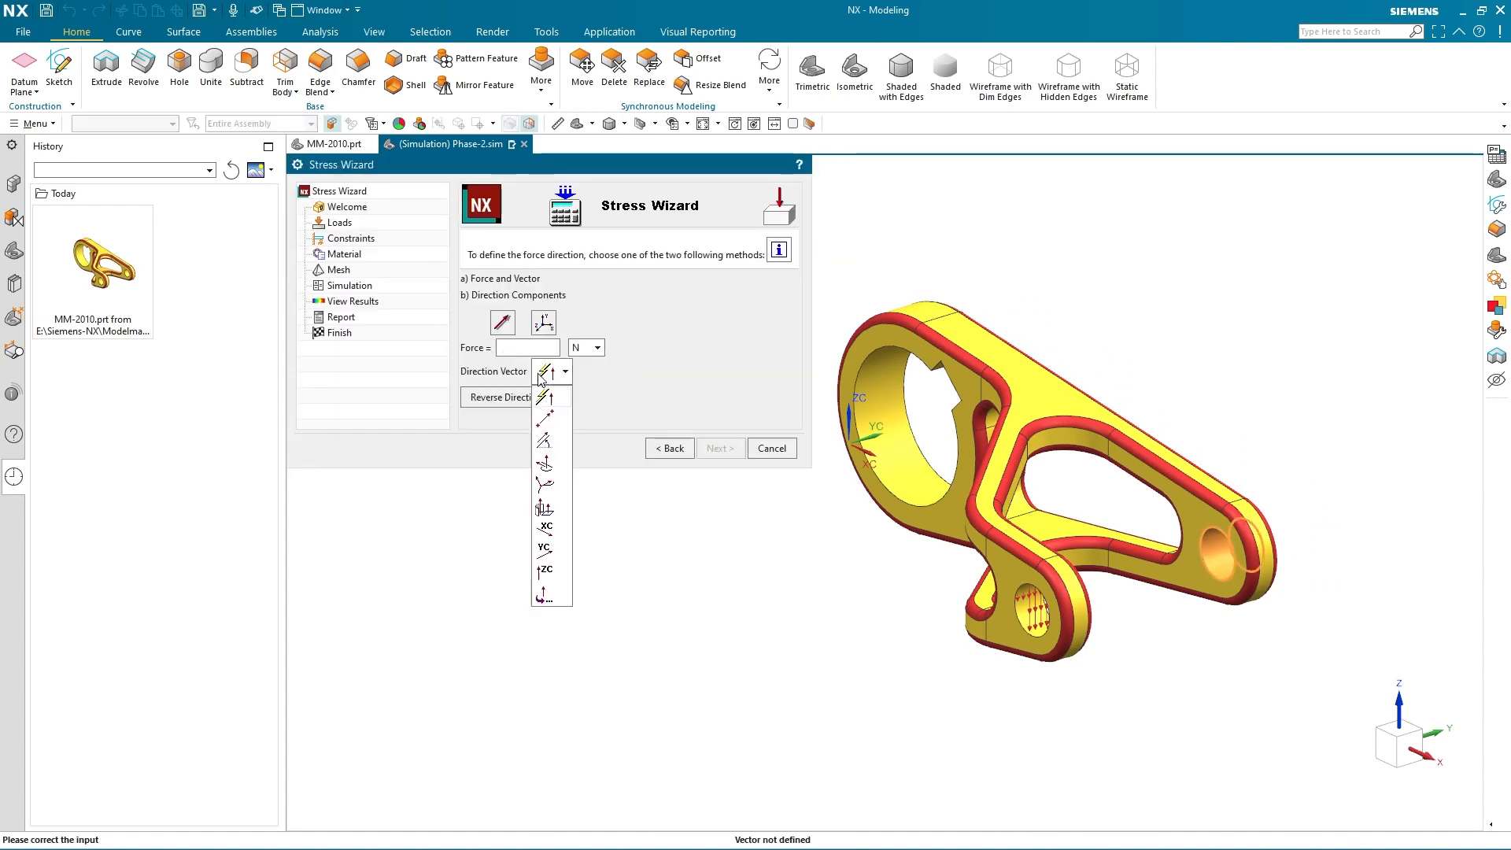
pyautogui.click(544, 563)
pyautogui.click(506, 397)
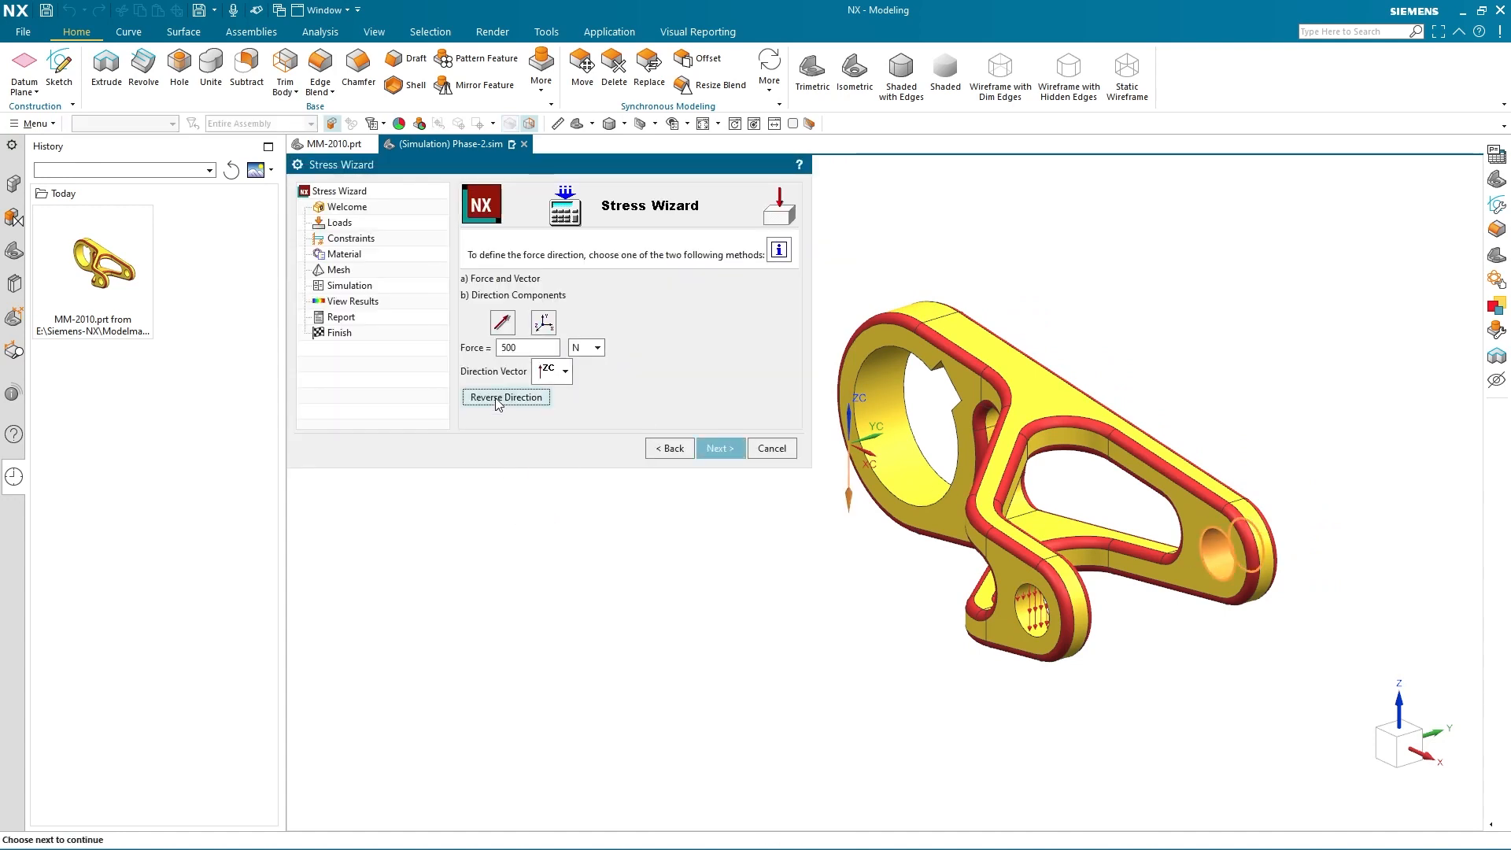
pyautogui.click(718, 449)
# Step: Apply a fixed constraint to the cylindrical face of the lever's large bore
pyautogui.click(711, 453)
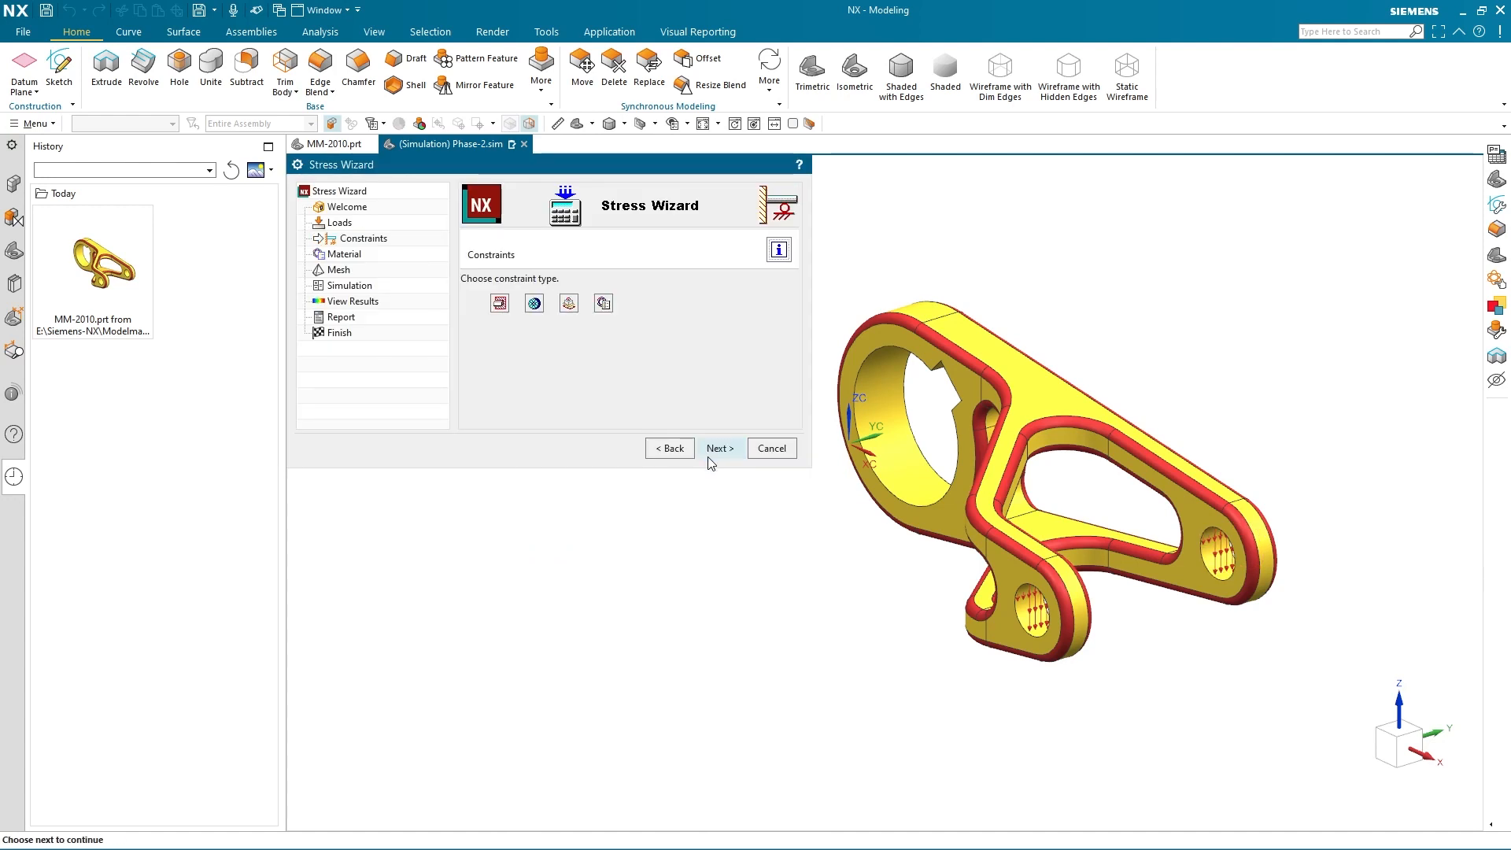
pyautogui.click(501, 304)
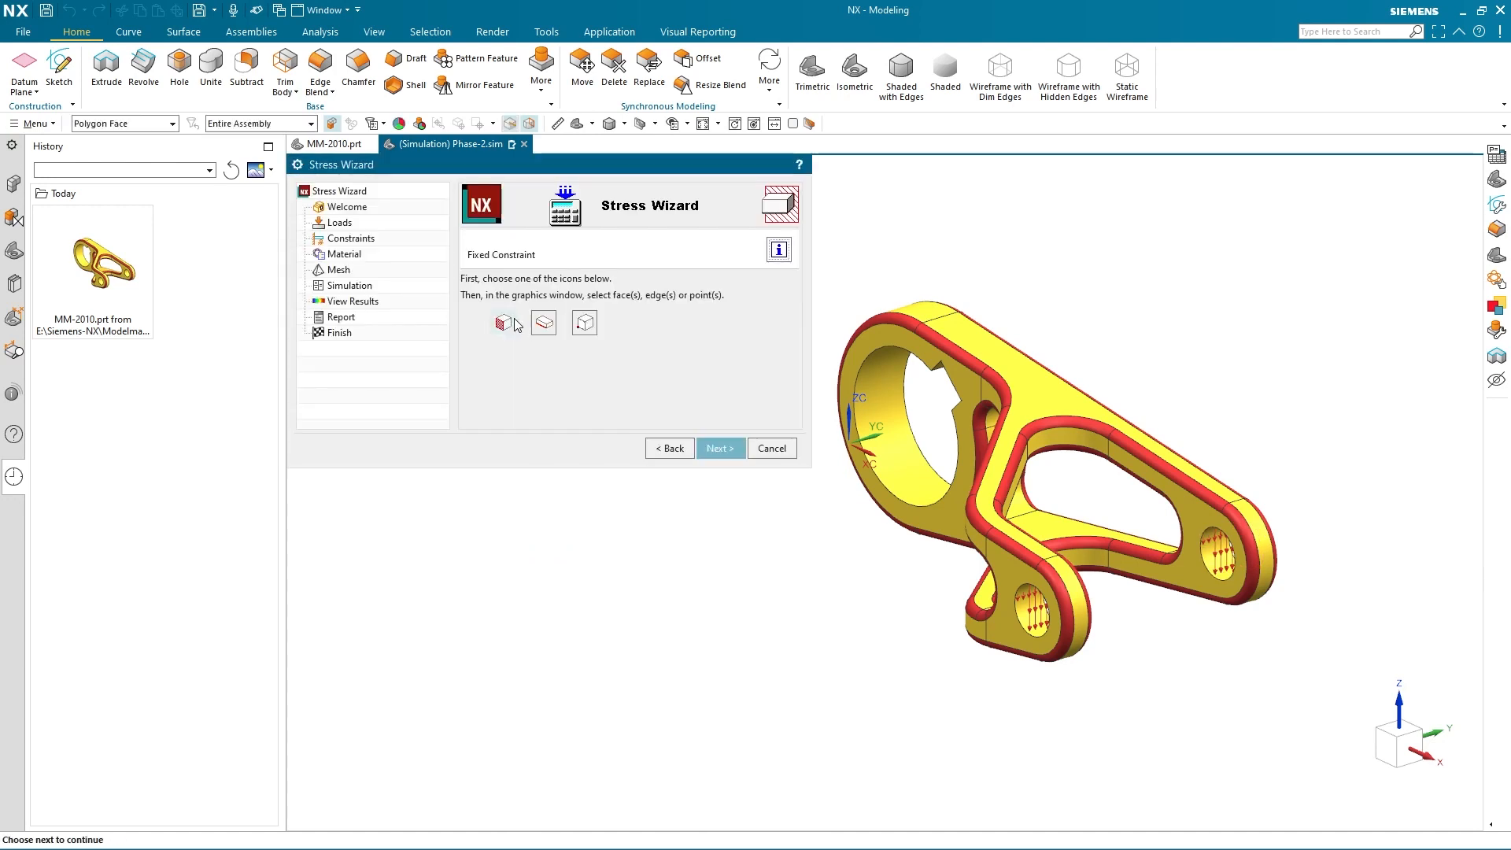
pyautogui.click(919, 499)
pyautogui.click(718, 450)
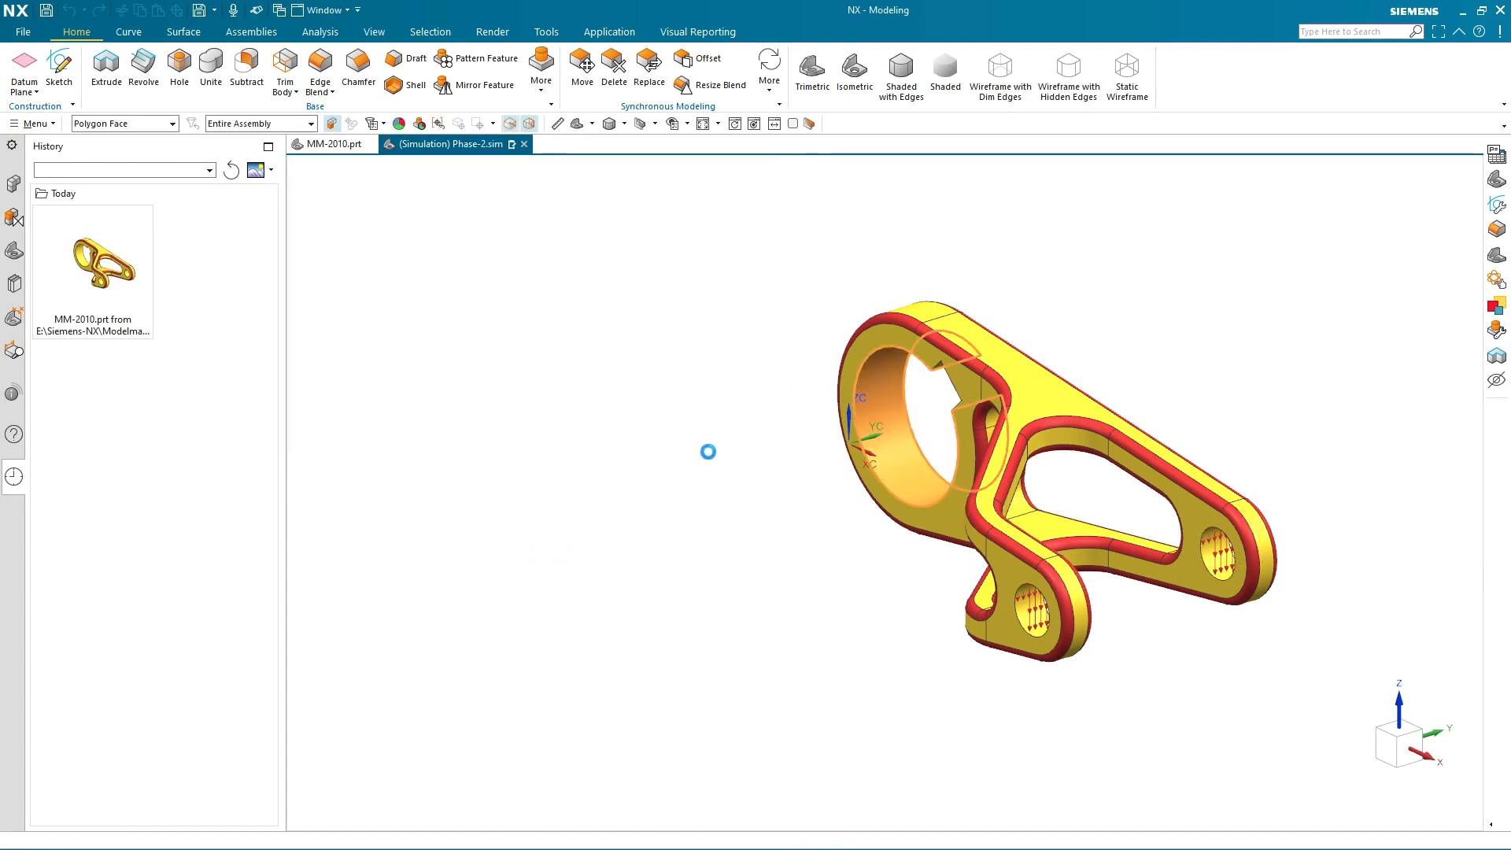
# Step: Assign the material 1020 AISI - STEEL and create the solid mesh with an element size of 3.5
pyautogui.click(715, 449)
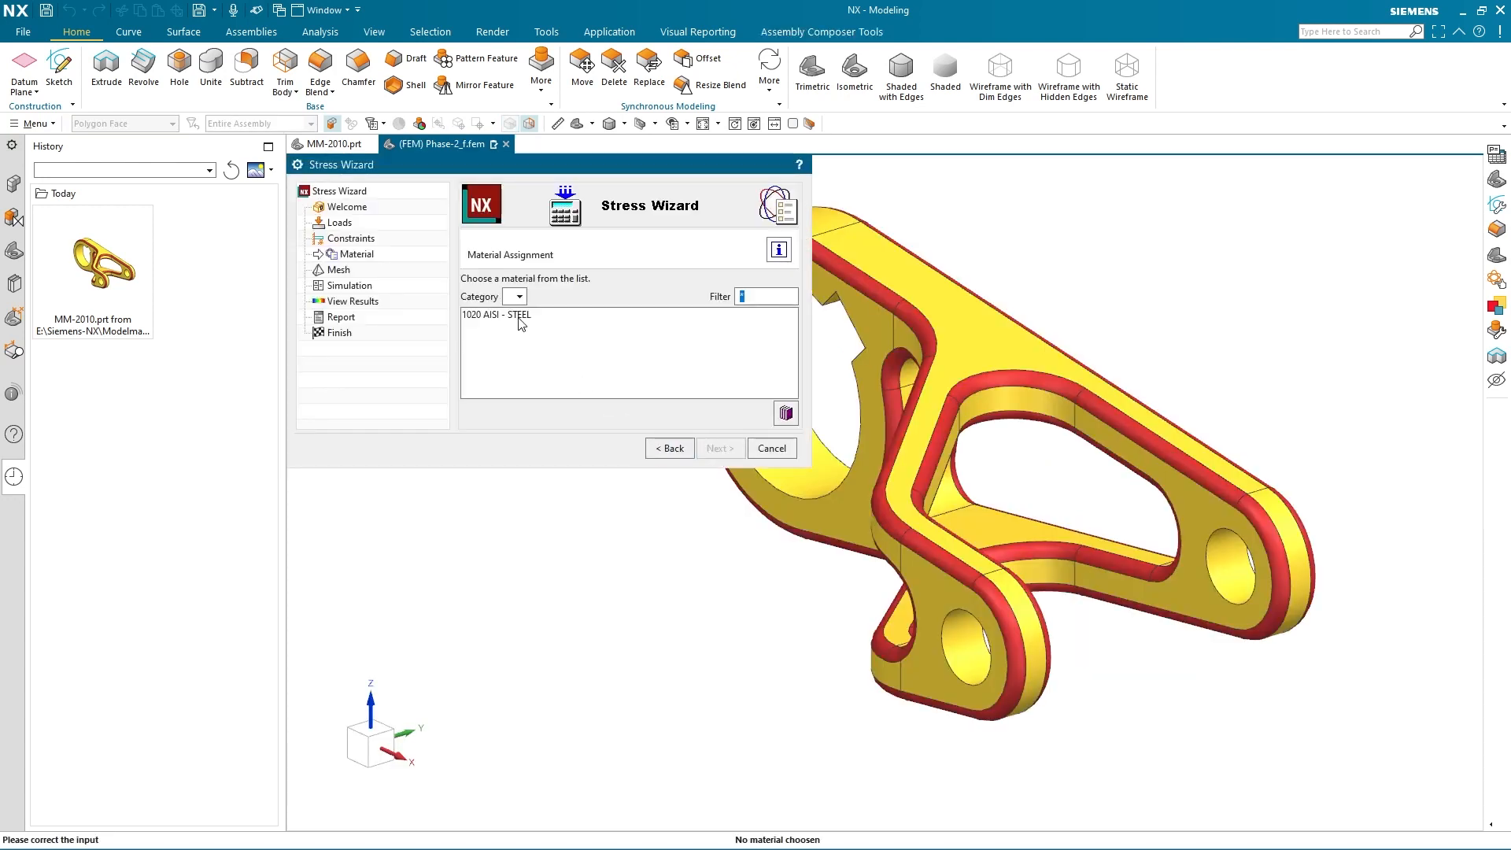
pyautogui.click(519, 318)
pyautogui.click(718, 448)
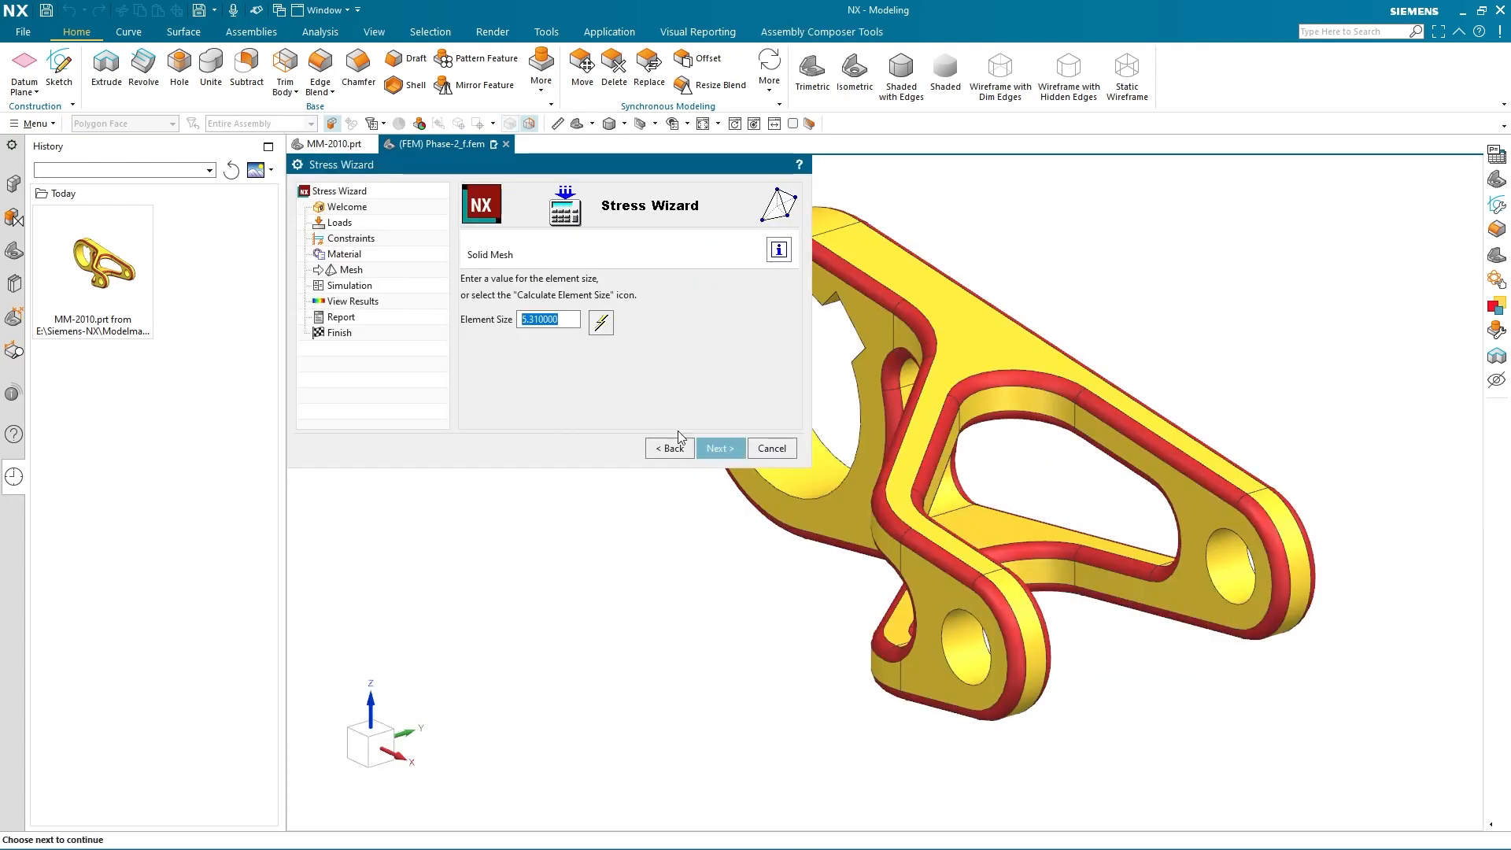
pyautogui.write('3.5')
pyautogui.click(719, 449)
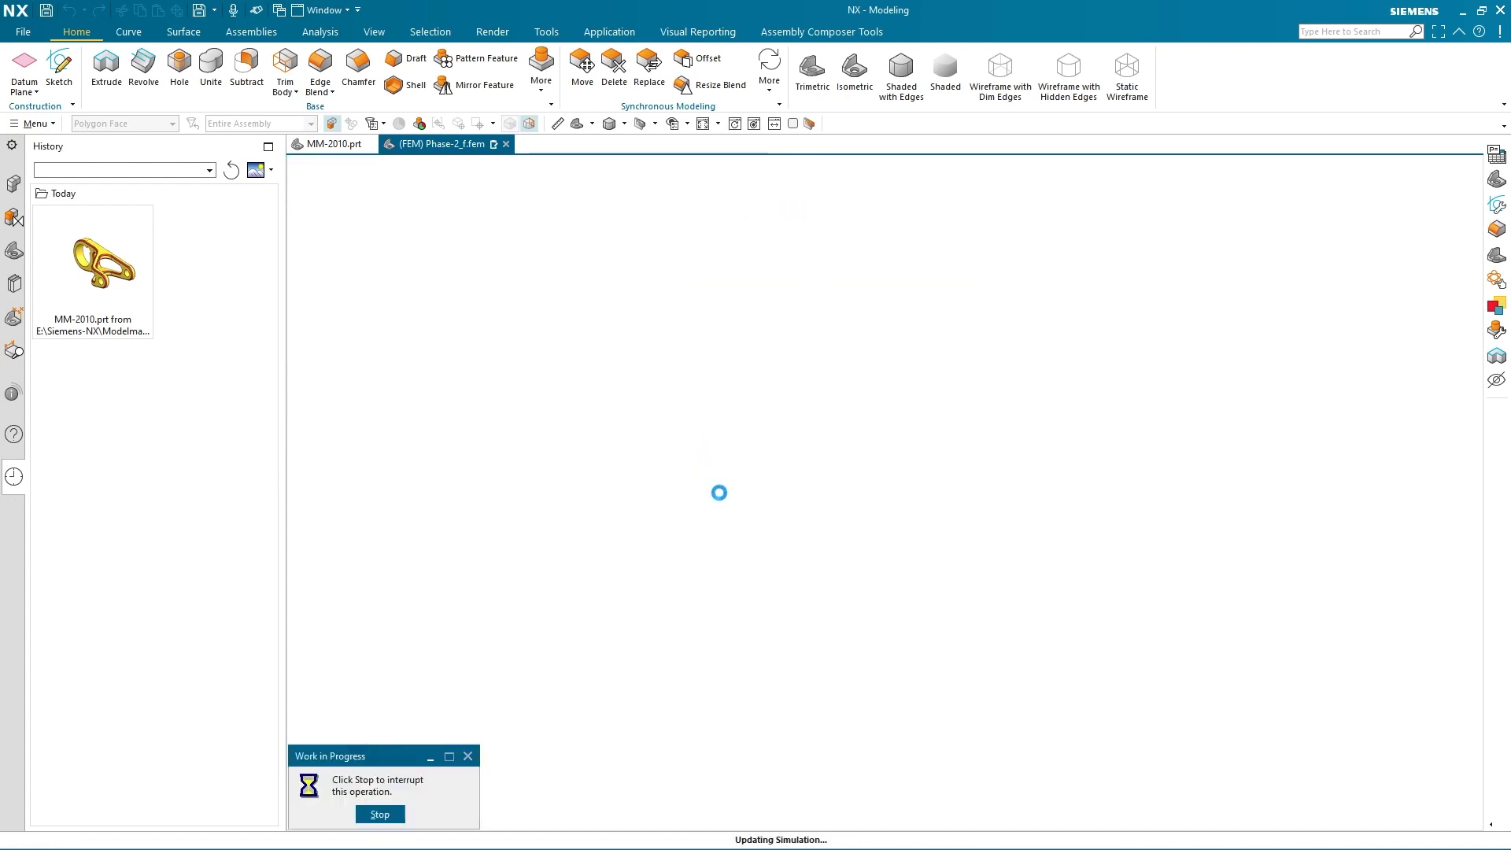
# Step: Solve the structural analysis, skip reviewing the solver messages, and display the Safety Factor result
pyautogui.click(495, 329)
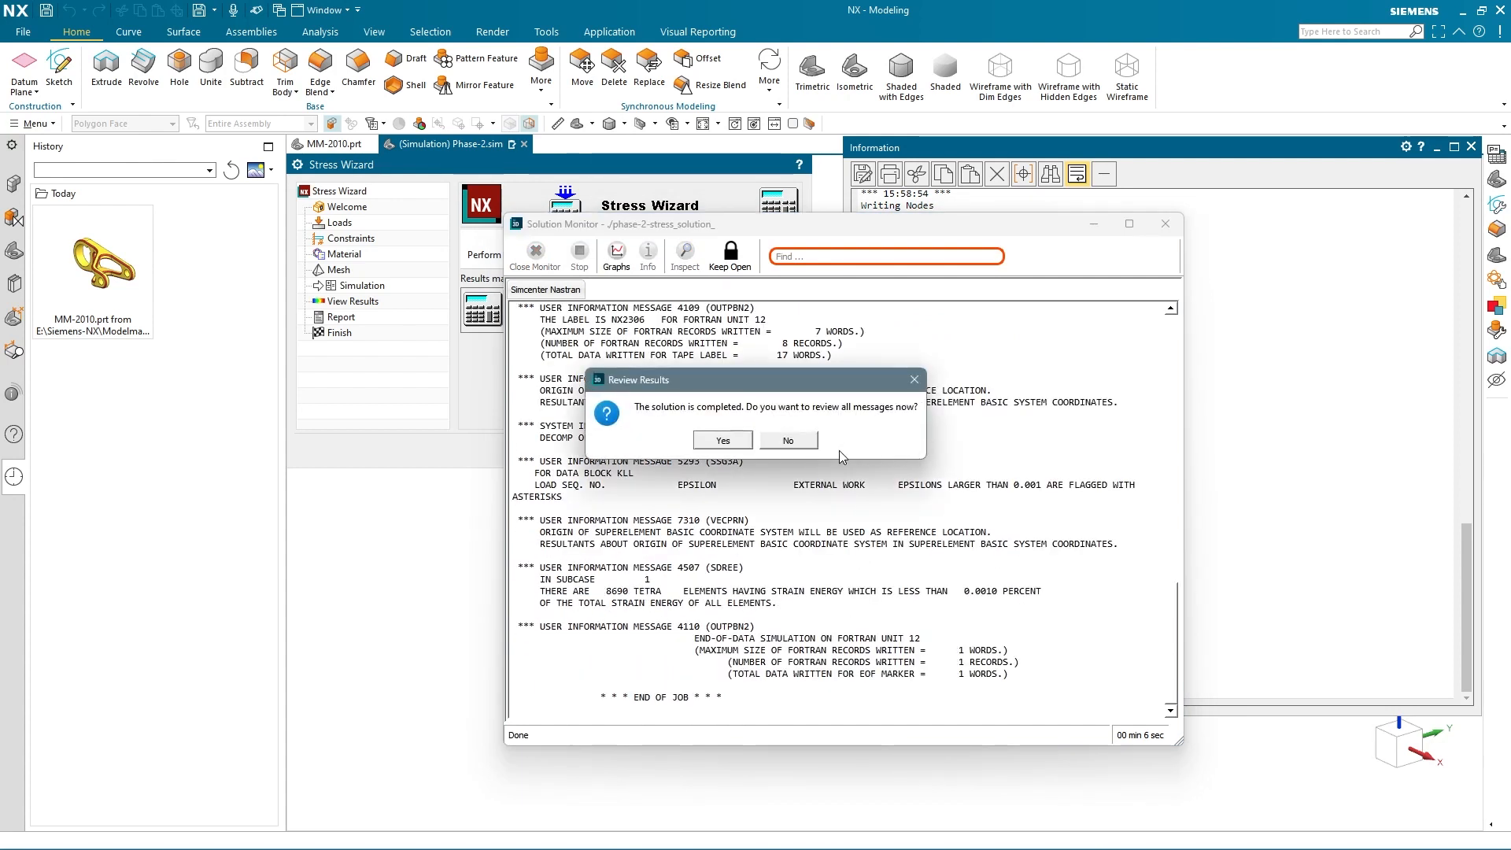
pyautogui.click(794, 445)
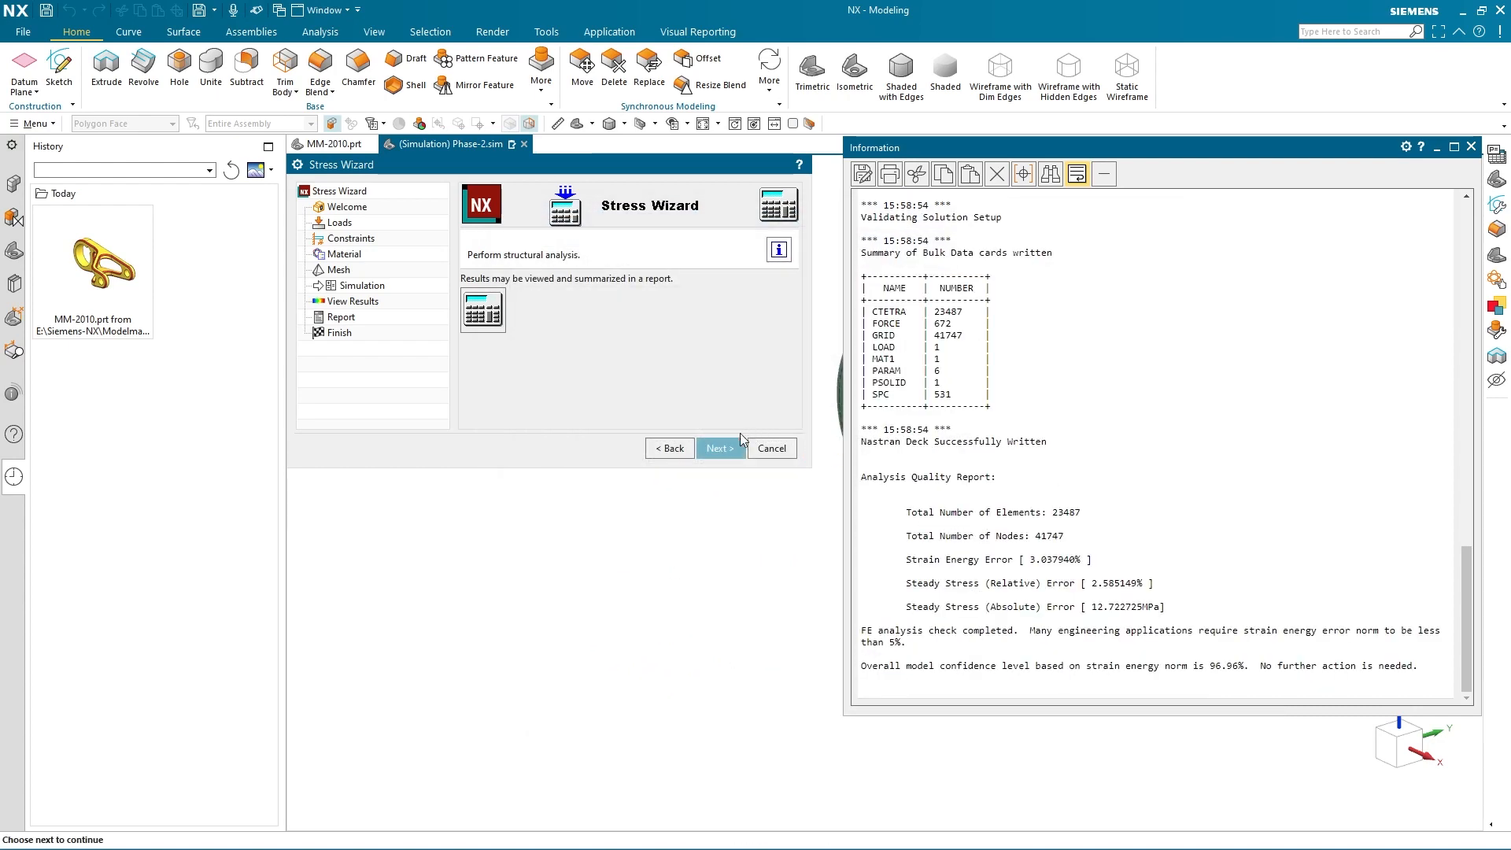
pyautogui.click(719, 448)
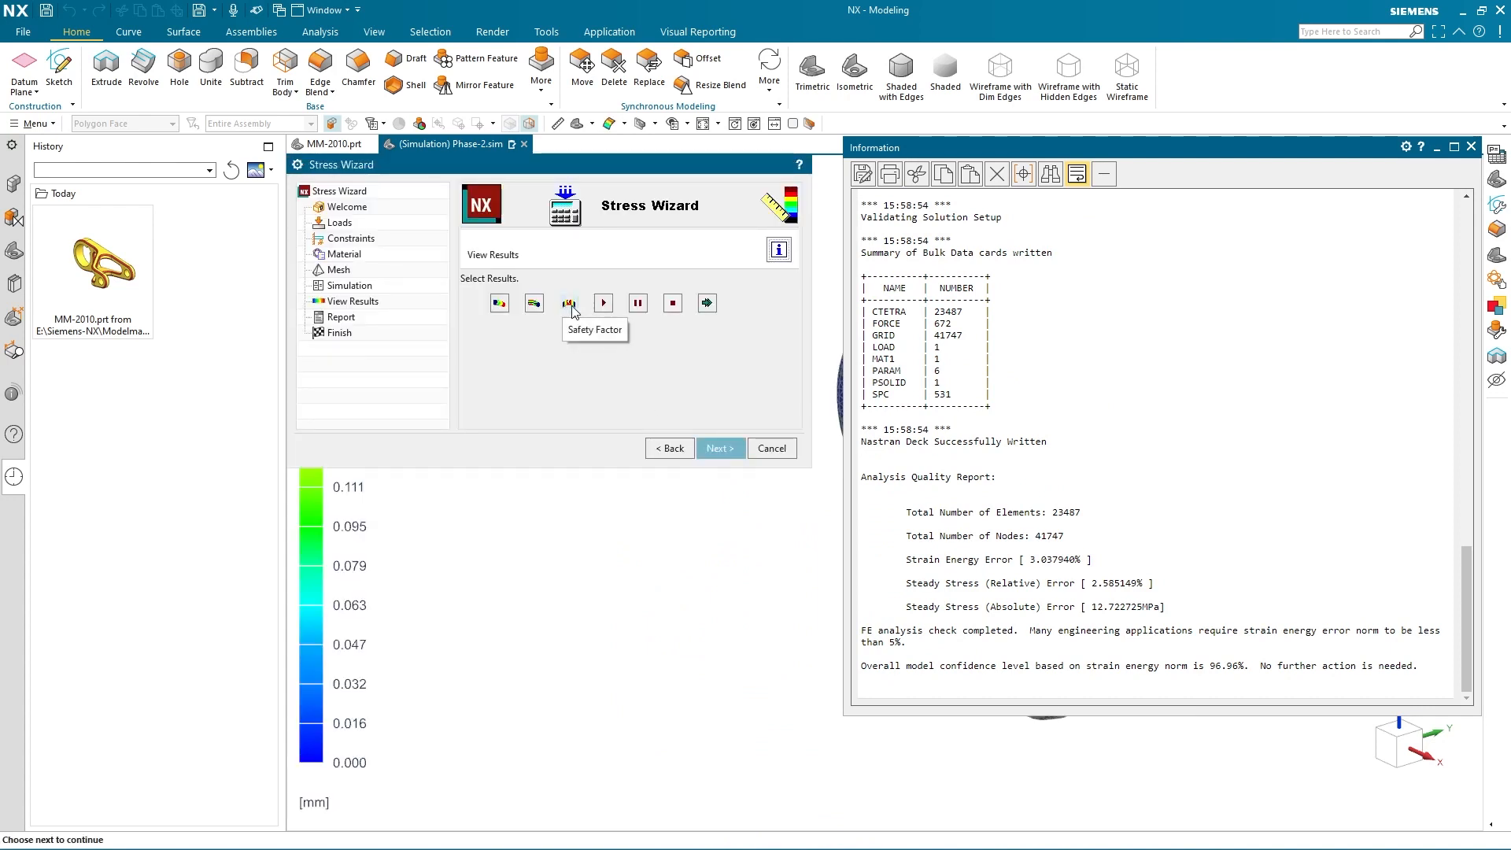
pyautogui.click(568, 303)
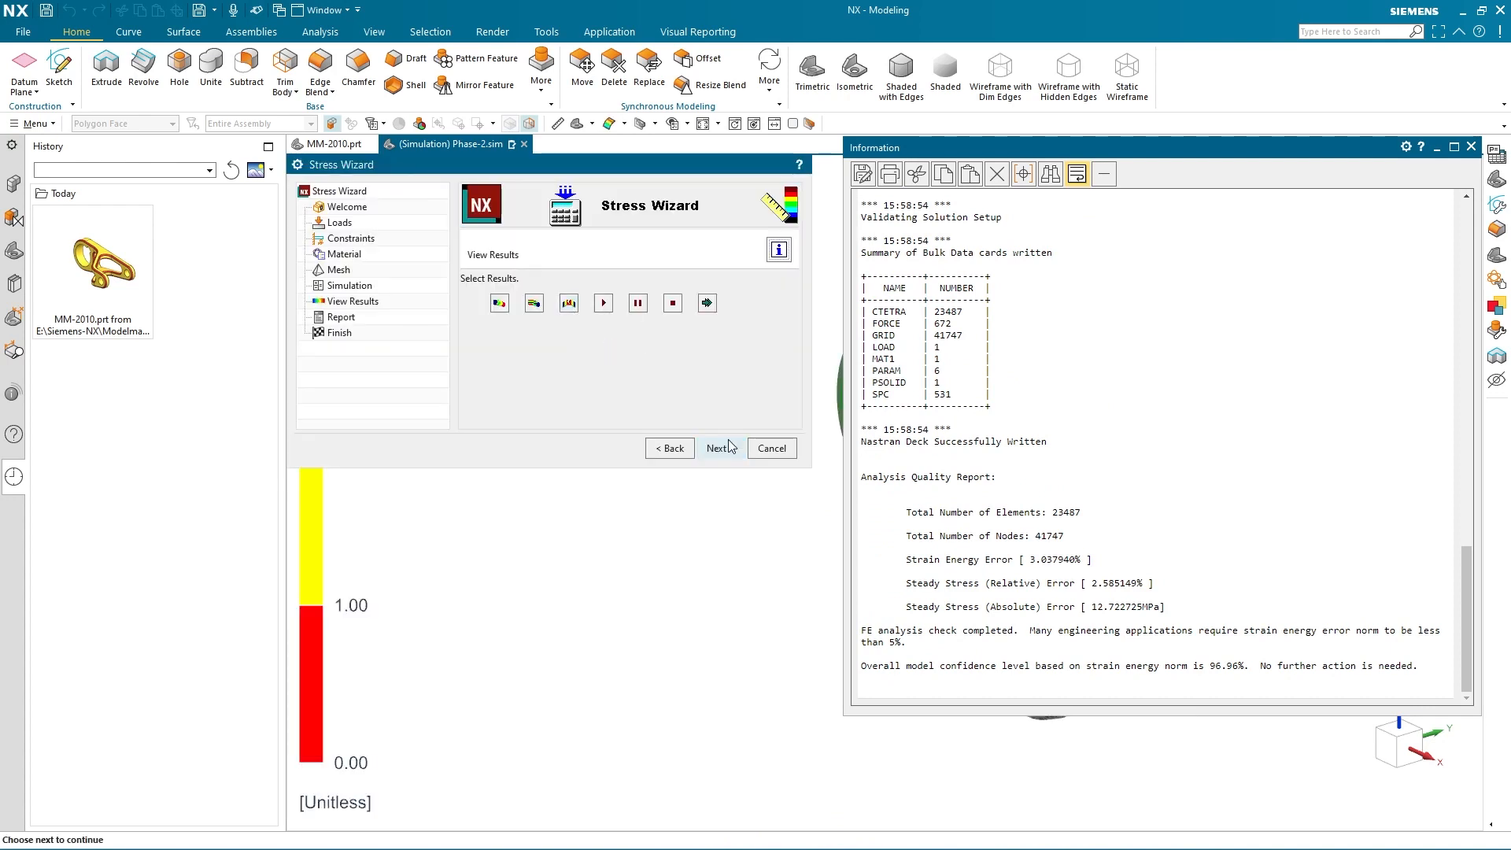
# Step: Create the analysis report, finish the Stress Wizard and close the analysis information window
pyautogui.click(719, 448)
pyautogui.click(499, 319)
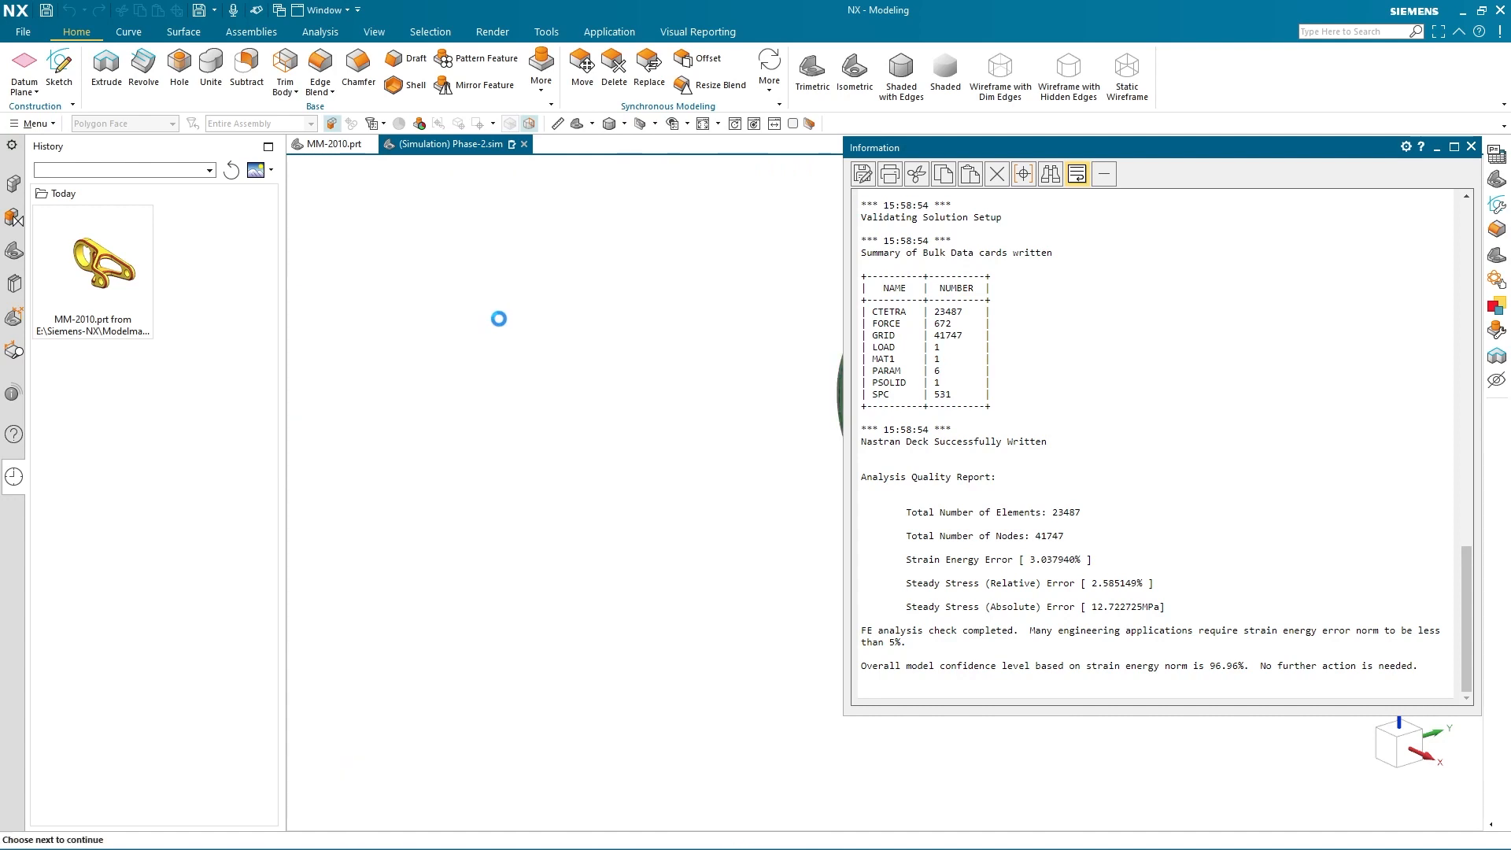
pyautogui.click(717, 453)
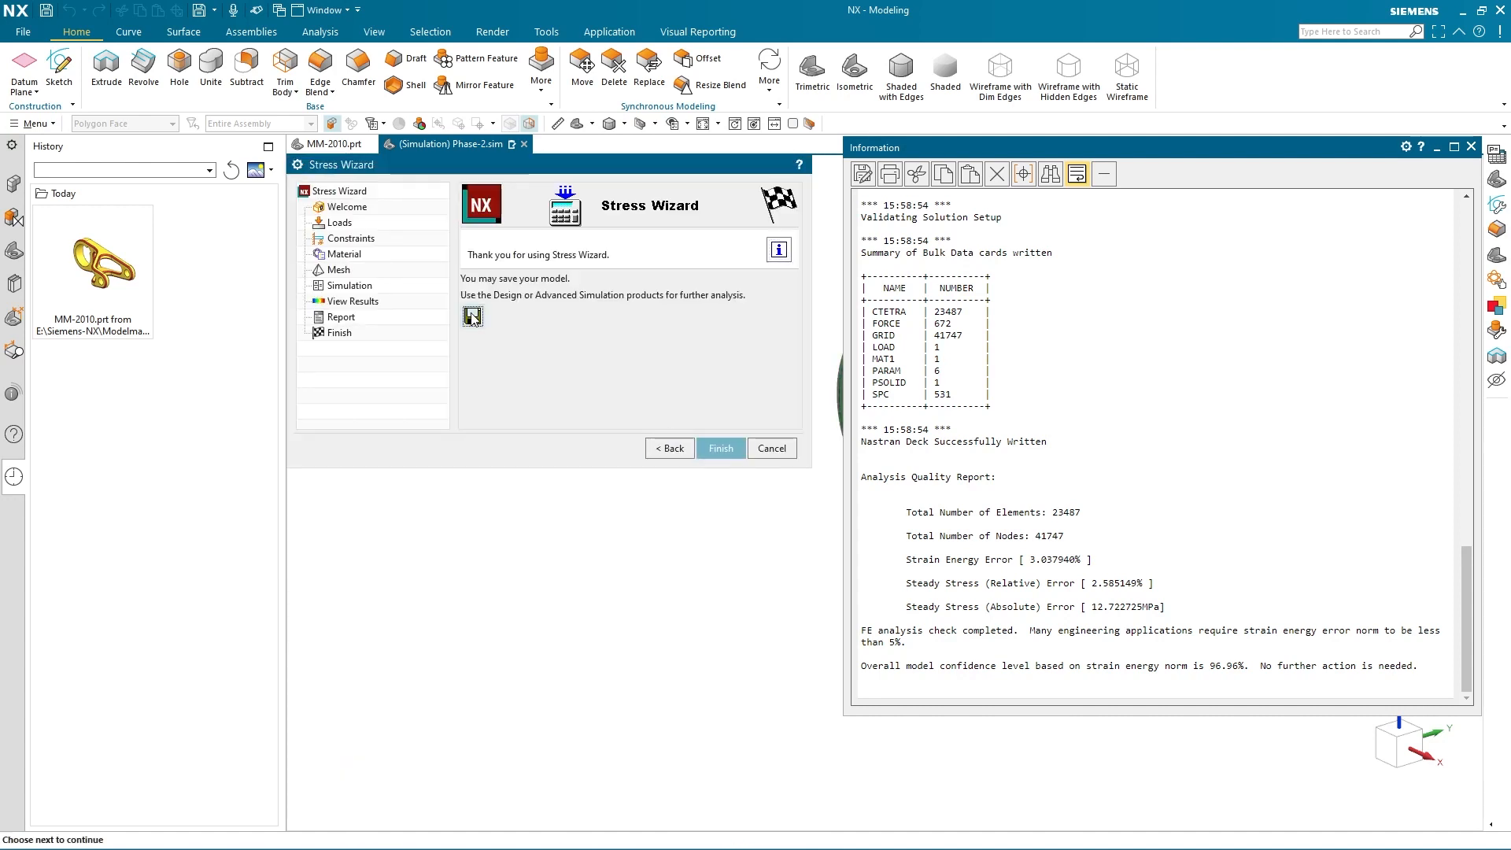
pyautogui.click(716, 448)
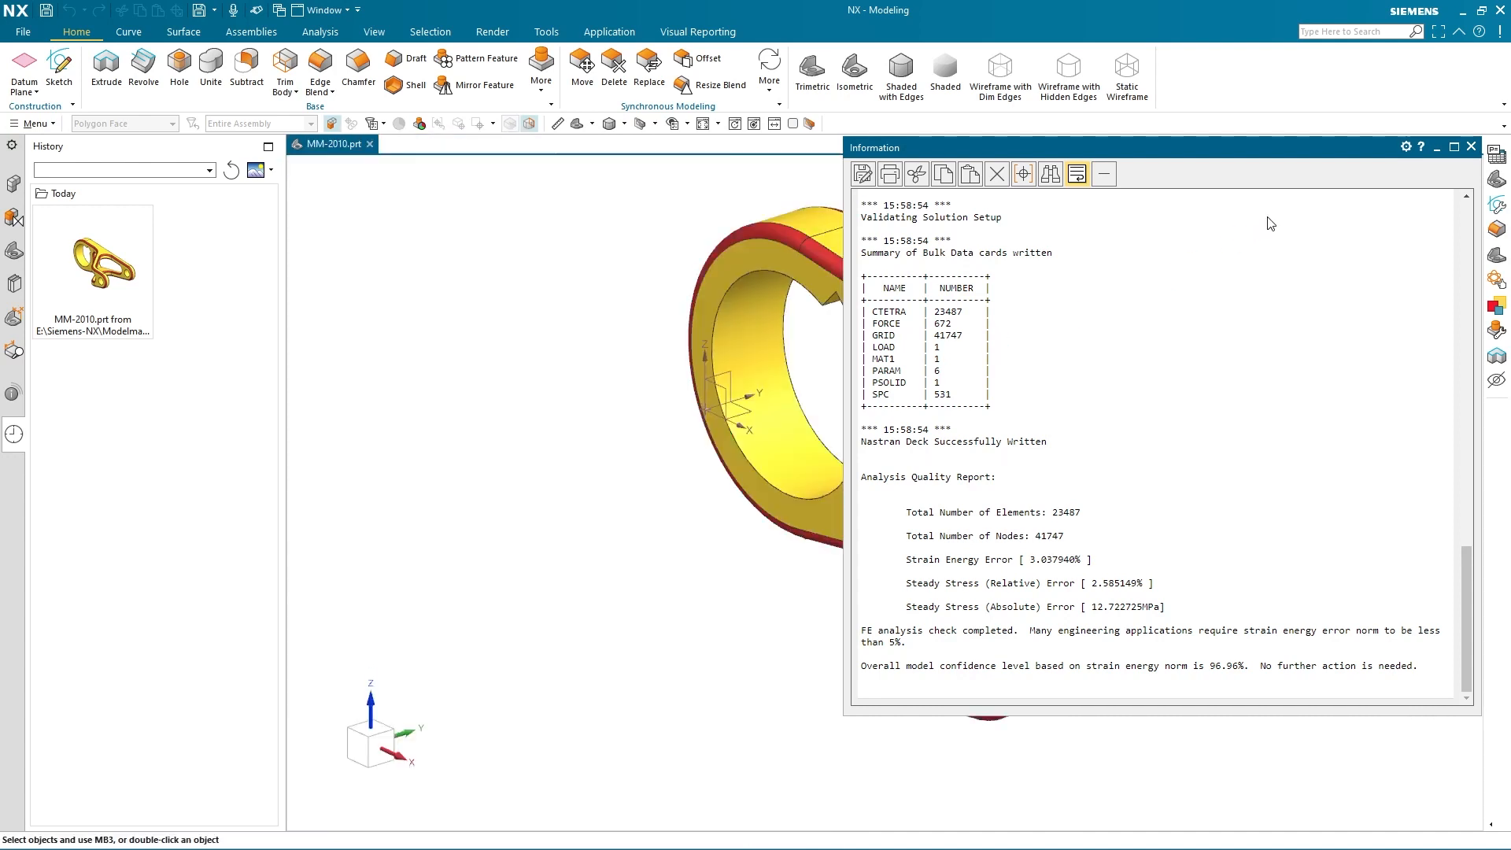
pyautogui.click(1471, 147)
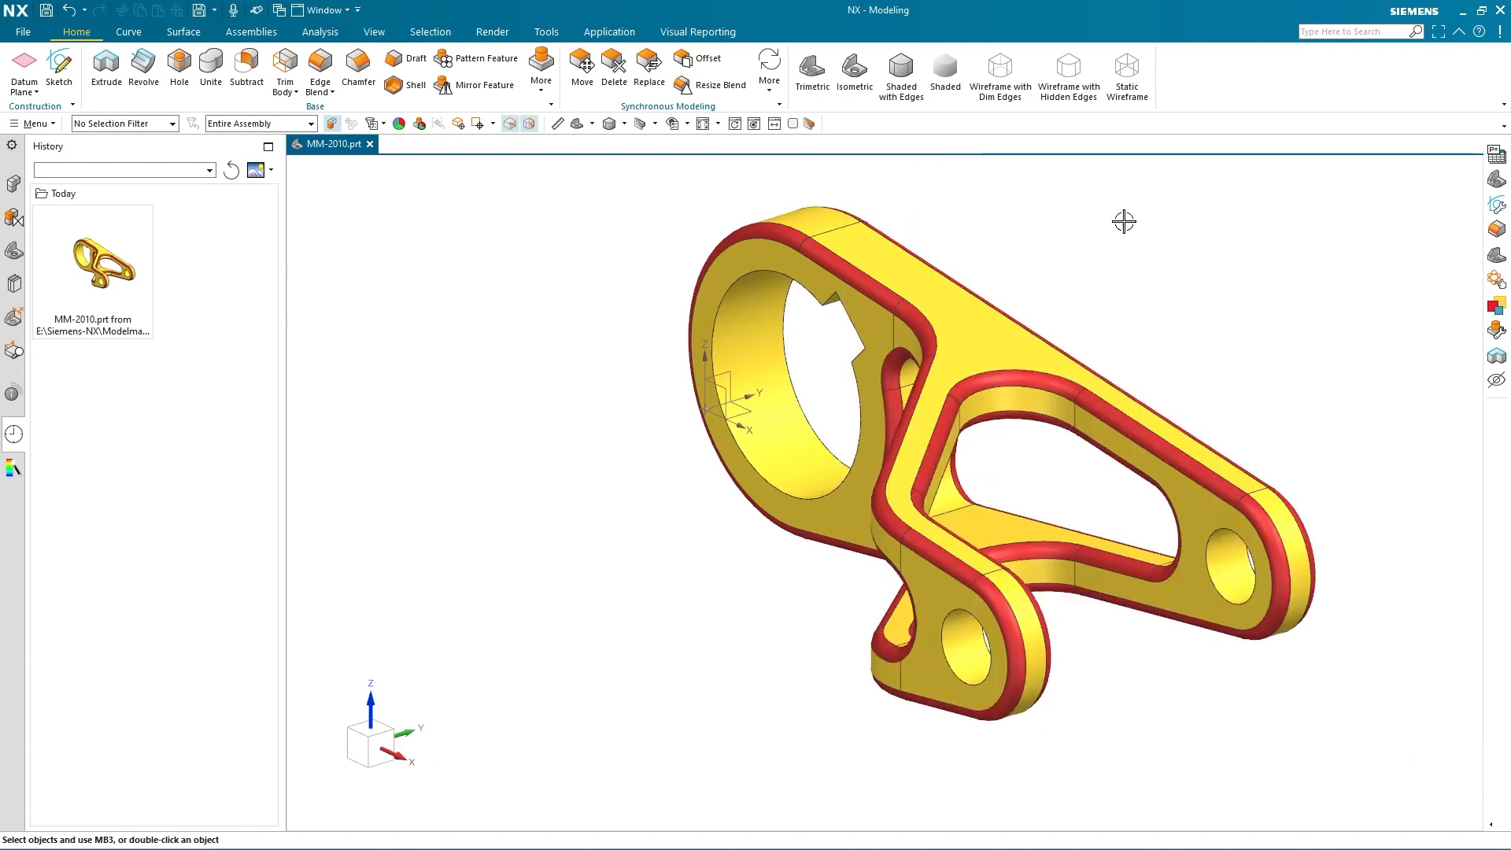
# Step: Switch the lever part to the Pre/Post application and display the Phase-2 simulation
pyautogui.click(609, 31)
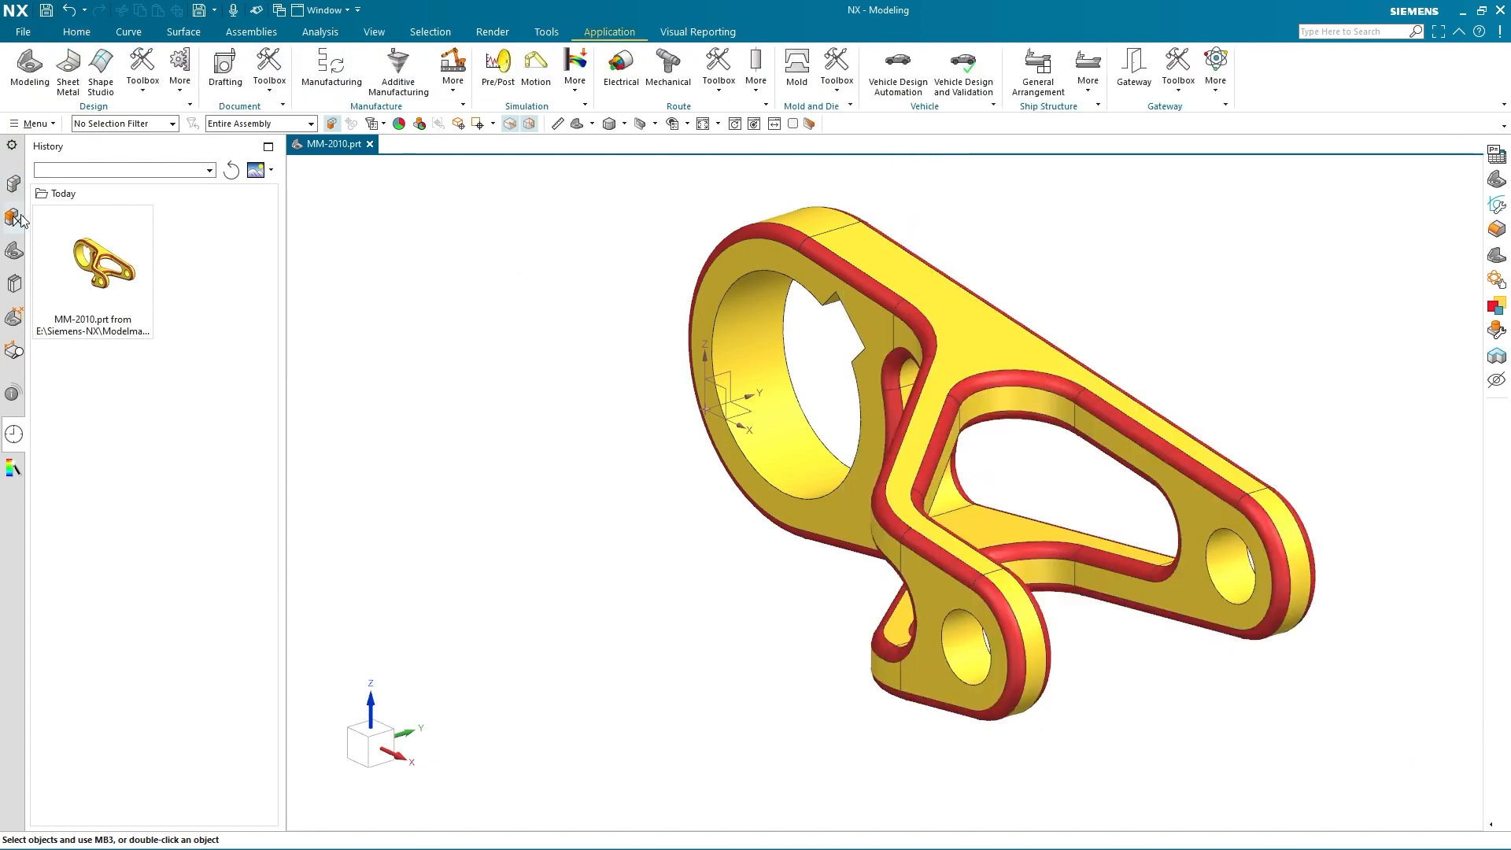
pyautogui.click(492, 75)
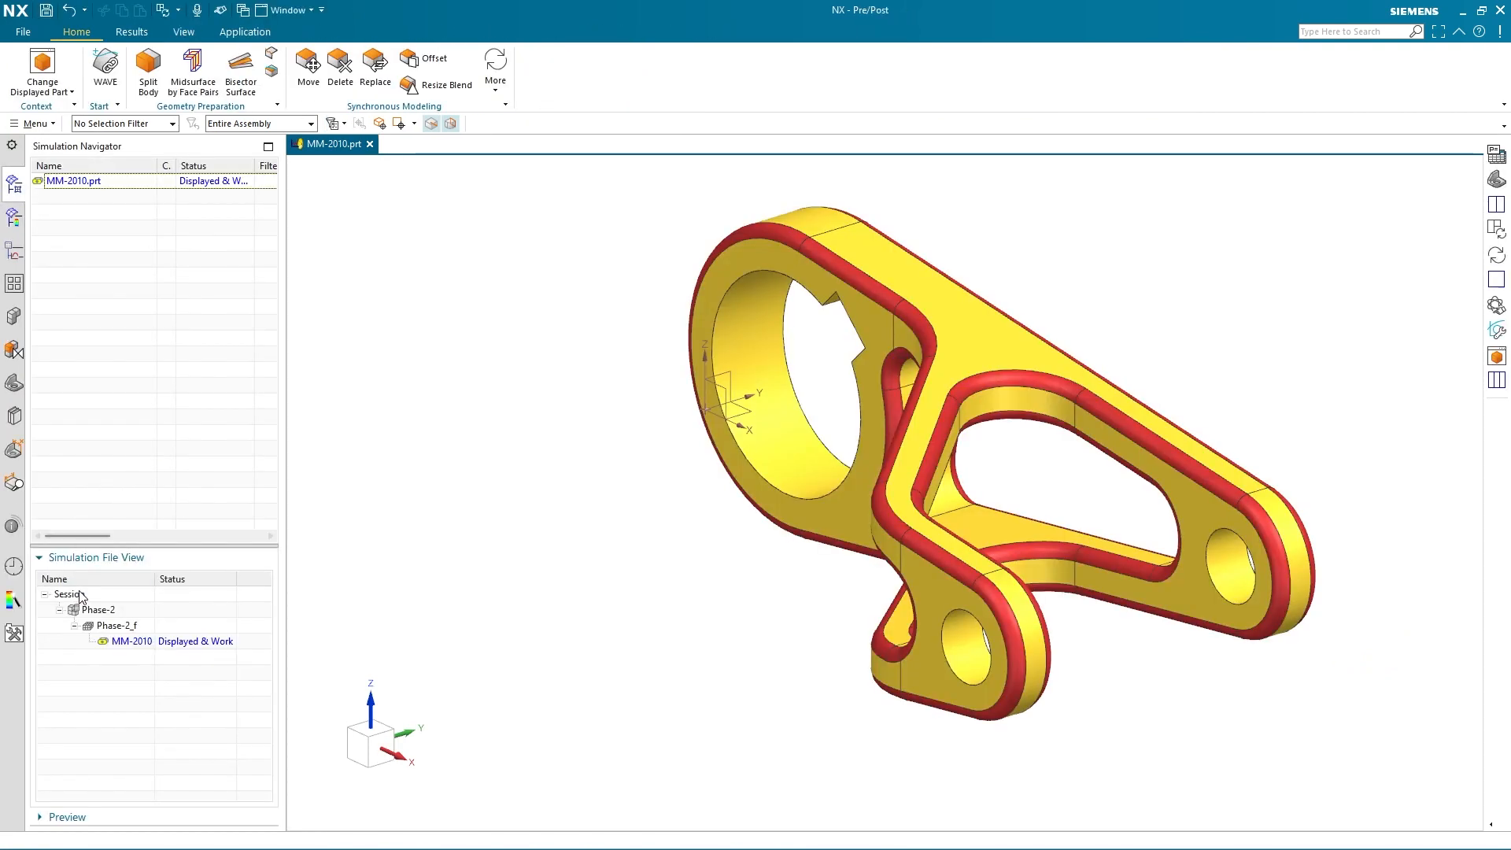
pyautogui.doubleClick(93, 611)
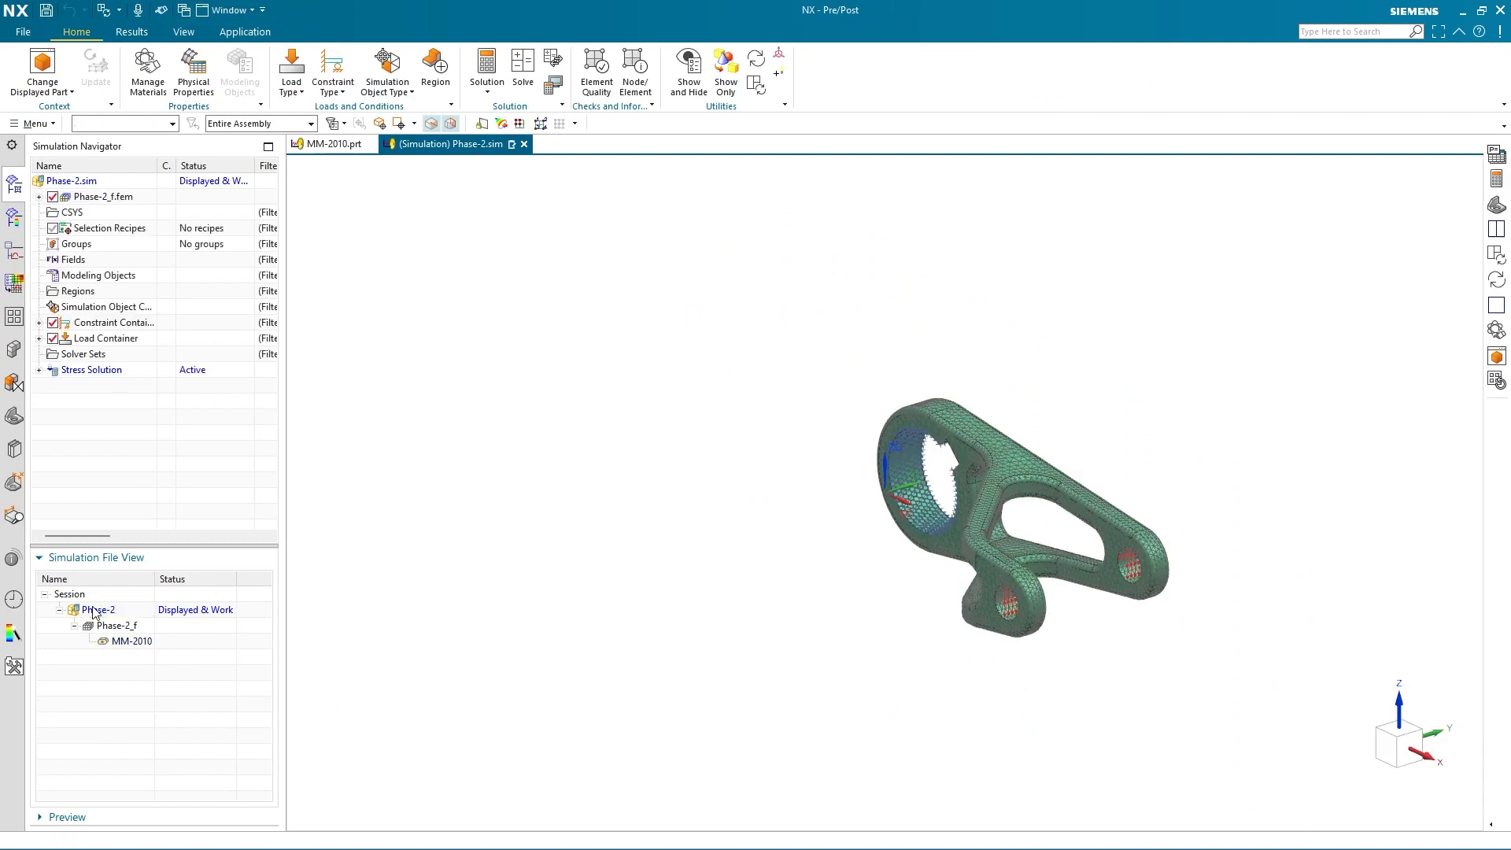
# Step: Open the Structural results of the Stress Solution for post-processing
pyautogui.click(39, 371)
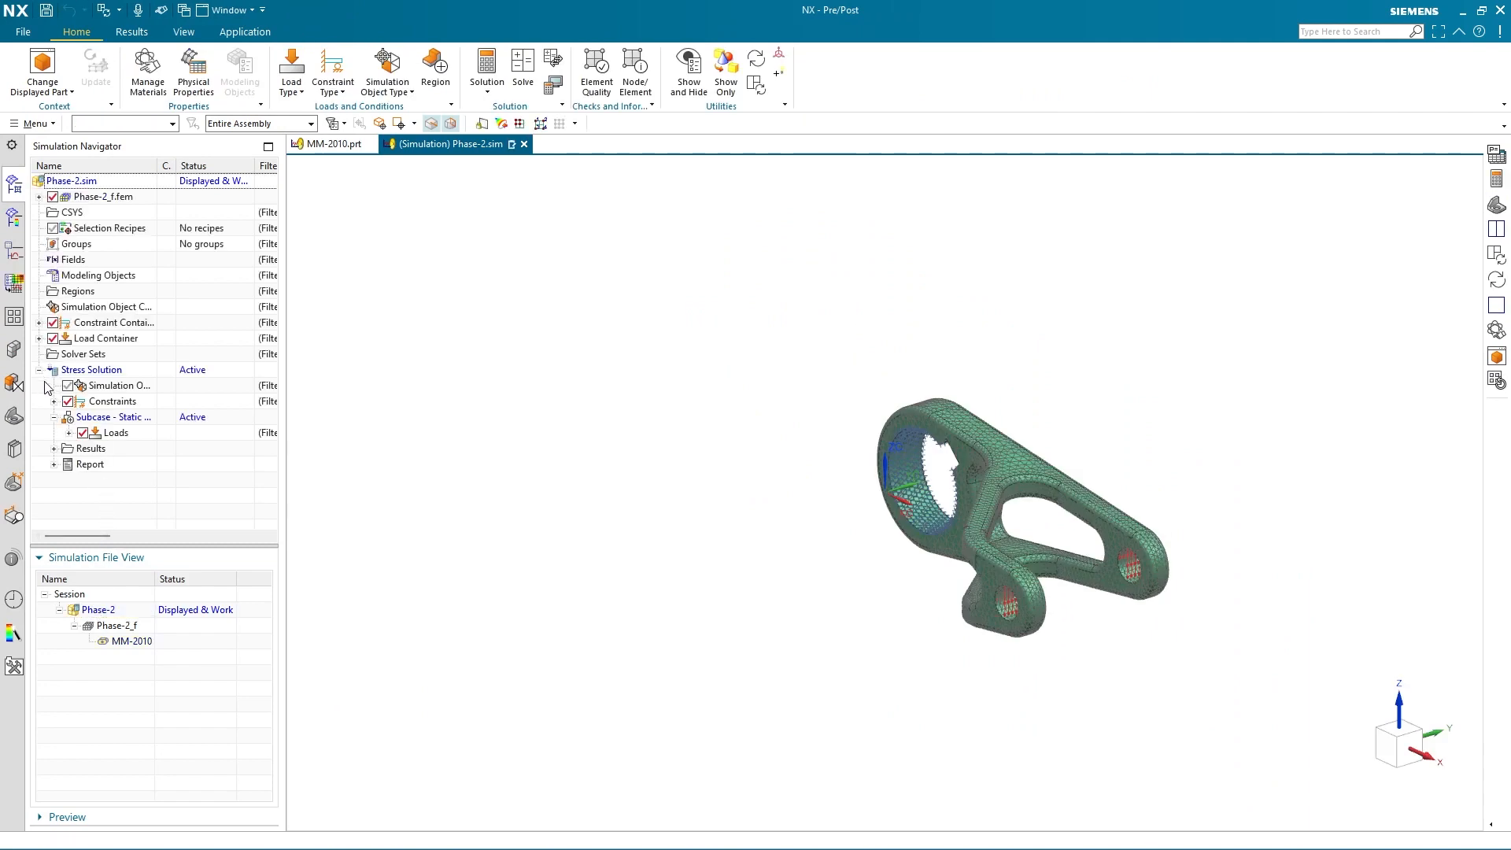
pyautogui.click(53, 449)
pyautogui.doubleClick(108, 466)
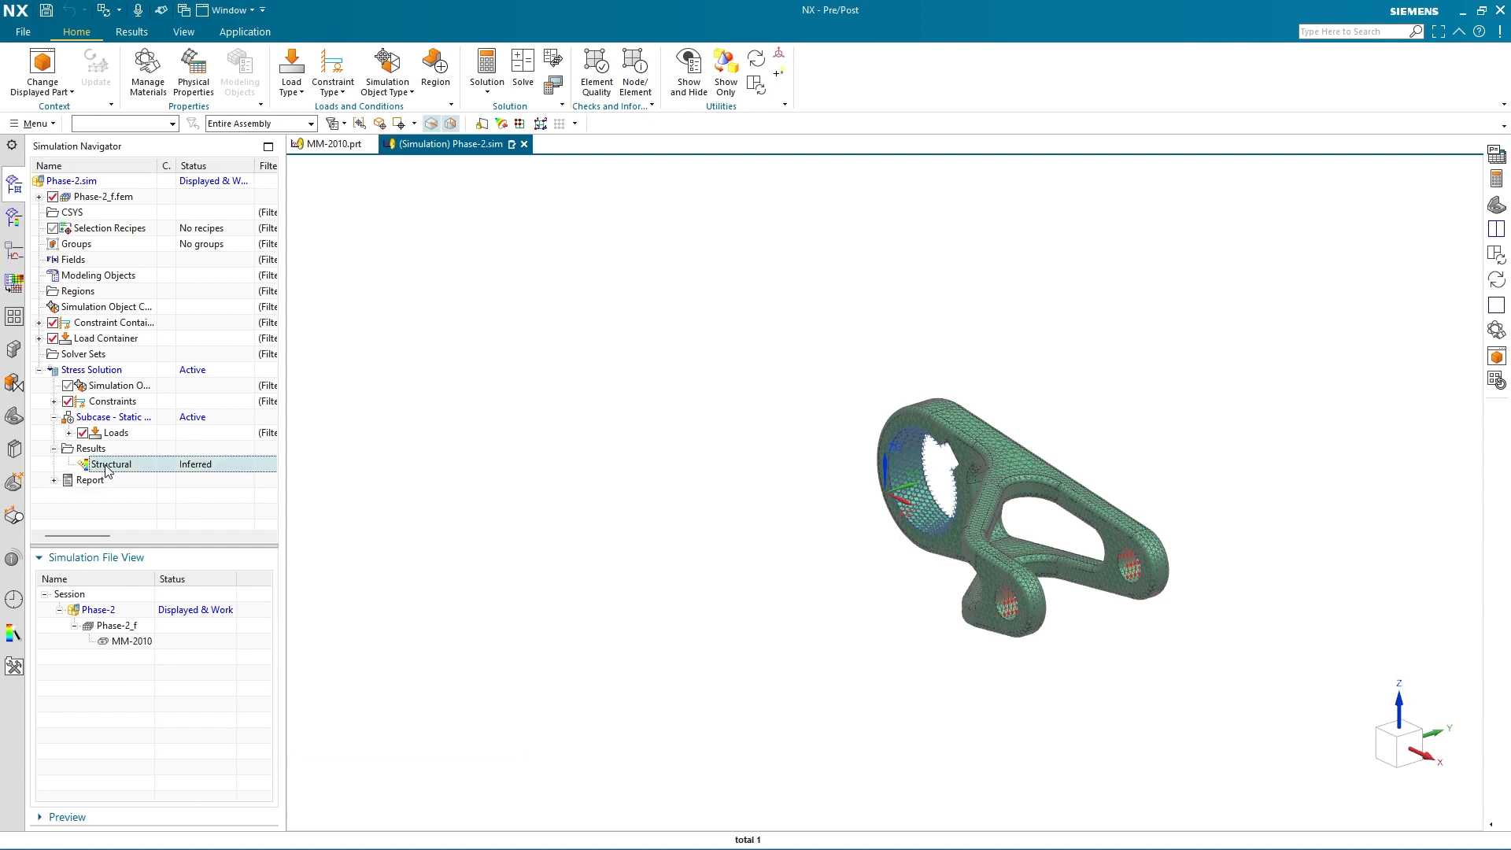
# Step: Set a Side by Side view layout and synchronize the two viewports
pyautogui.click(129, 92)
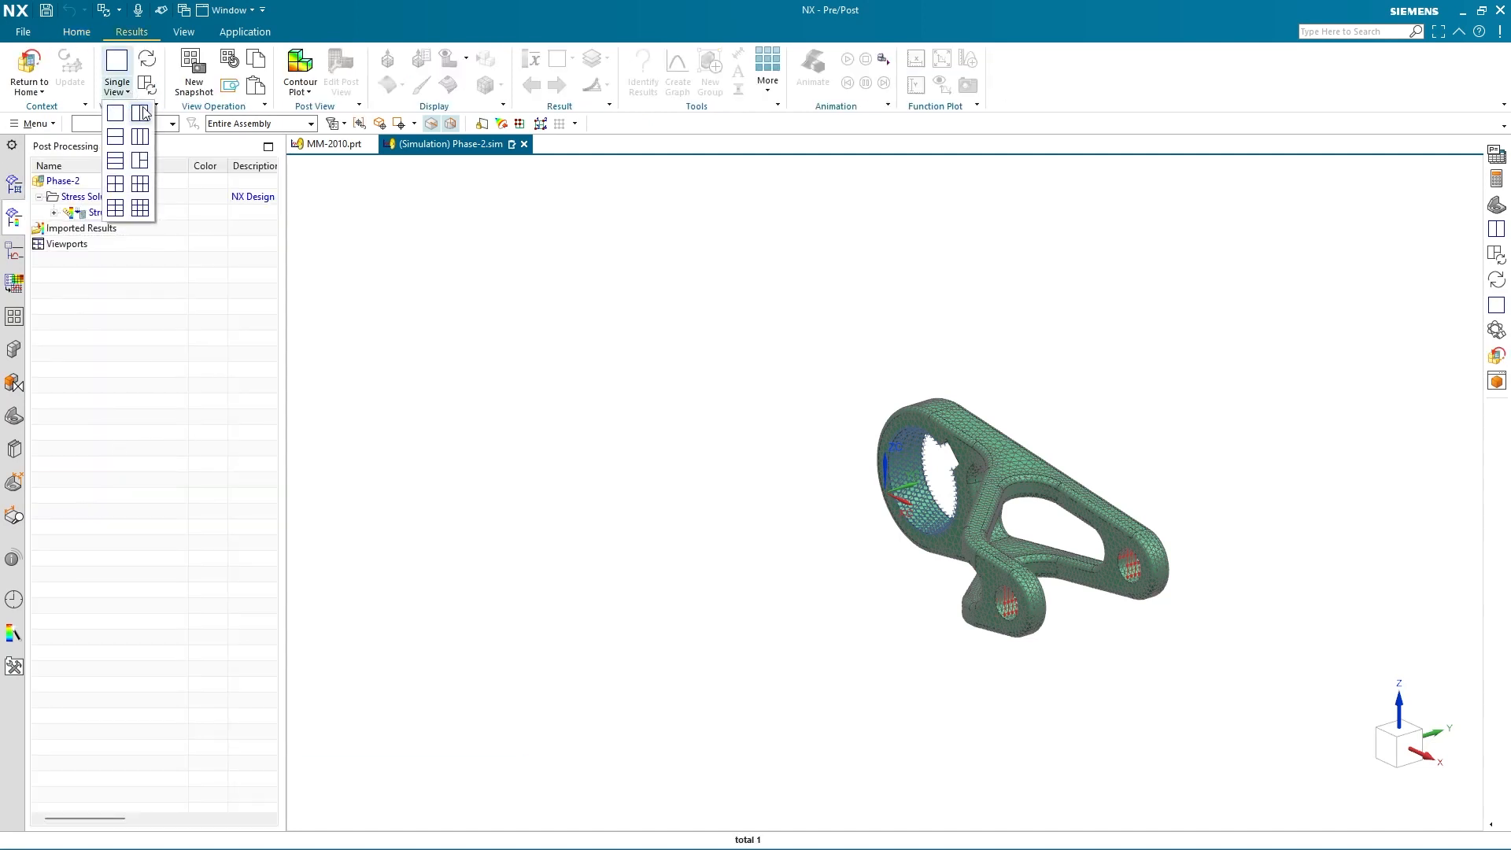
pyautogui.click(140, 114)
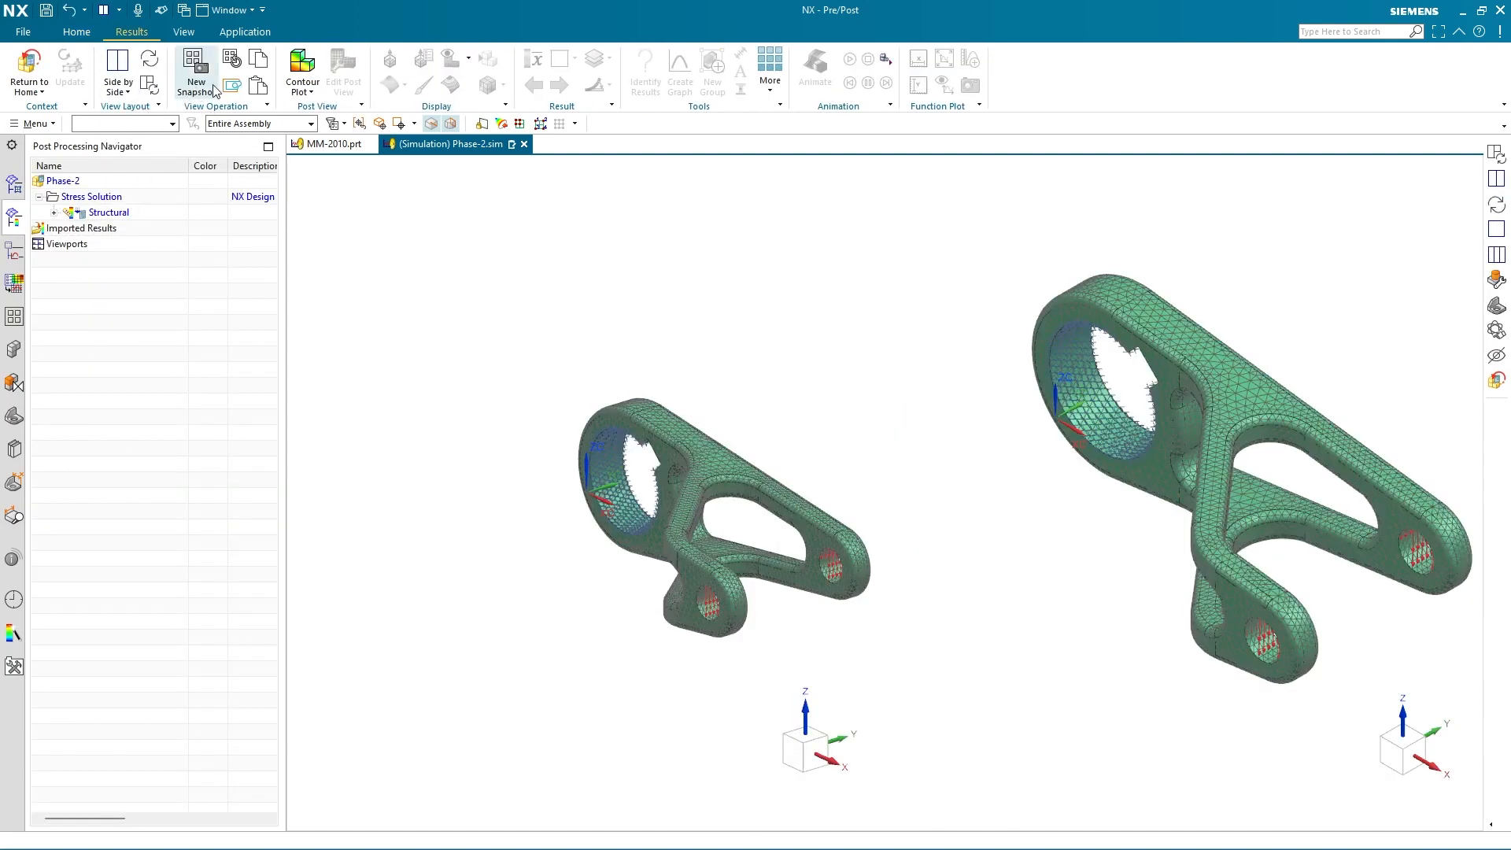
pyautogui.click(147, 89)
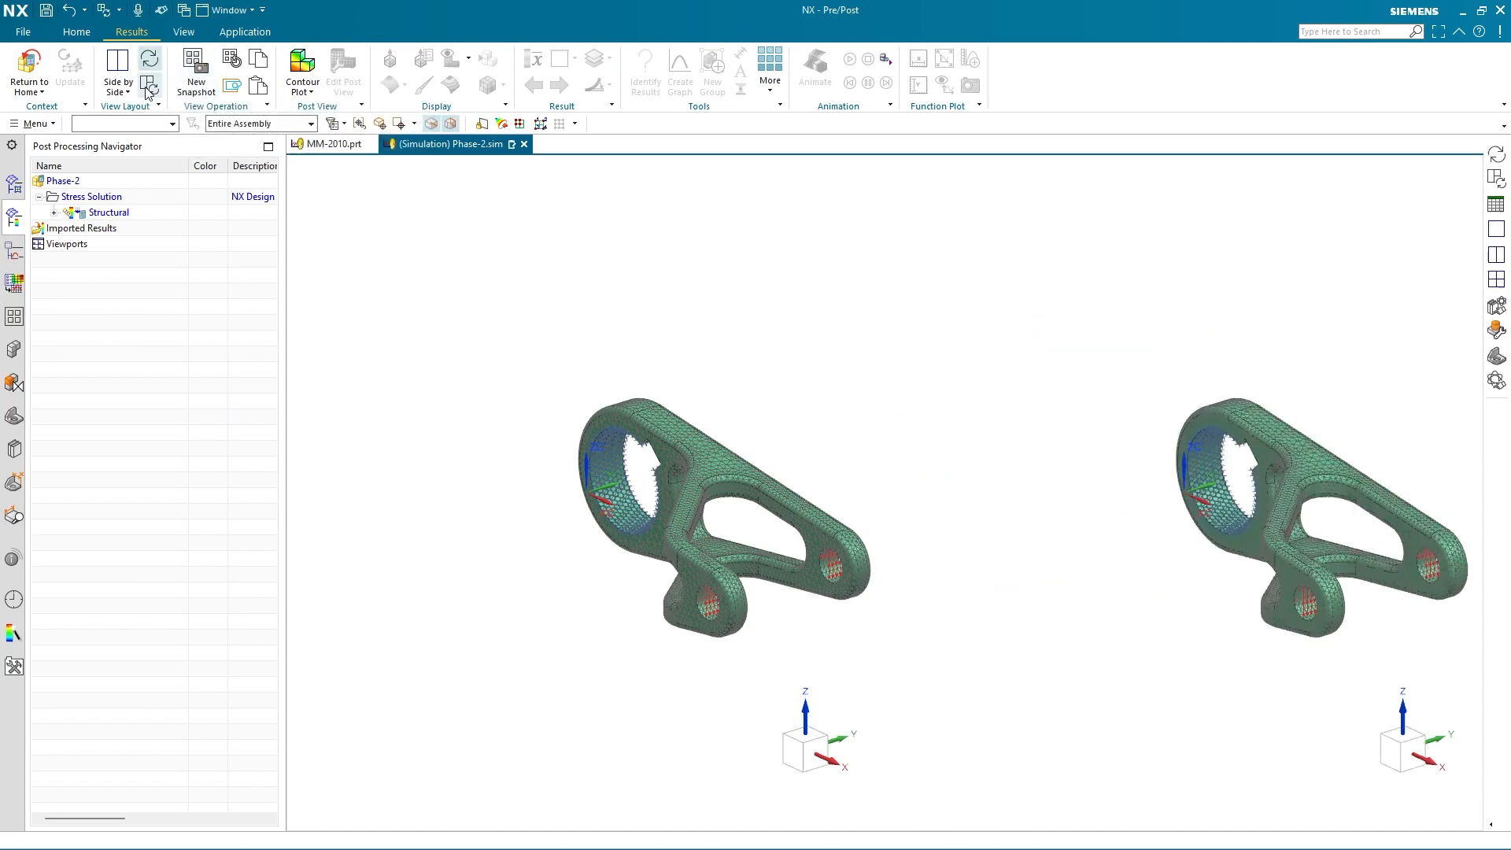
# Step: Plot the Displacement - Nodal result of the Structural solution in the first viewport
pyautogui.click(53, 213)
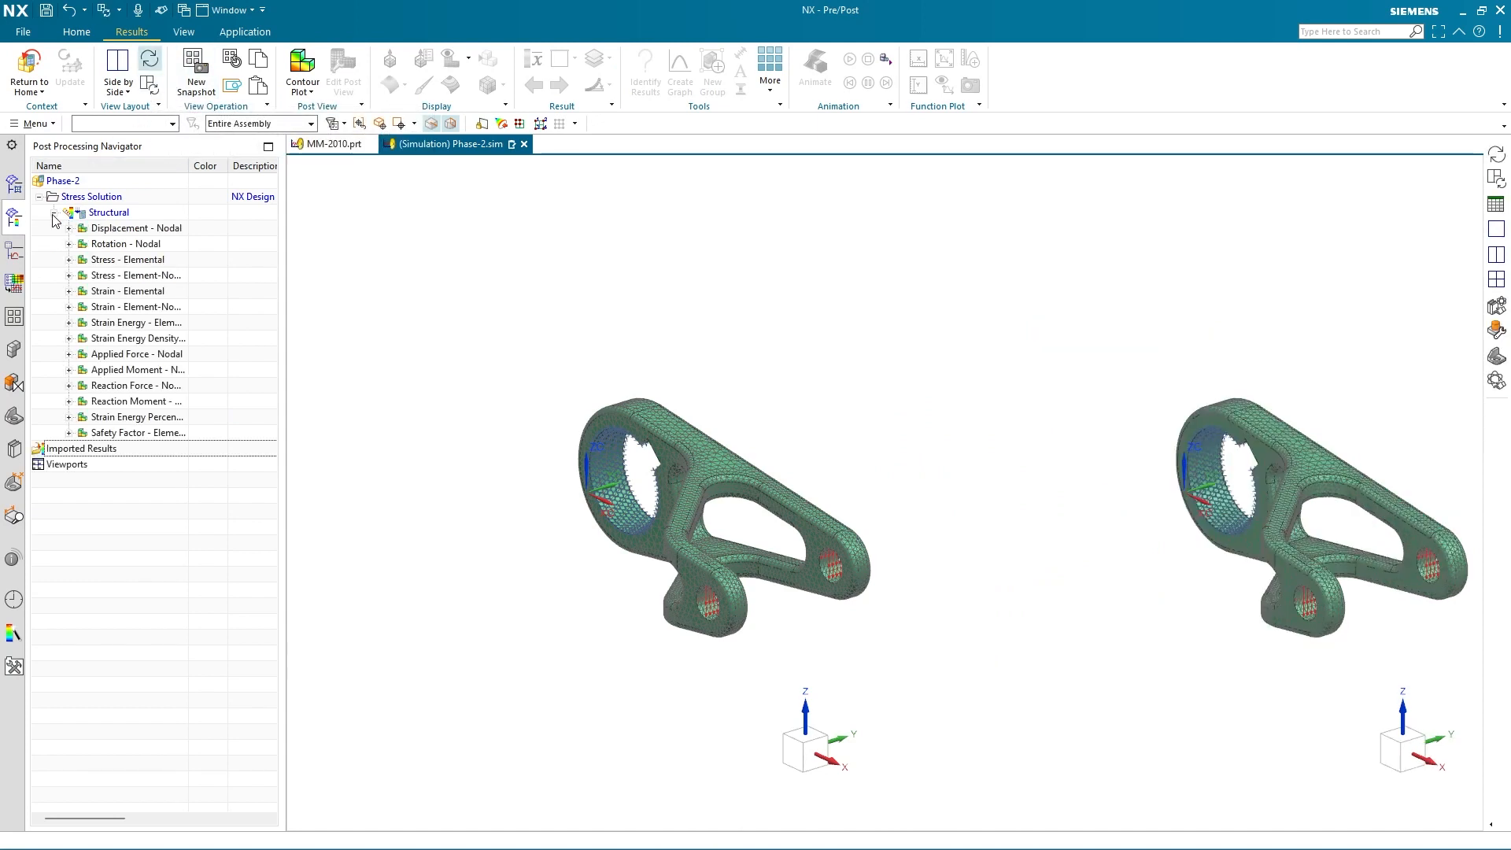
pyautogui.doubleClick(150, 229)
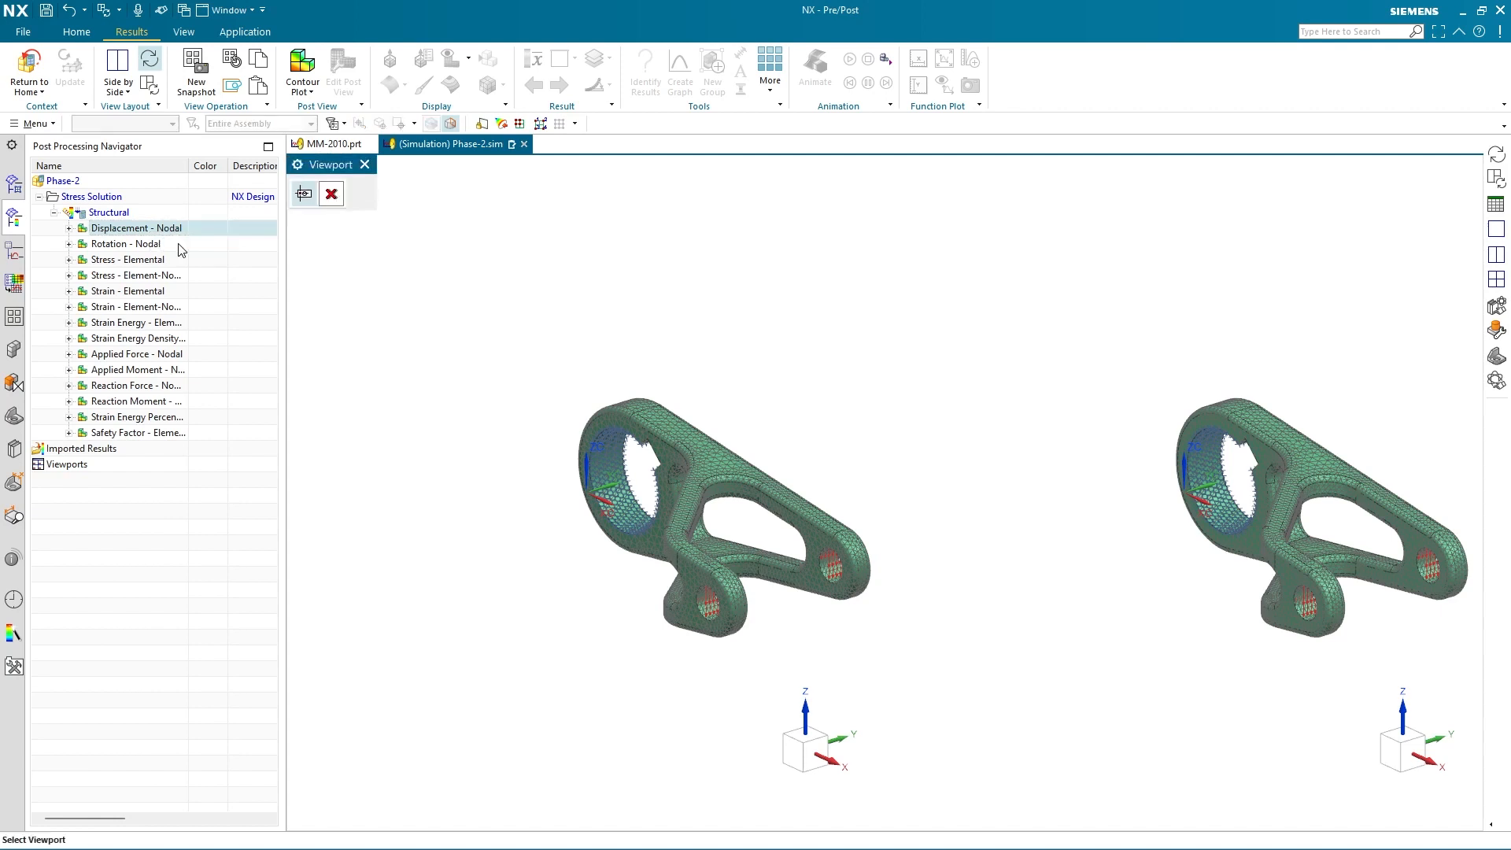
pyautogui.click(334, 272)
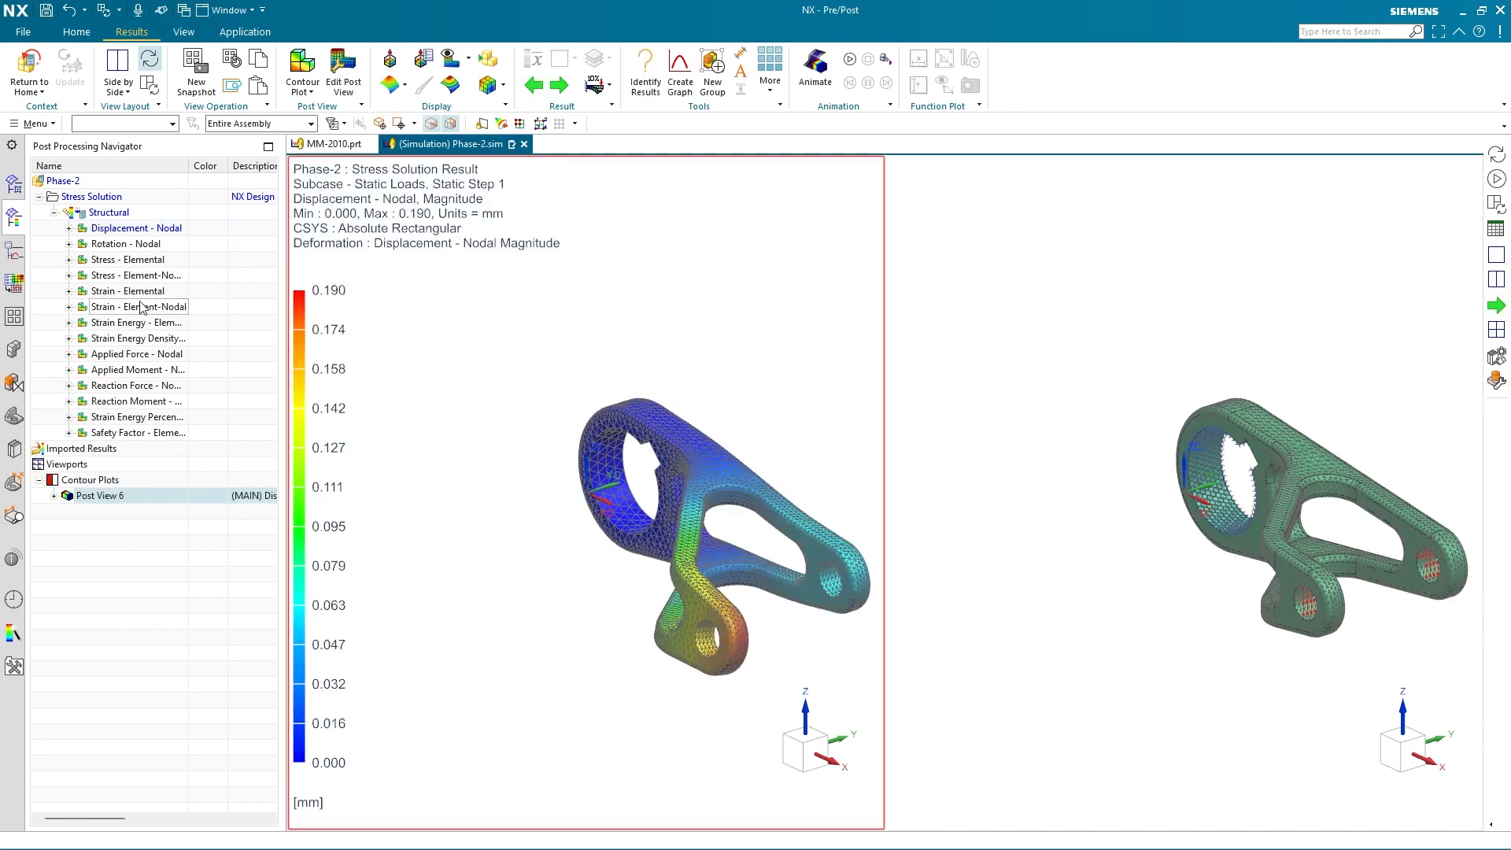
# Step: Plot the Safety Factor - Element-Nodal result in the second viewport and make the displacement viewport active
pyautogui.rightClick(130, 439)
pyautogui.click(169, 467)
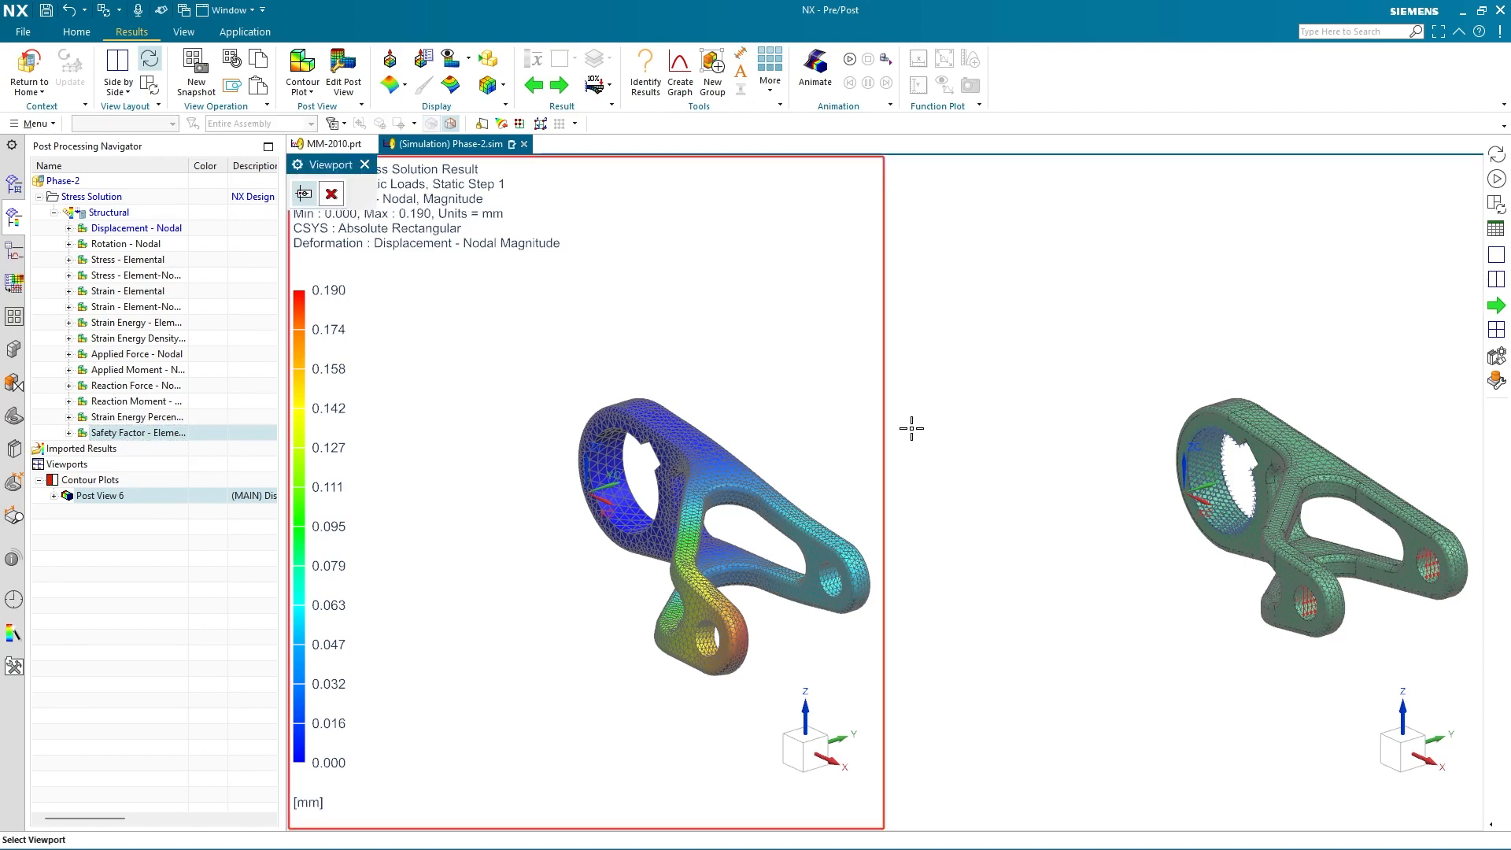
pyautogui.click(983, 356)
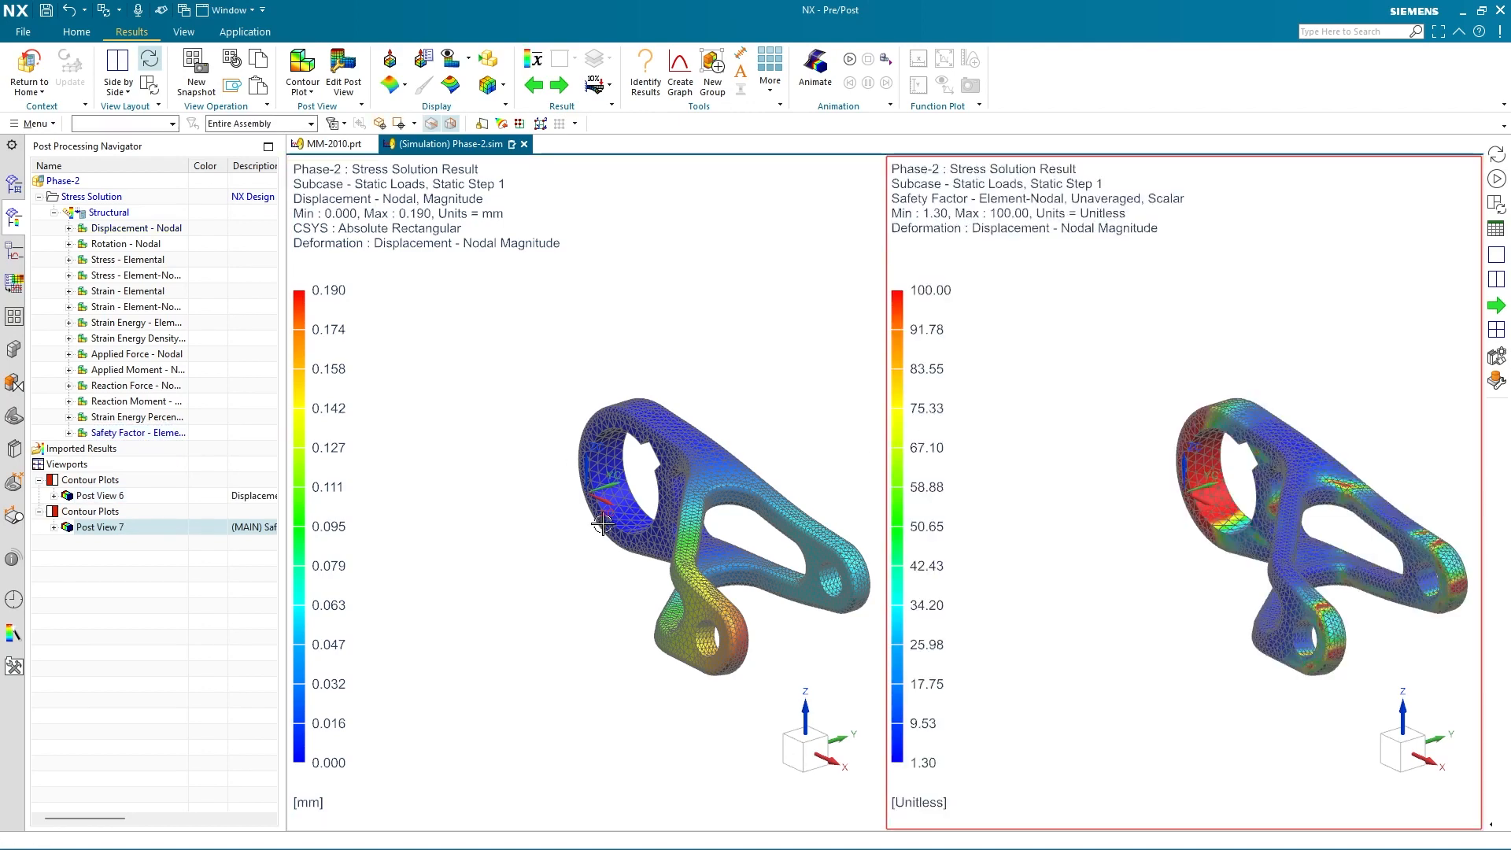
pyautogui.doubleClick(455, 385)
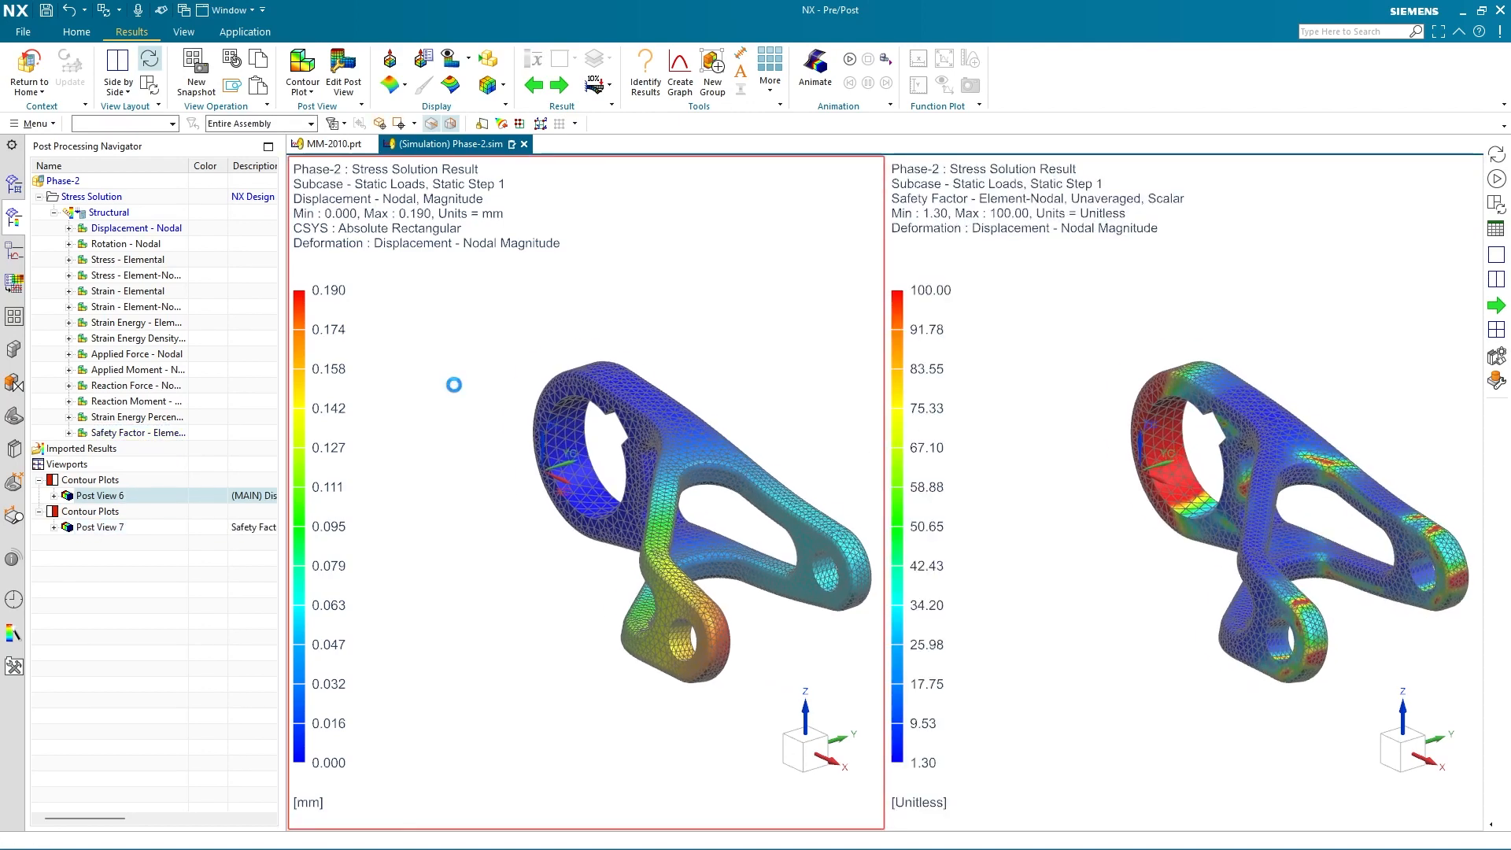